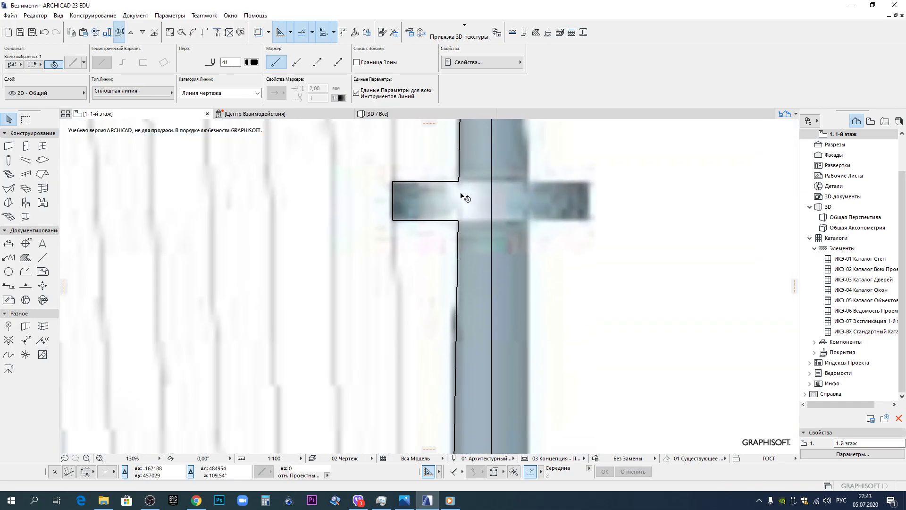
Stretch the two horizontal edge lines of the narrow spire ring to the vertical axis line.
scroll(465, 198, up, 2)
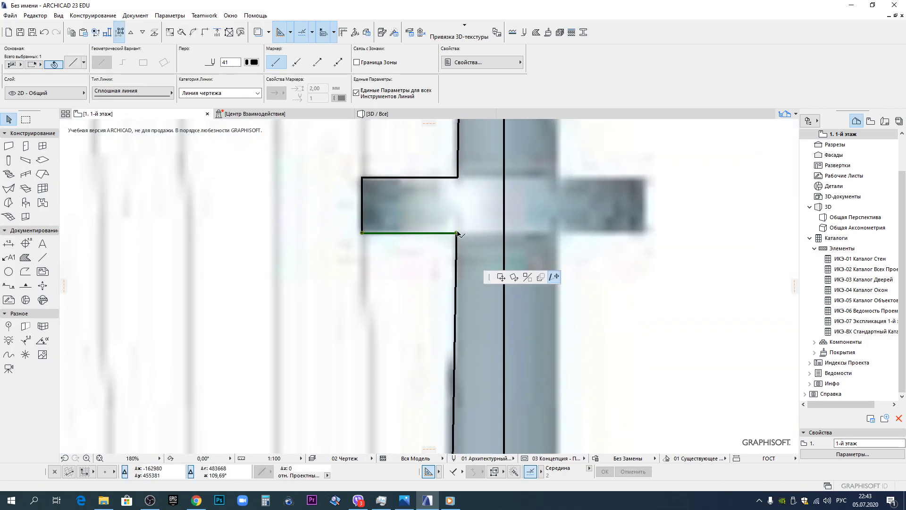
click(457, 233)
click(504, 232)
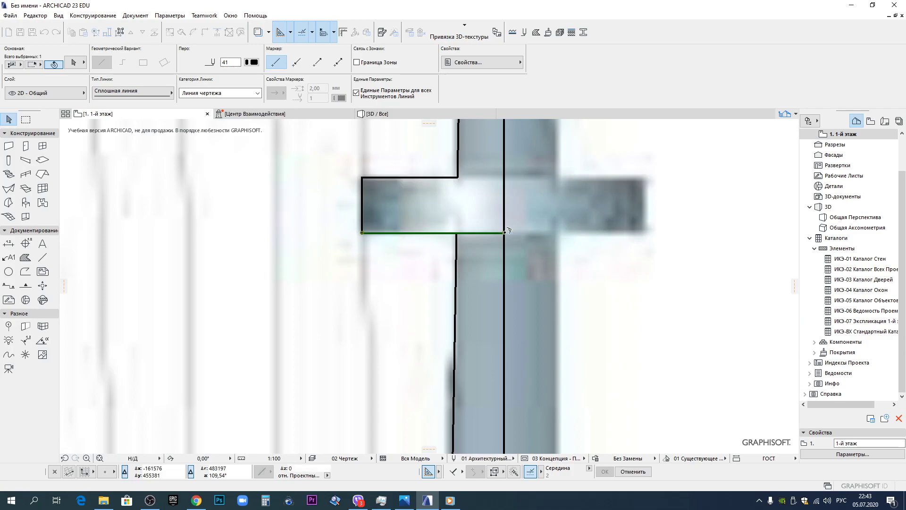
click(458, 177)
click(504, 177)
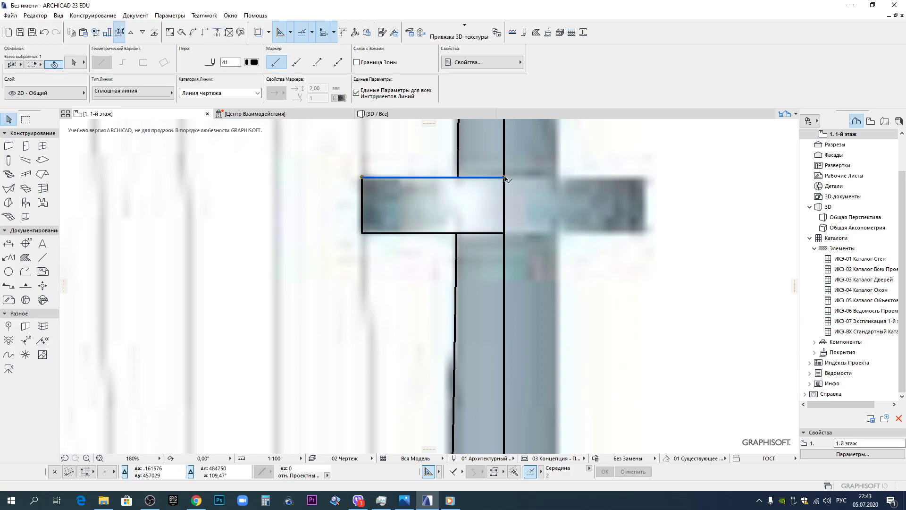
Extend the seven horizontal ledge lines, from the spire base to the top of the wide gridded drum, to the vertical axis.
scroll(504, 179, down, 6)
scroll(474, 372, up, 6)
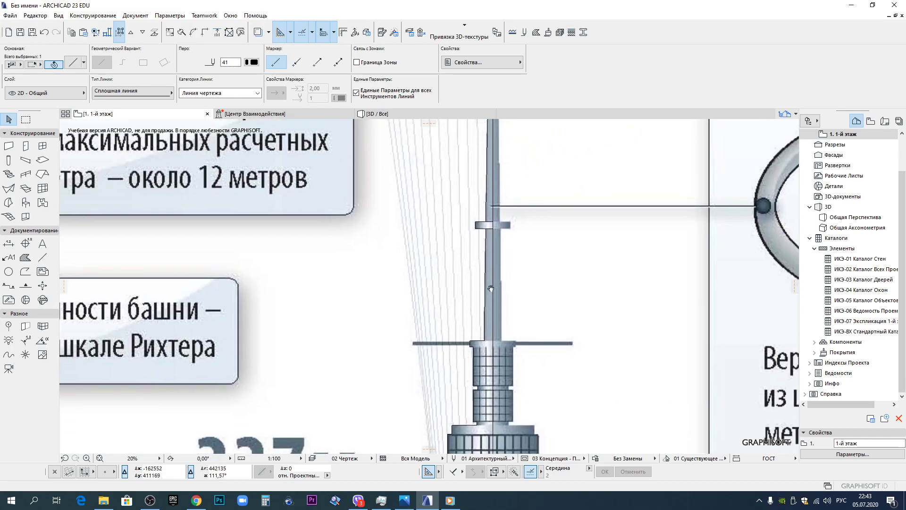
scroll(479, 302, up, 1)
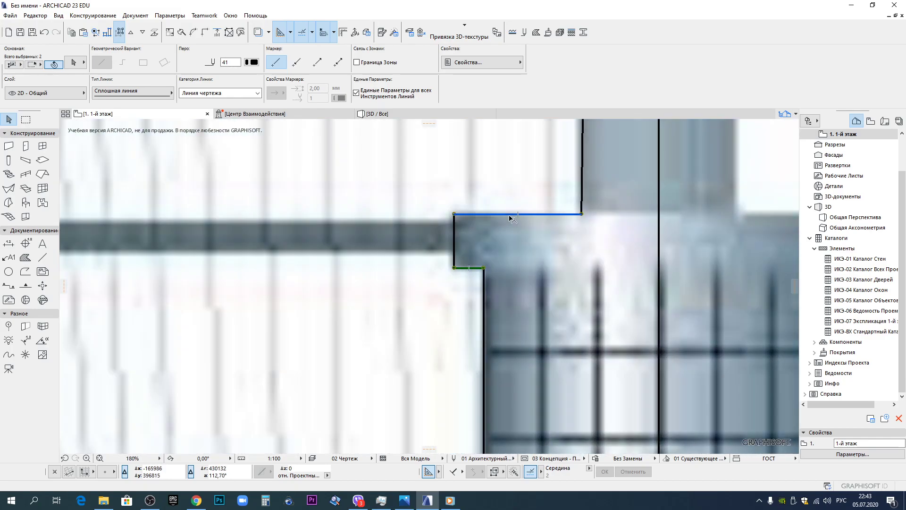
shift+click(510, 215)
scroll(510, 224, down, 3)
middle_drag(510, 345, 462, 227)
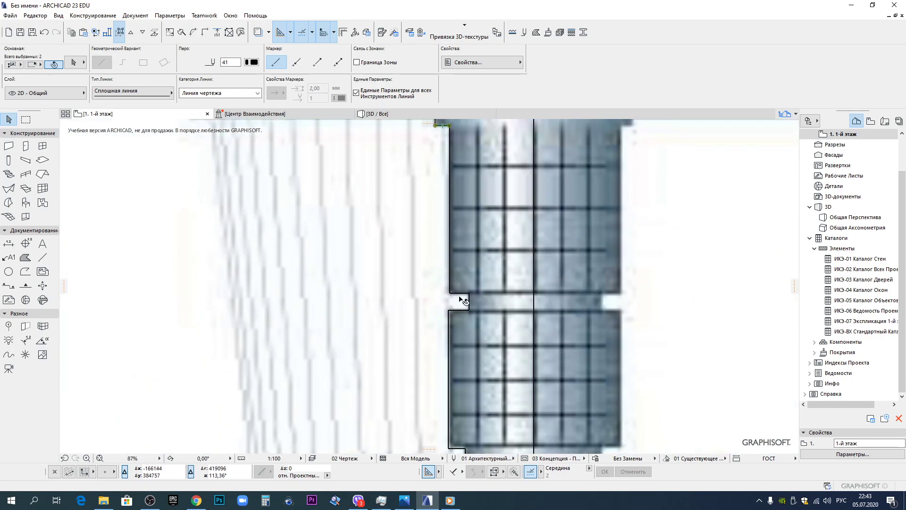
scroll(461, 313, down, 5)
middle_drag(461, 363, 448, 225)
scroll(449, 224, up, 6)
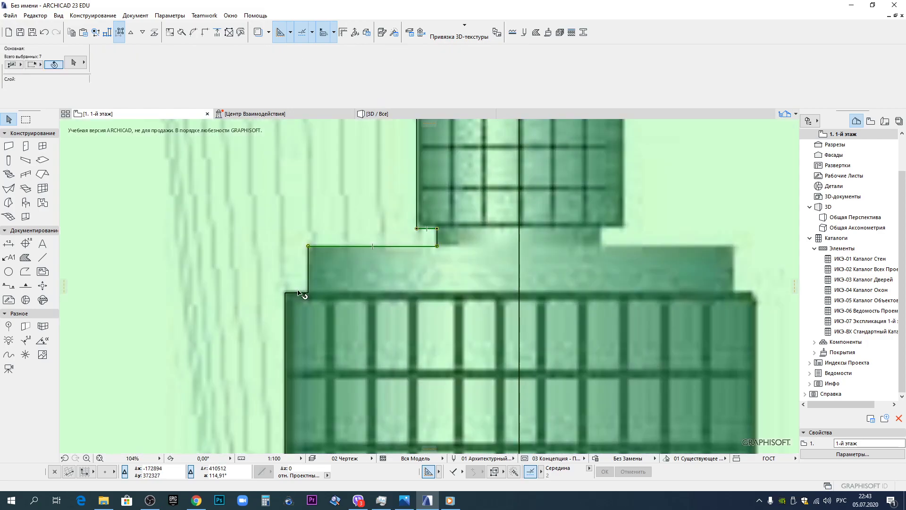
shift+click(300, 291)
scroll(351, 301, down, 5)
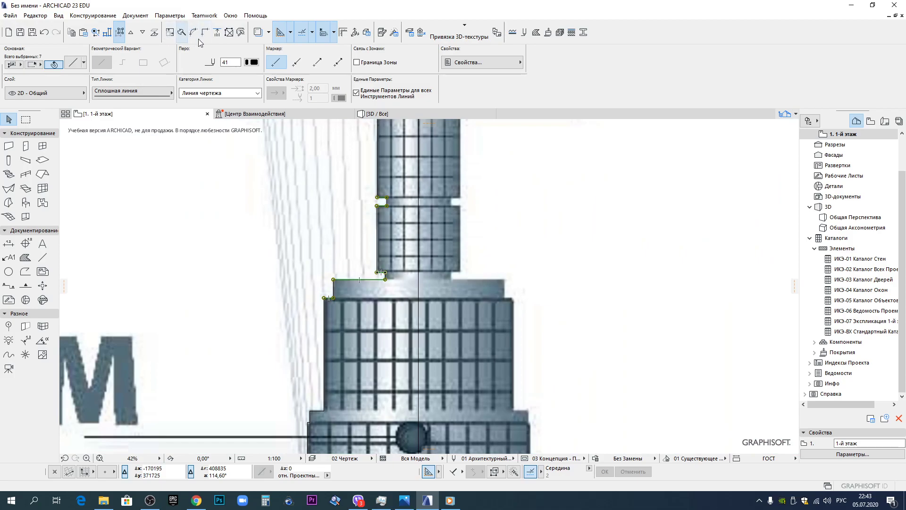
click(219, 34)
click(418, 299)
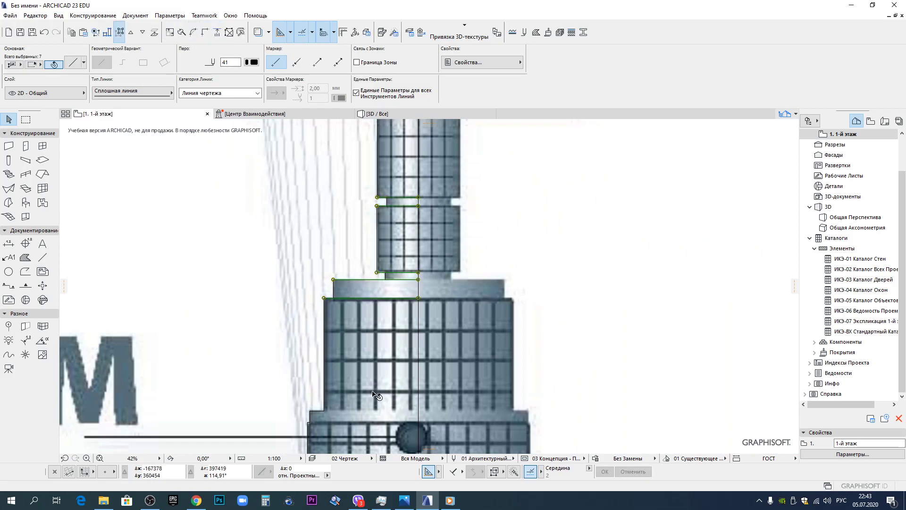
Extend the two ledge lines of the collar beneath the wide gridded drum to the vertical axis.
scroll(376, 397, up, 5)
middle_drag(376, 396, 401, 306)
key(Escape)
click(255, 340)
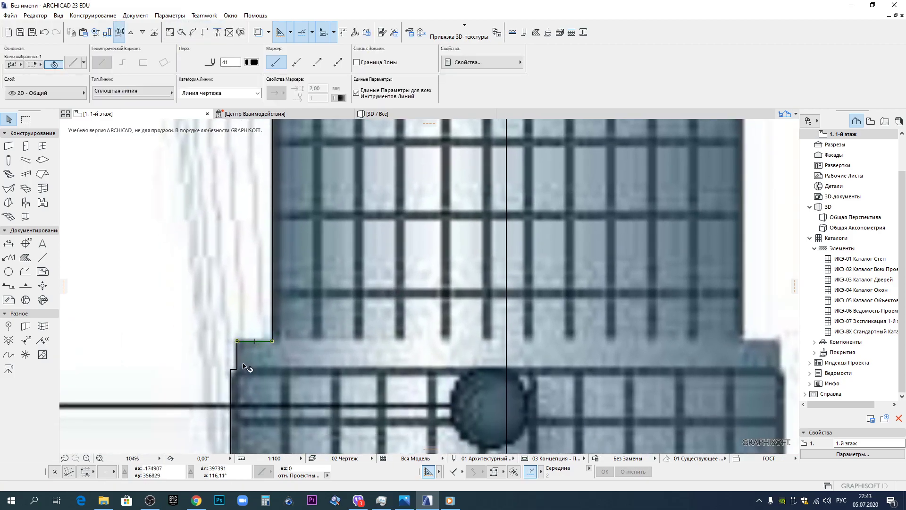
scroll(239, 370, up, 4)
shift+click(228, 368)
scroll(253, 371, down, 6)
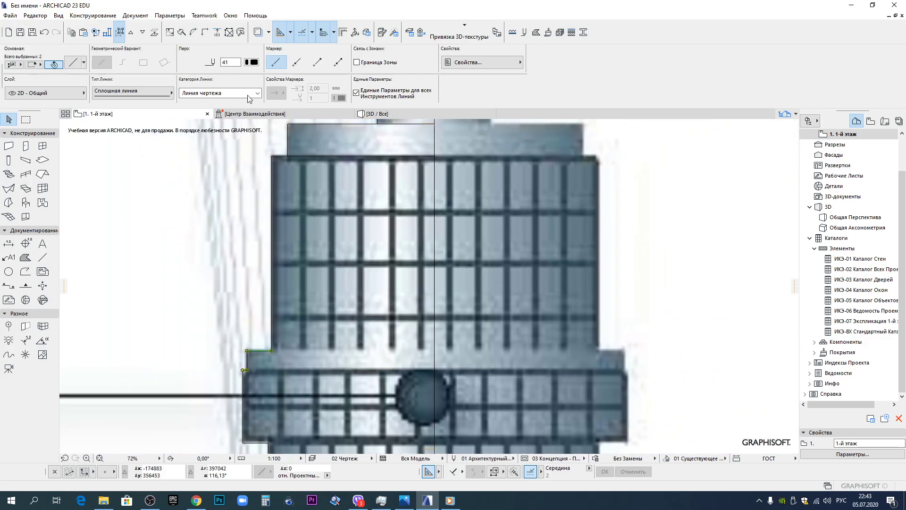
click(176, 34)
click(430, 364)
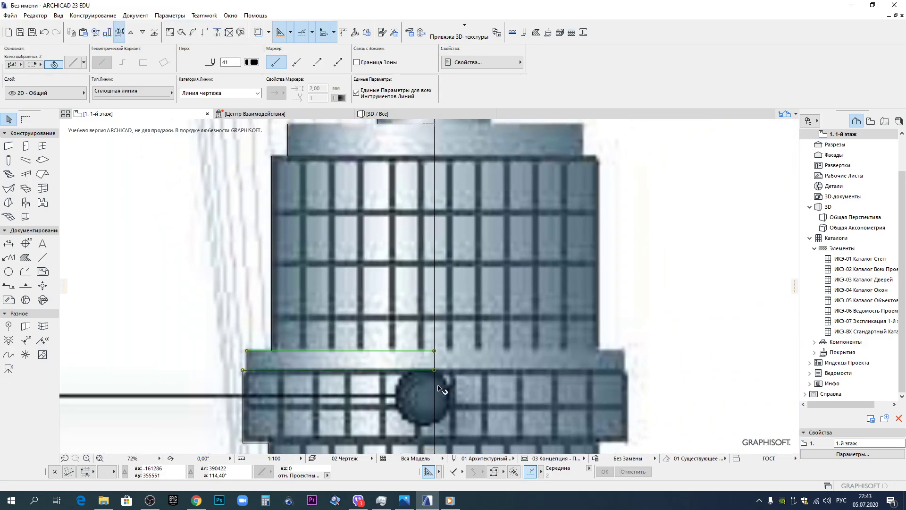
Extend the ledge lines at the top and bottom of the lowest gridded drum to the vertical axis.
scroll(431, 363, up, 2)
scroll(326, 322, up, 2)
click(324, 318)
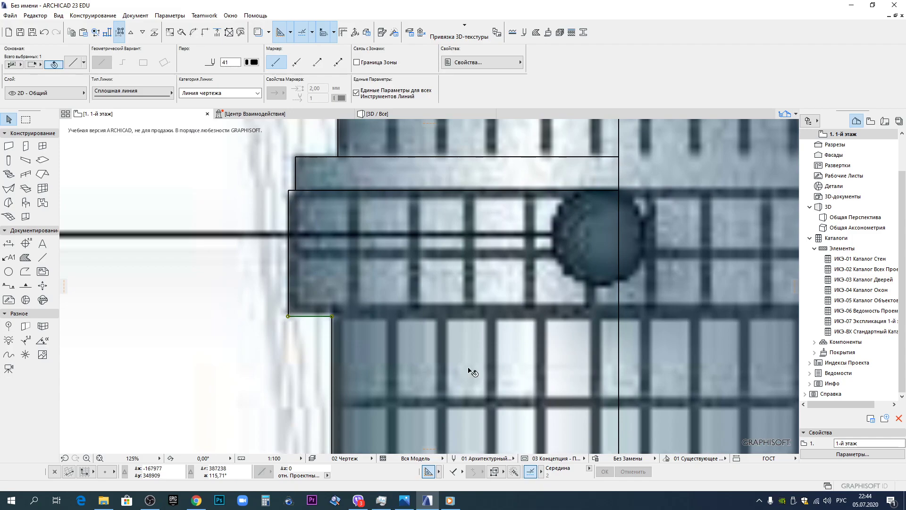
middle_drag(471, 370, 308, 251)
middle_drag(261, 398, 314, 253)
scroll(280, 317, down, 6)
shift+click(248, 211)
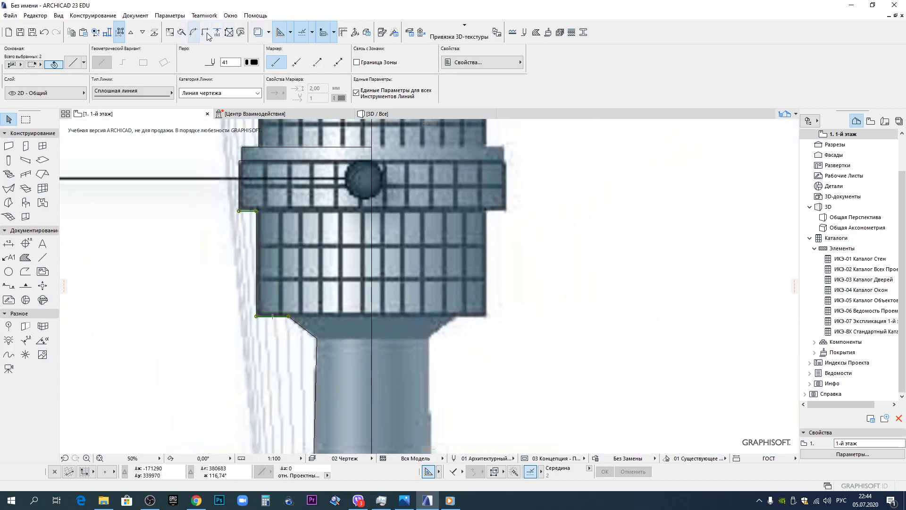
middle_drag(320, 355, 332, 254)
scroll(334, 190, down, 1)
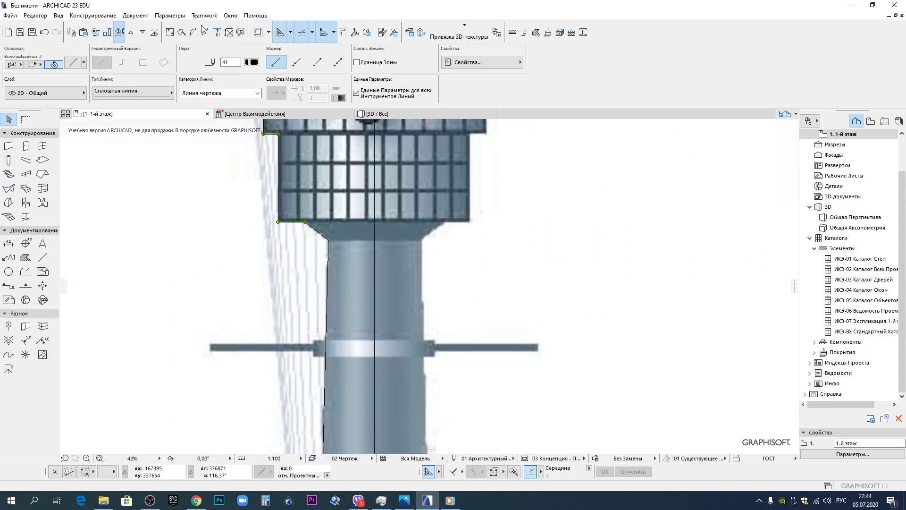
click(217, 33)
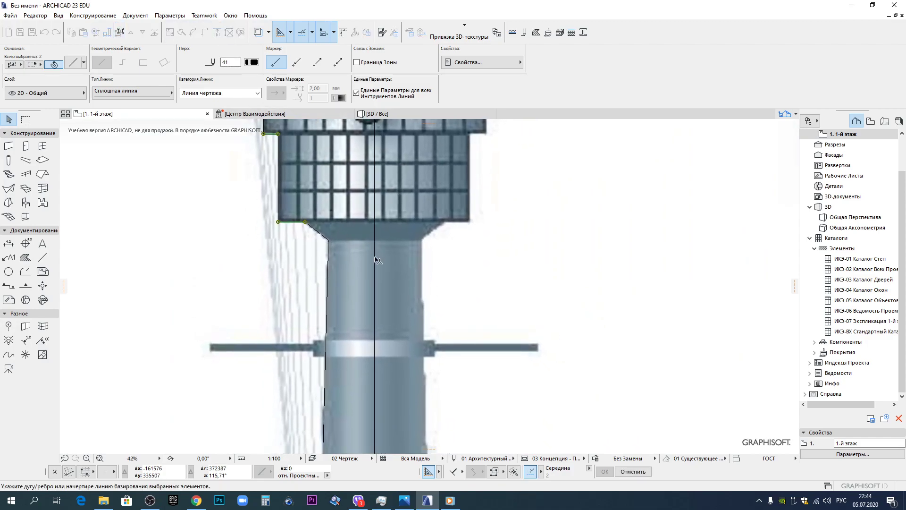
key(Escape)
key(Escape)
Trace the first shaft ring's outer projection, about 1570 mm wide, with a polyline and trim the shaft edge line inside it.
scroll(309, 319, up, 5)
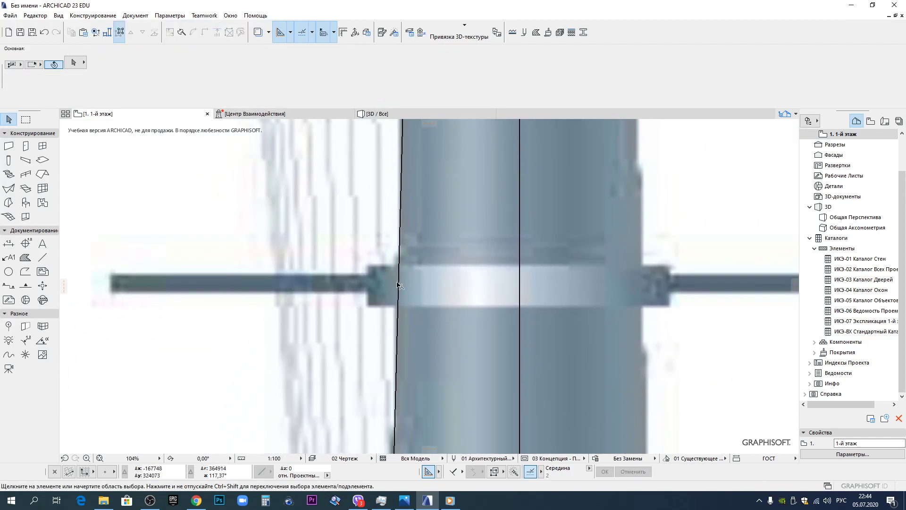
key(l)
scroll(401, 272, up, 4)
click(399, 267)
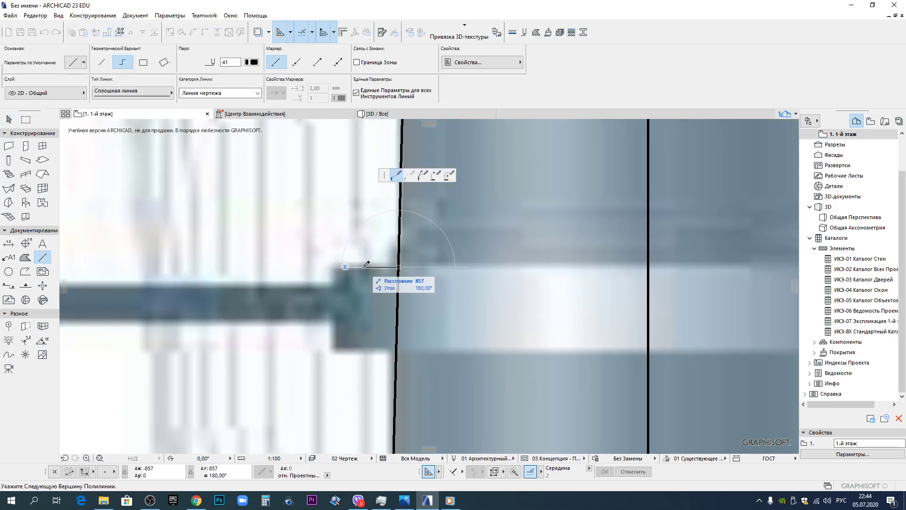
click(333, 267)
click(333, 351)
scroll(398, 351, up, 5)
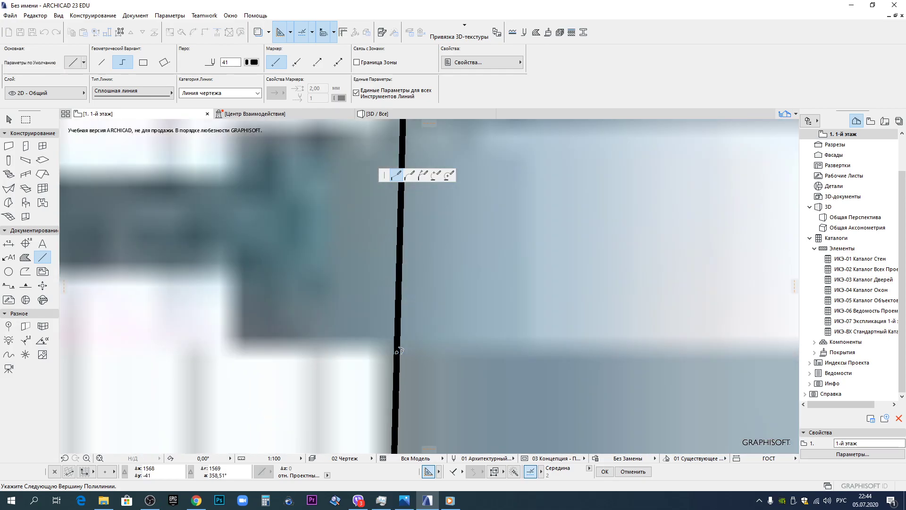
double_click(398, 350)
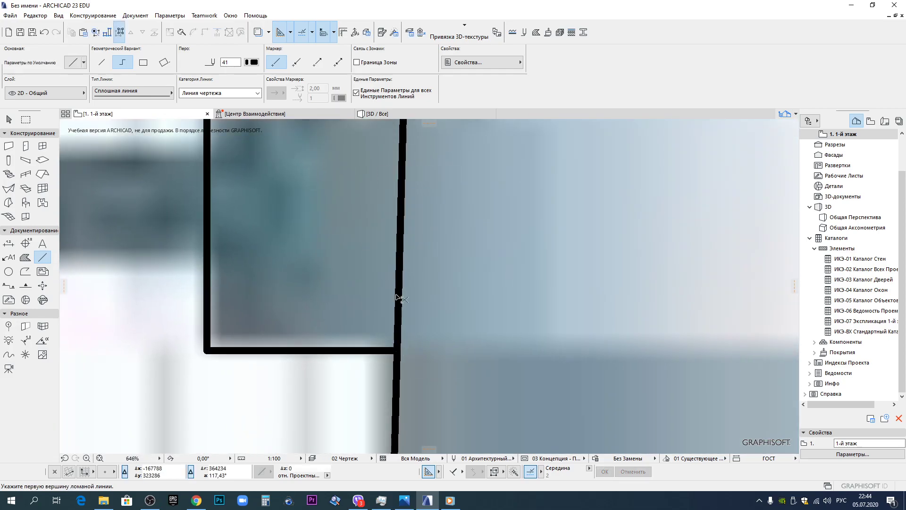
ctrl+click(399, 301)
Extend the first shaft ring's upper and lower horizontal lines to the vertical axis.
scroll(399, 302, down, 6)
key(shift)
shift+click(380, 249)
shift+click(379, 250)
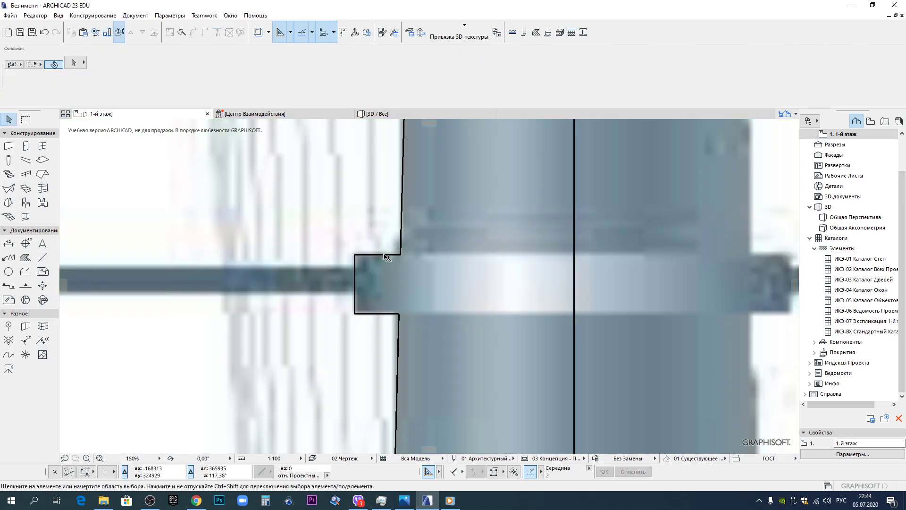
shift+click(379, 254)
shift+click(372, 313)
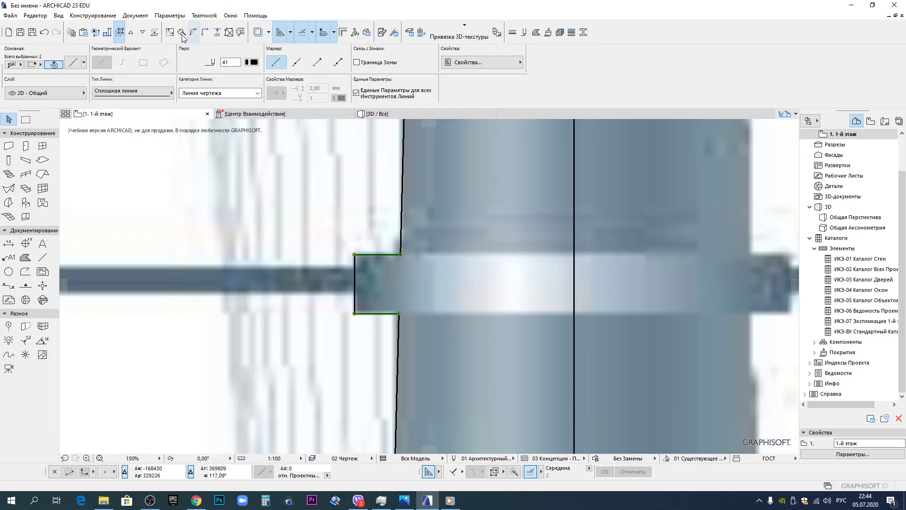
click(217, 32)
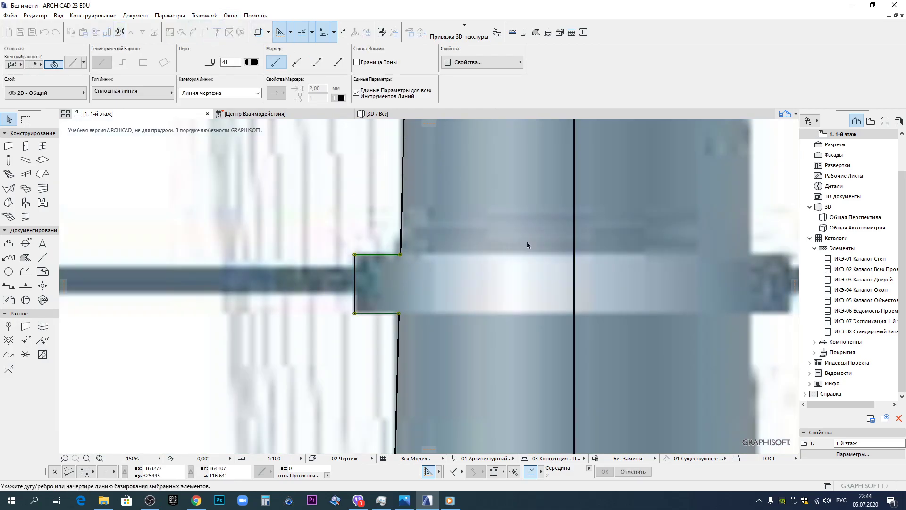
click(575, 289)
Trace the outer projection of the next narrow ring down the shaft with a polyline that starts and ends on the shaft edge.
scroll(455, 205, down, 4)
scroll(419, 336, up, 3)
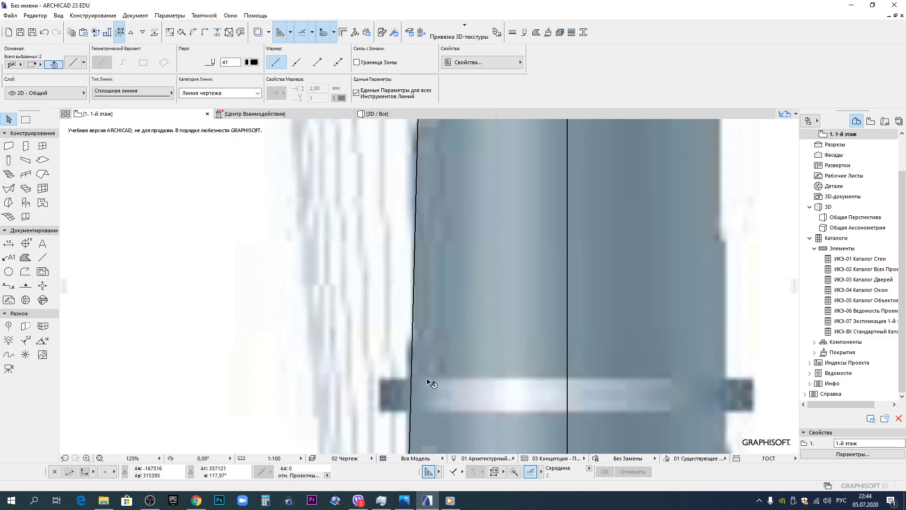
key(Escape)
middle_drag(373, 263, 393, 353)
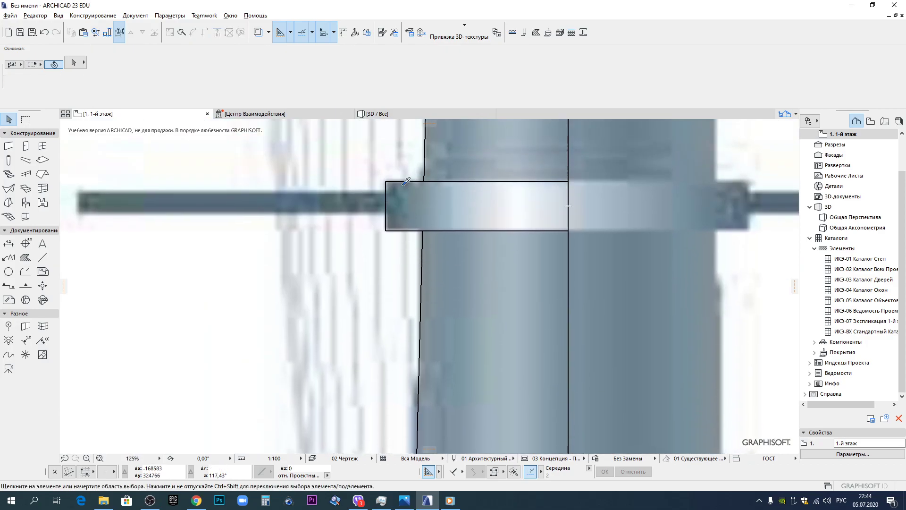
key(w)
scroll(406, 325, down, 1)
scroll(415, 359, up, 6)
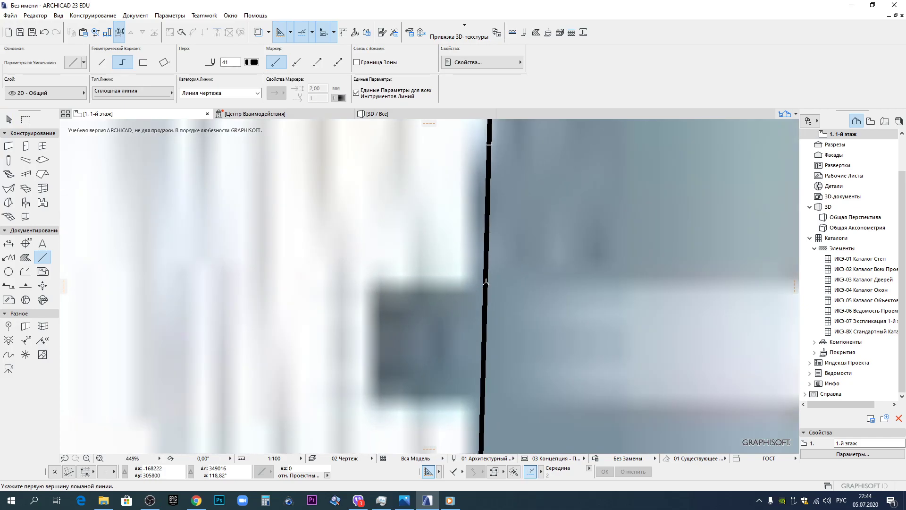
click(486, 282)
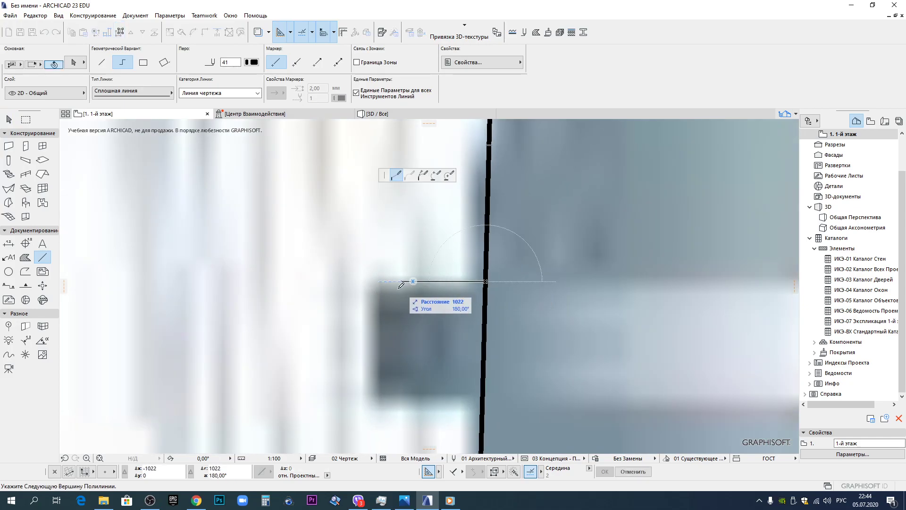
click(371, 282)
click(371, 401)
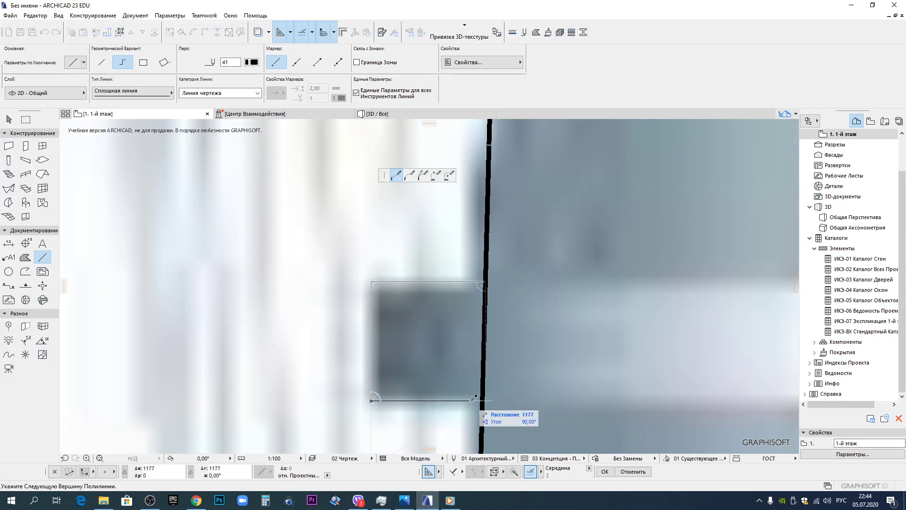
double_click(483, 400)
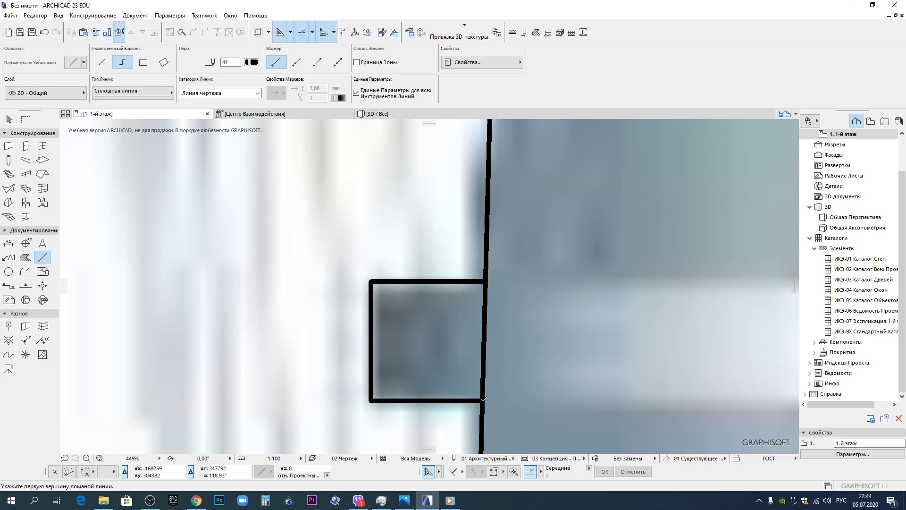
Trim the shaft edge inside the second ring and extend the ring's two horizontal lines to the vertical axis.
scroll(485, 327, down, 4)
shift+click(472, 313)
shift+click(474, 352)
middle_drag(469, 307, 274, 228)
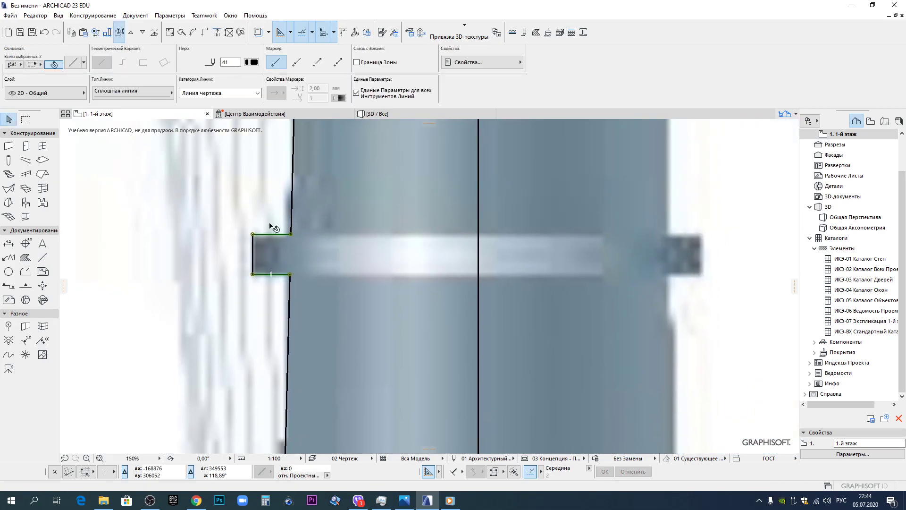
click(216, 34)
click(478, 258)
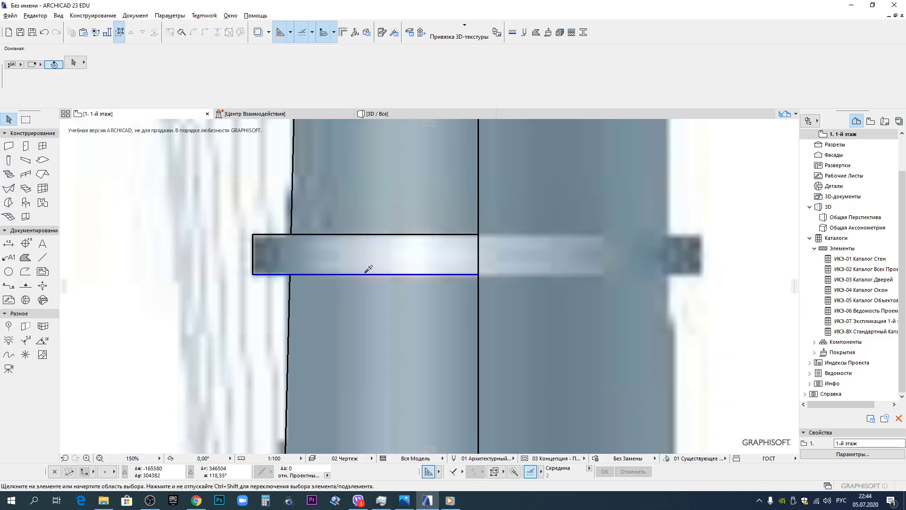
Trace the outer projection of the wide windowed ring below the second ring with a polyline that starts and ends on the shaft edge.
alt+click(376, 265)
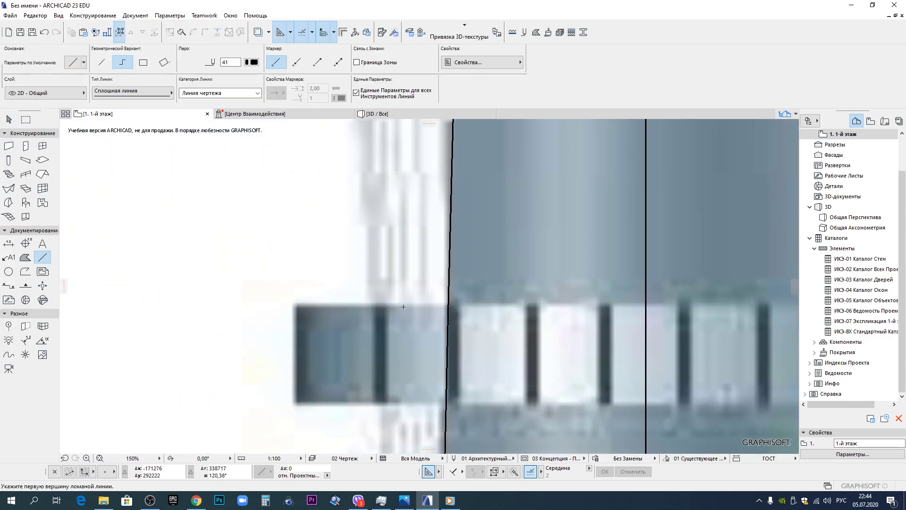
scroll(416, 308, up, 5)
click(493, 294)
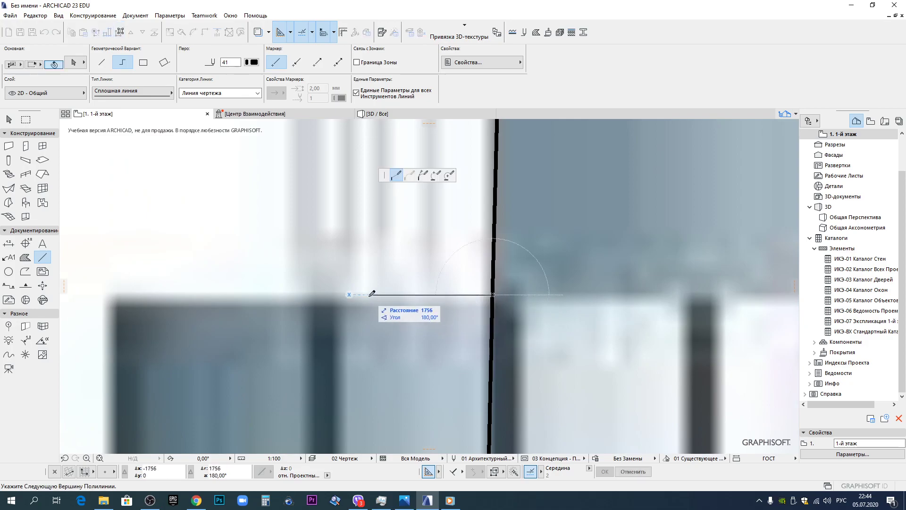
scroll(368, 293, down, 9)
scroll(324, 291, up, 7)
click(306, 289)
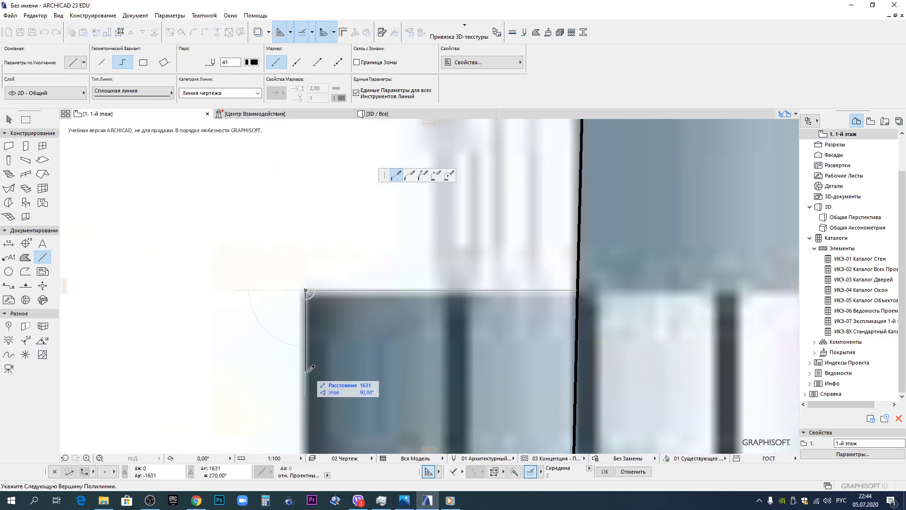
middle_drag(309, 401, 311, 275)
click(308, 345)
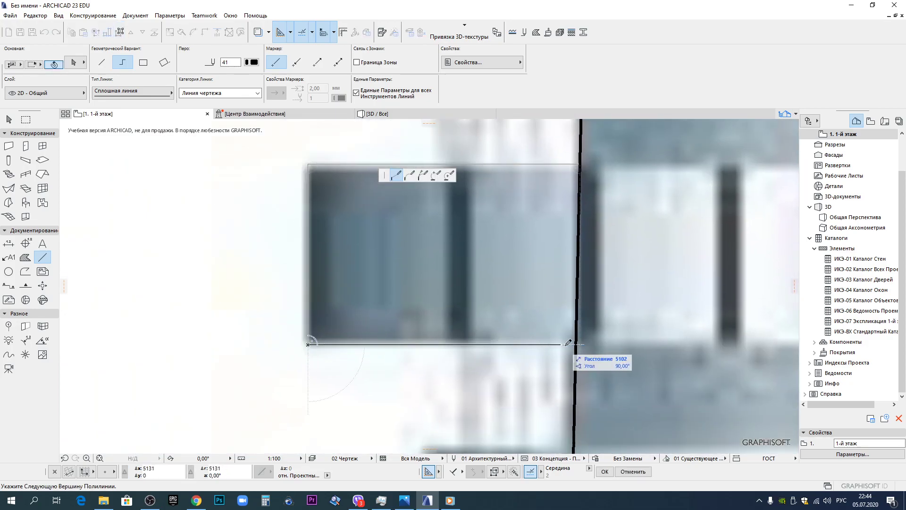
double_click(580, 343)
Start a polyline on the shaft edge, level with the upper edge of the first narrow ring below the windowed ring.
middle_drag(530, 376, 509, 249)
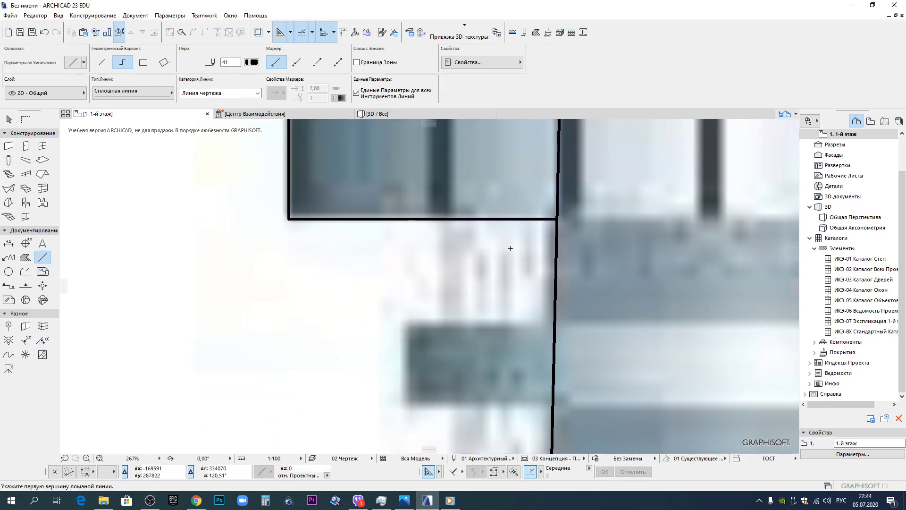
scroll(550, 331, up, 2)
click(557, 312)
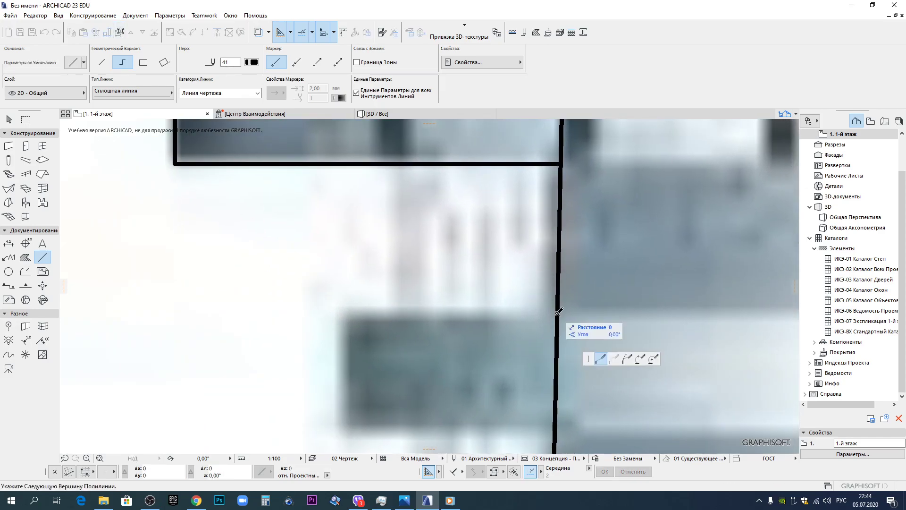
click(339, 309)
click(338, 432)
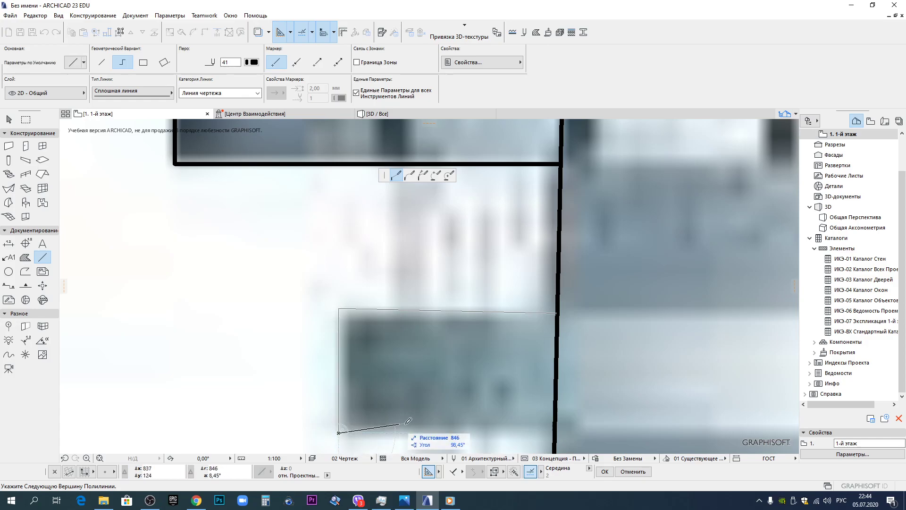
key(BackSpace)
key(BackSpace)
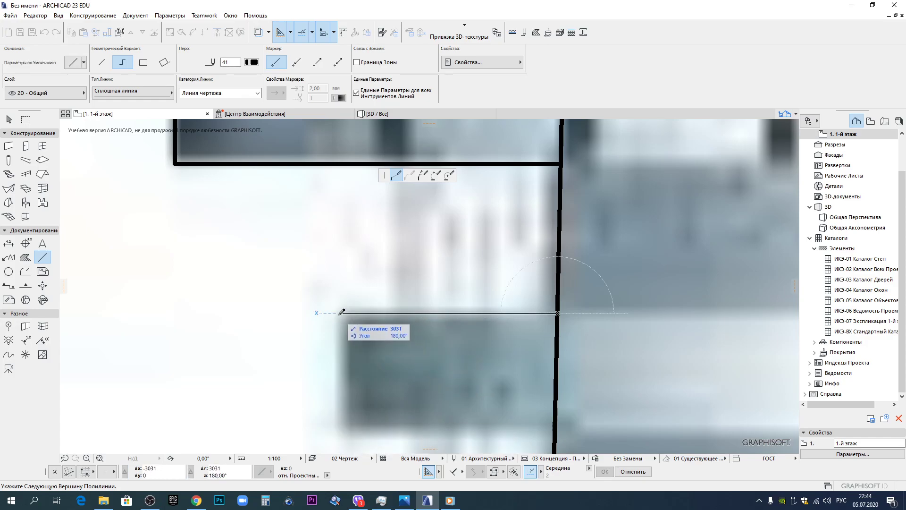
Complete the first narrow ring's outer outline, about 3030 mm wide, with straight horizontal and vertical segments ending on the shaft edge.
click(342, 313)
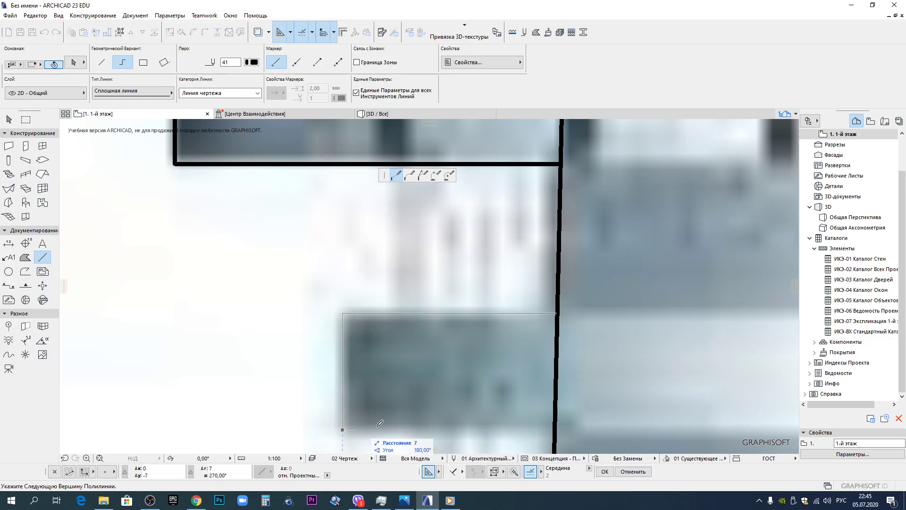
middle_drag(370, 428, 309, 278)
double_click(495, 279)
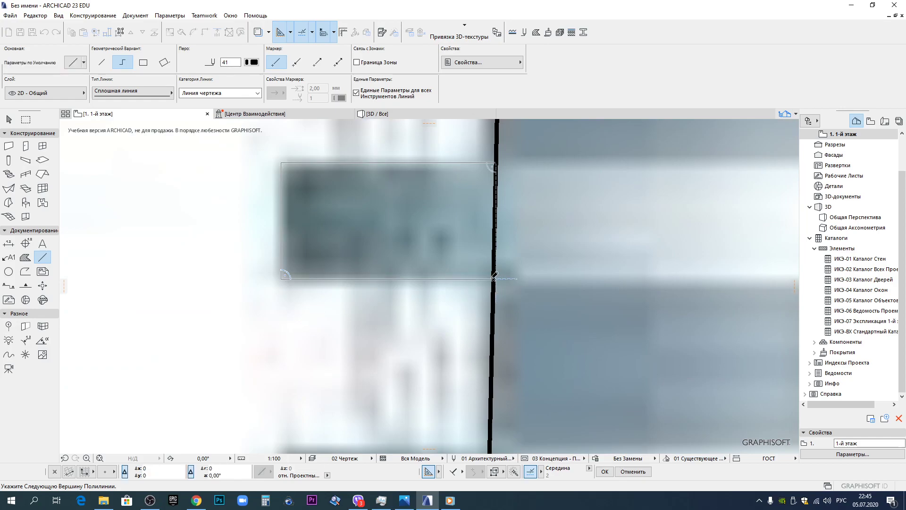
Trace the outer projection of the second narrow ring below the windowed ring with a polyline from shaft edge to shaft edge.
scroll(493, 307, down, 6)
middle_drag(488, 325, 477, 226)
scroll(468, 242, up, 5)
scroll(483, 274, up, 2)
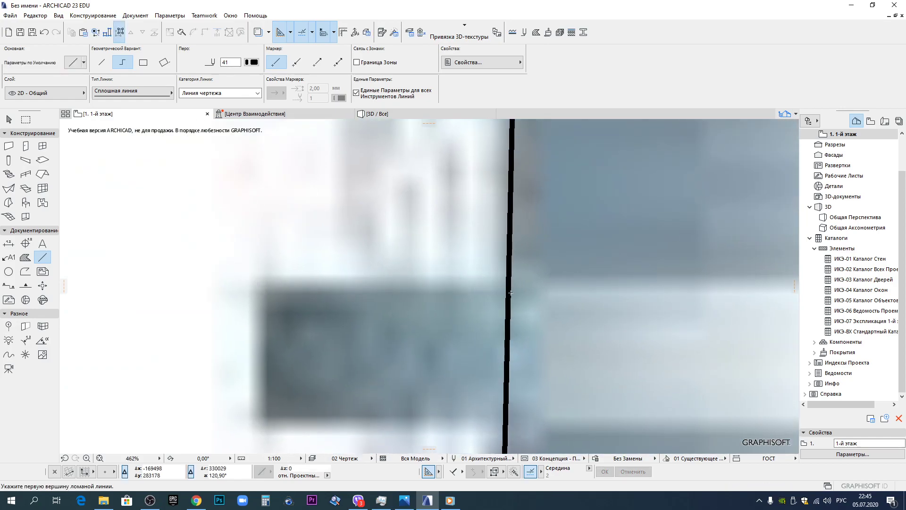
click(507, 285)
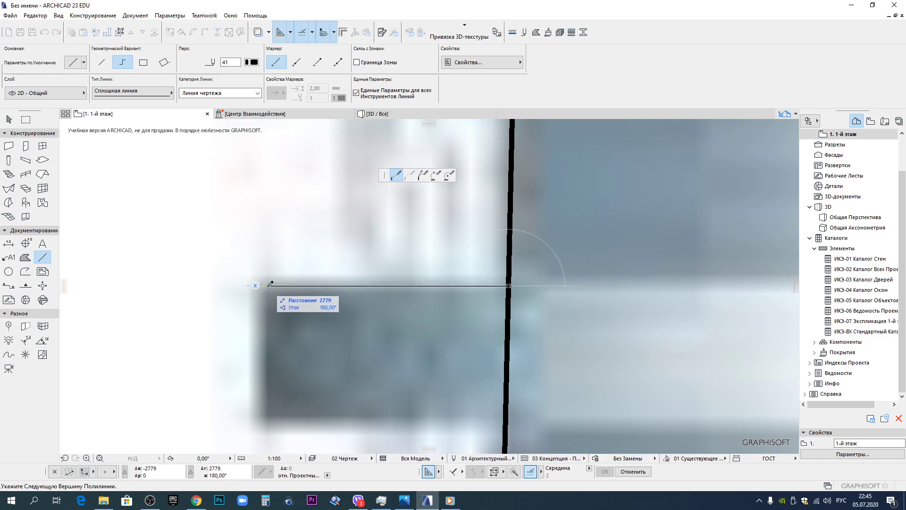
click(259, 285)
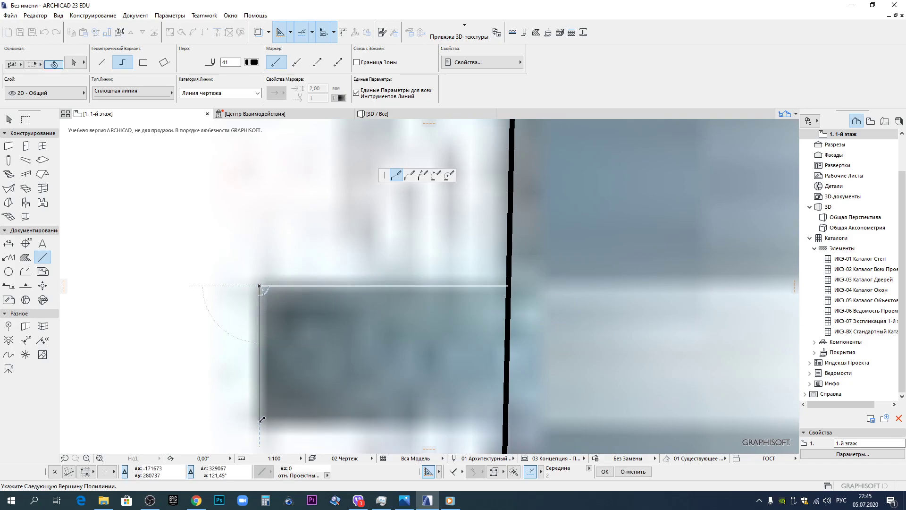
click(259, 423)
double_click(507, 422)
Trace the third narrow ring's outer projection below the windowed ring, about 2760 mm wide, with a polyline ending on the shaft edge.
scroll(533, 340, up, 6)
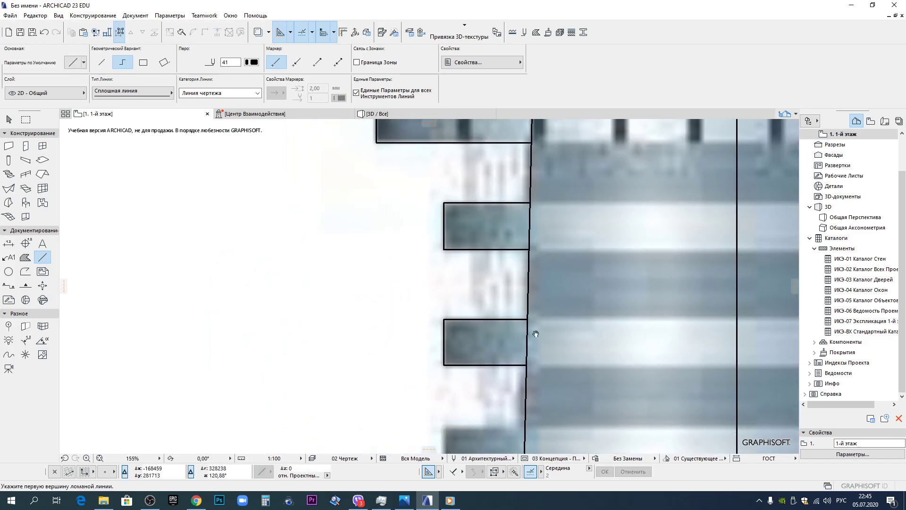
scroll(487, 280, up, 1)
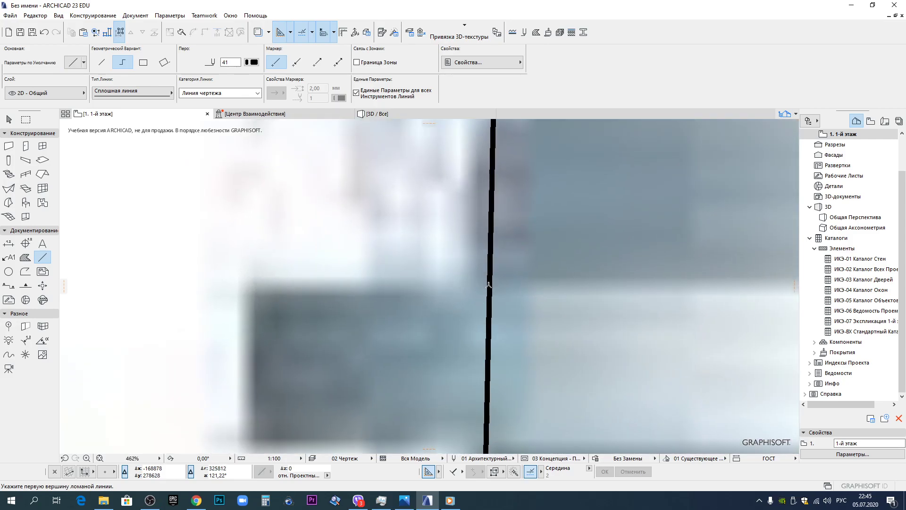
click(489, 284)
click(247, 285)
middle_drag(256, 340, 284, 215)
click(274, 321)
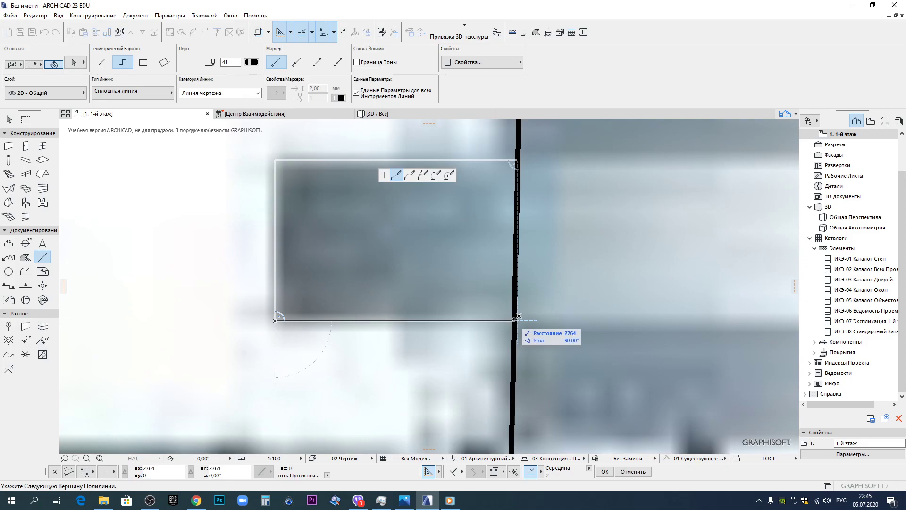
double_click(519, 315)
Trim the shaft edge line inside the windowed ring and the three narrow rings below it.
scroll(486, 254, down, 15)
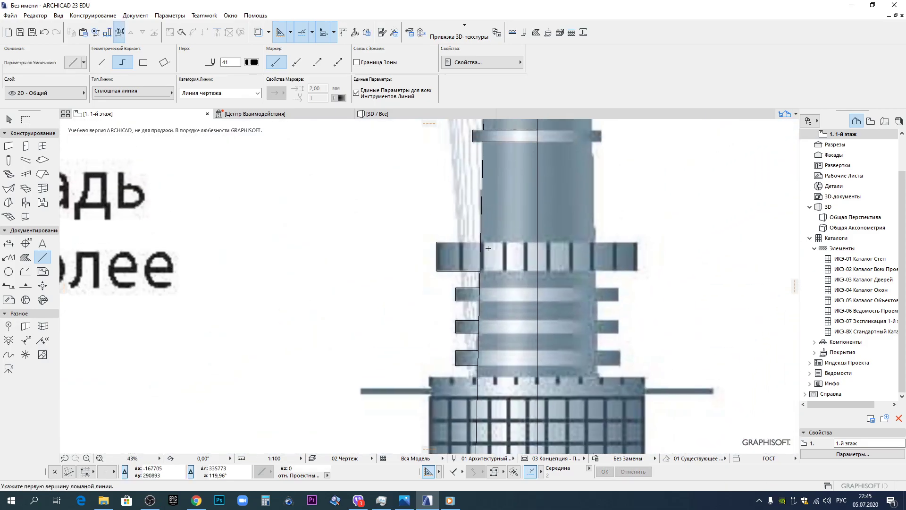
scroll(486, 253, up, 7)
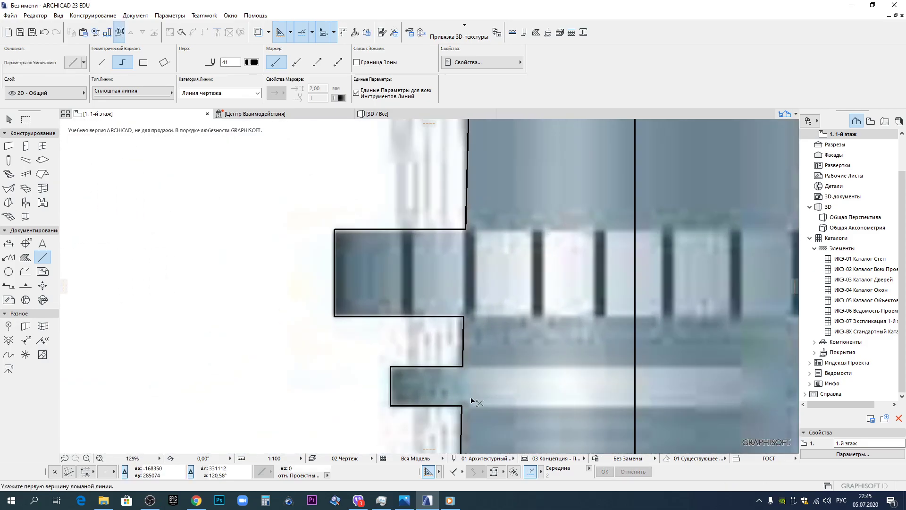
middle_drag(469, 398, 486, 279)
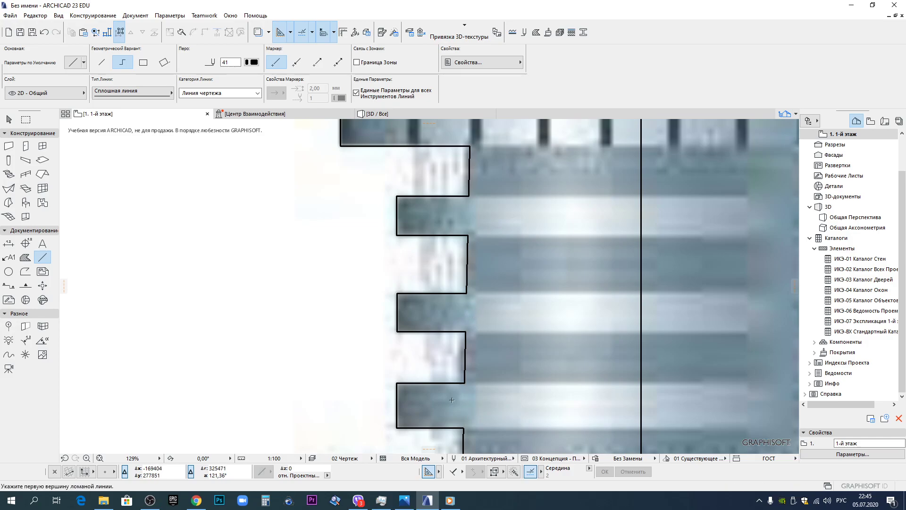
Extend the upper and lower horizontal lines of the windowed ring and the three narrow rings to the vertical axis.
shift+click(447, 382)
shift+click(433, 294)
shift+click(430, 236)
scroll(431, 237, down, 5)
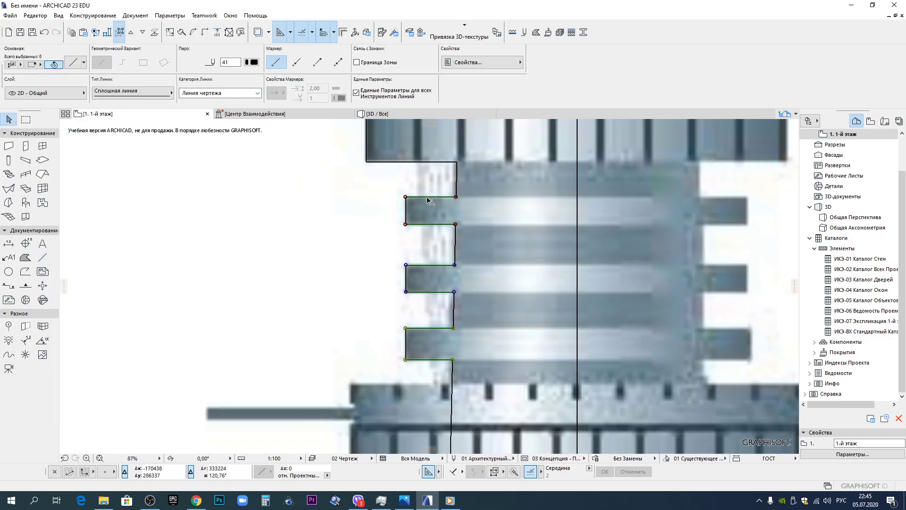
middle_drag(447, 241, 431, 310)
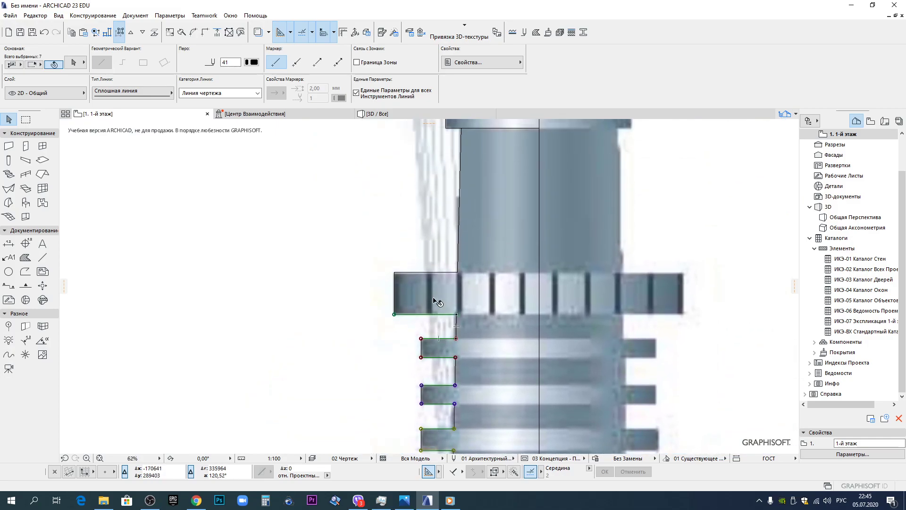
shift+click(431, 274)
middle_drag(485, 224, 427, 320)
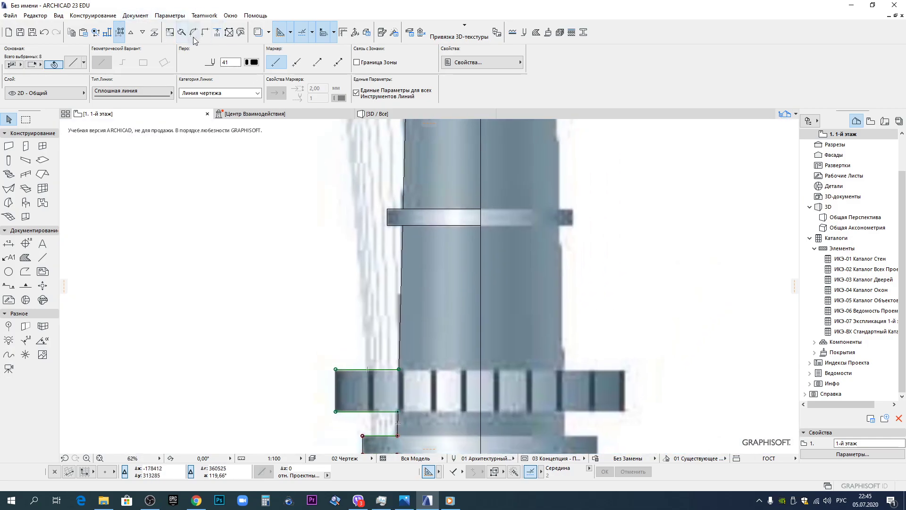
click(216, 35)
click(480, 314)
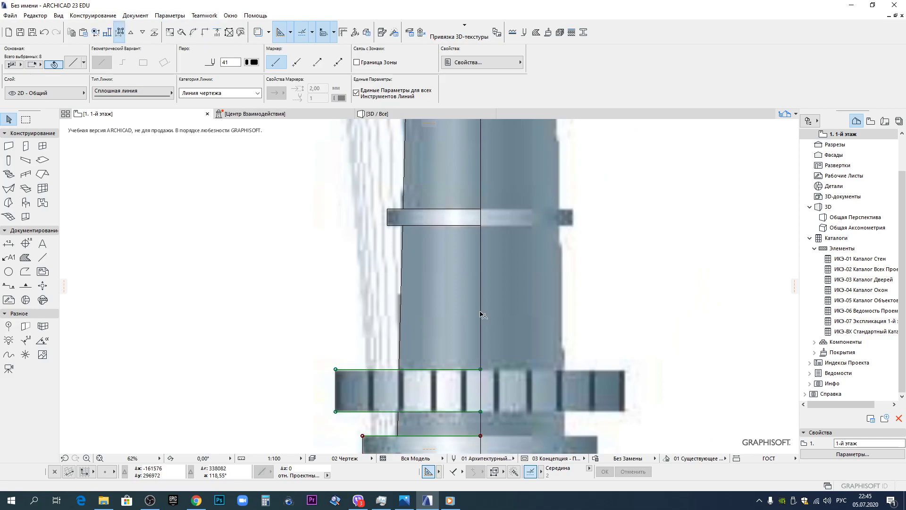
scroll(471, 271, down, 5)
middle_drag(453, 349, 430, 252)
scroll(408, 264, up, 8)
scroll(369, 308, up, 1)
key(Escape)
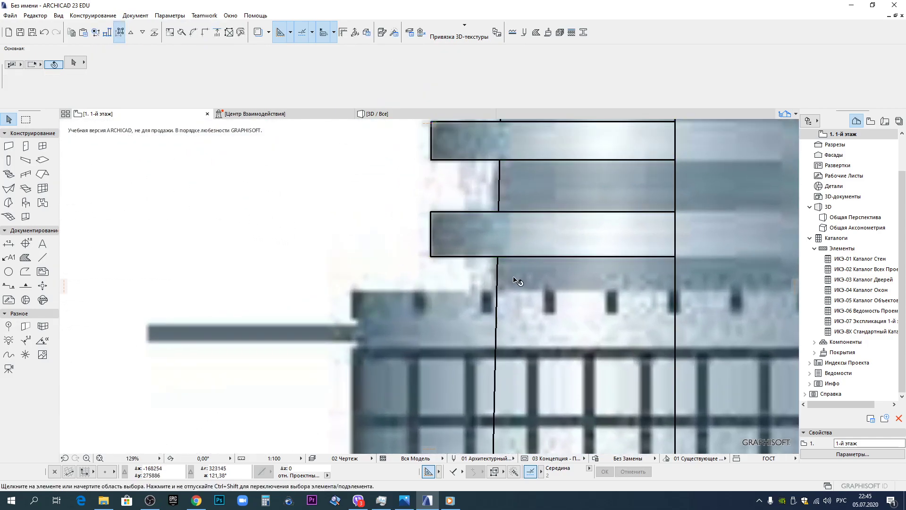
Trace the upper band of the large drum below the narrow rings with a polyline from shaft edge to shaft edge.
alt+click(489, 255)
click(496, 291)
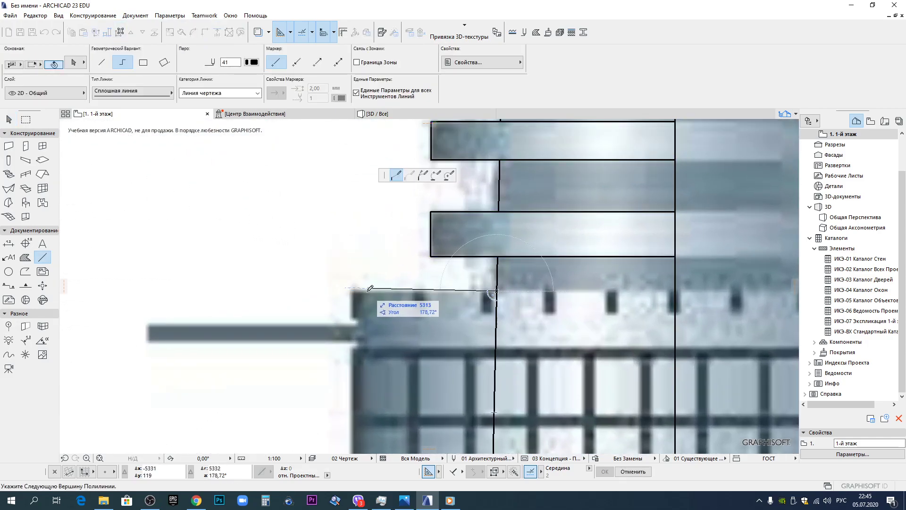
click(350, 291)
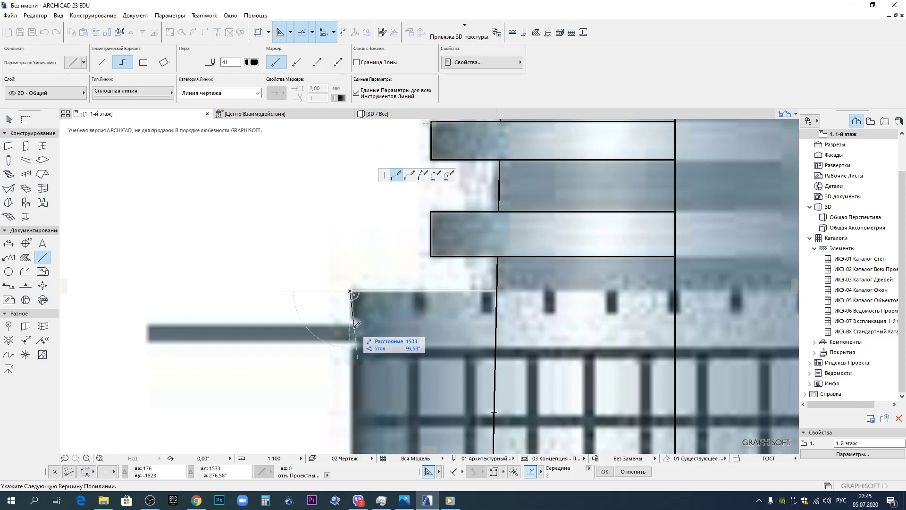
double_click(497, 321)
Trace the slightly recessed band beneath the drum's upper band, about 5630 mm wide, ending on the shaft edge.
click(360, 320)
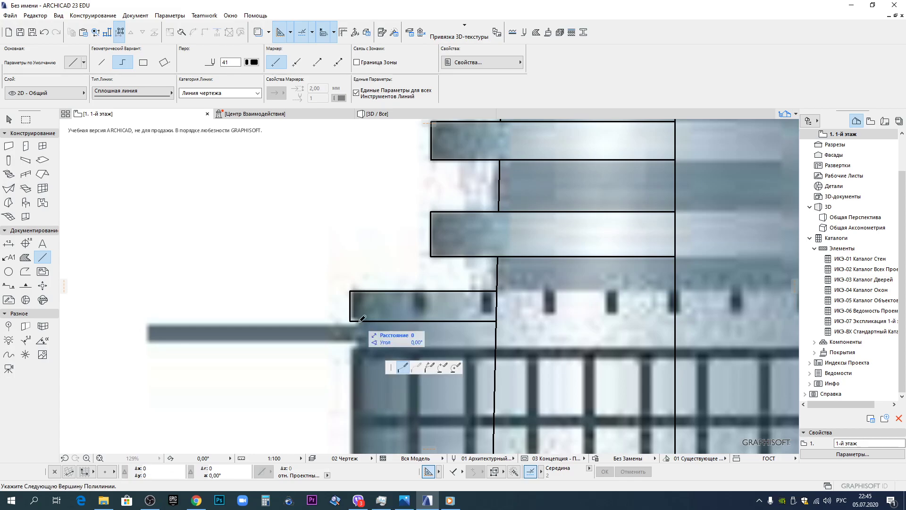
click(359, 349)
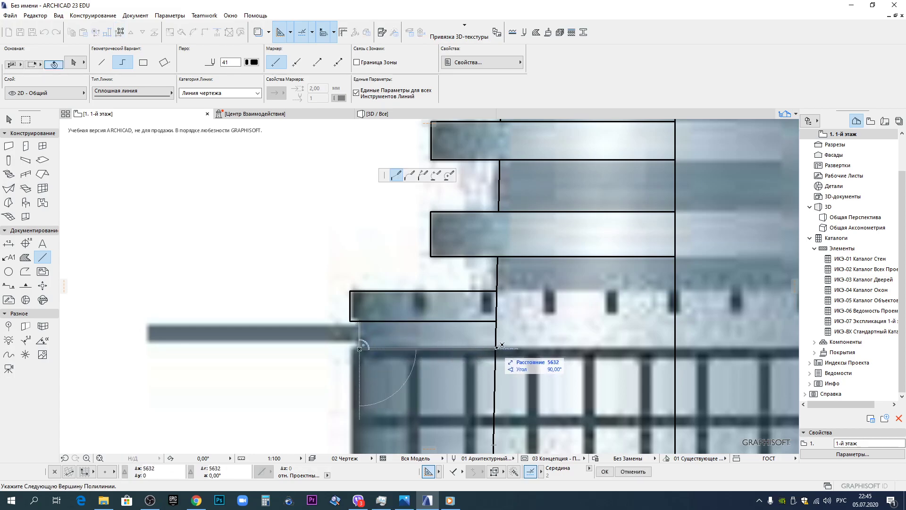
double_click(496, 349)
Trace the large windowed drum, about 9 m high, from the recessed band's lower outer corner around to the shaft edge.
click(359, 349)
click(352, 349)
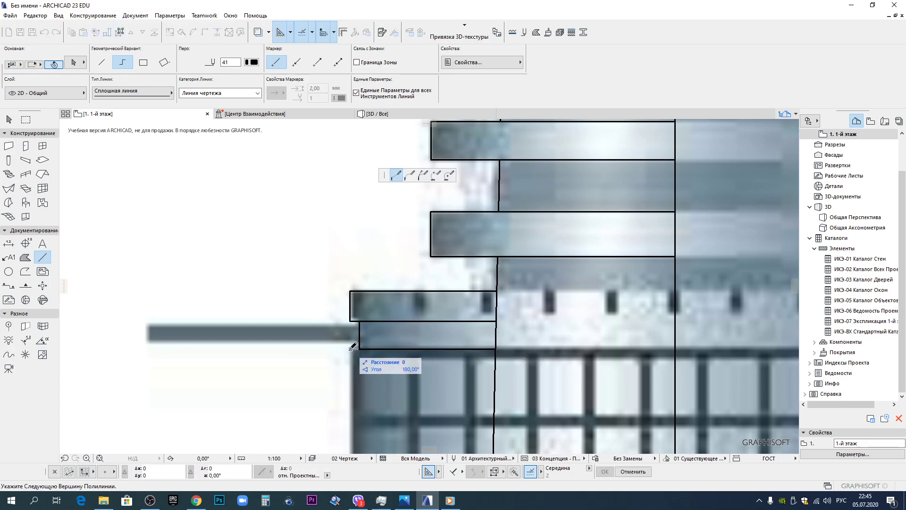
middle_drag(360, 399, 360, 234)
scroll(360, 232, down, 2)
click(352, 357)
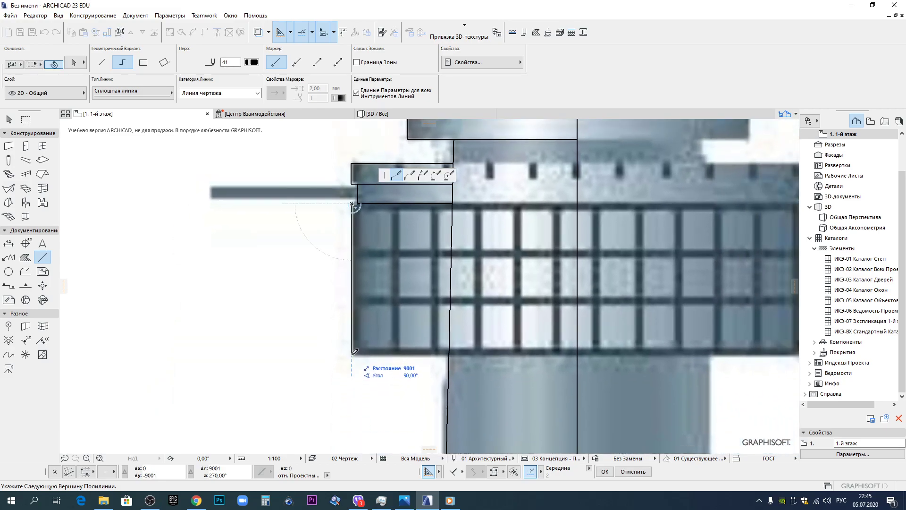
double_click(449, 356)
Trace the outer projection of the small ring further down the shaft, about 2460 mm wide, with a polyline, leaving out the thin side arm.
scroll(455, 364, down, 6)
middle_drag(450, 353, 452, 300)
mouse_move(436, 375)
middle_down()
mouse_move(452, 283)
mouse_move(438, 198)
middle_up()
scroll(454, 302, up, 10)
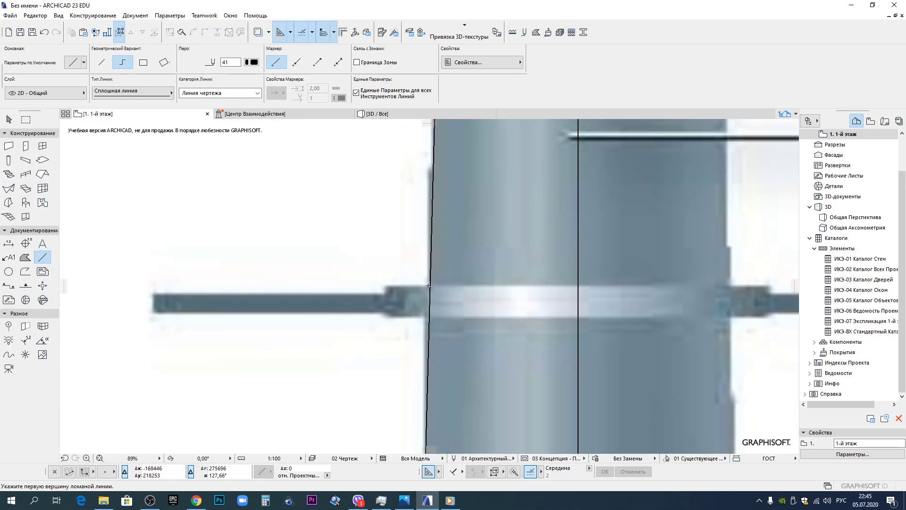
click(431, 284)
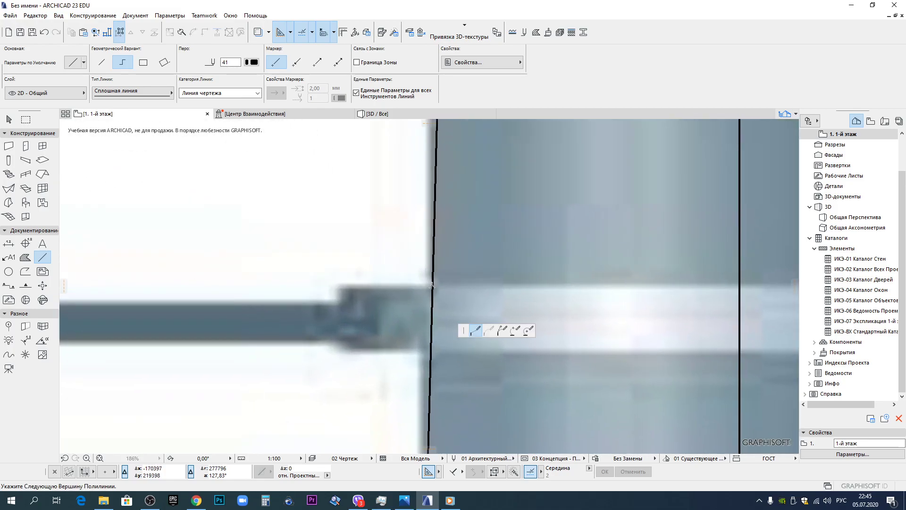
click(339, 284)
click(340, 353)
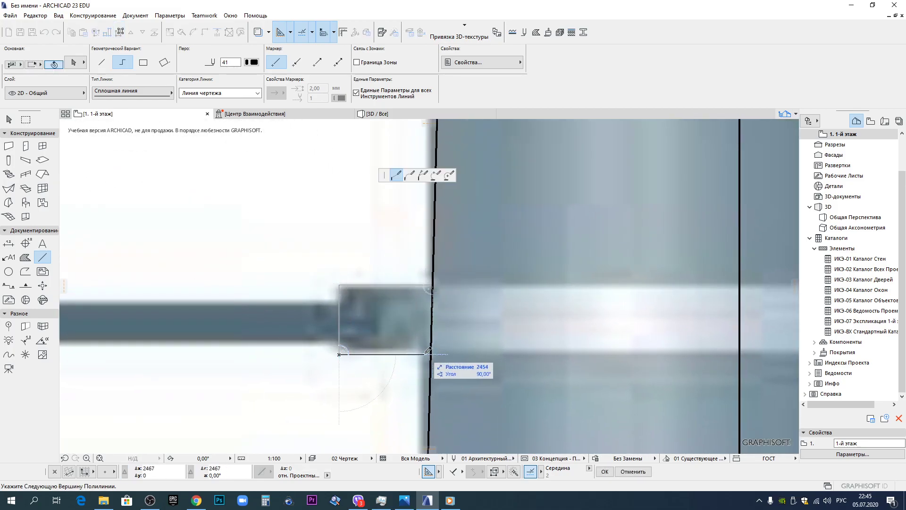
double_click(432, 353)
Trace the ledge on top of the upper ribbed ring with a polyline from shaft edge to shaft edge, about 1510 mm high.
scroll(436, 351, down, 5)
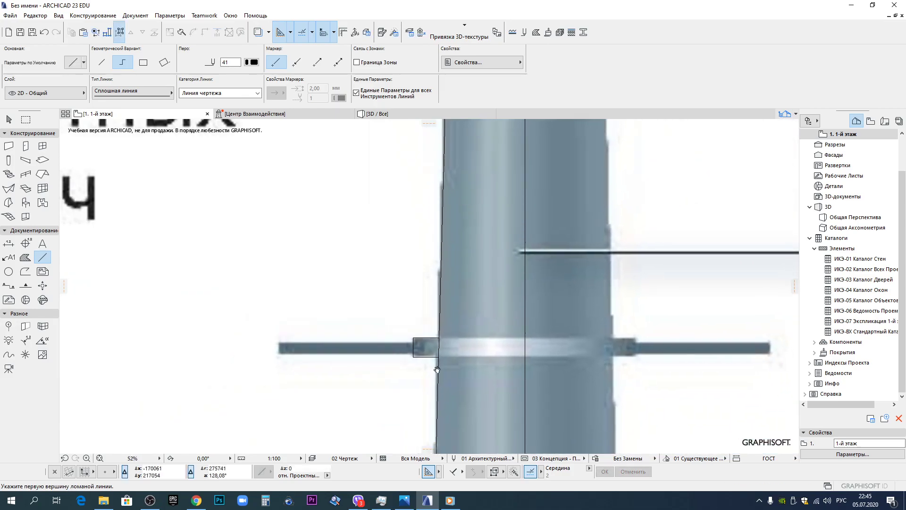
scroll(439, 349, down, 4)
scroll(423, 244, up, 5)
scroll(423, 243, up, 10)
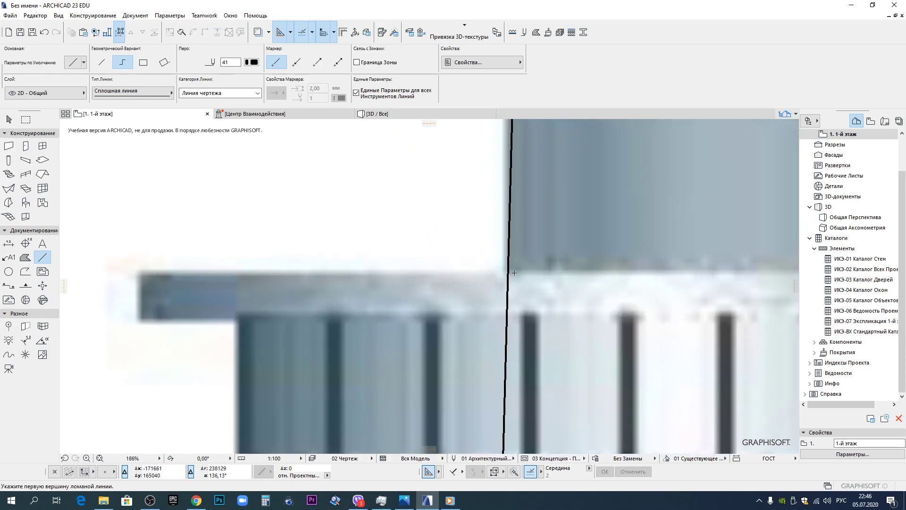
click(508, 269)
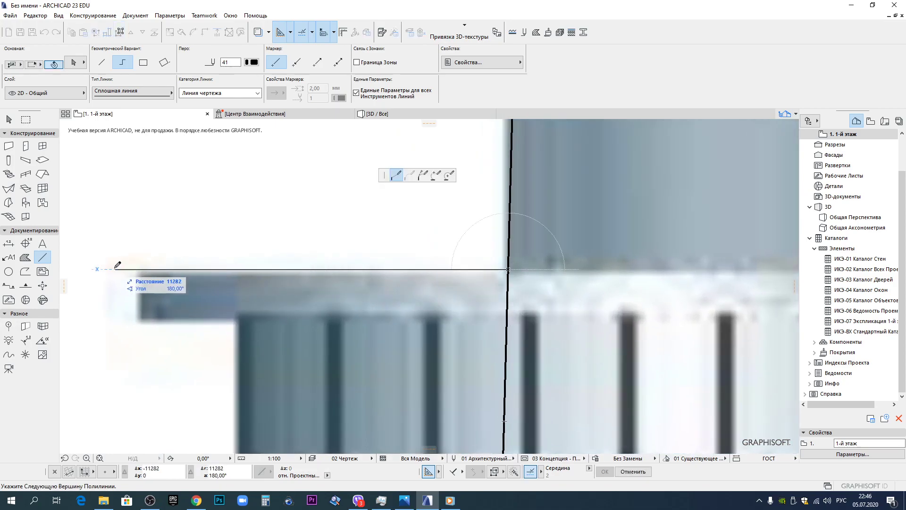
click(138, 270)
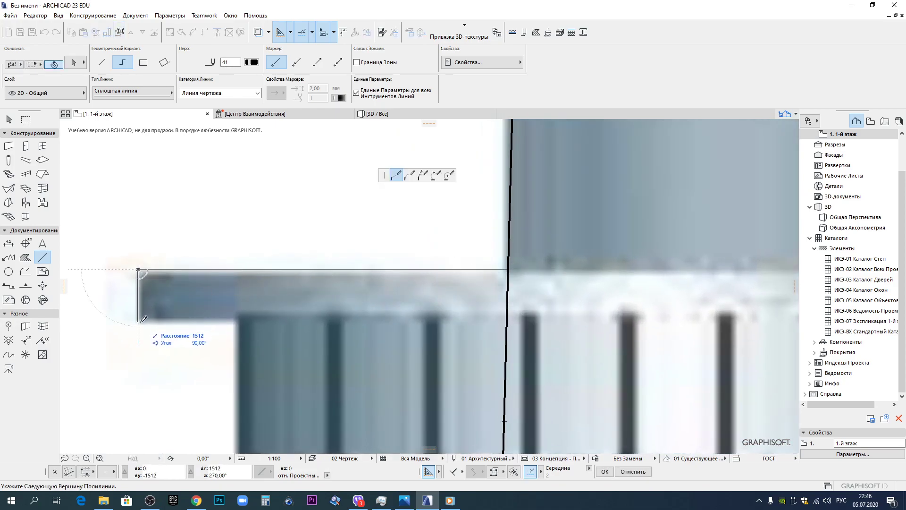
click(138, 322)
double_click(508, 323)
Trace the recessed ribbed band under the upper ring's ledge, starting on the ledge's underside and ending on the shaft edge.
middle_drag(281, 344, 344, 220)
click(301, 198)
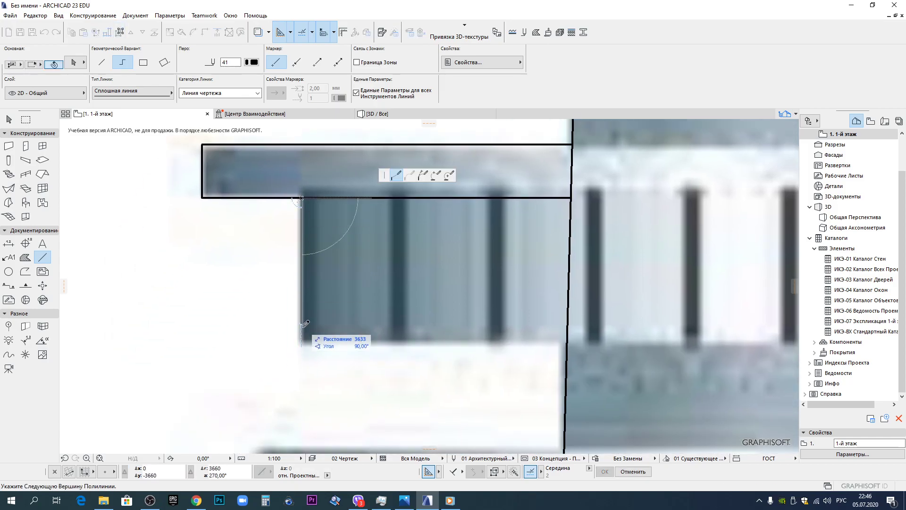
click(302, 343)
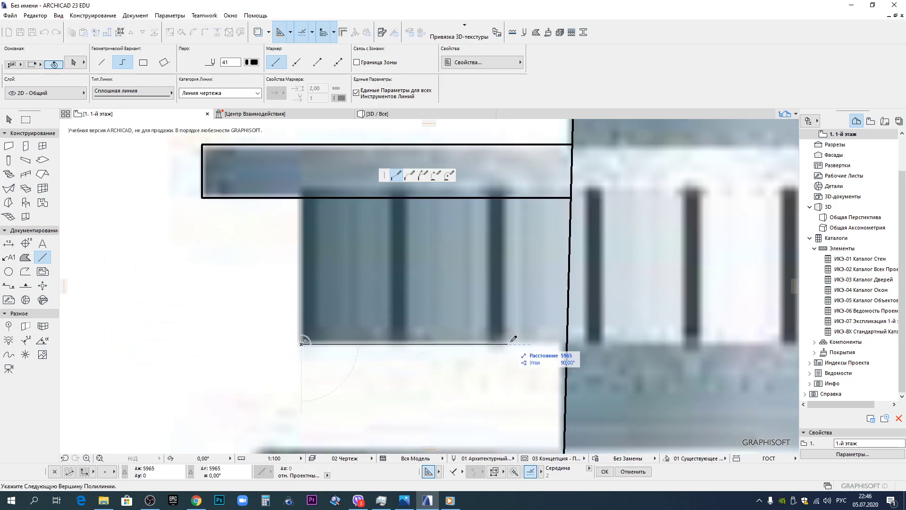
double_click(567, 344)
Trace the ledge of the second ribbed ring with a polyline from shaft edge to shaft edge.
scroll(545, 363, down, 3)
middle_drag(540, 363, 504, 236)
scroll(501, 271, up, 3)
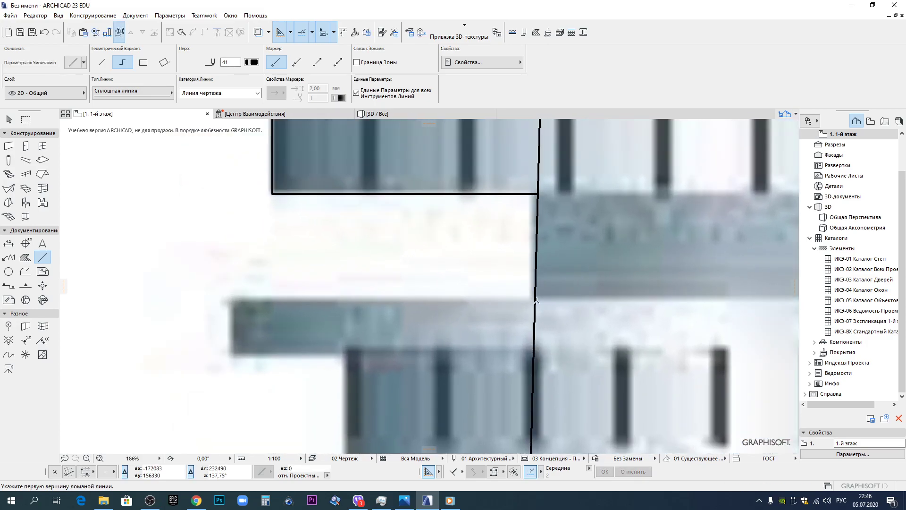
click(536, 300)
click(230, 297)
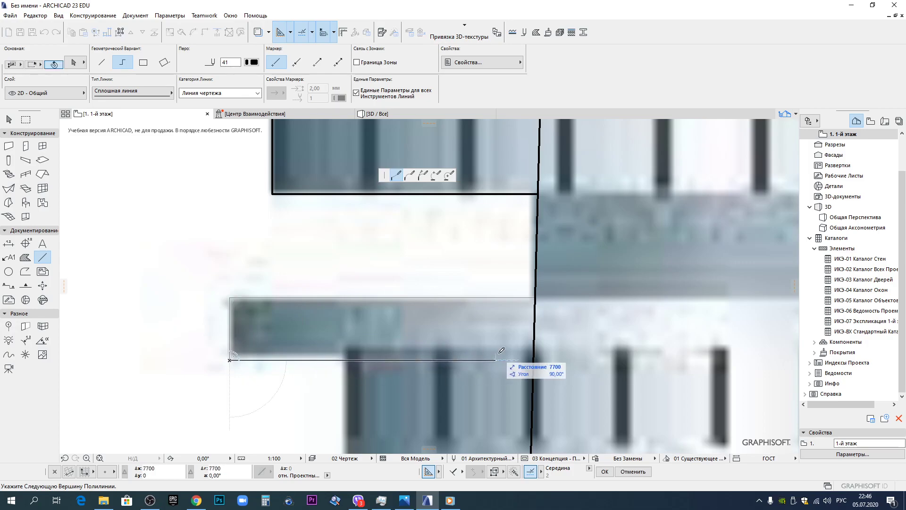
double_click(535, 359)
Trace the recessed ribbed band under the second ring's ledge down to its lower edge and across to the shaft edge.
middle_drag(321, 385, 346, 205)
click(368, 181)
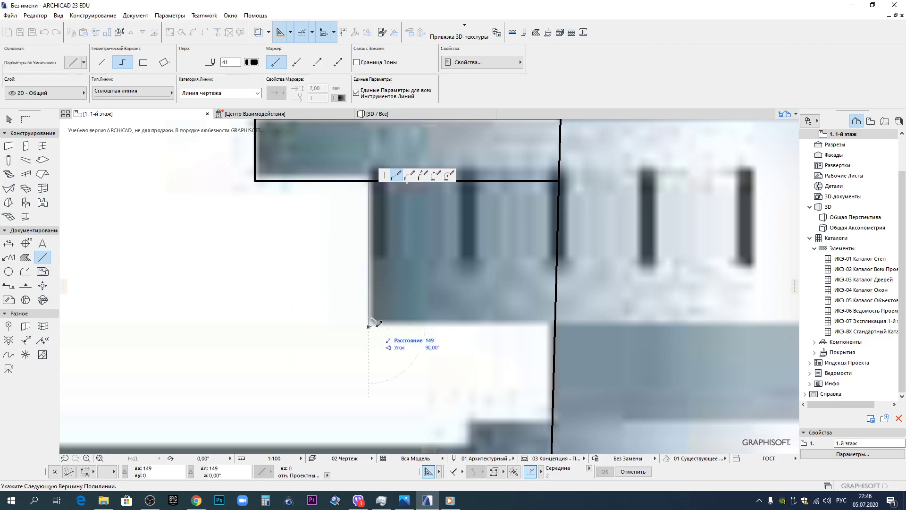
double_click(555, 327)
Trace the outer projection of the small ring just below the two ribbed rings, leaving out the thin side arm.
scroll(500, 337, down, 5)
middle_drag(476, 339, 464, 206)
scroll(465, 205, up, 4)
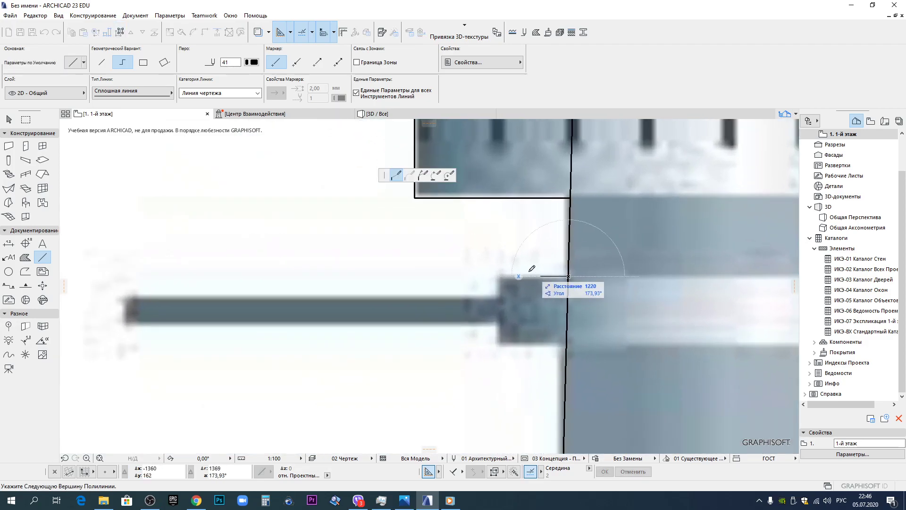
click(569, 276)
click(496, 274)
click(497, 346)
double_click(566, 345)
Trace the outer projection of the small ring above the 63 m mark, about 2770 mm wide, leaving out the thin side arm.
scroll(572, 330, down, 6)
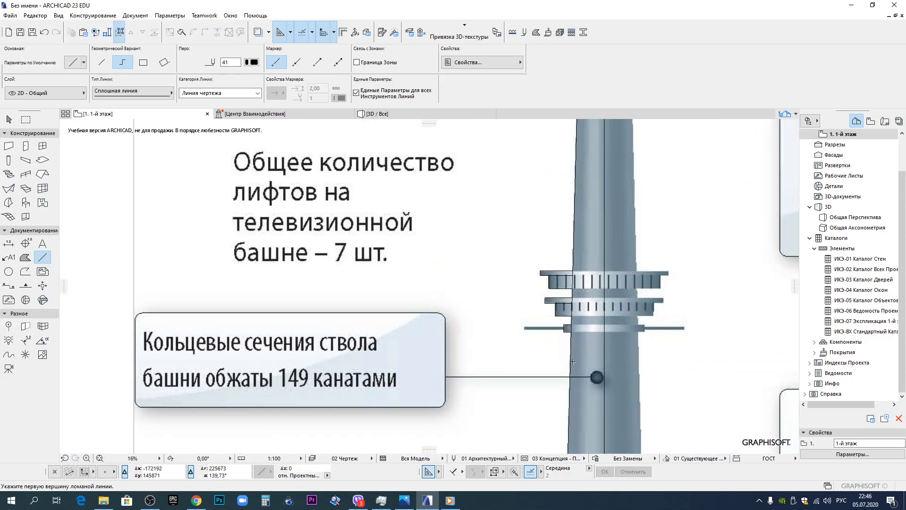
middle_drag(571, 330, 456, 190)
scroll(452, 334, up, 6)
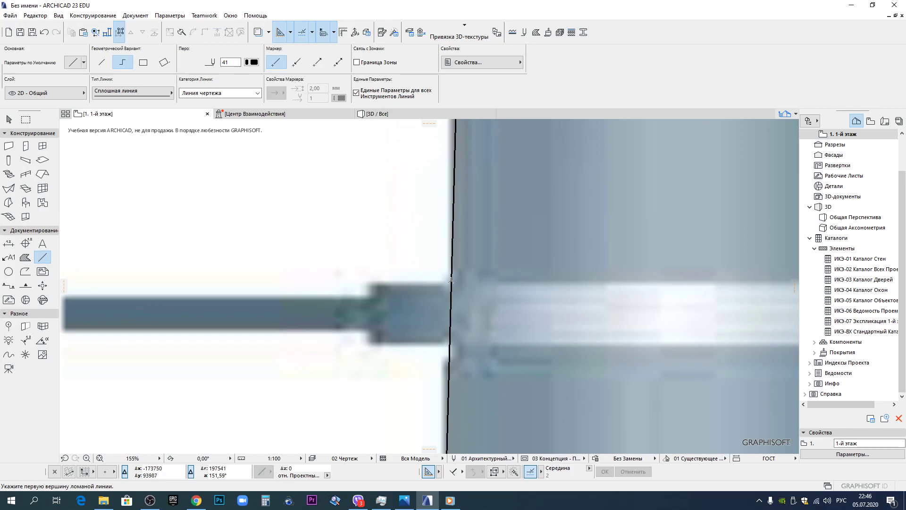
click(451, 281)
click(369, 281)
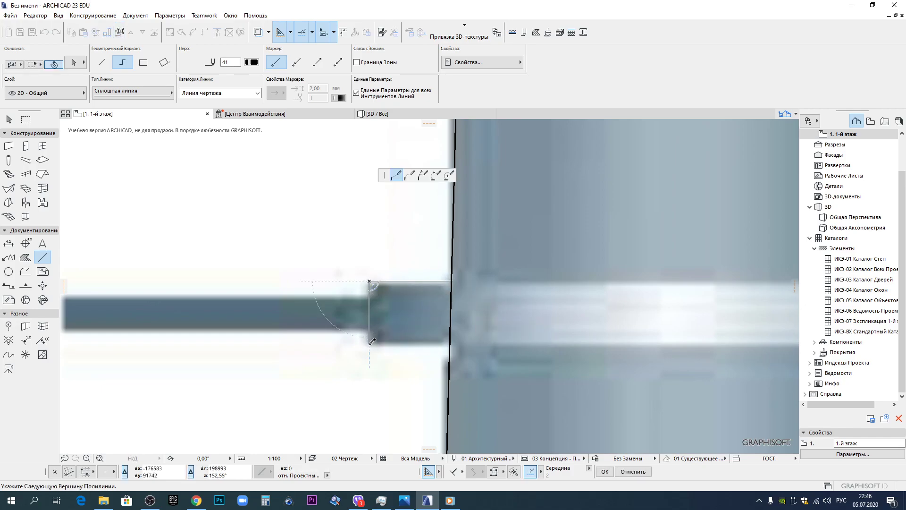
click(369, 344)
scroll(455, 340, up, 4)
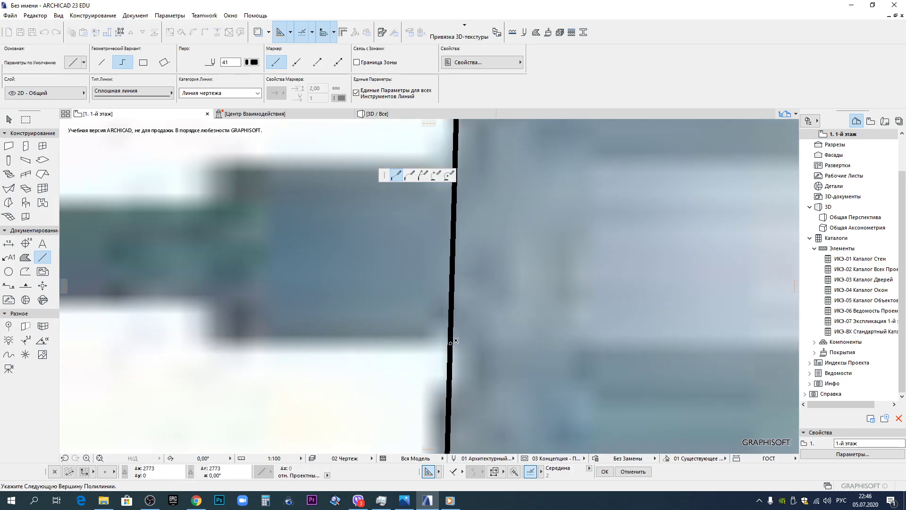
double_click(455, 342)
Trace the outer projection of the ribbed ring on the conical base with a polyline between two points on the slanted edge.
scroll(455, 341, down, 5)
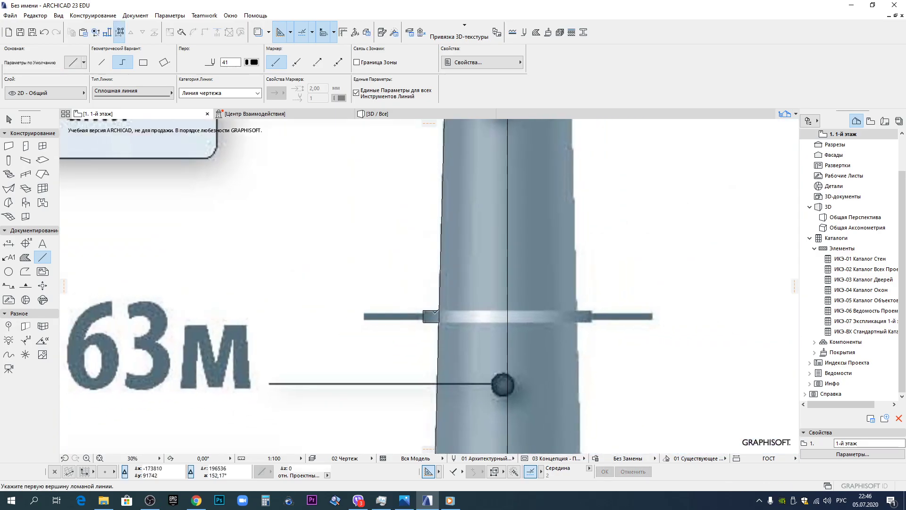
scroll(418, 293, up, 12)
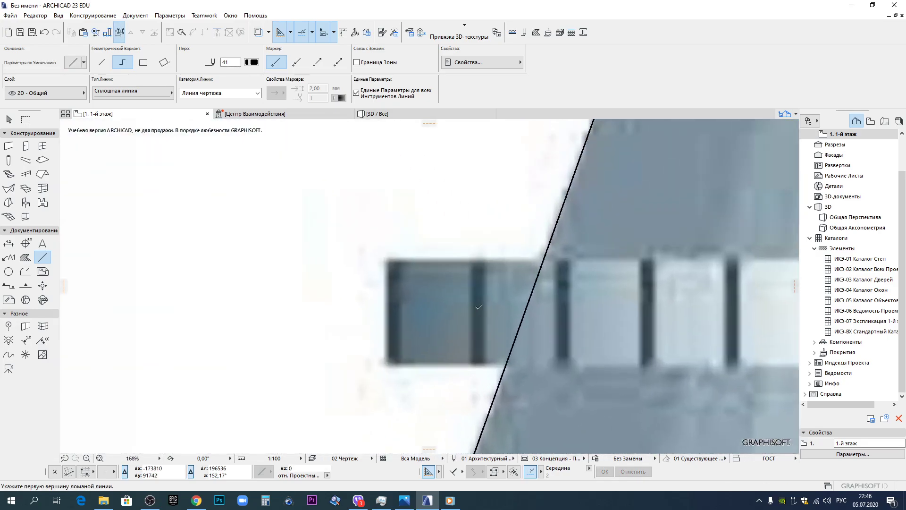
click(559, 247)
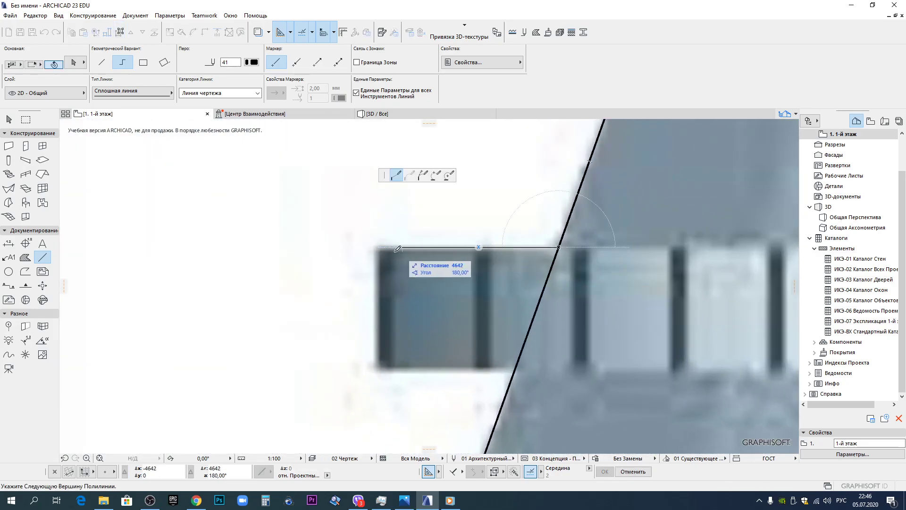
click(375, 246)
click(375, 368)
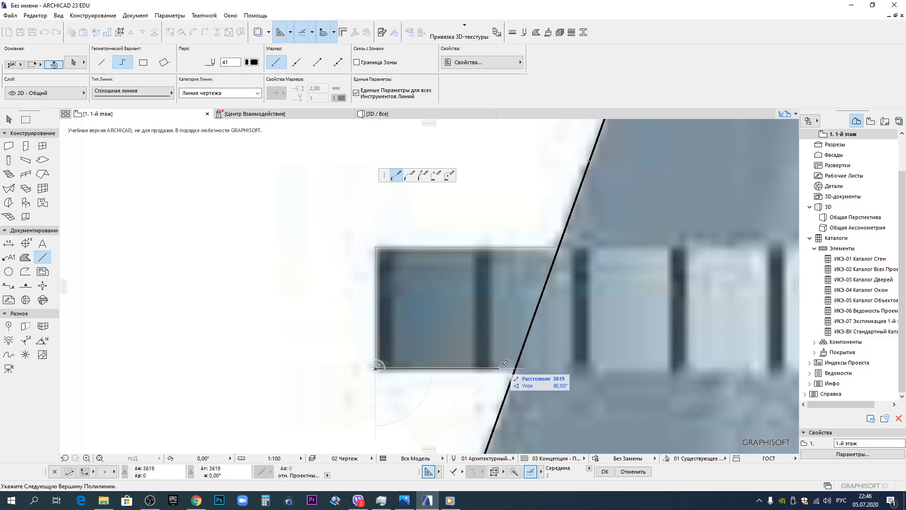
double_click(522, 365)
Draw a horizontal line about 20410 mm long from the bend in the cone's edge below the ribbed ring to the central axis.
scroll(512, 323, down, 8)
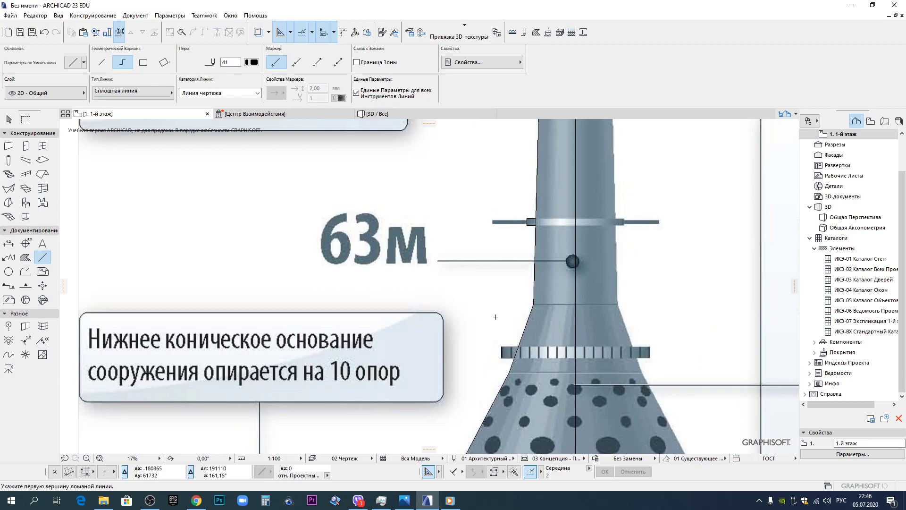
scroll(496, 318, up, 5)
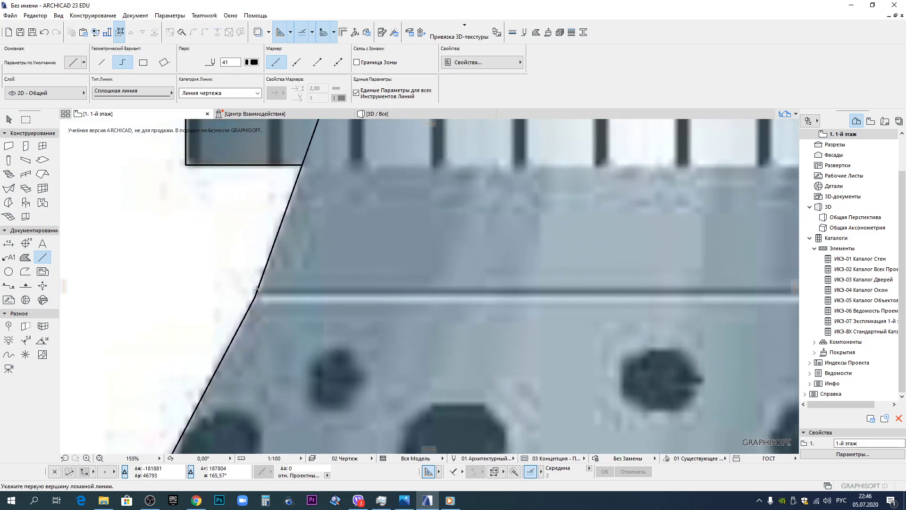
click(256, 293)
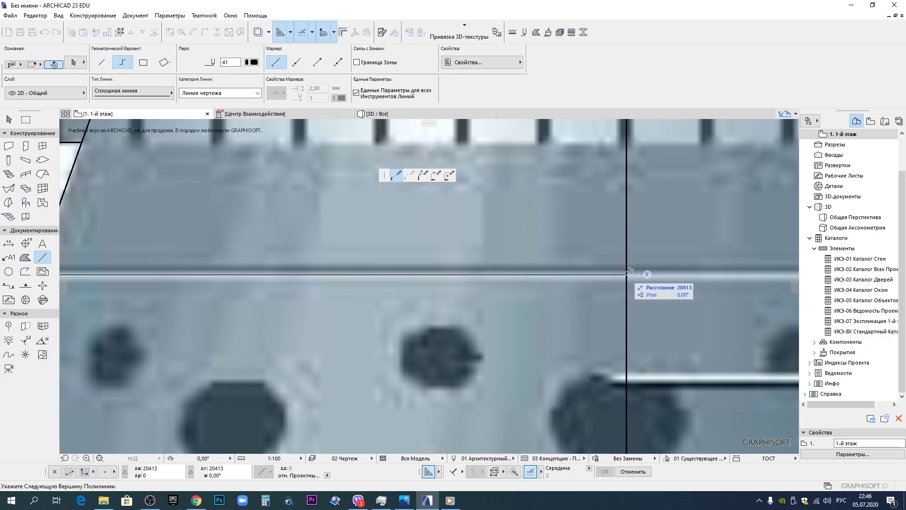
double_click(626, 273)
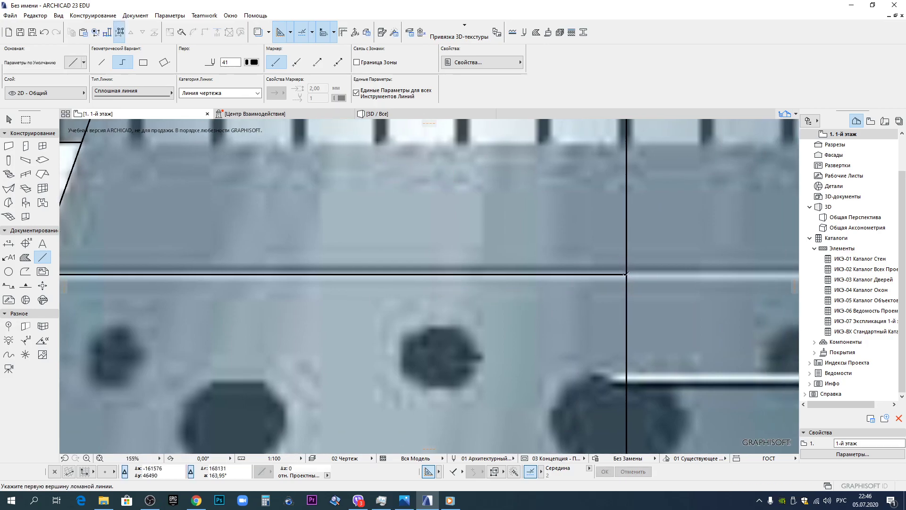
Copy the horizontal line at the cone's bend slightly downward along the central axis, onto the lower side of the light seam.
key(Escape)
click(532, 274)
key(ctrl+shift+d)
click(626, 274)
click(627, 283)
Stretch the outer end of the copied seam line horizontally to meet the cone's slanted edge.
middle_drag(127, 282, 474, 260)
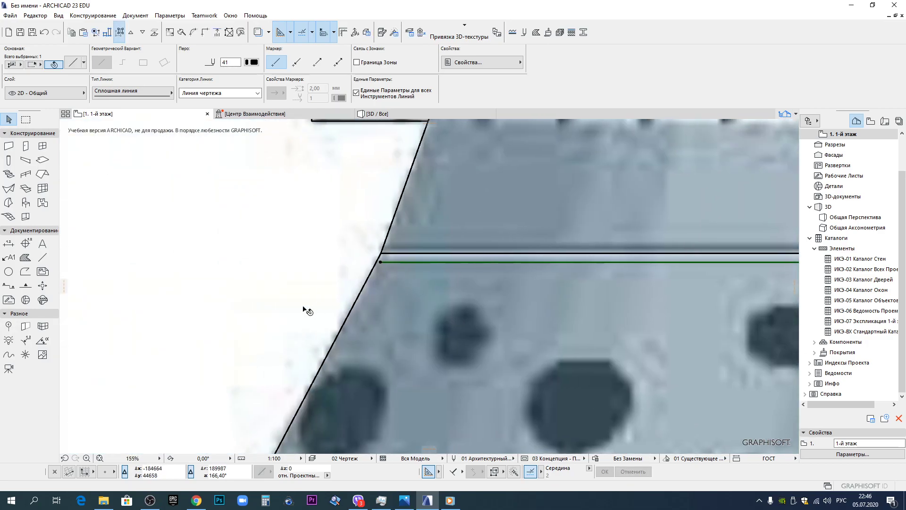
scroll(353, 274, up, 6)
click(494, 209)
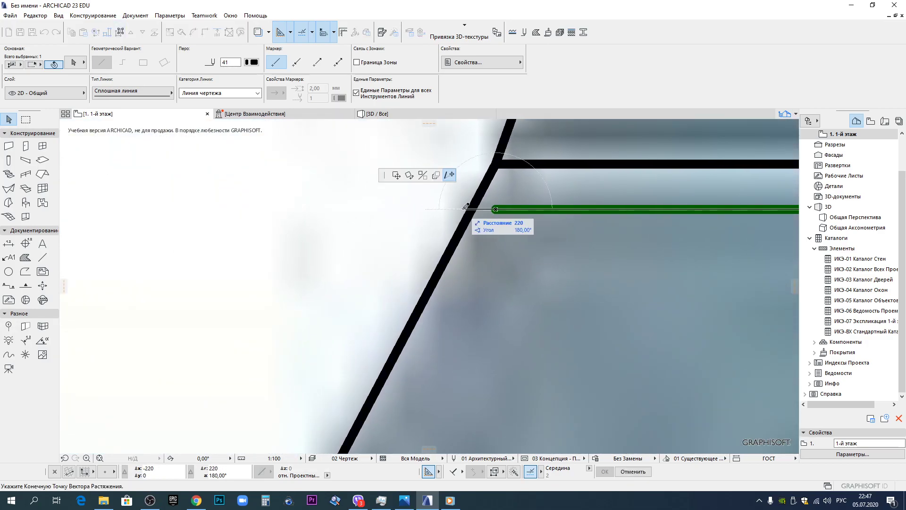
click(471, 210)
scroll(484, 189, down, 10)
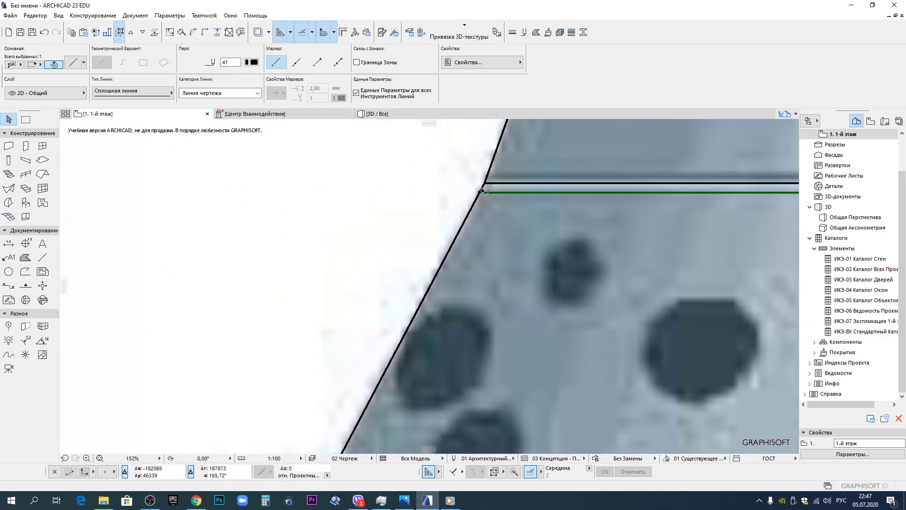
key(Escape)
Extend the upper and lower edges of the cone's ribbed ring to the central axis with Adjust.
scroll(460, 209, up, 2)
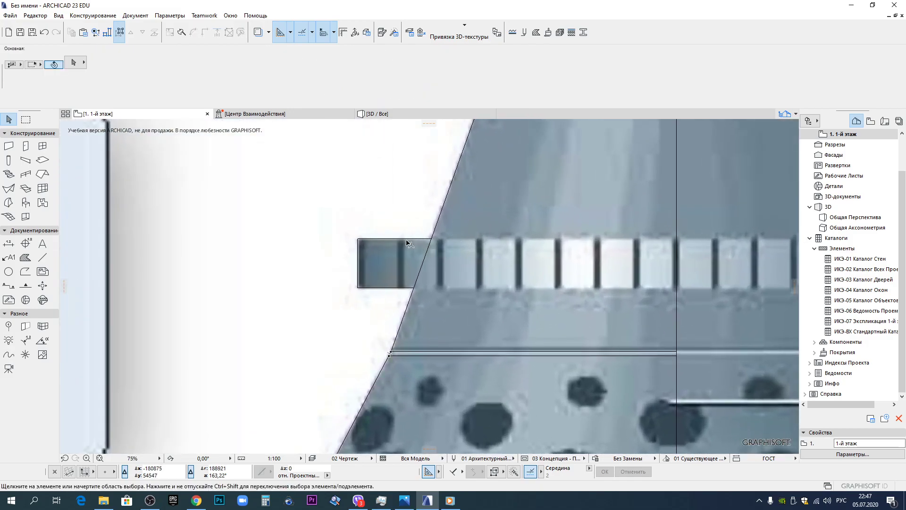
click(397, 288)
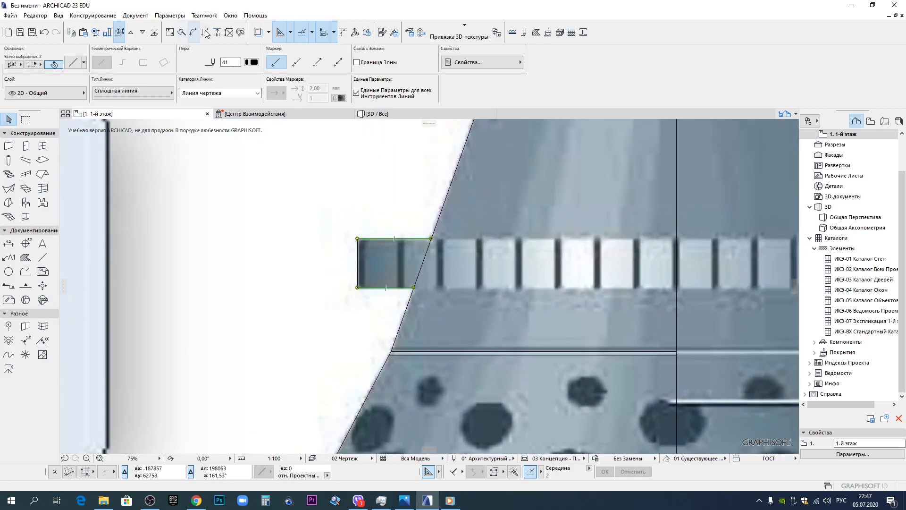
click(223, 36)
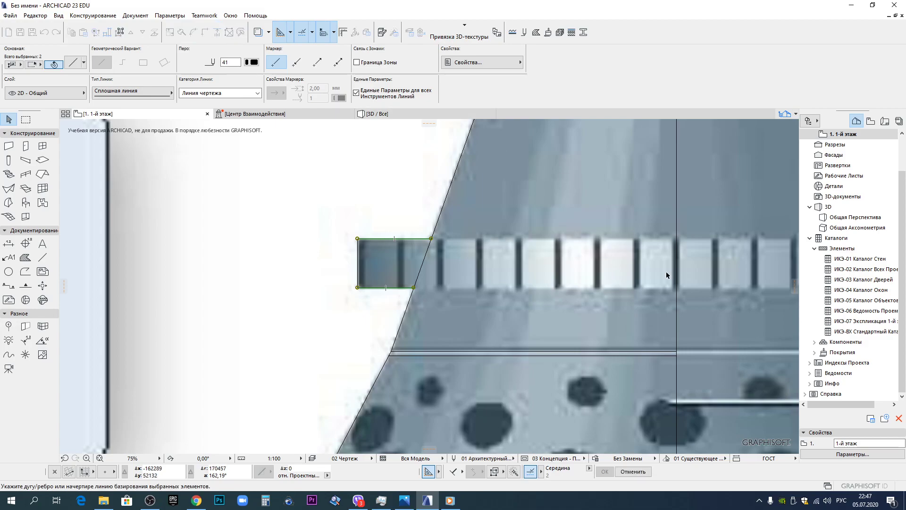
click(677, 286)
scroll(674, 283, down, 5)
key(Escape)
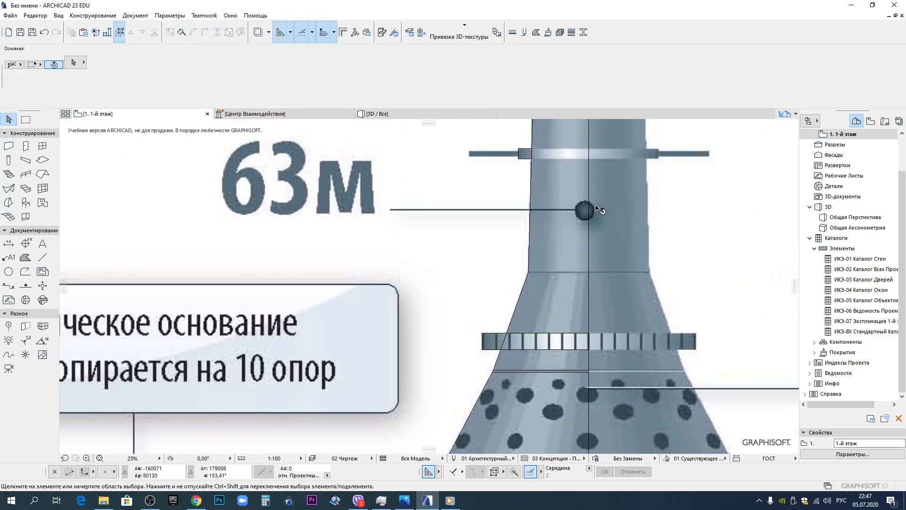
Extend the upper and lower edges of the small ring above the 63 m mark to the central axis with Adjust.
scroll(531, 270, up, 6)
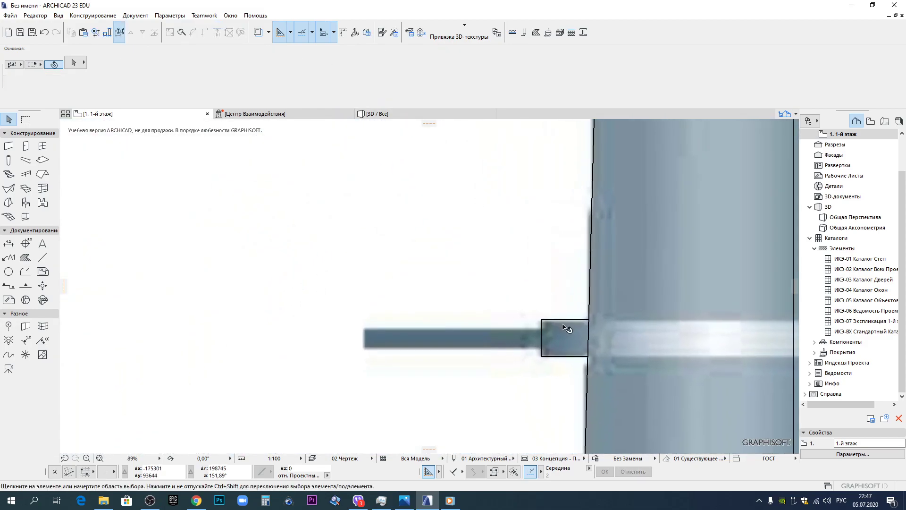
click(564, 356)
scroll(563, 356, down, 4)
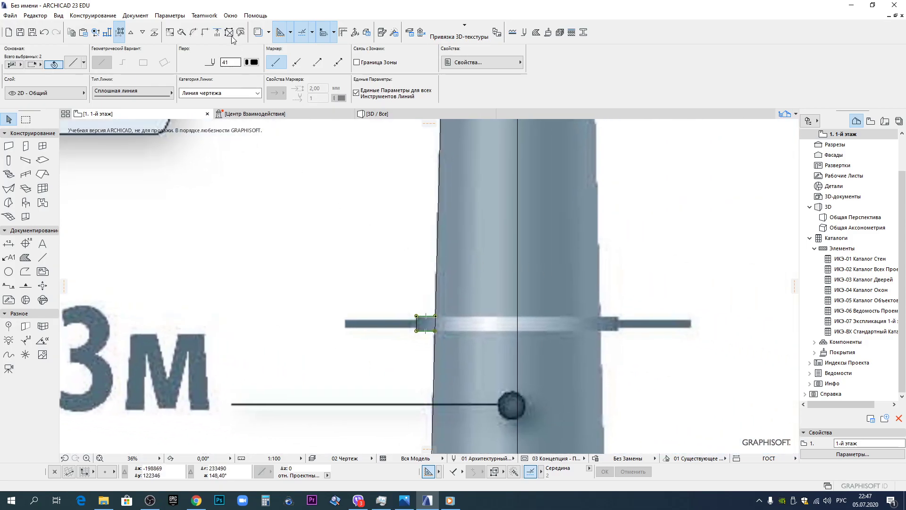
click(216, 35)
click(518, 299)
middle_drag(515, 245, 494, 373)
key(Escape)
Extend the upper and lower edges of the small ring below the two ribbed rings to the central axis with Adjust.
click(420, 254)
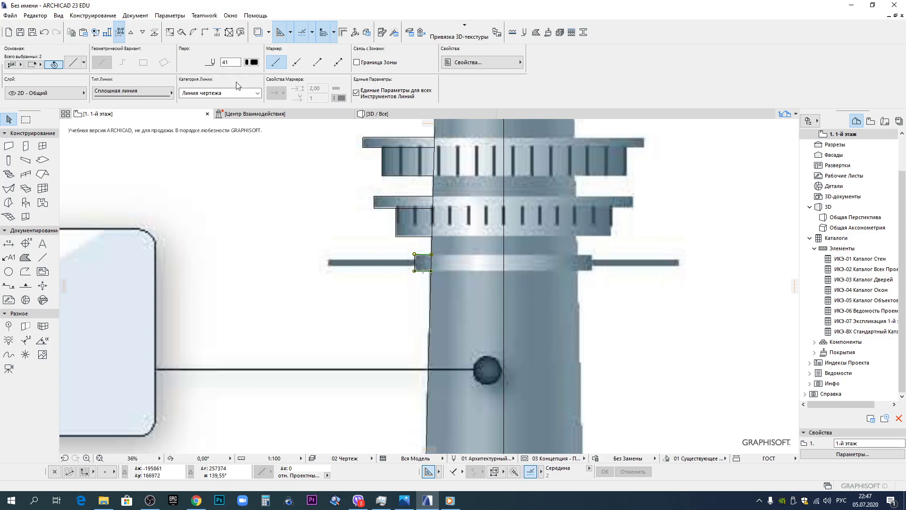
click(217, 36)
click(503, 262)
scroll(503, 261, down, 4)
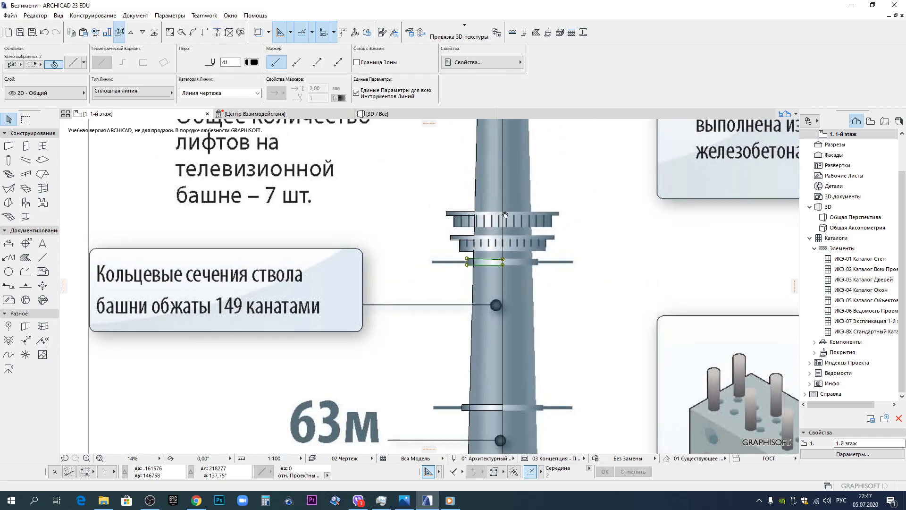
middle_drag(498, 255, 472, 326)
key(Escape)
Extend the three horizontal edges of the lower ribbed ring to the central axis with Adjust, undoing the accidental move of the reference drawing.
scroll(448, 312, up, 3)
click(410, 313)
scroll(436, 299, up, 5)
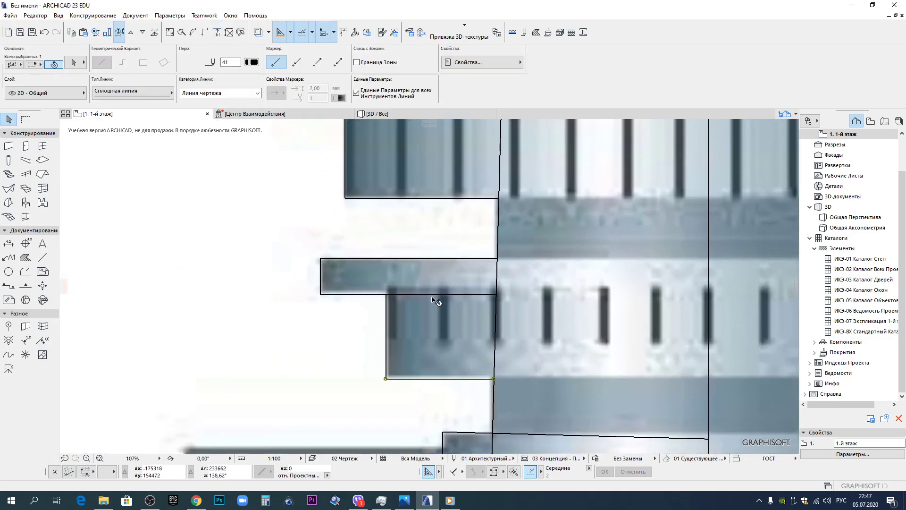
shift+click(436, 295)
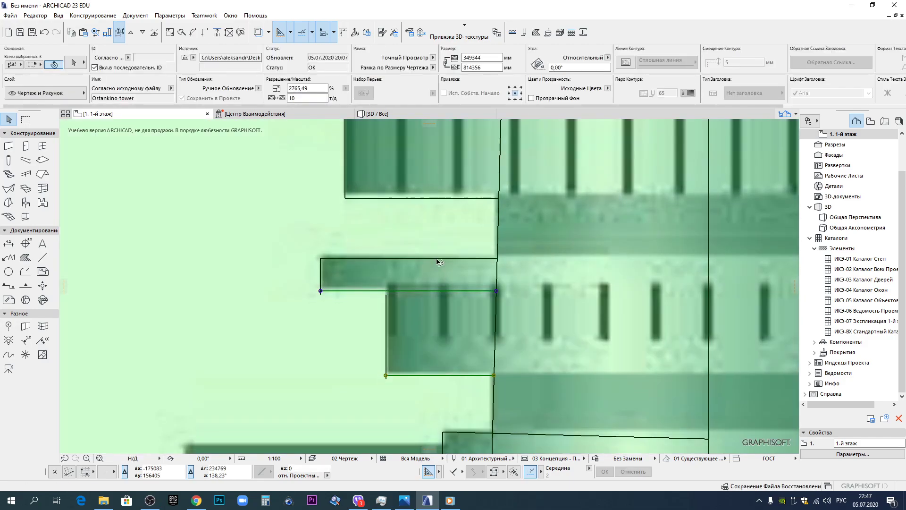
key(ctrl+z)
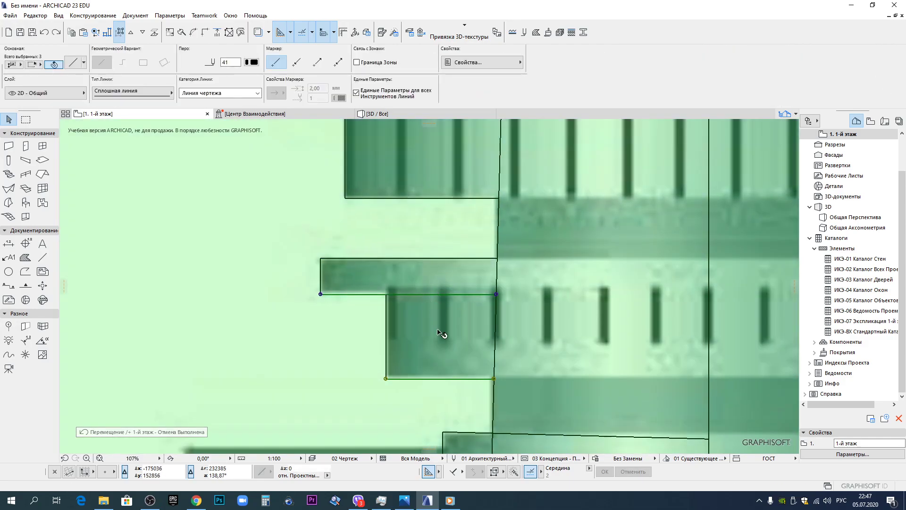
click(442, 383)
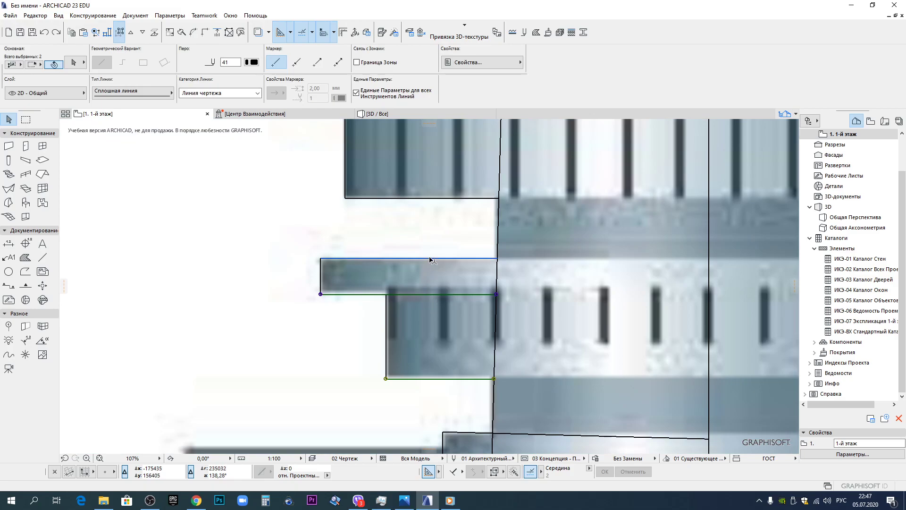
shift+click(429, 258)
scroll(430, 257, down, 4)
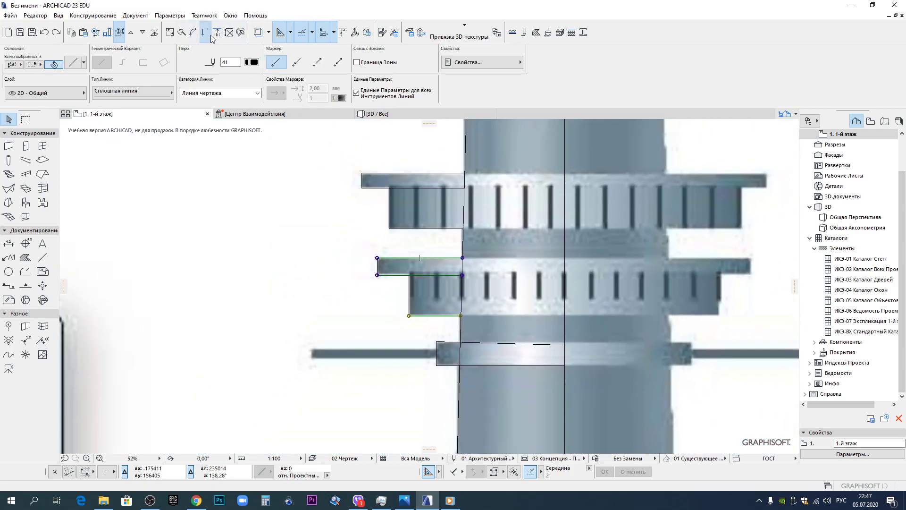
click(565, 273)
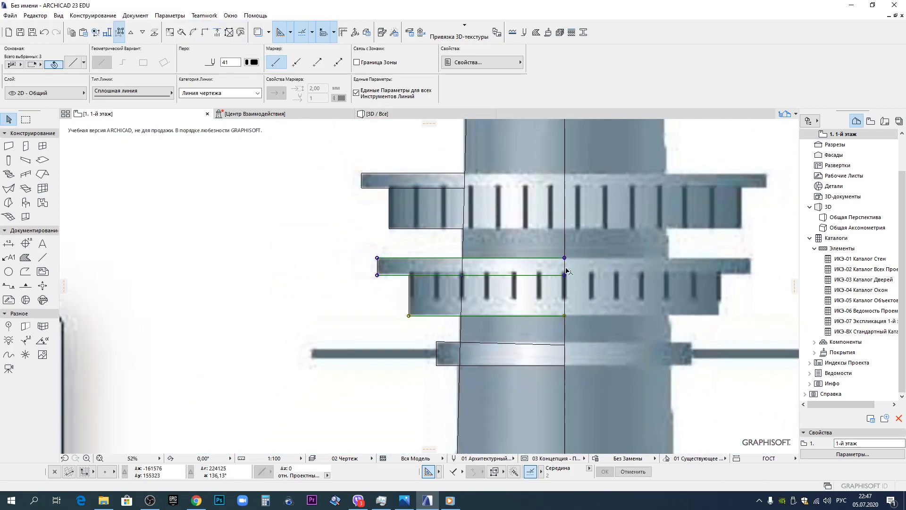
Extend the three horizontal edges of the upper ribbed ring to the central axis with Adjust.
middle_drag(505, 212, 499, 303)
click(442, 320)
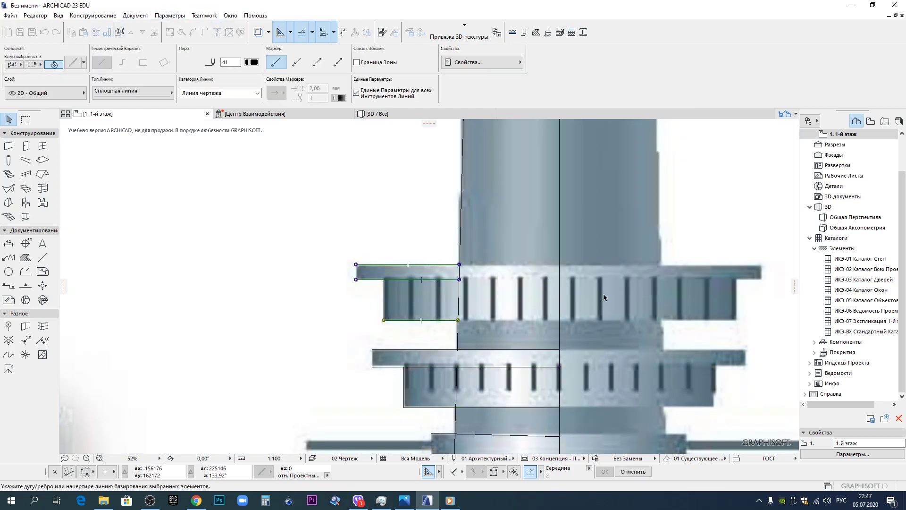
key(Escape)
Extend the upper and lower edges of the small shaft ring above the two ribbed rings to the central axis with Adjust.
scroll(474, 270, down, 5)
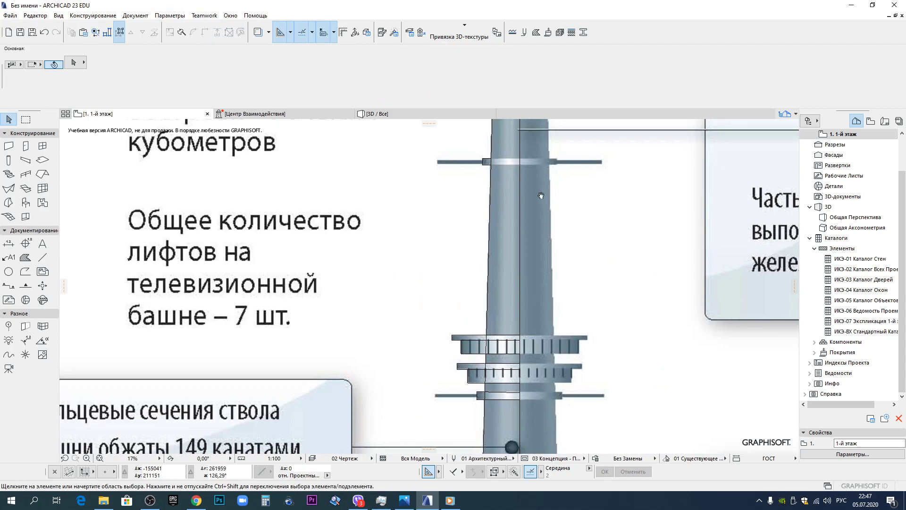
scroll(474, 270, up, 10)
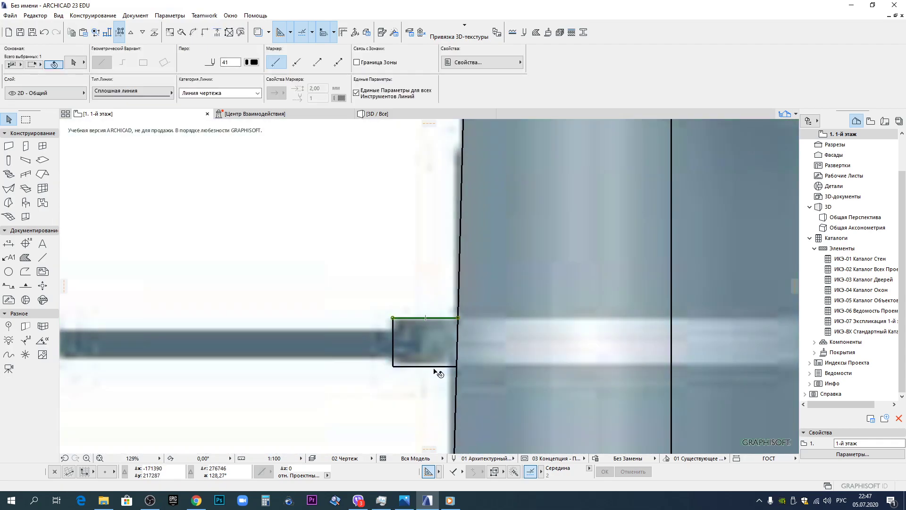
shift+click(434, 370)
shift+click(433, 370)
shift+click(436, 363)
click(216, 33)
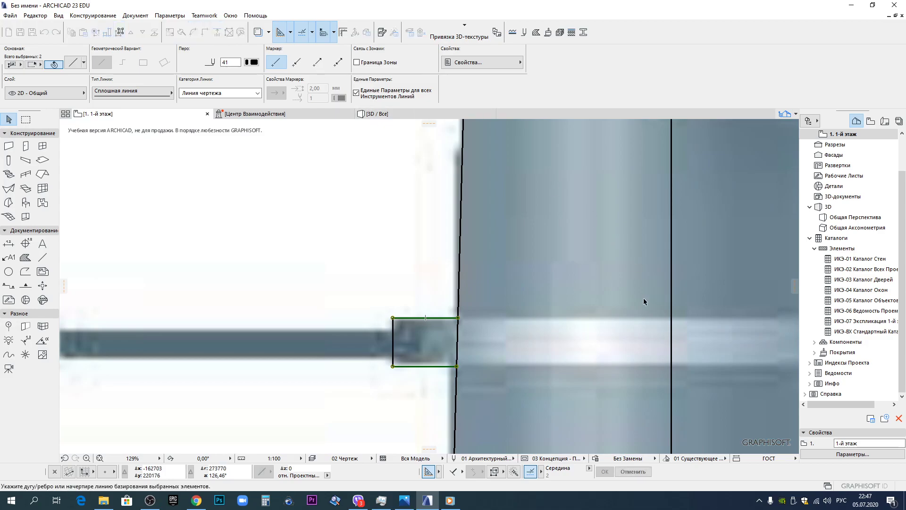
click(666, 339)
scroll(614, 293, down, 6)
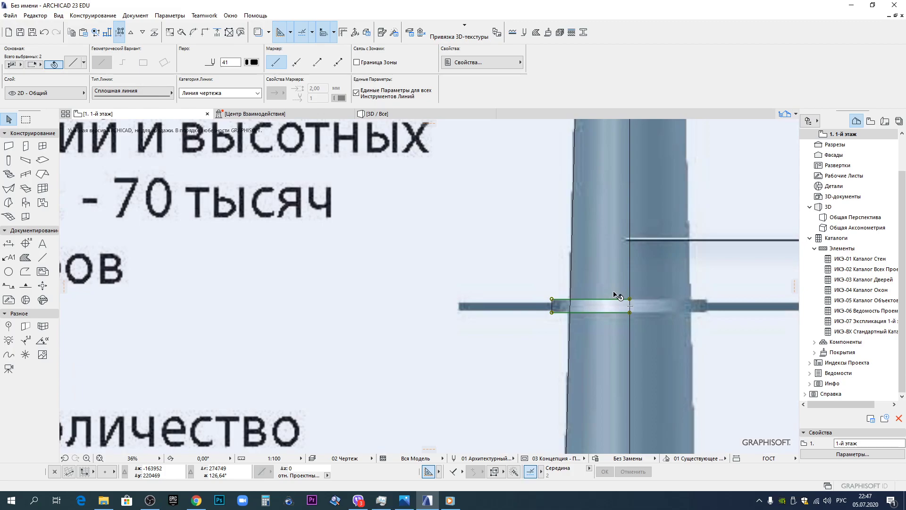
Extend the horizontal edges of the large gridded ring and its two top tiers to the central axis with Adjust.
scroll(609, 295, down, 3)
middle_drag(615, 260, 394, 349)
scroll(419, 235, up, 7)
scroll(401, 361, up, 3)
scroll(396, 287, down, 3)
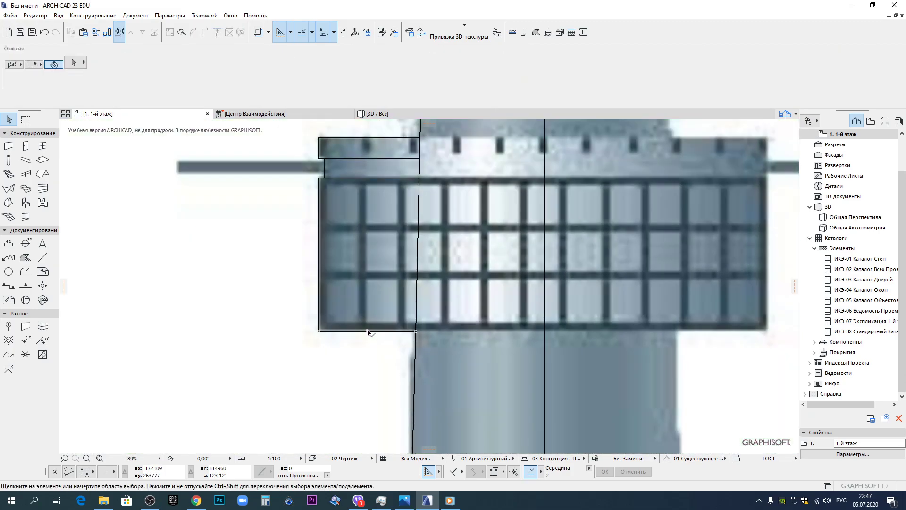
click(368, 330)
middle_drag(369, 162, 388, 282)
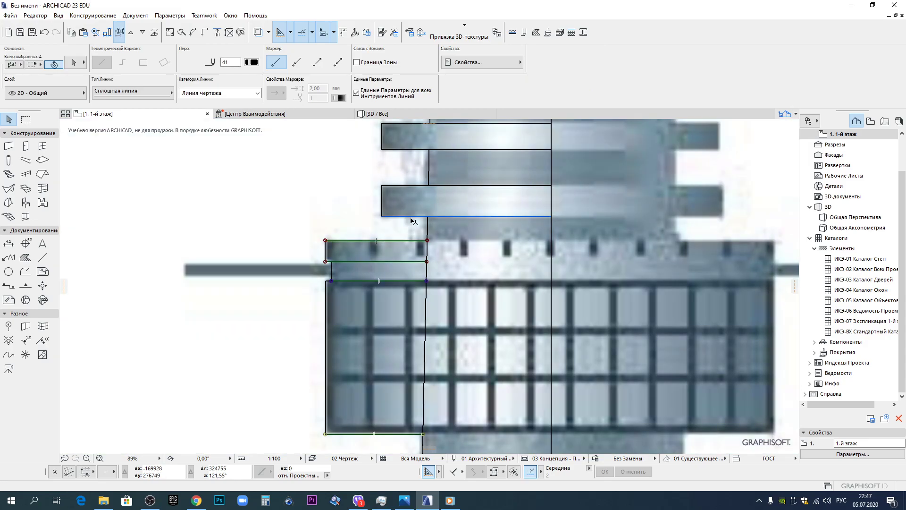
shift+click(415, 216)
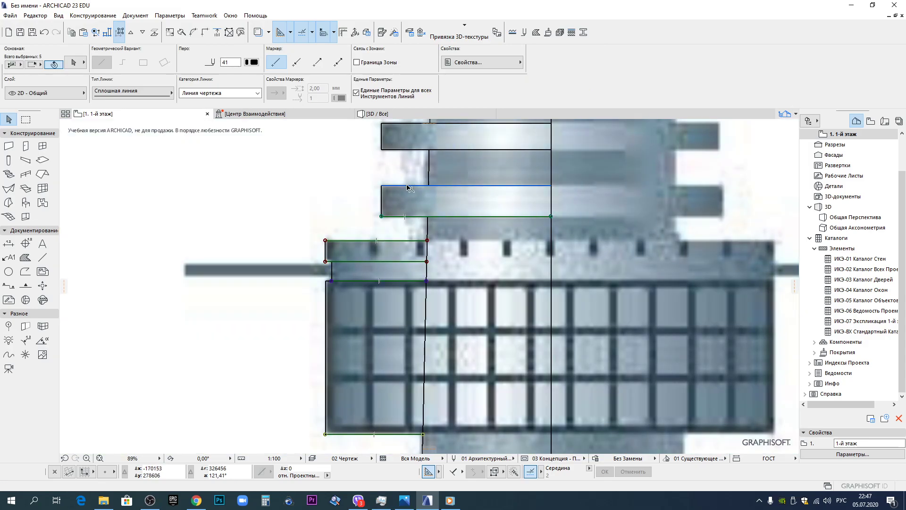
scroll(413, 208, down, 4)
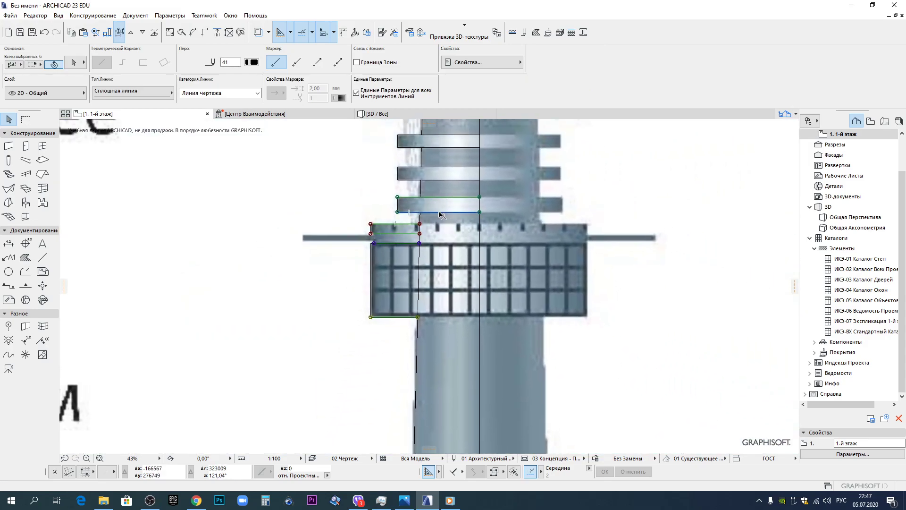
click(214, 32)
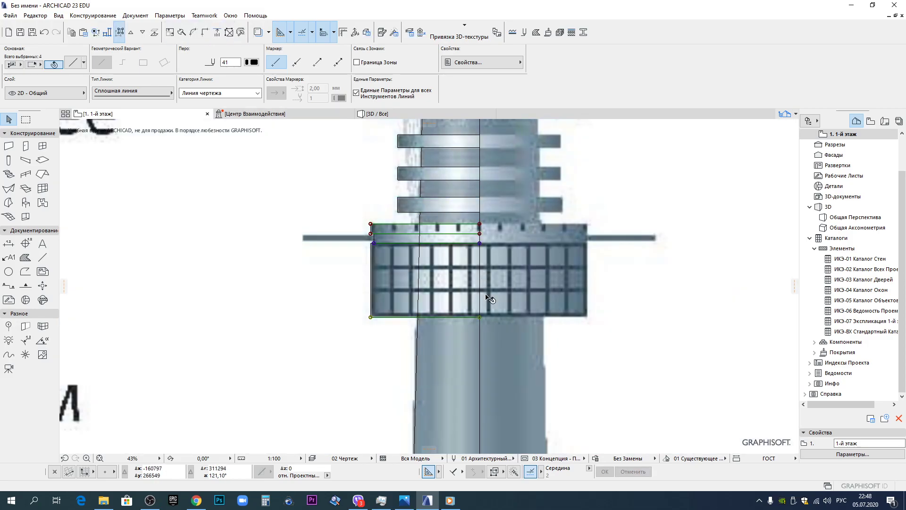
key(Escape)
Trim away the pieces of the shaft's edge that run inside the large gridded ring and its top tiers.
scroll(487, 297, down, 5)
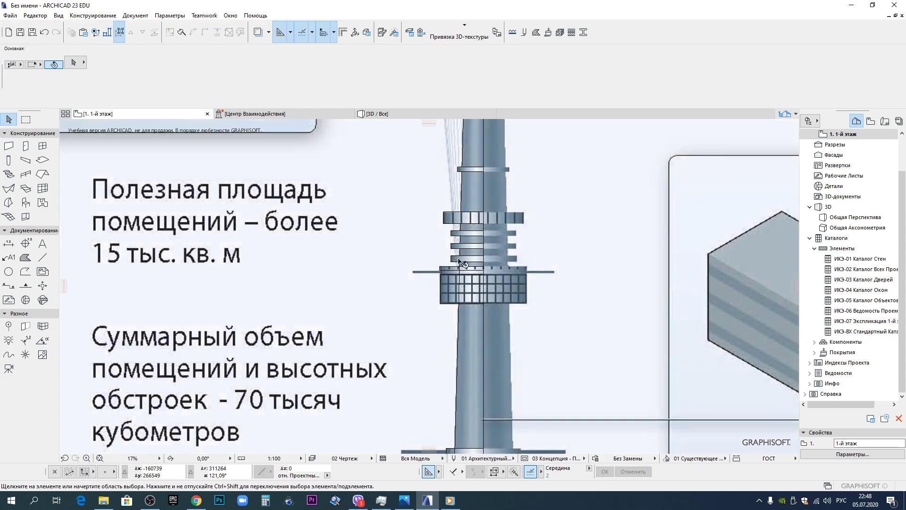
scroll(449, 248, up, 4)
scroll(447, 246, down, 8)
middle_drag(481, 363, 484, 300)
scroll(465, 344, up, 5)
scroll(462, 312, up, 7)
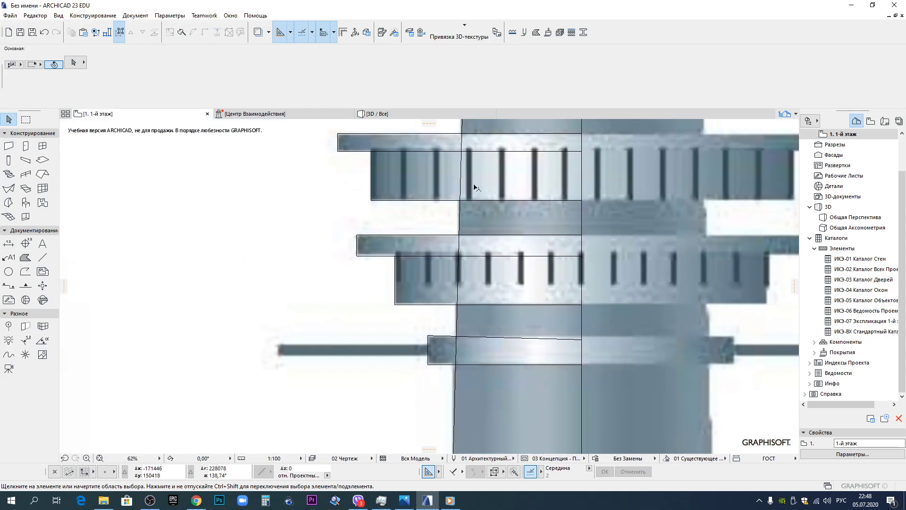
middle_drag(474, 166, 448, 370)
scroll(450, 370, down, 7)
middle_drag(459, 250, 457, 367)
scroll(461, 198, up, 1)
middle_drag(461, 191, 459, 368)
middle_drag(456, 259, 456, 344)
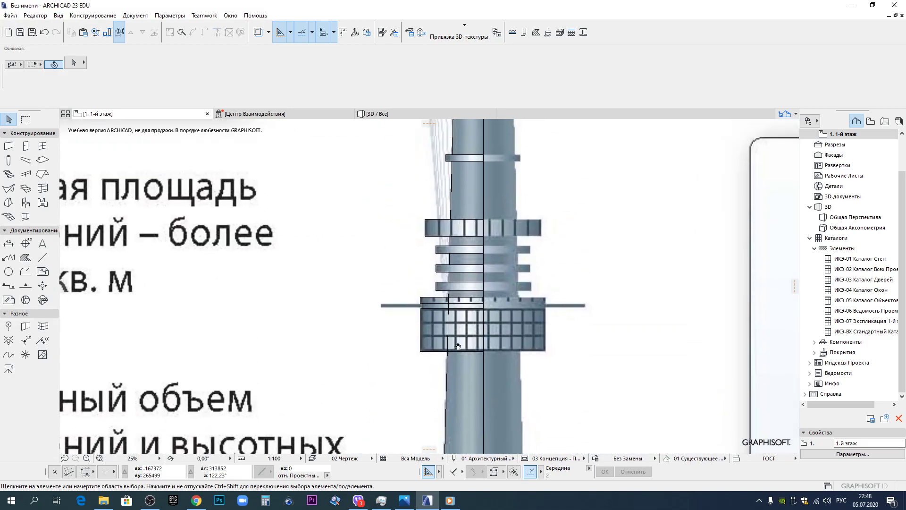
scroll(456, 297, up, 9)
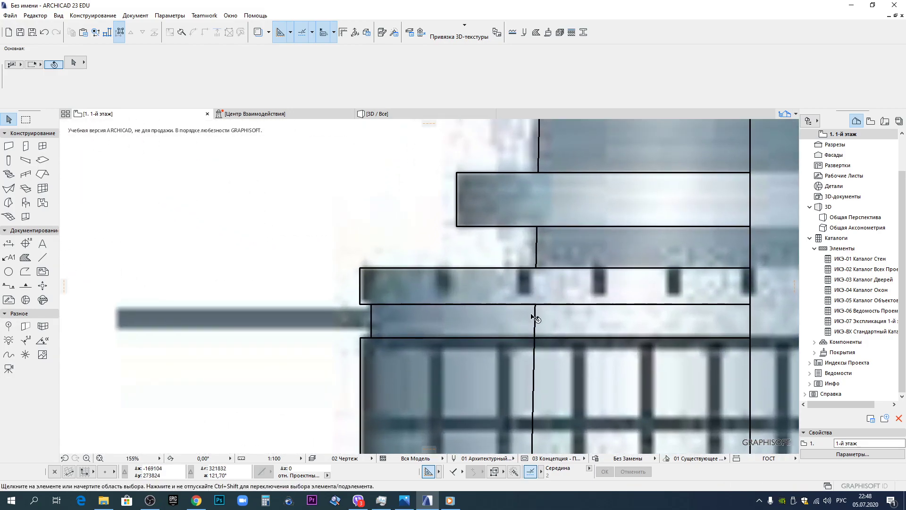
scroll(543, 364, down, 6)
middle_drag(593, 419, 547, 245)
middle_drag(500, 377, 500, 233)
Trim away the piece of the shaft's edge inside the small ring between the gridded ring and the ribbed rings.
scroll(497, 351, down, 4)
scroll(498, 351, down, 2)
scroll(511, 372, up, 9)
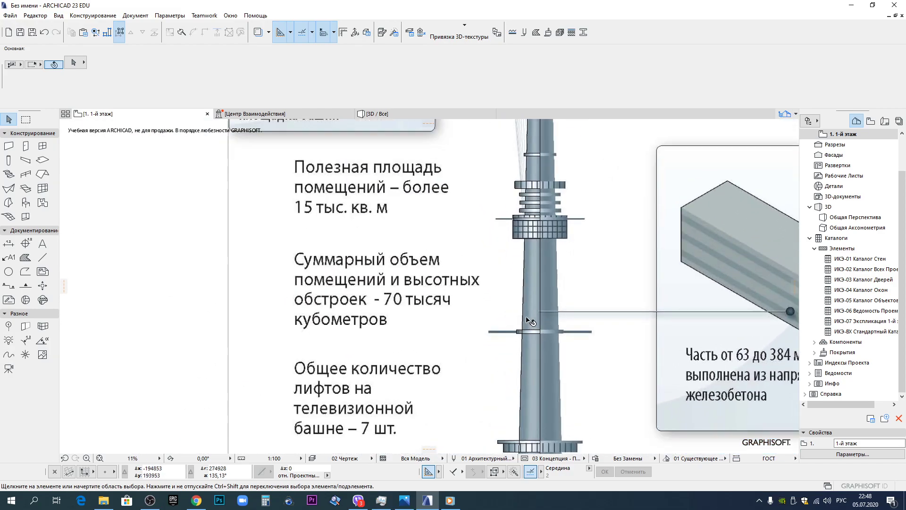
scroll(507, 378, down, 7)
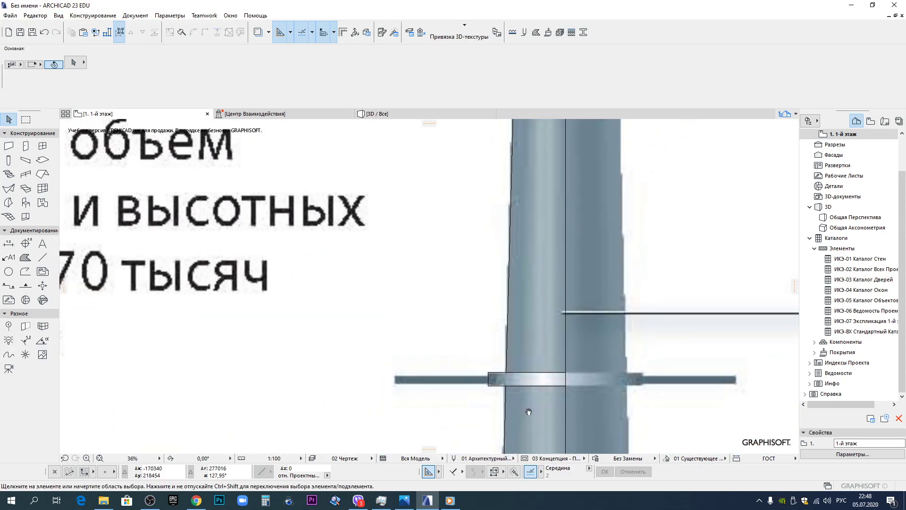
middle_drag(528, 414, 518, 160)
middle_drag(475, 401, 466, 191)
Trim away the pieces of the shaft's edge inside the two ribbed rings and the small ring beneath them.
scroll(467, 290, up, 6)
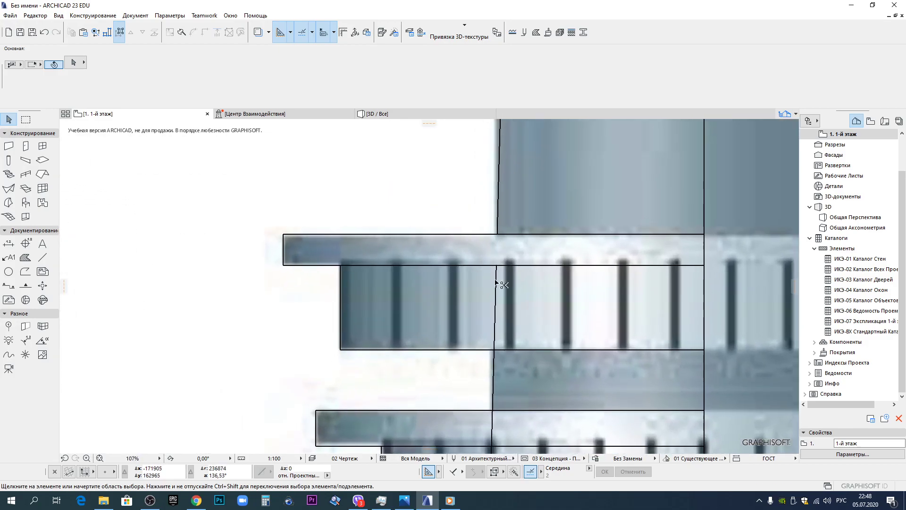
middle_drag(496, 395, 482, 254)
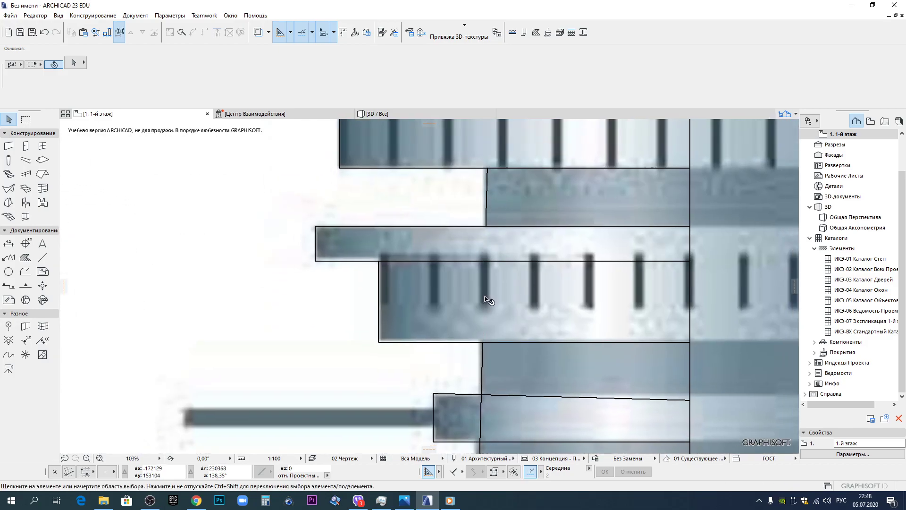
scroll(483, 307, down, 4)
scroll(486, 355, down, 3)
middle_drag(485, 354, 476, 236)
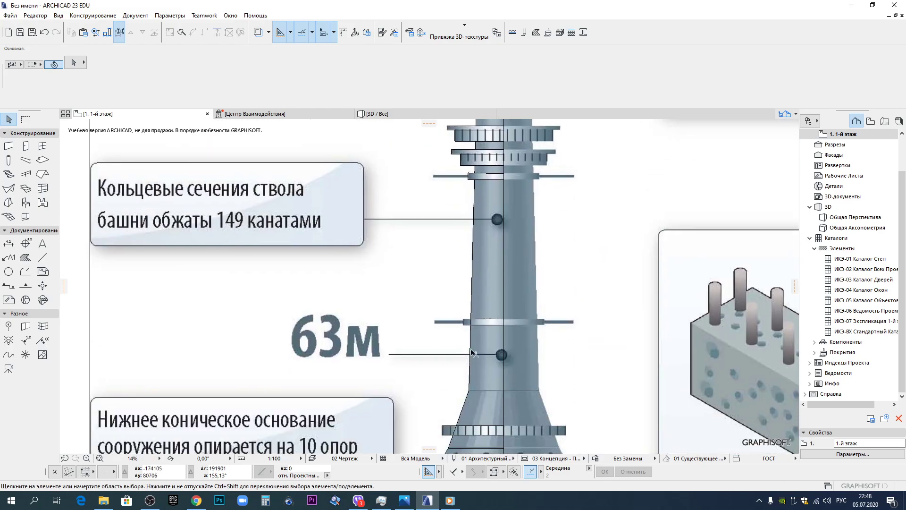
Trim away the outline pieces inside the small ring above the 63 m mark and the cone's ribbed ring.
scroll(470, 286, up, 3)
middle_drag(466, 396, 463, 221)
scroll(446, 313, up, 1)
scroll(451, 366, down, 4)
middle_drag(451, 380, 449, 274)
scroll(444, 293, up, 5)
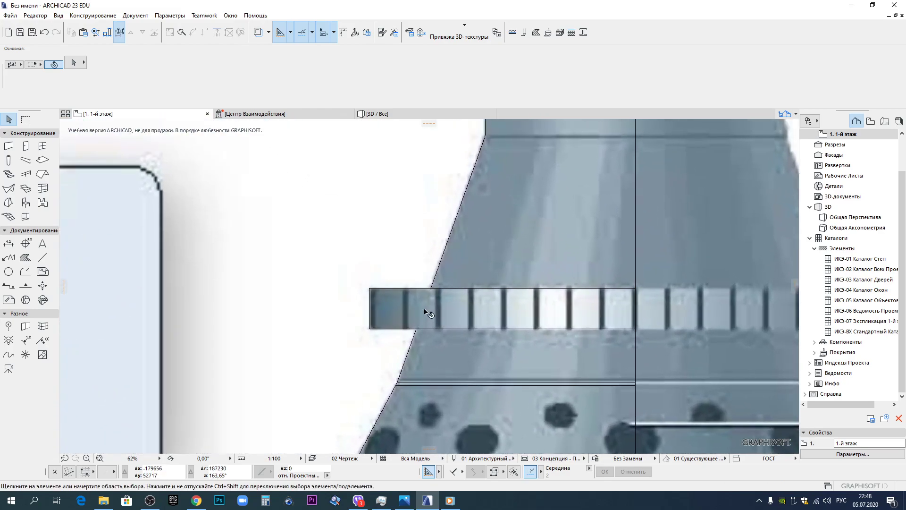
scroll(428, 313, down, 3)
middle_drag(470, 340, 470, 221)
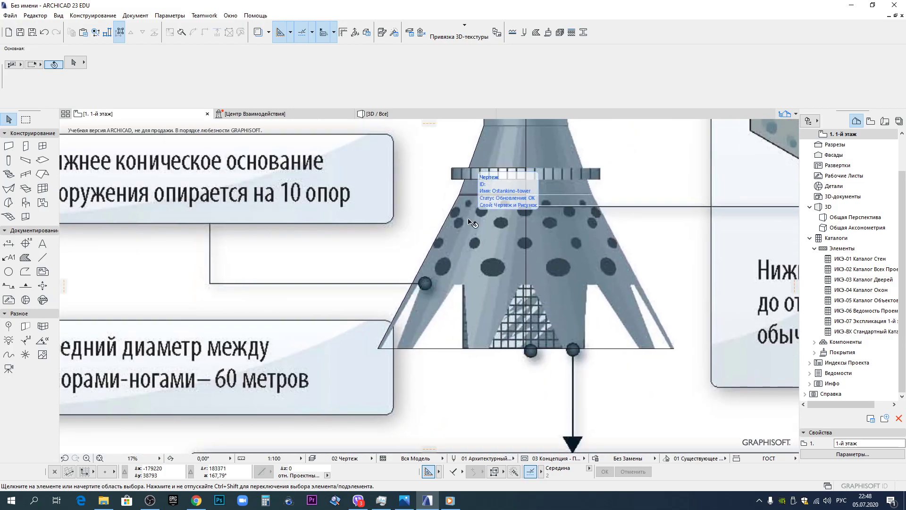
Examine the overall tower profile and compare it with the reference photos of the real tower.
scroll(472, 223, down, 4)
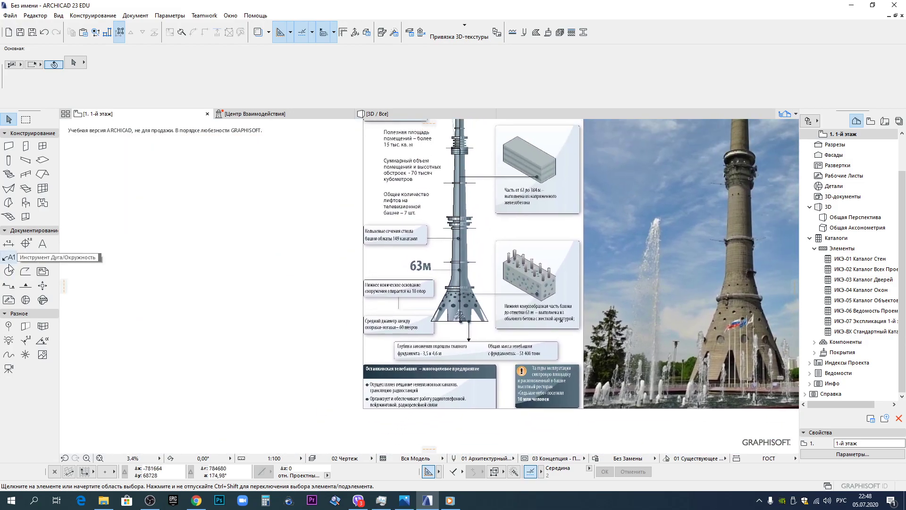
click(25, 257)
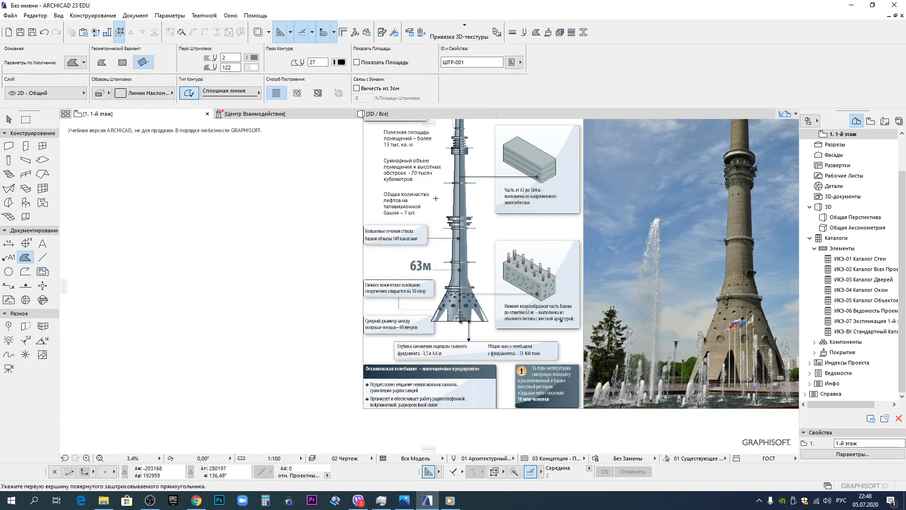
scroll(439, 279, up, 5)
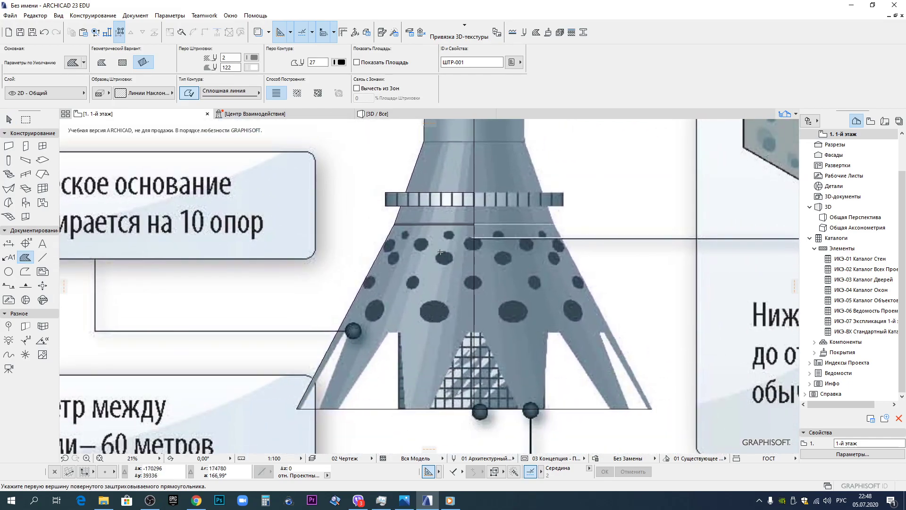
scroll(438, 280, down, 8)
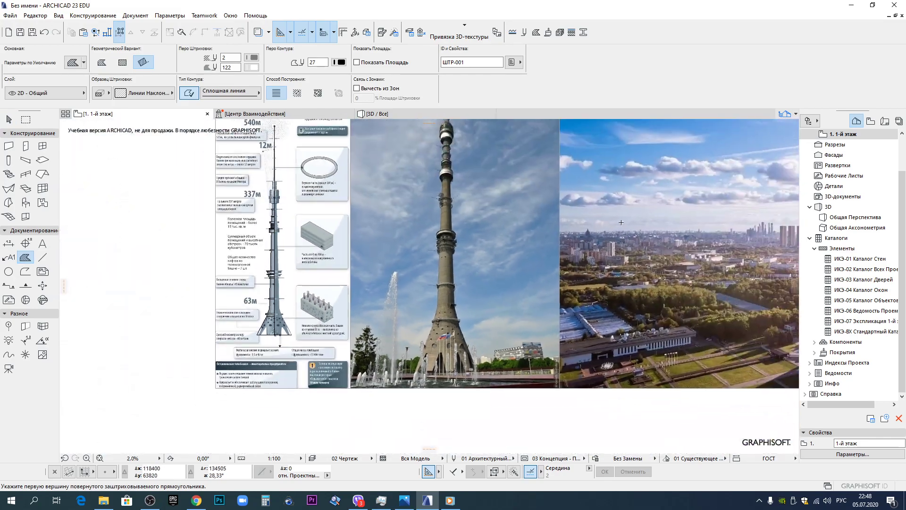
middle_drag(621, 222, 388, 304)
scroll(543, 210, up, 1)
middle_drag(543, 211, 461, 349)
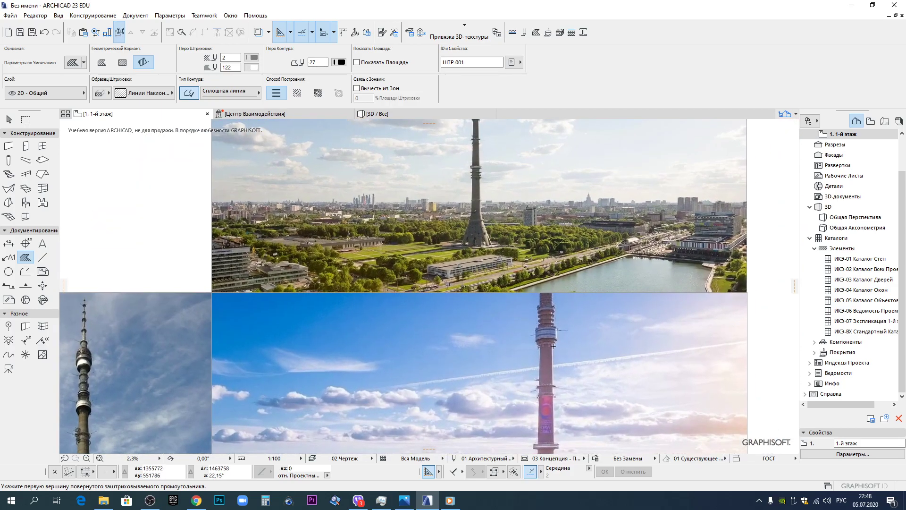
middle_drag(552, 342, 558, 166)
scroll(557, 358, up, 5)
scroll(490, 364, down, 5)
middle_drag(262, 379, 603, 295)
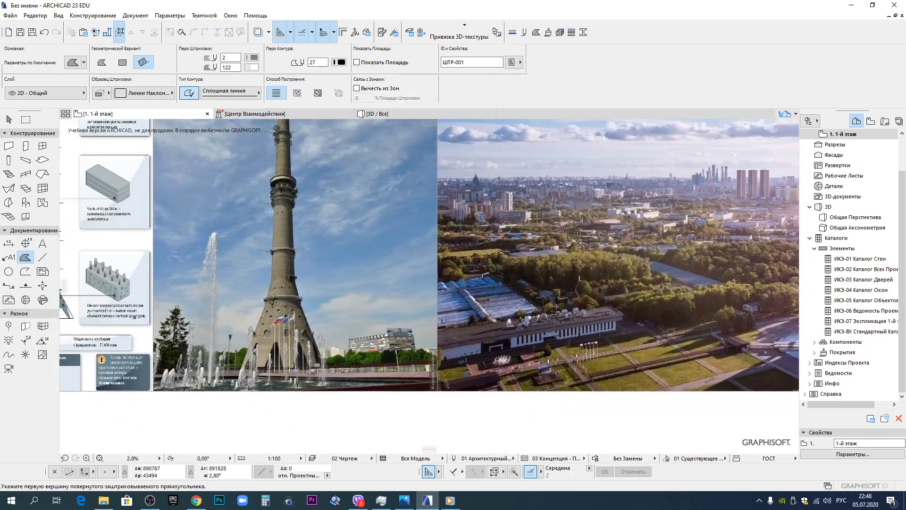
scroll(292, 283, up, 3)
scroll(320, 285, down, 6)
scroll(319, 285, up, 3)
key(Escape)
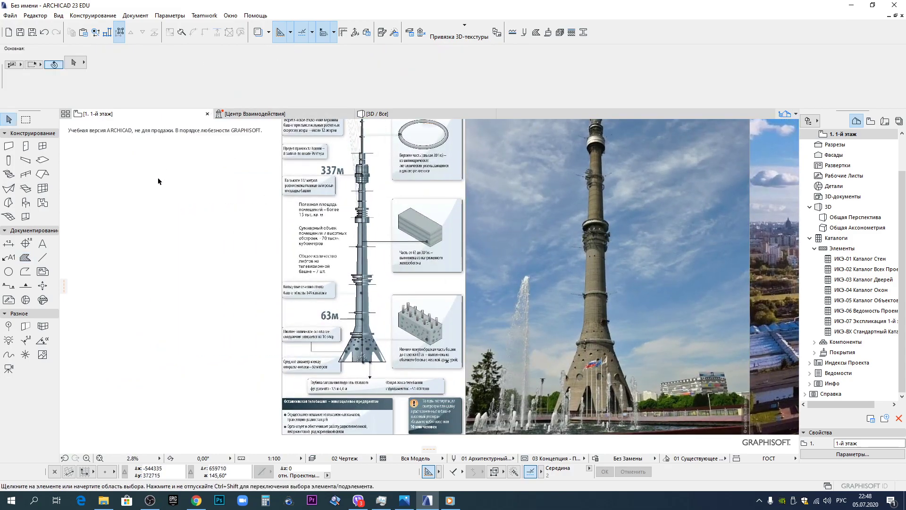
Fill the cone-shaped base left of the axis with a 50% fill, using pen 158 for the pattern and pen 102 for the background.
click(25, 257)
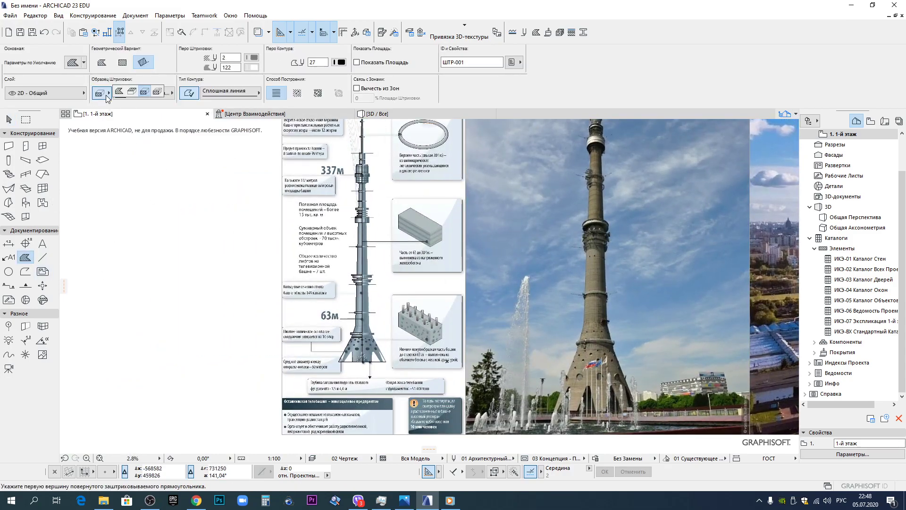
click(140, 93)
click(193, 131)
click(250, 58)
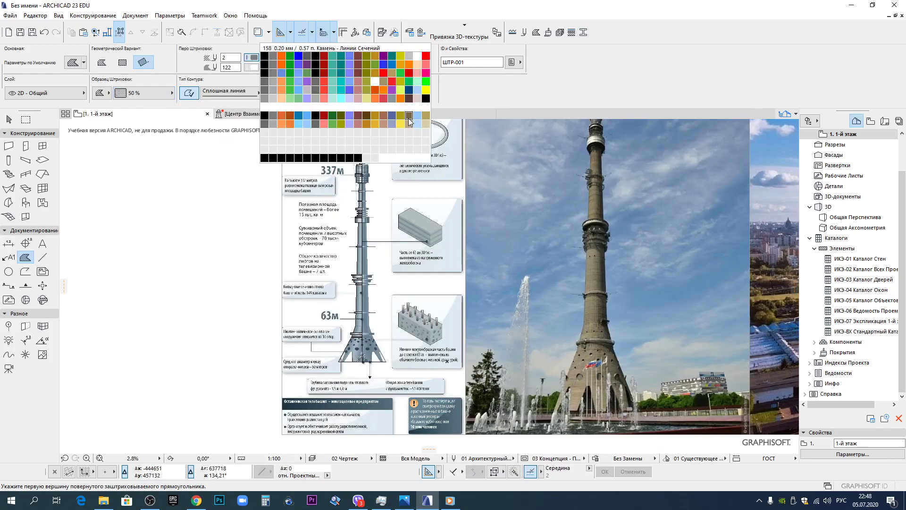
click(410, 122)
click(250, 67)
click(271, 110)
scroll(361, 383, up, 5)
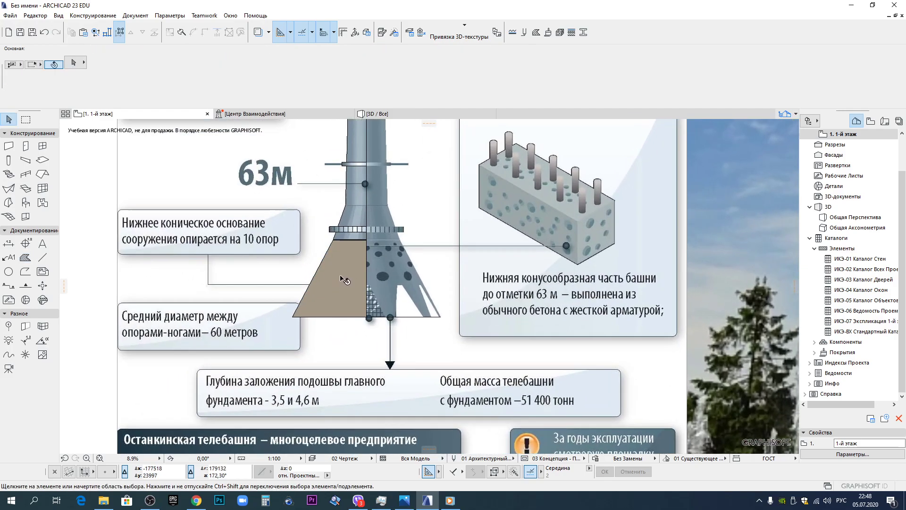
scroll(335, 284, up, 4)
Compare the rings at the top of the cone base with the reference photo of the real tower.
alt+click(357, 275)
scroll(361, 183, down, 4)
middle_drag(361, 183, 332, 391)
scroll(340, 372, up, 8)
scroll(333, 391, down, 8)
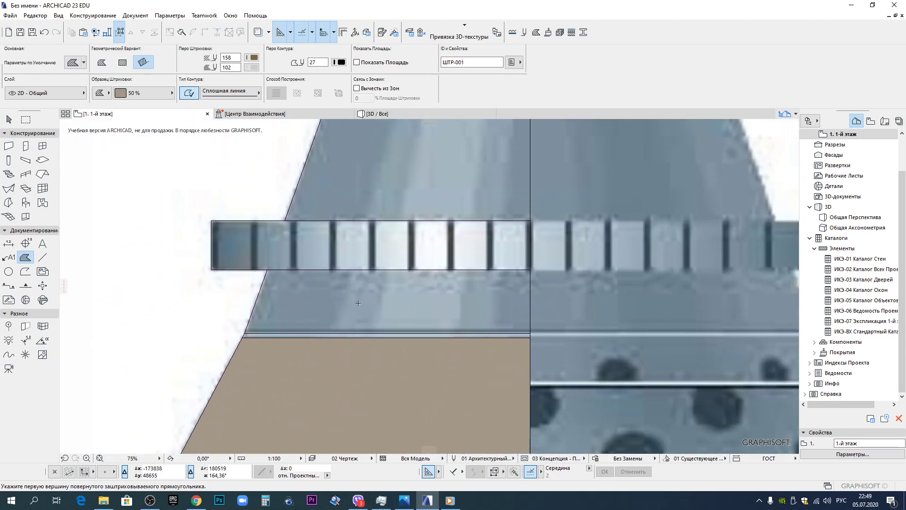
scroll(618, 205, down, 4)
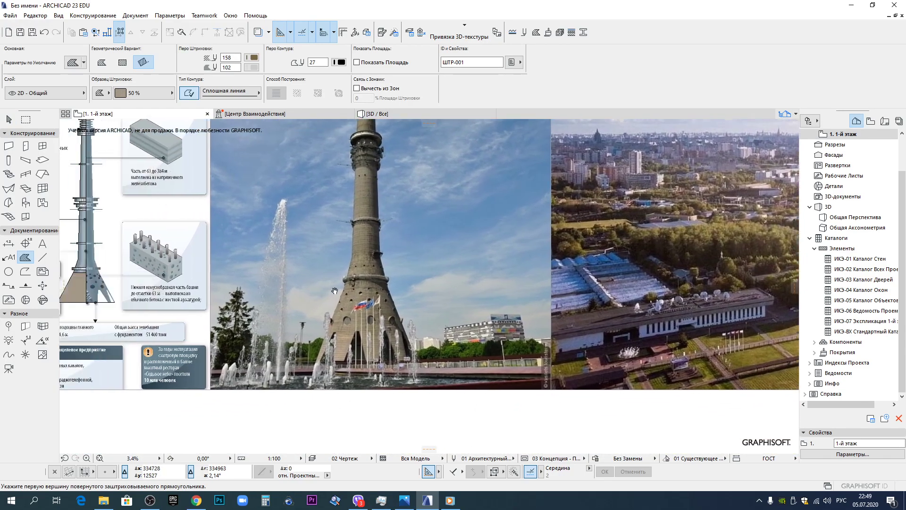
middle_drag(334, 291, 391, 290)
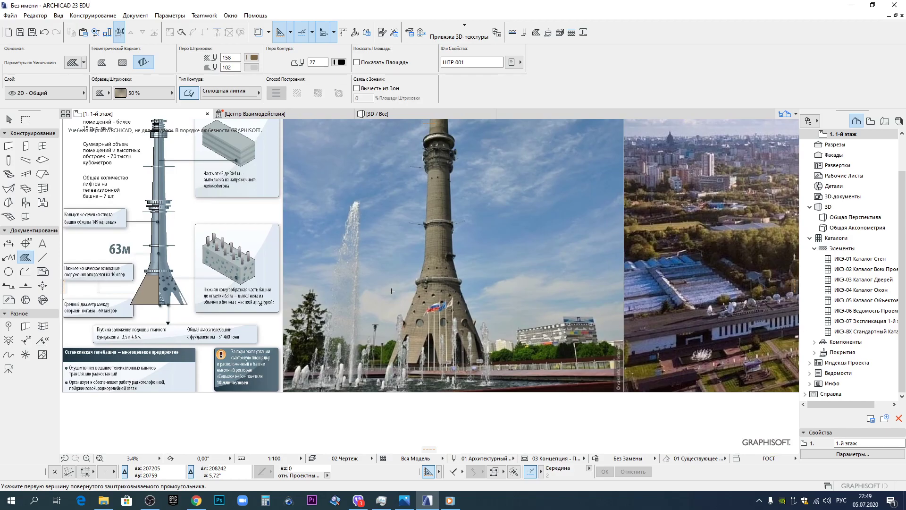
scroll(391, 290, up, 3)
scroll(446, 285, down, 3)
middle_drag(446, 285, 660, 283)
Extend the thin ring above the filled cone base outward past the tower outline and close its outer end.
scroll(401, 284, up, 12)
middle_drag(424, 268, 467, 252)
scroll(440, 267, up, 6)
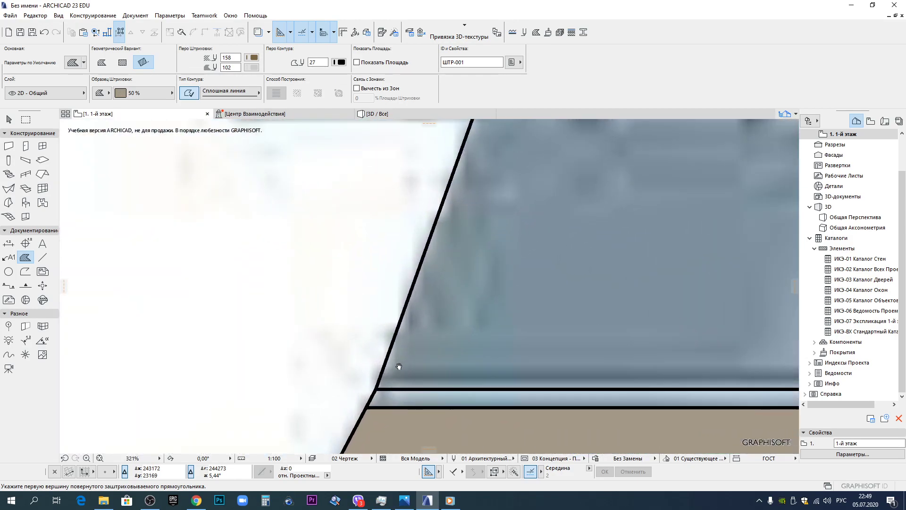
middle_drag(399, 364, 443, 259)
key(Escape)
click(434, 292)
key(Escape)
alt+click(431, 284)
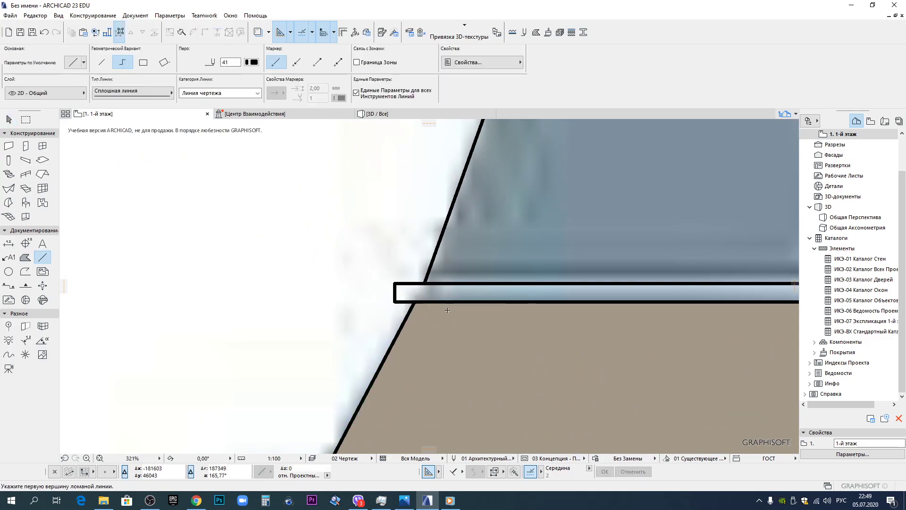
Fill the thin ring and the cone section between it and the ribbed ring with the base's fill settings.
key(Escape)
alt+click(473, 338)
click(530, 214)
scroll(532, 214, down, 8)
middle_drag(573, 217, 441, 270)
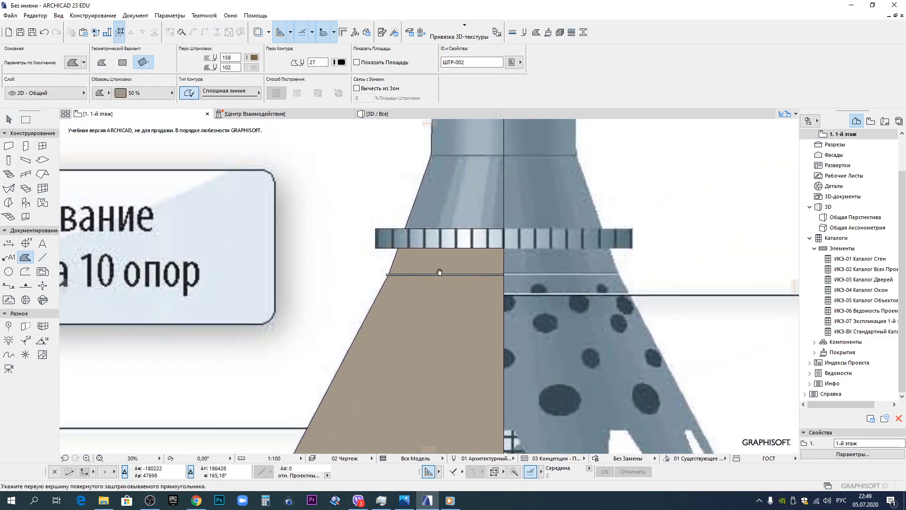
Change the pattern pen of the thin ring's fill to grey.
scroll(441, 270, up, 4)
scroll(378, 271, up, 3)
shift+click(376, 268)
click(253, 58)
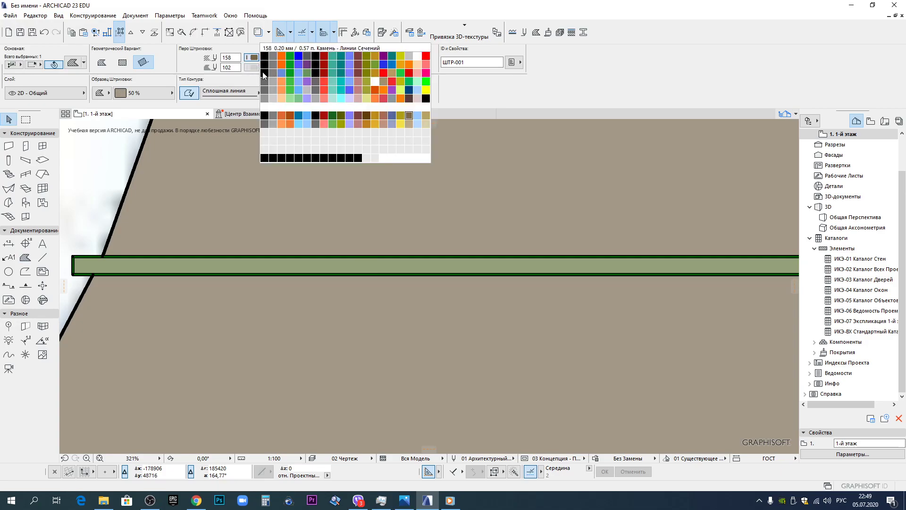
click(265, 98)
click(469, 241)
Try to fill the cone neck and the shaft up to the ring above the 63 m mark as one section.
scroll(573, 241, down, 8)
scroll(679, 246, down, 4)
middle_drag(680, 246, 408, 243)
scroll(276, 215, up, 5)
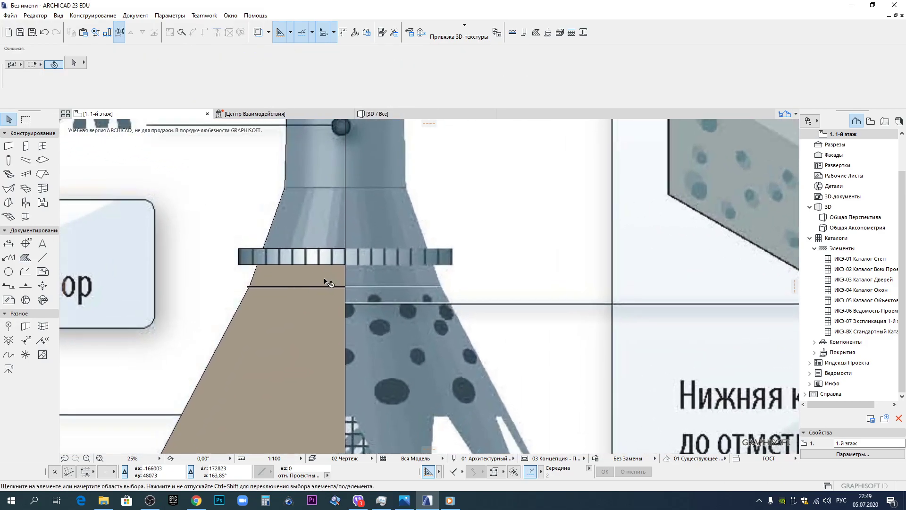
alt+click(284, 280)
click(312, 233)
scroll(330, 185, up, 1)
middle_drag(330, 185, 349, 279)
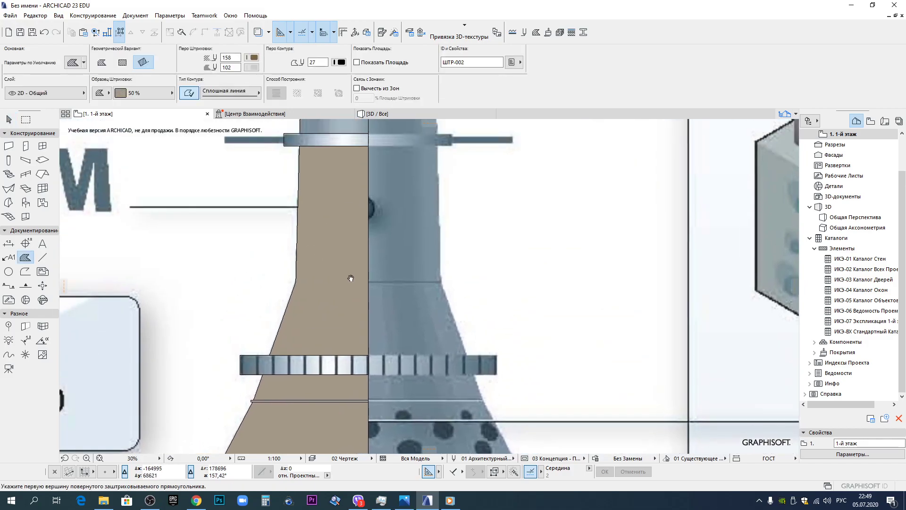
key(ctrl+z)
key(Escape)
Draw a horizontal line from the bend between cone and shaft to the tower's axis.
scroll(301, 397, up, 6)
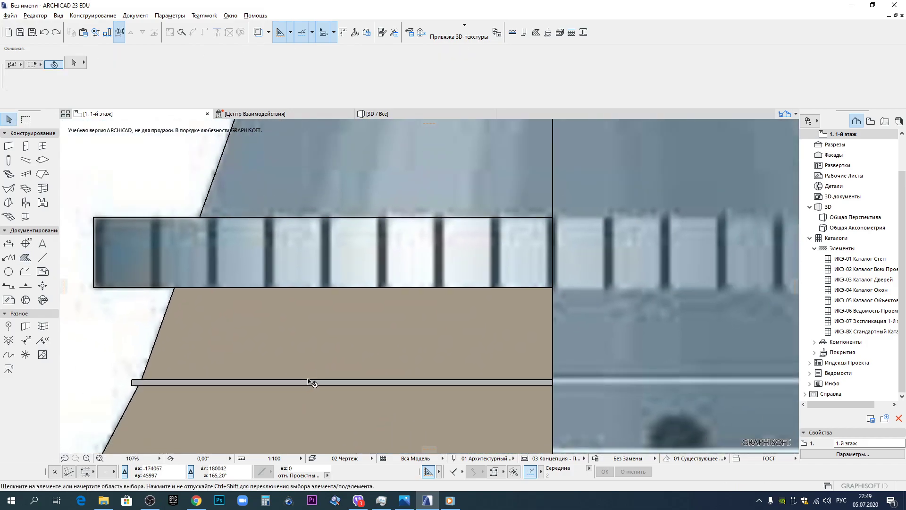
alt+click(308, 379)
scroll(312, 361, down, 6)
middle_drag(340, 283, 317, 380)
scroll(344, 349, up, 8)
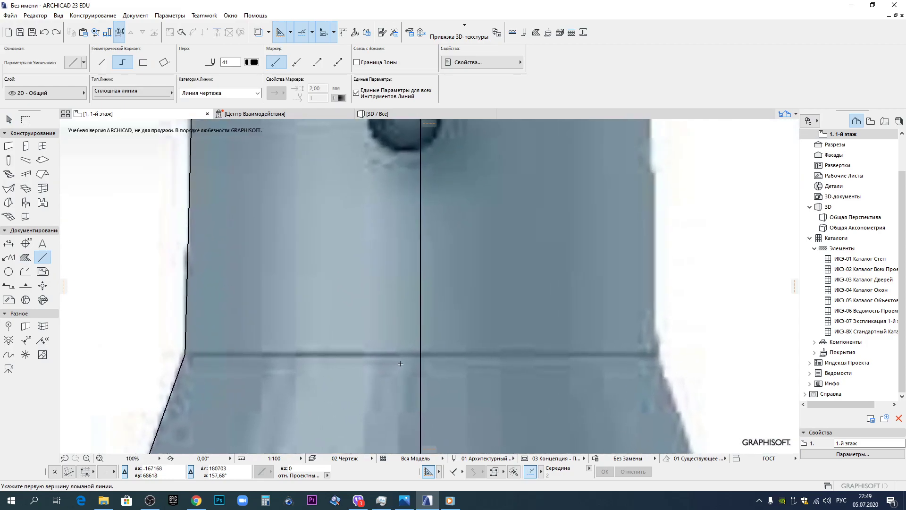
scroll(439, 342, down, 3)
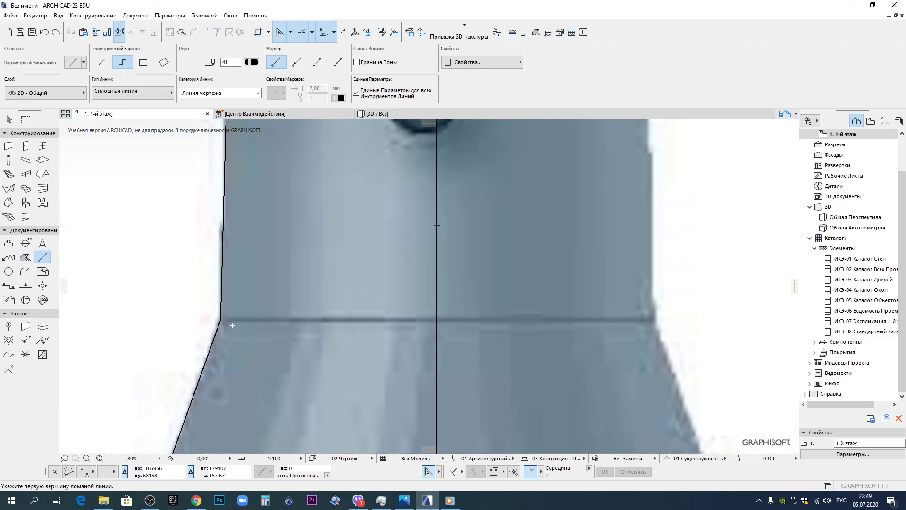
click(220, 319)
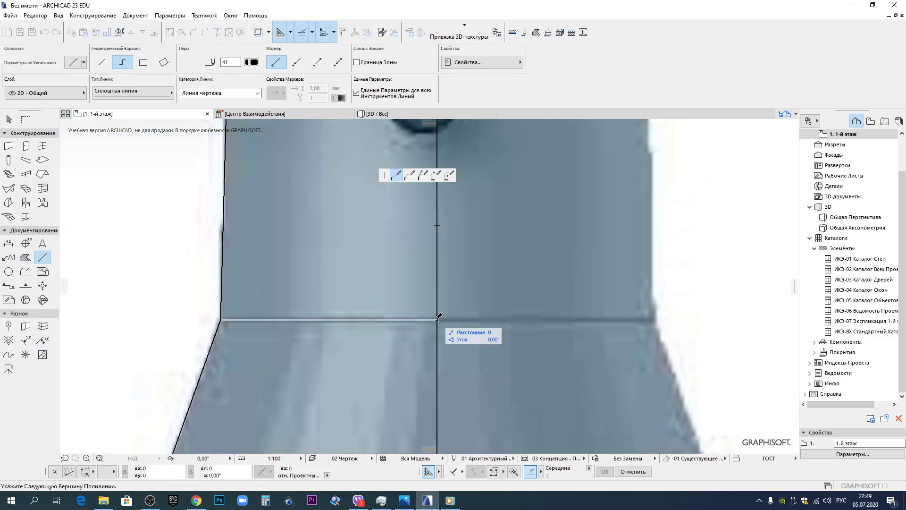
click(437, 319)
key(Escape)
Add a parallel copy of the bend line a short distance below it as the second edge of a thin ring.
click(418, 320)
scroll(434, 326, up, 5)
click(445, 306)
click(444, 319)
scroll(444, 319, down, 5)
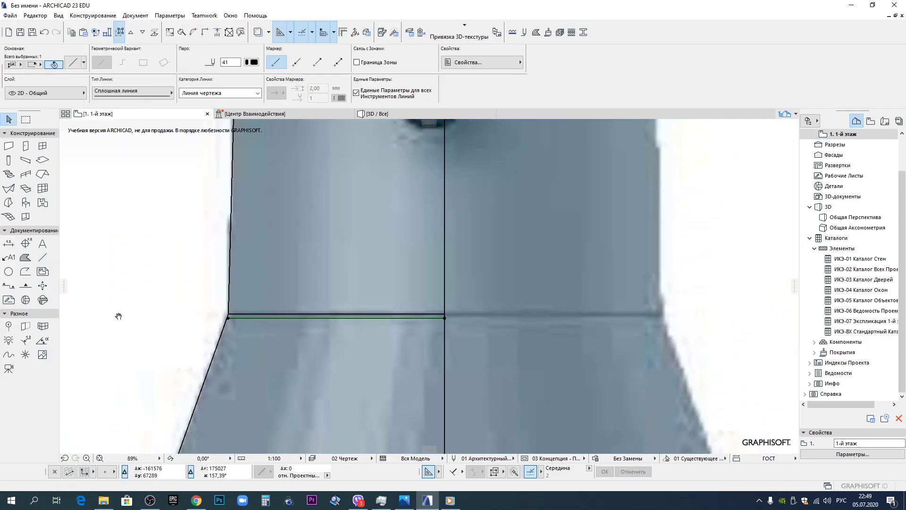
Stretch the outer ends of both ring edges at the bend to the same distance beyond the tower outline.
scroll(353, 293, up, 3)
click(559, 273)
click(538, 272)
click(558, 283)
click(538, 282)
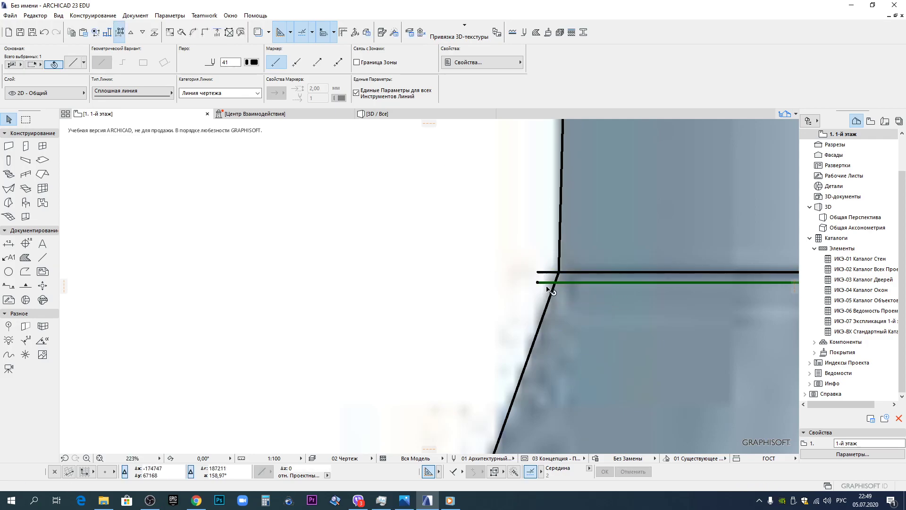
Close the outer end of the thin ring at the bend and trim away the outline piece inside it.
key(Escape)
key(w)
click(537, 282)
double_click(538, 272)
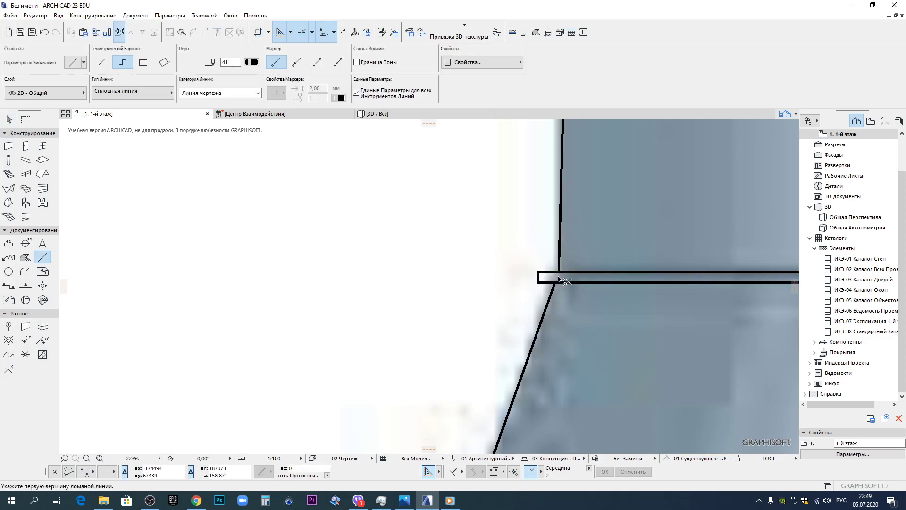
key(Escape)
Fill the cone section between the ribbed ring and the thin ring at the bend, reusing the existing stone-coloured fill.
scroll(522, 307, down, 5)
middle_drag(585, 352, 485, 155)
alt+click(481, 350)
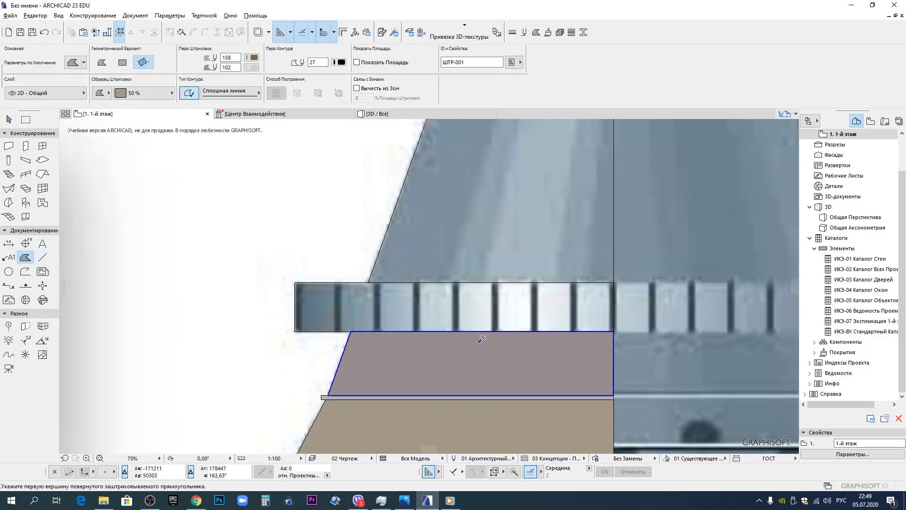
key(space)
click(499, 256)
scroll(498, 256, down, 6)
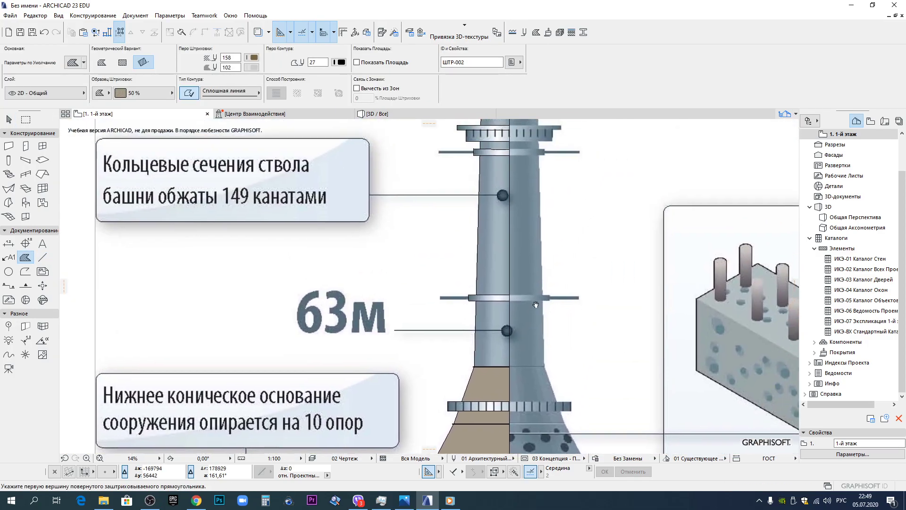
Fill the shaft sections below and above the small ring over the 63 m mark.
middle_drag(536, 305, 535, 308)
key(space)
click(495, 326)
click(496, 279)
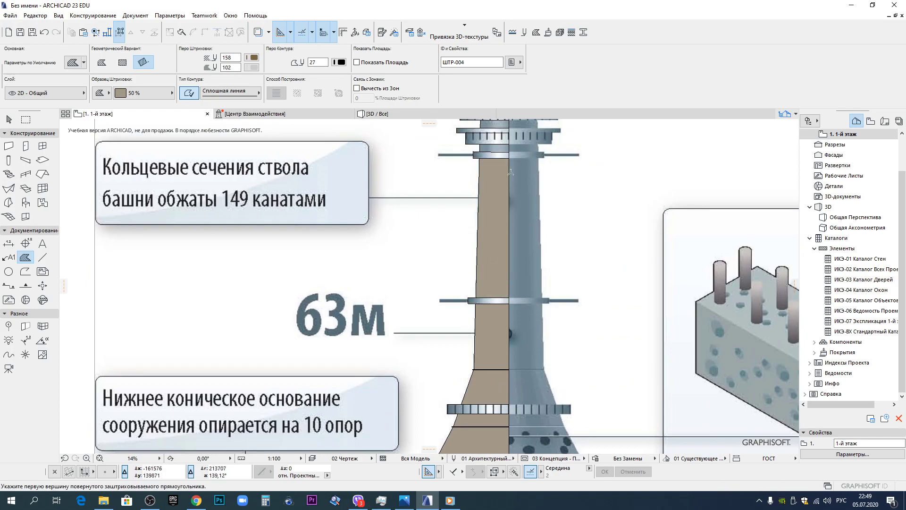
Fill the shaft sections around the two ribbed rings and continue up to the large gridded ring.
middle_drag(501, 146, 472, 305)
scroll(472, 305, up, 4)
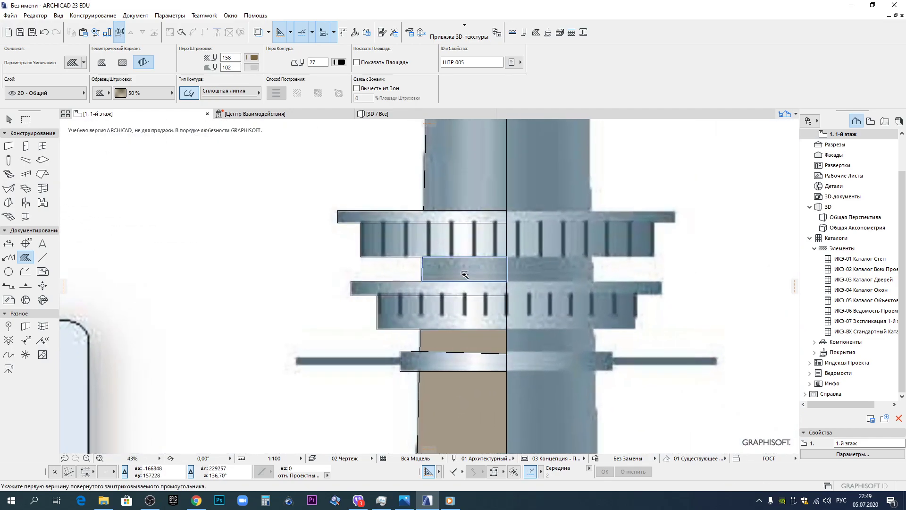
click(455, 190)
scroll(455, 190, down, 4)
middle_drag(466, 158, 427, 356)
middle_drag(427, 251, 417, 360)
scroll(416, 360, up, 1)
click(415, 251)
Fill the shaft gaps between the narrow rings above the large gridded ring, leaving the rings themselves unfilled.
middle_drag(416, 219, 417, 395)
middle_drag(410, 257, 409, 323)
scroll(410, 323, up, 3)
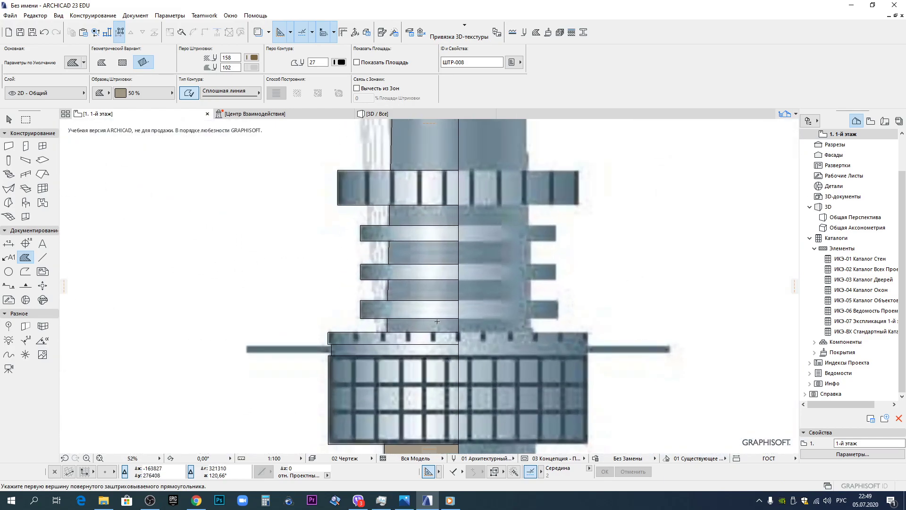
click(416, 225)
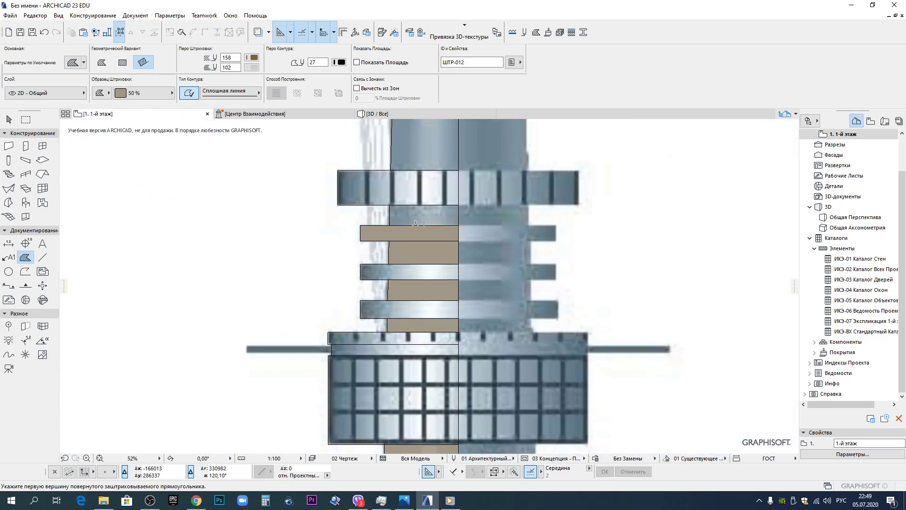
key(ctrl+z)
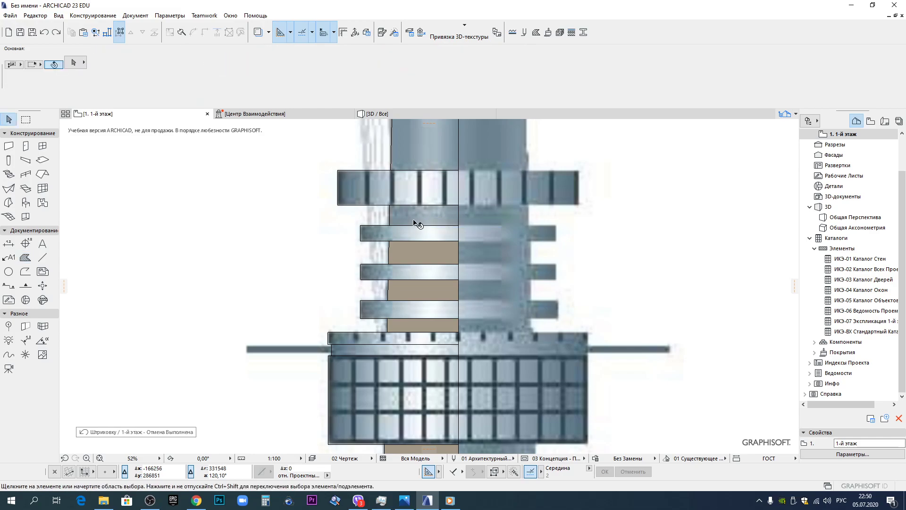
alt+click(426, 248)
scroll(422, 212, down, 3)
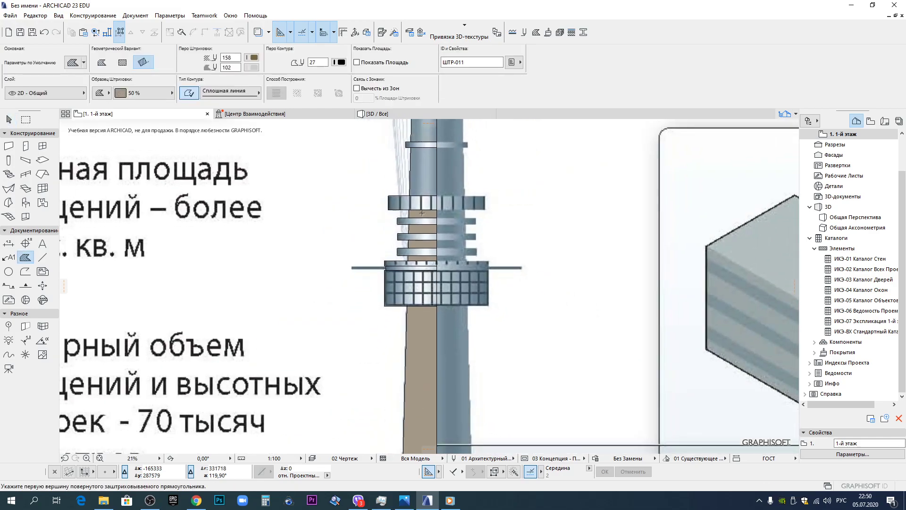
Fill the shaft sections from the ribbed ring up to the gridded block at the 337 m mark, including its flared neck.
scroll(422, 212, down, 5)
scroll(496, 281, up, 2)
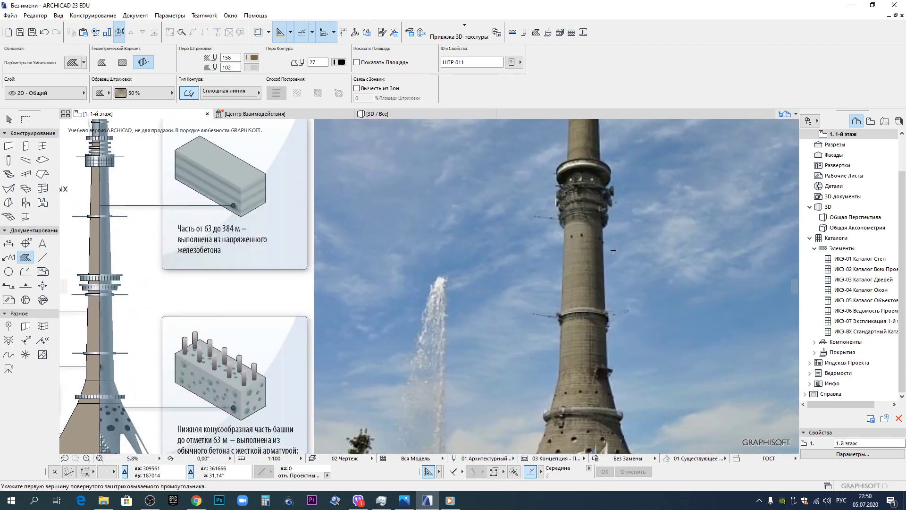
scroll(613, 250, down, 3)
scroll(312, 186, up, 2)
scroll(453, 226, up, 9)
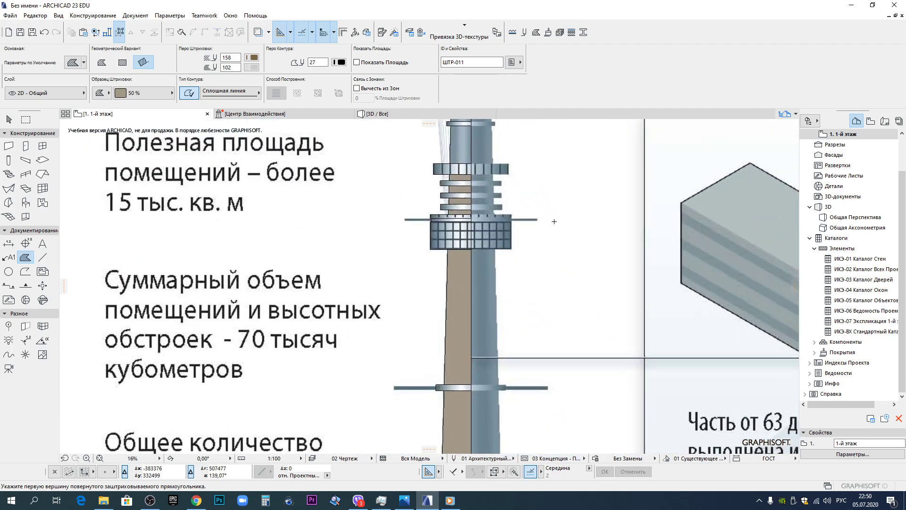
middle_drag(424, 141, 457, 306)
scroll(385, 268, down, 5)
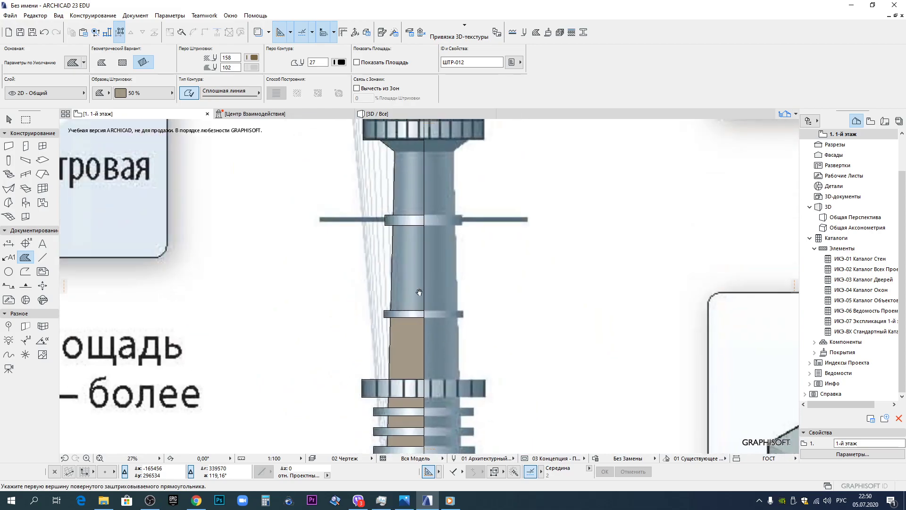
scroll(425, 302, up, 6)
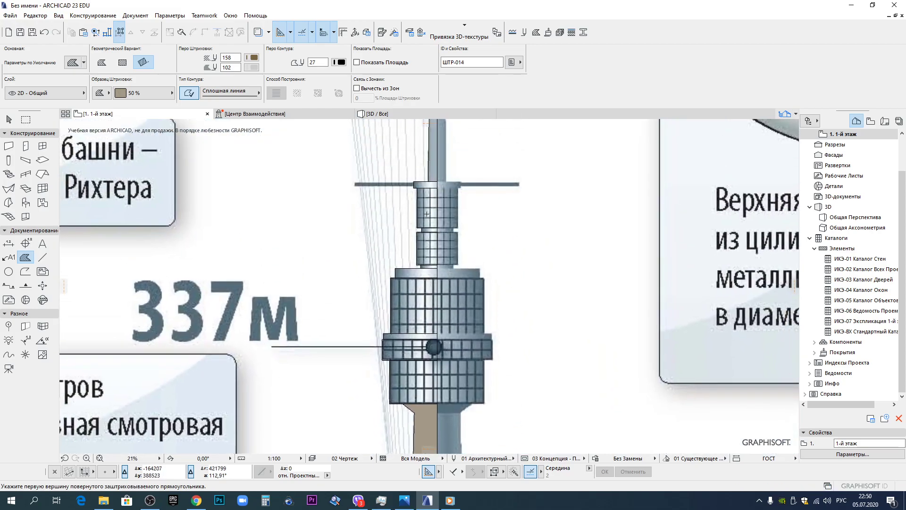
Fill the short neck and wide plate above the 337 m block, plus the narrow band on its widest ring.
click(451, 332)
scroll(454, 341, down, 7)
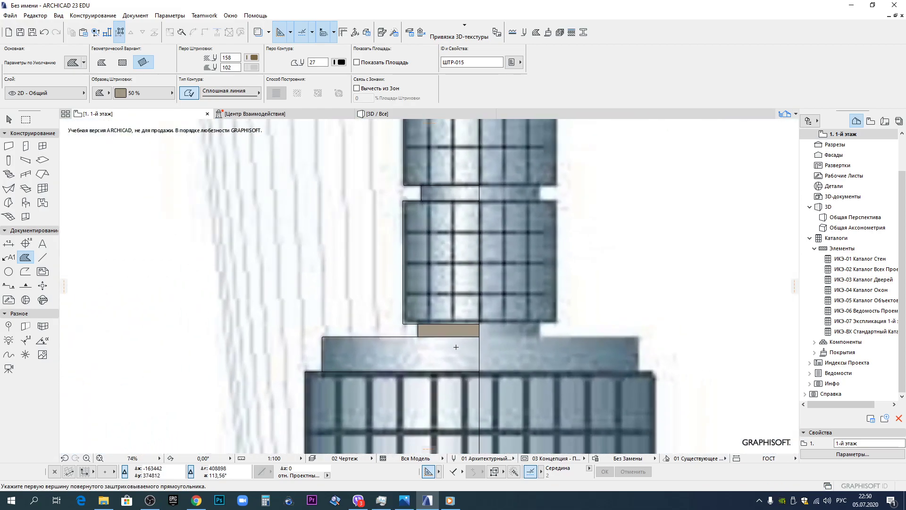
scroll(458, 372, up, 3)
scroll(459, 371, up, 4)
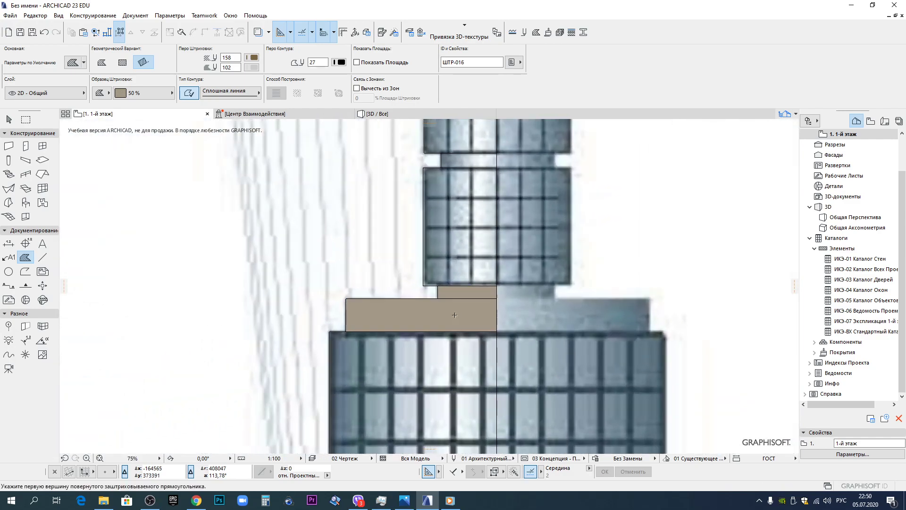
scroll(455, 315, down, 5)
scroll(433, 289, up, 4)
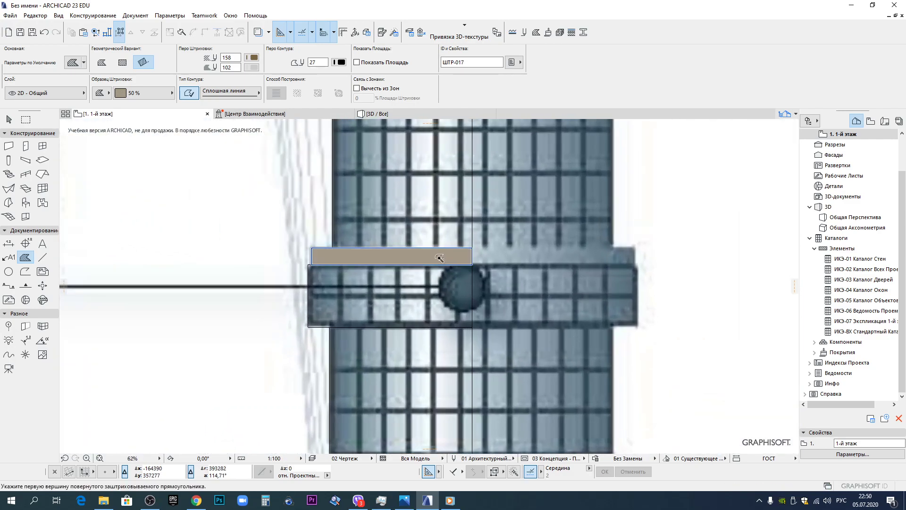
Fill the collar on top of the upper gridded cylinder, at the base of the antenna.
scroll(441, 278, down, 4)
middle_drag(460, 134, 439, 302)
scroll(437, 300, up, 4)
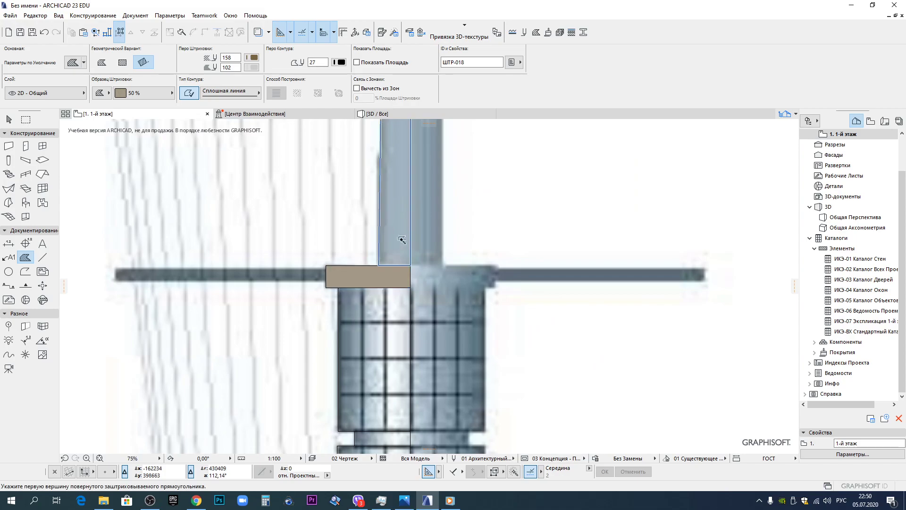
Fill the antenna shaft sections above the plate on the upper gridded cylinder, working up through the lower antenna rings.
click(399, 249)
scroll(404, 229, down, 5)
middle_drag(404, 152, 398, 309)
scroll(397, 310, up, 4)
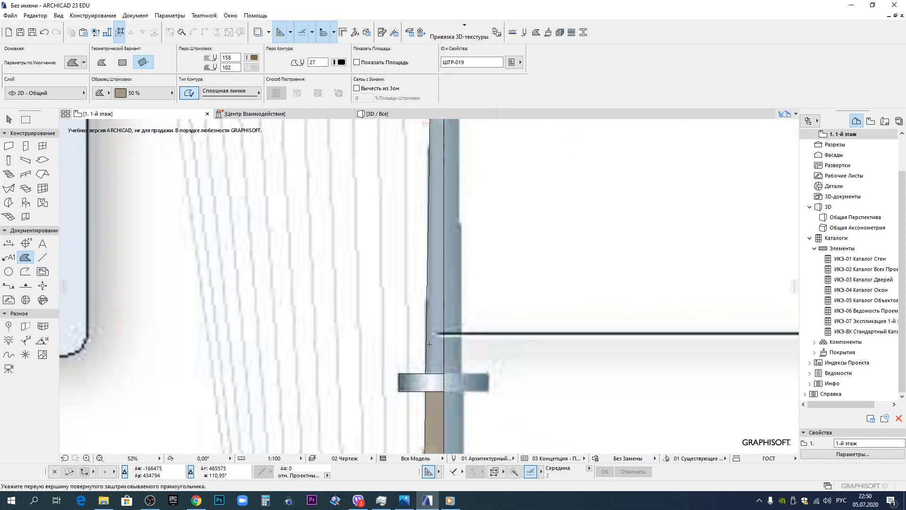
scroll(434, 288, down, 4)
middle_drag(436, 162, 429, 316)
scroll(428, 316, up, 4)
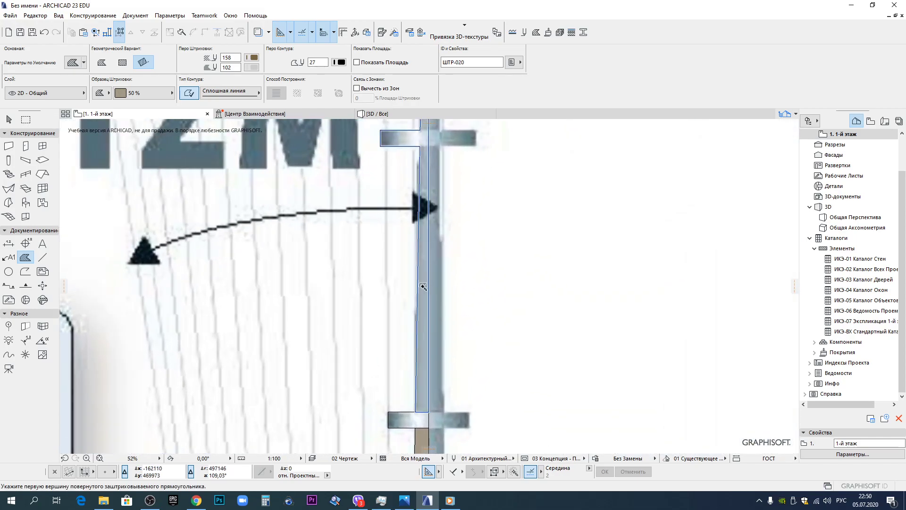
middle_drag(442, 164, 440, 363)
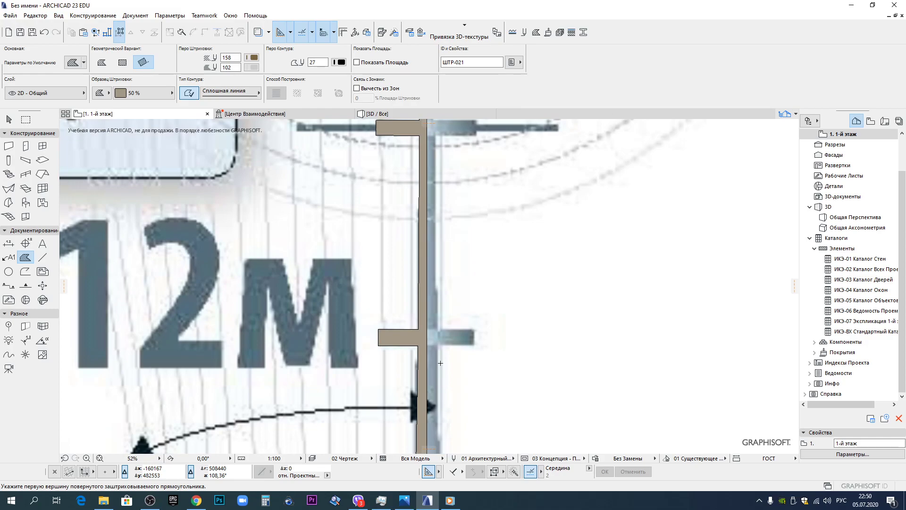
Extend the horizontal edges of the upper antenna rings to the tower's centre axis, separating the rings from the shaft.
key(Escape)
click(408, 345)
middle_drag(435, 184, 435, 325)
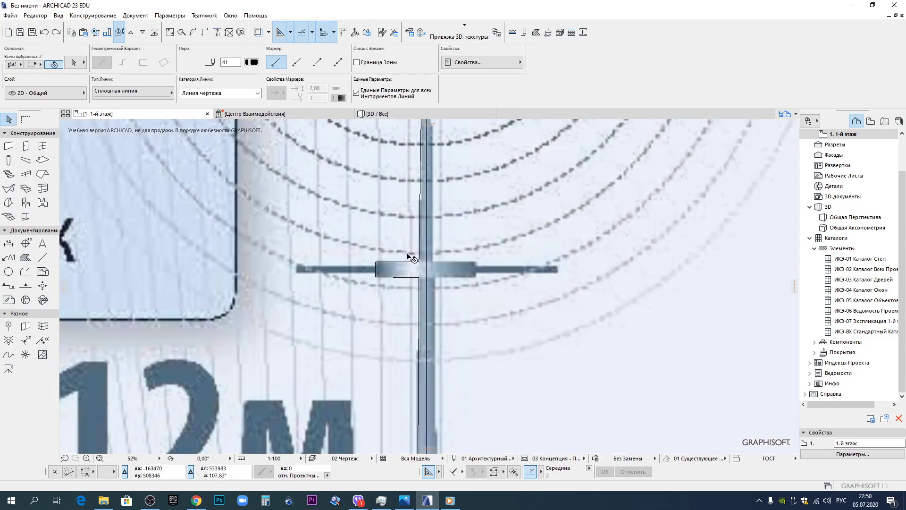
shift+click(410, 261)
middle_drag(449, 176, 435, 268)
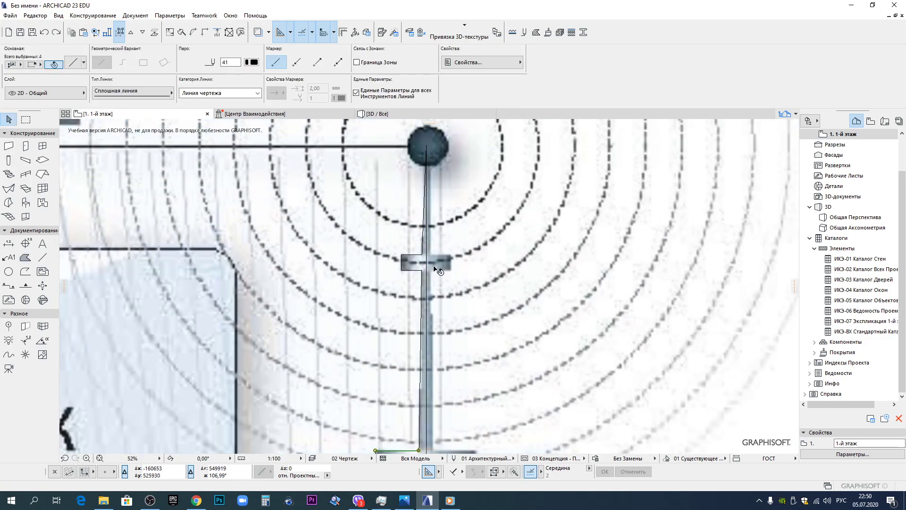
shift+click(410, 255)
shift+click(414, 265)
shift+click(414, 265)
shift+click(408, 270)
click(426, 310)
Fill the antenna shaft sections between the upper rings up to the tip, leaving the rings unfilled.
scroll(426, 310, down, 5)
middle_drag(449, 387, 439, 236)
scroll(419, 344, up, 5)
alt+click(405, 408)
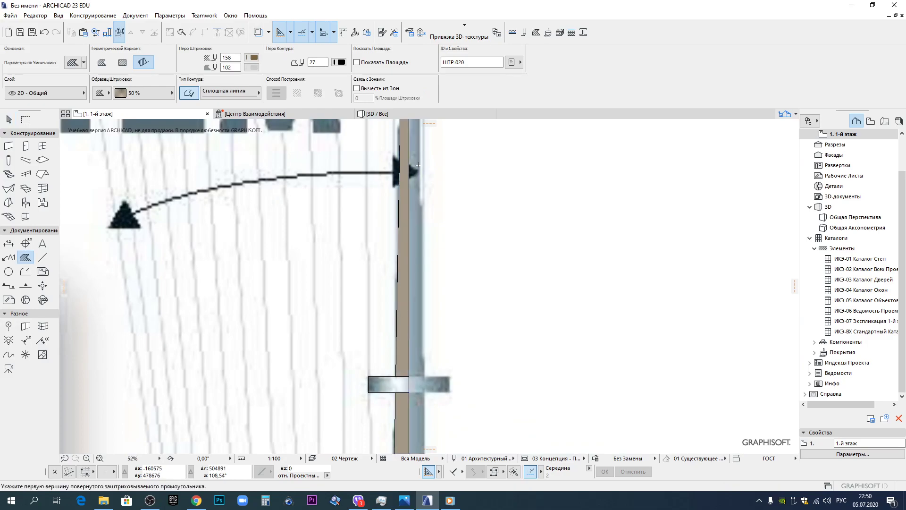
scroll(419, 168, up, 1)
middle_drag(418, 169, 410, 279)
middle_drag(403, 130, 402, 446)
scroll(403, 348, up, 4)
click(411, 360)
scroll(412, 354, down, 5)
scroll(413, 349, down, 3)
scroll(421, 259, up, 10)
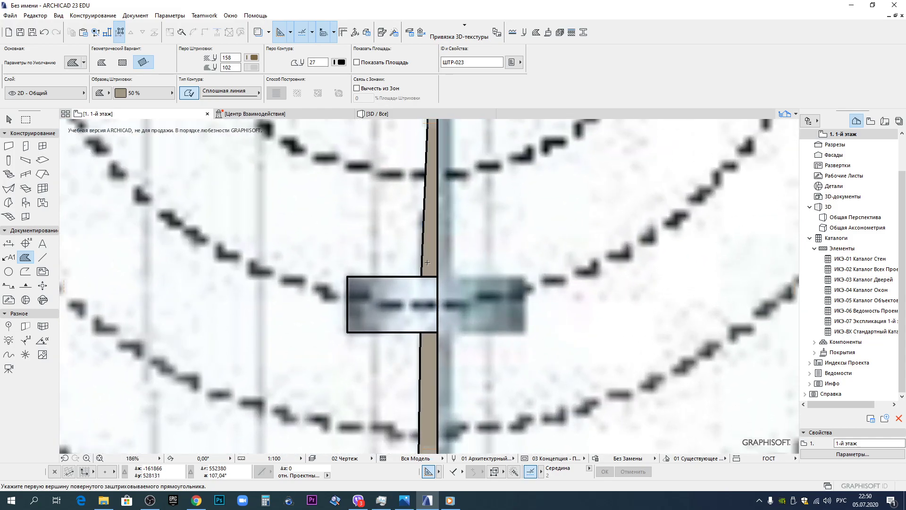
Inspect the half-profile from the lower ribbed rings to the 337 m block for sections that still lack a fill.
scroll(427, 262, down, 8)
scroll(390, 332, up, 4)
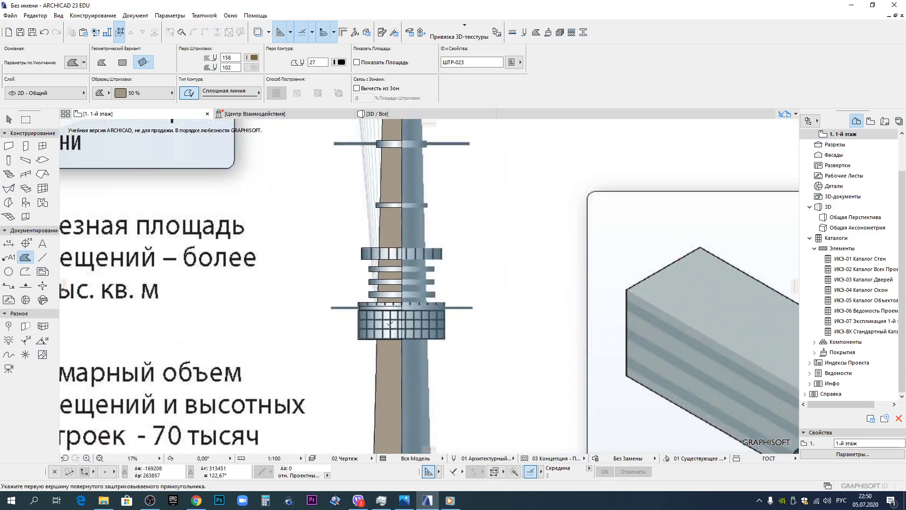
scroll(389, 311, up, 6)
scroll(391, 305, down, 4)
scroll(398, 198, up, 1)
middle_drag(398, 198, 399, 287)
scroll(398, 234, up, 1)
middle_drag(398, 233, 402, 315)
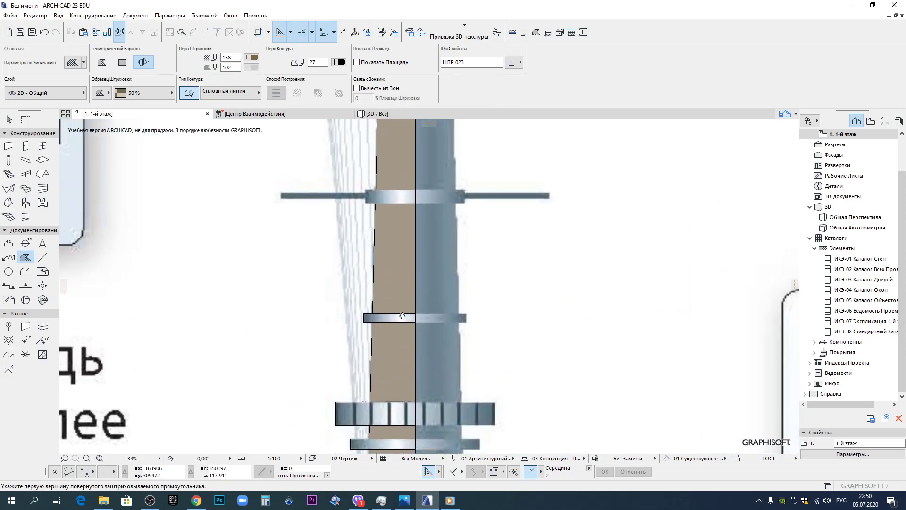
scroll(402, 316, down, 4)
middle_drag(405, 382, 409, 193)
scroll(410, 196, up, 4)
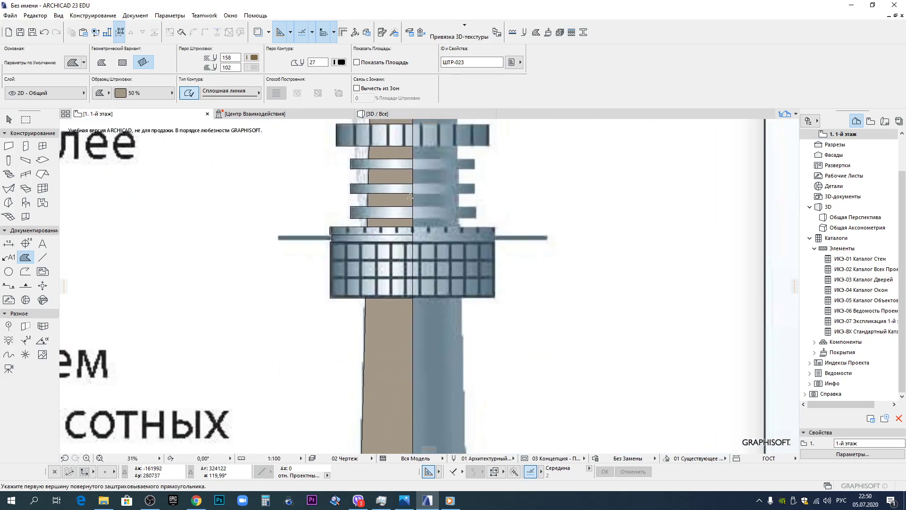
scroll(410, 195, down, 3)
middle_drag(410, 321, 441, 152)
middle_drag(395, 347, 403, 219)
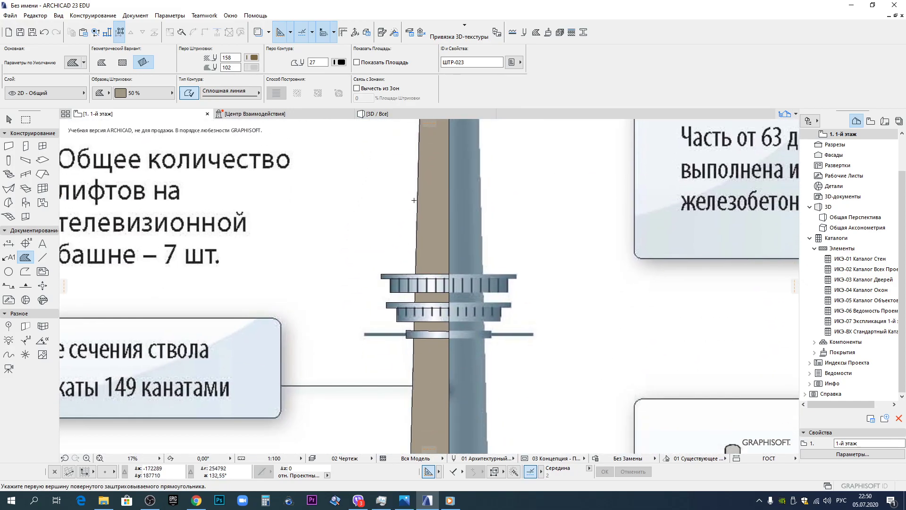
shift+scroll(410, 206, up, 8)
scroll(423, 269, up, 9)
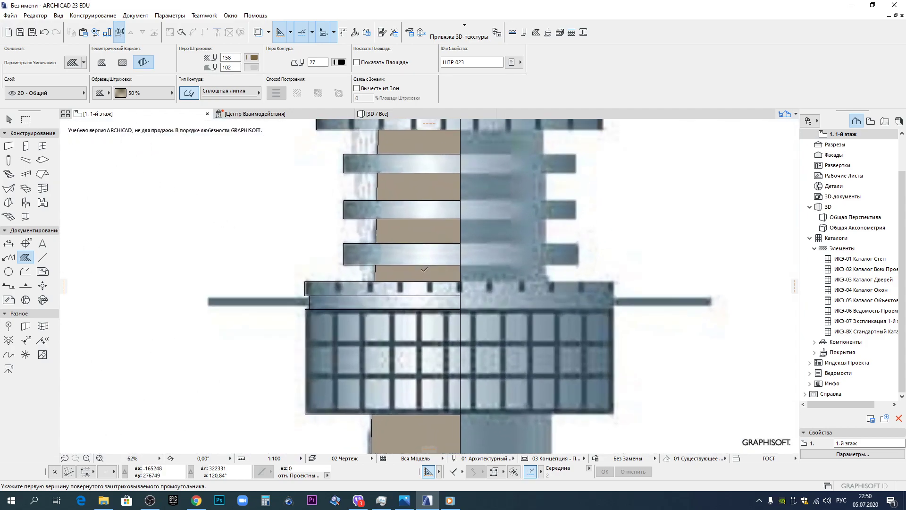
scroll(424, 270, down, 4)
middle_drag(435, 230, 412, 398)
scroll(408, 298, down, 4)
middle_drag(412, 239, 407, 370)
scroll(407, 371, down, 2)
scroll(398, 206, up, 4)
scroll(398, 207, up, 1)
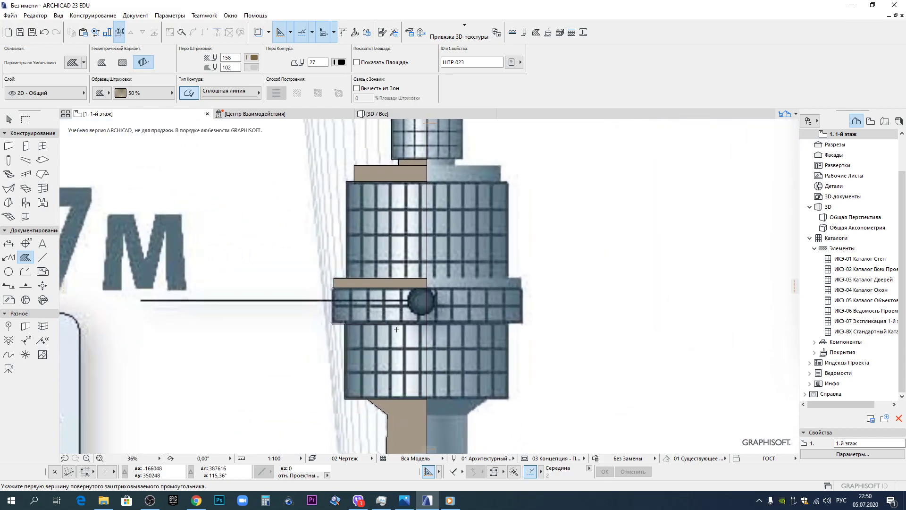
Fill the neck between the two small gridded cylinders above the 337 m block with the concrete fill.
shift+click(417, 268)
middle_drag(439, 172, 414, 304)
key(Escape)
scroll(395, 241, up, 4)
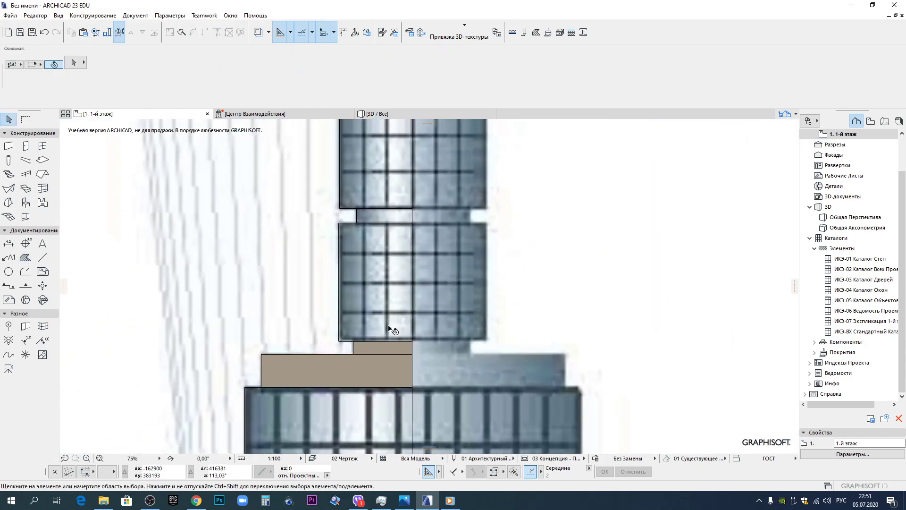
alt+click(387, 341)
scroll(389, 219, down, 6)
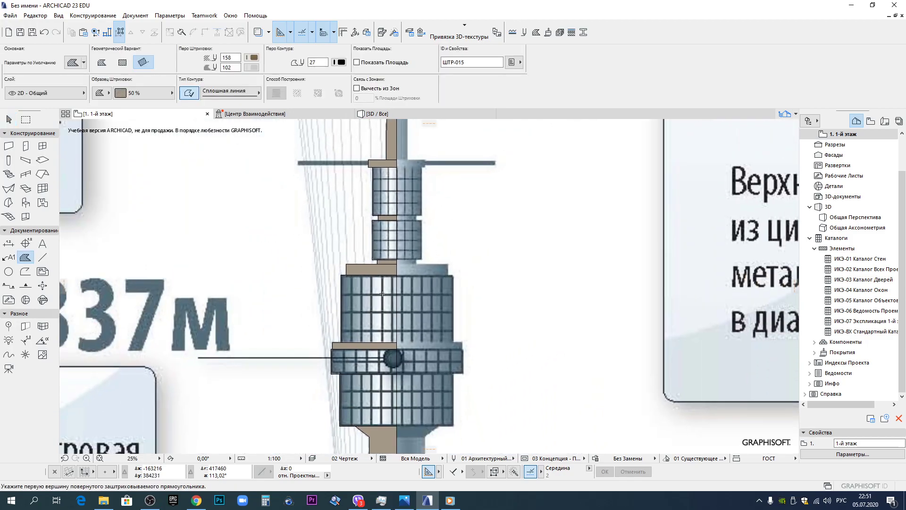
Pick up the grey fill with pen 101 from the thin ring below the base's ribbed ring and fill the cone's upper thin ring.
key(Escape)
click(384, 271)
scroll(383, 270, down, 6)
middle_drag(414, 425, 427, 230)
click(477, 374)
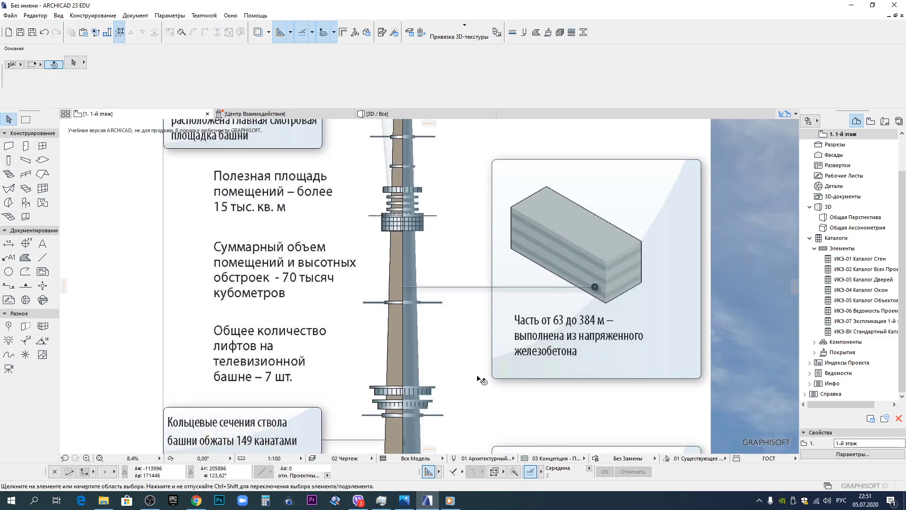
middle_drag(477, 375, 489, 188)
middle_drag(451, 361, 438, 254)
scroll(368, 352, up, 10)
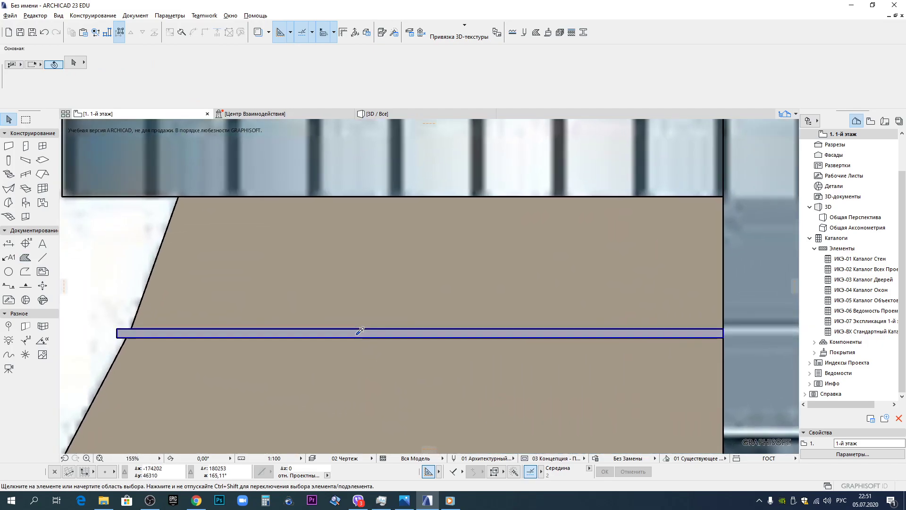
alt+click(360, 331)
scroll(372, 312, down, 3)
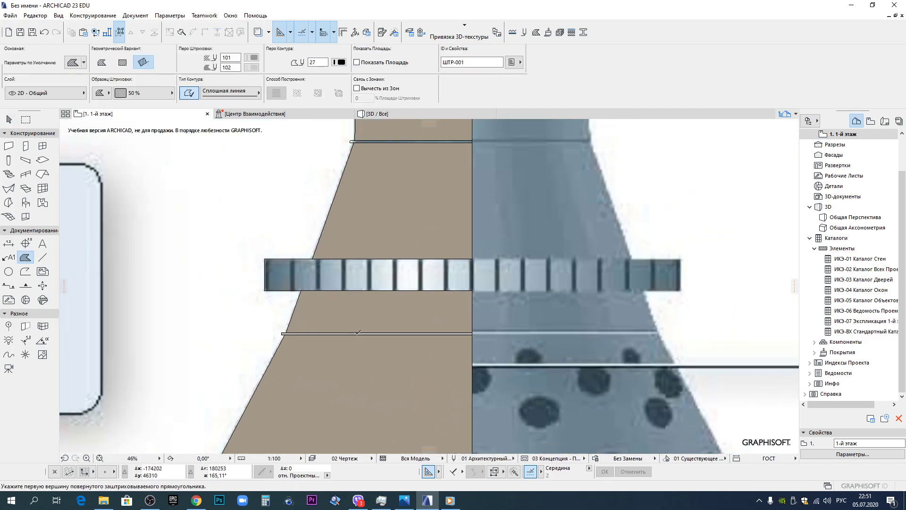
scroll(390, 294, up, 3)
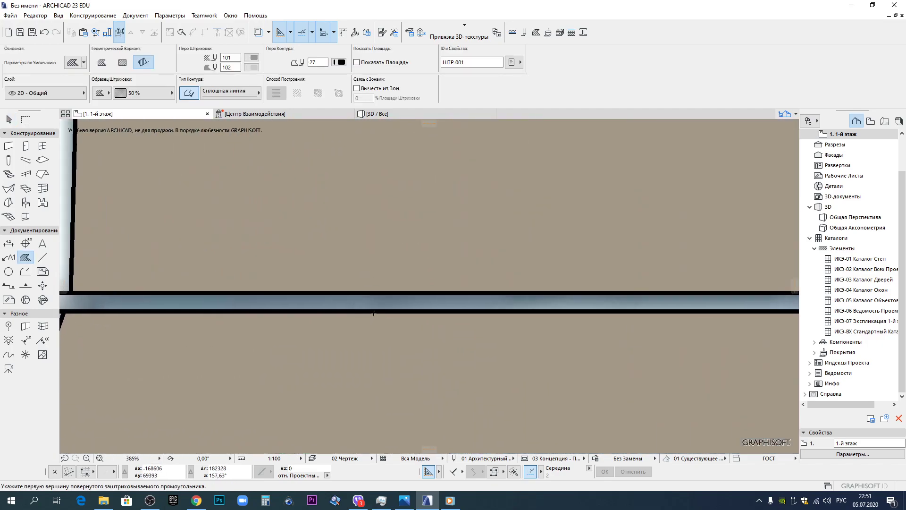
scroll(389, 294, down, 5)
middle_drag(397, 185, 395, 367)
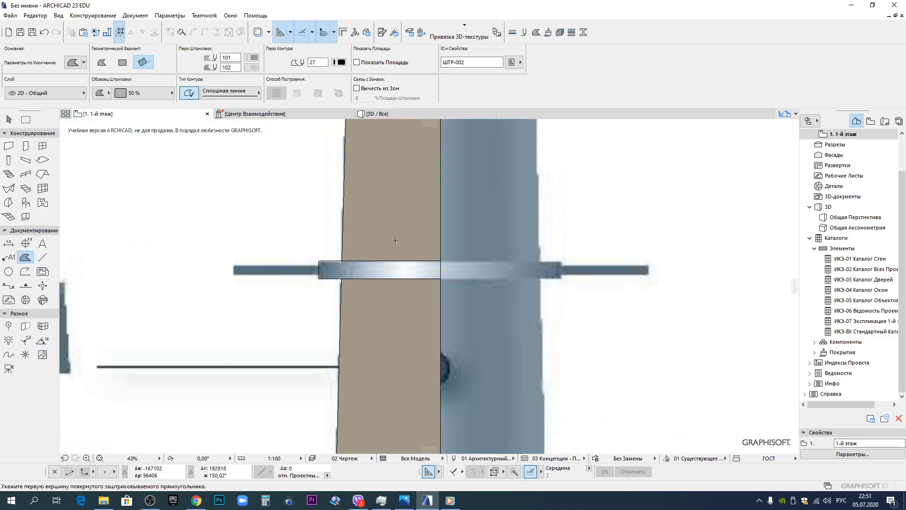
Apply the grey fill to the ring just above the 63 m mark and the ring below the two ribbed rings.
scroll(375, 265, up, 3)
scroll(383, 277, down, 6)
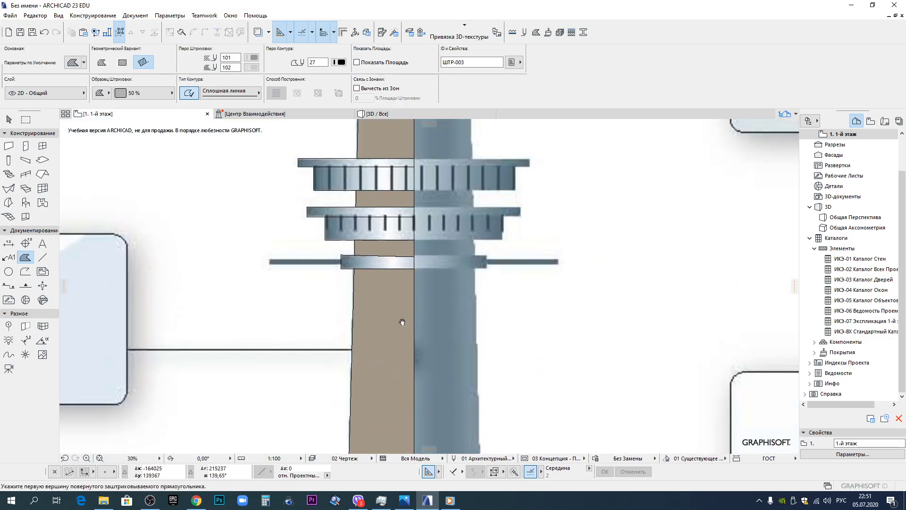
scroll(382, 260, up, 3)
scroll(351, 260, down, 9)
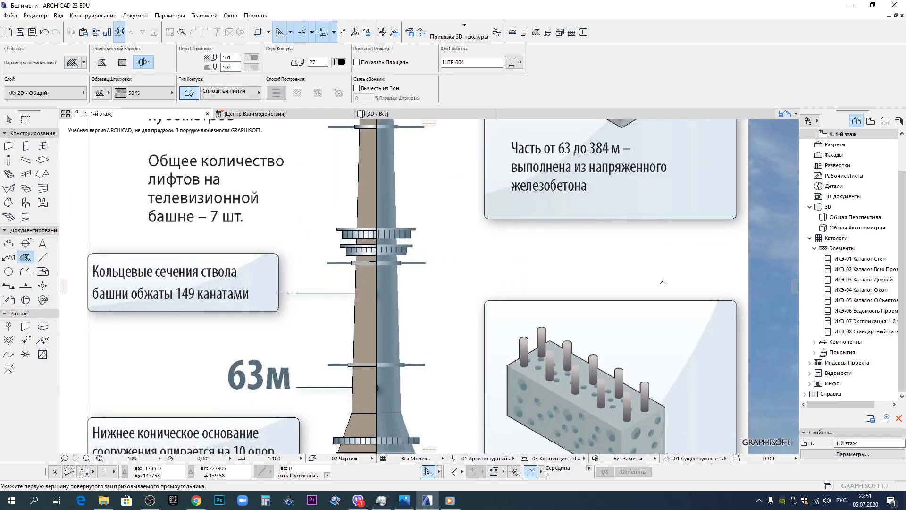
Examine the tower photographs beside the drawing, checking the materials of the shaft and rings along its height.
middle_drag(662, 278, 261, 275)
middle_drag(758, 123, 477, 251)
scroll(478, 249, down, 2)
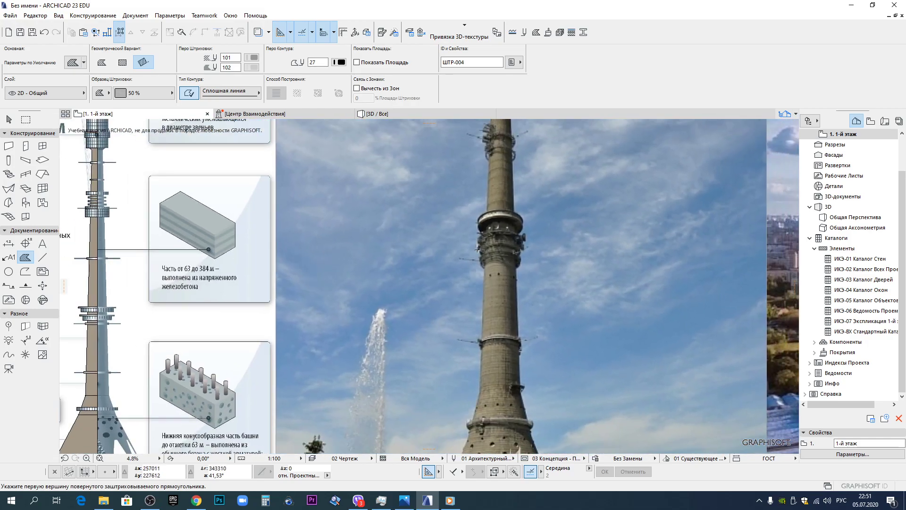
middle_drag(450, 144, 358, 312)
middle_drag(646, 226, 398, 217)
middle_drag(638, 206, 424, 152)
middle_drag(668, 248, 397, 237)
scroll(552, 265, down, 2)
scroll(534, 302, up, 4)
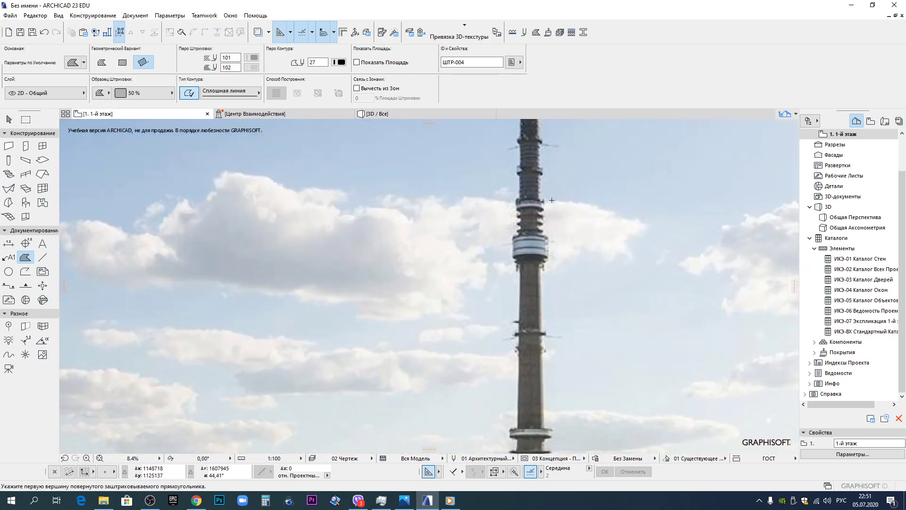
scroll(533, 302, down, 1)
middle_drag(542, 326, 512, 247)
scroll(517, 330, down, 1)
middle_drag(519, 415, 602, 156)
scroll(608, 306, down, 1)
middle_drag(654, 408, 554, 261)
scroll(298, 328, up, 5)
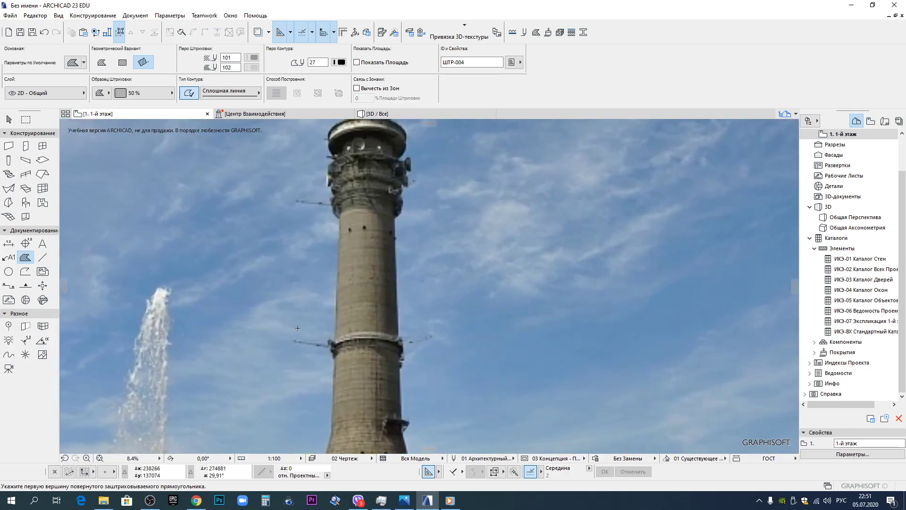
scroll(368, 212, up, 1)
scroll(368, 213, down, 2)
middle_drag(368, 212, 438, 277)
scroll(283, 330, down, 4)
middle_drag(212, 368, 463, 264)
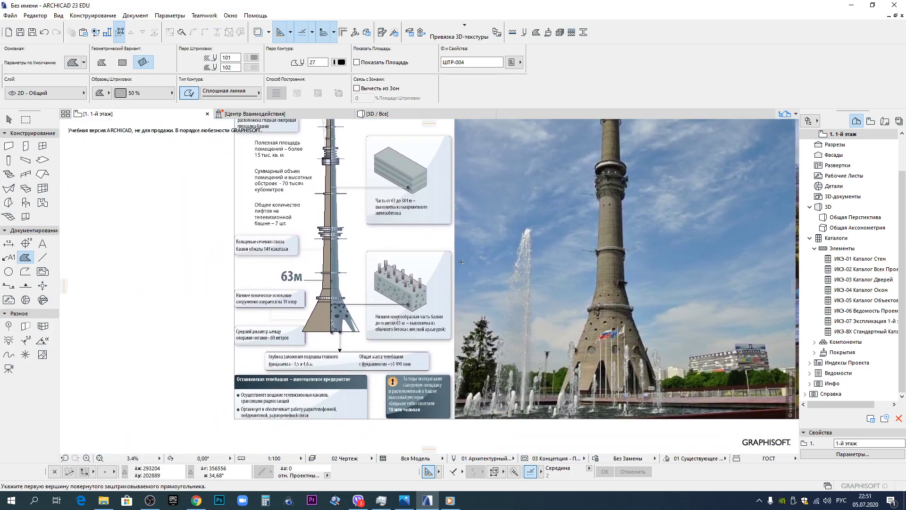
Compare the filled half-profile with the tower photo from the conical base to the antenna, matching each ring and platform.
scroll(391, 242, up, 4)
middle_drag(608, 283, 380, 278)
scroll(638, 337, down, 1)
middle_drag(642, 337, 575, 393)
scroll(577, 203, down, 3)
middle_drag(577, 203, 564, 339)
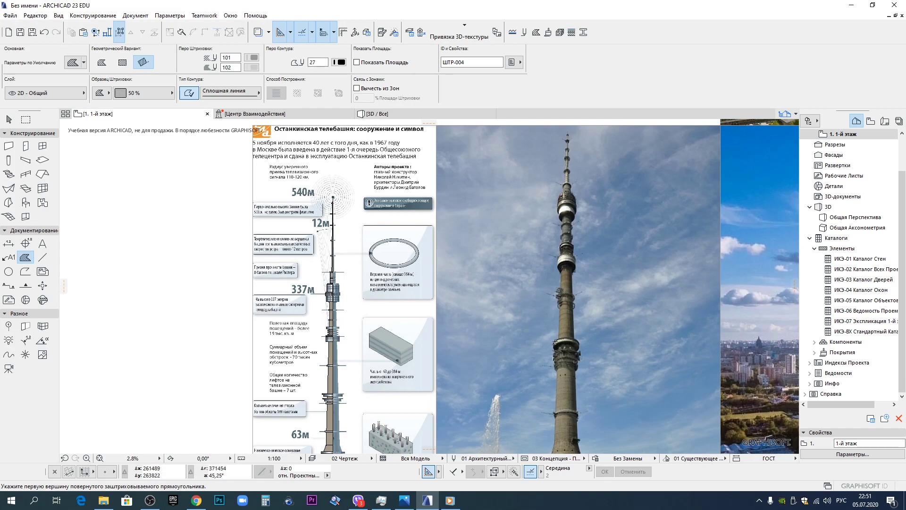
scroll(354, 388, up, 4)
middle_drag(514, 355, 313, 316)
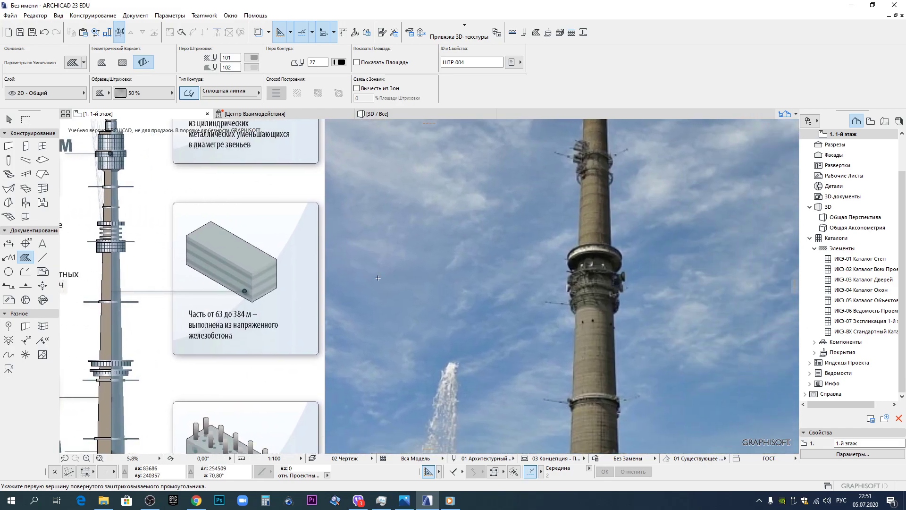
middle_drag(379, 278, 437, 240)
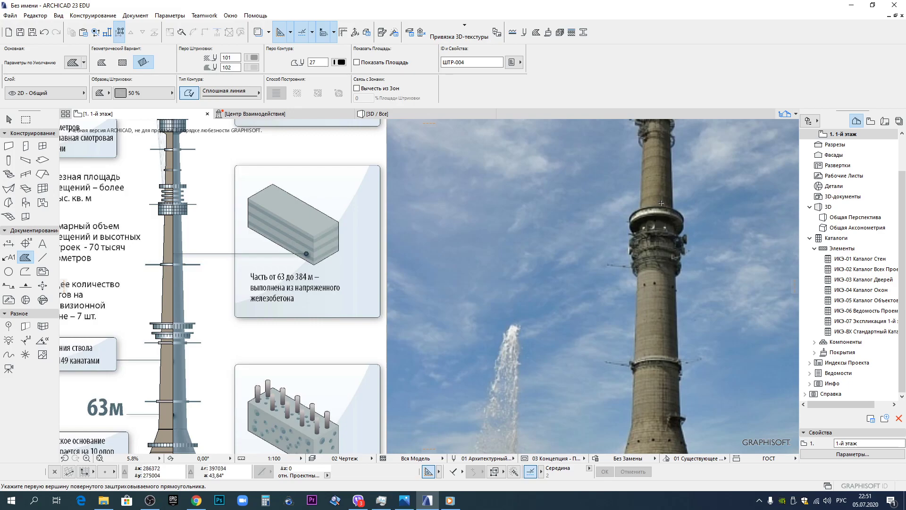
middle_drag(653, 133, 588, 277)
scroll(594, 188, down, 1)
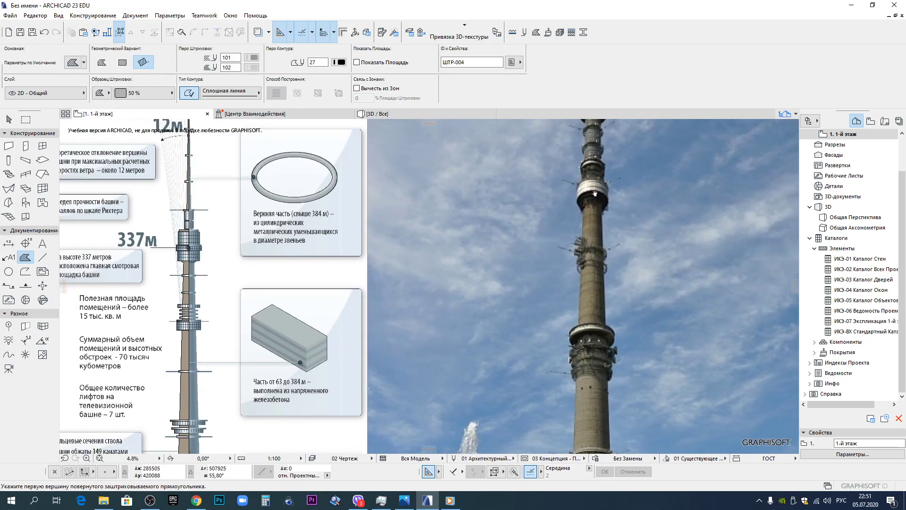
middle_drag(277, 285, 292, 327)
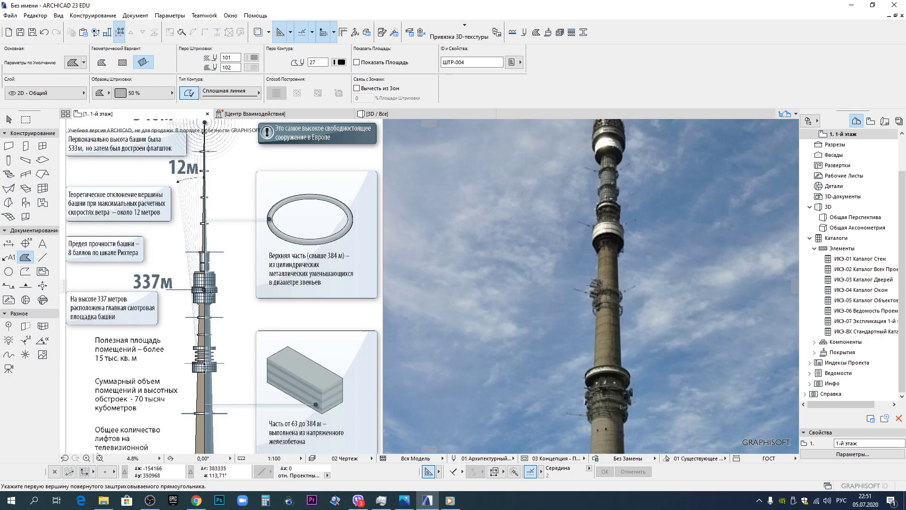
middle_drag(418, 244, 435, 320)
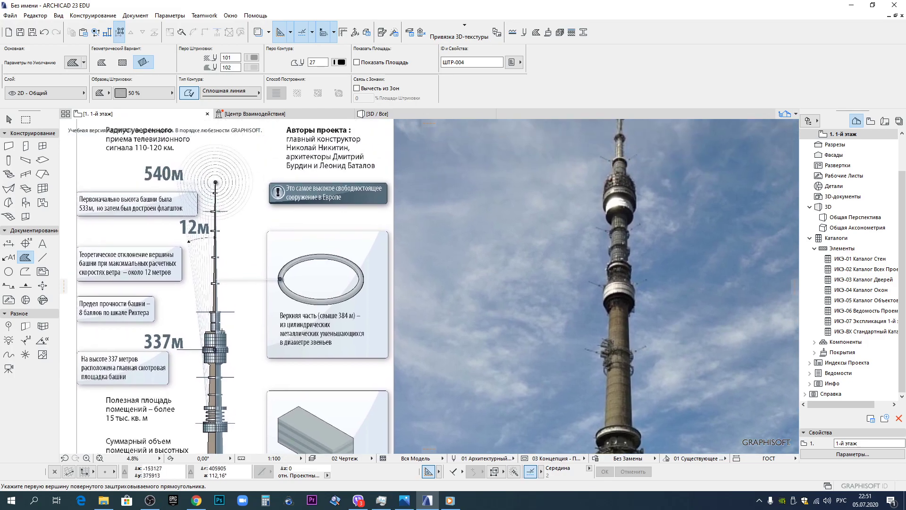
scroll(213, 325, down, 1)
middle_drag(214, 323, 269, 164)
scroll(268, 380, up, 5)
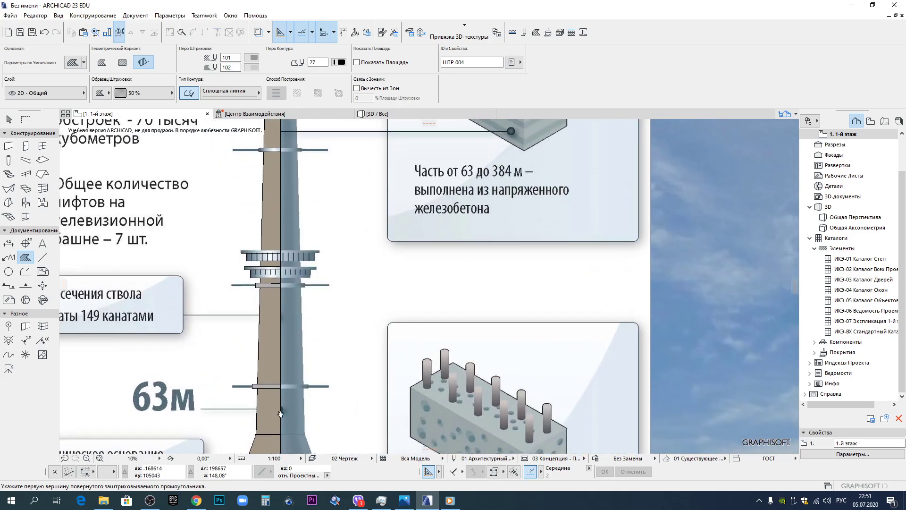
middle_drag(267, 381, 216, 239)
middle_drag(627, 304, 128, 329)
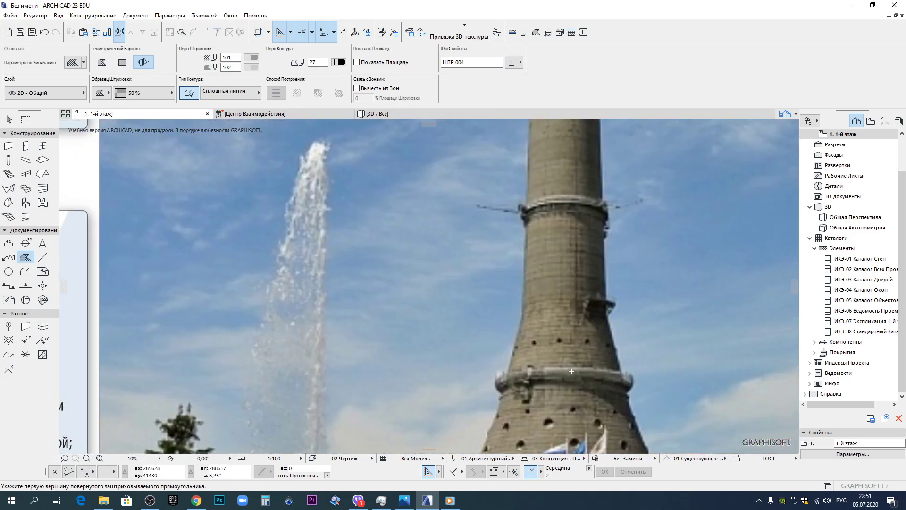
scroll(571, 370, down, 2)
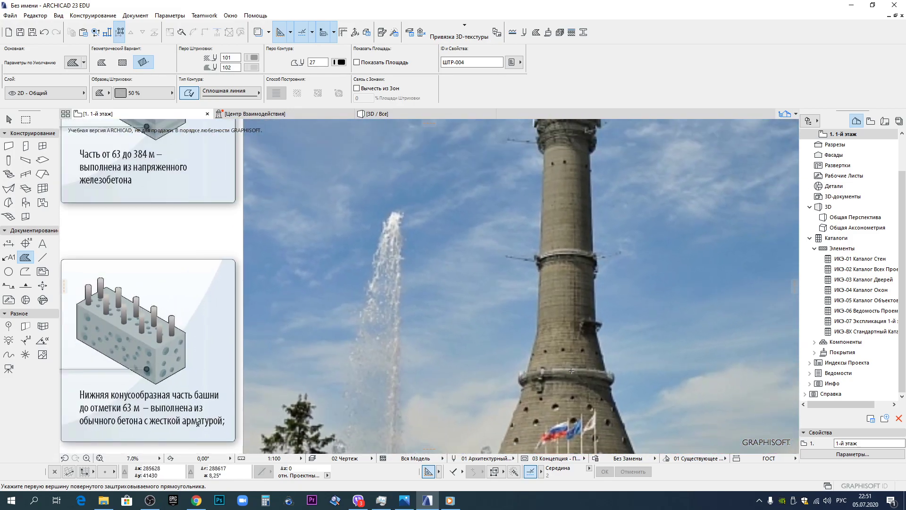
Apply the grey fill to the thin top rims of the two ribbed rings on the concrete shaft.
scroll(571, 370, down, 3)
scroll(288, 388, up, 3)
scroll(165, 354, up, 3)
middle_drag(196, 288, 272, 311)
scroll(251, 206, up, 5)
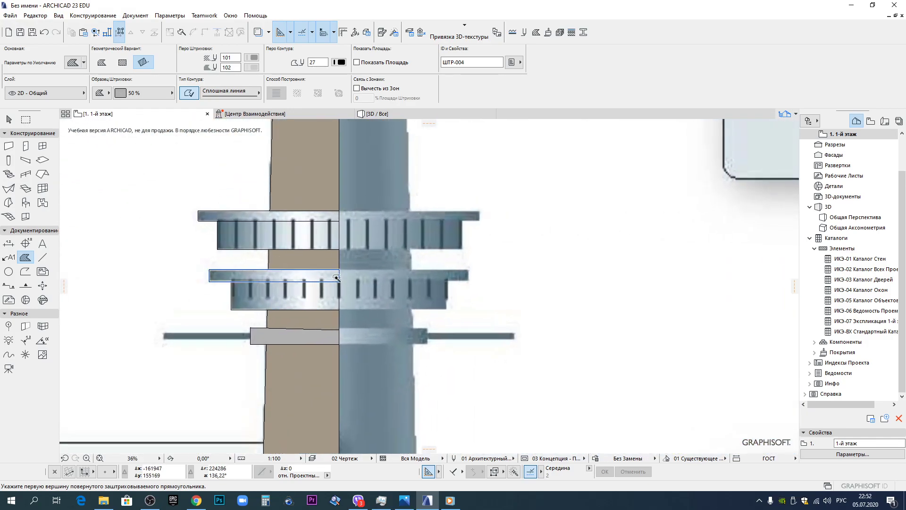
Check the shaft in the tower photo and fill the recessed band just above the gridded drum with grey.
scroll(301, 214, down, 10)
middle_drag(515, 245, 242, 238)
middle_drag(392, 200, 363, 310)
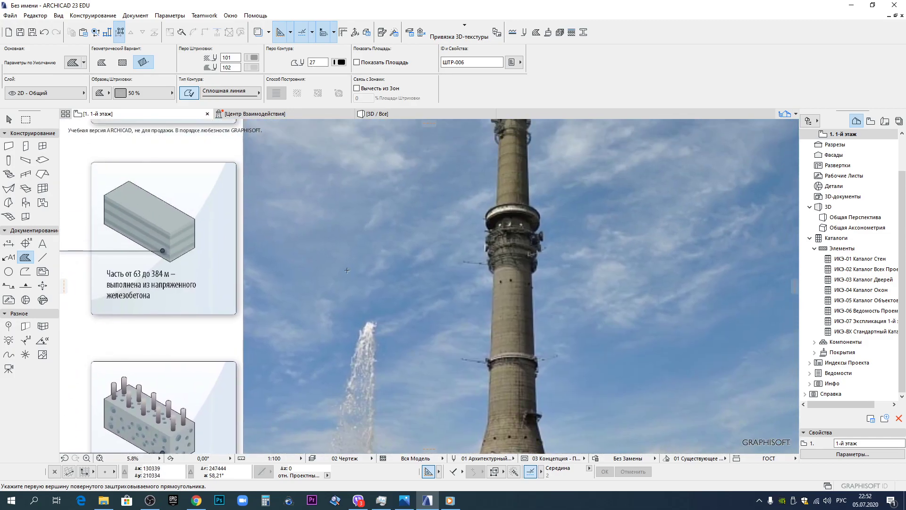
scroll(347, 269, down, 4)
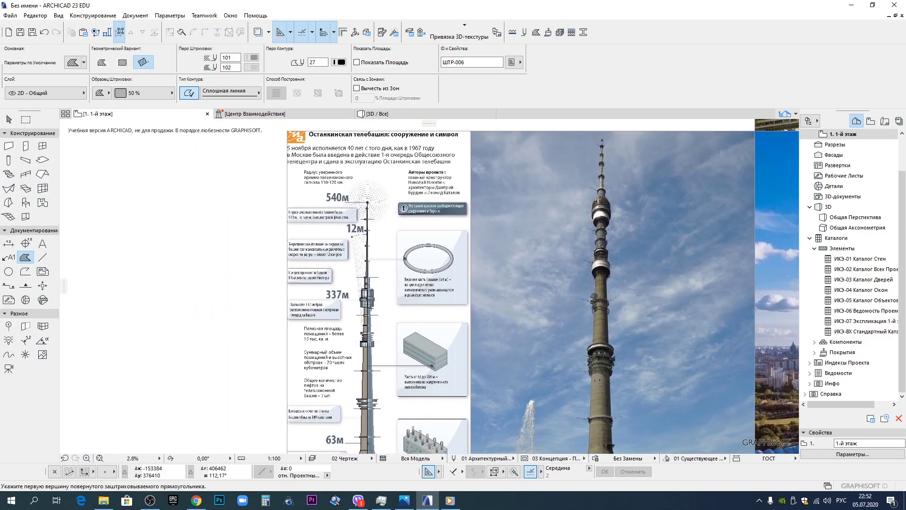
scroll(346, 313, up, 10)
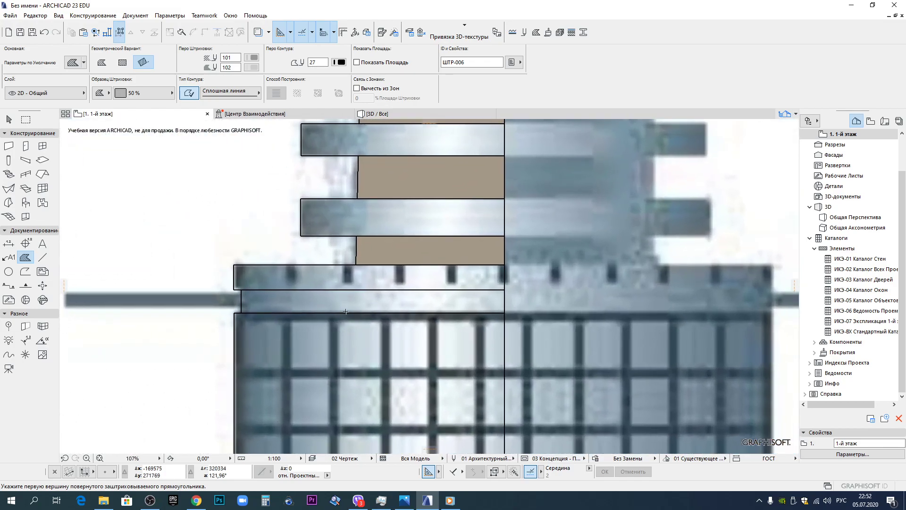
scroll(408, 287, down, 3)
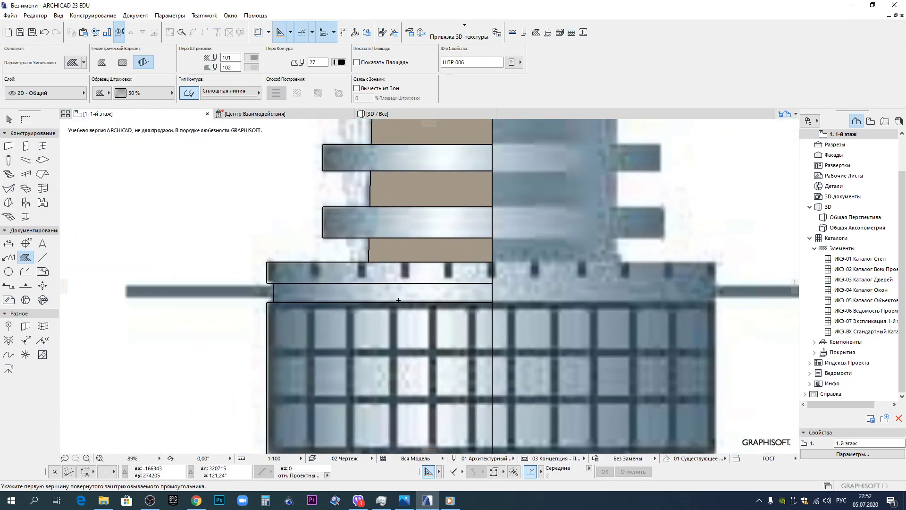
Fill the three thin rings above the notched band and the single thin ring higher on the shaft with grey.
scroll(394, 297, down, 11)
middle_drag(567, 250, 406, 299)
middle_drag(736, 248, 370, 210)
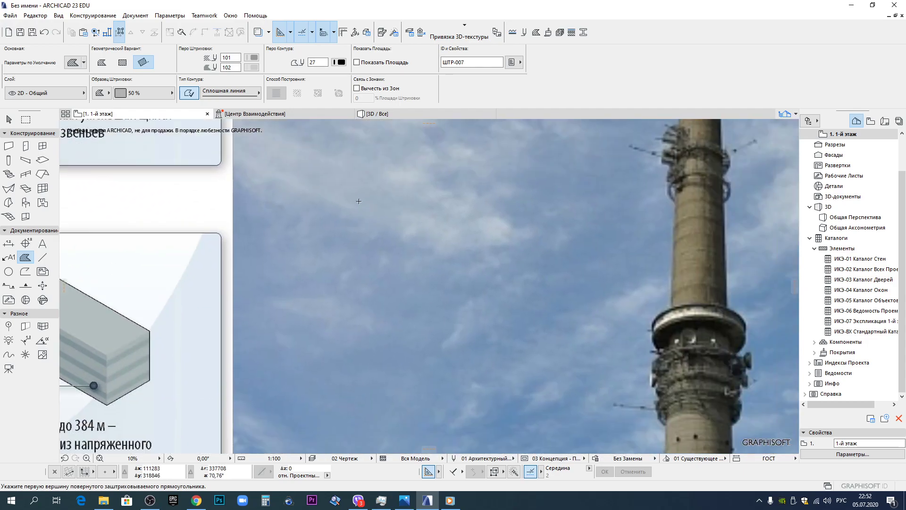
scroll(334, 290, down, 2)
scroll(279, 218, down, 1)
scroll(419, 339, up, 10)
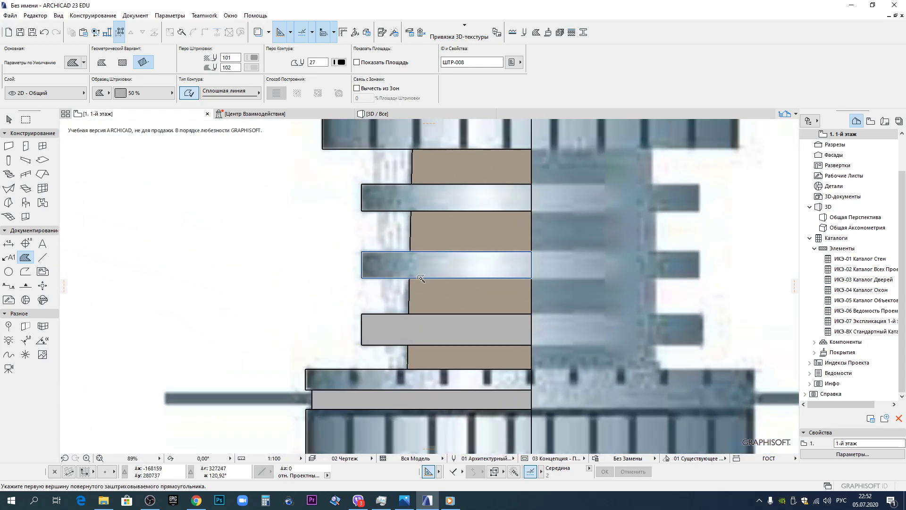
scroll(410, 195, down, 4)
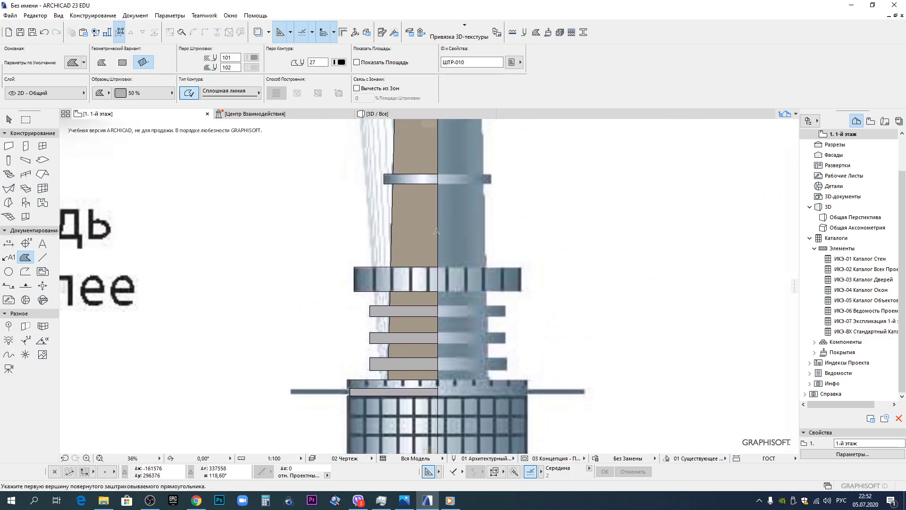
Compare the observation section with the photo and change its two stepped plates at the 337 m mark to the grey fill.
scroll(416, 190, down, 10)
middle_drag(415, 191, 110, 194)
middle_drag(626, 234, 458, 281)
scroll(365, 276, down, 5)
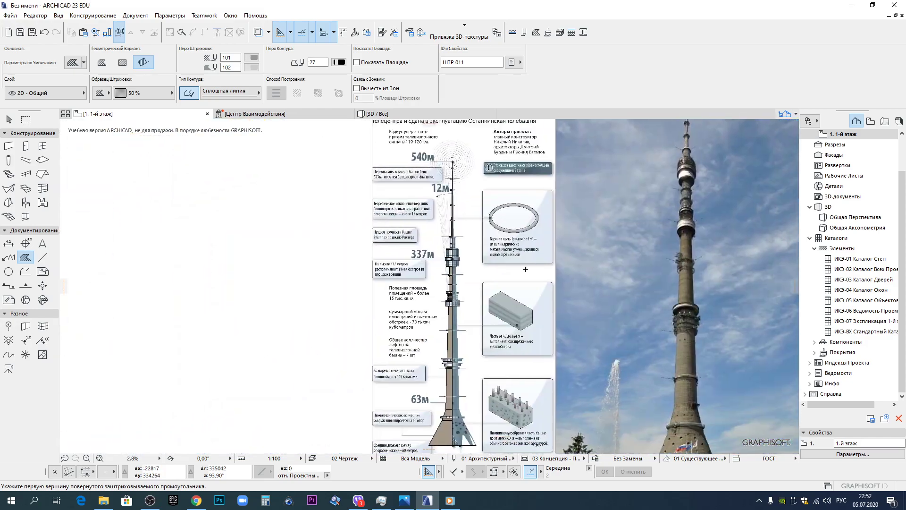
middle_drag(700, 224, 579, 224)
scroll(322, 283, up, 12)
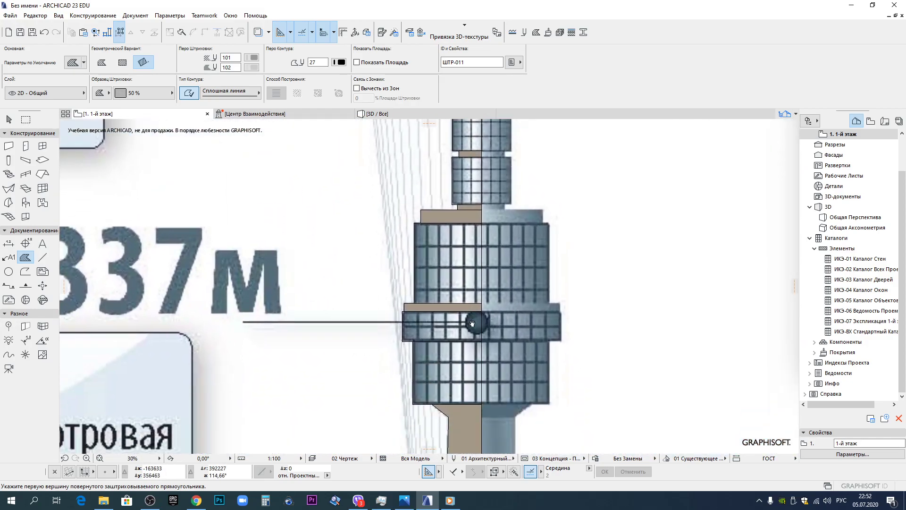
scroll(472, 323, up, 4)
scroll(463, 288, down, 5)
middle_drag(466, 194, 471, 292)
scroll(471, 293, up, 4)
scroll(467, 292, down, 2)
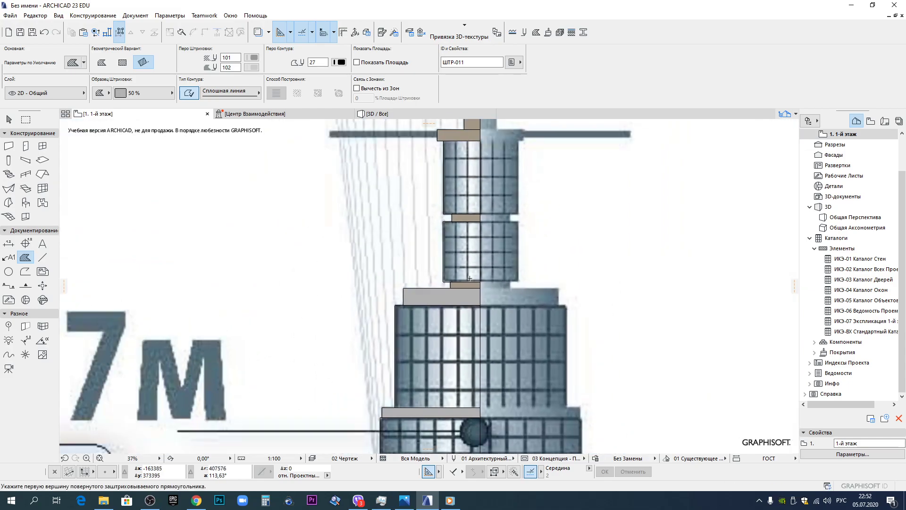
Change the plate with side arms above the two small gridded drums and the drums' connecting necks to the grey fill.
scroll(467, 292, down, 3)
scroll(433, 244, up, 5)
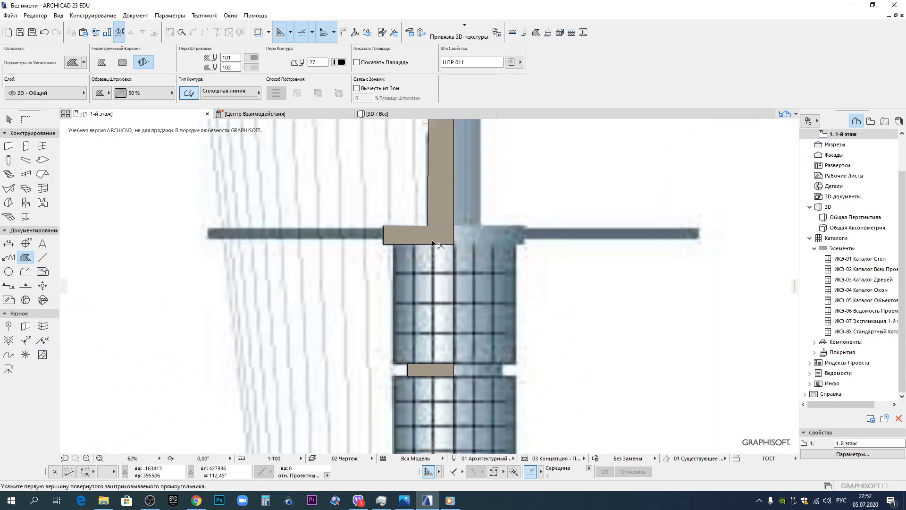
scroll(439, 278, down, 4)
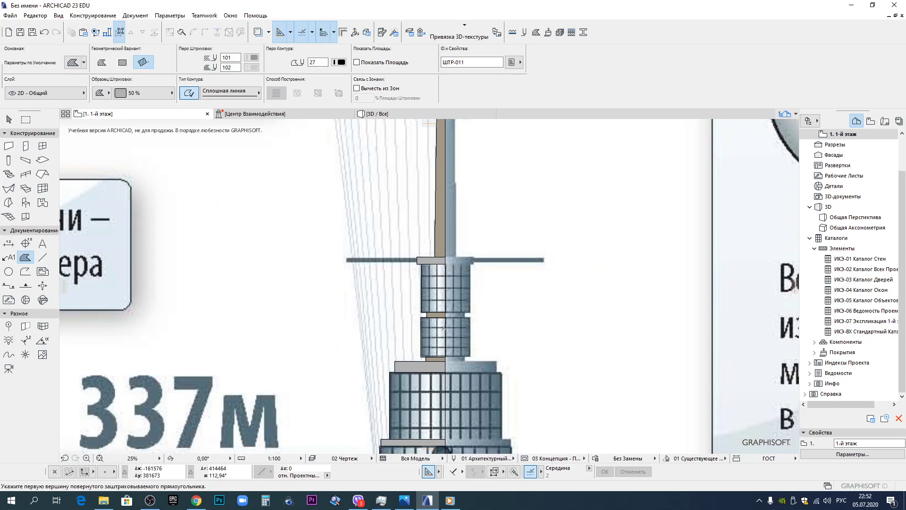
scroll(444, 327, up, 5)
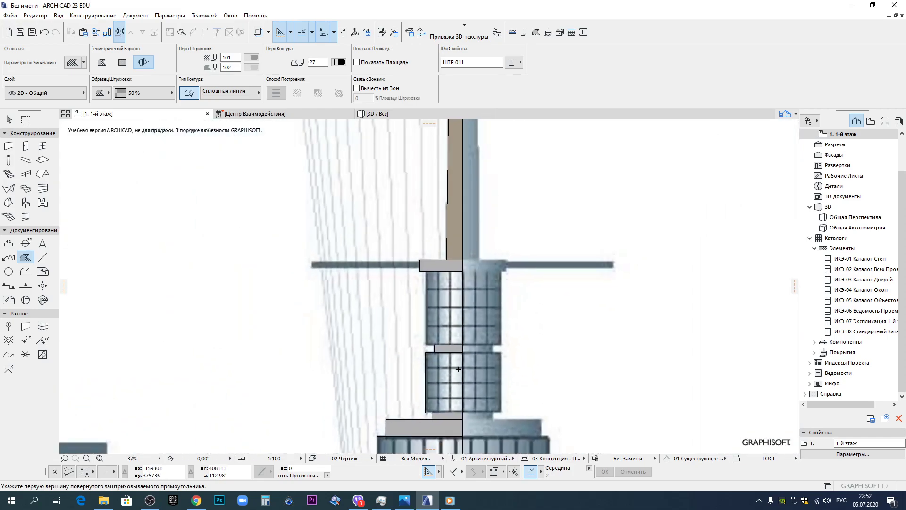
Apply the grey fill to the small rings along the antenna, including the one with long side arms near the top.
scroll(453, 238, up, 5)
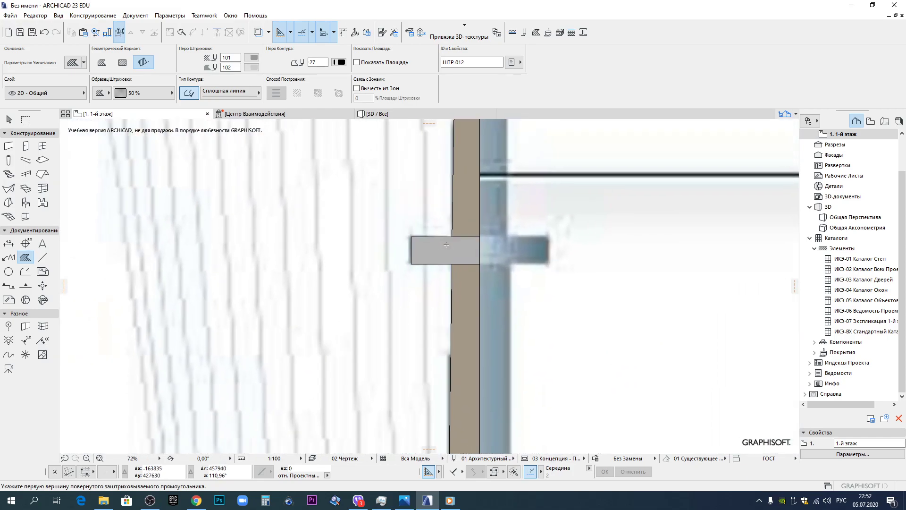
scroll(446, 244, down, 3)
scroll(448, 254, down, 10)
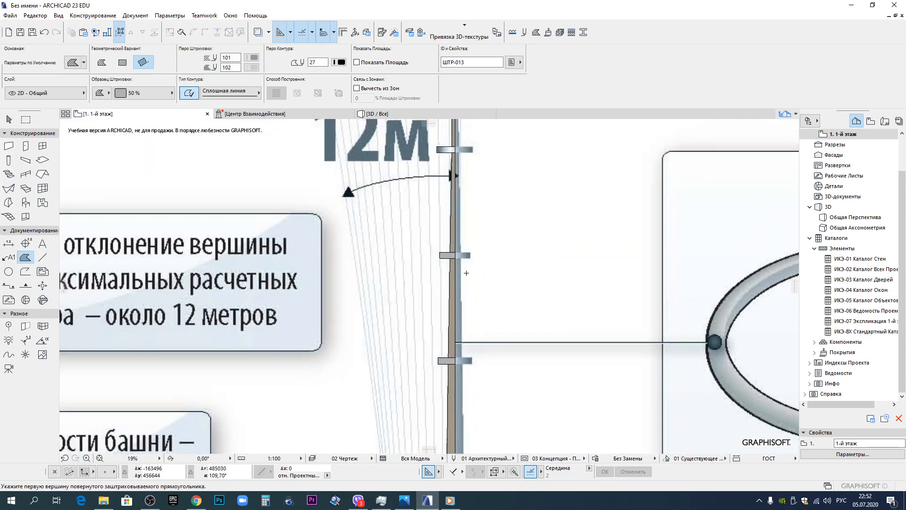
scroll(380, 226, up, 7)
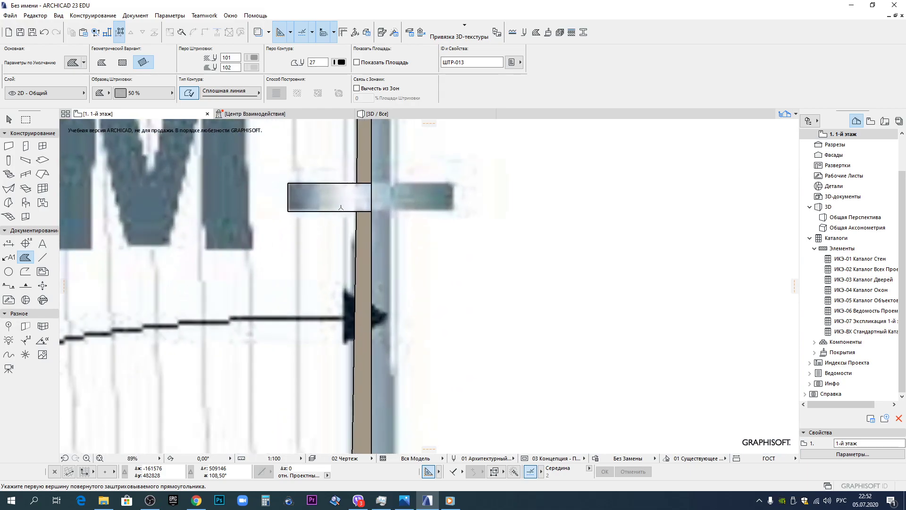
scroll(363, 330, down, 5)
scroll(377, 358, up, 4)
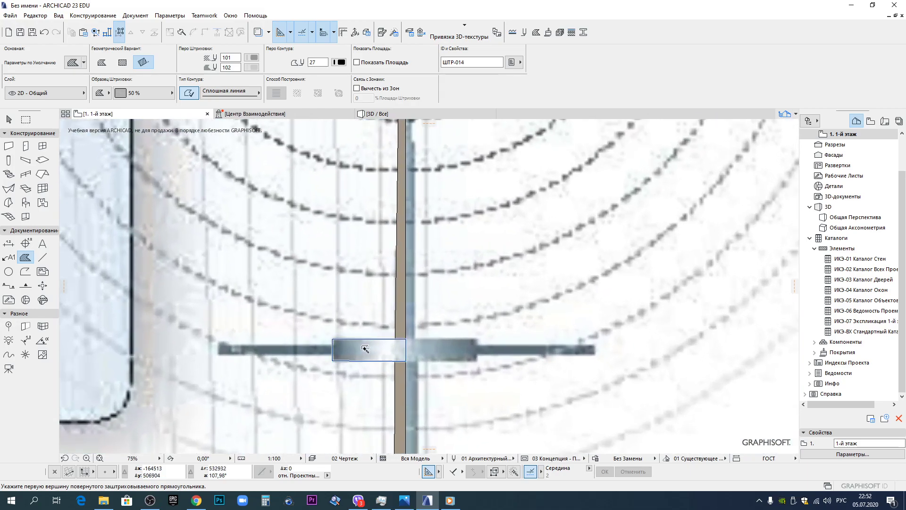
scroll(403, 240, up, 1)
Examine the tower photos from the observation section to the antenna tip, comparing the rings' shapes with the filled half-profile.
scroll(381, 212, down, 8)
middle_drag(368, 369, 400, 125)
middle_drag(378, 392, 394, 268)
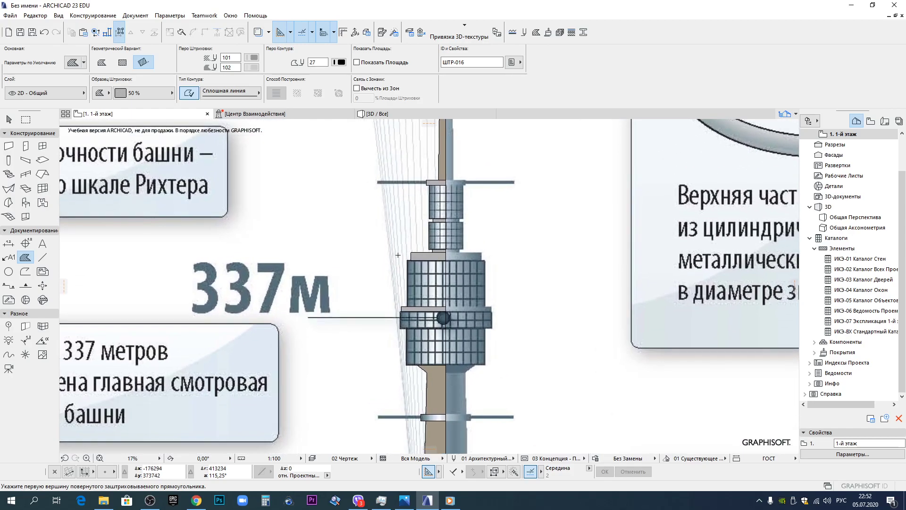
scroll(446, 230, down, 4)
scroll(556, 177, up, 5)
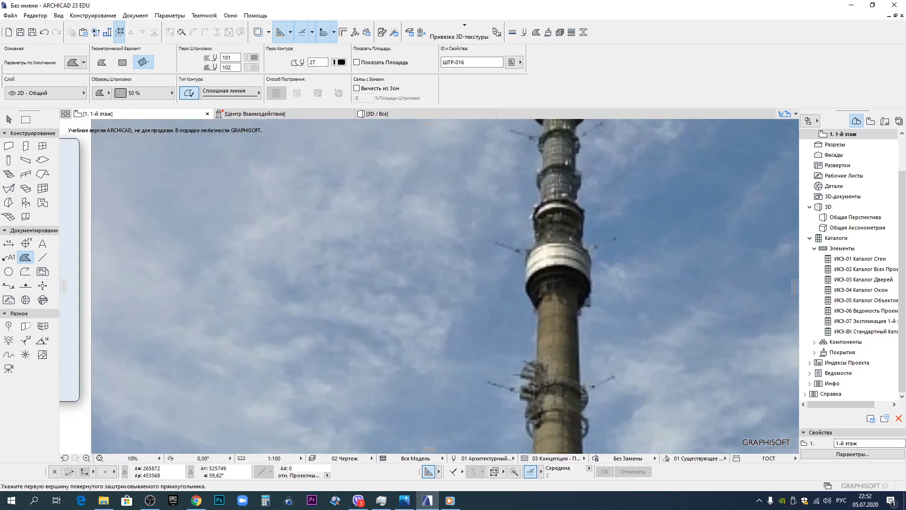
scroll(556, 162, down, 3)
middle_drag(545, 145, 521, 312)
scroll(521, 312, down, 1)
shift+scroll(539, 228, right, 10)
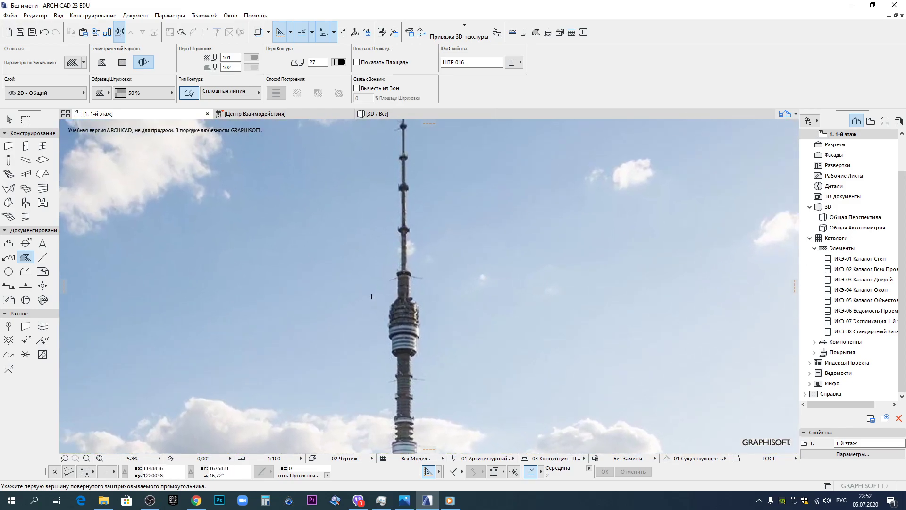
scroll(419, 157, up, 5)
scroll(393, 247, down, 4)
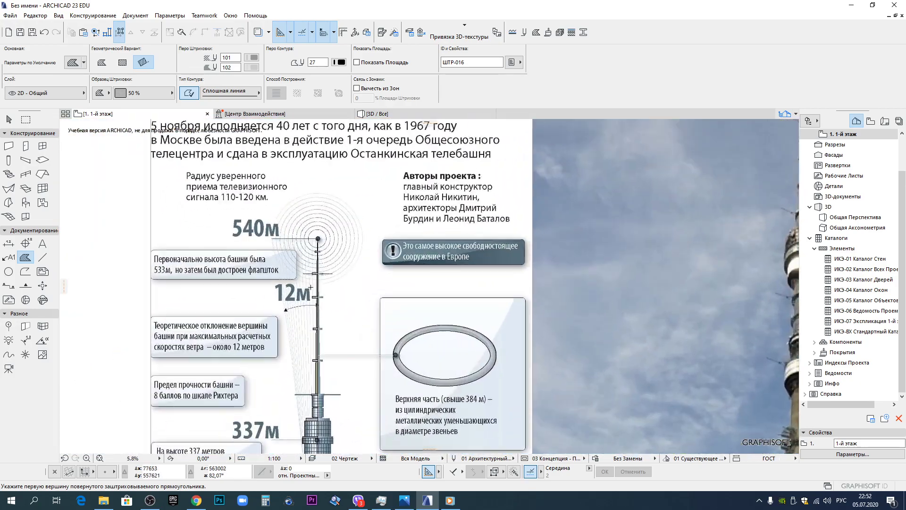
Lower the top edge of the antenna ring with side arms by 1000 mm and extend the shaft segment above down to it.
scroll(313, 276, up, 14)
key(Escape)
click(380, 270)
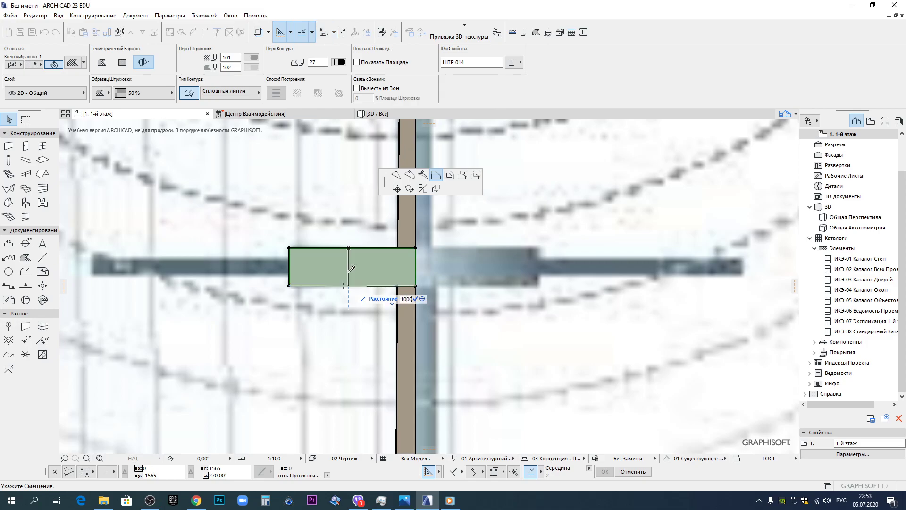
key(Return)
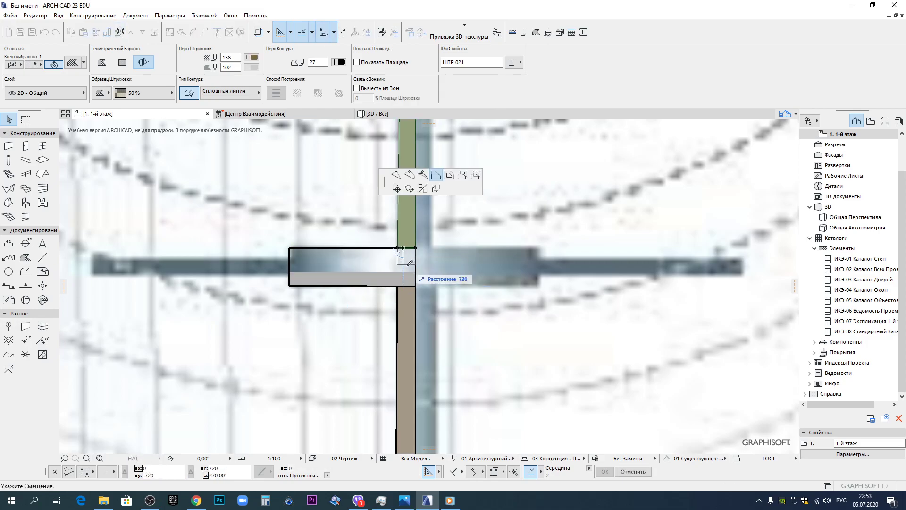
click(404, 271)
Lower the top edge of the antenna ring beside the 12 m label by 1000 mm and extend the shaft segment above to meet it.
scroll(404, 271, down, 5)
middle_drag(406, 335, 406, 202)
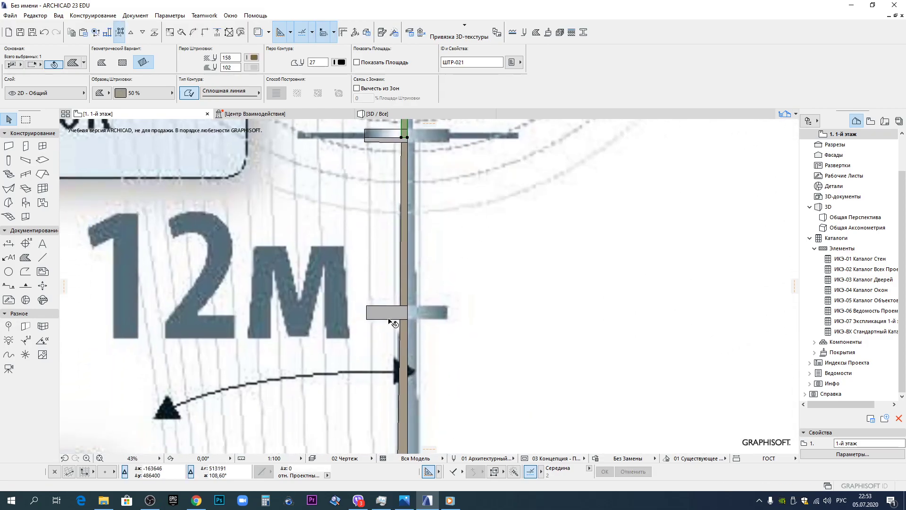
scroll(391, 313, up, 5)
click(387, 281)
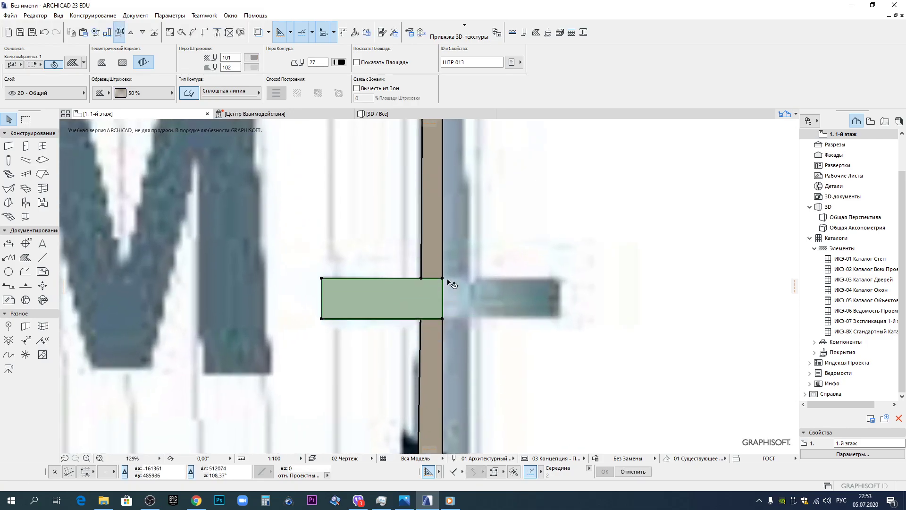
click(427, 280)
click(401, 279)
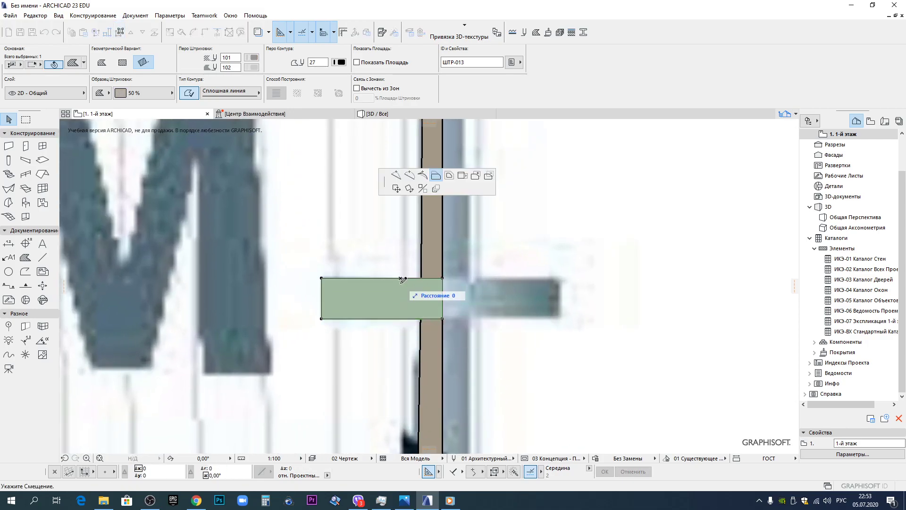
text(100)
key(Return)
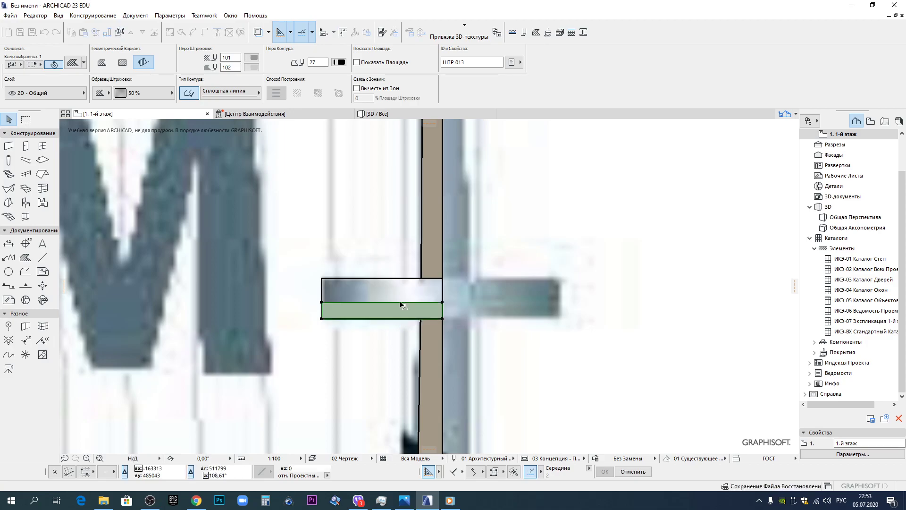
click(427, 279)
click(430, 302)
Move the extra vertex on the top edge of the next antenna ring down onto its corner at the tower axis.
middle_drag(447, 446, 453, 43)
scroll(429, 368, down, 2)
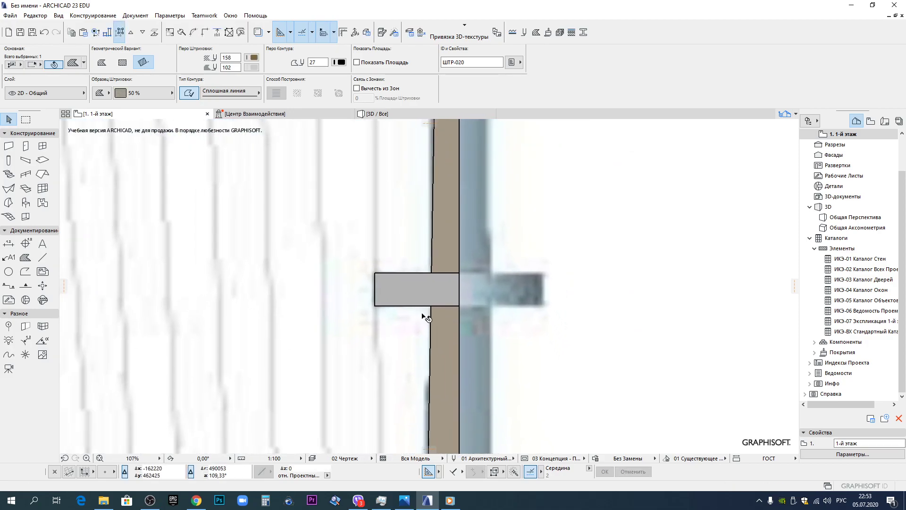
click(429, 273)
click(432, 273)
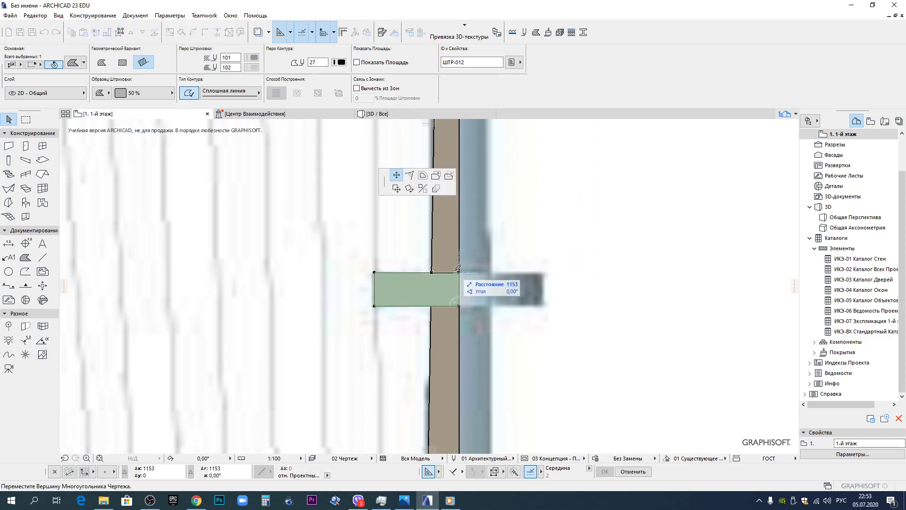
click(459, 272)
Offset this ring's top edge 1000 mm downward and stretch the shaft segment above it down to the lowered edge.
click(412, 272)
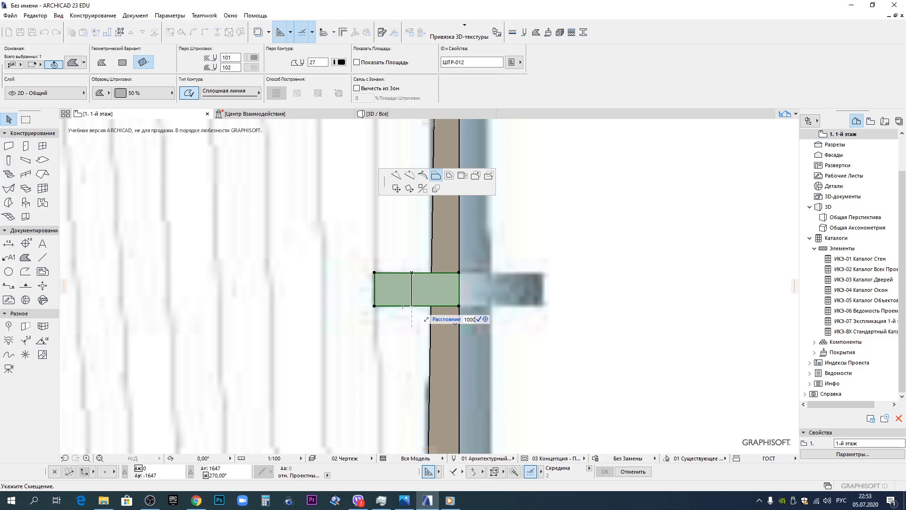
text(1000)
key(Return)
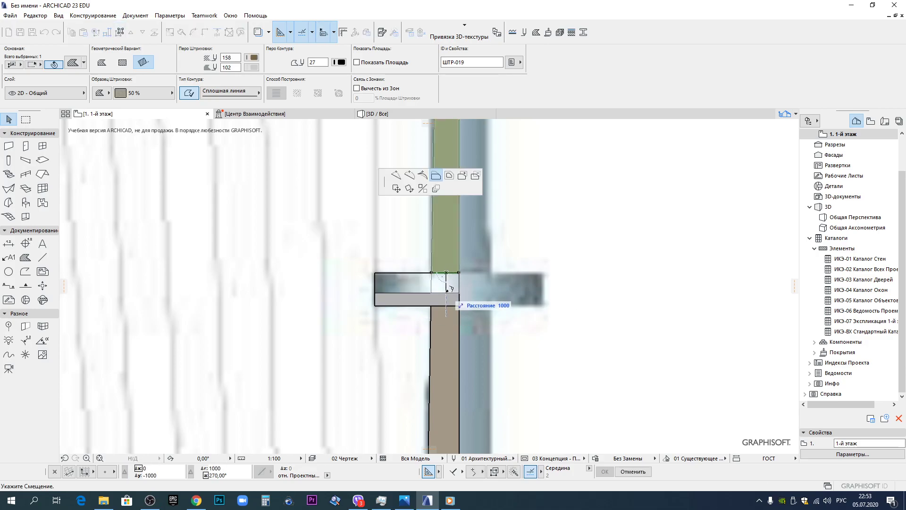
click(446, 293)
key(Escape)
Lower the top edge of the next antenna ring down by about 1000 mm and extend the shaft segment above to meet it.
scroll(455, 304, down, 5)
middle_drag(464, 357, 453, 186)
scroll(450, 322, up, 5)
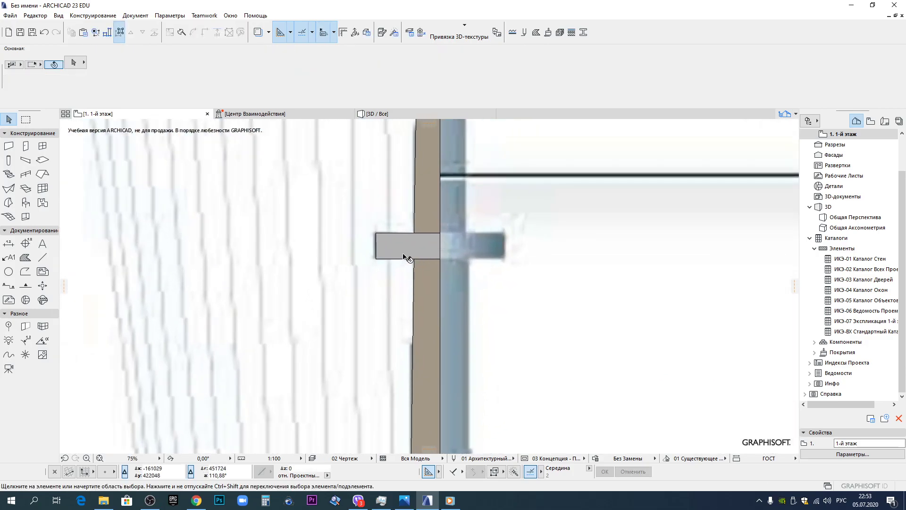
click(393, 233)
click(393, 233)
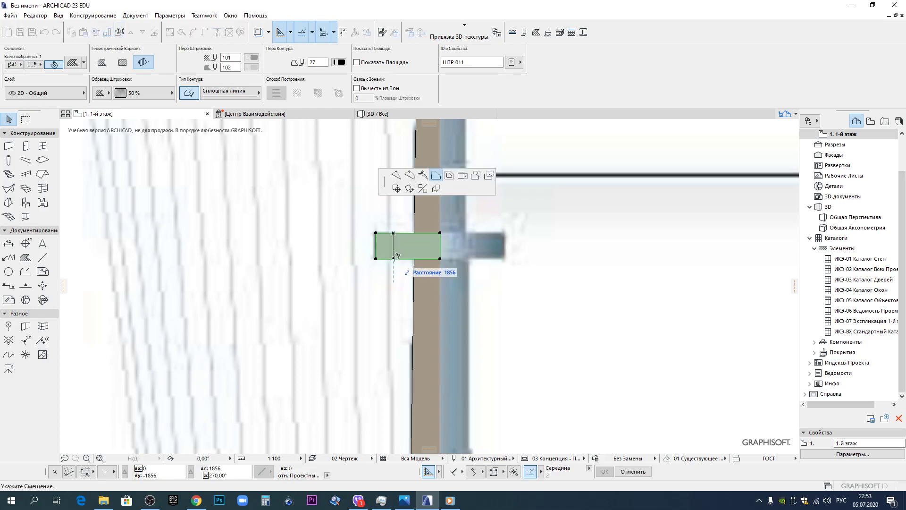
click(396, 244)
scroll(422, 238, up, 3)
click(445, 231)
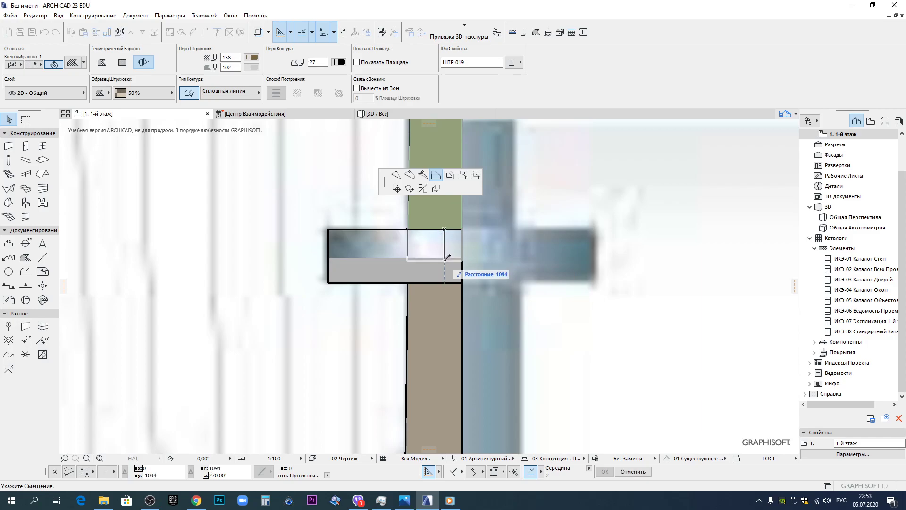
click(448, 257)
key(Escape)
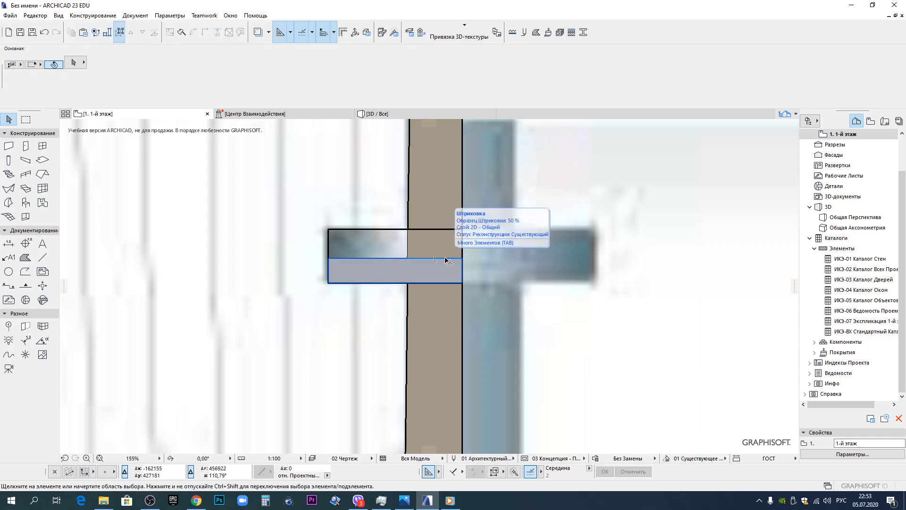
Examine the remaining rings and decks down the tower's half-profile against the reference photo.
scroll(445, 259, down, 4)
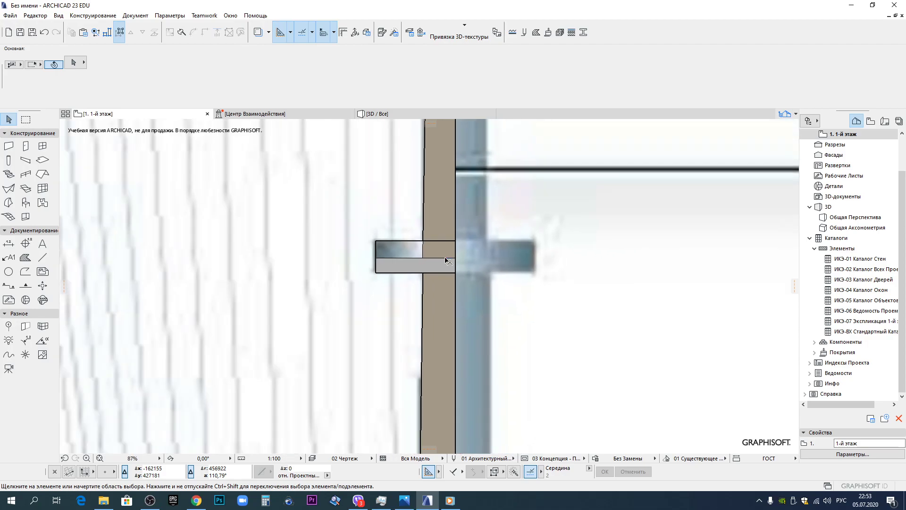
scroll(338, 262, down, 10)
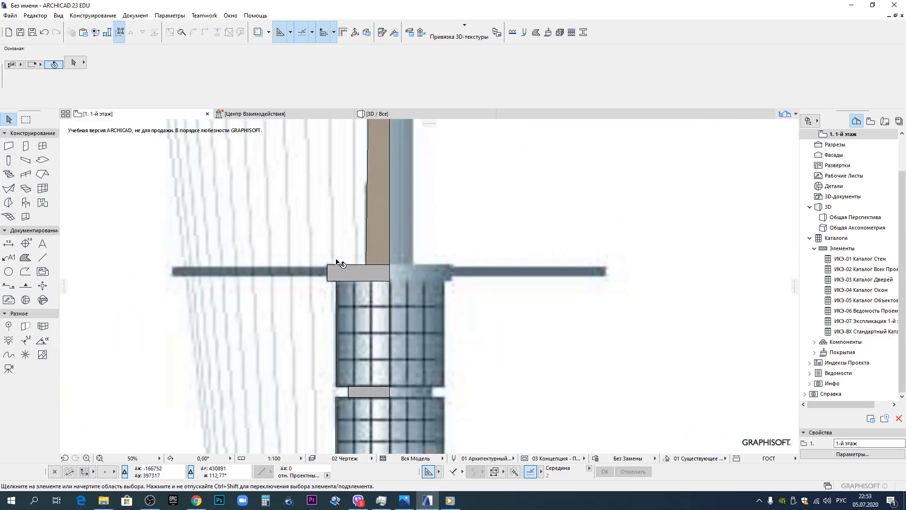
scroll(688, 289, down, 5)
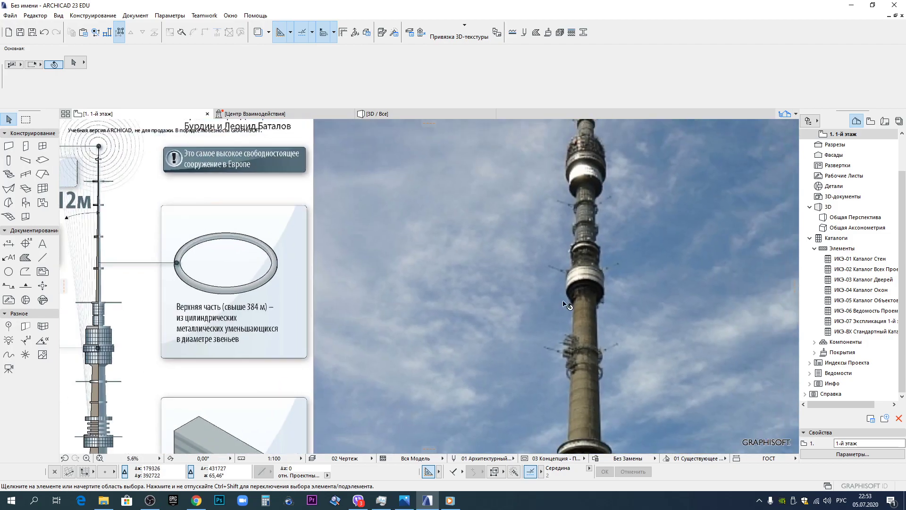
middle_drag(403, 306, 430, 226)
middle_drag(604, 278, 598, 230)
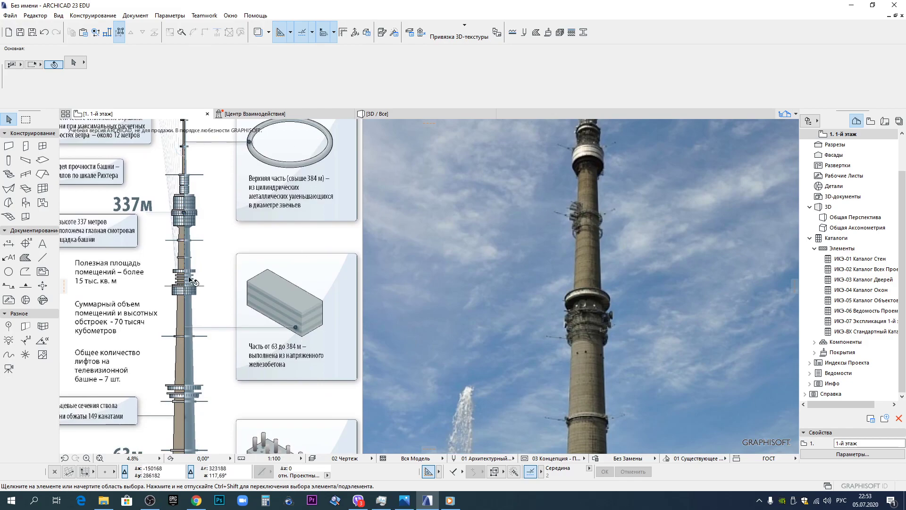
scroll(142, 337, up, 13)
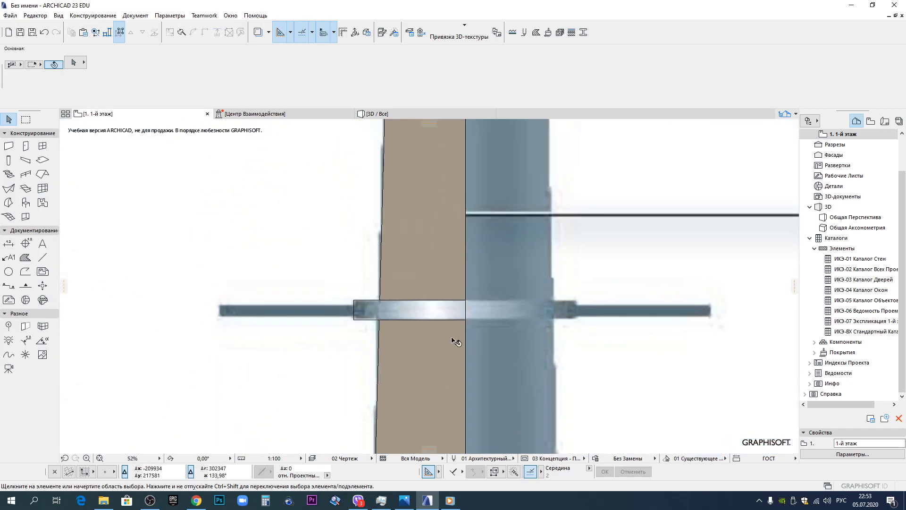
scroll(465, 336, down, 7)
middle_drag(471, 201, 459, 258)
scroll(454, 226, up, 5)
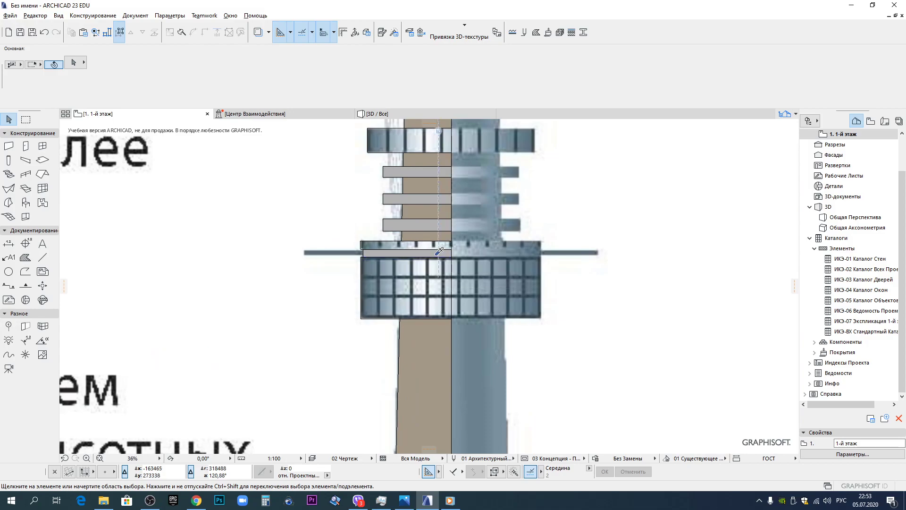
Copy the grey fill settings from the deck's ring band and fill the empty ring with side arms below that deck.
alt+click(439, 248)
scroll(409, 257, down, 6)
scroll(411, 312, up, 6)
scroll(412, 312, up, 6)
click(430, 415)
middle_drag(453, 352, 473, 193)
key(Escape)
Lower the top edge of this side-arm ring by about 1000 mm and extend the shaft segment above down to it.
click(452, 282)
click(455, 252)
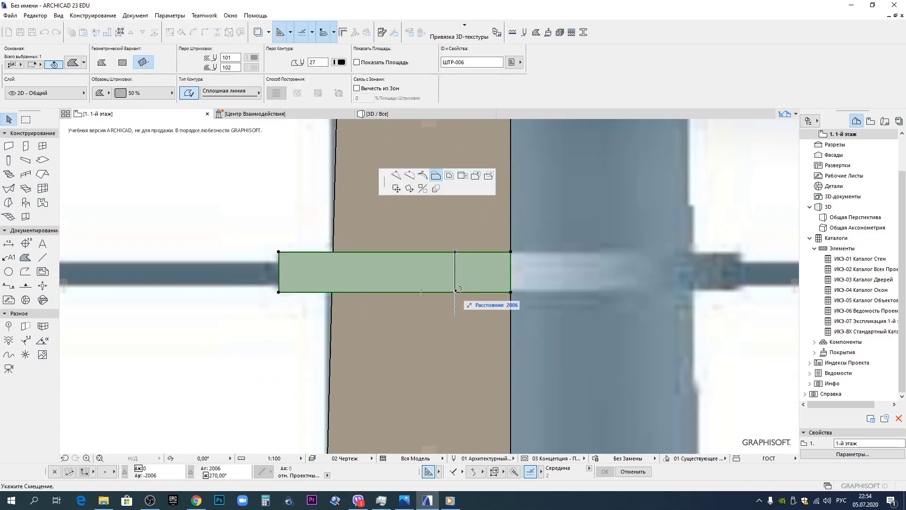
key(Return)
click(461, 236)
click(461, 252)
click(544, 295)
key(Escape)
Pick up the ring's fill settings and set the default fill's foreground pen to 81 and background pen to 61.
scroll(455, 307, down, 10)
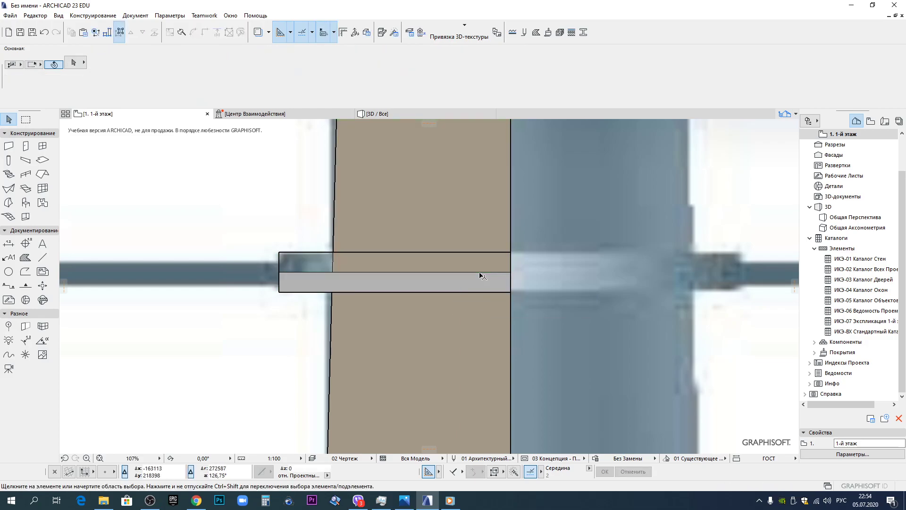
middle_drag(593, 323, 403, 284)
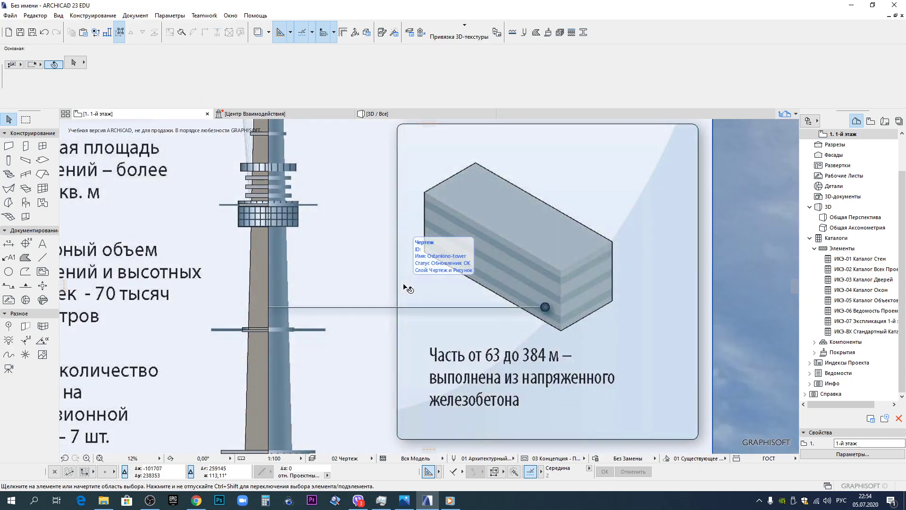
middle_drag(483, 286, 167, 275)
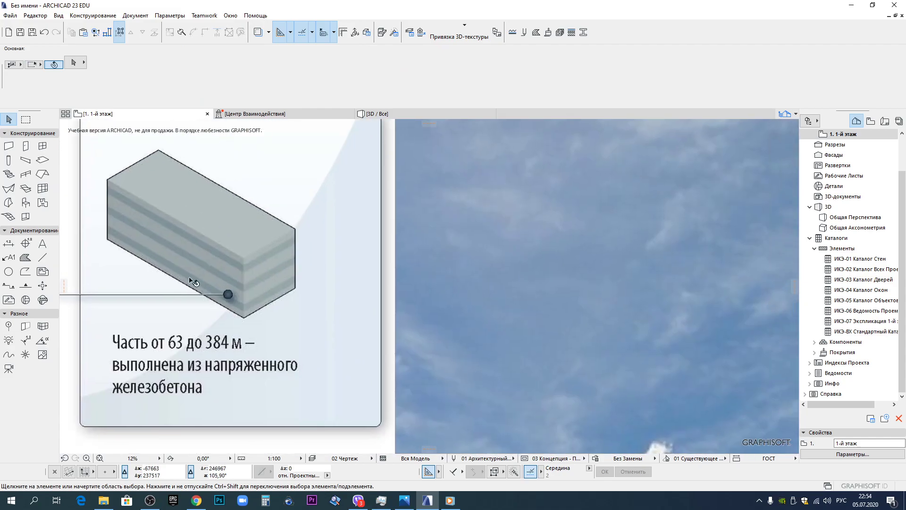
middle_drag(75, 357, 376, 318)
scroll(265, 259, up, 12)
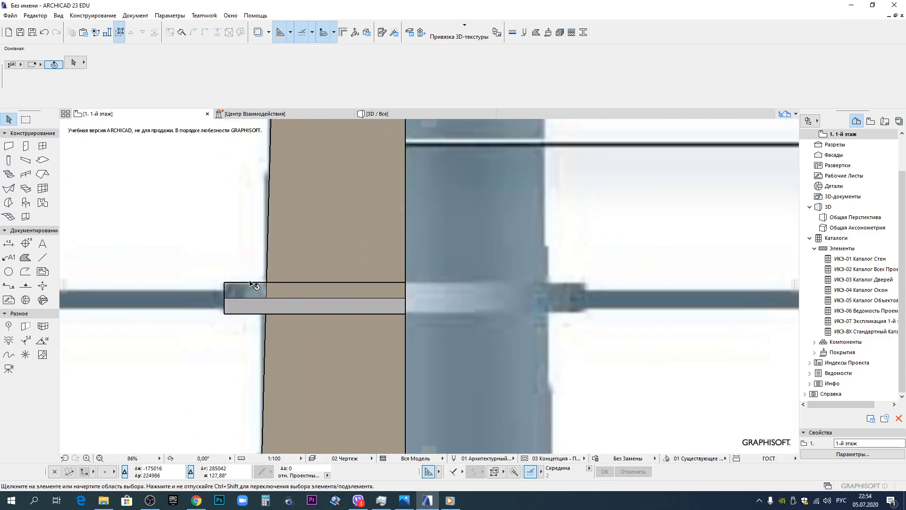
scroll(311, 253, down, 4)
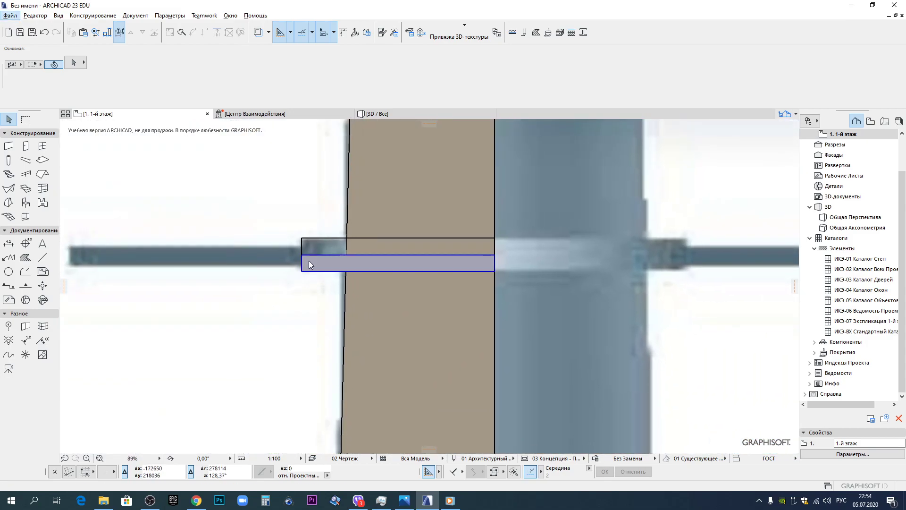
alt+click(328, 263)
scroll(307, 255, up, 7)
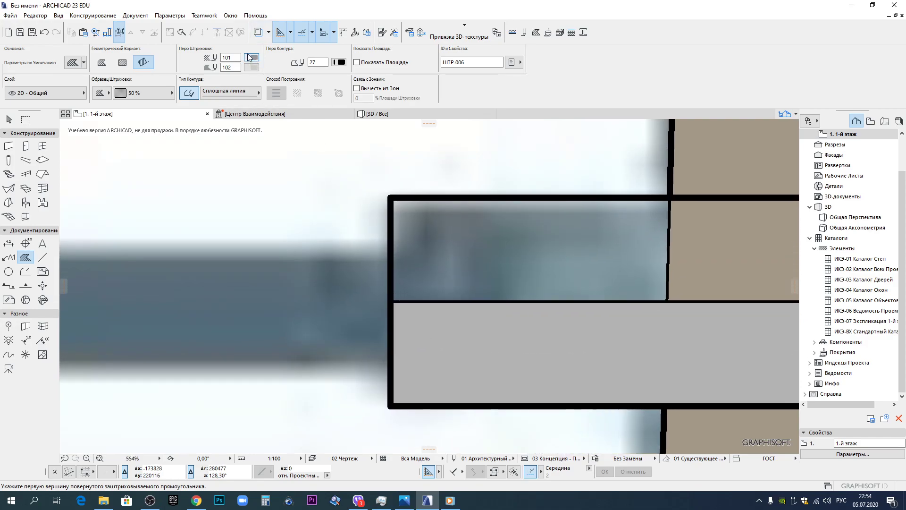
click(252, 68)
click(263, 93)
click(252, 57)
click(264, 90)
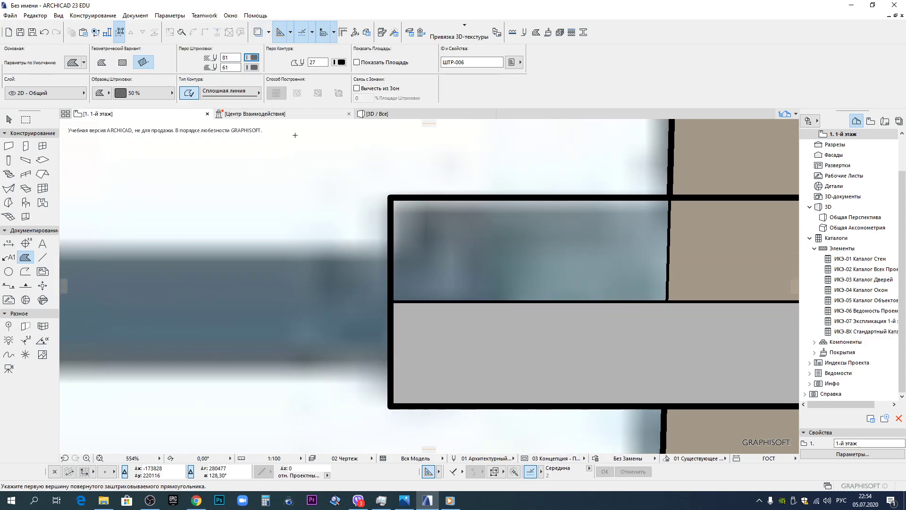
Draw a circle of about 50 mm radius with pen 1 just above the lowered ring's outer corner.
click(8, 271)
scroll(386, 279, up, 3)
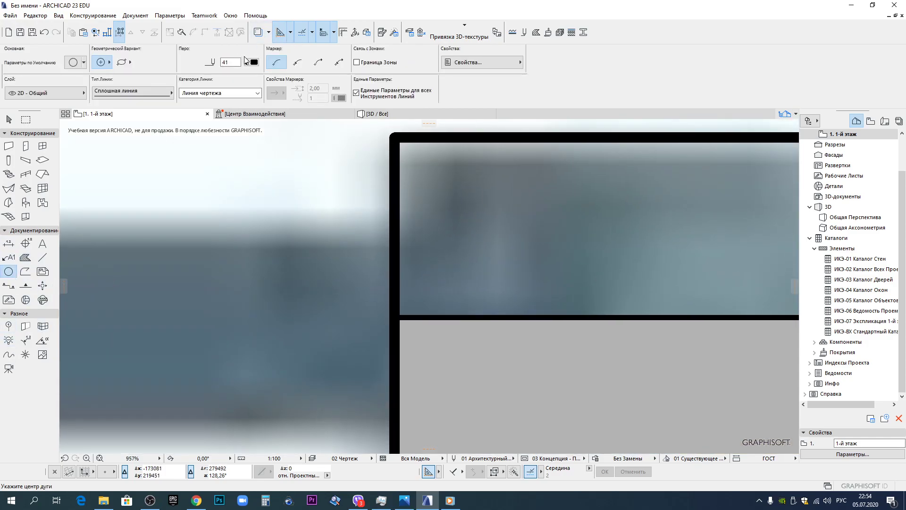
click(254, 62)
click(248, 52)
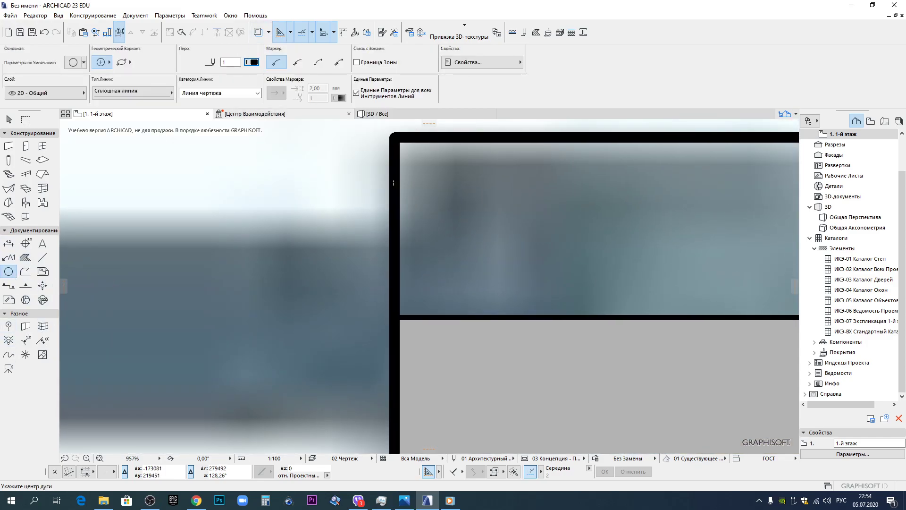
click(423, 286)
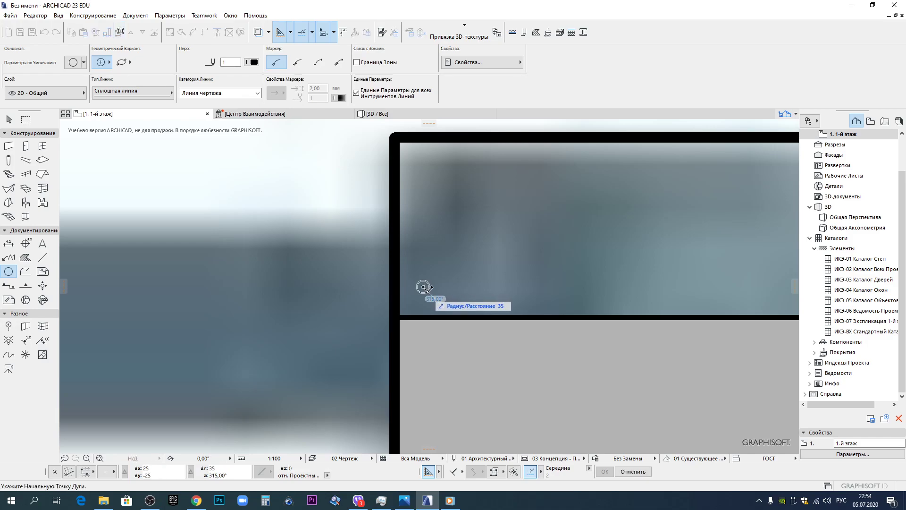
key(Return)
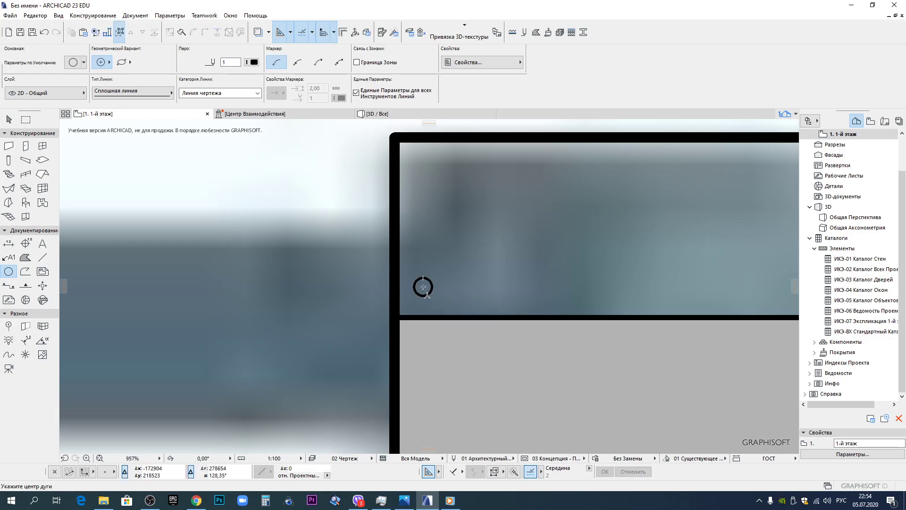
Move the circle down onto the ring's top edge and raise it about 100 mm above that edge.
key(Escape)
click(423, 296)
key(ctrl+d)
click(423, 295)
click(423, 317)
key(ctrl+d)
click(423, 317)
click(423, 299)
Place four copies of the circle straight above it at distances of 200, 400, 600 and 800 mm.
key(ctrl+d)
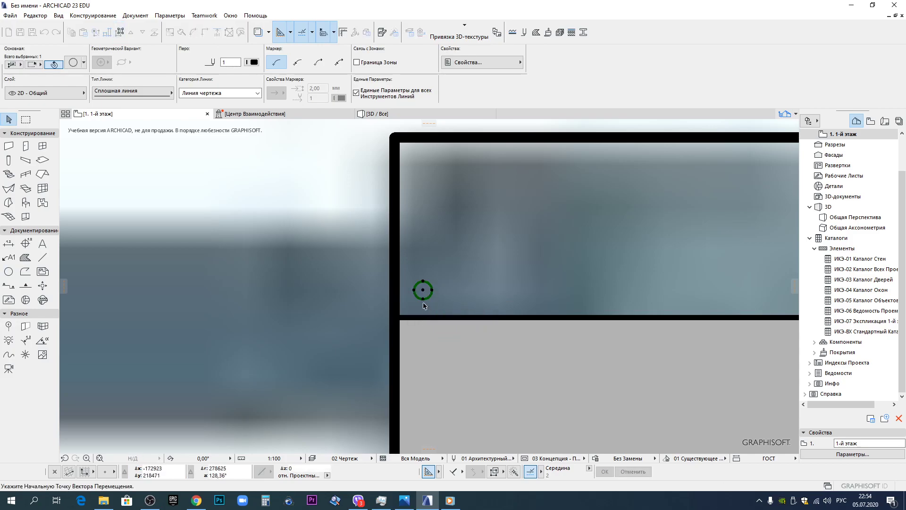
click(423, 299)
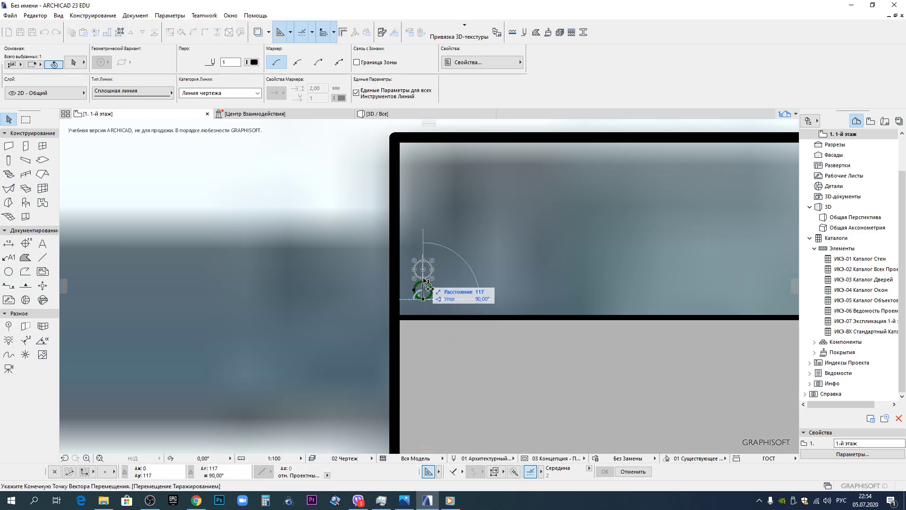
text(200)
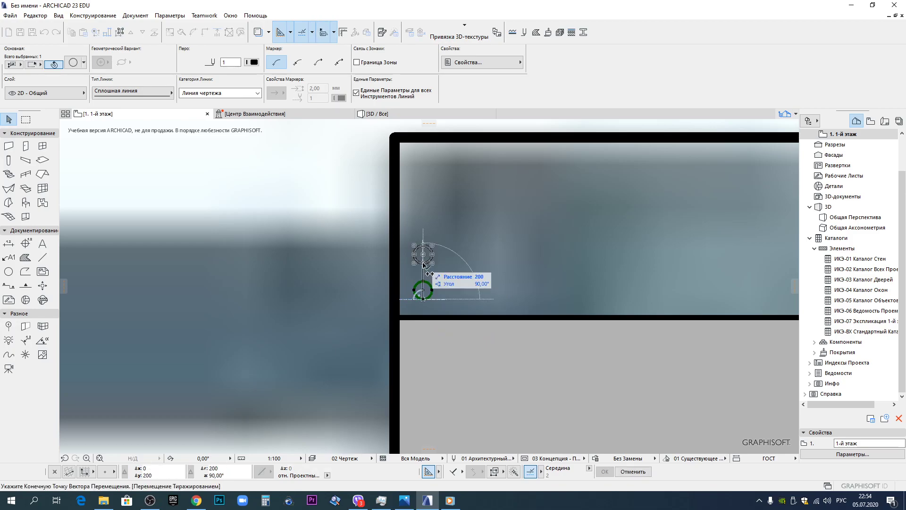
text(0)
key(Return)
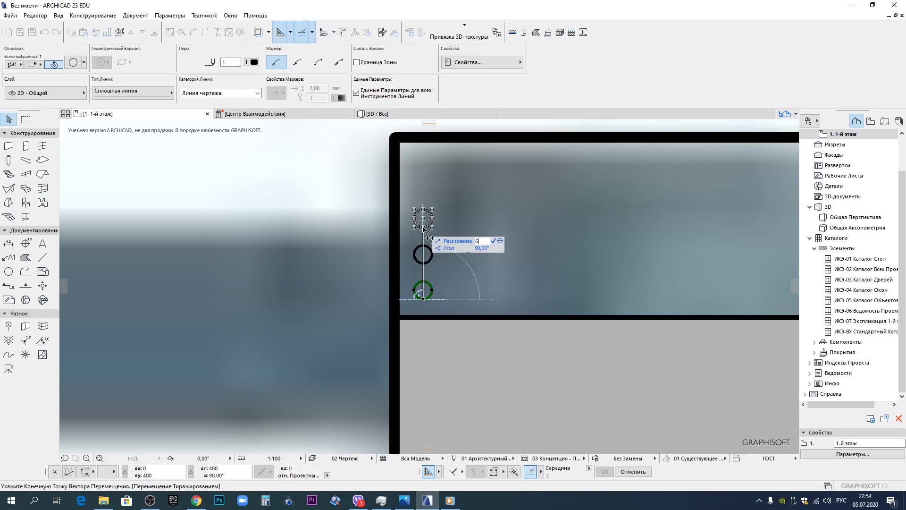
text(600)
key(Return)
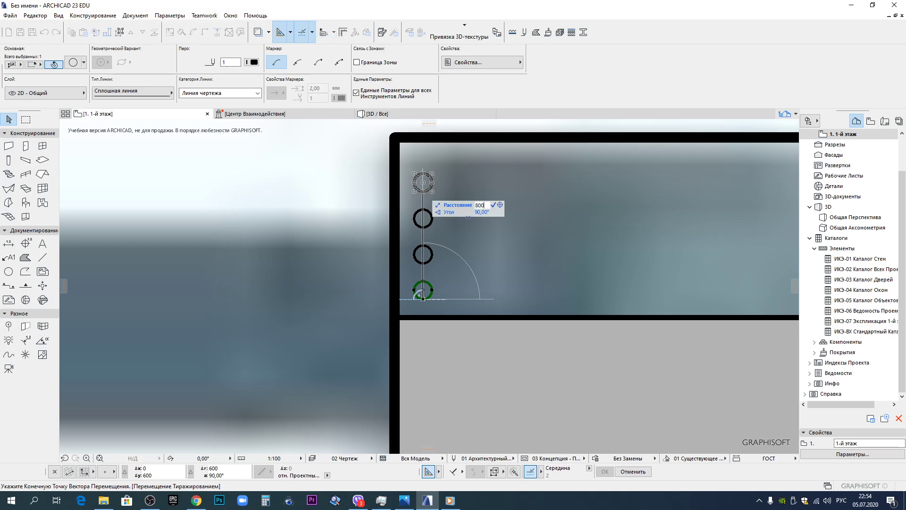
text(800)
key(Return)
Delete the leftover outline along the ring's original top edge, above the column of circles.
key(Escape)
scroll(511, 168, down, 3)
middle_drag(512, 168, 353, 288)
click(361, 276)
key(Delete)
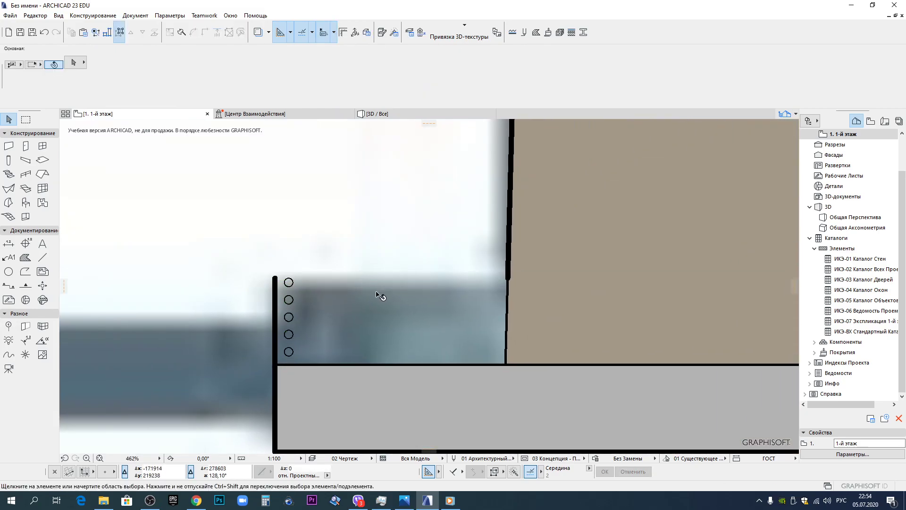
scroll(377, 295, up, 1)
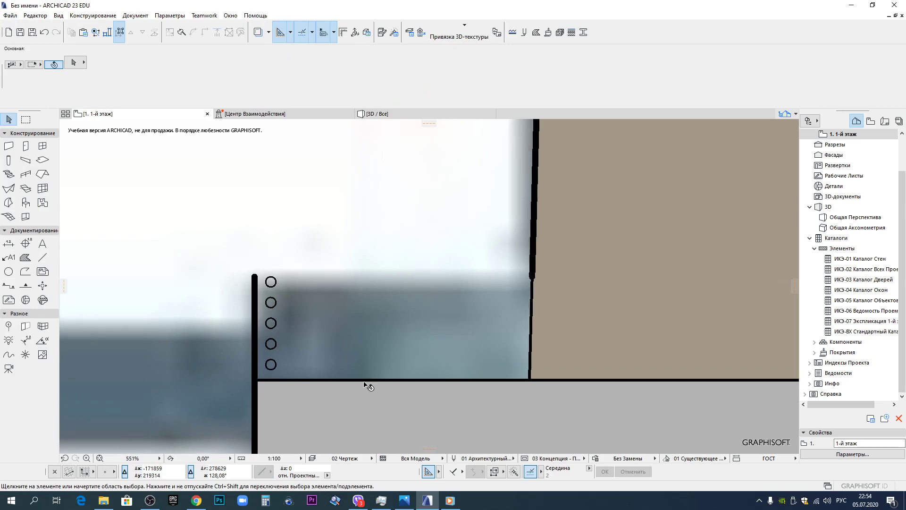
Fill each of the five railing circles with the dark fill using pens 81 and 61.
click(25, 257)
scroll(304, 340, up, 6)
click(300, 295)
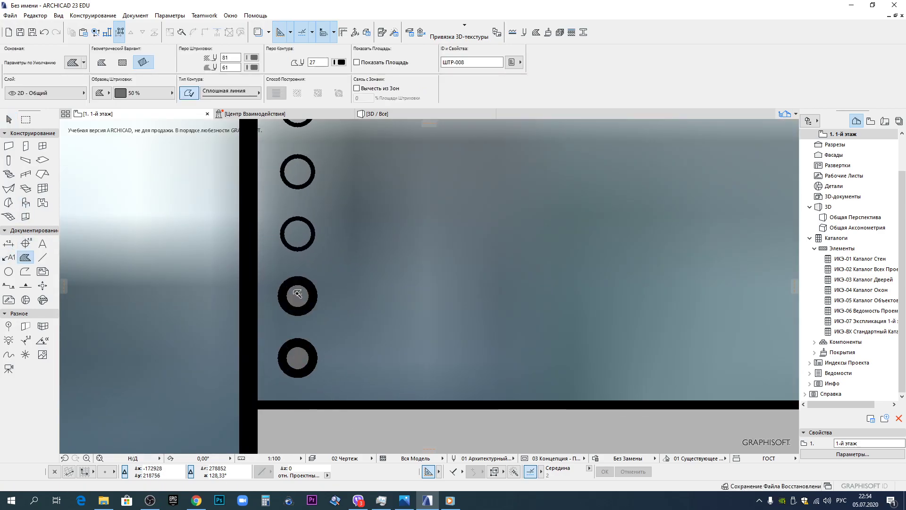
scroll(348, 375, down, 4)
scroll(321, 293, up, 3)
click(325, 265)
scroll(333, 221, down, 15)
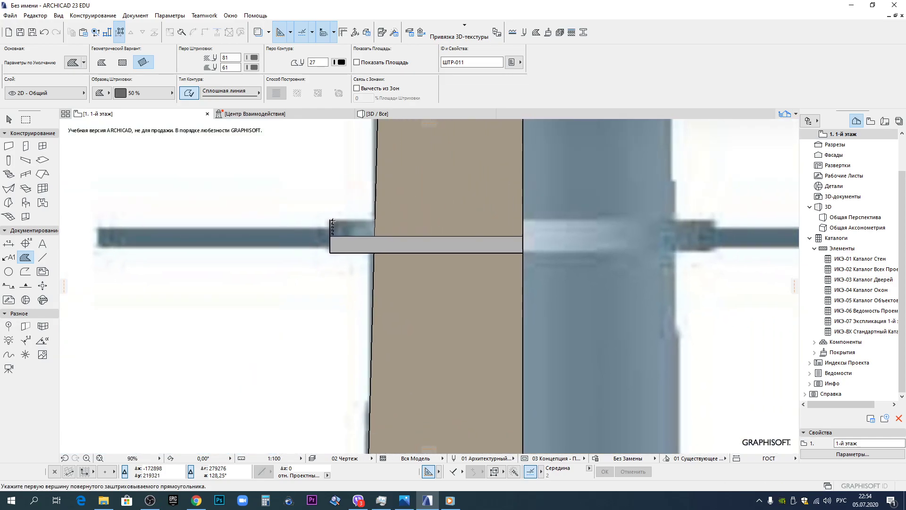
scroll(333, 221, up, 10)
key(Escape)
Copy the column of five filled railing circles from its ring's outer top corner onto the three stacked rings above.
click(322, 202)
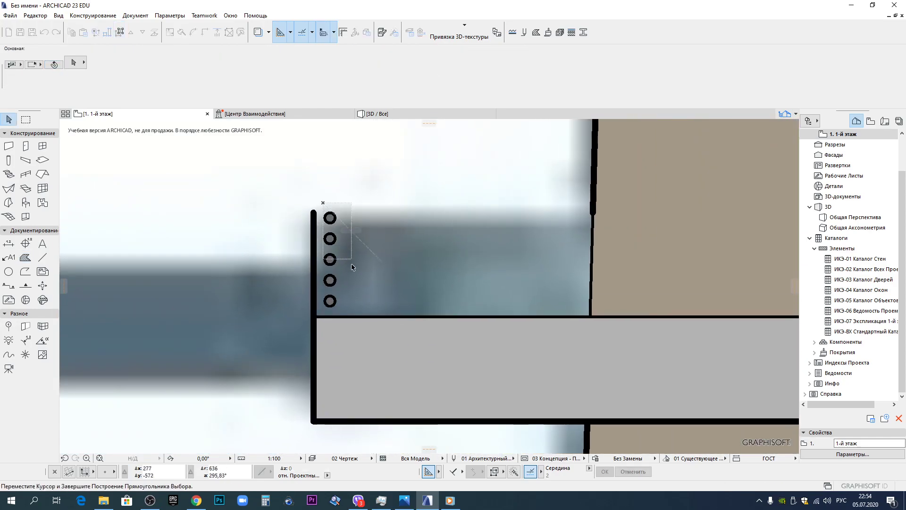
click(348, 305)
key(ctrl+d)
key(ctrl+alt)
click(314, 317)
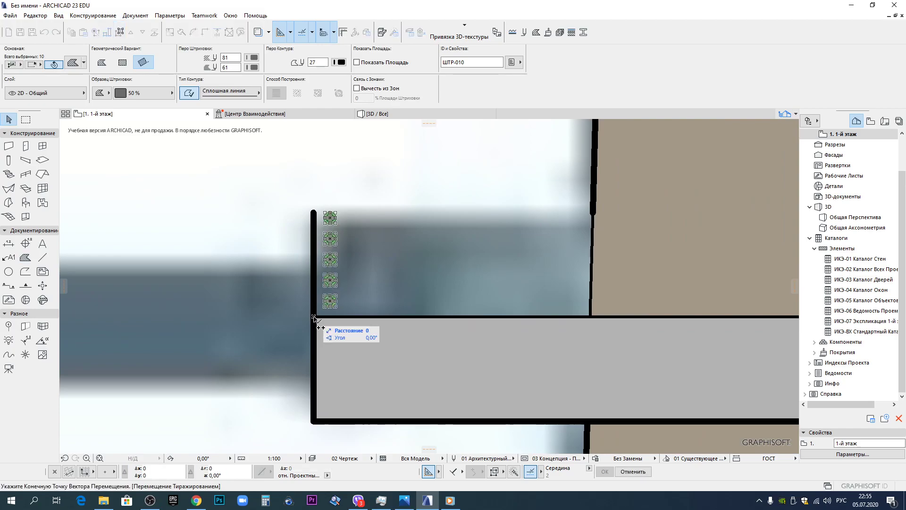
scroll(389, 316, down, 15)
middle_drag(444, 242, 430, 360)
middle_drag(417, 182, 385, 353)
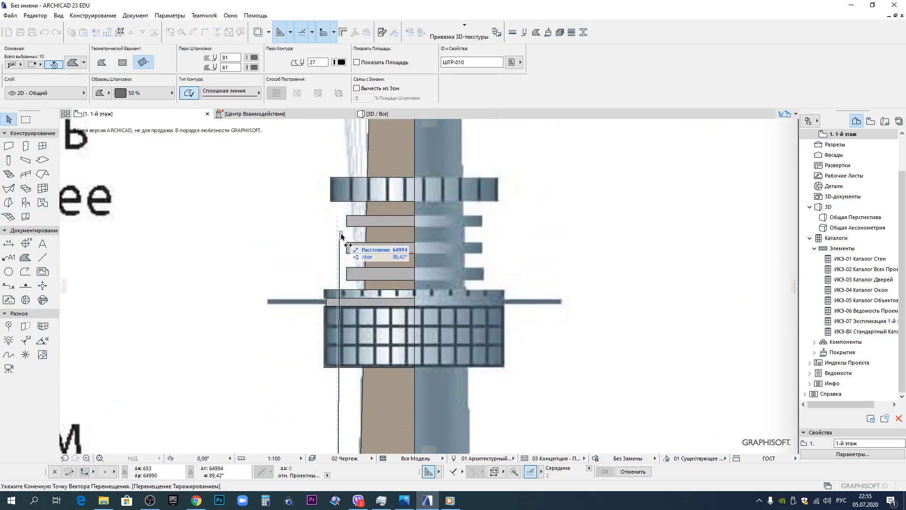
scroll(326, 337, up, 6)
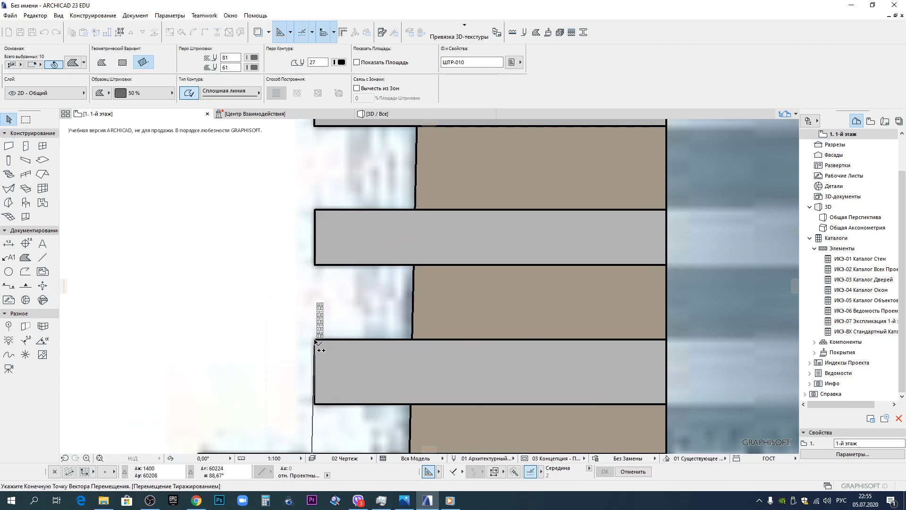
click(315, 211)
middle_drag(332, 163, 352, 294)
click(334, 203)
Place further copies of the railing column on the outer top corners of the rings around the glazed decks.
scroll(334, 205, down, 5)
middle_drag(350, 198, 350, 370)
middle_drag(384, 207, 366, 336)
scroll(347, 303, up, 4)
click(316, 287)
scroll(339, 322, down, 5)
middle_drag(350, 196, 356, 294)
middle_drag(343, 134, 346, 328)
scroll(346, 295, up, 3)
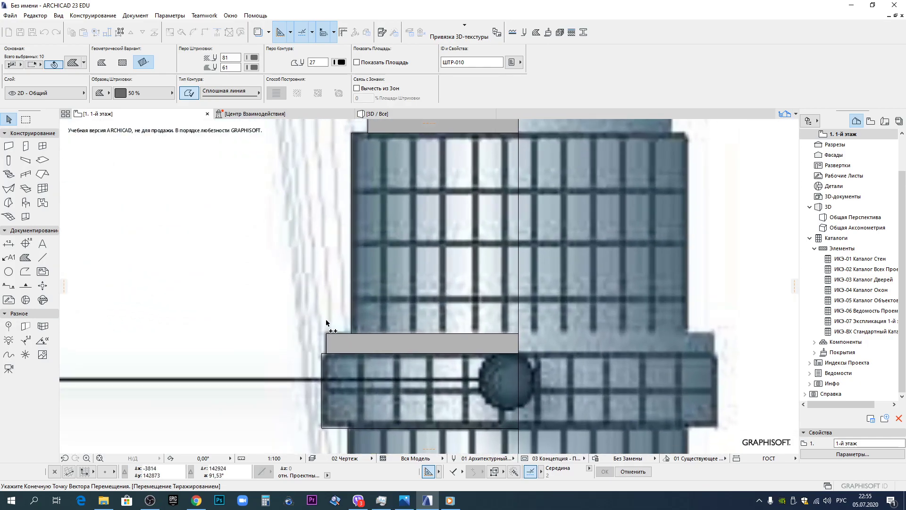
scroll(333, 321, down, 3)
scroll(376, 214, up, 5)
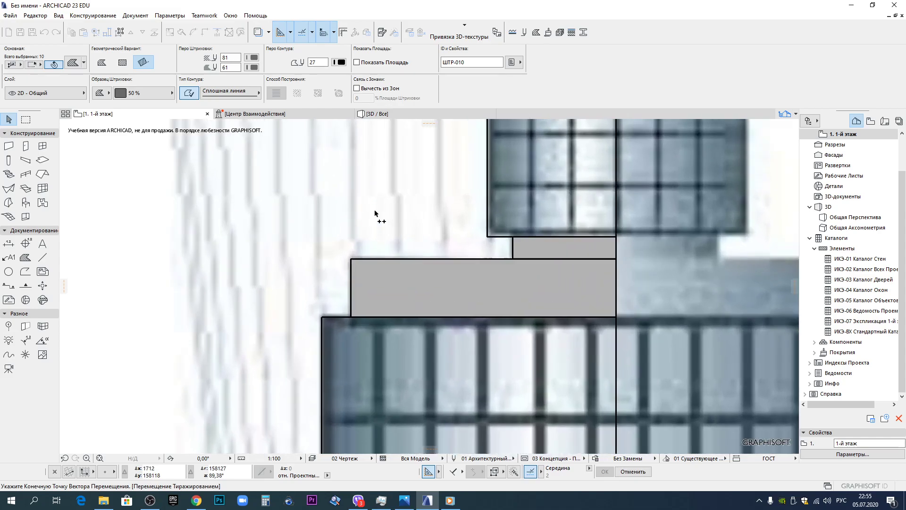
scroll(341, 280, down, 4)
scroll(389, 263, up, 4)
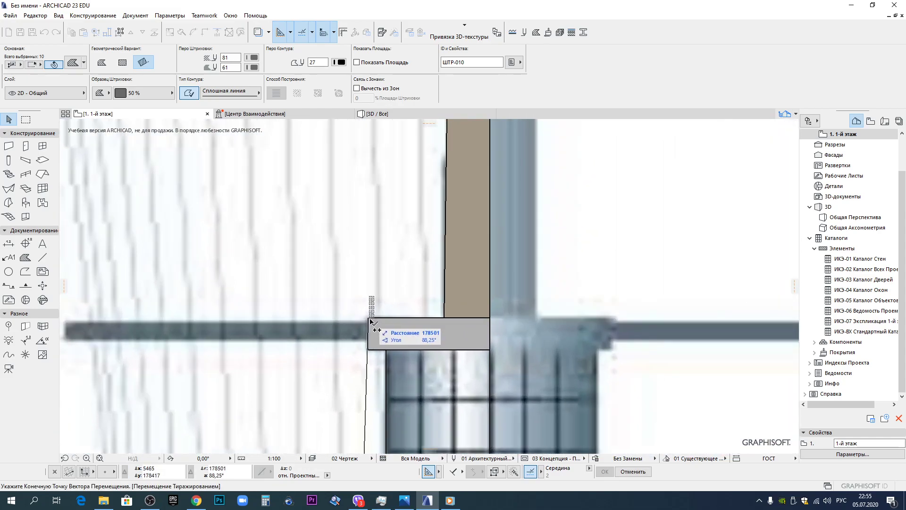
Place railing column copies on each ring along the shaft above the glazed decks, up to the topmost ring.
scroll(370, 325, down, 3)
scroll(367, 339, up, 4)
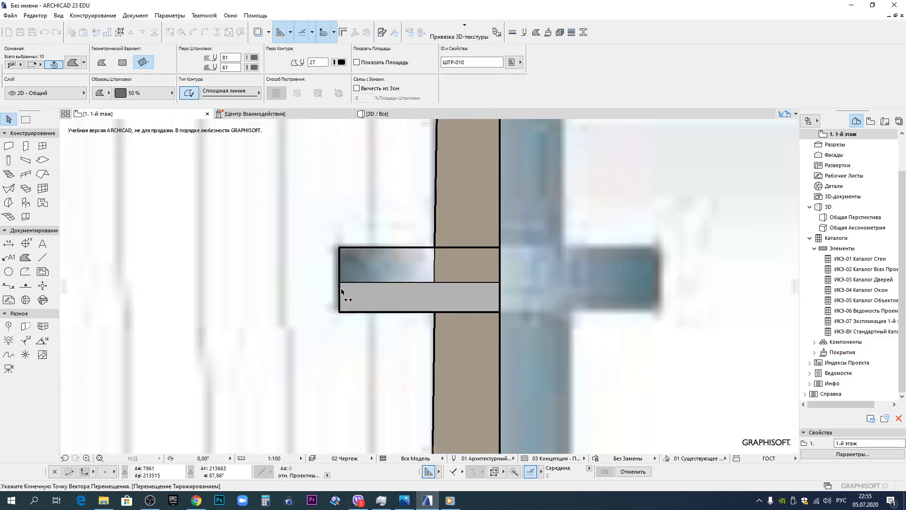
scroll(370, 317, down, 4)
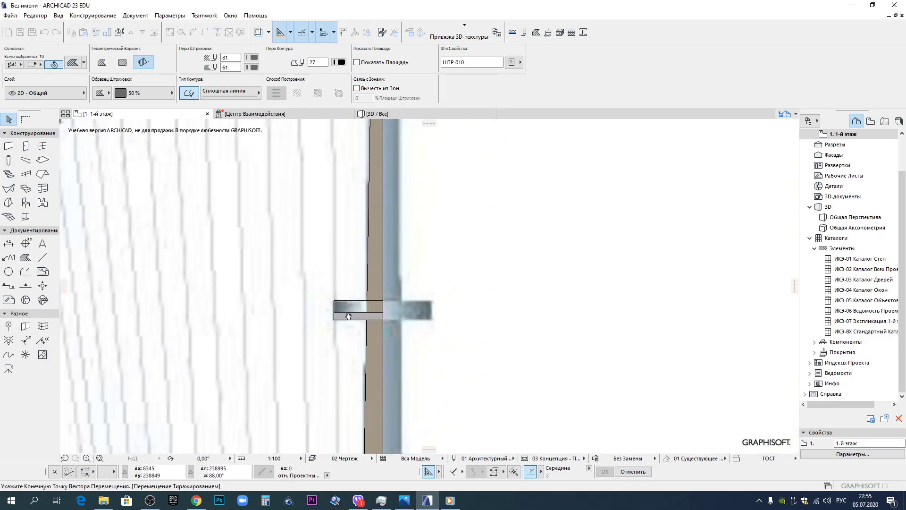
scroll(348, 300, up, 6)
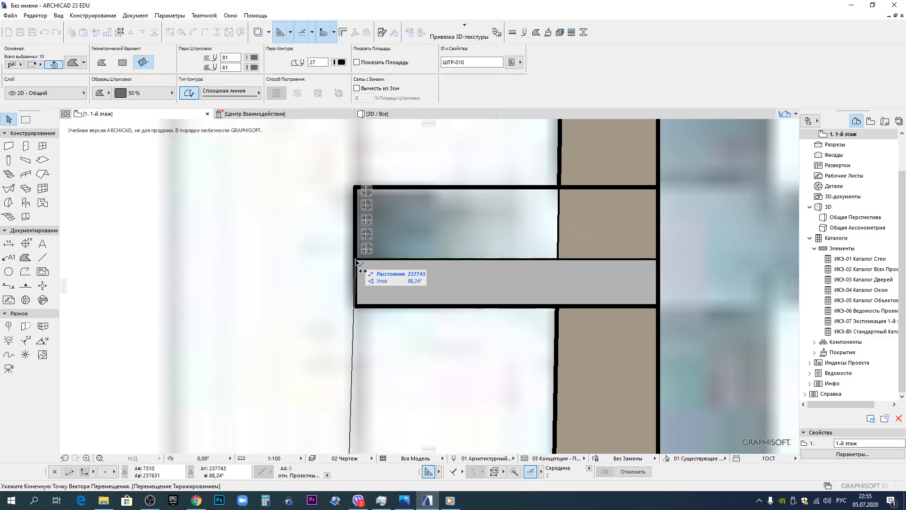
scroll(378, 154, down, 4)
scroll(360, 194, up, 5)
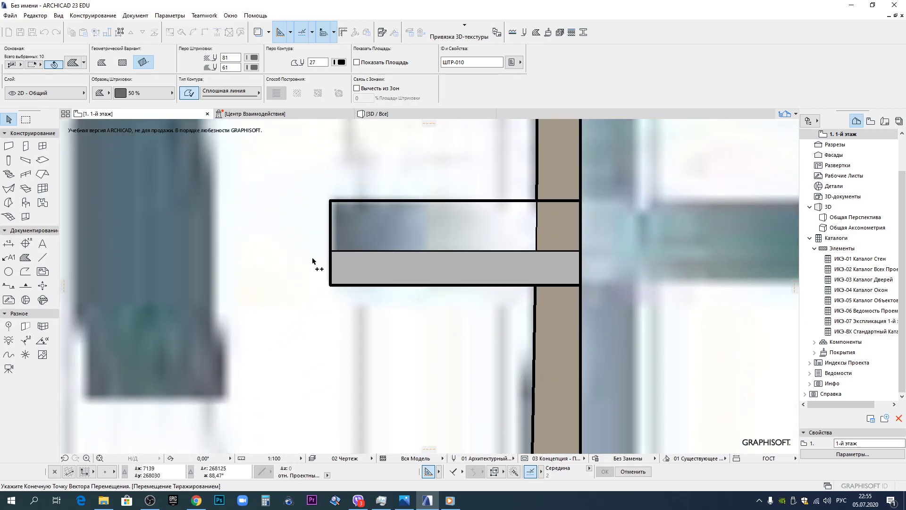
scroll(330, 251, down, 4)
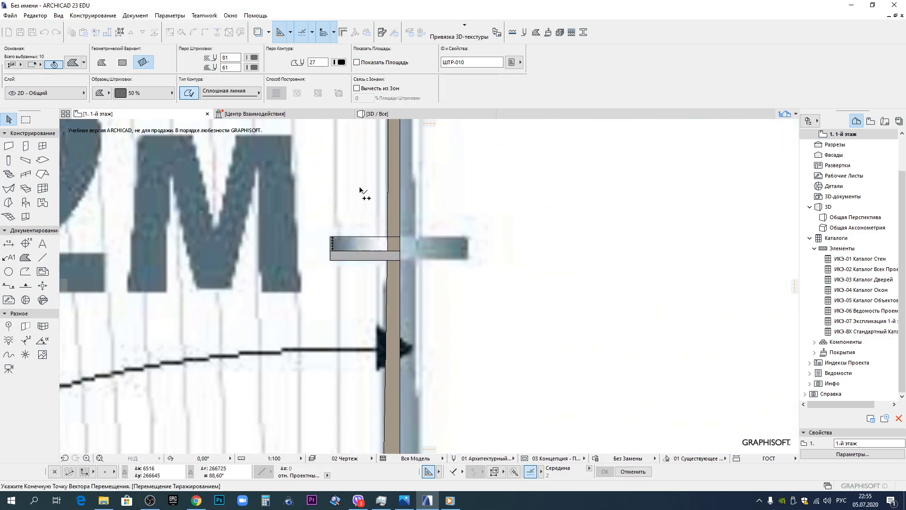
scroll(333, 297, up, 4)
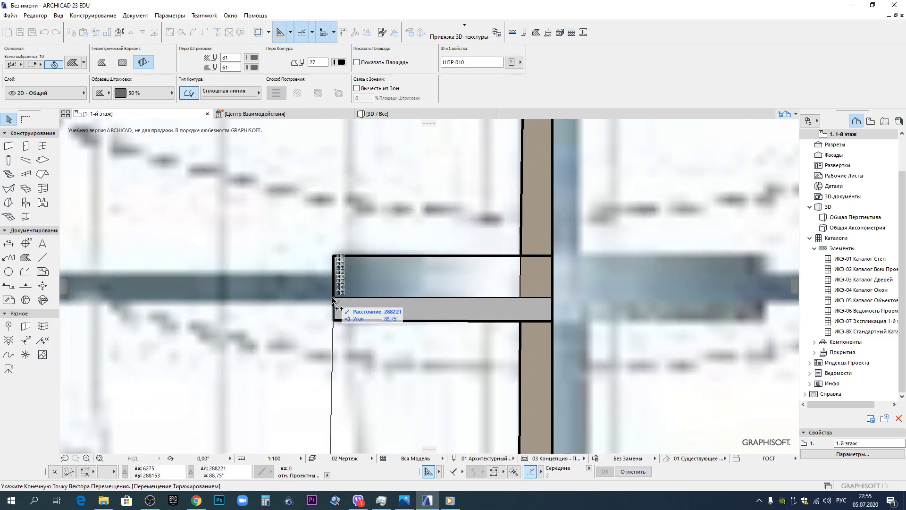
scroll(349, 302, down, 4)
scroll(373, 309, up, 3)
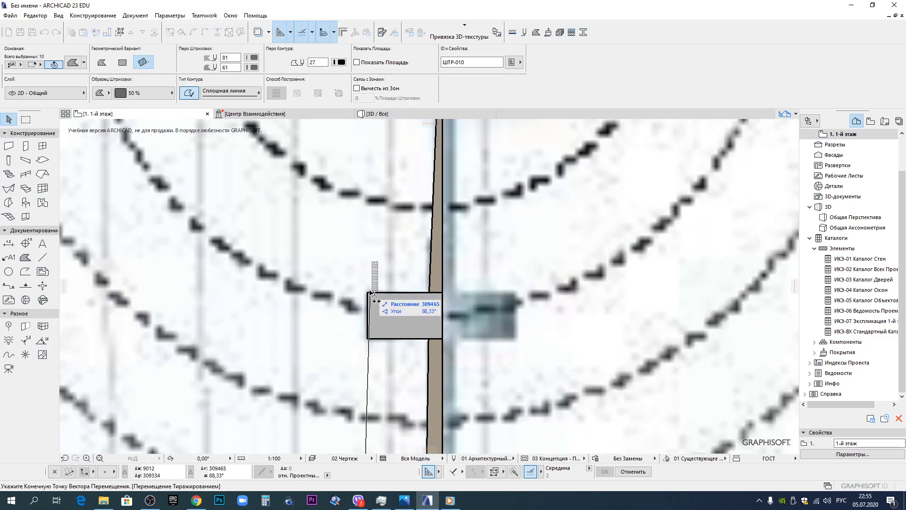
click(372, 293)
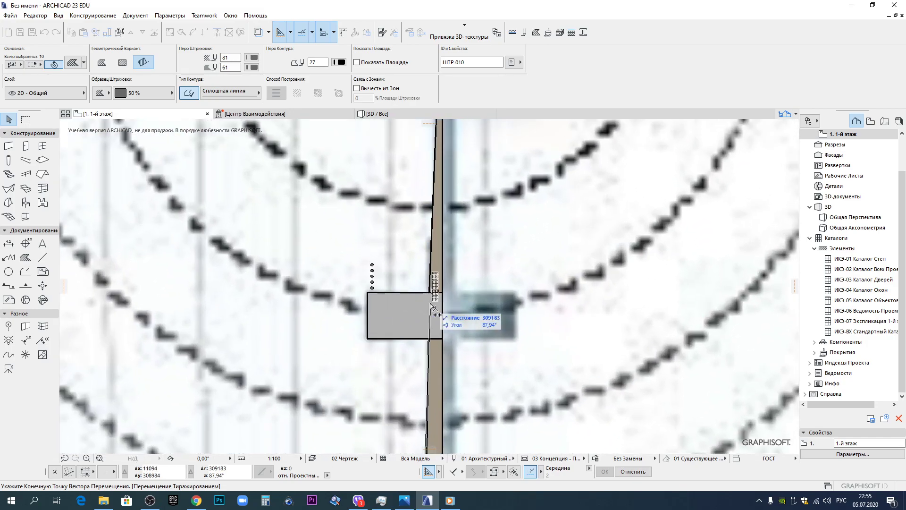
Lower the topmost ring's top edge by 1000 mm and extend the shaft fill above it down to the new edge.
click(399, 292)
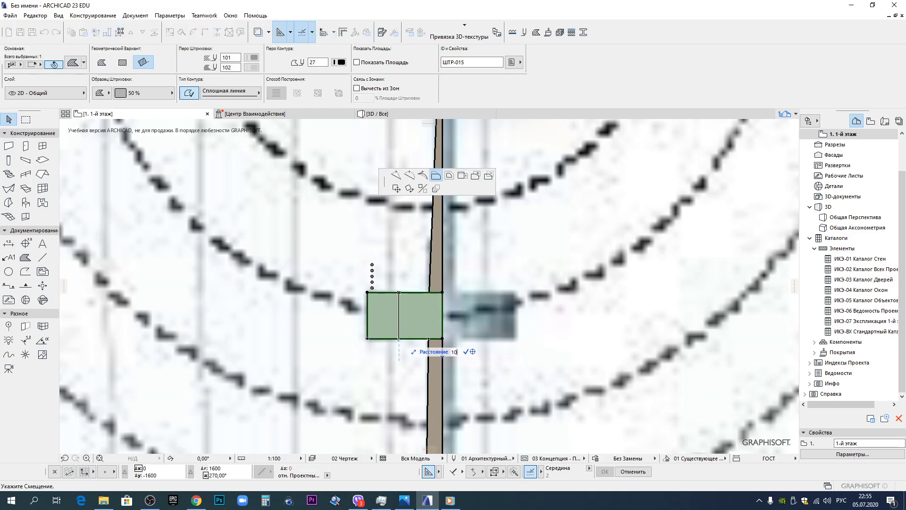
key(Return)
scroll(394, 293, up, 5)
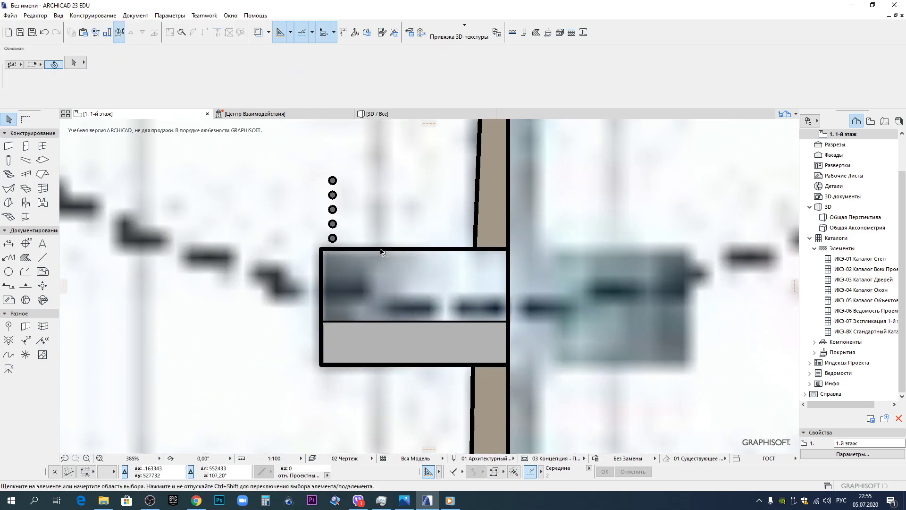
click(487, 233)
click(490, 248)
click(494, 322)
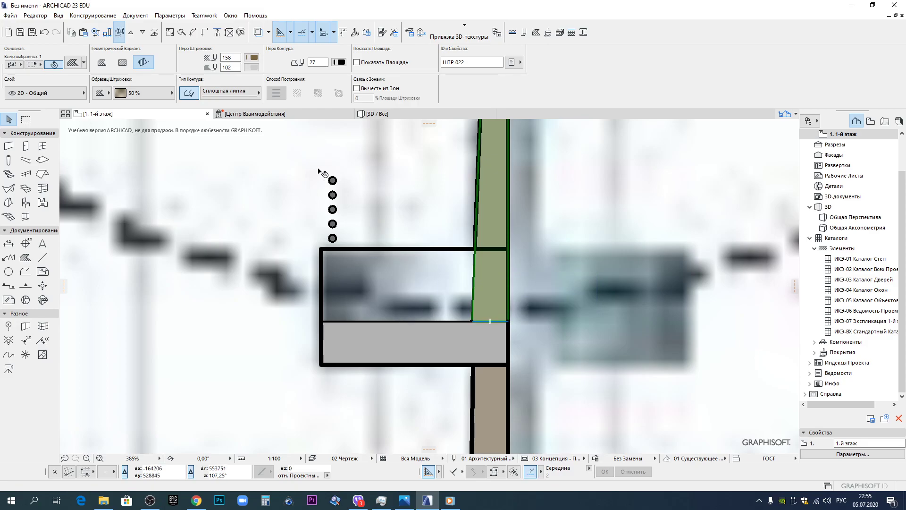
click(383, 182)
middle_drag(329, 166, 380, 267)
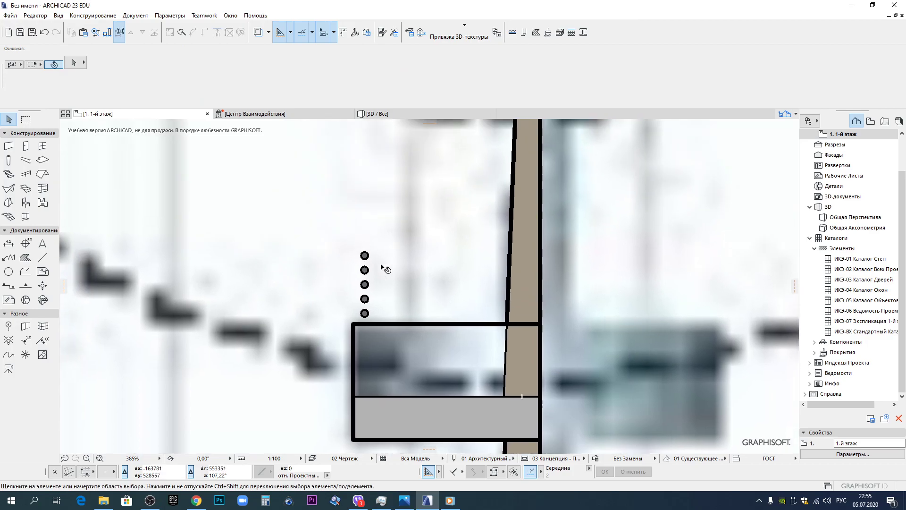
click(365, 255)
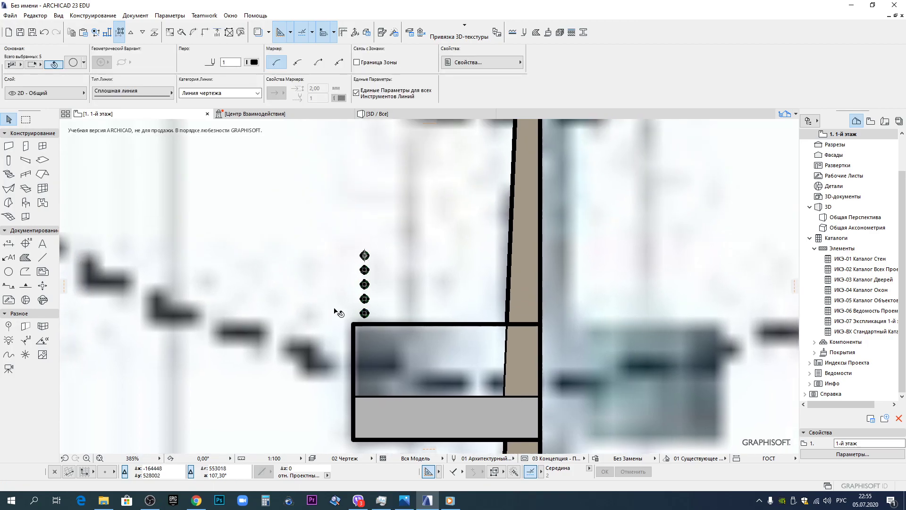
click(378, 302)
scroll(365, 313, up, 1)
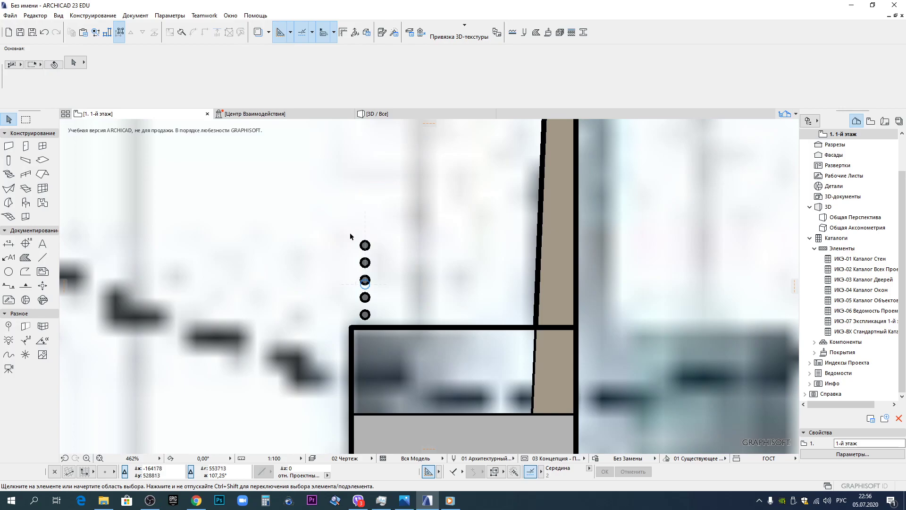
click(349, 234)
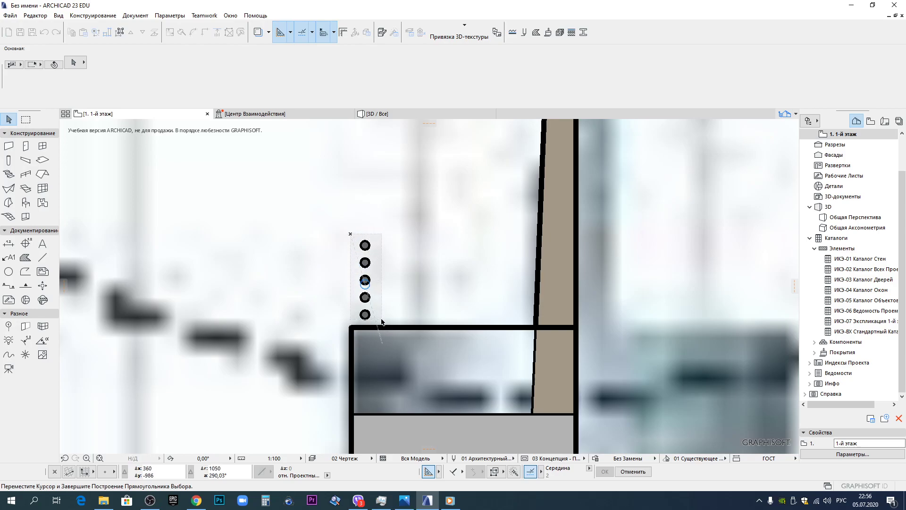
click(381, 321)
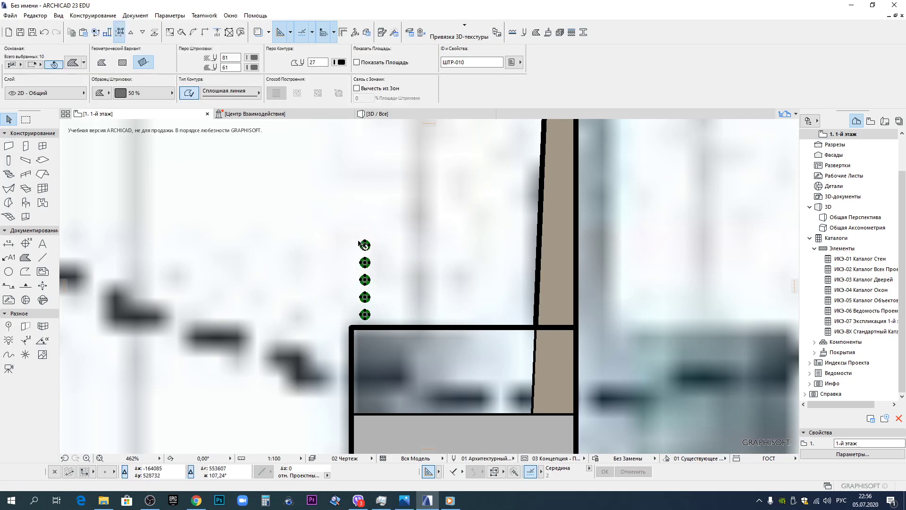
key(Escape)
click(324, 211)
scroll(324, 212, down, 11)
middle_drag(349, 133, 363, 248)
scroll(364, 249, down, 2)
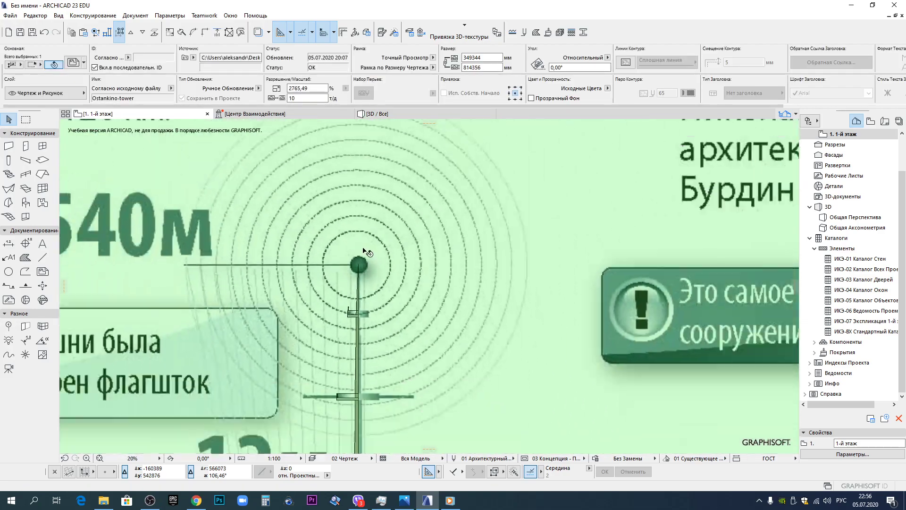
click(157, 201)
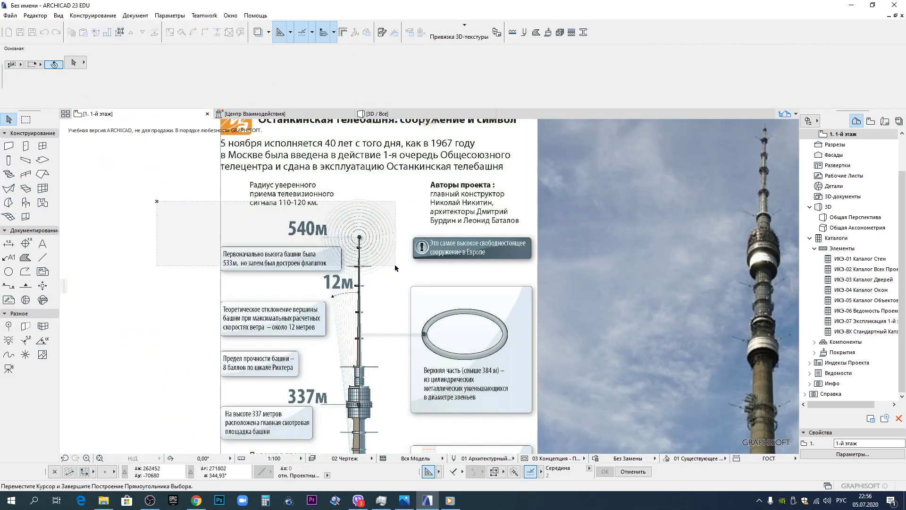
click(395, 264)
scroll(364, 248, up, 6)
scroll(331, 283, up, 15)
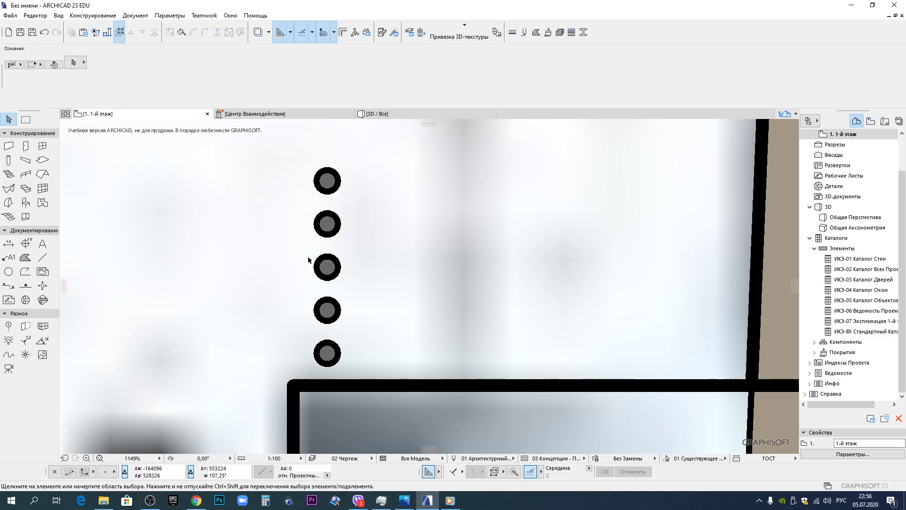
scroll(308, 168, down, 4)
scroll(305, 167, up, 4)
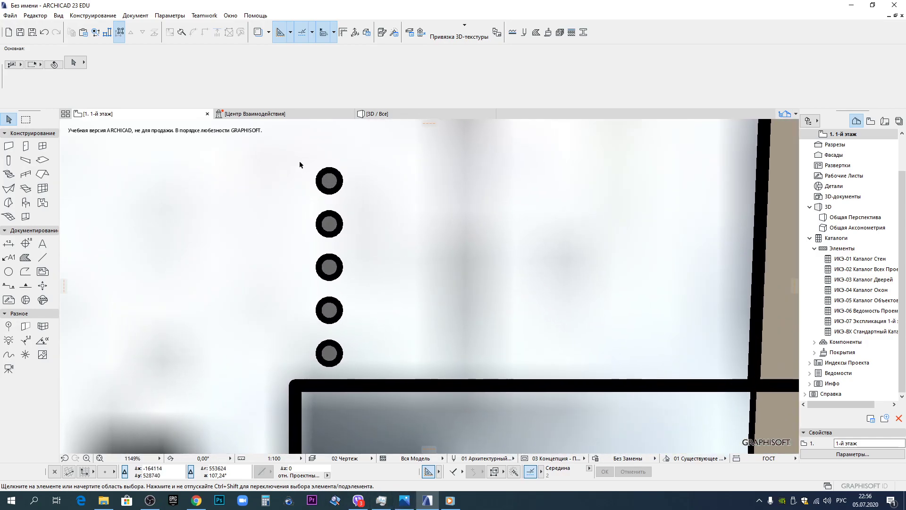
Move the topmost column of five railing circles 1000 mm straight down onto the ring's lowered top edge.
click(295, 158)
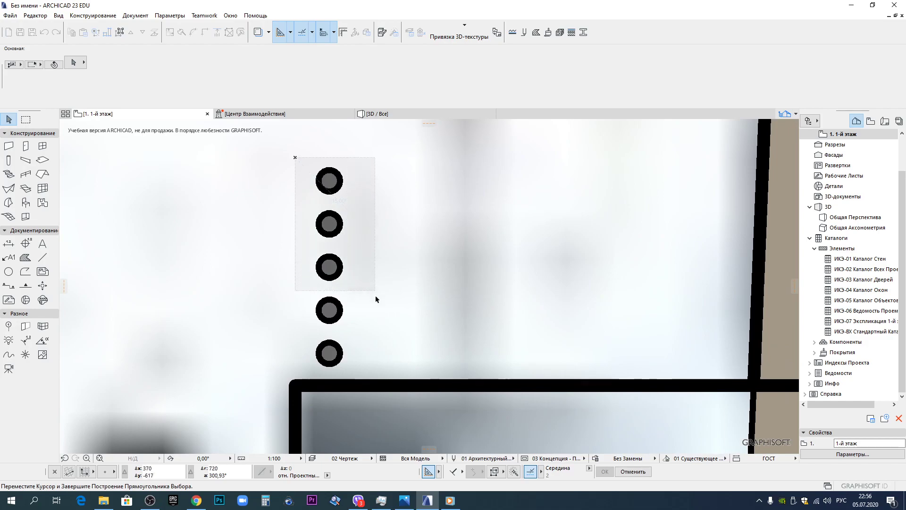
click(372, 367)
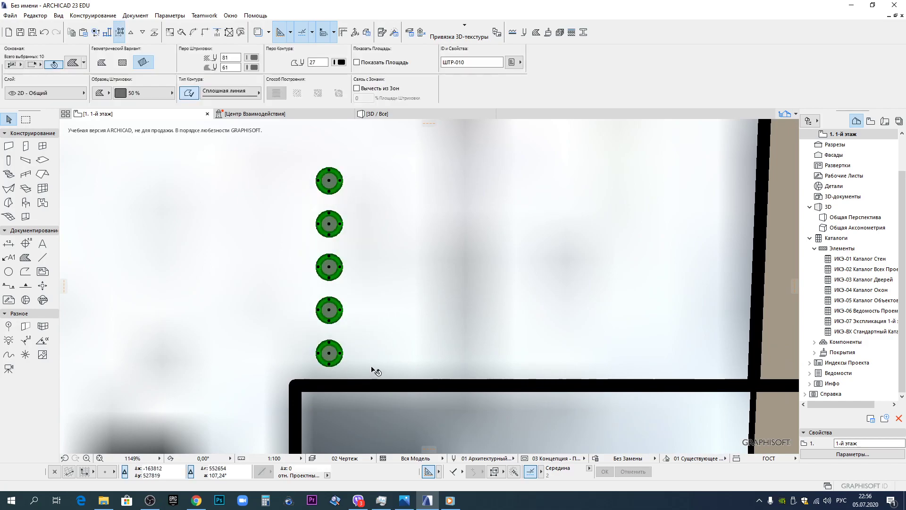
scroll(354, 341, down, 4)
scroll(352, 347, up, 3)
key(ctrl+d)
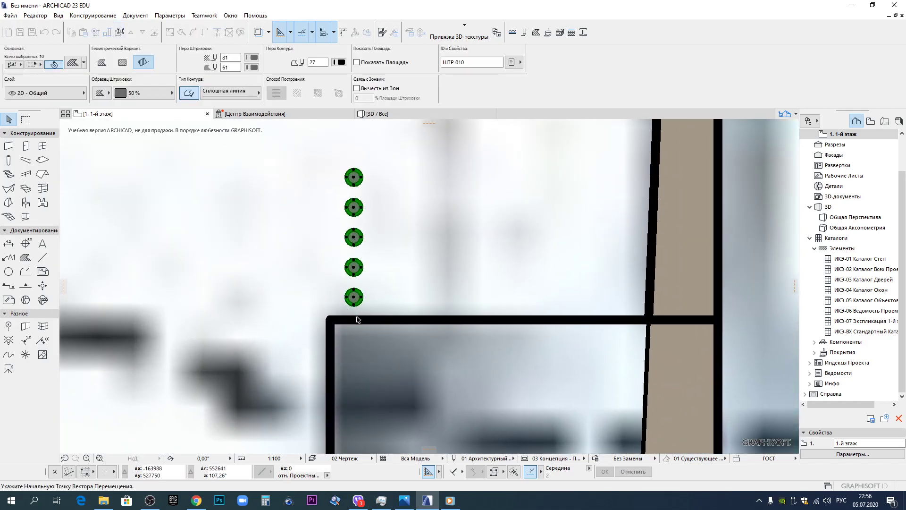
click(335, 321)
middle_drag(333, 399, 333, 250)
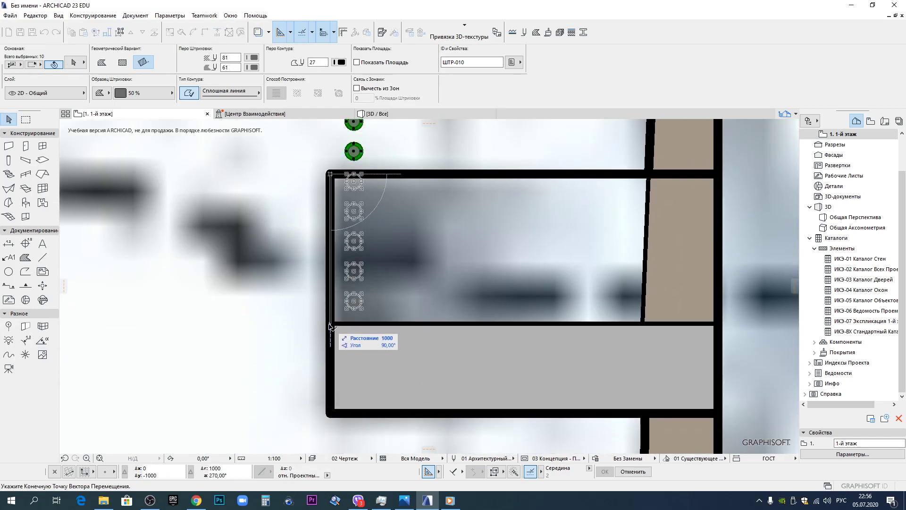
click(331, 327)
scroll(409, 234, down, 10)
key(Escape)
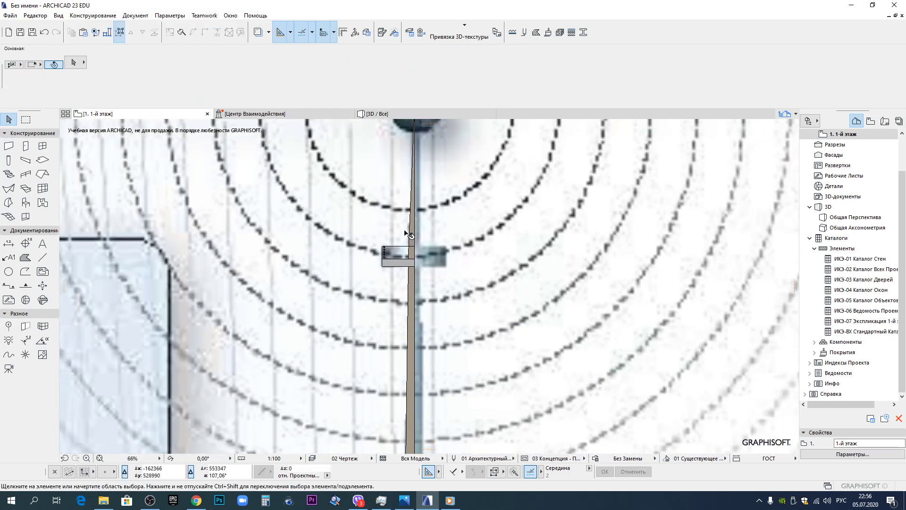
scroll(408, 234, up, 6)
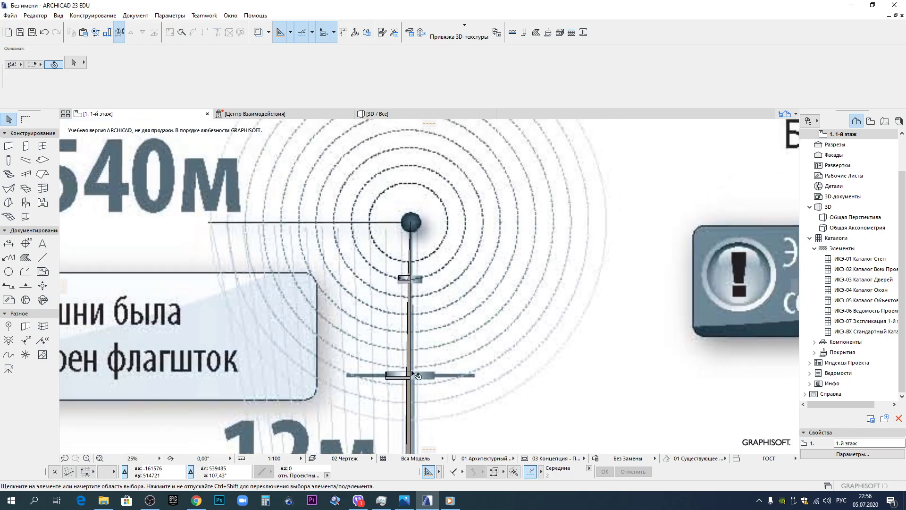
scroll(462, 241, down, 4)
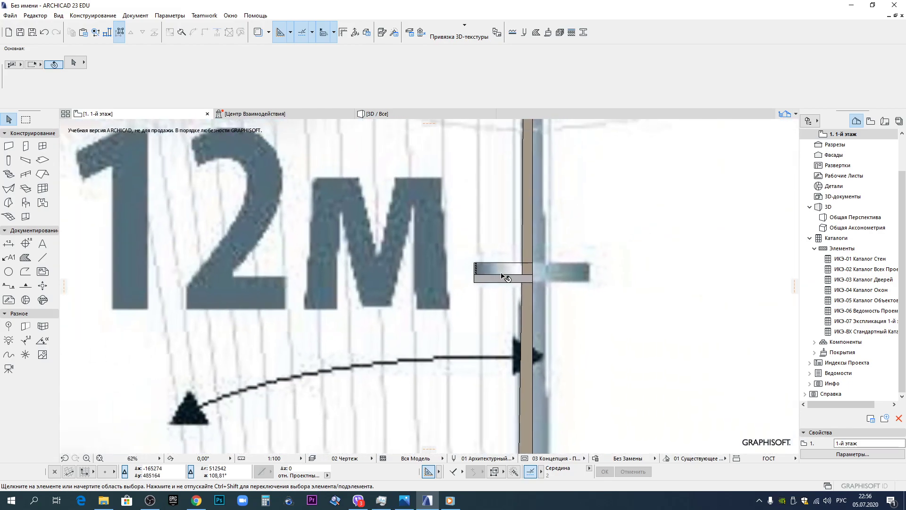
mouse_move(481, 398)
middle_down()
mouse_move(475, 267)
mouse_move(450, 128)
middle_up()
middle_drag(443, 299, 447, 190)
middle_drag(448, 336, 445, 228)
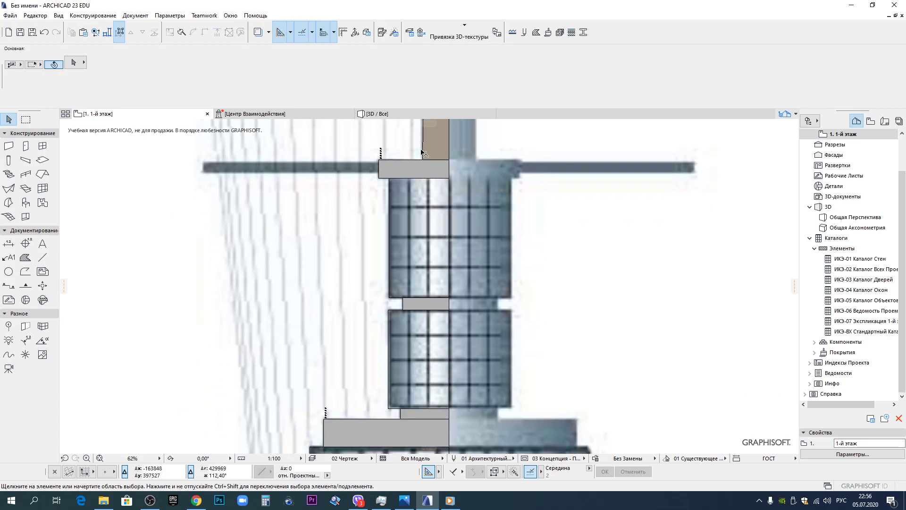
Draw a rectangular 50 % fill about 190 mm thick along the uppermost horizontal mullion line of the upper narrow glazed deck, from outline to axis.
scroll(418, 158, up, 5)
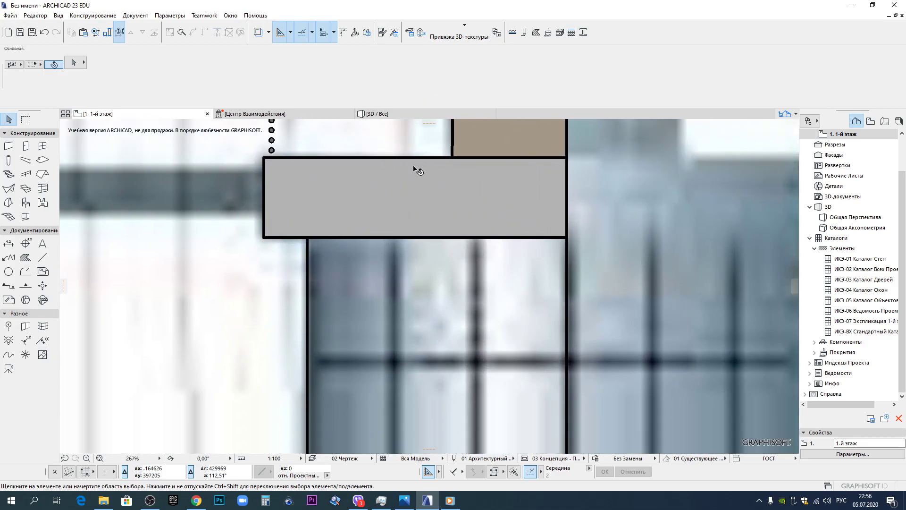
alt+click(370, 204)
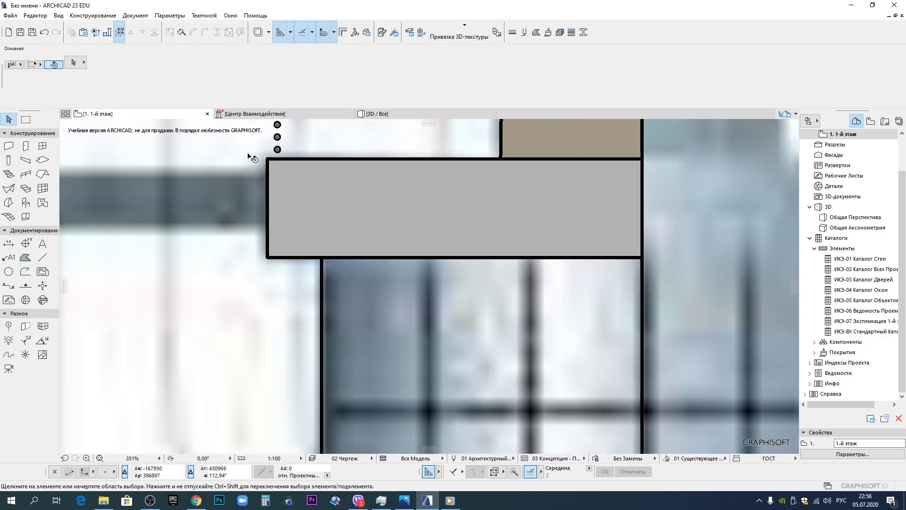
scroll(251, 151, up, 5)
alt+click(335, 140)
scroll(334, 141, down, 6)
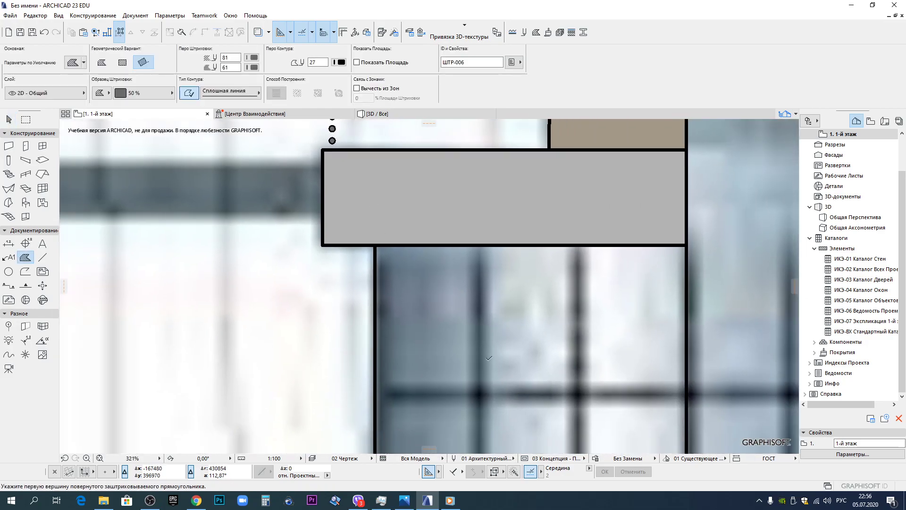
middle_drag(428, 395, 341, 300)
scroll(341, 300, up, 3)
click(253, 299)
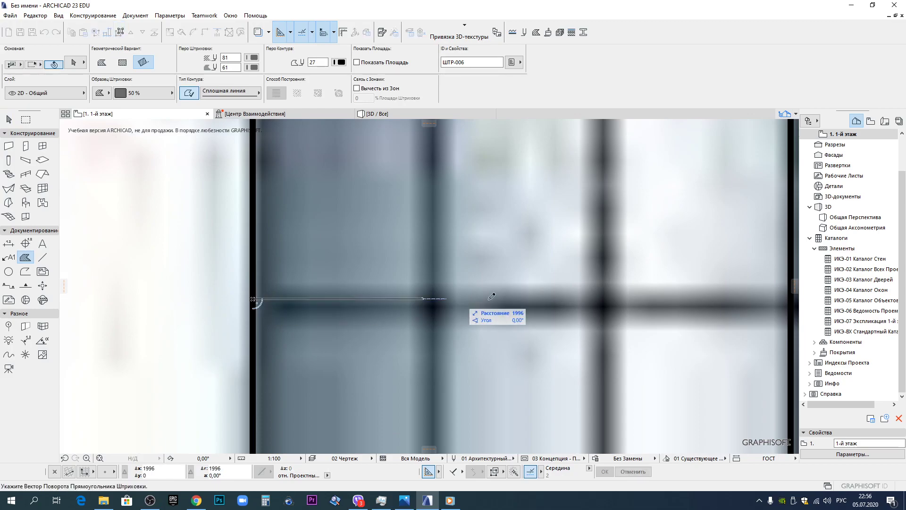
scroll(416, 269, down, 2)
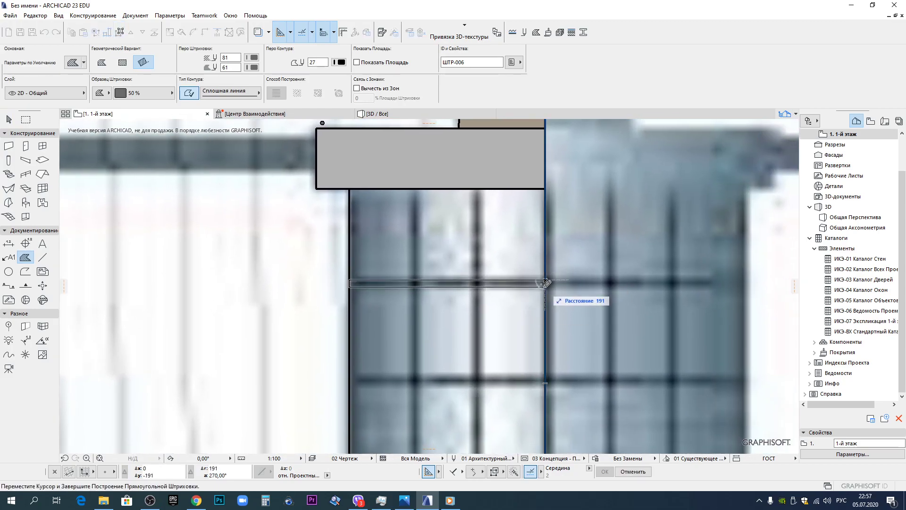
key(Return)
Copy the mullion bar straight down onto the next two horizontal mullion lines of the upper narrow glazed deck.
shift+click(546, 285)
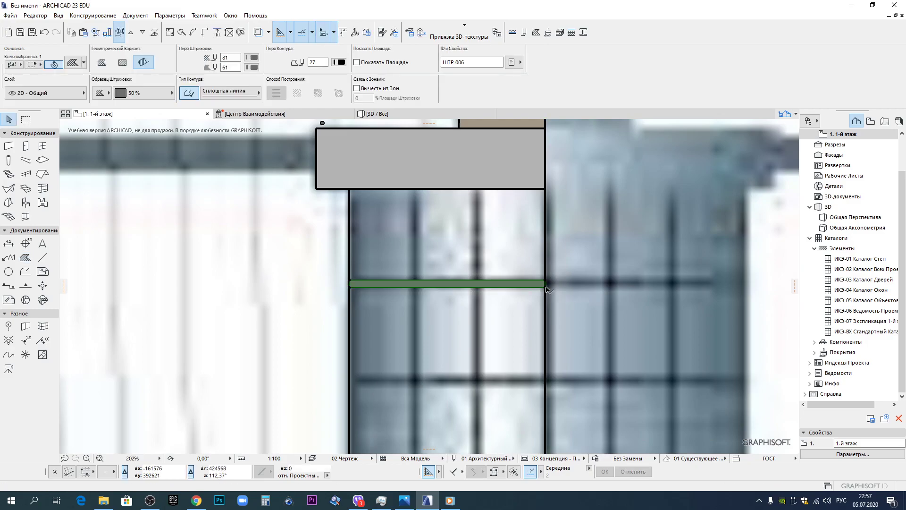
click(545, 286)
click(547, 384)
middle_drag(547, 386, 506, 359)
click(532, 296)
click(531, 391)
key(Escape)
key(Escape)
Place copies of the uppermost mullion bar along the upper narrow deck's top edge beneath the ring and along its bottom edge.
click(506, 243)
key(ctrl+d)
click(539, 239)
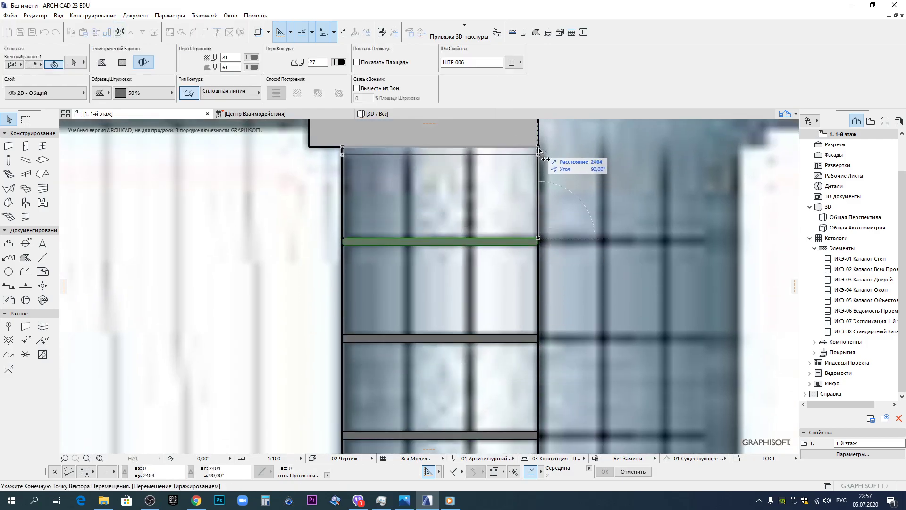
scroll(542, 155, down, 2)
click(547, 387)
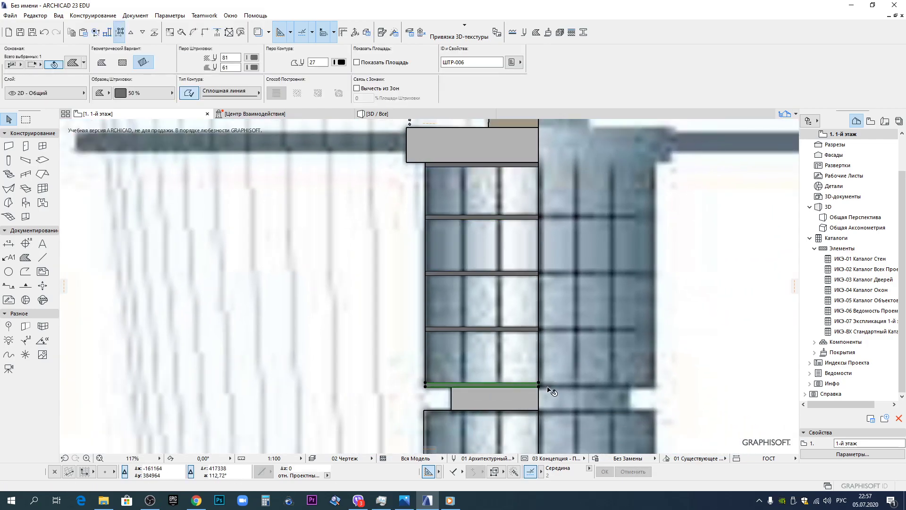
Copy the bottom bar onto the top edge of the lower narrow glazed deck and stretch its outer end to that deck's outline.
scroll(541, 394, up, 3)
click(527, 296)
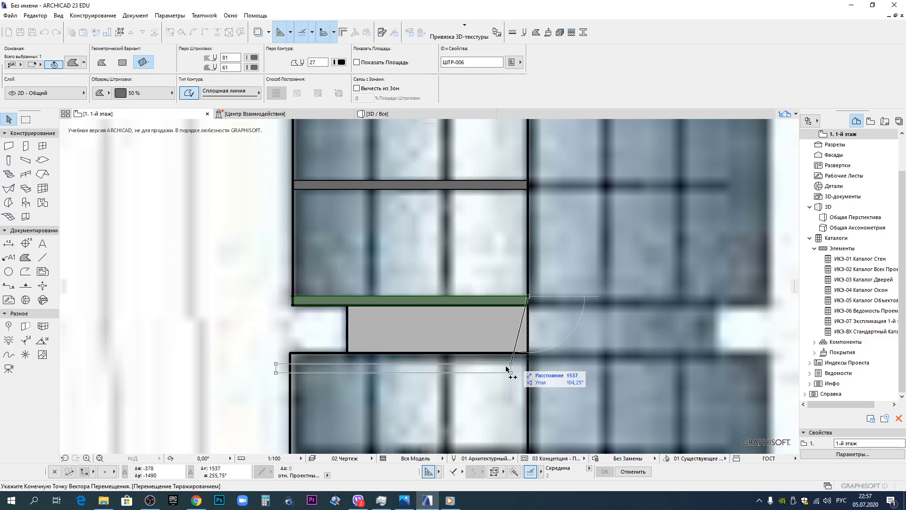
click(527, 353)
scroll(260, 353, up, 3)
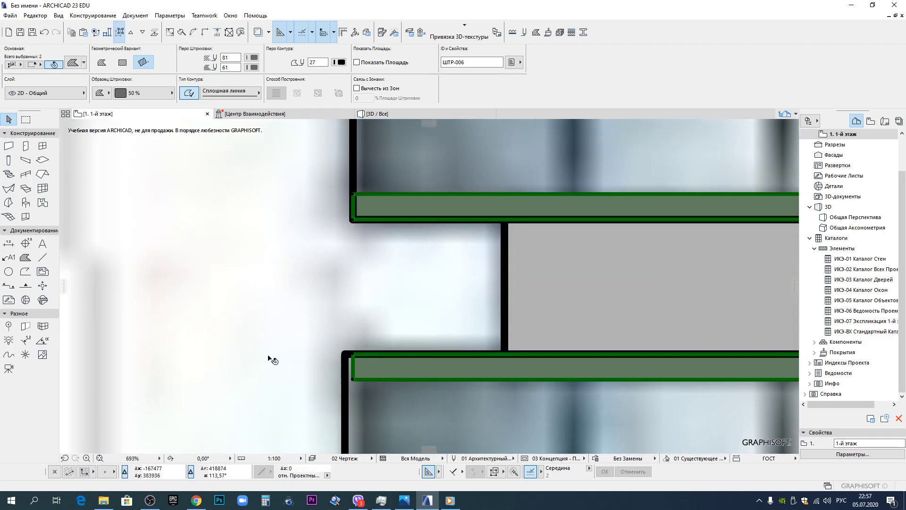
click(362, 371)
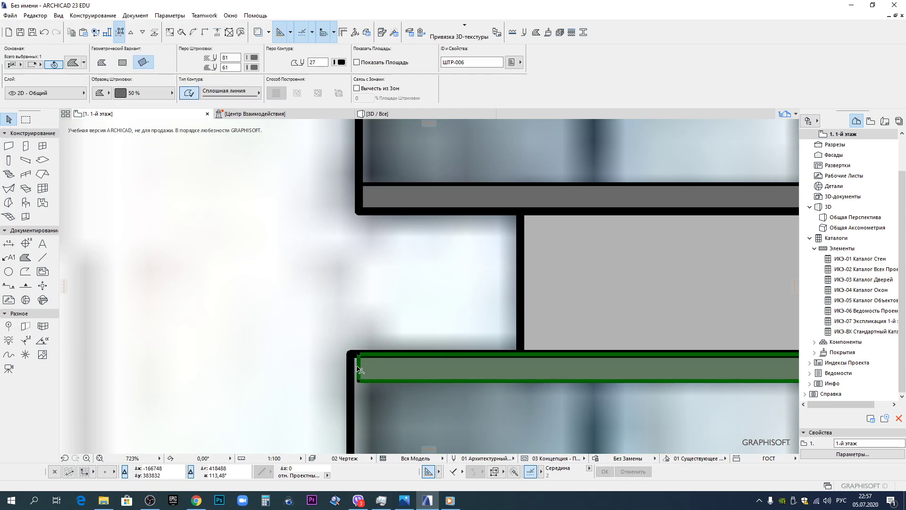
click(360, 363)
click(351, 354)
Place copies of the lower narrow deck's top bar on its three horizontal mullion lines below.
scroll(418, 360, down, 5)
middle_drag(580, 366, 423, 228)
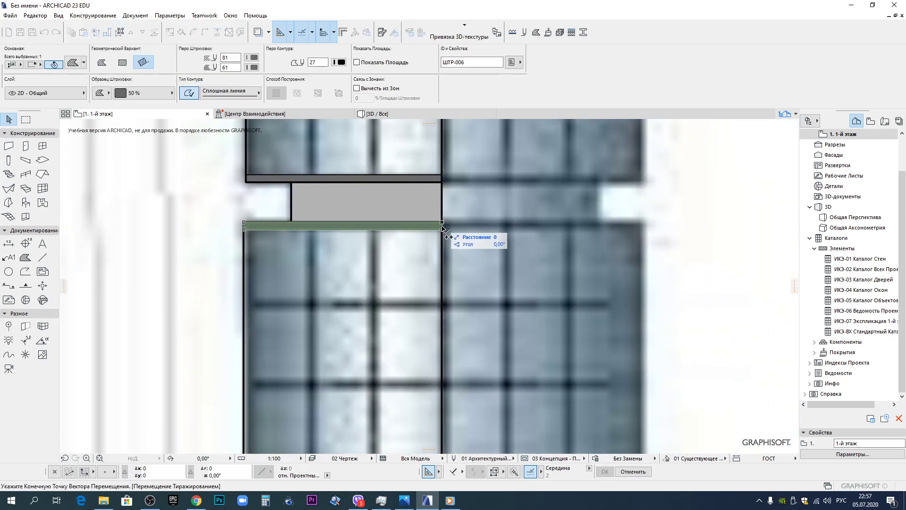
click(442, 303)
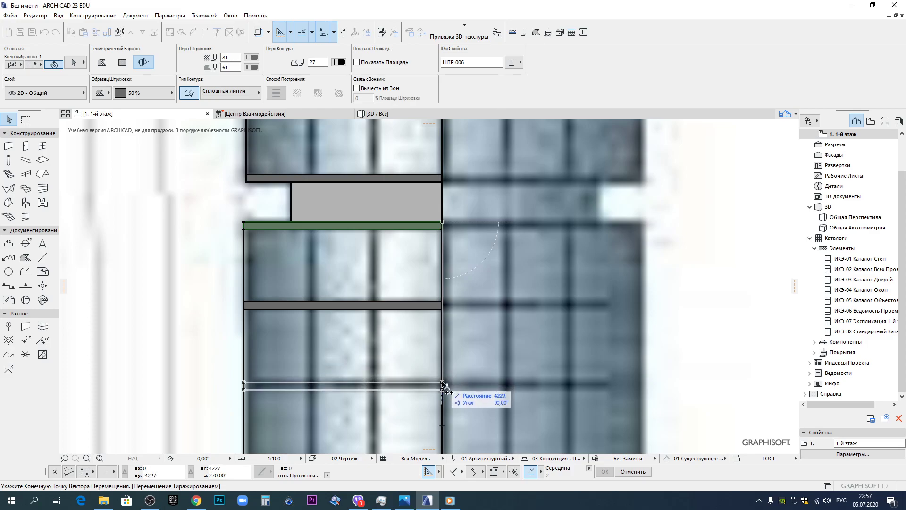
click(442, 384)
middle_drag(443, 383, 435, 151)
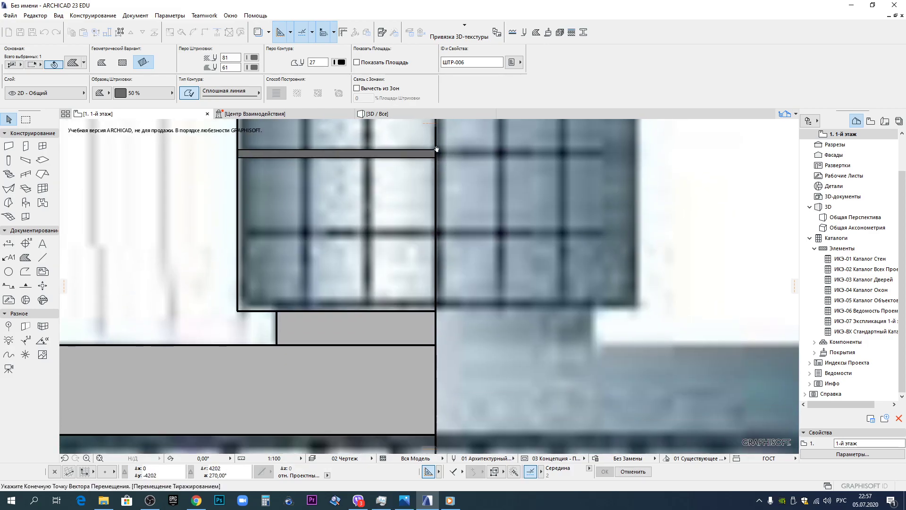
key(Escape)
key(Escape)
Copy the lowest mullion bar down onto the bottom edge of the lower narrow glazed deck.
click(427, 237)
key(ctrl+shift+d)
click(436, 237)
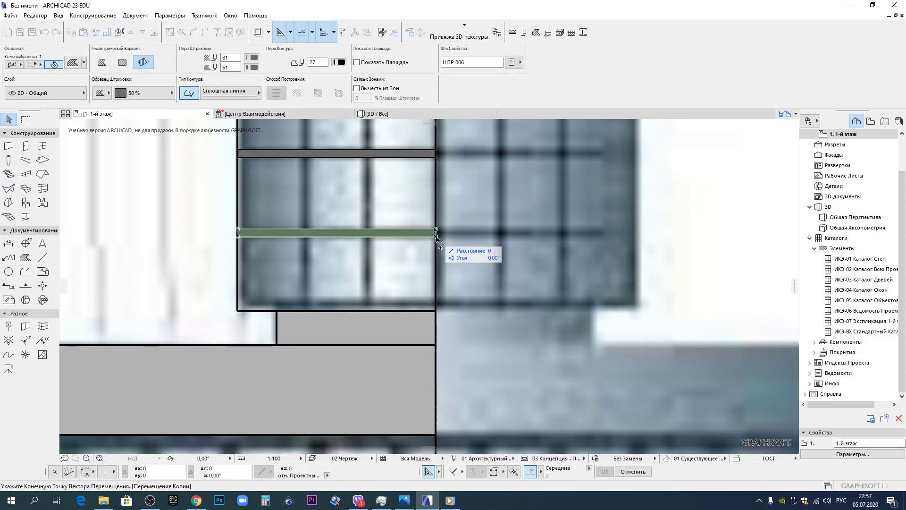
click(435, 311)
Copy the lower narrow deck's bottom bar down to the axis corner of the wide glazed deck's top edge, beneath the thick ring.
scroll(429, 284, down, 5)
middle_drag(421, 279, 447, 175)
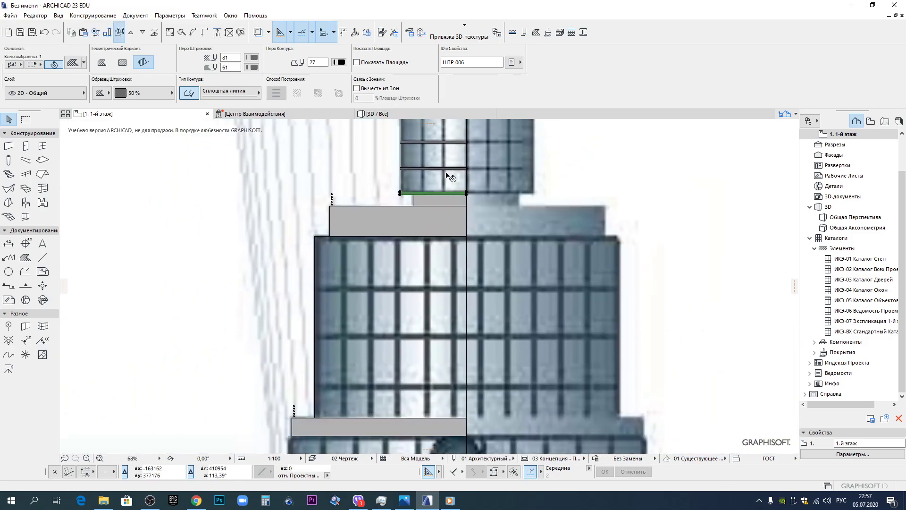
scroll(445, 192, up, 4)
scroll(446, 195, up, 1)
click(499, 199)
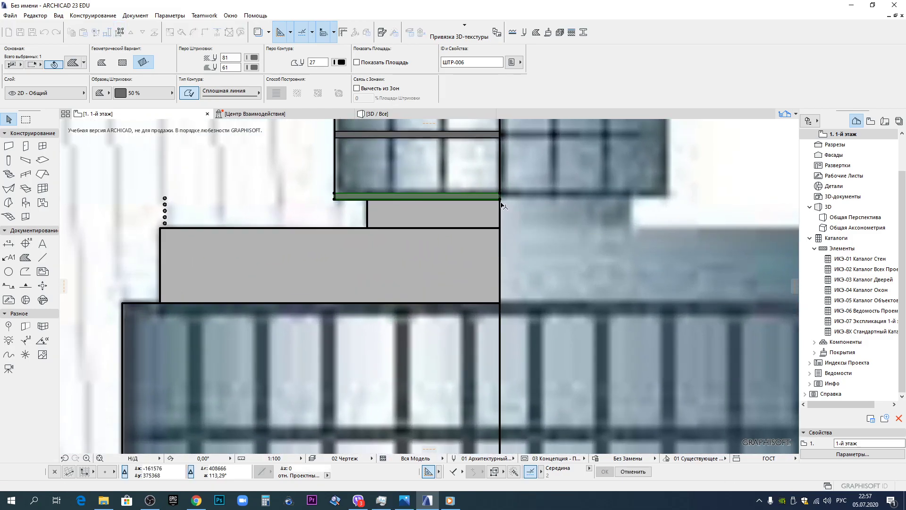
click(500, 303)
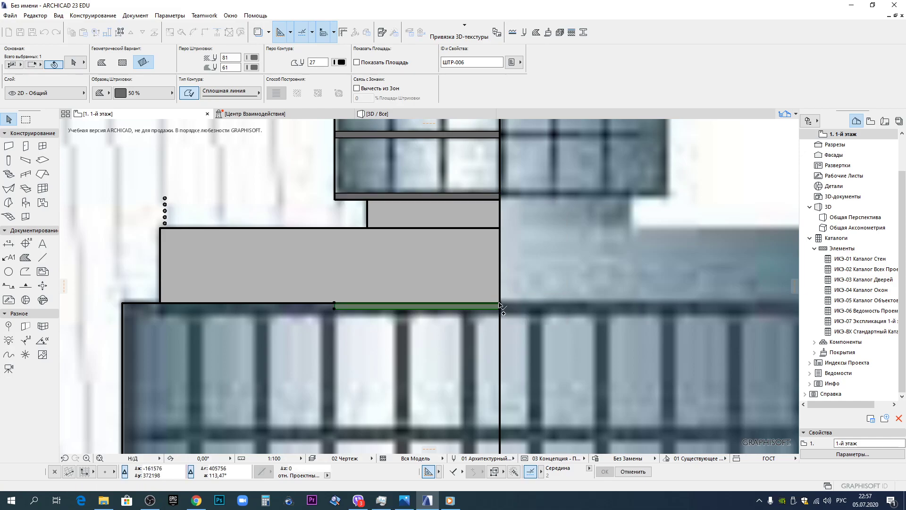
Extend the left end of the selected thin fill strip to the outer outline of the wider glazed section.
scroll(349, 312, up, 3)
click(370, 291)
click(435, 175)
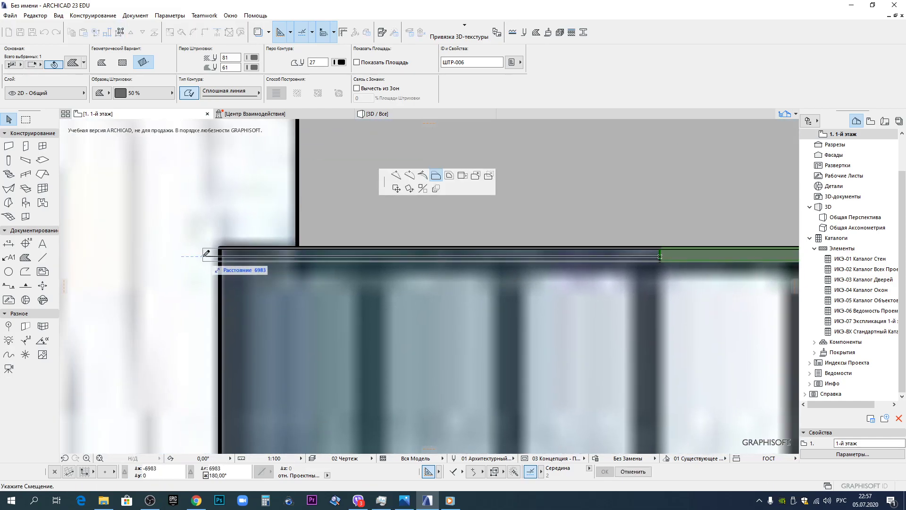
click(220, 244)
Copy the strip straight down onto each horizontal bar of the glazed section, with the last copy resting on the grey slab below.
scroll(220, 245, down, 5)
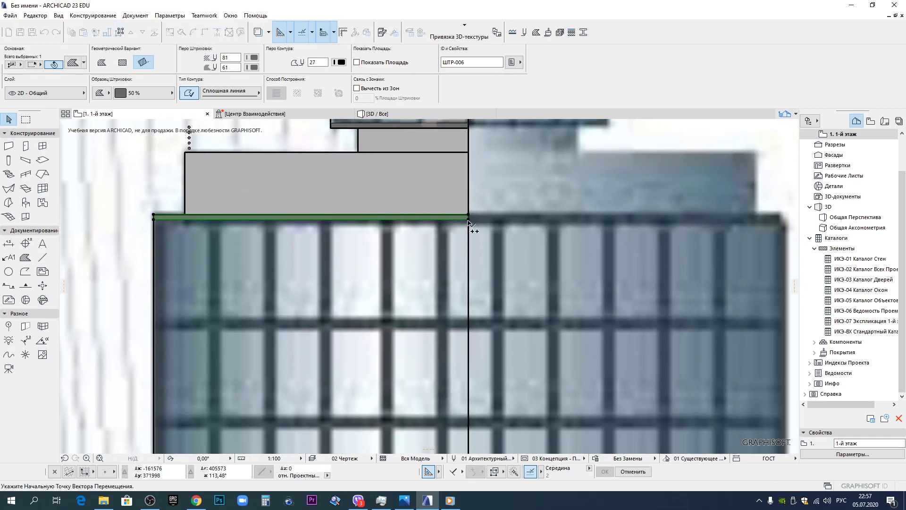
click(468, 219)
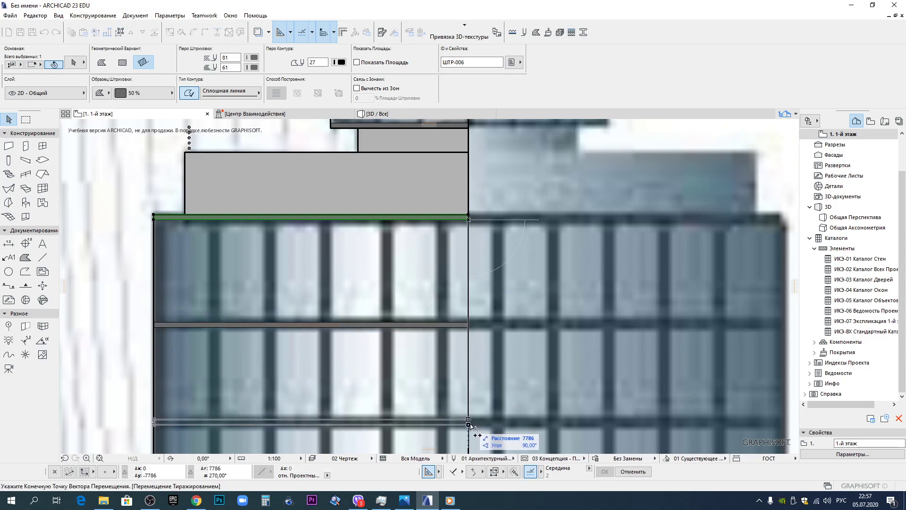
middle_drag(469, 422, 513, 241)
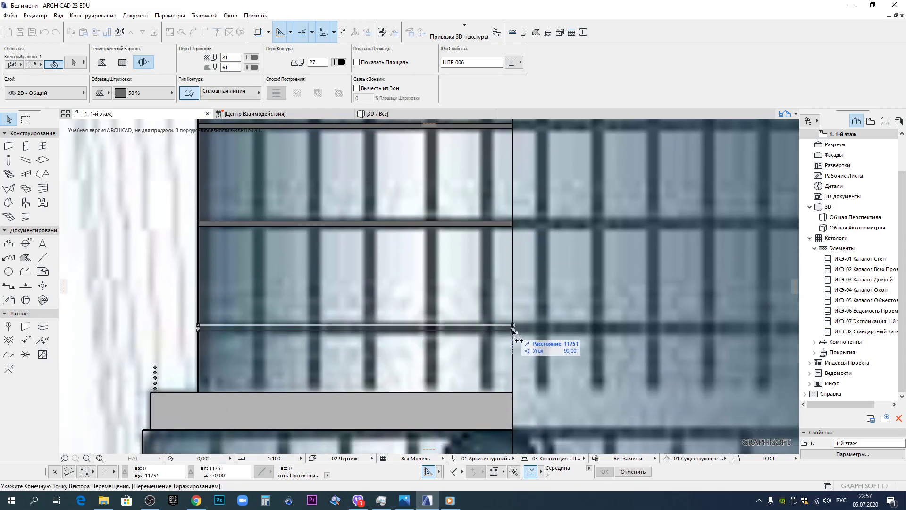
scroll(467, 236, down, 5)
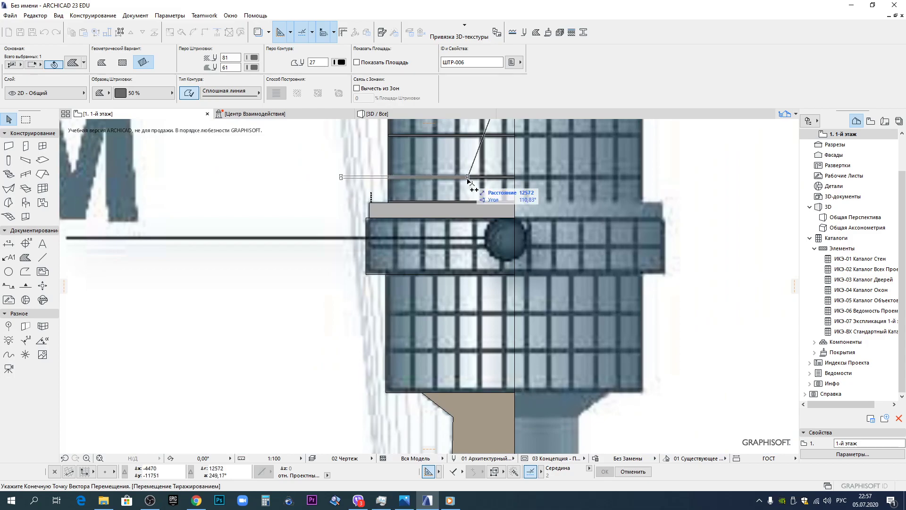
scroll(467, 178, up, 3)
click(548, 231)
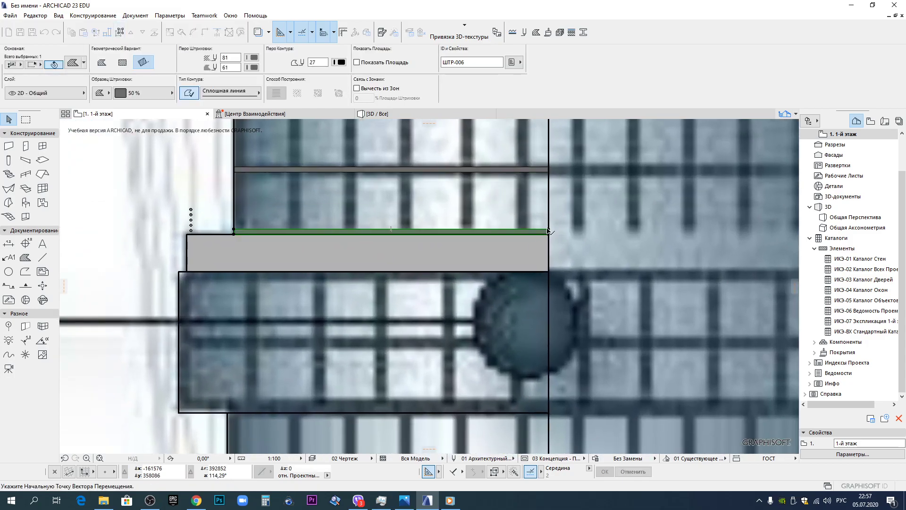
Copy the strip directly beneath the grey slab and extend its left end to the outline of the wider ring.
scroll(297, 292, up, 3)
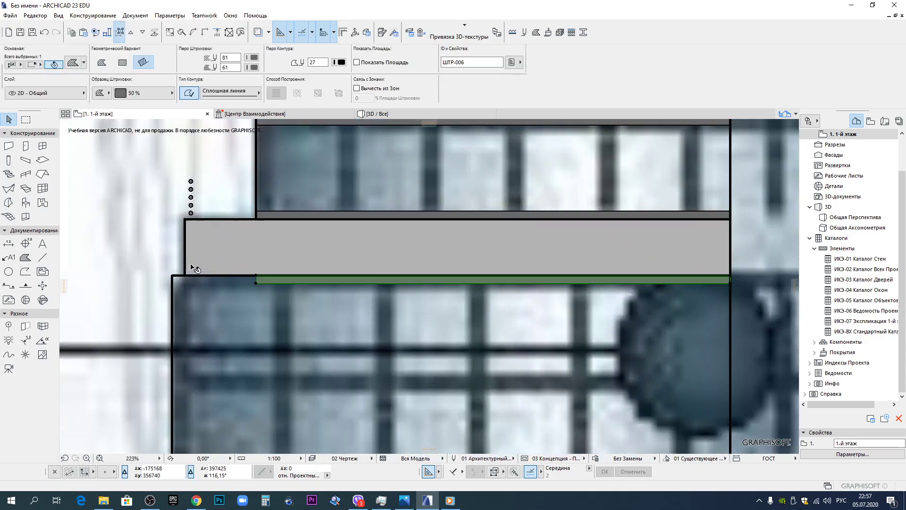
click(298, 285)
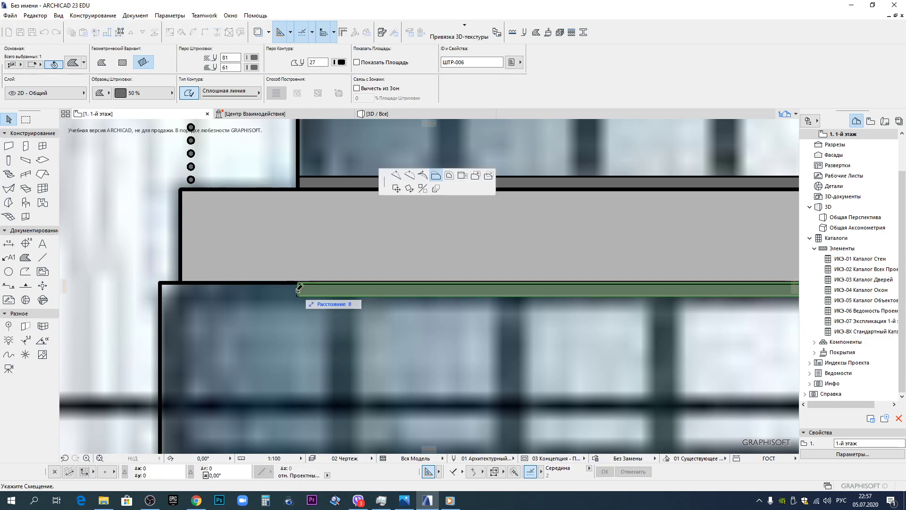
click(161, 283)
Copy the extended strip down onto the ring's middle horizontal bar and its bottom edge.
scroll(269, 263, down, 3)
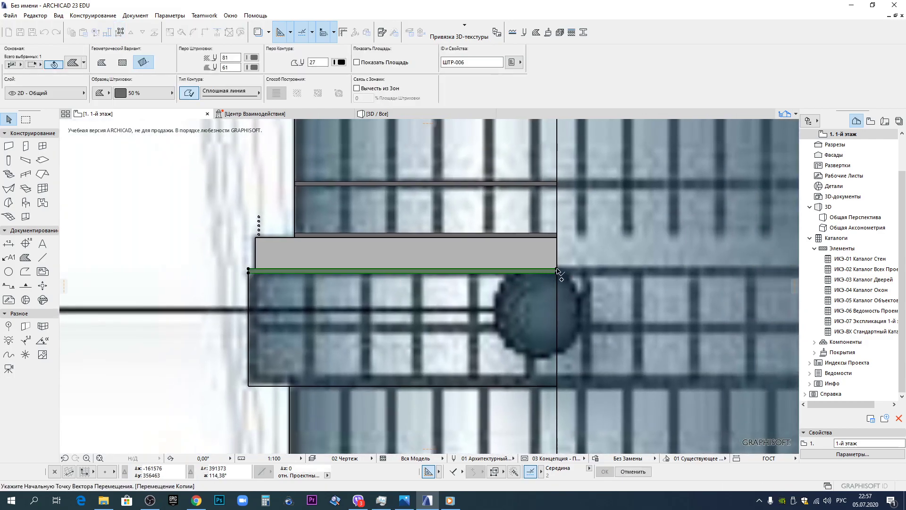
click(557, 273)
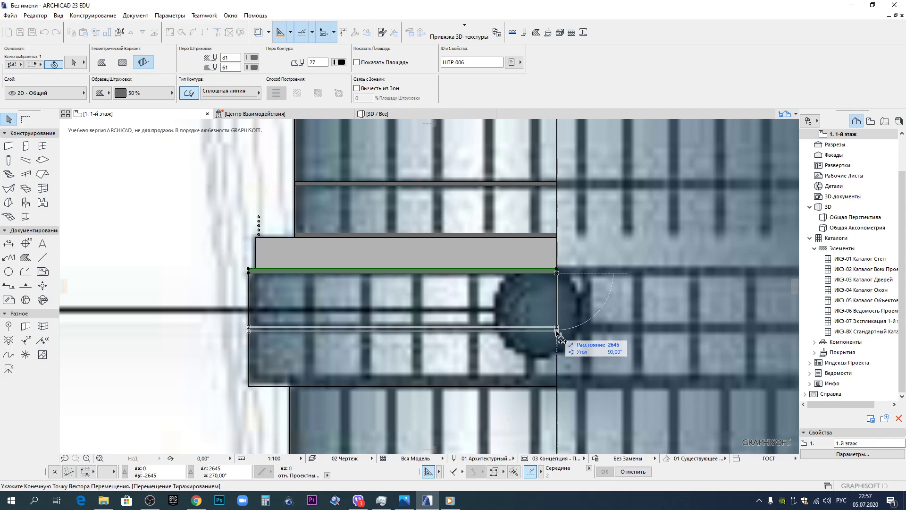
click(557, 385)
click(554, 384)
Copy the strip just below the ring's bottom edge and shorten its left end to the narrower glazed section's outline.
key(ctrl+shift+d)
click(556, 382)
click(557, 387)
scroll(262, 385, up, 5)
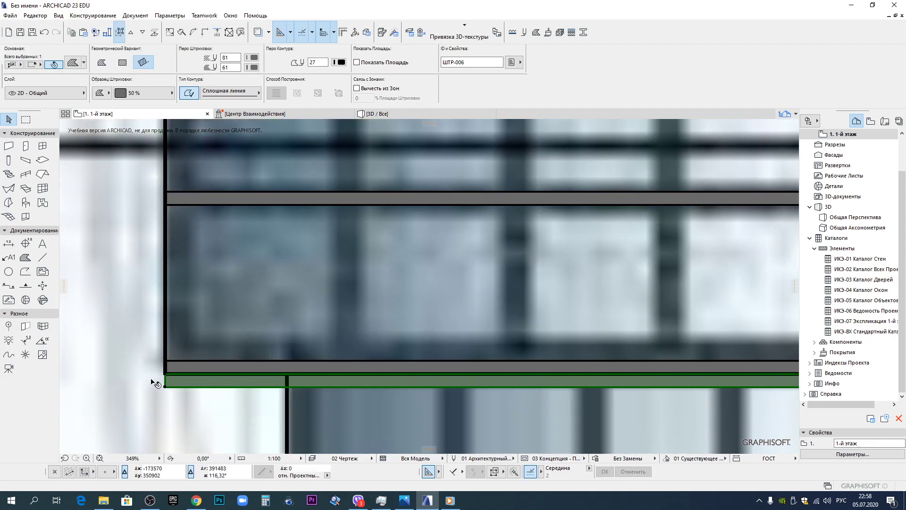
click(166, 381)
click(289, 377)
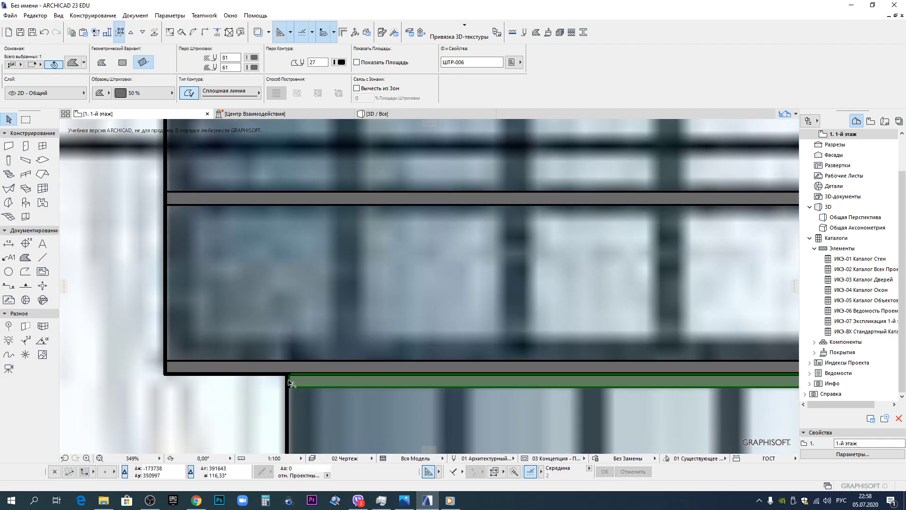
click(289, 381)
click(286, 374)
Copy the shortened strip down onto the lower glazed section's horizontal bars and bring the lowest one to the section's bottom edge.
scroll(325, 355, down, 5)
middle_drag(507, 351, 484, 211)
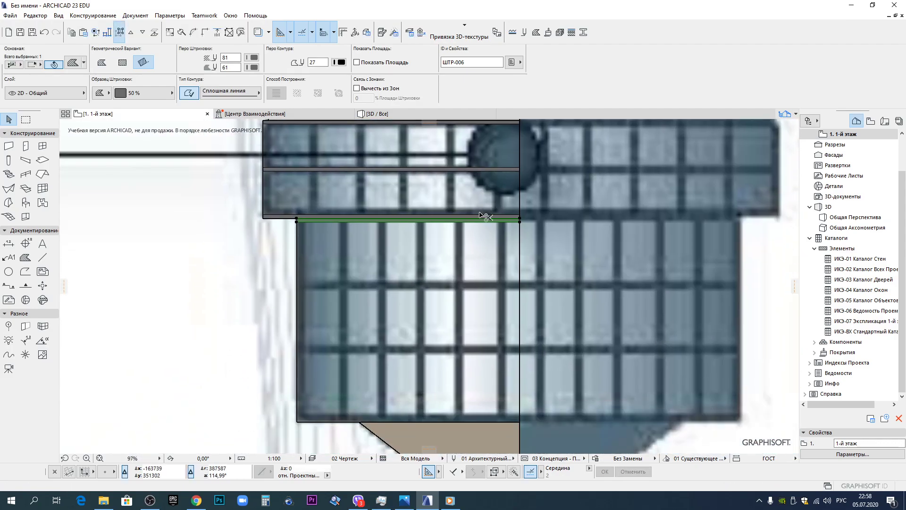
scroll(522, 255, up, 4)
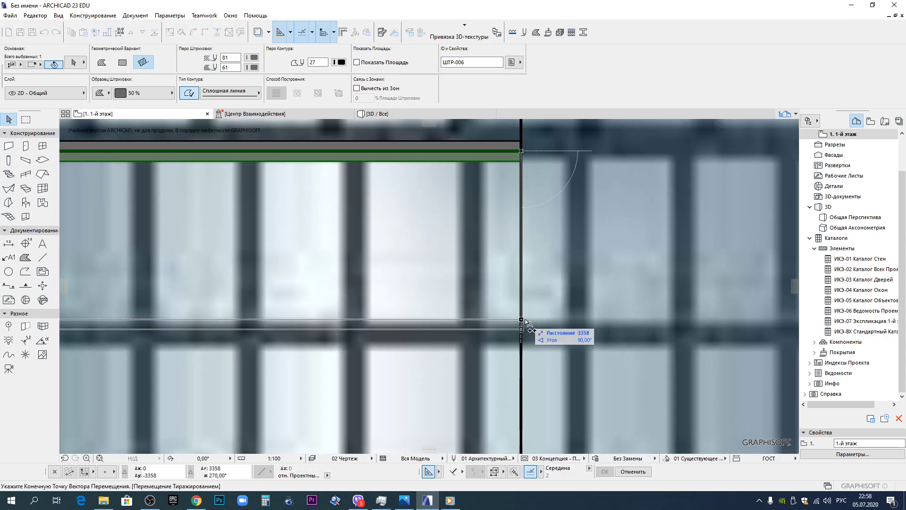
scroll(523, 330, down, 3)
scroll(501, 283, up, 4)
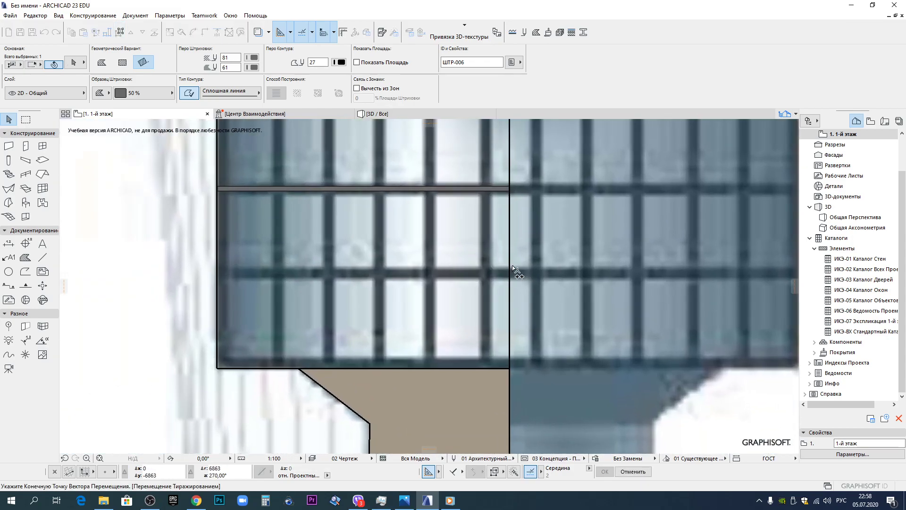
click(501, 282)
scroll(512, 311, down, 4)
middle_drag(511, 326, 495, 207)
click(492, 281)
key(Escape)
key(Escape)
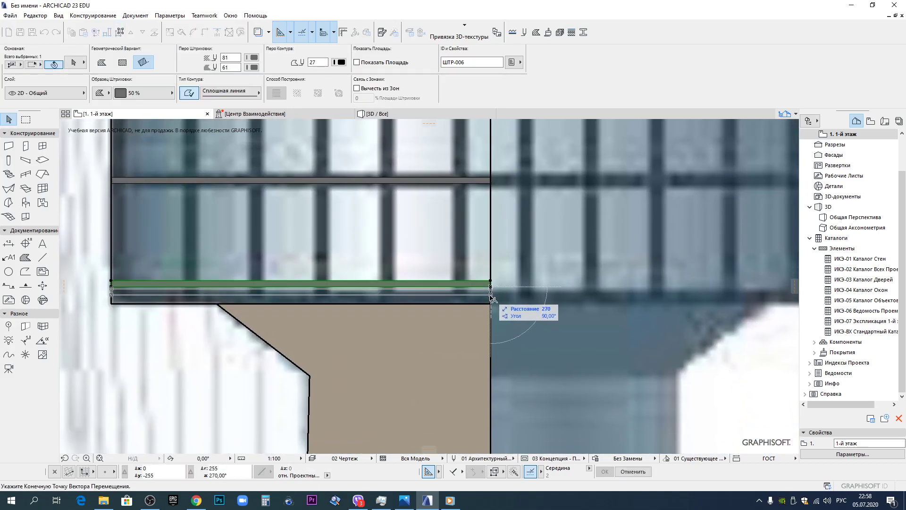
Copy the bottom strip down the tower shaft to the top edge of the next glazed ring.
scroll(485, 297, down, 2)
scroll(484, 297, down, 5)
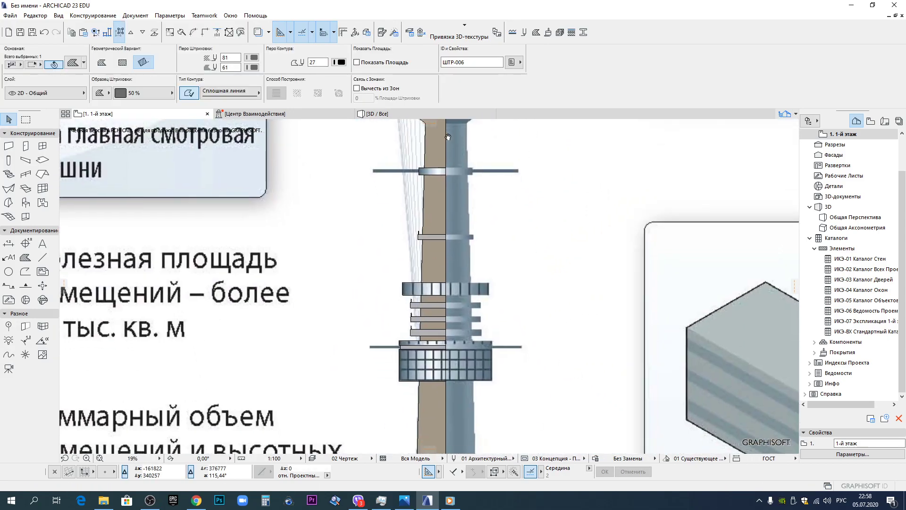
scroll(450, 185, up, 8)
key(ctrl+d)
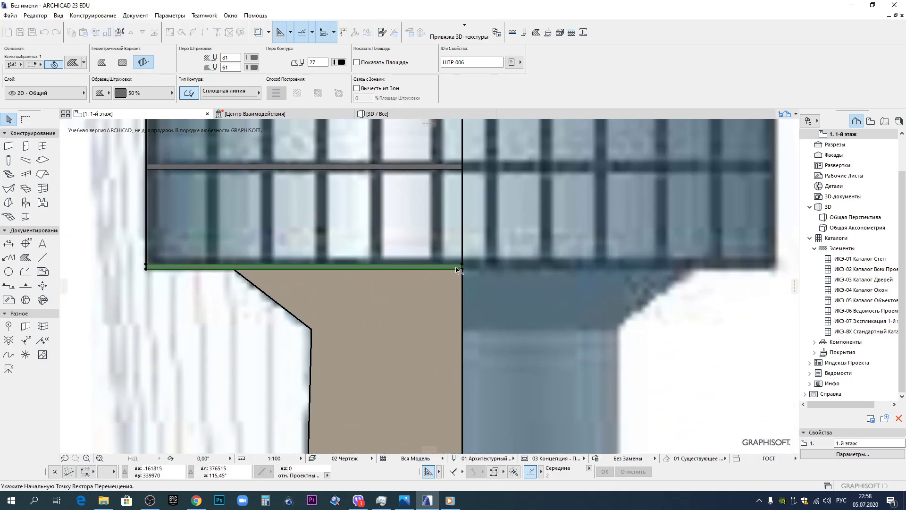
click(462, 268)
scroll(462, 267, down, 4)
scroll(443, 257, up, 3)
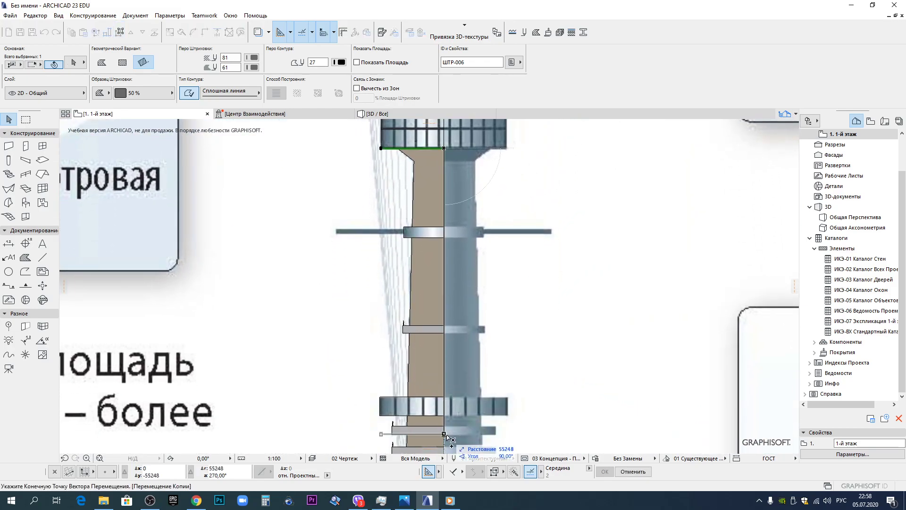
scroll(442, 232, up, 3)
click(429, 234)
Extend the strip's left end to the ring's outer outline and fine-tune it to sit exactly on the outline.
scroll(152, 232, up, 3)
scroll(293, 249, up, 3)
click(309, 246)
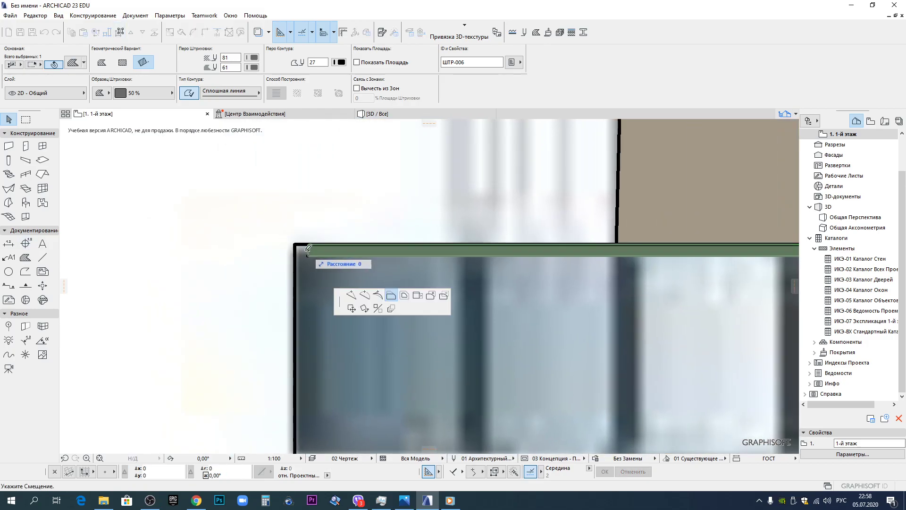
click(292, 246)
click(293, 255)
key(Escape)
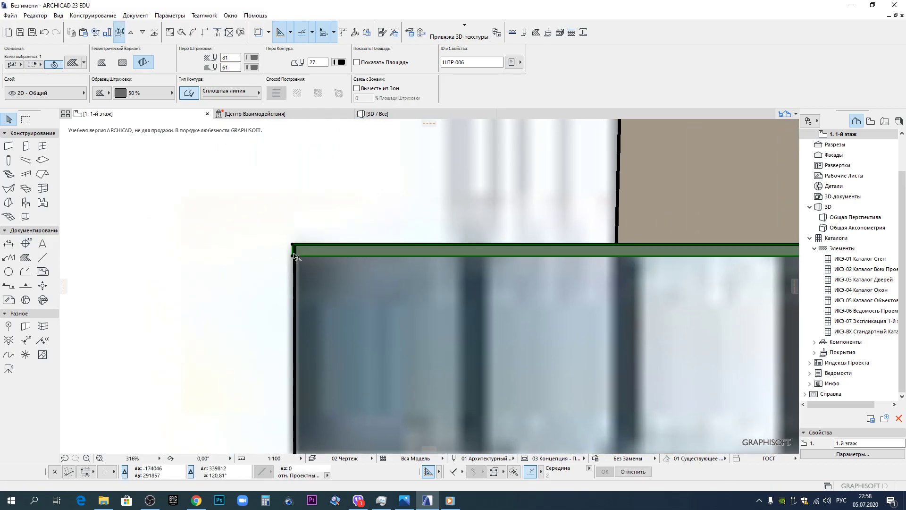
scroll(296, 256, up, 4)
click(297, 235)
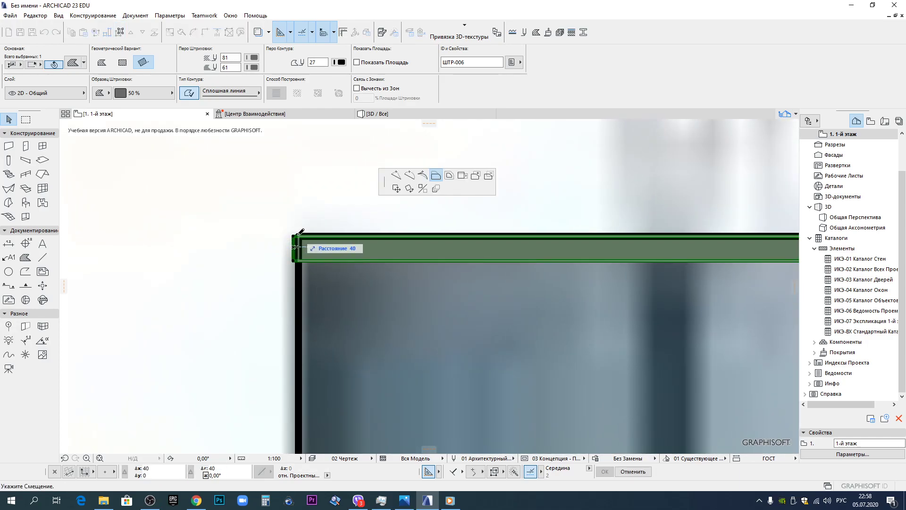
click(300, 231)
Copy the strip from the ring's top edge down to its bottom edge on the tower axis.
scroll(300, 232, down, 4)
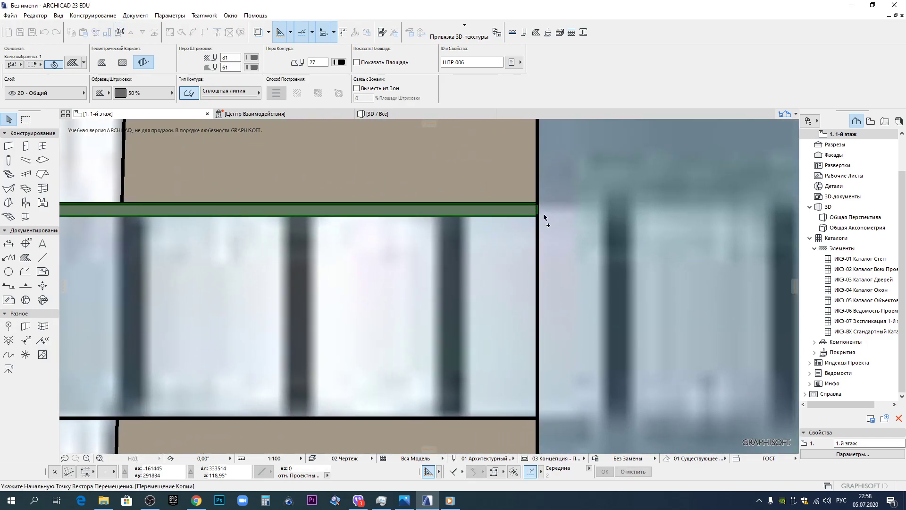
click(537, 216)
middle_drag(549, 336, 536, 199)
click(524, 279)
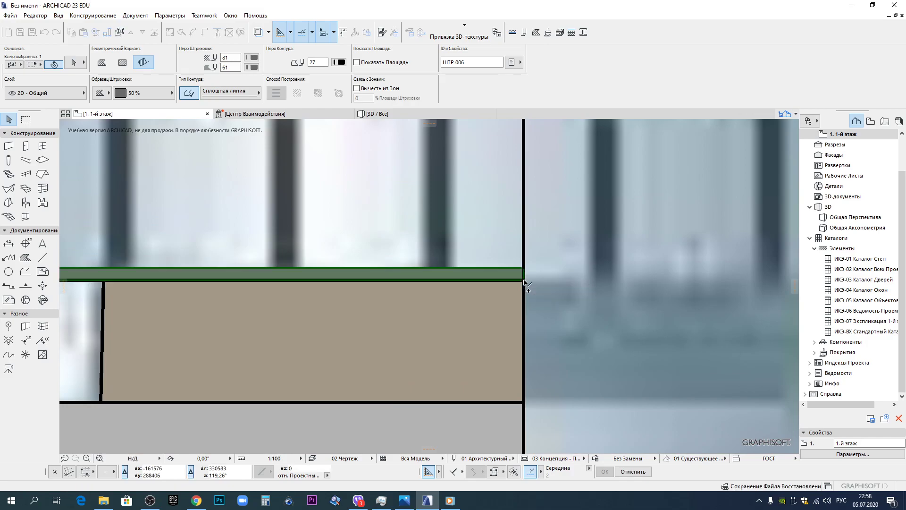
Copy the strip down past the three grey slabs to the large glazed ring below.
scroll(523, 281, down, 3)
click(527, 275)
key(Escape)
scroll(528, 277, down, 8)
middle_drag(528, 293, 507, 156)
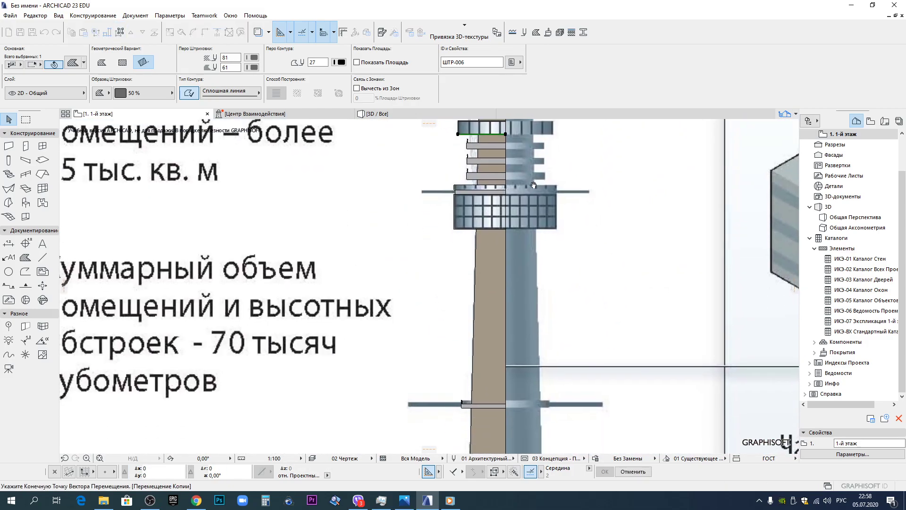
scroll(523, 185, up, 9)
click(485, 218)
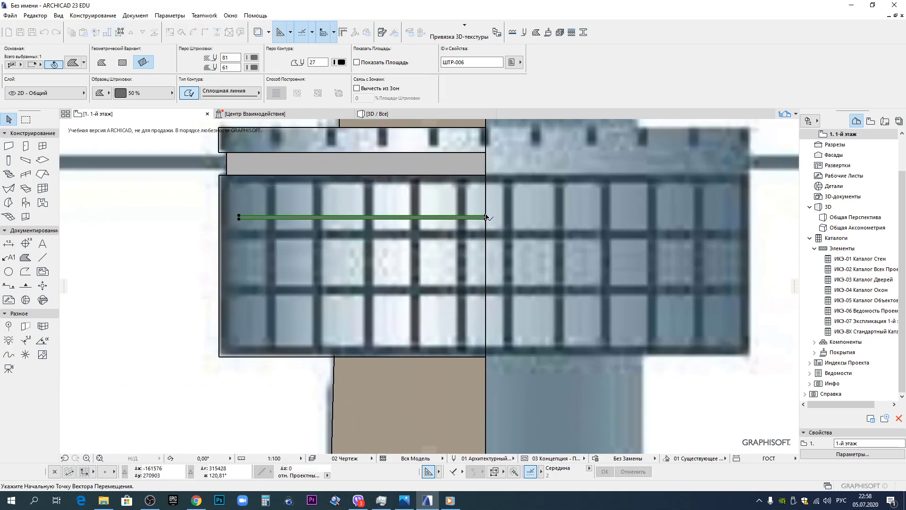
Align the strip with the large ring's top edge under the grey slab and extend its left end to the ring's outline.
scroll(196, 178, up, 2)
scroll(175, 166, up, 2)
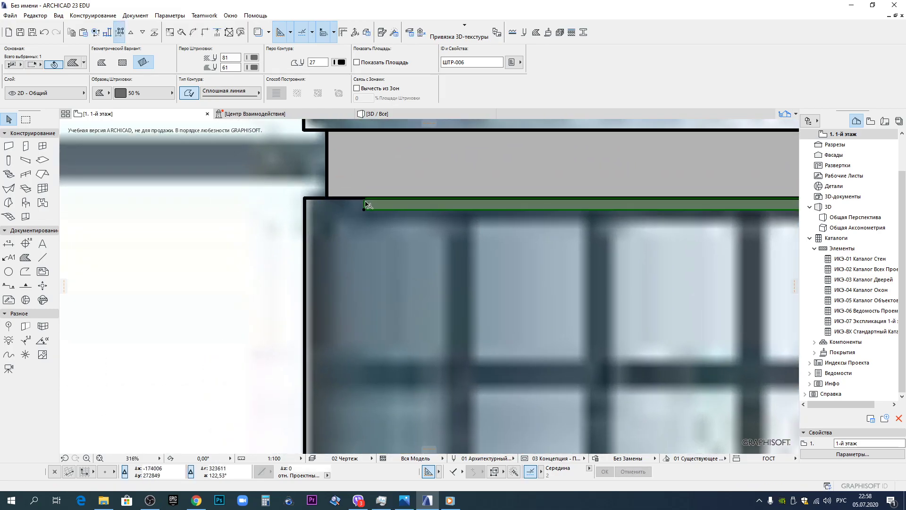
click(363, 203)
click(305, 202)
Examine the tower's rings and shaft in the reference photo and compare them with the elevation drawing.
scroll(306, 203, down, 10)
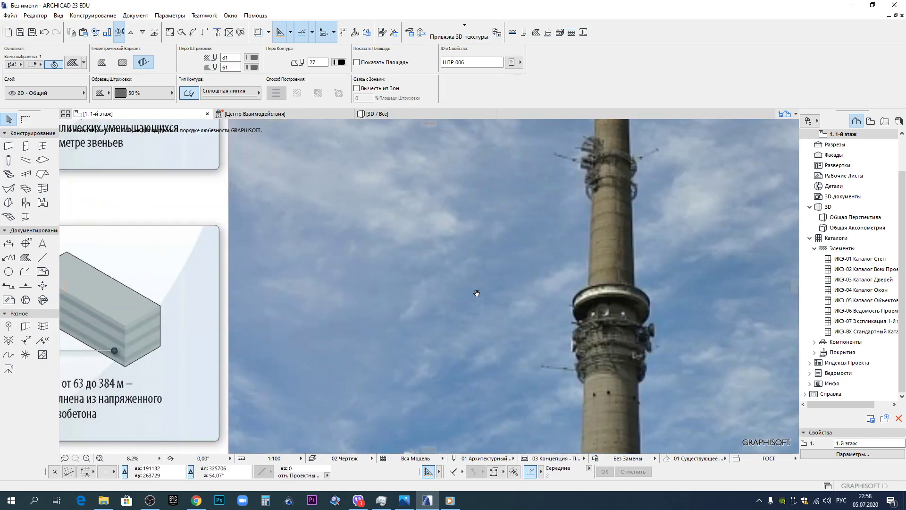
middle_drag(473, 297, 741, 194)
middle_drag(603, 235, 377, 241)
scroll(638, 349, down, 1)
middle_drag(637, 349, 561, 232)
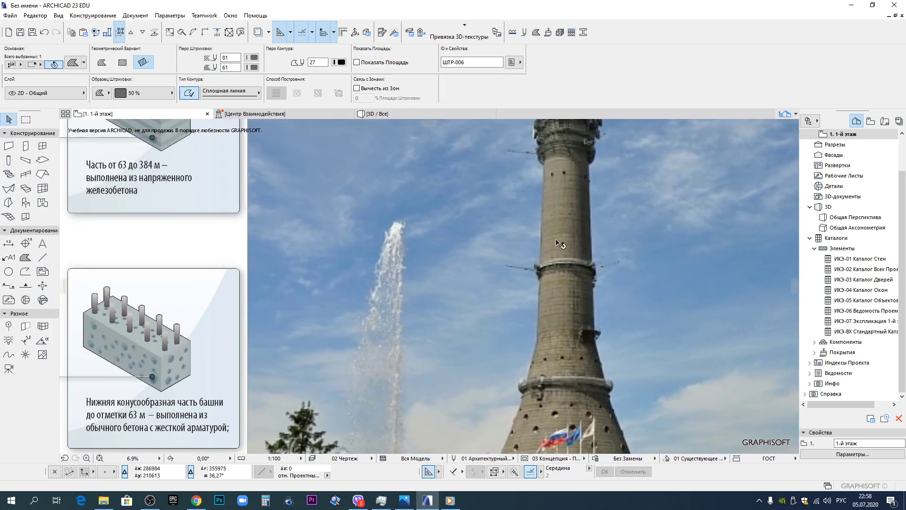
scroll(561, 232, down, 2)
scroll(602, 220, up, 5)
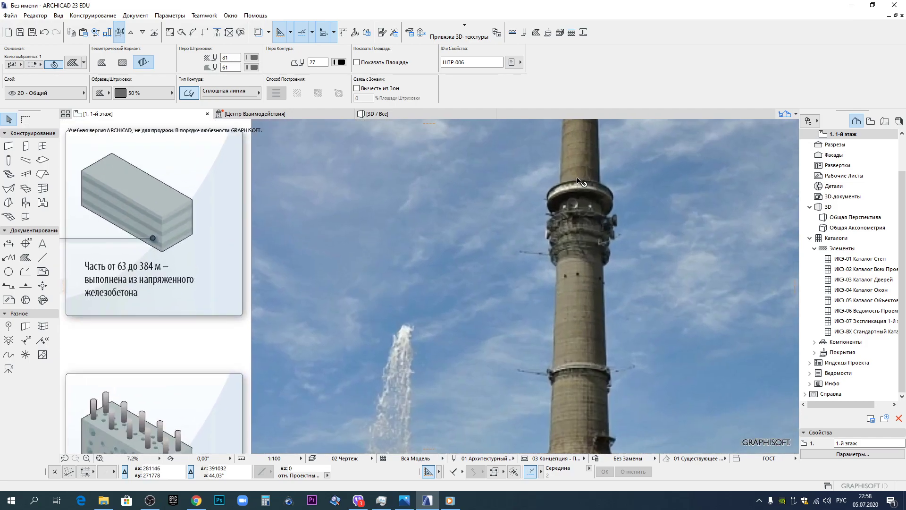
middle_drag(283, 220, 720, 153)
scroll(416, 282, down, 5)
middle_drag(326, 352, 415, 318)
scroll(373, 272, up, 4)
scroll(338, 334, down, 3)
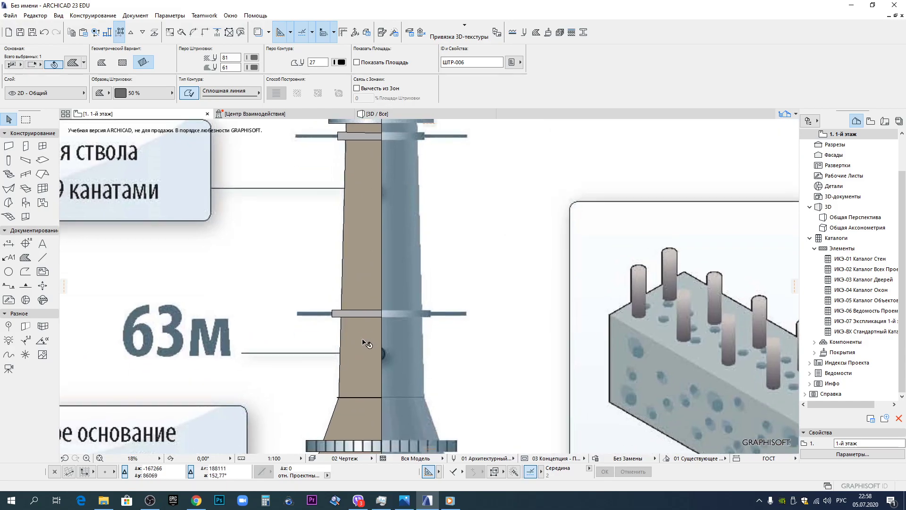
scroll(368, 188, up, 2)
scroll(368, 182, down, 3)
middle_drag(649, 261, 371, 316)
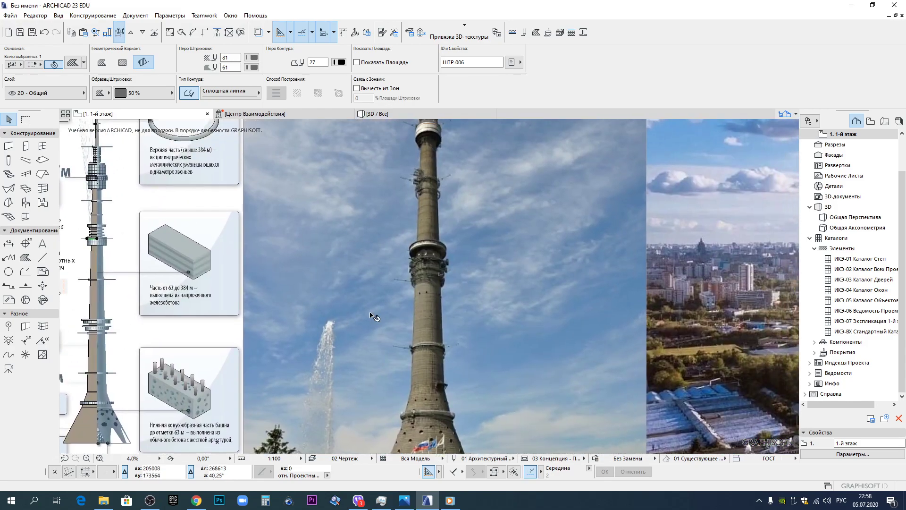
middle_drag(437, 262, 584, 237)
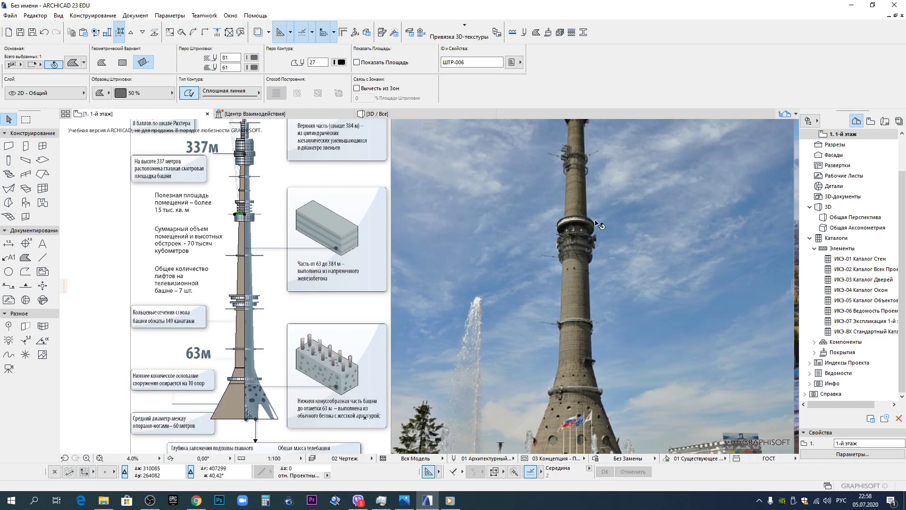
scroll(227, 214, up, 5)
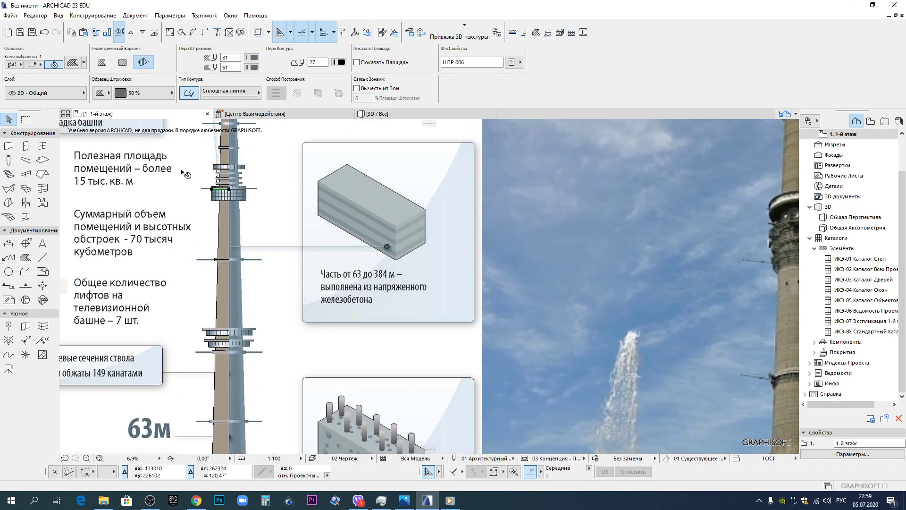
scroll(291, 221, up, 4)
scroll(344, 272, down, 7)
middle_drag(533, 289, 287, 239)
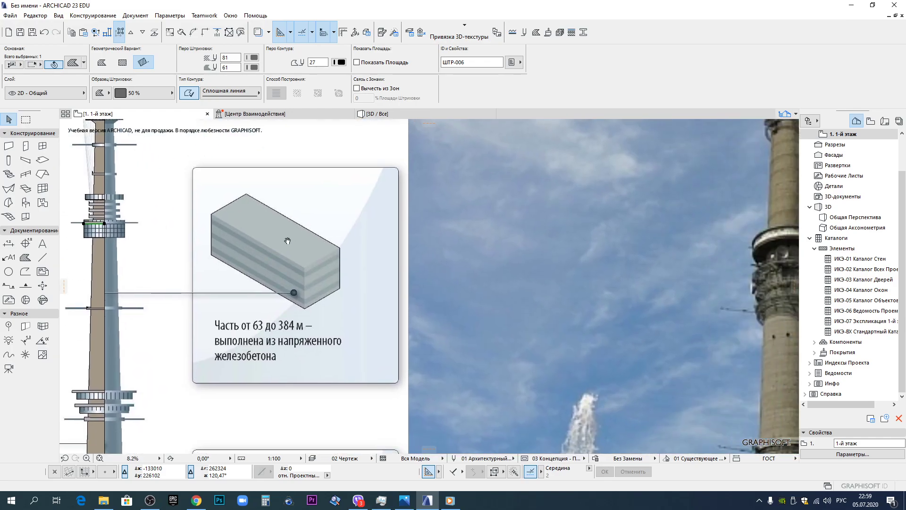
Check the rings in the reference photo and copy the strip from the large ring's top edge down to its bottom edge.
scroll(415, 290, down, 3)
scroll(524, 292, up, 3)
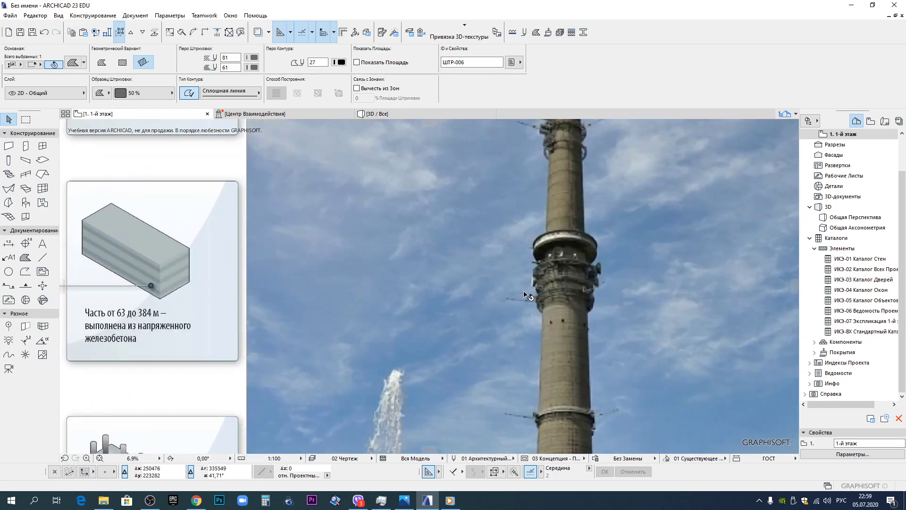
scroll(600, 284, down, 4)
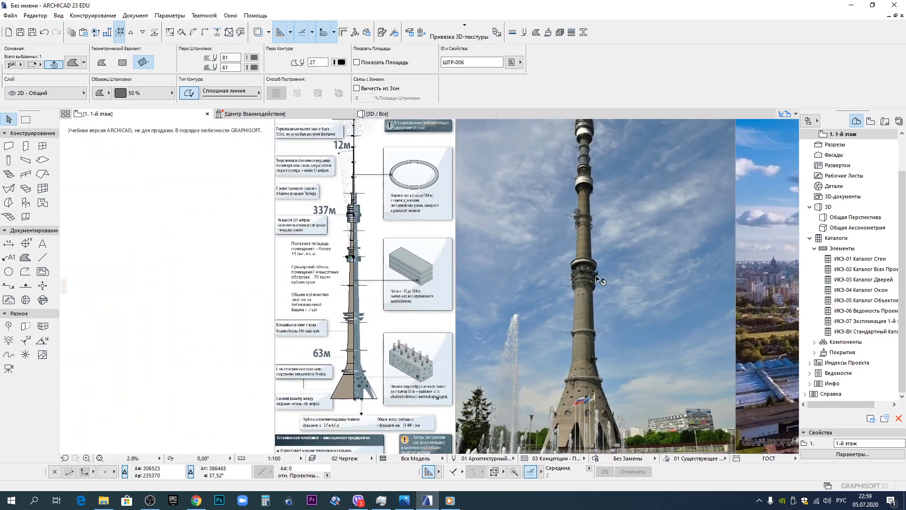
middle_drag(598, 278, 595, 315)
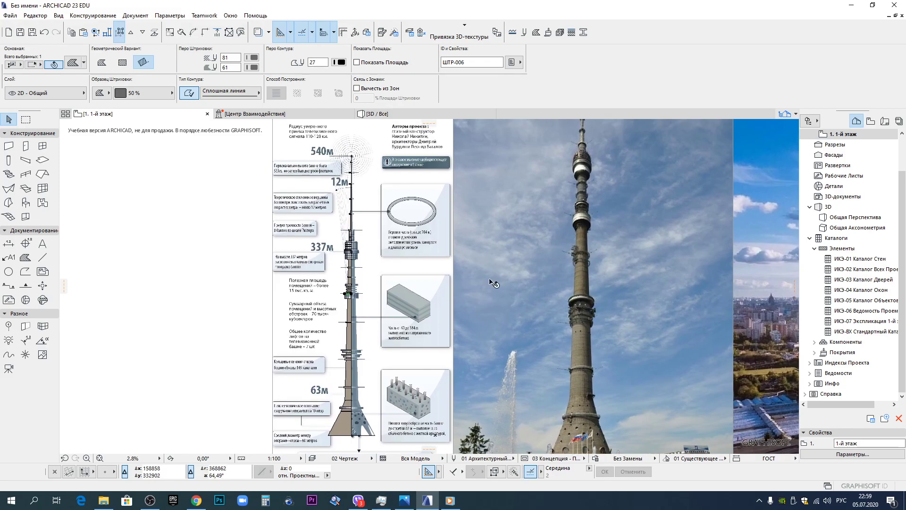
scroll(351, 275, up, 10)
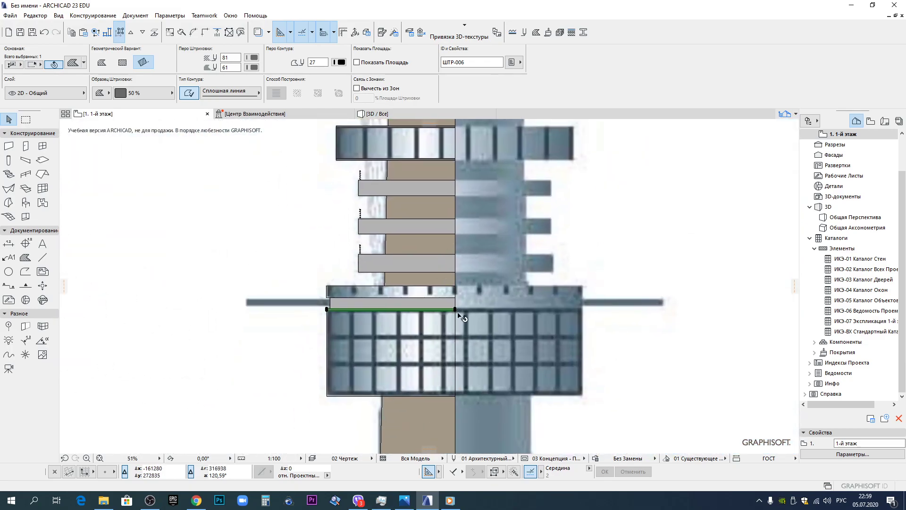
scroll(458, 309, up, 2)
click(454, 295)
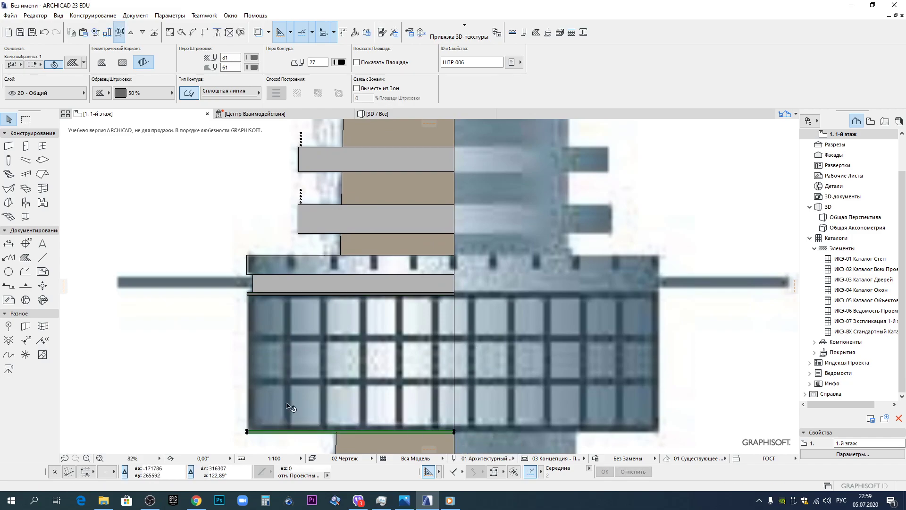
Place copies of the bottom strip on the two intermediate floor bars of the large glazed ring.
scroll(350, 304, up, 2)
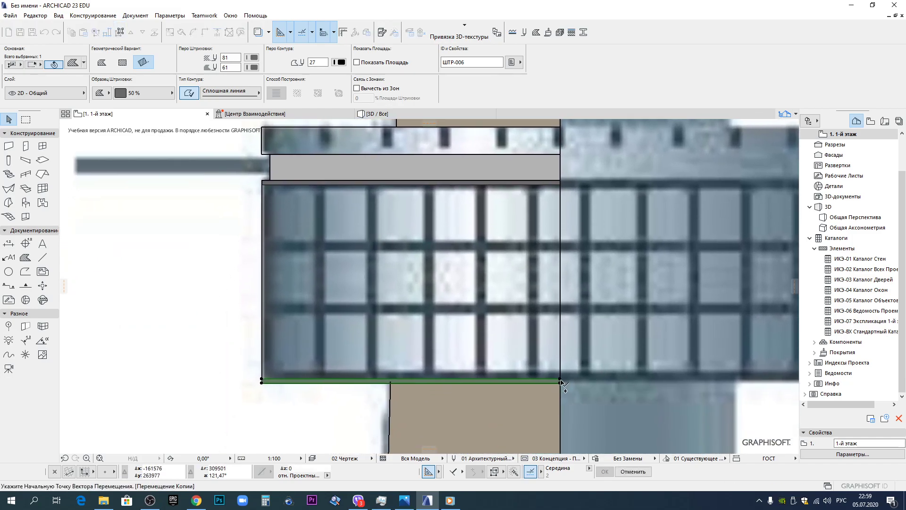
click(561, 379)
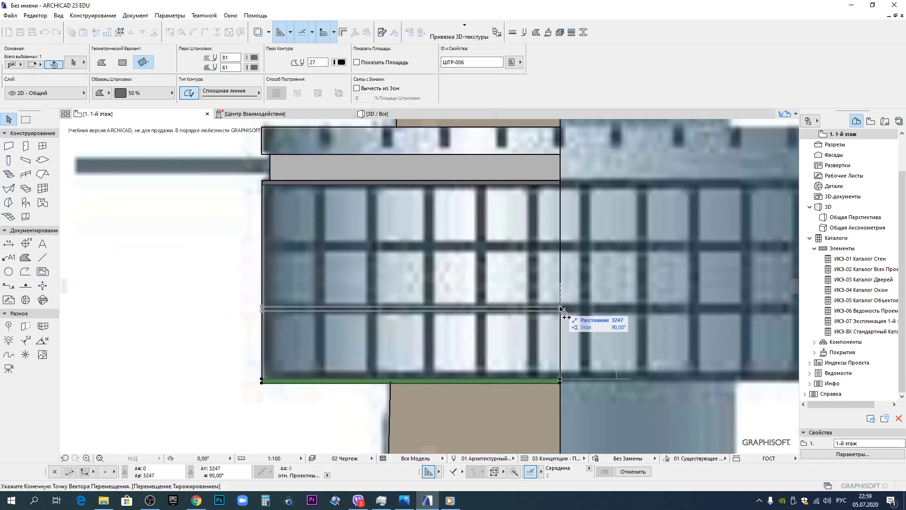
click(561, 309)
click(560, 244)
Add another copy of the strip on the upper glazed ring of the pair lower down the shaft, at the tower axis.
scroll(571, 302, down, 6)
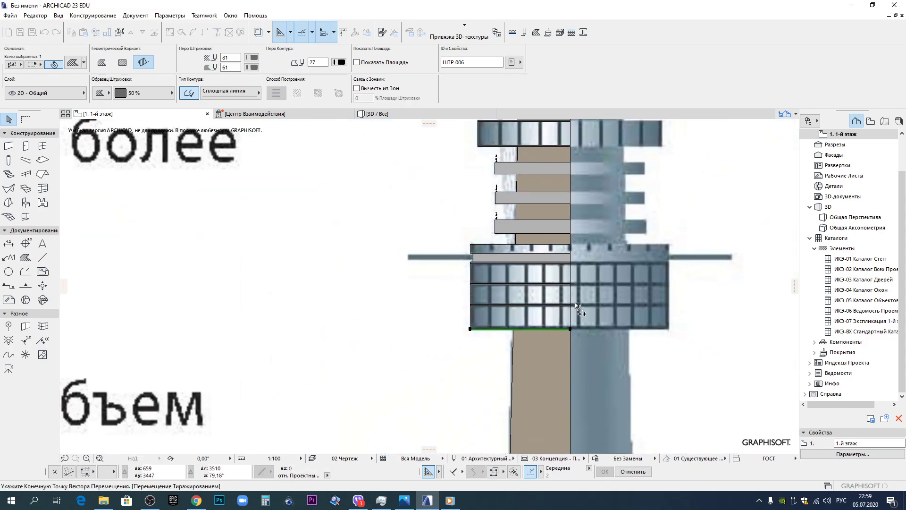
middle_drag(581, 390, 433, 158)
scroll(426, 267, down, 6)
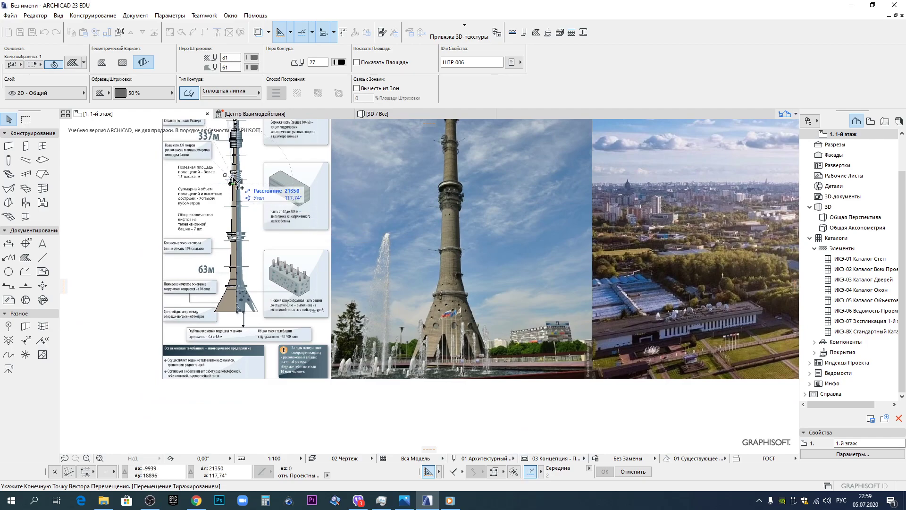
middle_drag(234, 180, 270, 241)
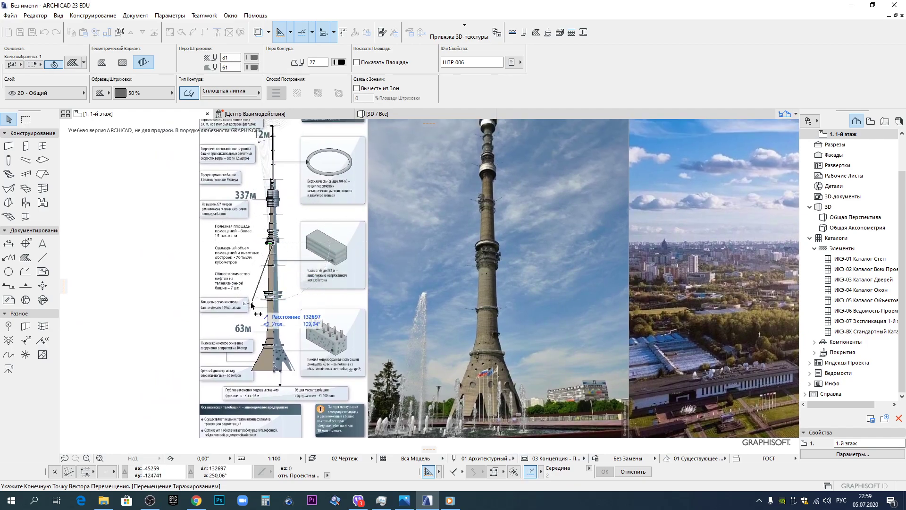
scroll(251, 305, up, 8)
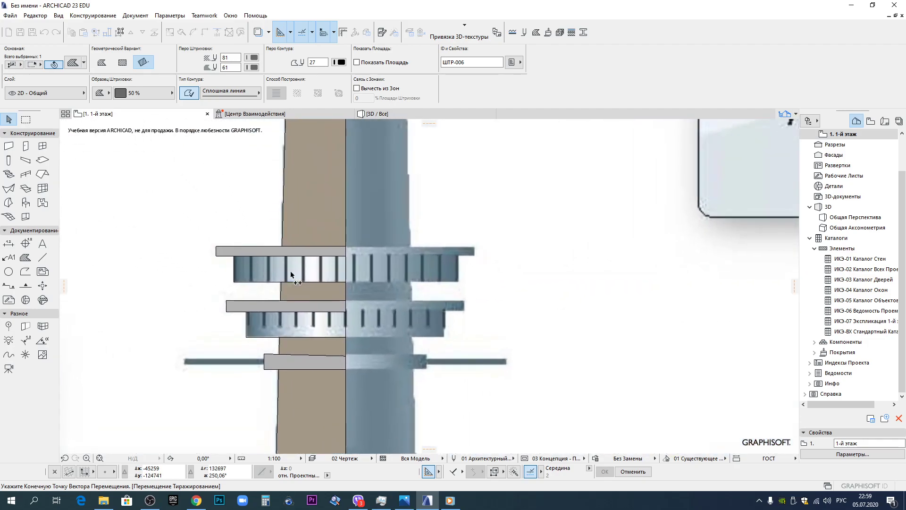
scroll(328, 268, up, 2)
click(372, 275)
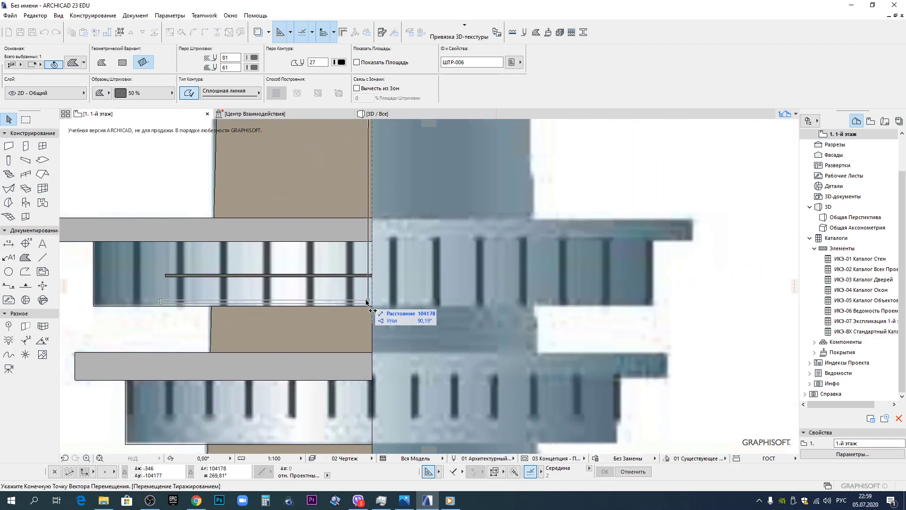
Move the strip to the ring's top edge under the grey slab and extend its outer end to the ring's outline.
click(371, 275)
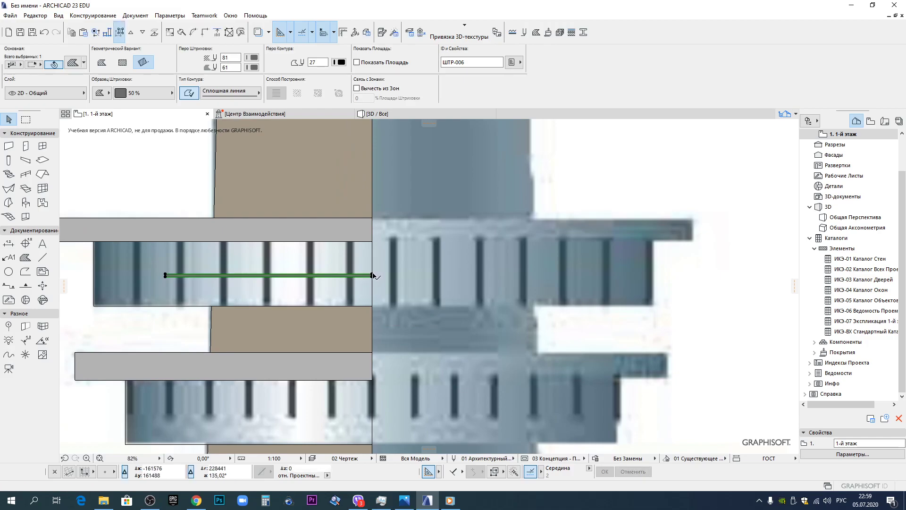
click(372, 241)
scroll(231, 232, up, 4)
middle_drag(177, 243, 416, 262)
click(357, 271)
key(Escape)
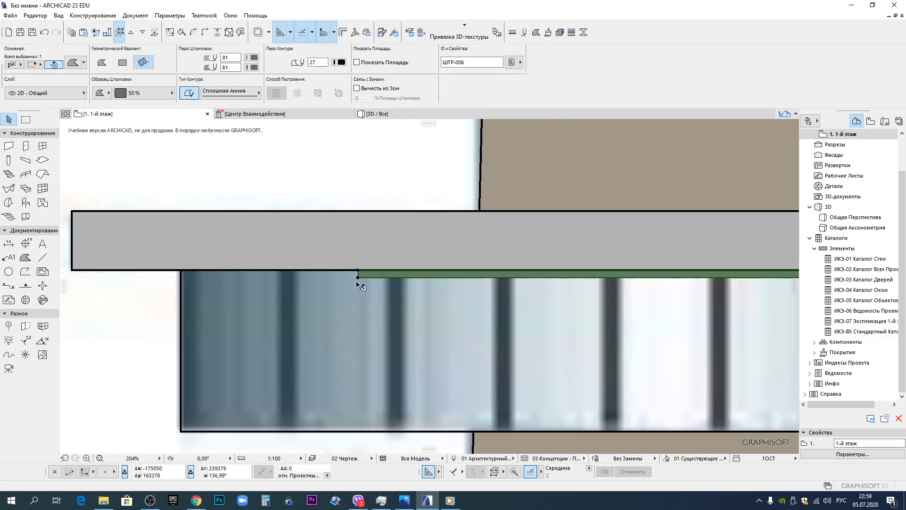
scroll(356, 282, up, 3)
click(359, 265)
middle_drag(171, 266, 439, 270)
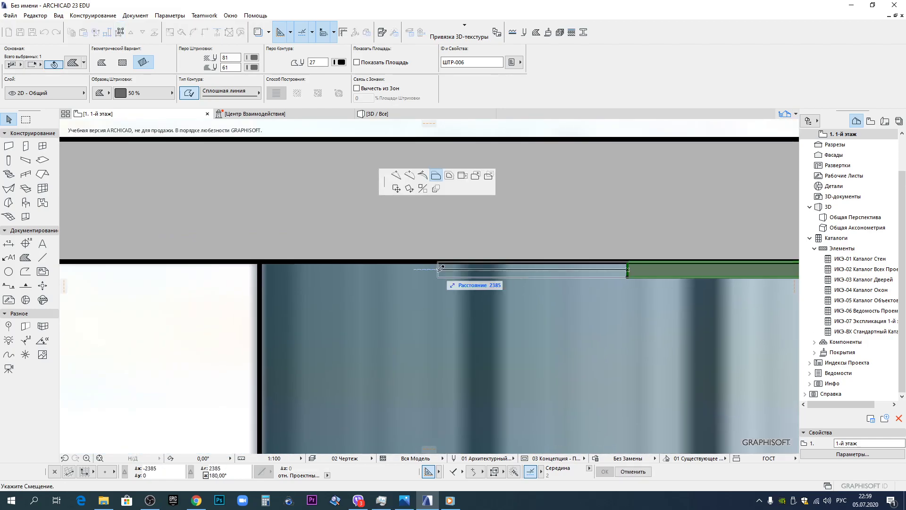
click(261, 261)
Copy the extended strip down to the bottom edge of the same glazed ring on the tower axis.
scroll(268, 265, down, 6)
middle_drag(655, 327, 520, 274)
key(ctrl+shift+d)
click(542, 217)
scroll(571, 326, down, 3)
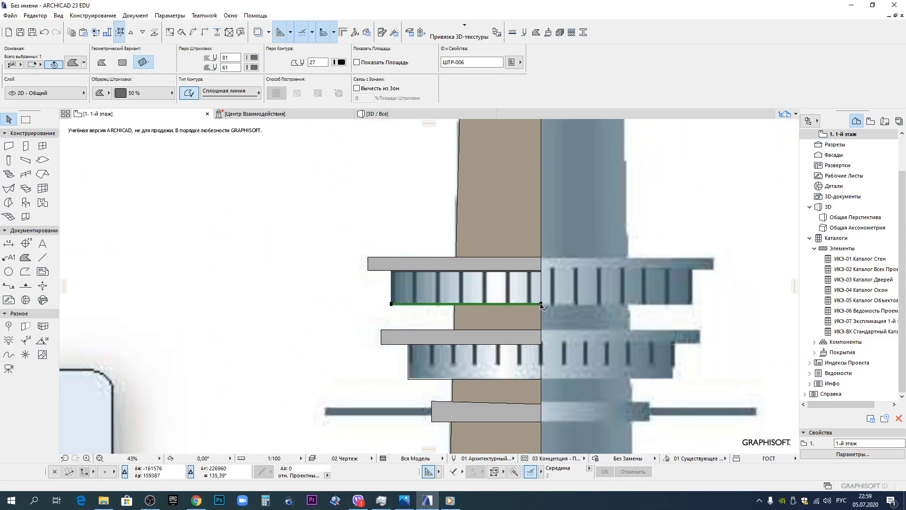
scroll(535, 335, up, 2)
click(548, 270)
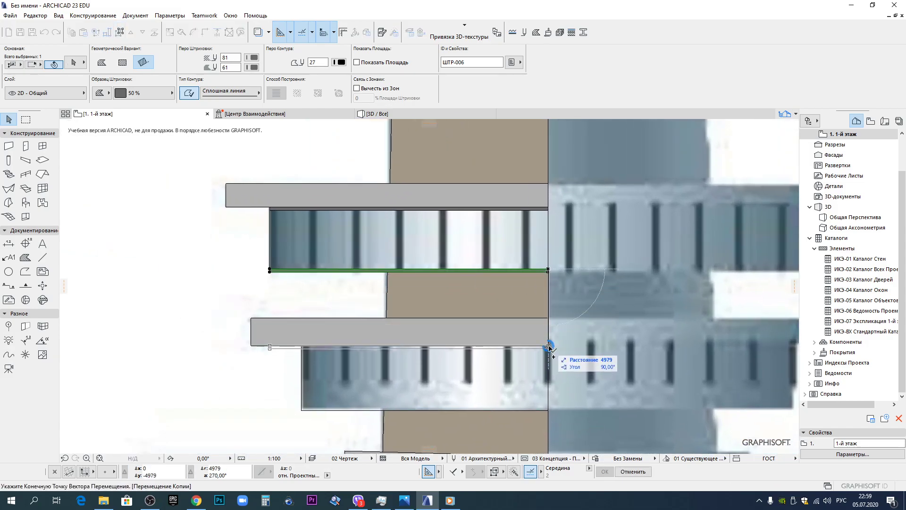
click(548, 347)
Copy the strip to the lower ring's top edge under its grey slab, and again to the lower end of its dark bars.
scroll(580, 307, down, 8)
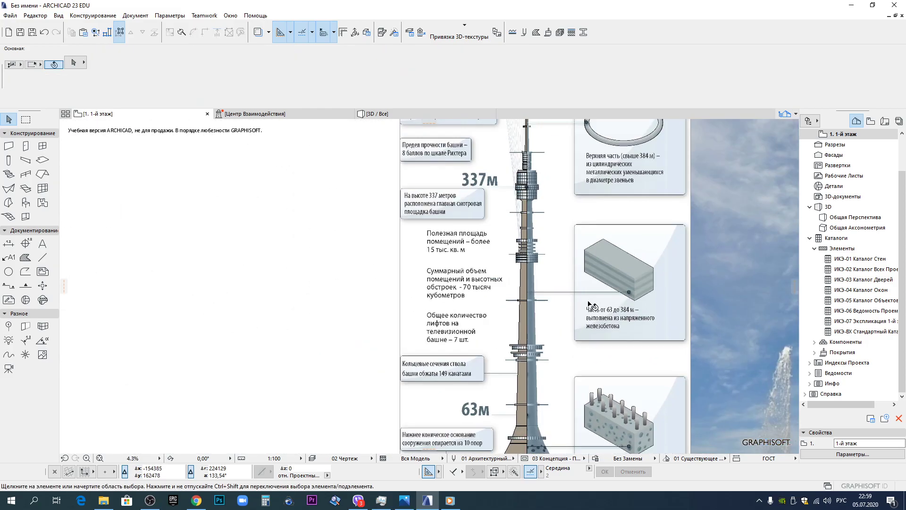
scroll(512, 304, up, 2)
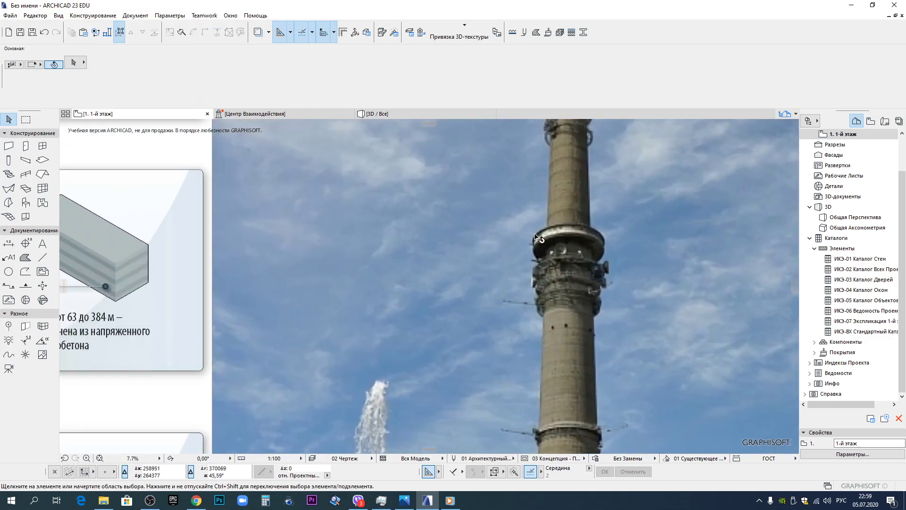
scroll(478, 239, up, 7)
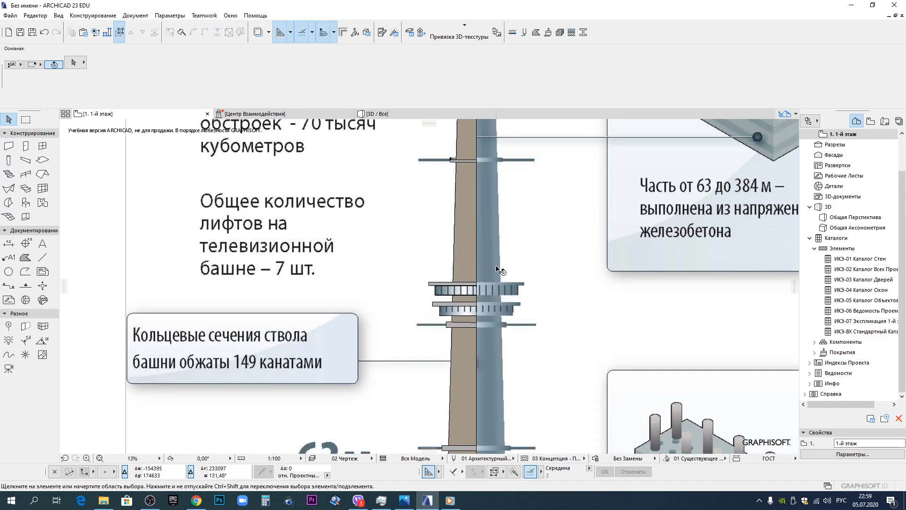
scroll(450, 283, up, 5)
middle_drag(436, 282, 470, 430)
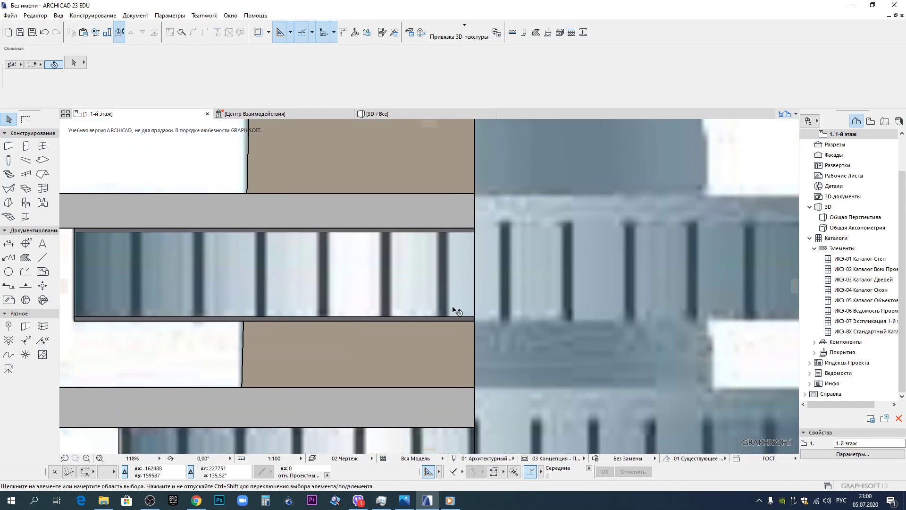
key(ctrl+shift+d)
click(474, 228)
middle_drag(476, 324, 478, 185)
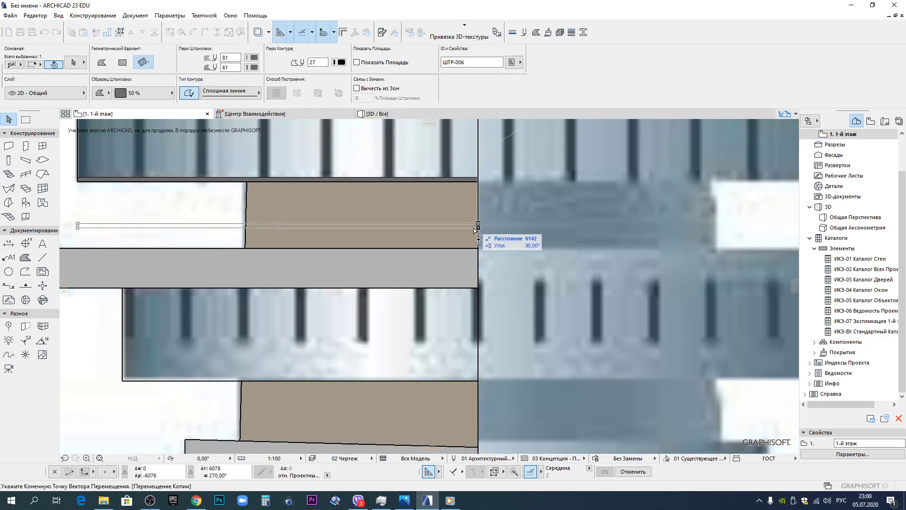
click(478, 289)
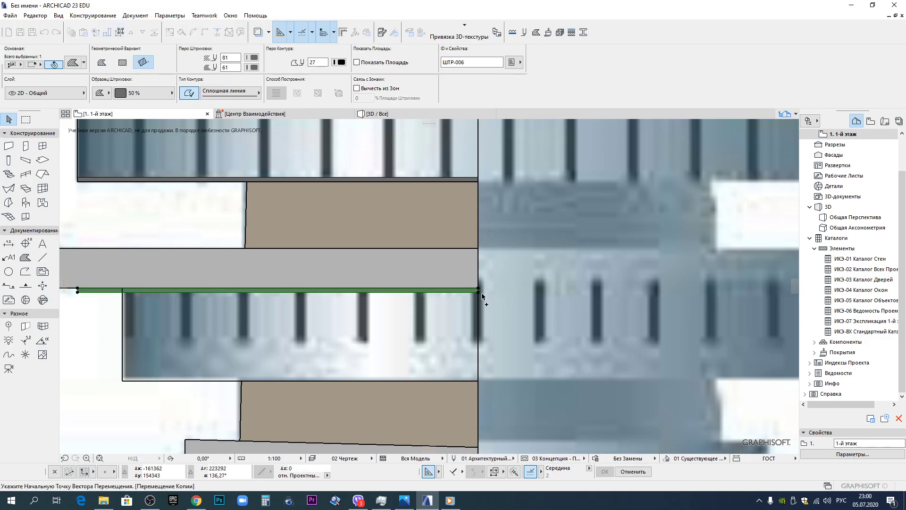
click(478, 291)
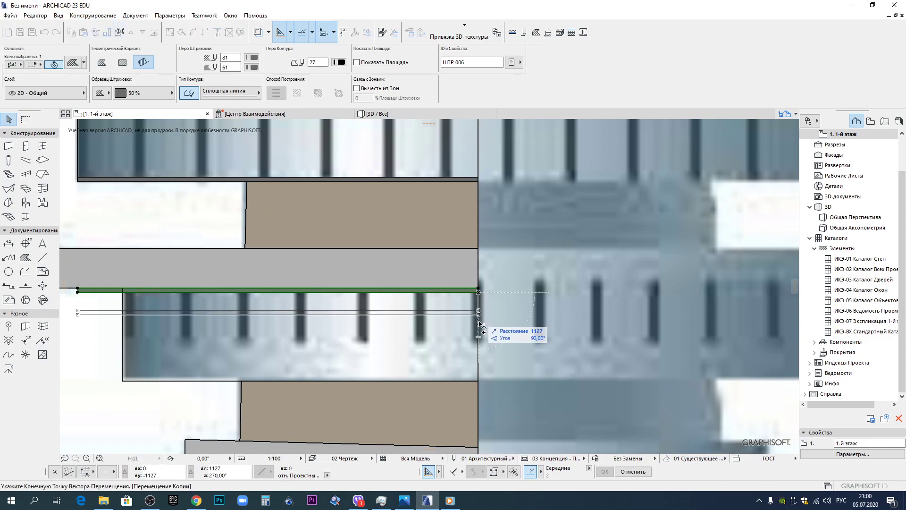
click(478, 346)
Split both strips along the lower ring's outer outline and delete the pieces that stick out.
scroll(77, 288, up, 1)
middle_drag(77, 289, 296, 288)
scroll(296, 288, up, 1)
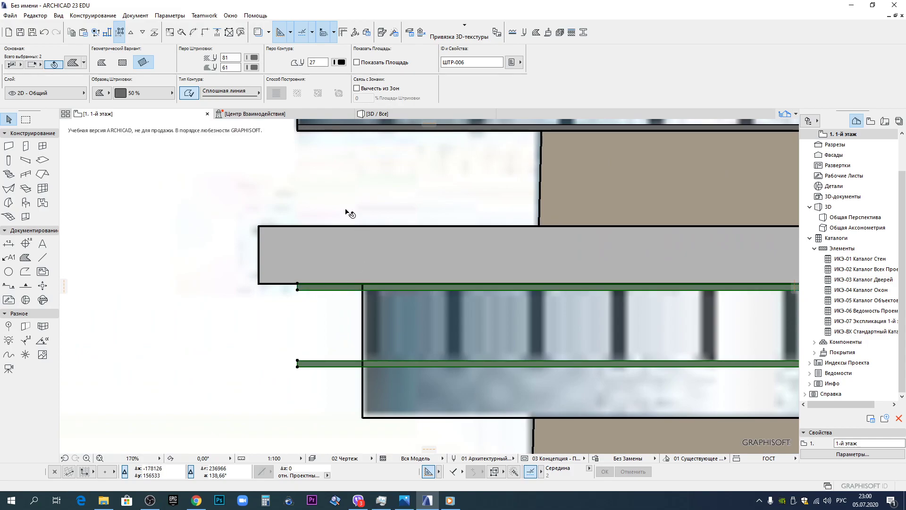
click(363, 340)
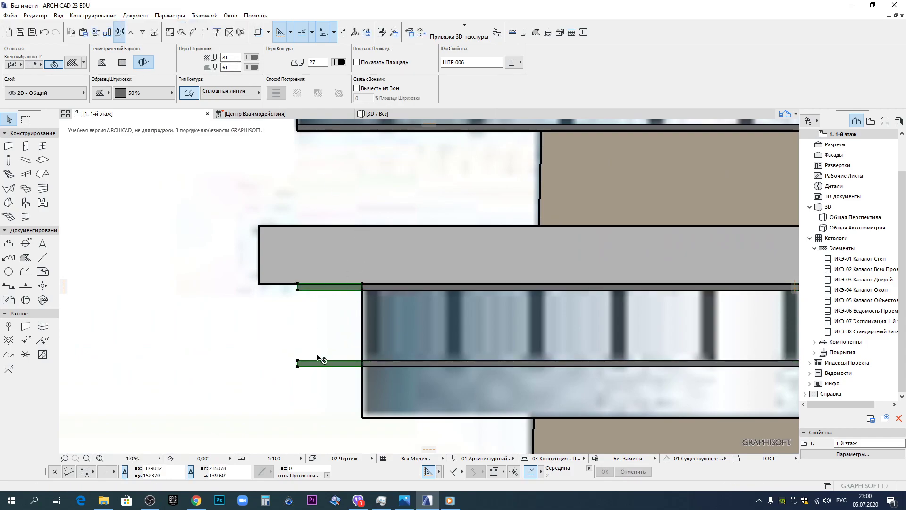
key(Delete)
Fill the lower ring's bottom band with the same grey fill as the slab above it.
alt+click(464, 264)
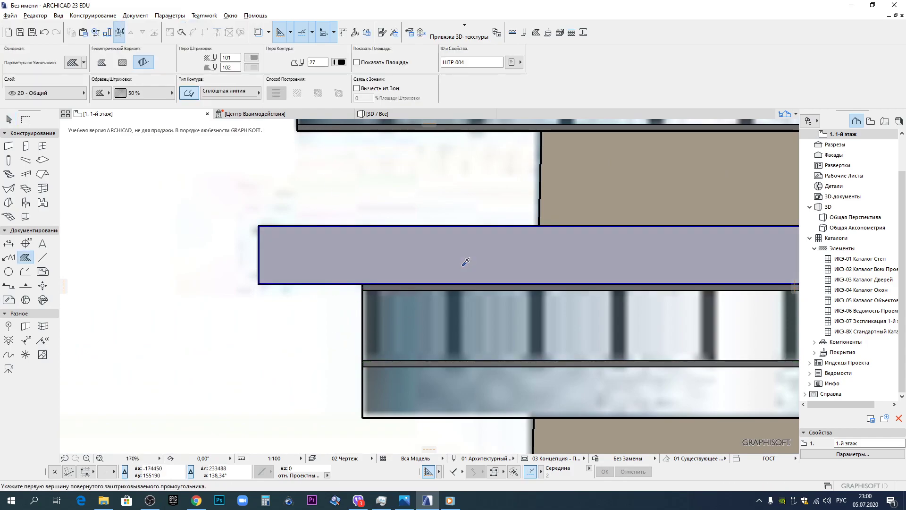
ctrl+alt+click(448, 388)
scroll(448, 388, down, 3)
middle_drag(584, 368, 451, 304)
scroll(457, 328, down, 5)
scroll(456, 338, up, 6)
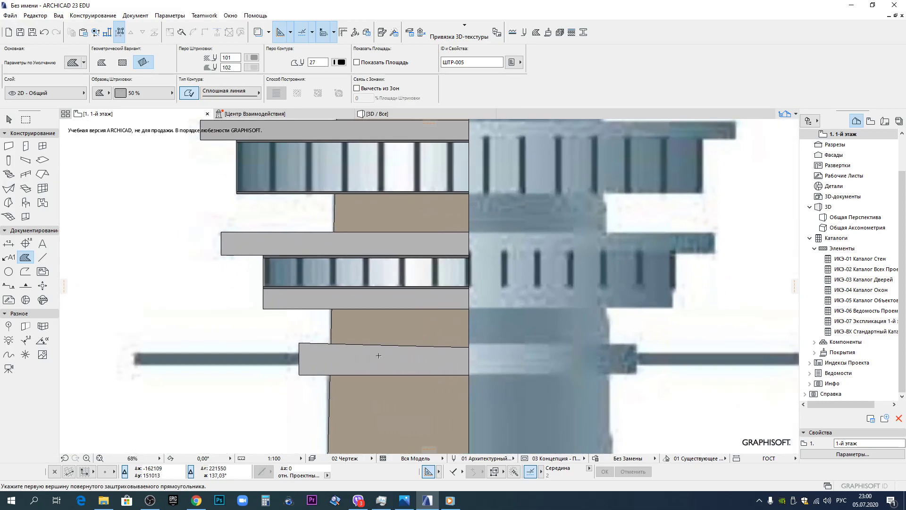
Straighten the sloping top edge of the small grey slab below the rings, levelling it at its corner on the tower axis.
key(Escape)
click(390, 361)
scroll(311, 353, up, 5)
click(699, 328)
click(699, 316)
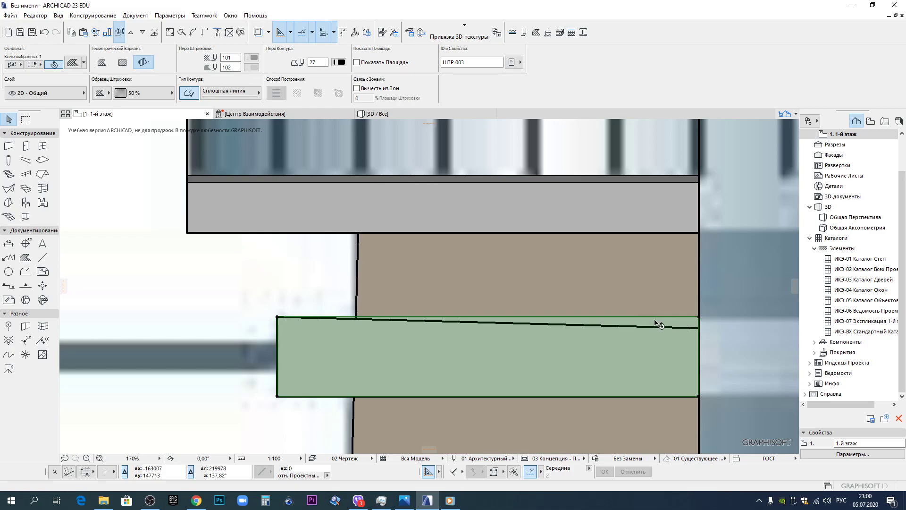
click(680, 316)
click(699, 328)
Move the outer bottom corner of the brown shaft fill down to the top edge of the straightened slab.
click(573, 296)
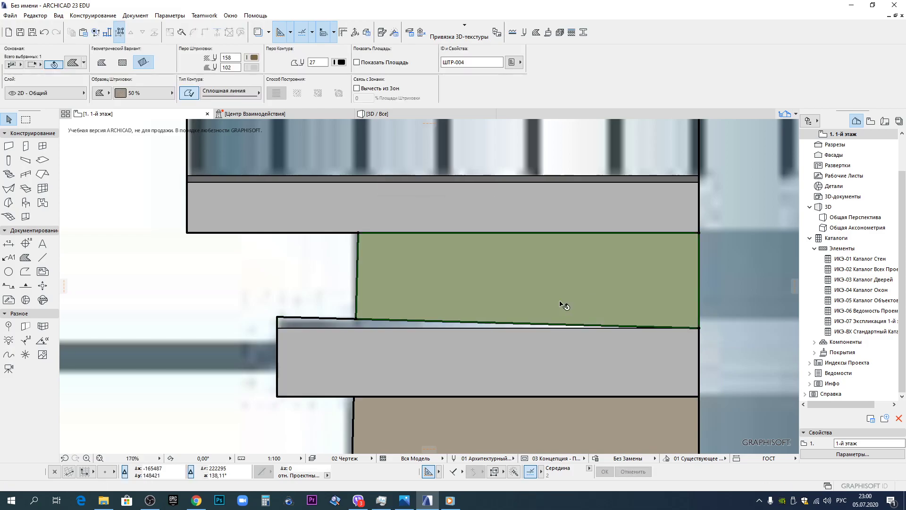
click(357, 320)
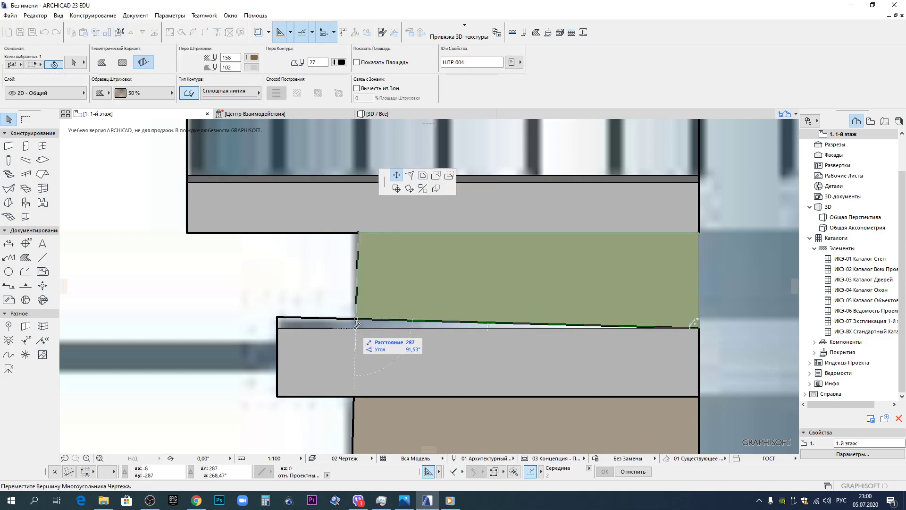
click(356, 327)
key(Escape)
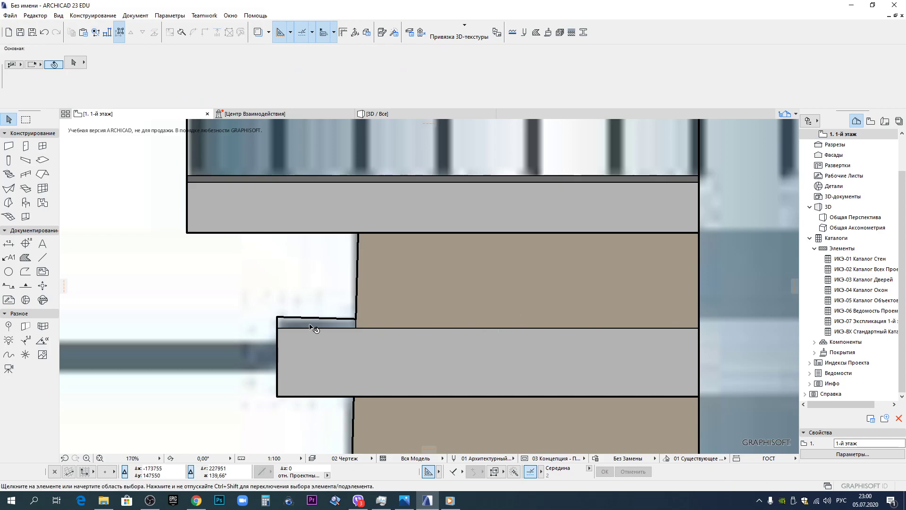
Copy the column of small railing circles from the slab higher on the shaft onto the outer top corner of the upper ring's slab.
scroll(312, 327, down, 10)
middle_drag(431, 315, 444, 167)
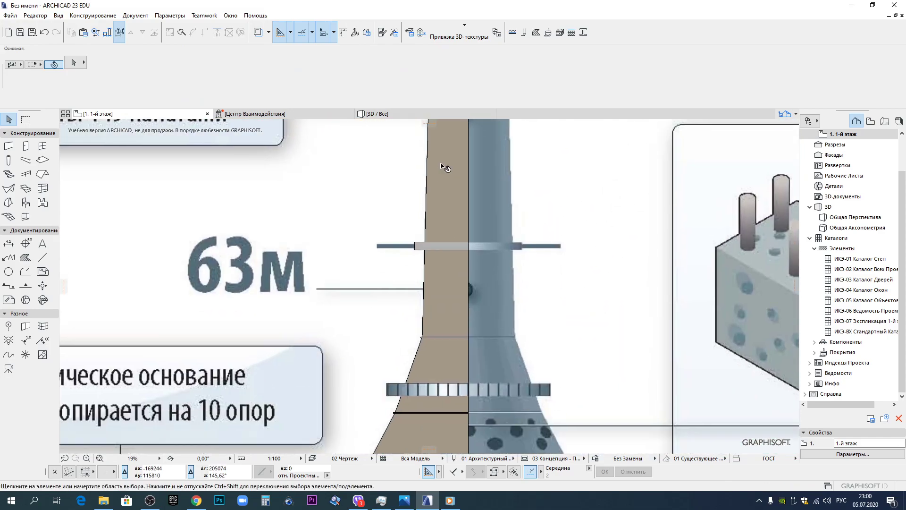
scroll(465, 195, down, 3)
middle_drag(503, 198, 493, 291)
scroll(456, 188, up, 1)
middle_drag(456, 165, 455, 264)
middle_drag(452, 136, 413, 319)
scroll(420, 330, up, 18)
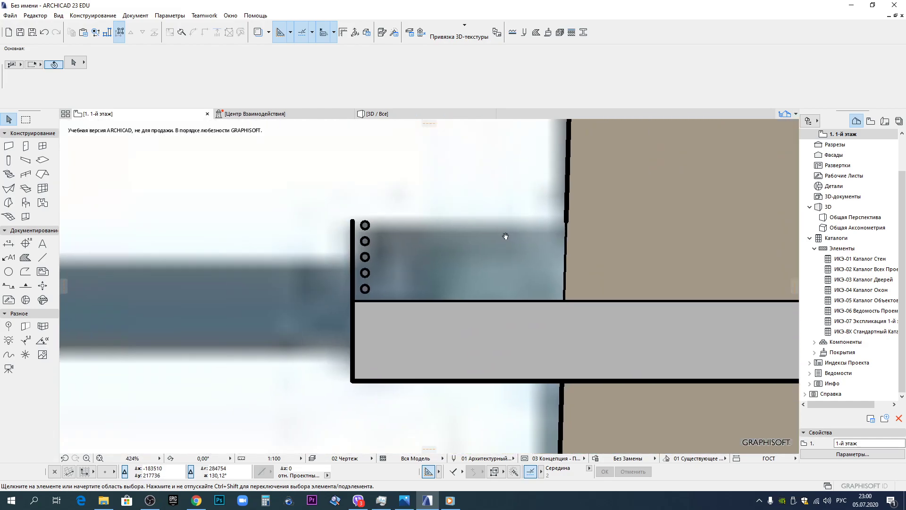
drag(381, 190, 417, 279)
click(390, 282)
scroll(391, 282, down, 7)
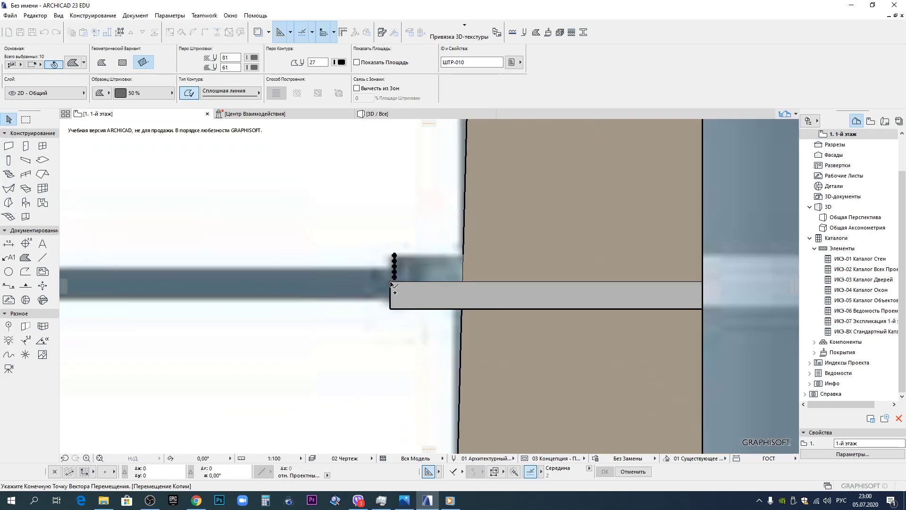
key(ctrl+alt)
scroll(396, 302, down, 4)
middle_drag(414, 392, 440, 257)
middle_drag(426, 338, 480, 176)
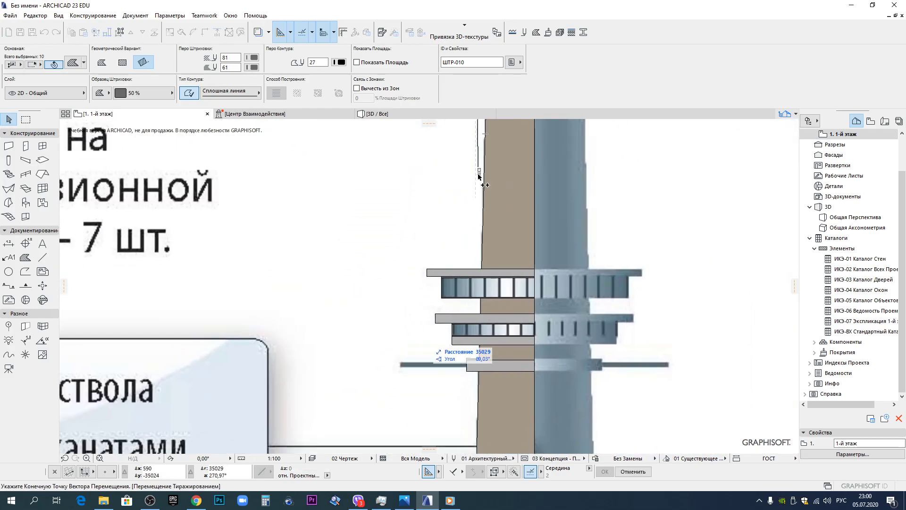
scroll(429, 283, up, 10)
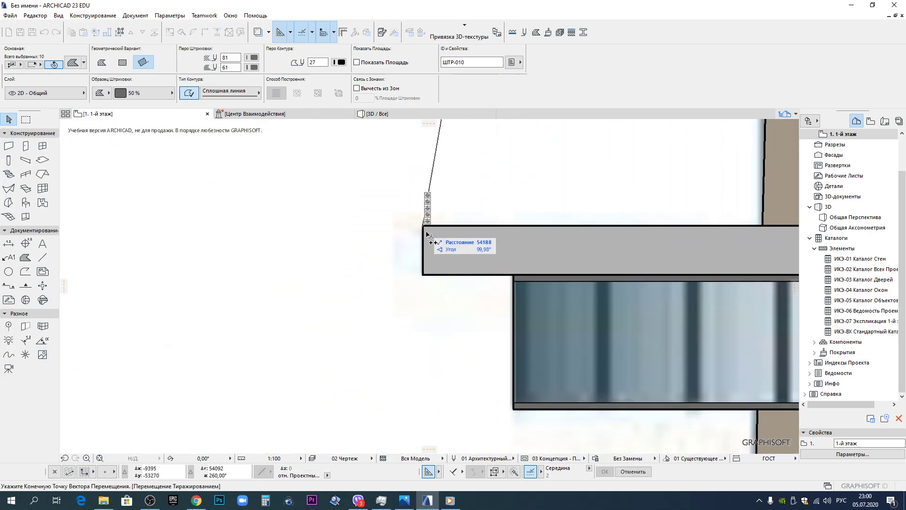
click(423, 227)
middle_drag(490, 341, 439, 125)
click(424, 289)
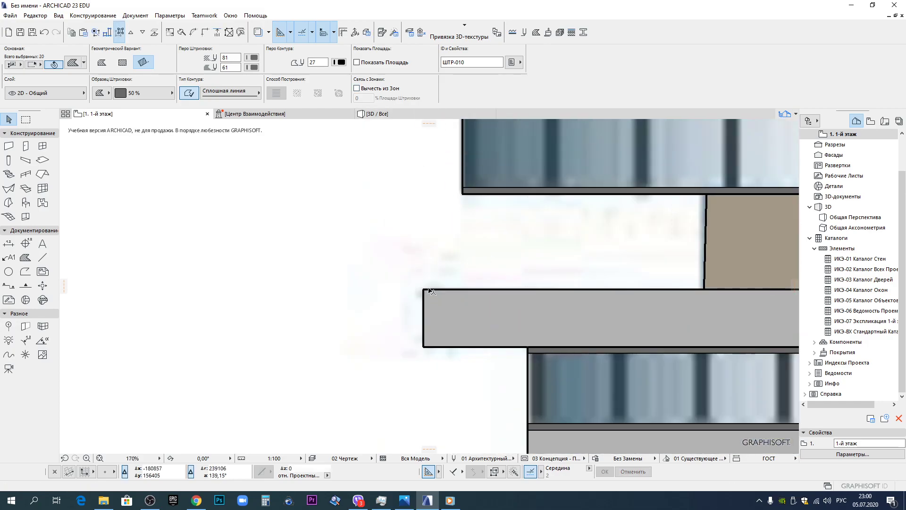
scroll(541, 327, down, 3)
click(453, 168)
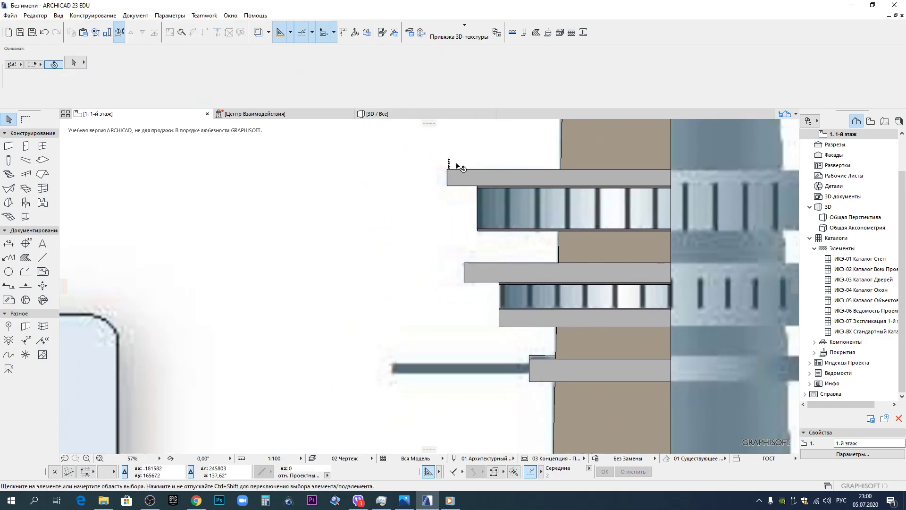
Multiply the upper ring's railing circles onto the outer top corners of the lower ring's slab and the small slab below both rings.
scroll(457, 154, up, 5)
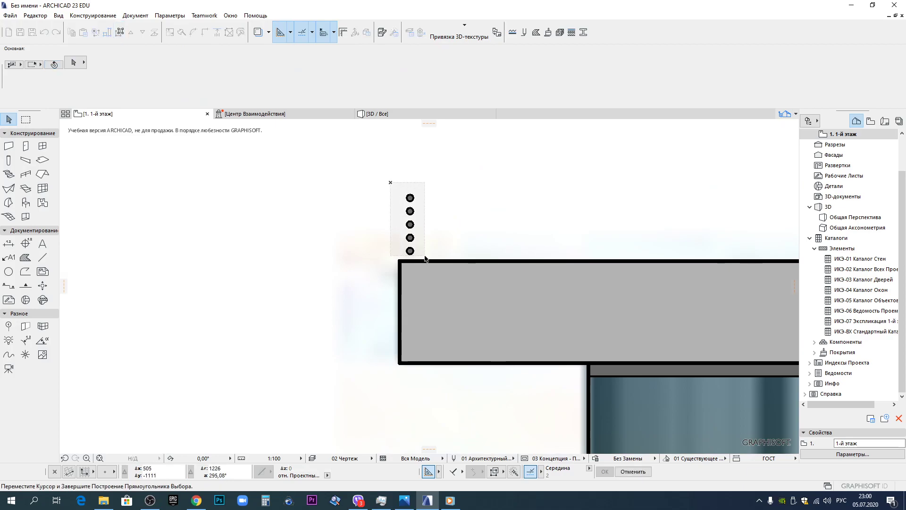
click(423, 257)
scroll(459, 271, down, 3)
middle_drag(528, 366, 446, 190)
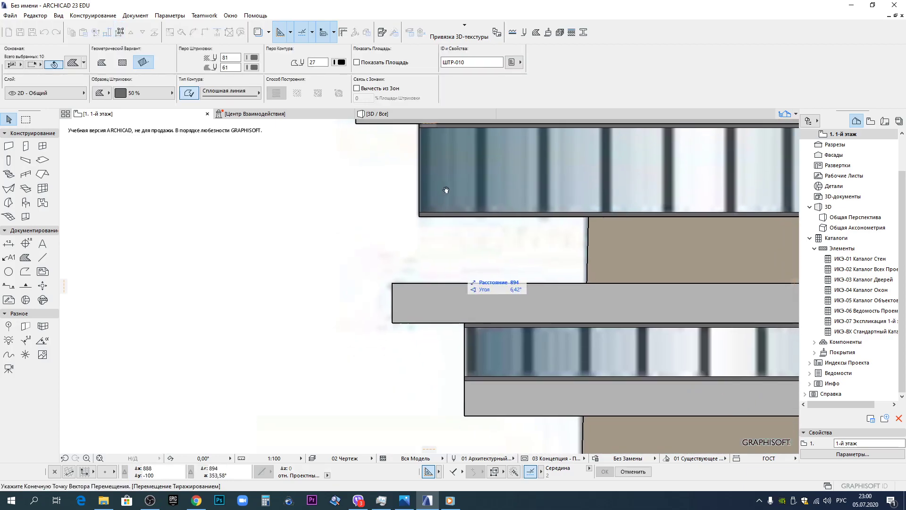
click(392, 286)
scroll(478, 313, down, 4)
middle_drag(492, 401, 467, 233)
scroll(487, 171, up, 6)
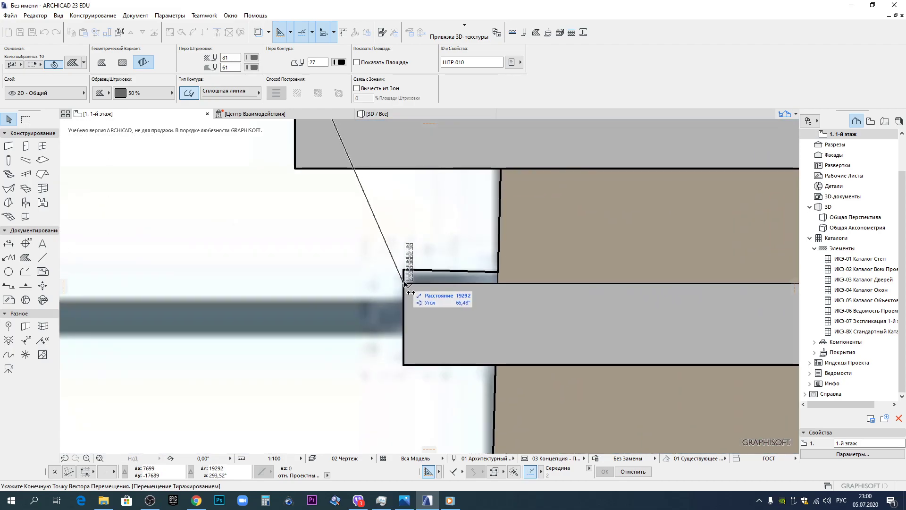
click(403, 283)
Place another copy of the railing circles on the outer top corner of the slab just above the 63 m mark, and end the copying.
scroll(461, 315, down, 6)
middle_drag(461, 316, 451, 152)
scroll(463, 325, down, 1)
scroll(451, 153, down, 2)
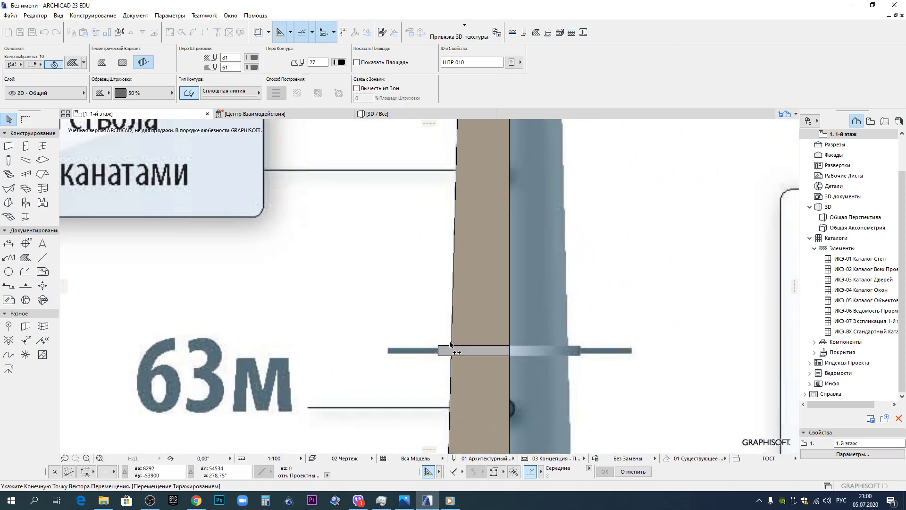
scroll(417, 343, up, 4)
scroll(497, 283, down, 6)
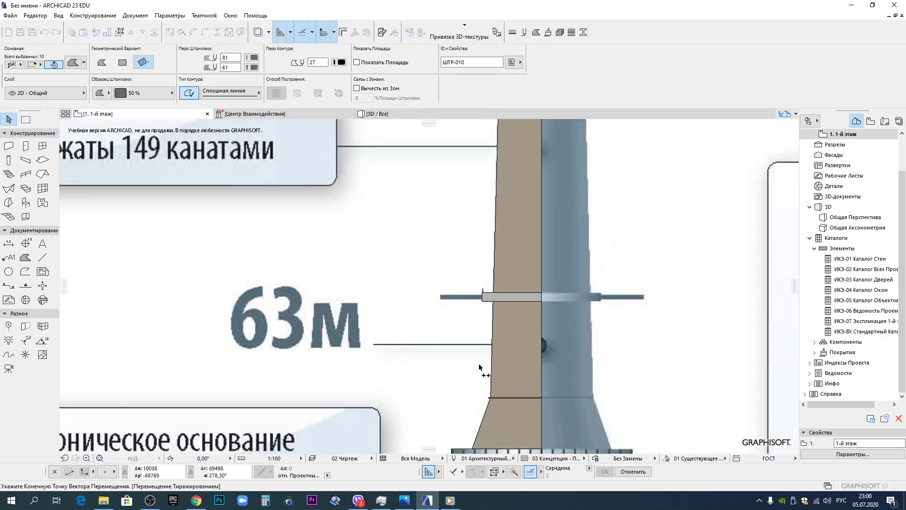
scroll(477, 366, down, 2)
middle_drag(473, 368, 432, 176)
scroll(426, 236, up, 1)
middle_drag(530, 208, 392, 304)
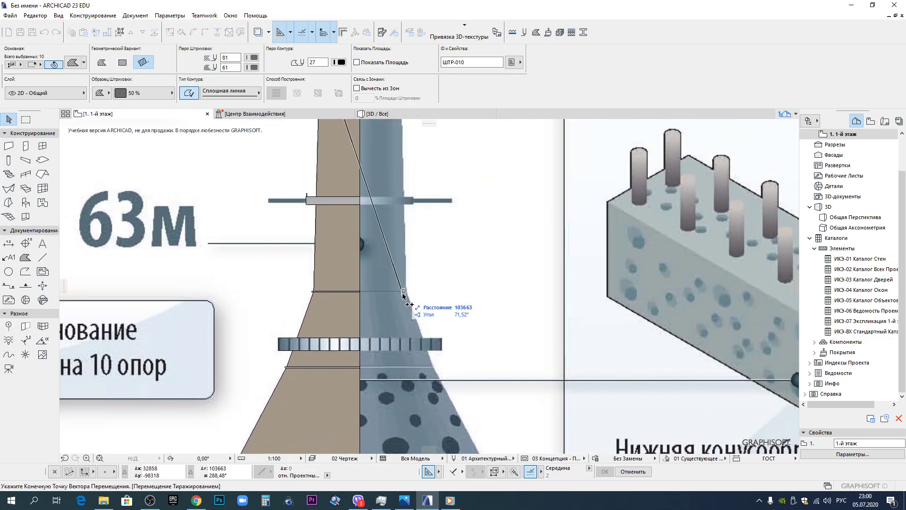
key(Escape)
key(Escape)
Copy the dark floor strip above the lower ring's windows down to the top edge of the wide ring on the conical base, at the axis.
middle_drag(336, 186, 380, 417)
scroll(378, 215, up, 5)
scroll(392, 216, up, 4)
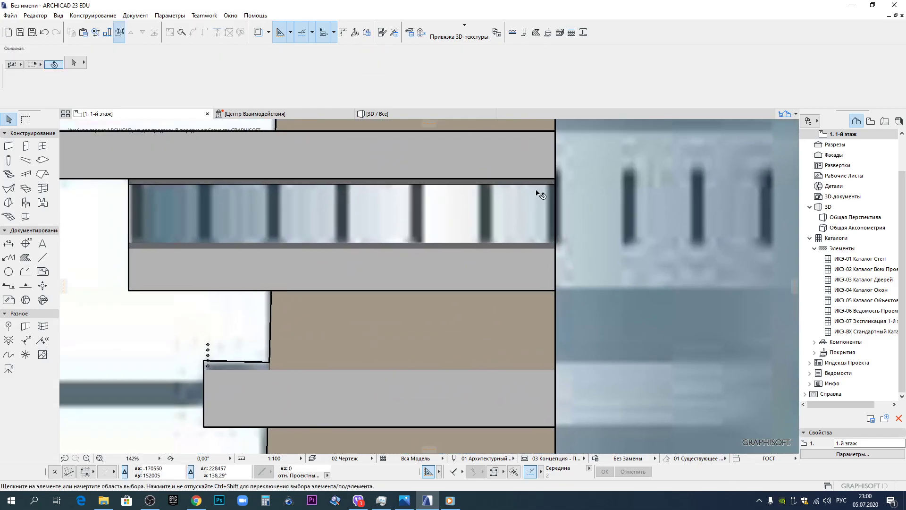
click(544, 186)
click(556, 179)
scroll(562, 273, down, 8)
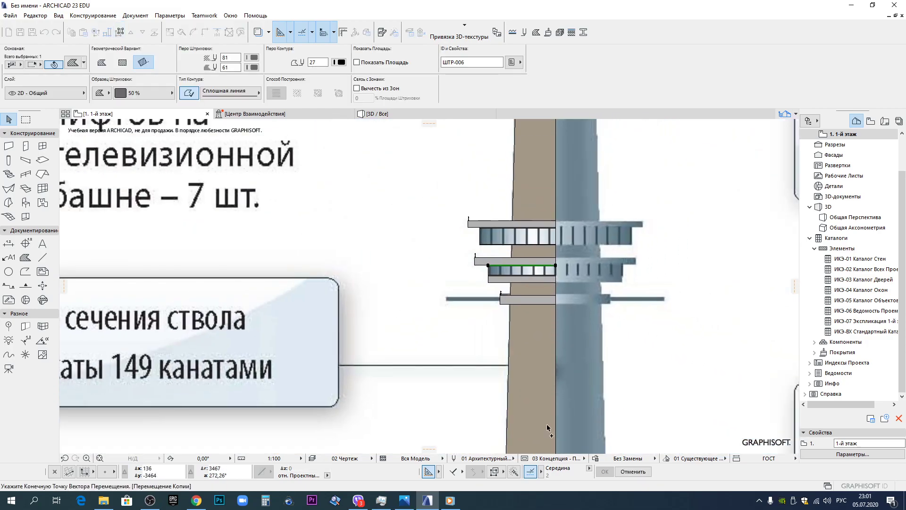
scroll(550, 419, down, 1)
middle_drag(550, 420, 493, 172)
scroll(506, 389, up, 4)
scroll(507, 387, up, 4)
click(532, 410)
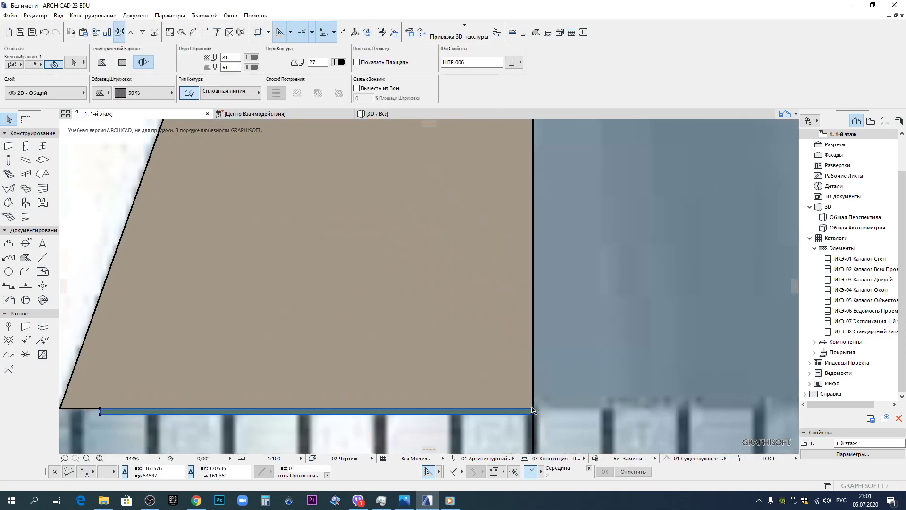
Stretch the copied dark strip outward to the upper outer corner of the base ring.
middle_drag(99, 353, 530, 222)
scroll(469, 262, up, 5)
click(667, 321)
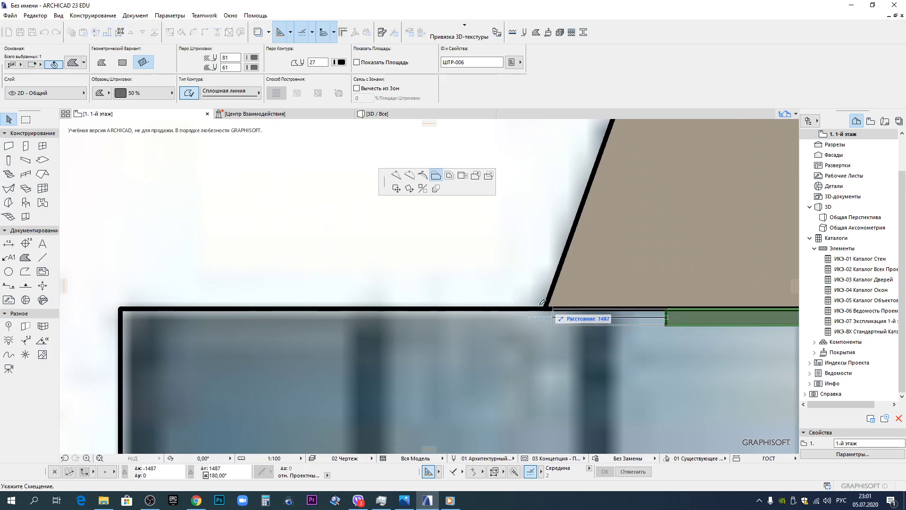
click(120, 308)
scroll(188, 312, down, 6)
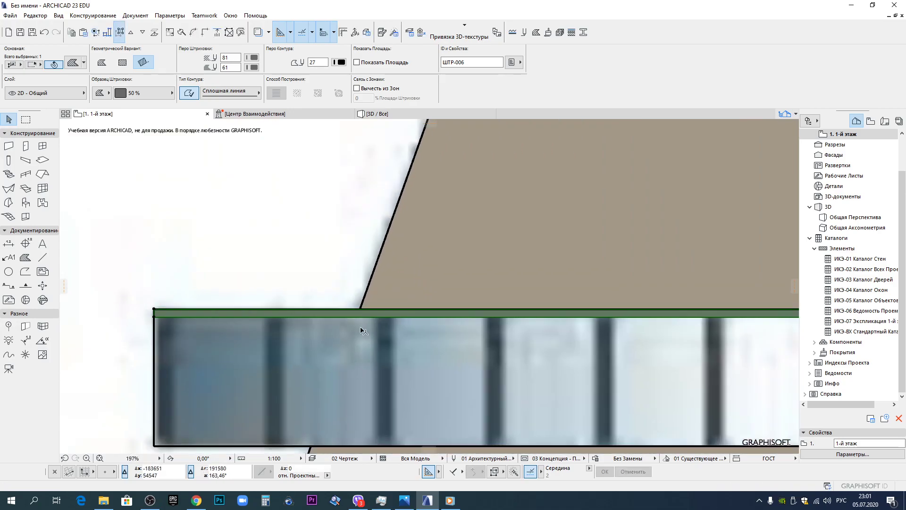
Copy the stretched dark strip down to the bottom edge of the base ring's window band.
middle_drag(687, 323, 458, 227)
key(ctrl+shift+d)
click(501, 220)
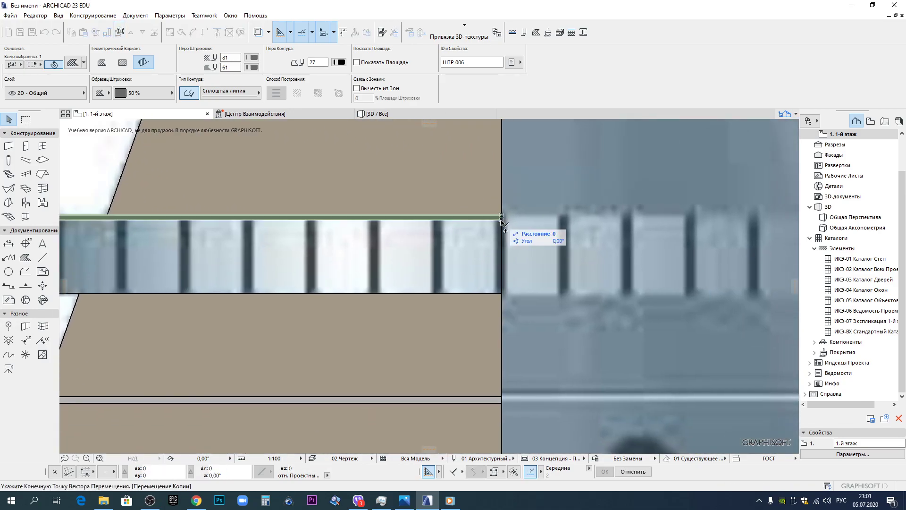
click(501, 291)
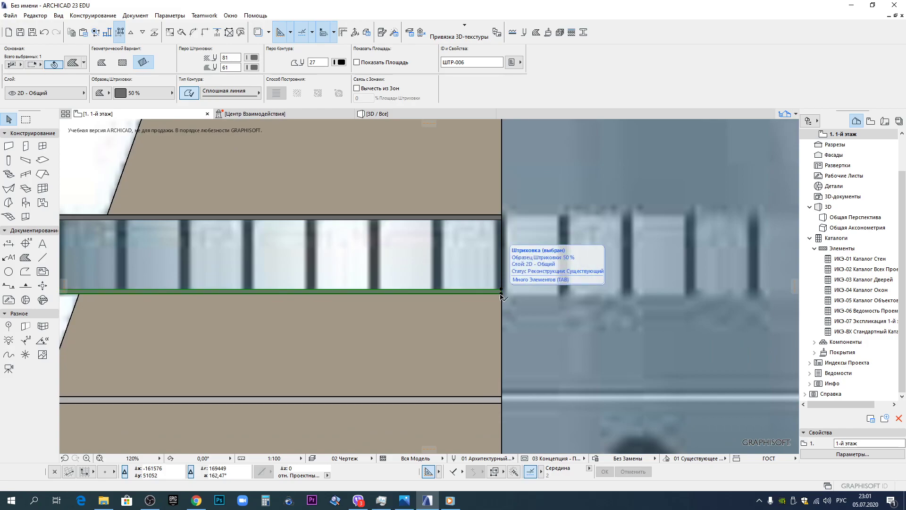
key(Escape)
scroll(424, 253, down, 7)
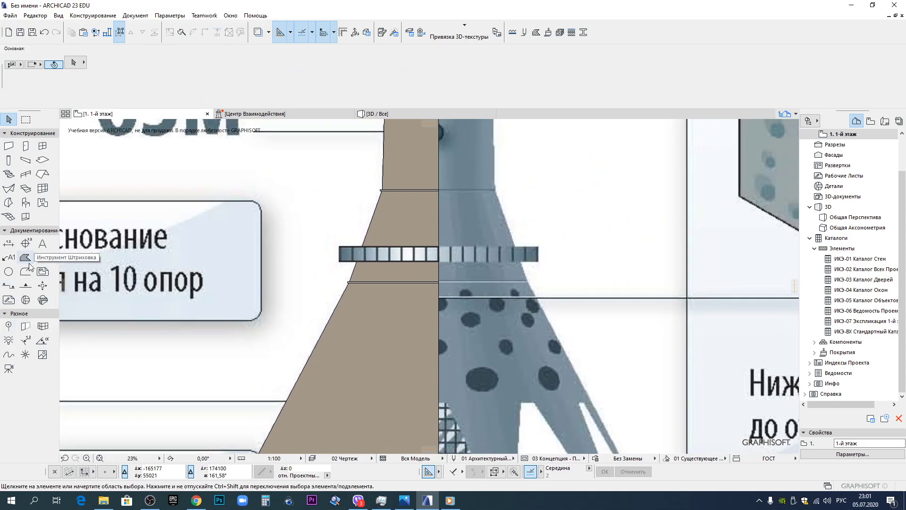
Set the default fill's foreground pen to 165 and background pen to 109, and fill the base ring's window band in light blue.
click(26, 259)
scroll(265, 197, up, 2)
click(252, 58)
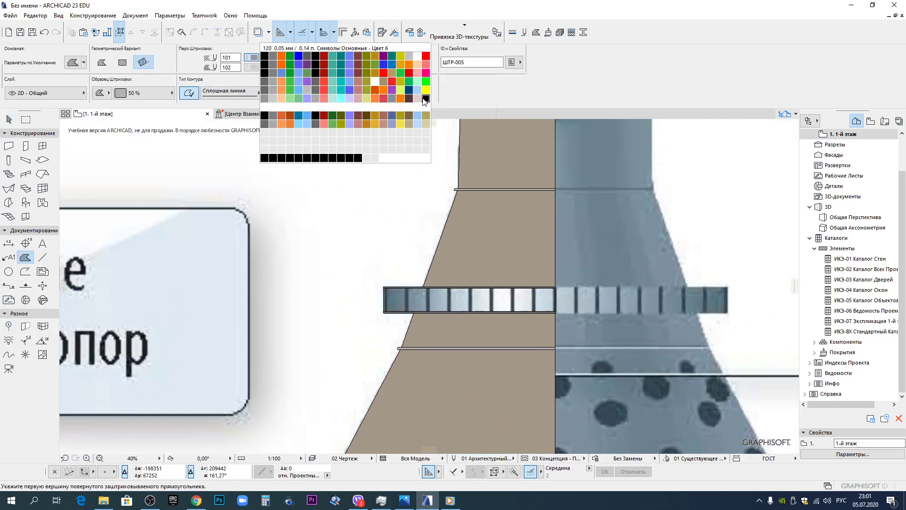
click(299, 124)
click(252, 67)
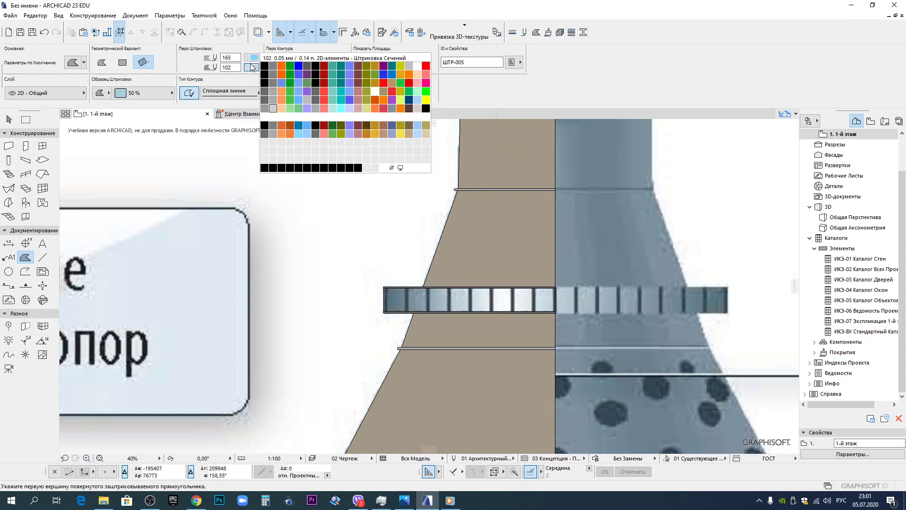
click(340, 111)
scroll(465, 244, up, 4)
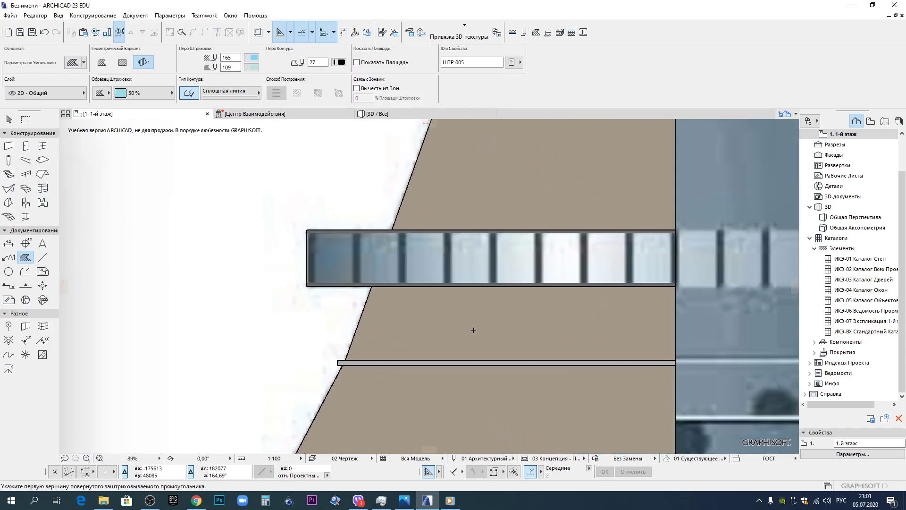
click(464, 245)
scroll(463, 245, down, 6)
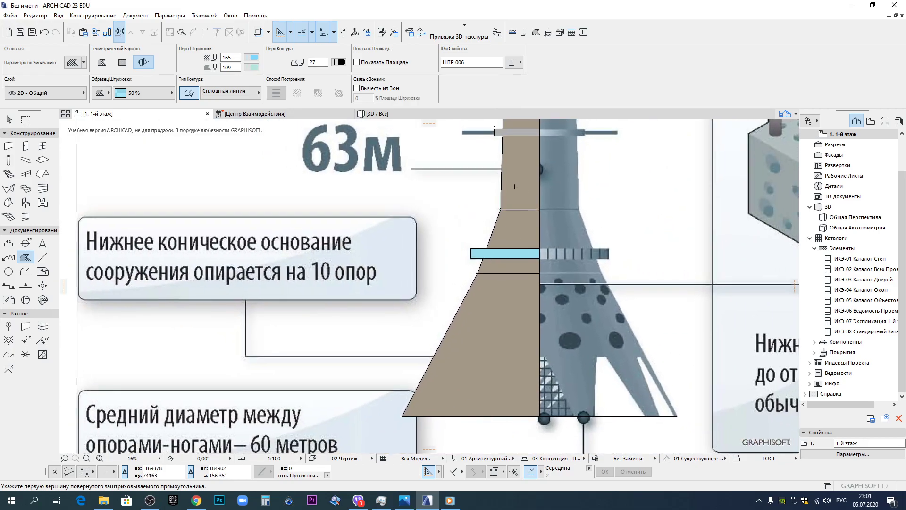
Fill the window bands of the two mid-shaft rings with the same light blue fill.
middle_drag(515, 188, 478, 341)
scroll(488, 317, up, 5)
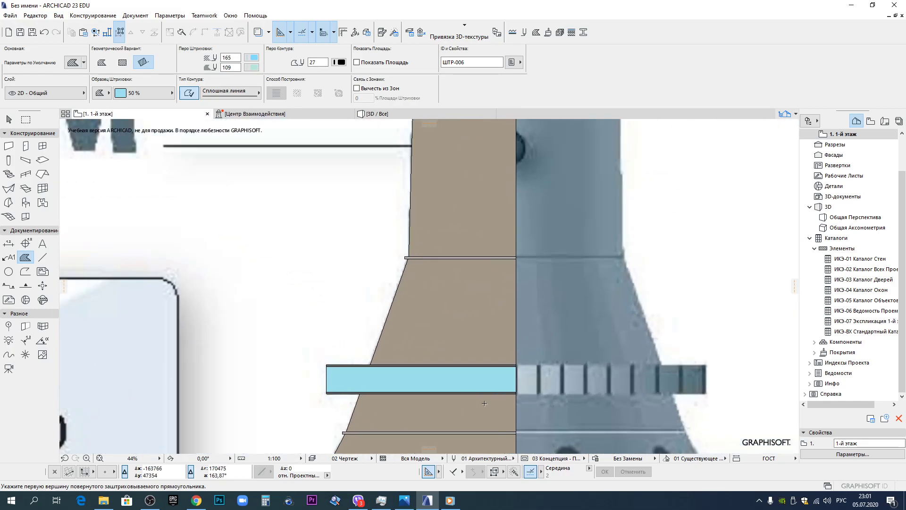
scroll(493, 232, down, 6)
scroll(493, 231, up, 8)
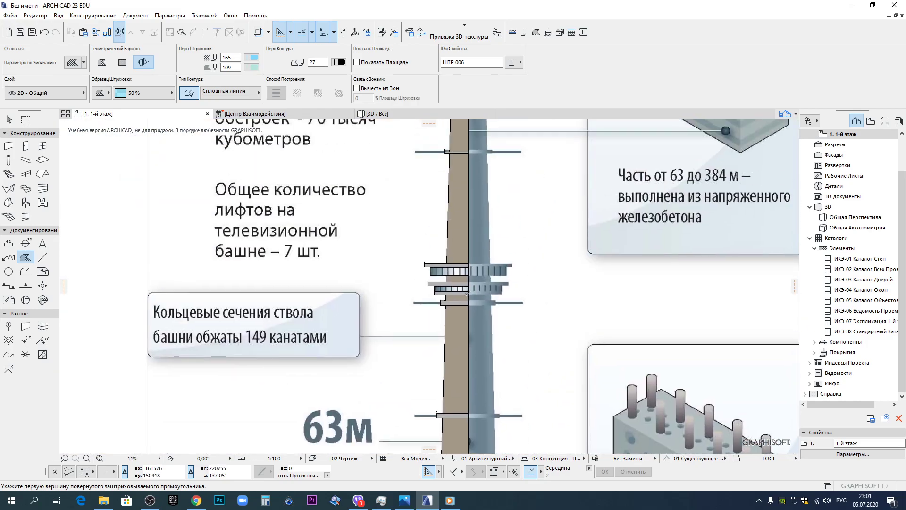
click(421, 181)
Fill the three stacked window bands of the large upper block in light blue, between the dark floor strips.
scroll(421, 189, down, 3)
middle_drag(430, 207, 419, 426)
middle_drag(419, 189, 409, 429)
scroll(423, 314, up, 3)
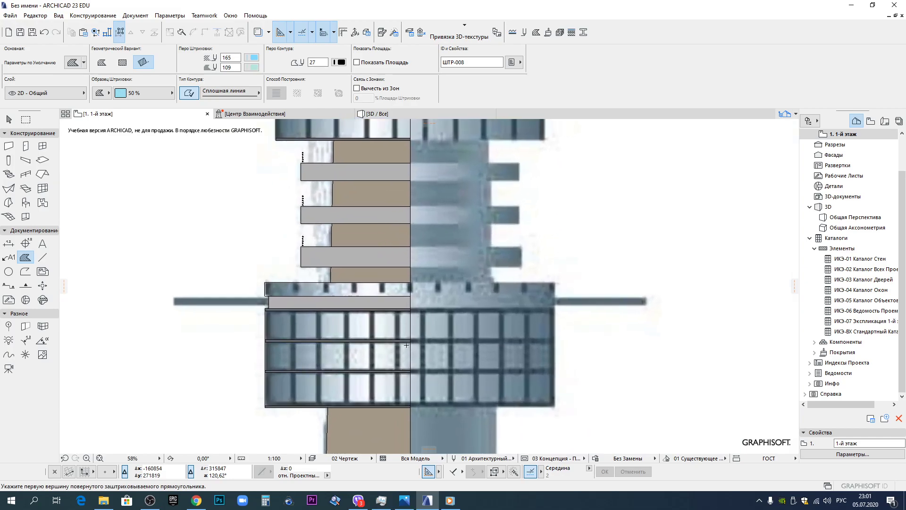
click(373, 389)
click(372, 356)
click(372, 333)
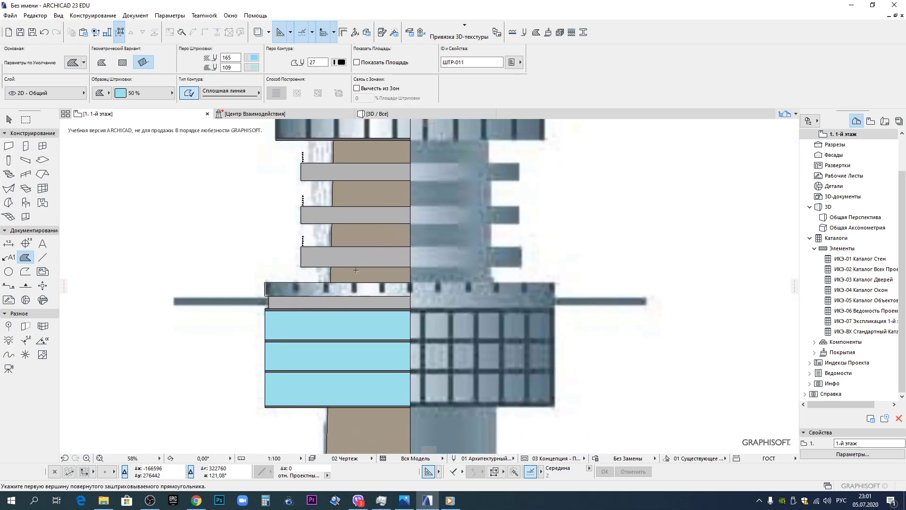
key(Escape)
Copy the dark strip above the large block's top window band to the top and bottom edges of the narrow notched band above it.
scroll(370, 309, up, 6)
click(393, 310)
scroll(351, 309, down, 4)
middle_drag(319, 301, 352, 300)
scroll(355, 301, up, 3)
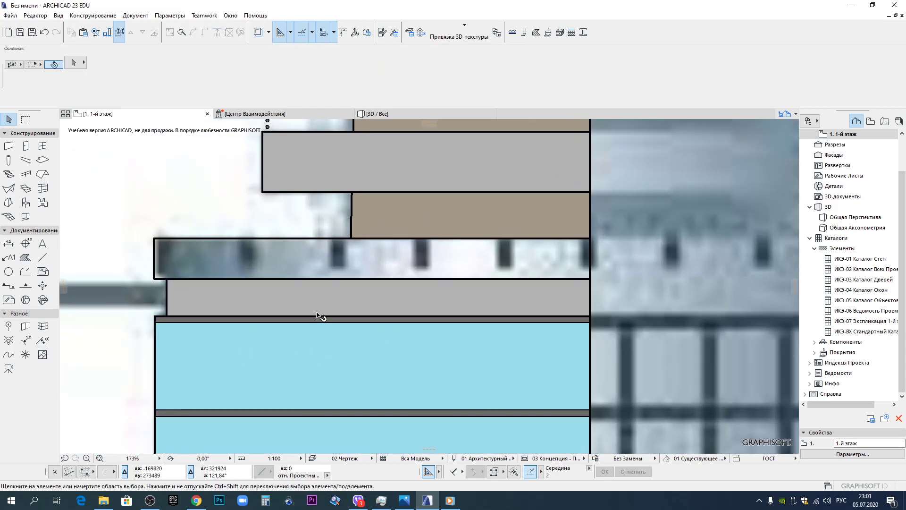
click(321, 323)
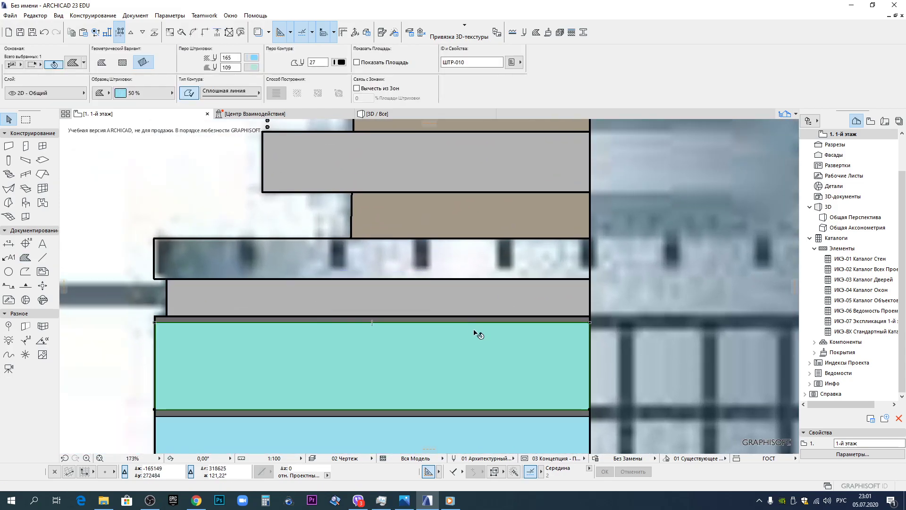
key(Escape)
scroll(573, 322, up, 3)
click(594, 322)
click(604, 314)
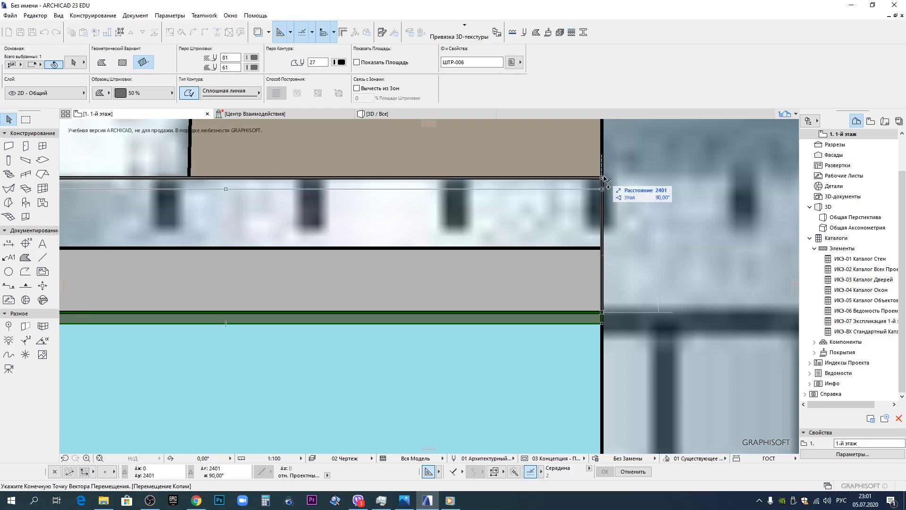
key(ctrl)
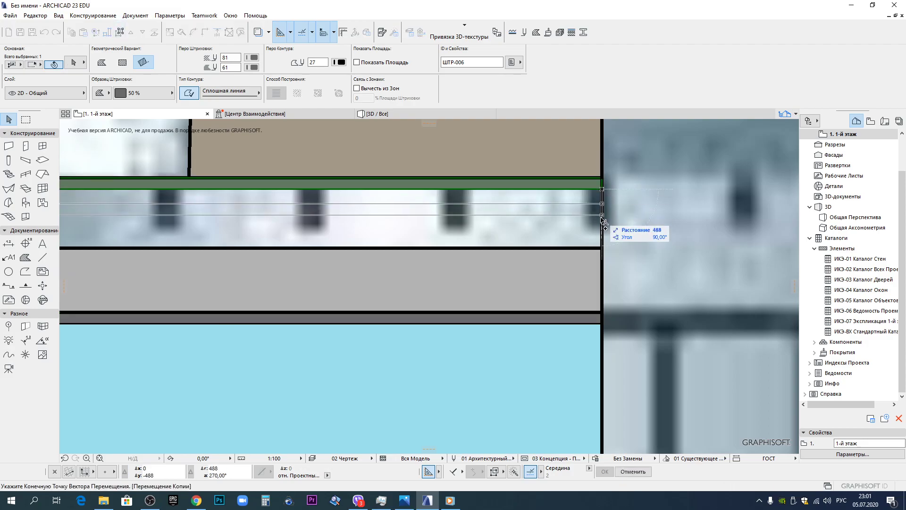
click(601, 247)
scroll(547, 298, down, 5)
key(Escape)
Pick up the light blue fill's settings and fill the narrow notched band and the window band of the ring above the three slabs.
alt+click(350, 338)
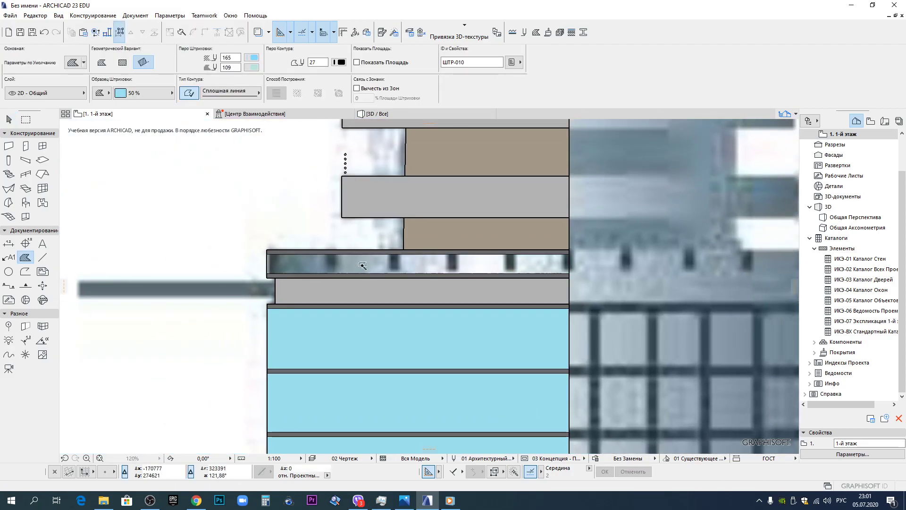
scroll(363, 264, down, 6)
middle_drag(380, 146, 374, 260)
scroll(373, 259, up, 4)
key(space)
click(435, 269)
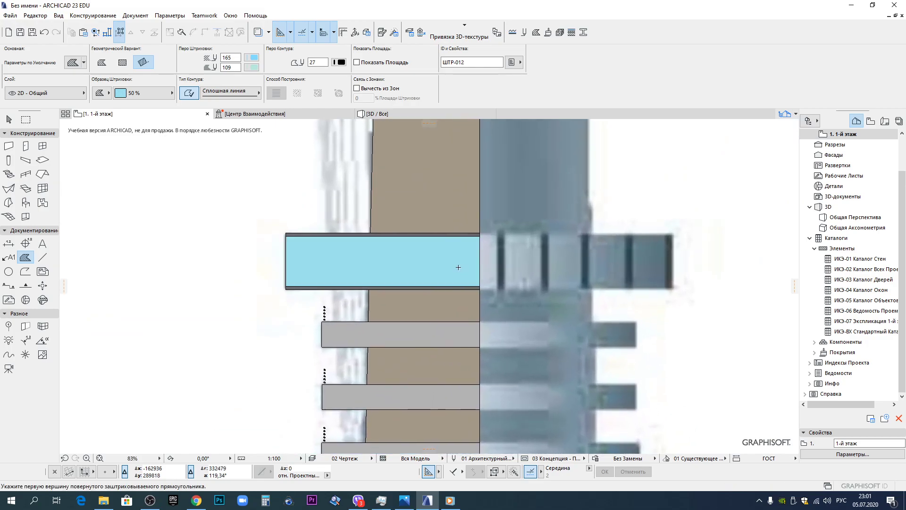
Fill the remaining window bands of the wide upper block and of the narrow block above it in light blue.
scroll(457, 267, down, 8)
middle_drag(459, 188, 454, 306)
scroll(450, 258, up, 6)
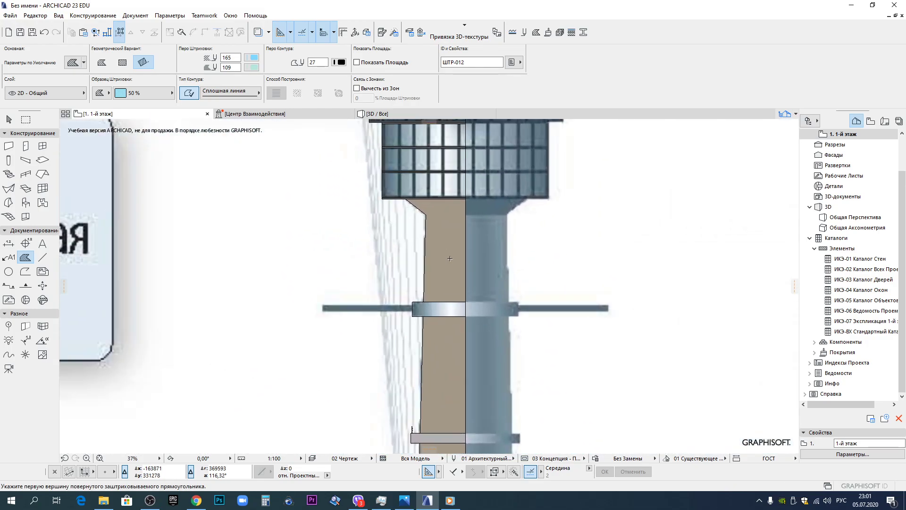
scroll(445, 237, down, 3)
middle_drag(435, 179, 430, 330)
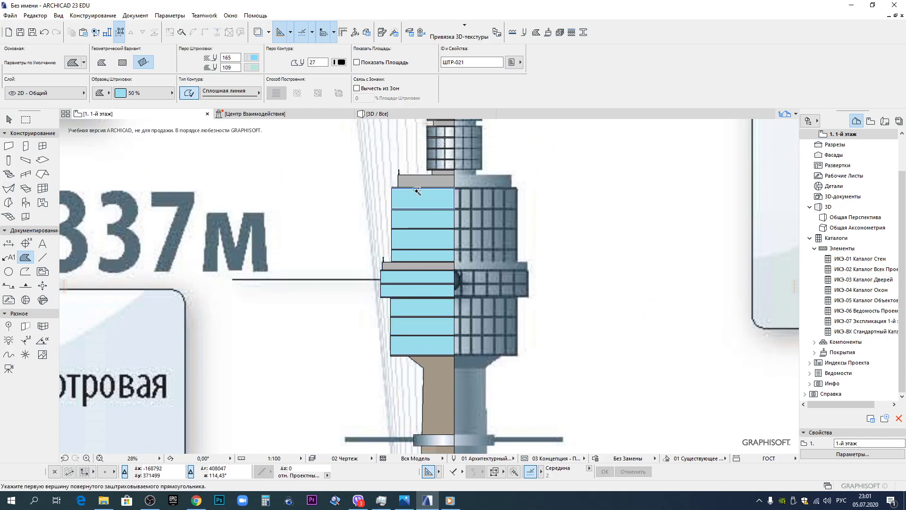
middle_drag(417, 191, 443, 288)
scroll(448, 321, up, 5)
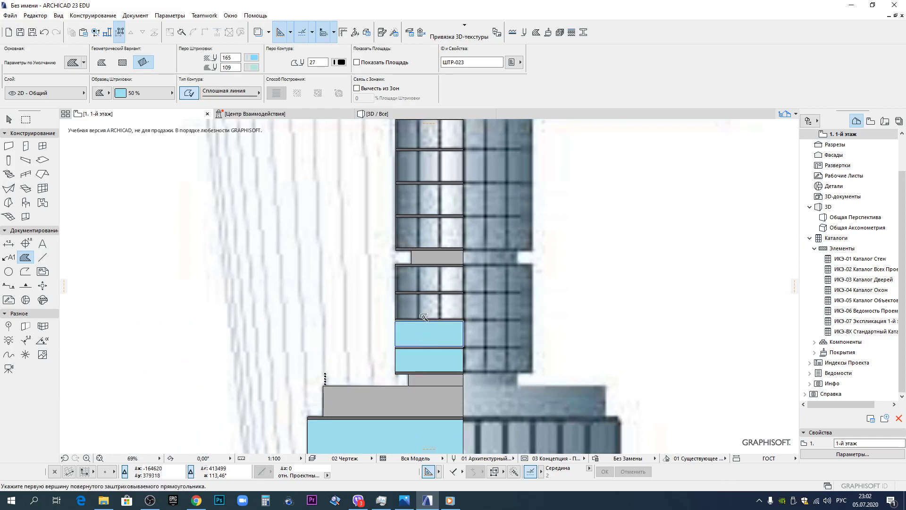
click(429, 198)
click(430, 163)
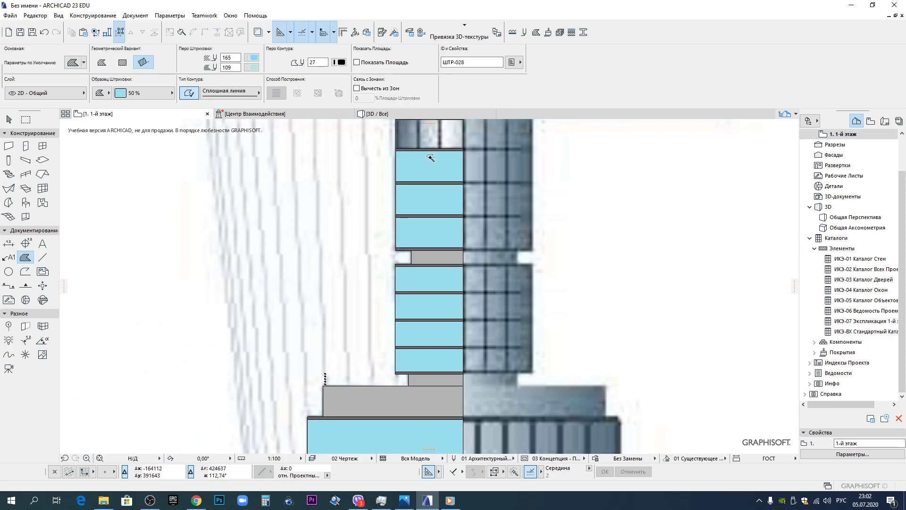
scroll(428, 133, down, 10)
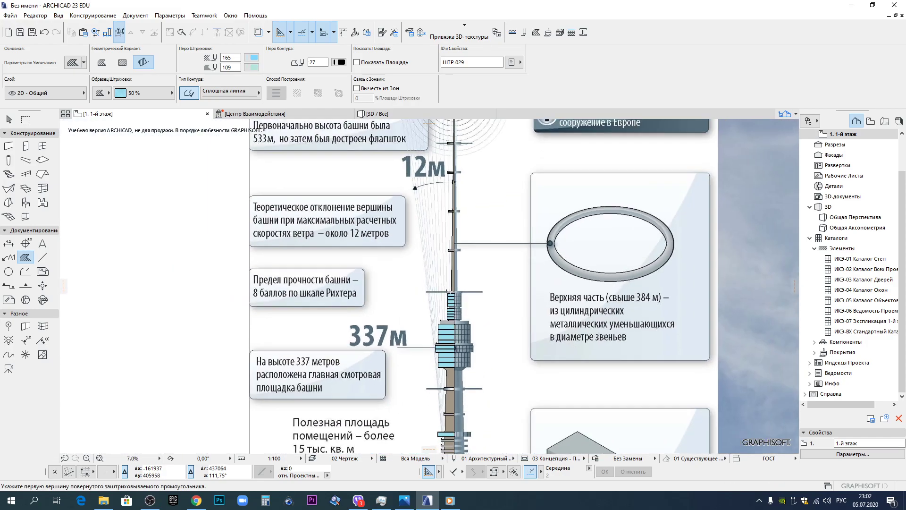
Pick up the grey slab fill's settings and fill the unfilled ring on the shaft above it.
scroll(452, 378, up, 3)
middle_drag(453, 373, 468, 203)
key(Escape)
scroll(457, 298, up, 2)
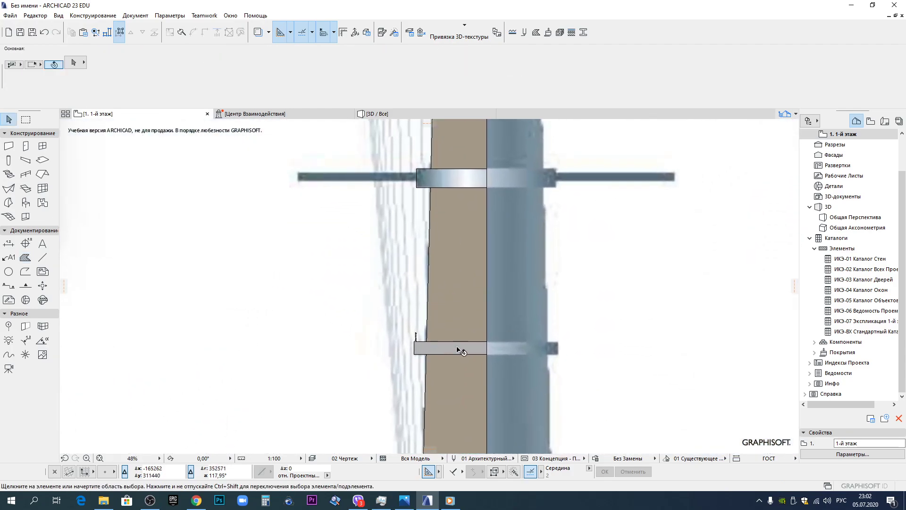
alt+click(458, 351)
click(457, 179)
scroll(461, 169, up, 6)
key(Escape)
Lower both top edge segments of the ring's grey fill by 1000 to leave a thinner slab.
click(521, 194)
click(512, 167)
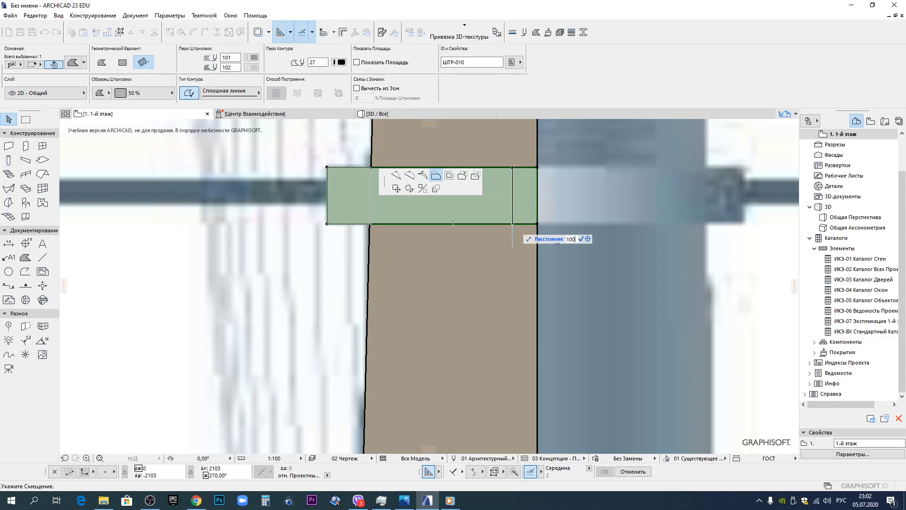
text(100)
key(Return)
click(339, 168)
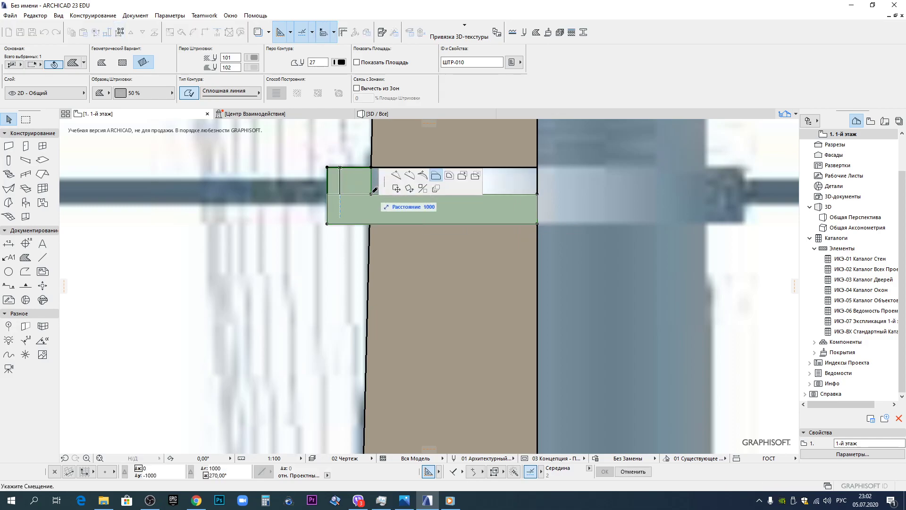
click(372, 194)
key(Escape)
Extend the bottom edge of the shaft fill above the ring down to the top of the grey slab.
click(426, 163)
click(426, 167)
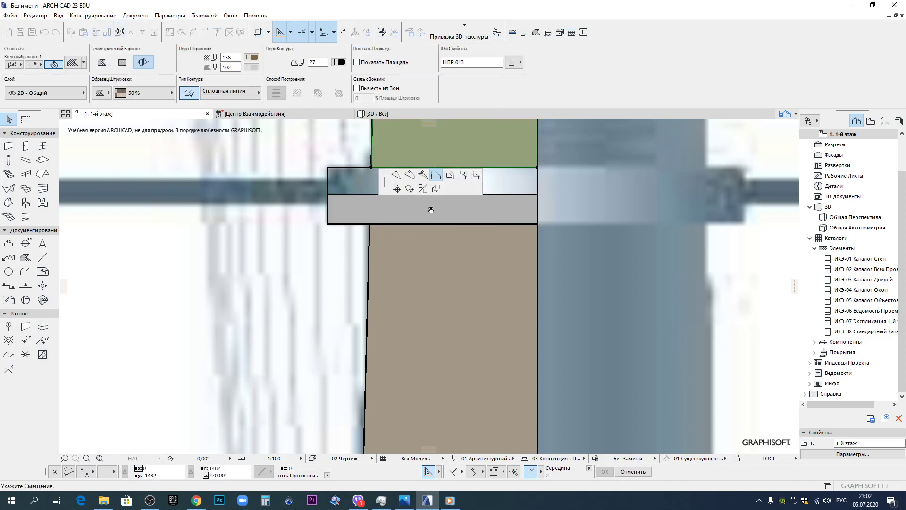
middle_drag(431, 204, 417, 246)
click(417, 245)
Look over the rings along the lower shaft for missing parts.
scroll(417, 245, down, 10)
scroll(436, 217, up, 1)
middle_drag(424, 308, 448, 151)
middle_drag(447, 339, 464, 188)
middle_drag(466, 336, 471, 156)
middle_drag(460, 354, 466, 179)
mouse_move(462, 365)
middle_down()
mouse_move(422, 212)
mouse_move(405, 385)
middle_up()
scroll(426, 214, down, 3)
Copy the five-circle railing from the wide block's grey slab to the outer top corner of the lowered ring slab.
shift+scroll(416, 255, up, 10)
scroll(401, 292, up, 4)
scroll(400, 292, up, 1)
middle_drag(417, 157, 421, 327)
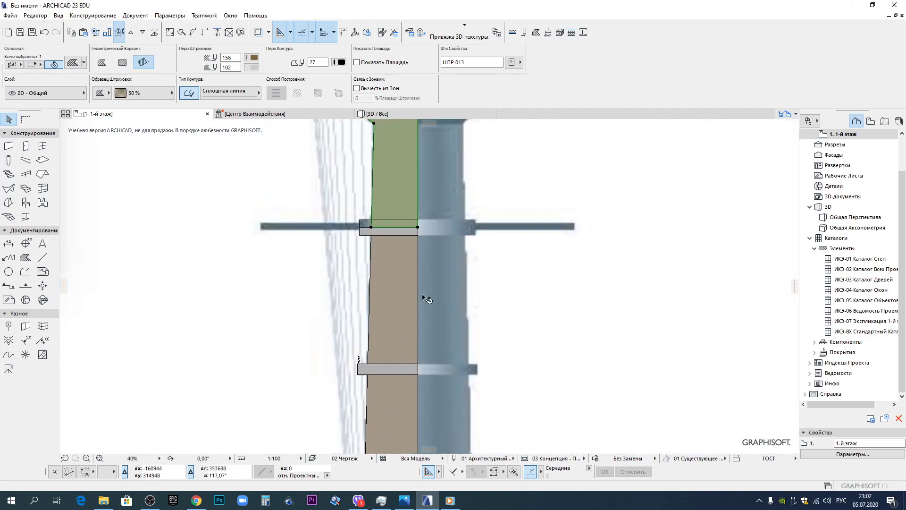
middle_drag(430, 193, 429, 338)
scroll(387, 344, up, 5)
mouse_move(388, 144)
middle_down()
mouse_move(405, 364)
mouse_move(374, 355)
middle_up()
key(Escape)
scroll(222, 198, up, 8)
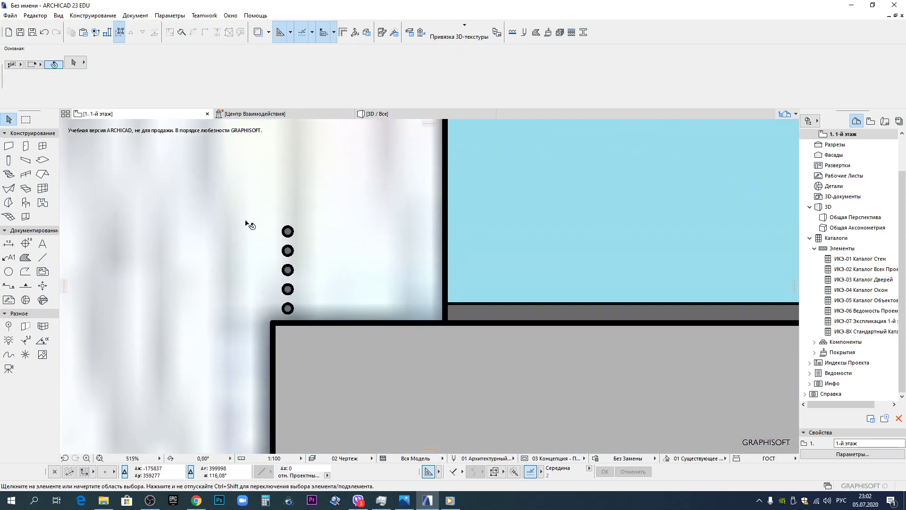
click(248, 208)
click(305, 315)
key(ctrl+shift+d)
click(274, 323)
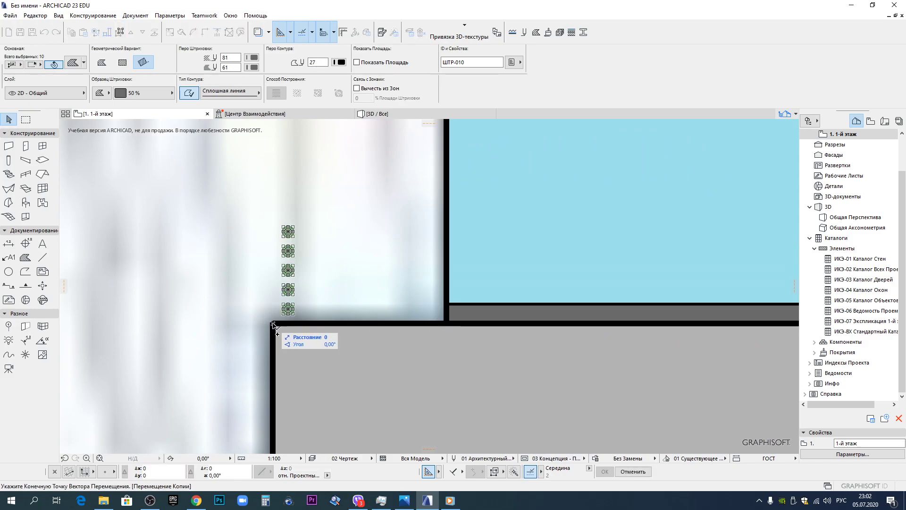
scroll(401, 300, down, 9)
middle_drag(453, 261, 464, 311)
scroll(426, 239, up, 10)
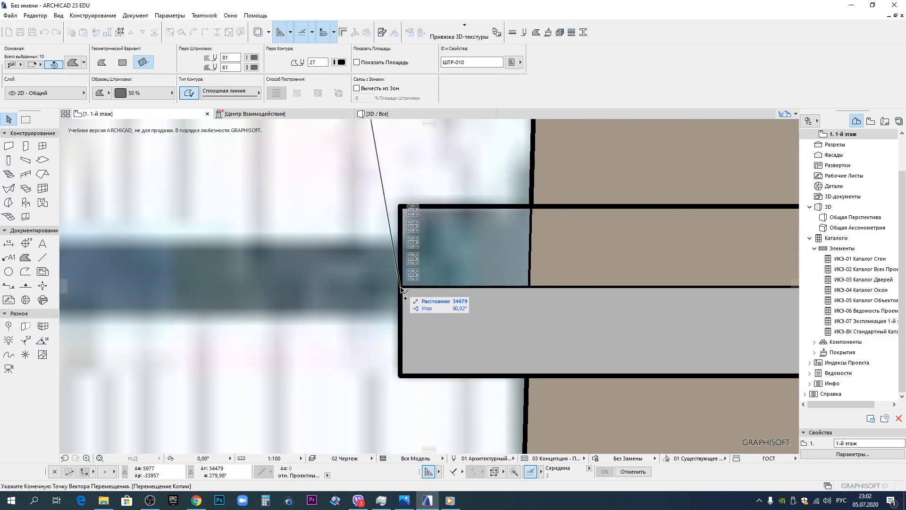
click(400, 287)
Select the whole traced tower without the reference image and move it onto empty space beside the image.
scroll(420, 295, down, 8)
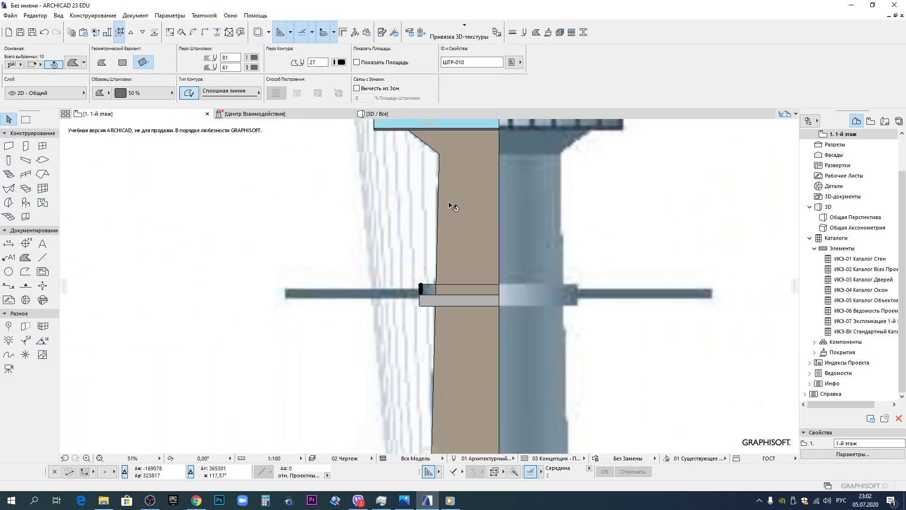
scroll(484, 289, up, 8)
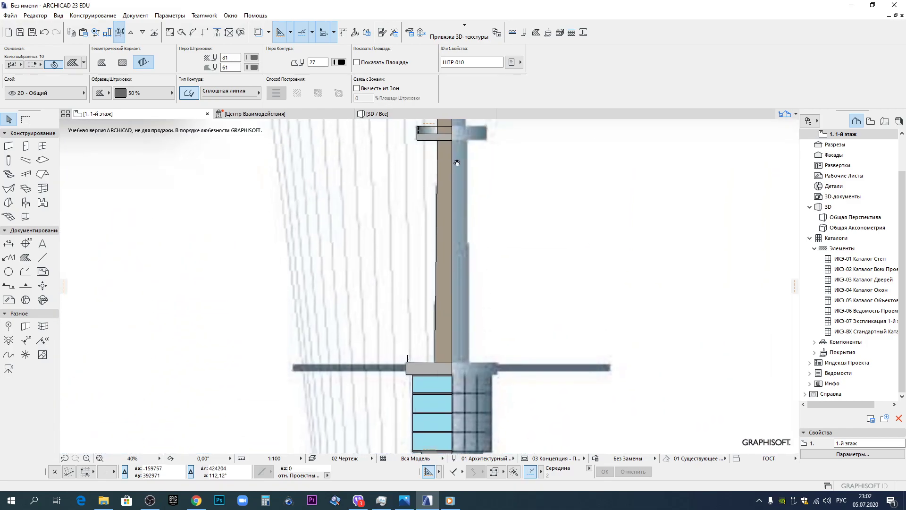
scroll(443, 185, down, 9)
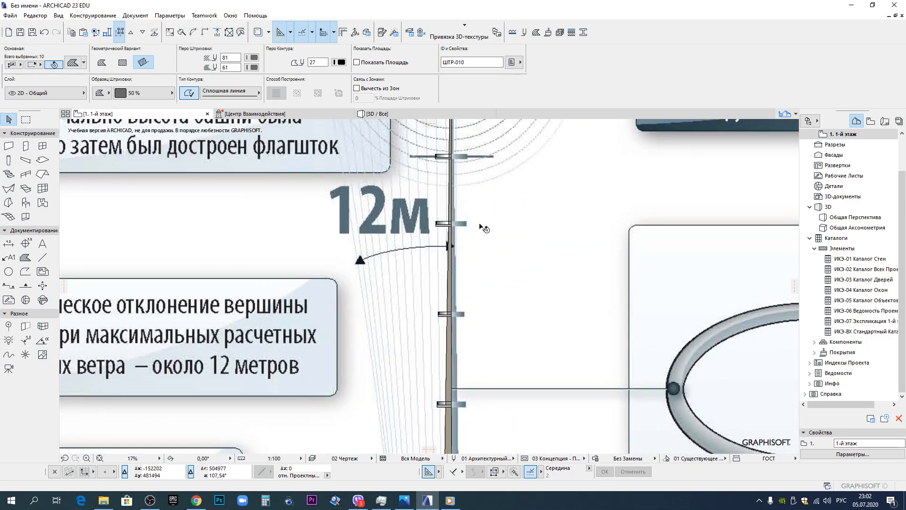
scroll(431, 218, down, 15)
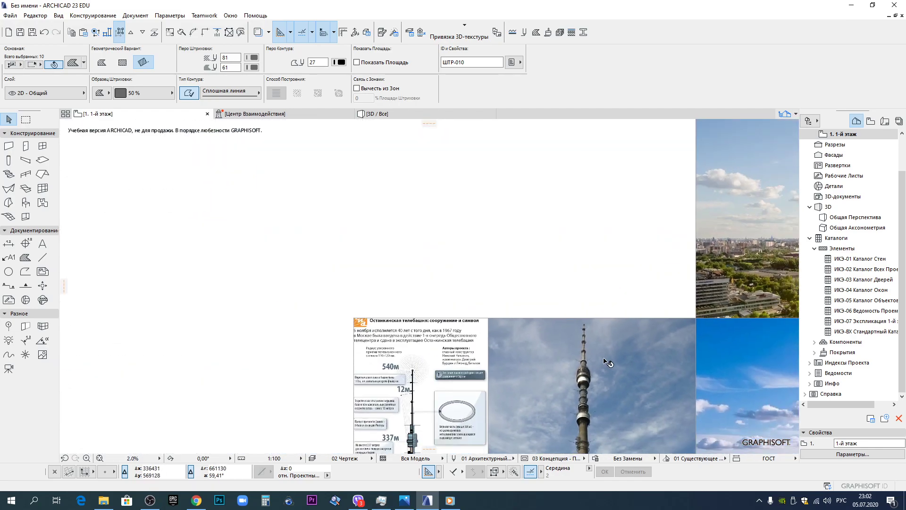
scroll(604, 361, down, 1)
middle_drag(544, 381, 491, 166)
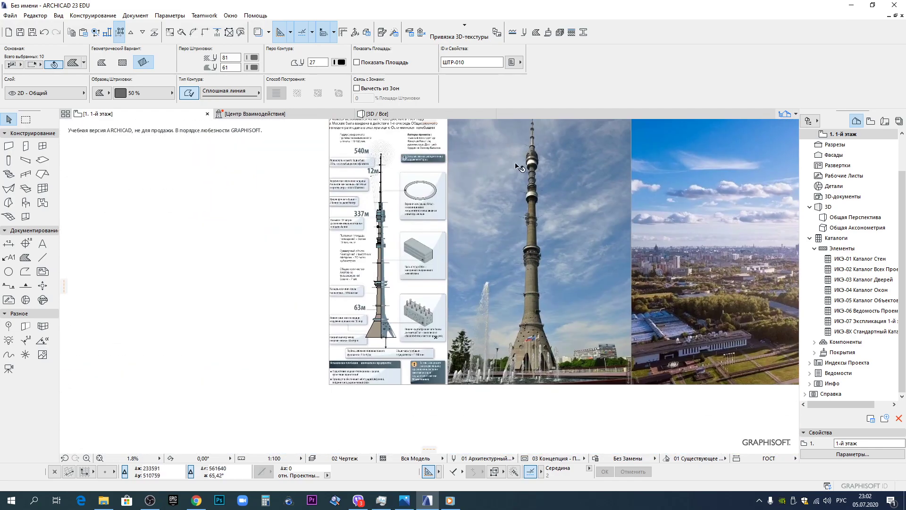
drag(287, 133, 458, 364)
shift+click(508, 333)
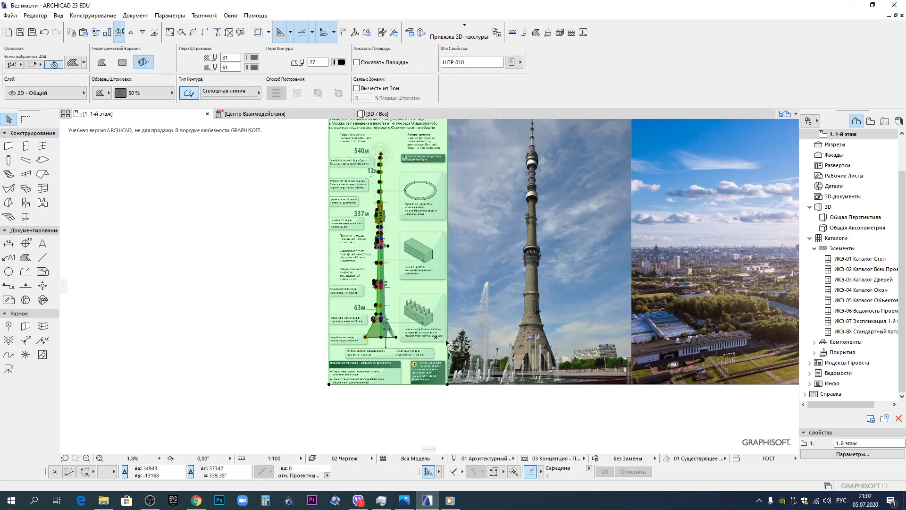
shift+click(401, 366)
key(ctrl+d)
middle_drag(260, 333, 481, 333)
click(430, 338)
click(451, 325)
Inspect the detached tower half profile and its rings along the shaft.
scroll(432, 350, up, 4)
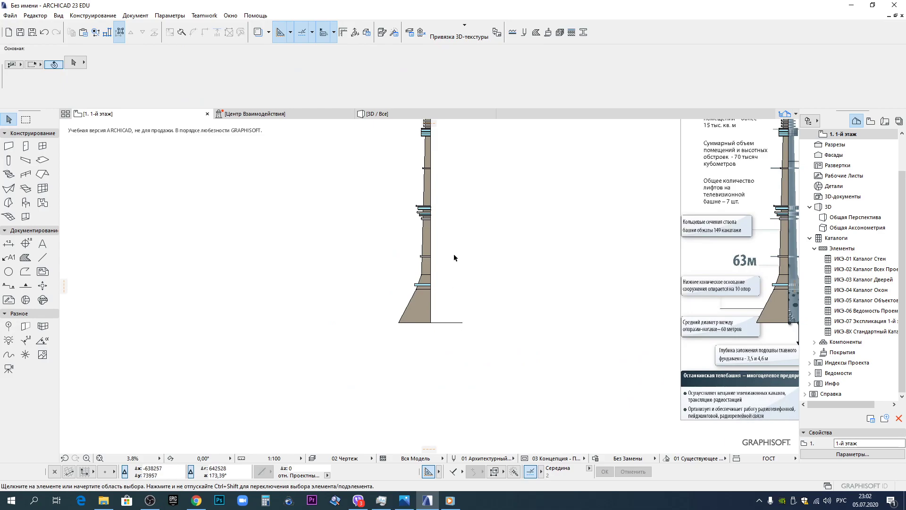
scroll(452, 280, up, 1)
middle_drag(458, 158, 449, 372)
middle_drag(429, 239, 431, 382)
scroll(429, 258, up, 5)
scroll(428, 257, down, 5)
scroll(425, 309, down, 1)
middle_drag(427, 414, 420, 255)
scroll(399, 374, up, 10)
scroll(399, 378, down, 6)
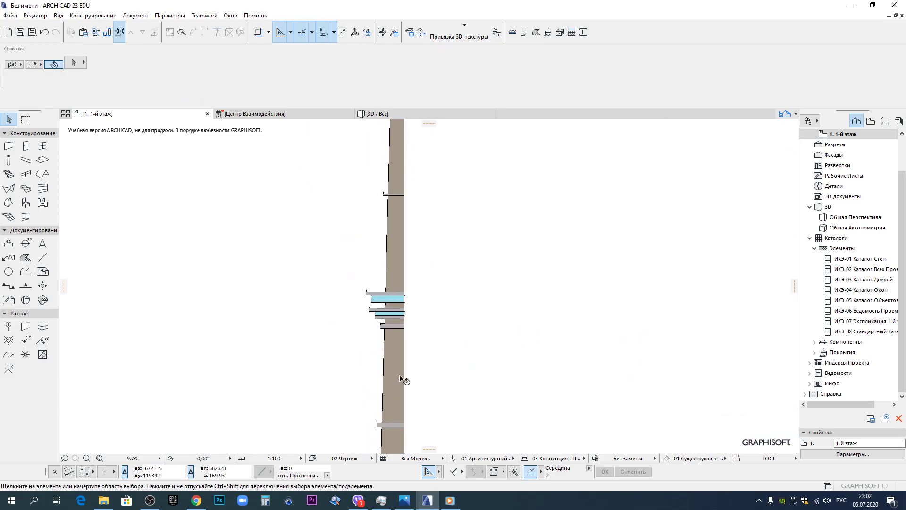
Select and copy the whole detached tower half, and create a new complex profile named ОСТАНКИНСКАЯ ТЕЛЕБАШНЯ.
scroll(401, 378, down, 5)
middle_drag(412, 377, 411, 257)
click(453, 342)
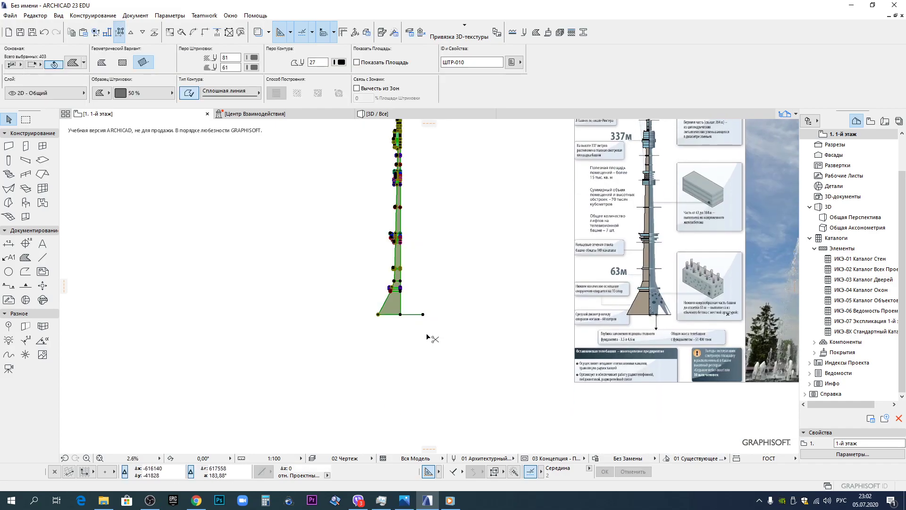
click(583, 32)
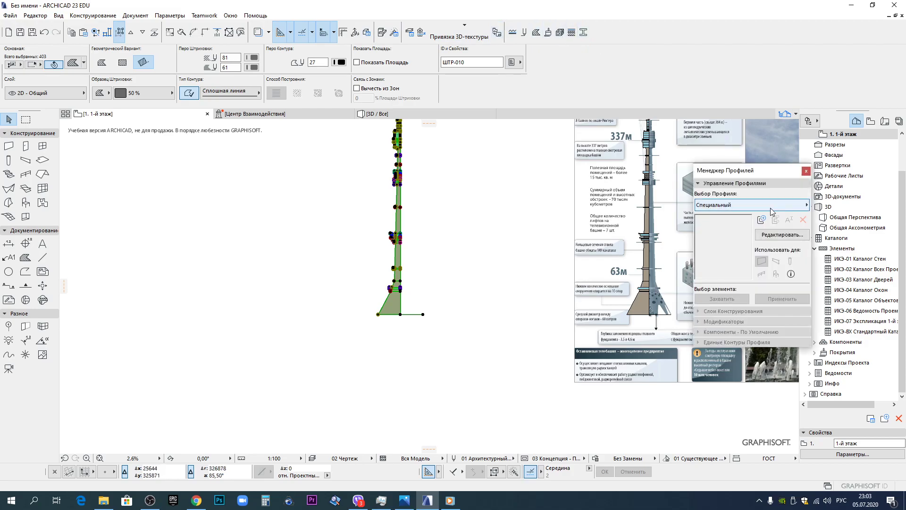
click(762, 220)
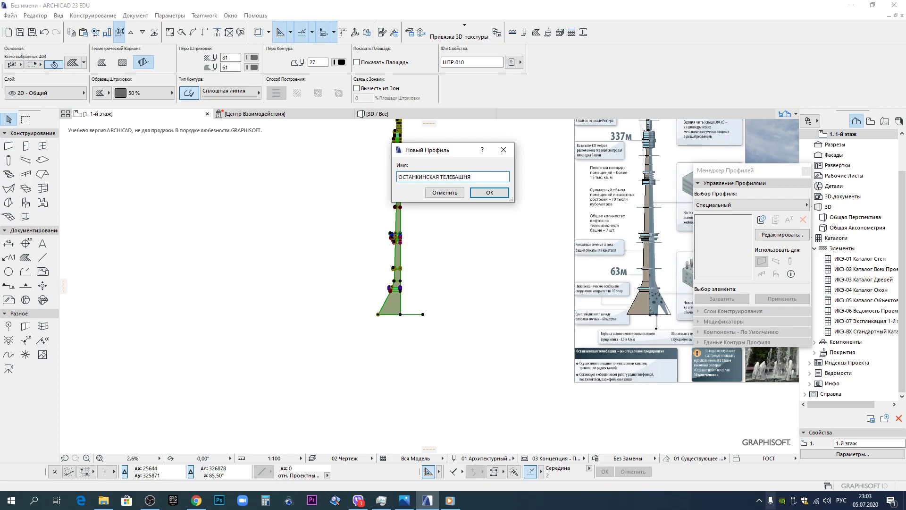
click(490, 192)
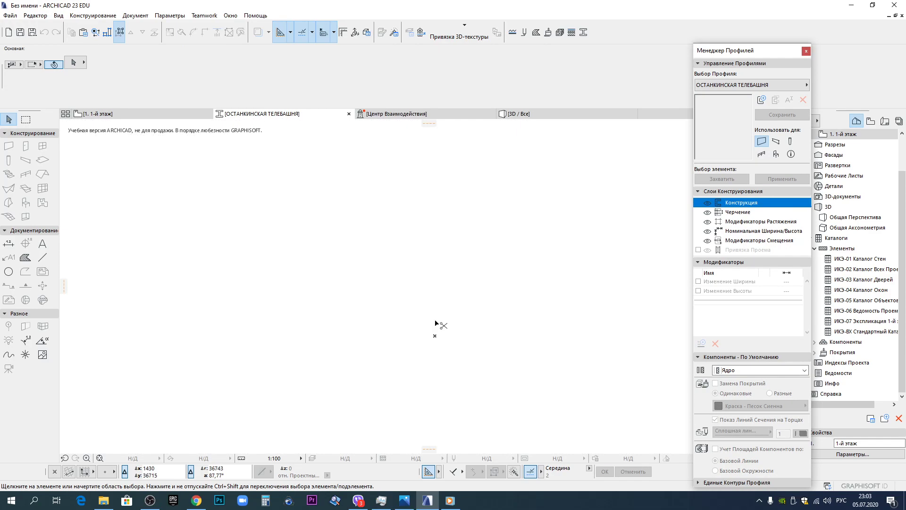
Paste the tower half into the profile and move it so the base's corner on the central axis sits at the origin.
key(ctrl+v)
click(507, 232)
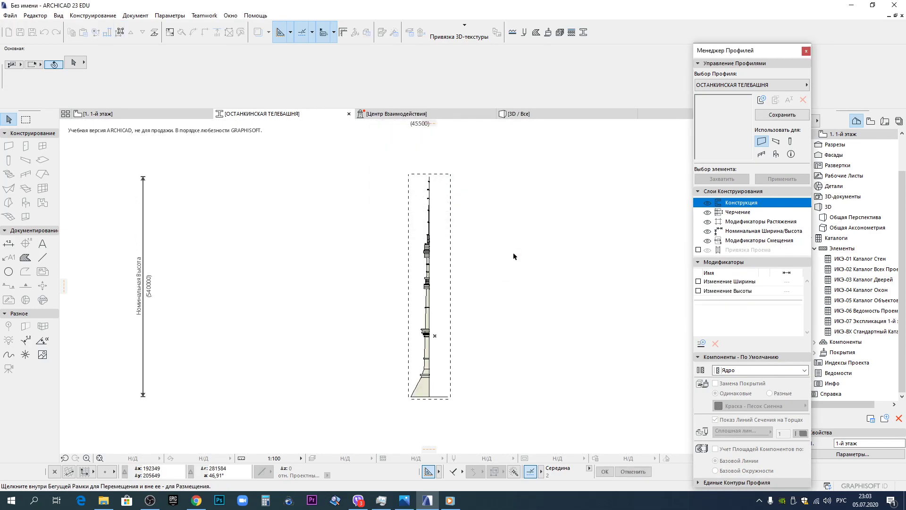
drag(355, 152, 515, 417)
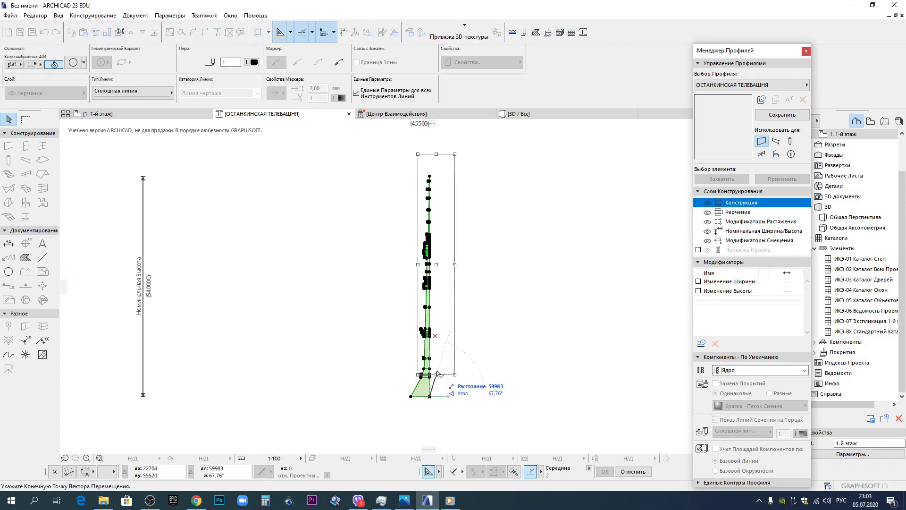
click(435, 336)
click(472, 362)
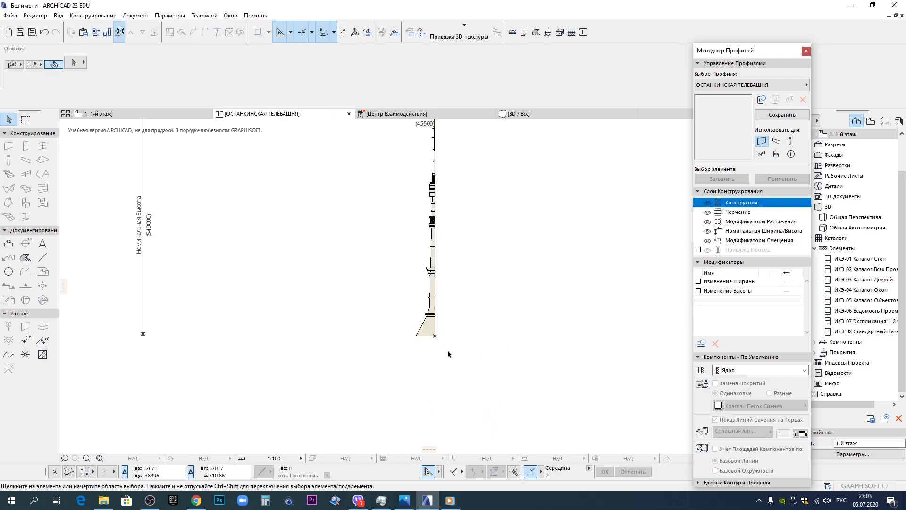
Examine the pasted profile's components, including the thin slab near the base and the railing circles of an upper ring.
scroll(431, 326, up, 5)
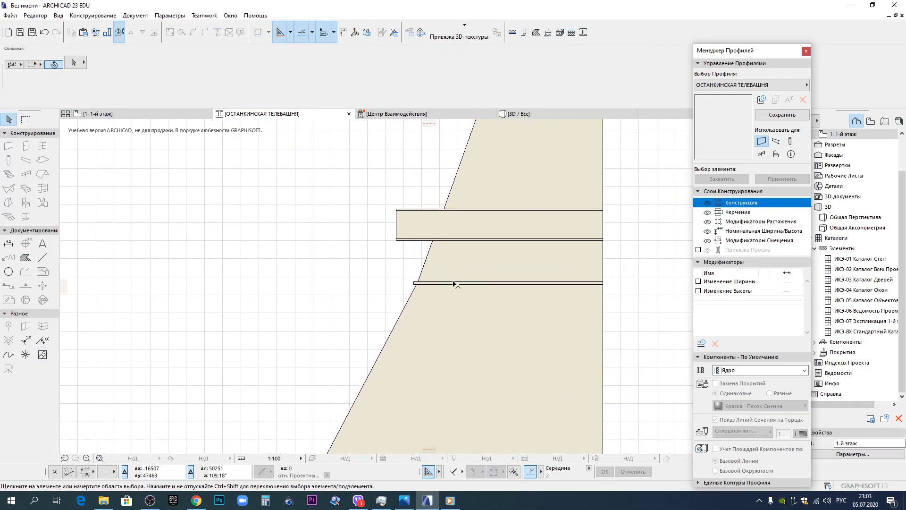
scroll(454, 284, up, 3)
click(433, 288)
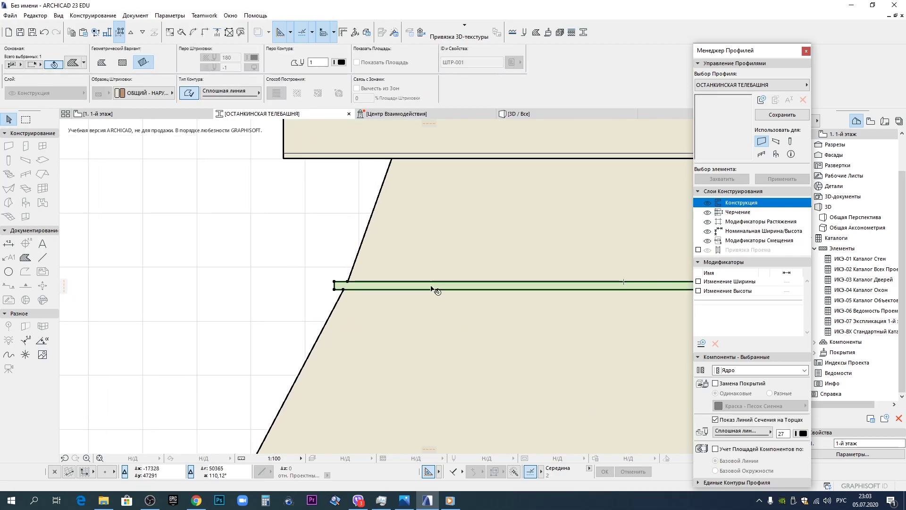
scroll(433, 289, down, 2)
scroll(433, 287, down, 6)
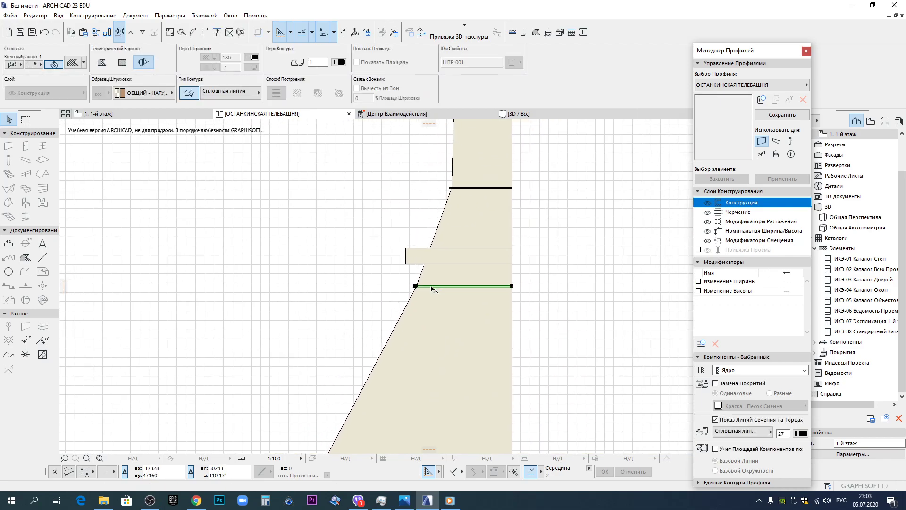
scroll(442, 176, up, 10)
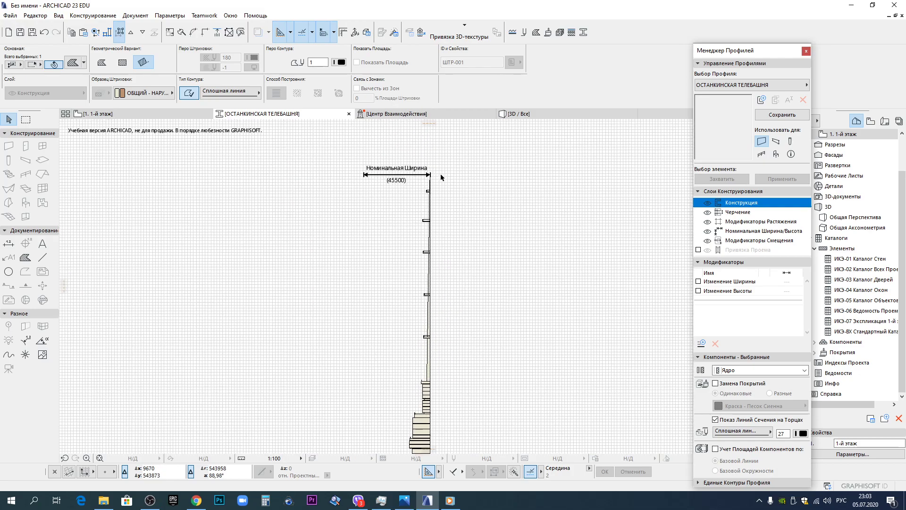
scroll(452, 278, up, 5)
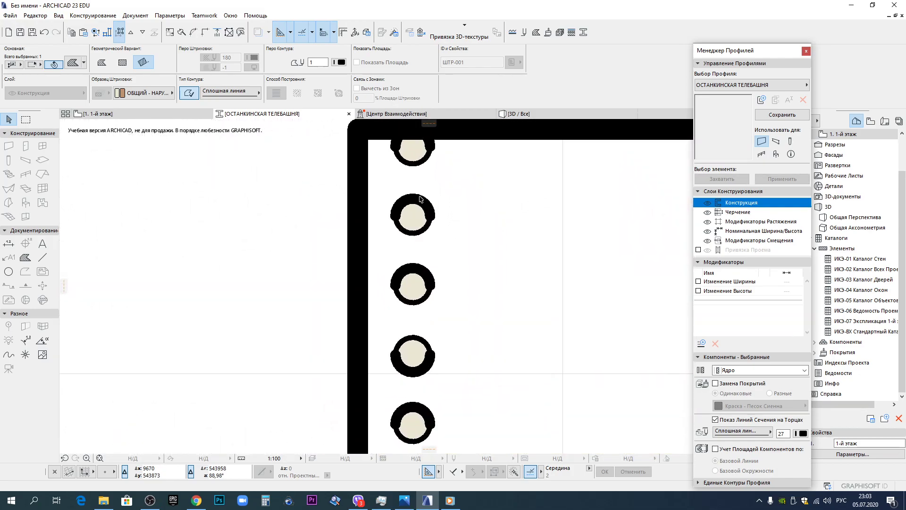
click(414, 150)
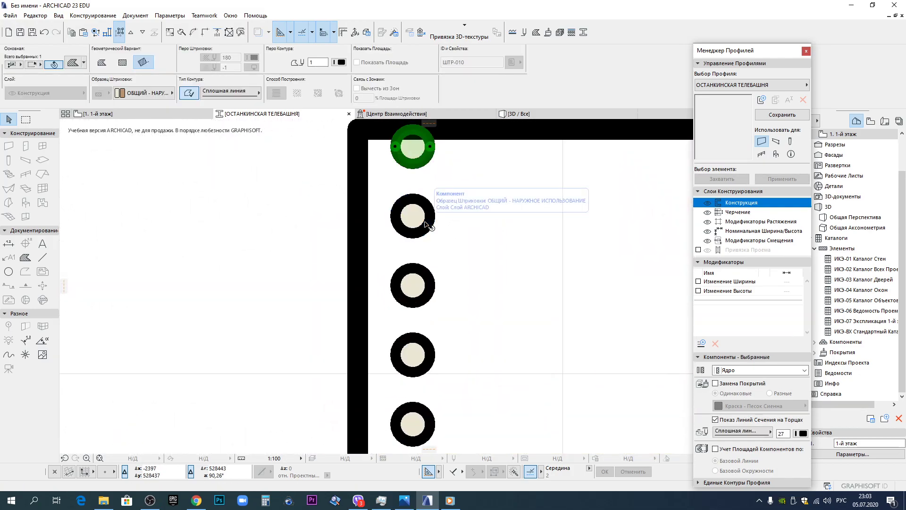
scroll(429, 225, down, 3)
scroll(424, 223, down, 2)
click(538, 242)
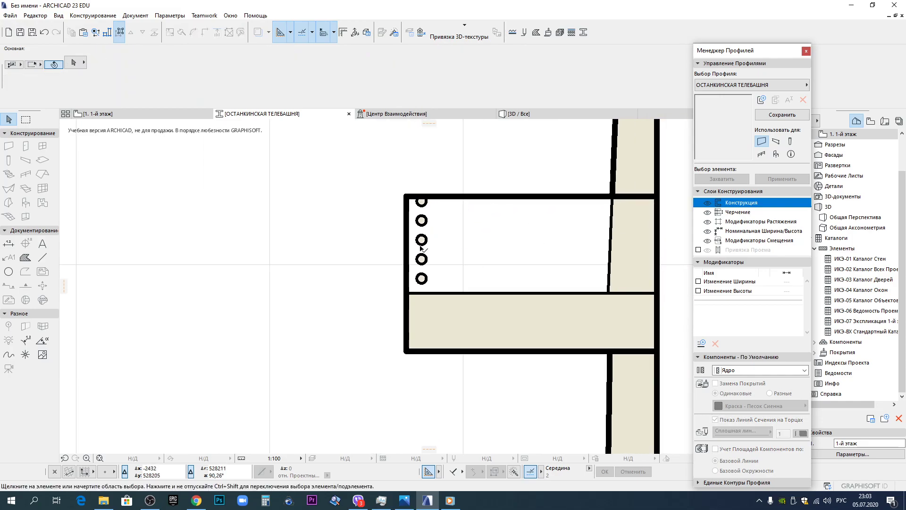
Return to the floor plan, clear the selection there and enclose the whole detached tower half in a rectangular marquee.
click(441, 320)
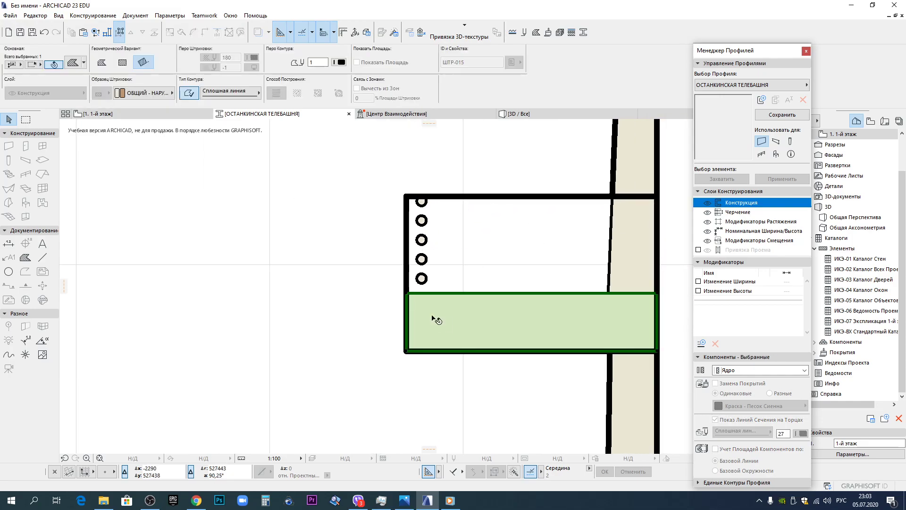
key(Escape)
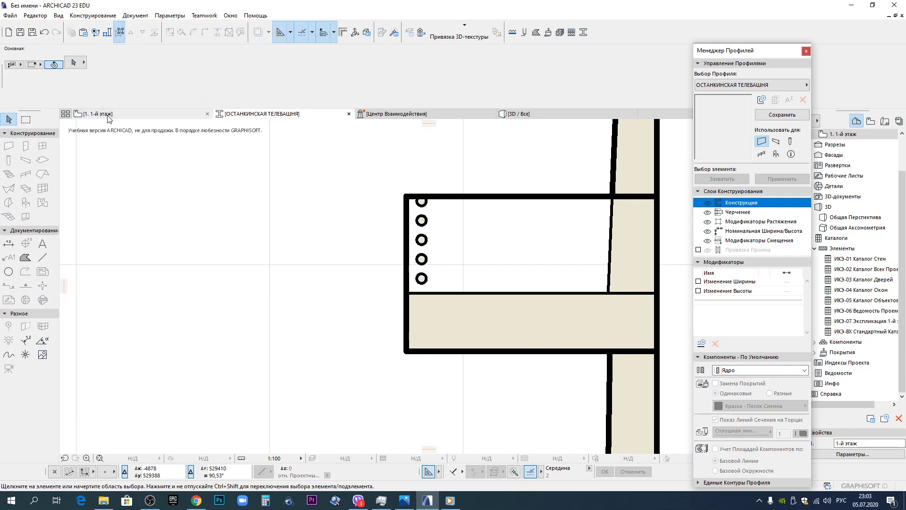
click(97, 114)
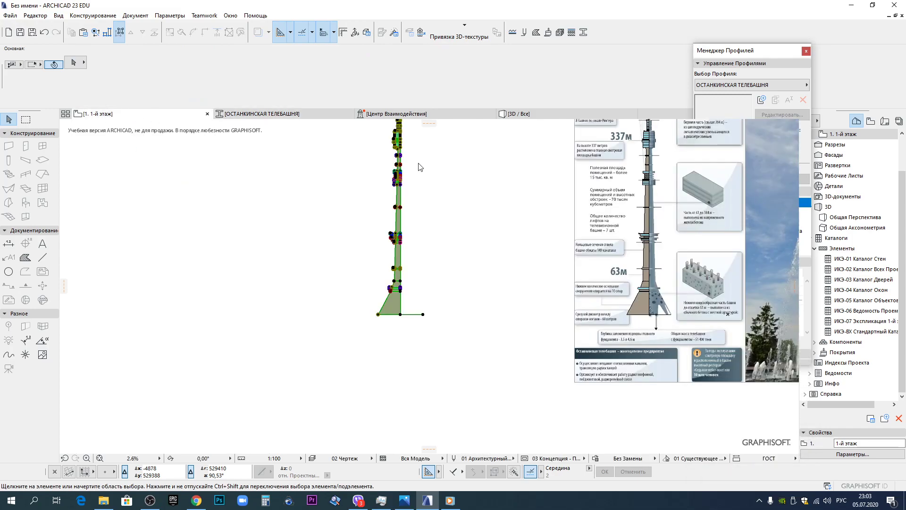
scroll(355, 273, up, 3)
scroll(515, 291, up, 3)
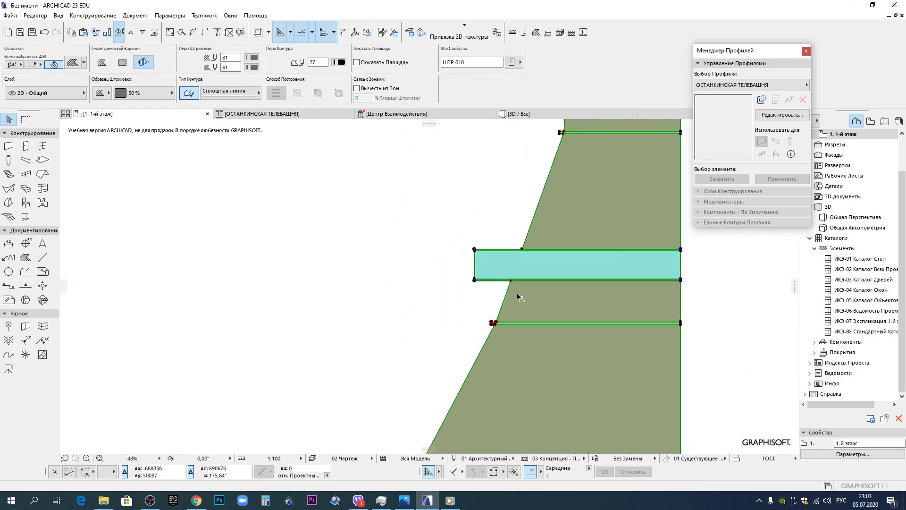
key(Escape)
scroll(519, 292, down, 10)
middle_drag(509, 253, 480, 264)
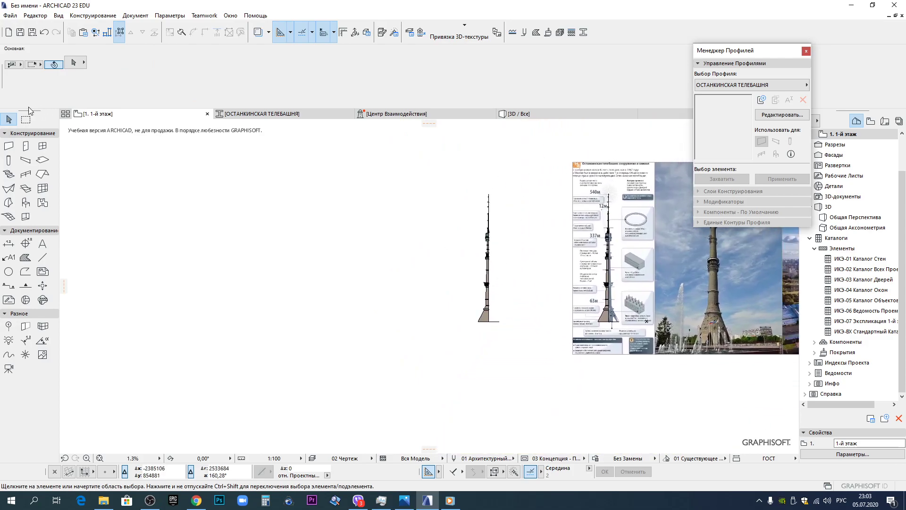
key(m)
mouse_move(442, 178)
mouse_down()
mouse_move(513, 269)
mouse_move(519, 337)
mouse_up()
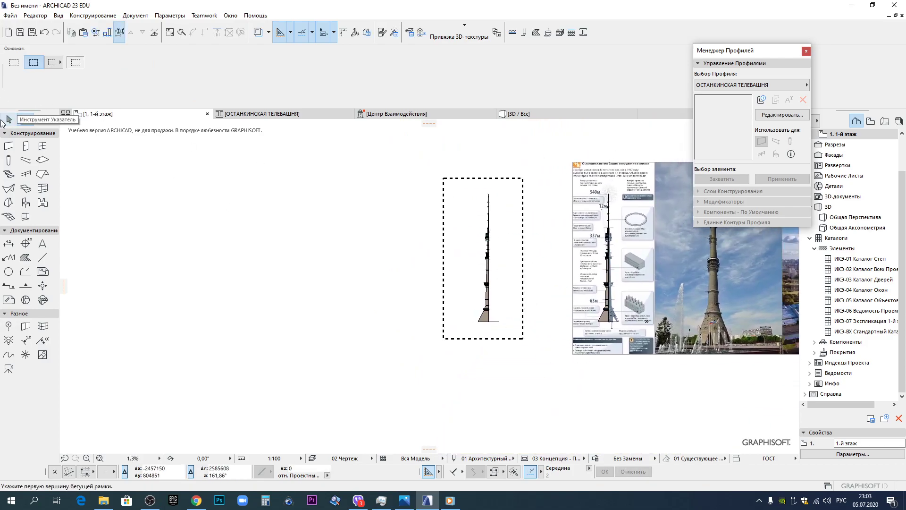
click(9, 121)
Select a light-blue fill directly above the flared shaft section and open Find & Select.
scroll(496, 260, up, 1)
scroll(496, 262, up, 10)
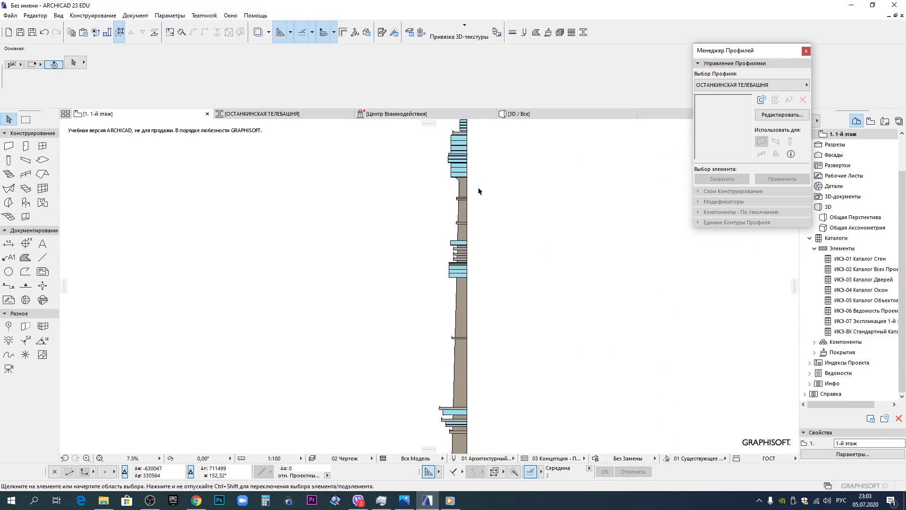
click(434, 211)
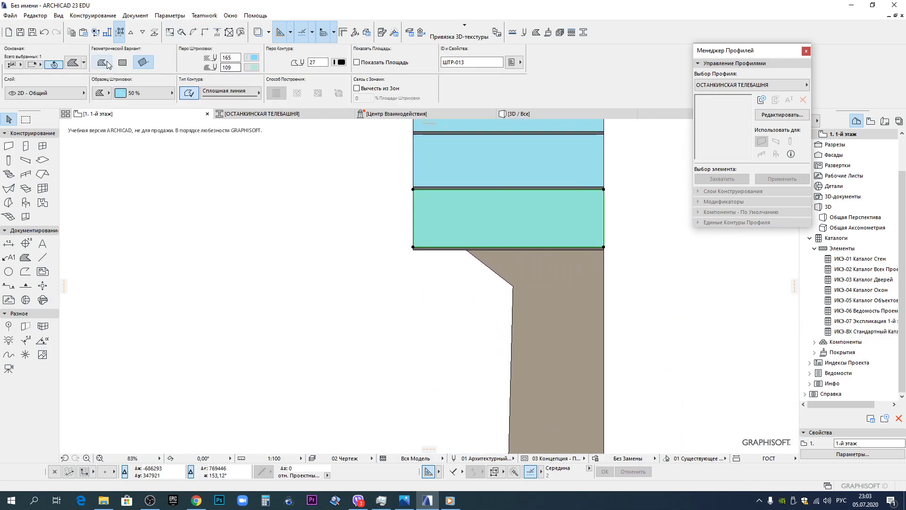
click(96, 33)
drag(716, 80, 195, 125)
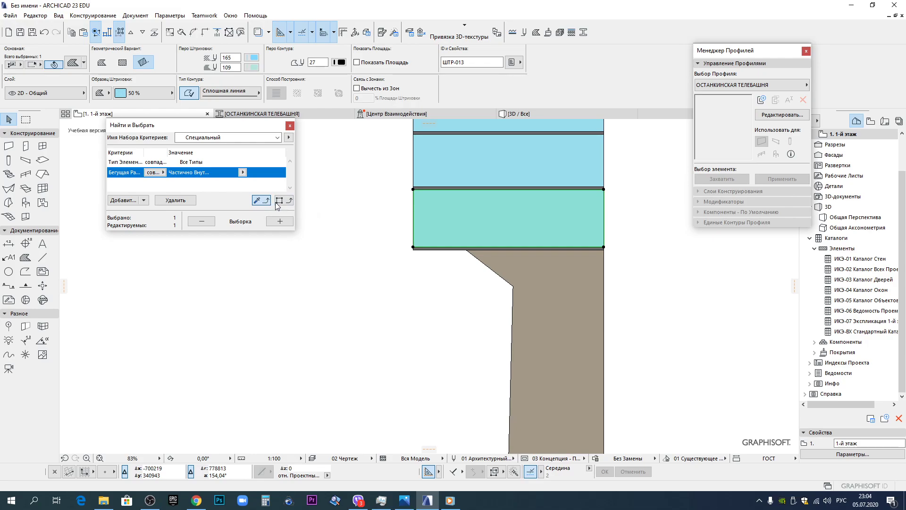
Set the search criteria to fills fully inside the marquee with background pen 109 and foreground pen 165, and select all matches.
click(129, 201)
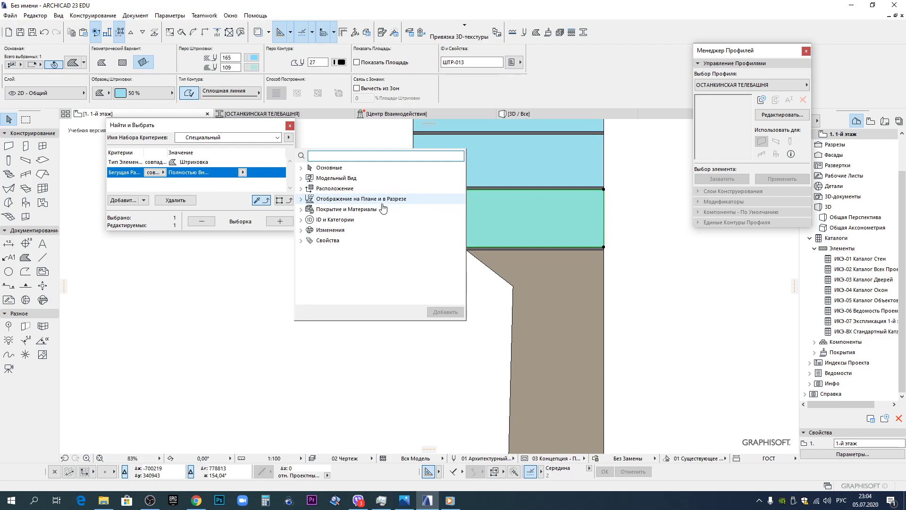
click(300, 199)
click(349, 271)
click(442, 352)
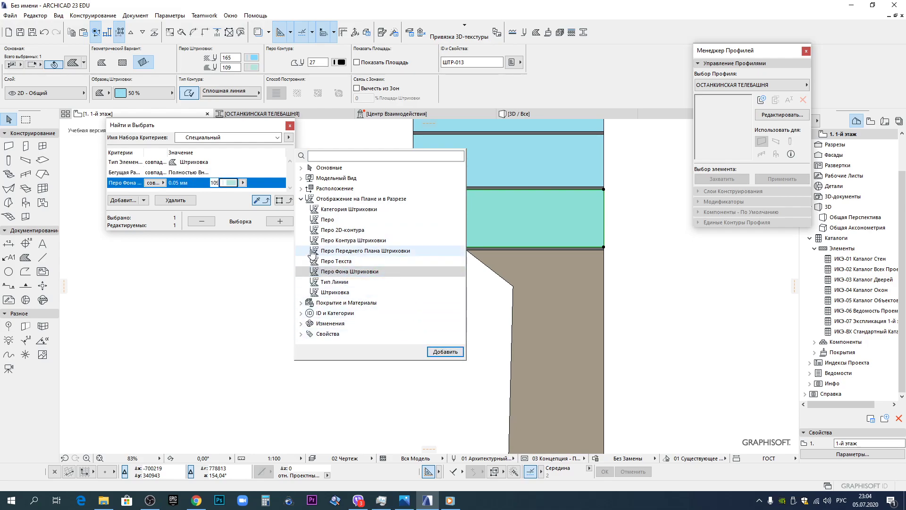
click(317, 253)
click(445, 352)
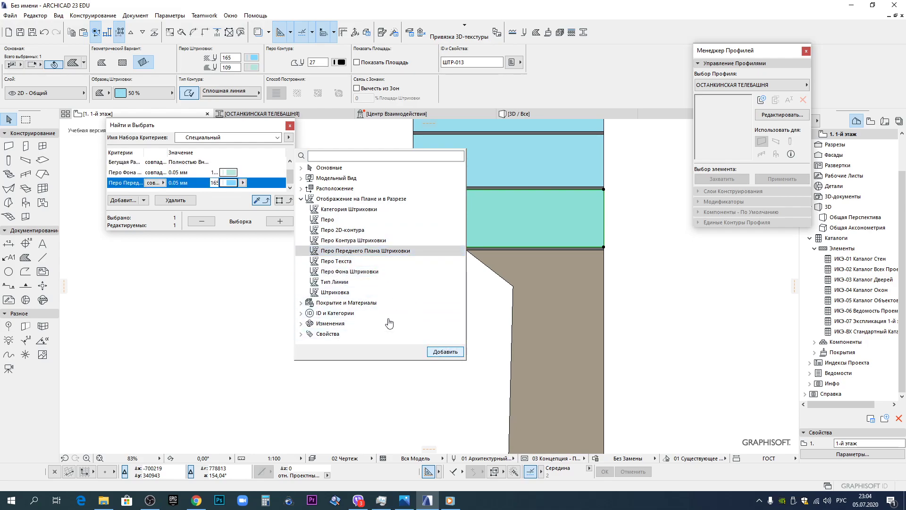
click(280, 211)
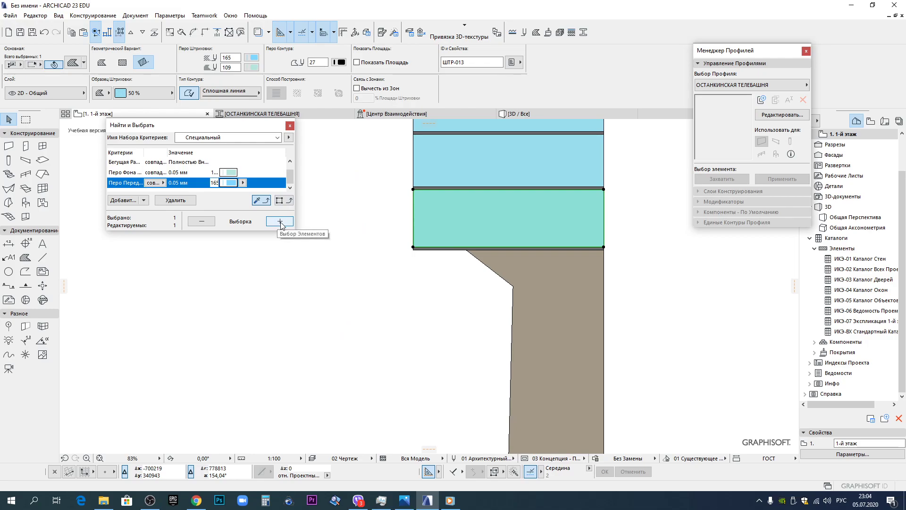
click(279, 220)
scroll(364, 257, down, 10)
scroll(415, 299, up, 4)
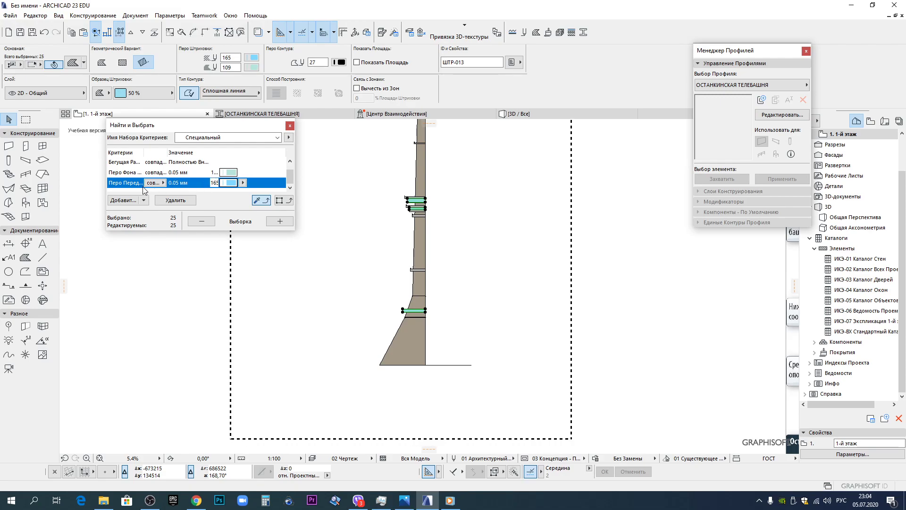
Convert the selected light-blue fills to building material fills using ВО-04 Пластик and clear the selection.
click(101, 93)
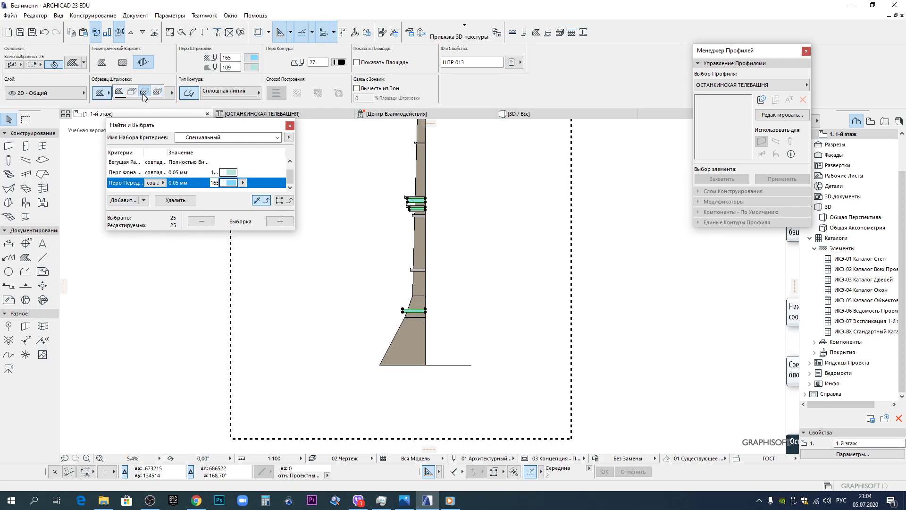
click(152, 93)
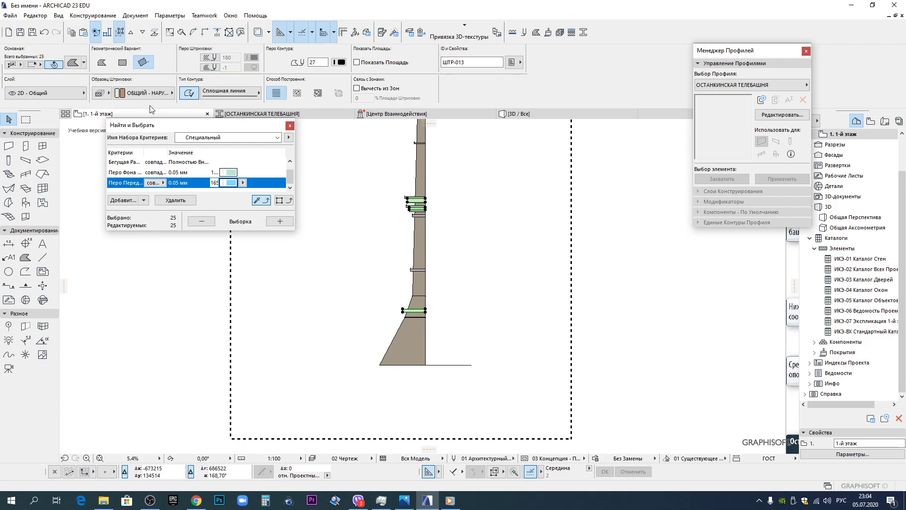
click(149, 94)
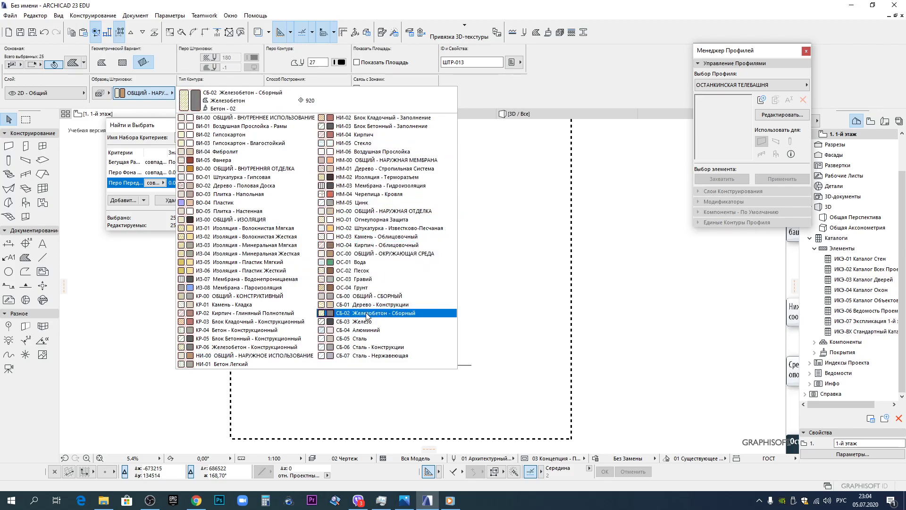
click(215, 202)
scroll(399, 248, up, 5)
scroll(414, 180, up, 3)
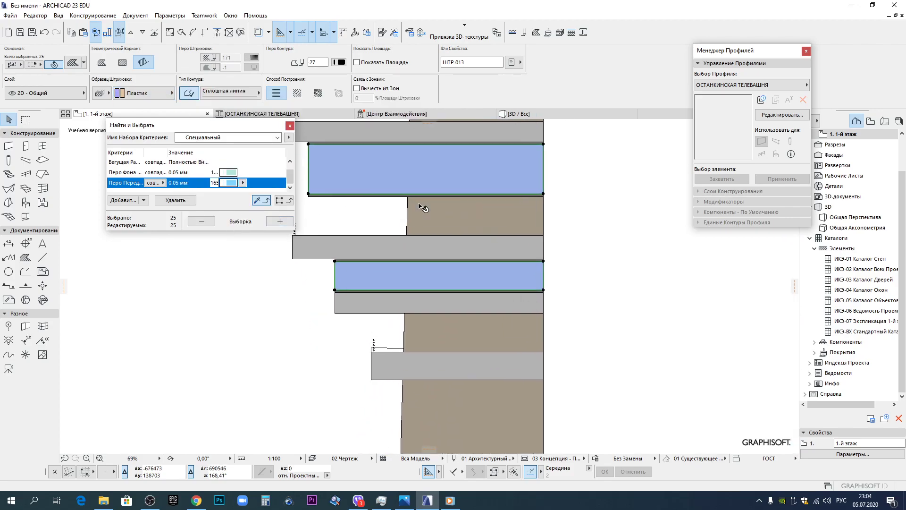
click(272, 299)
Select and copy the whole detached tower half, and switch to the ОСТАНКИНСКАЯ ТЕЛЕБАШНЯ profile.
scroll(431, 330, down, 8)
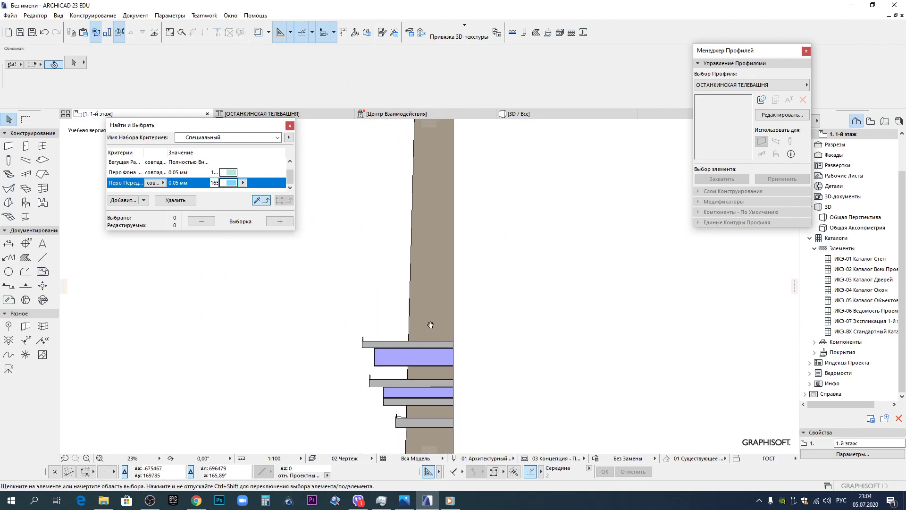
scroll(430, 328, down, 4)
drag(395, 215, 463, 389)
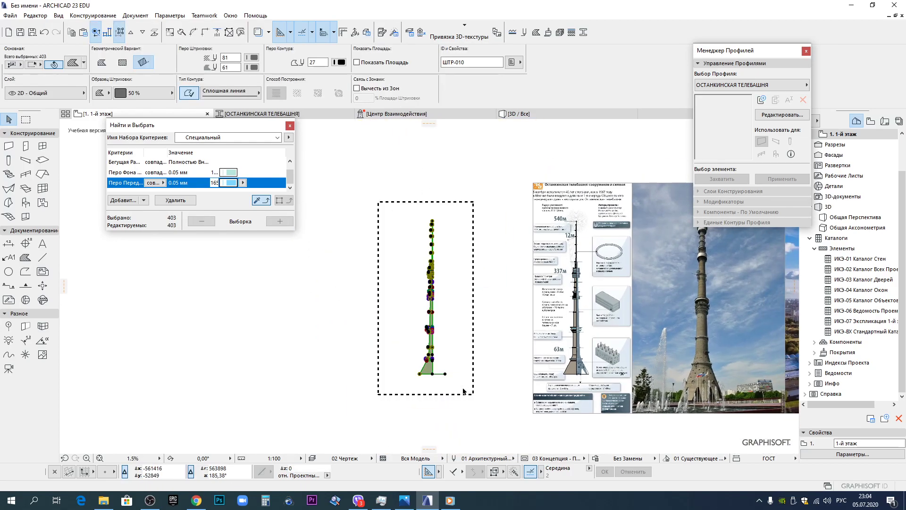
key(ctrl+c)
click(292, 115)
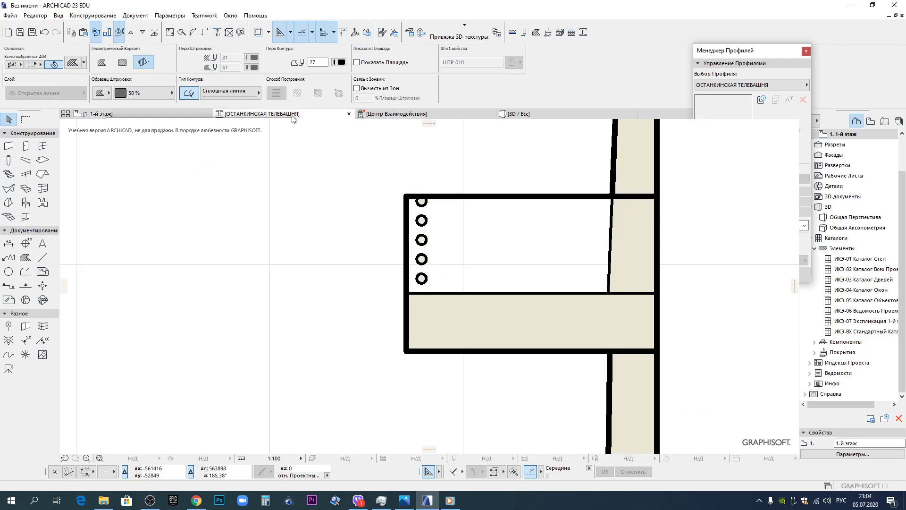
Delete the profile's existing geometry and paste the updated tower half in its place.
scroll(473, 241, down, 10)
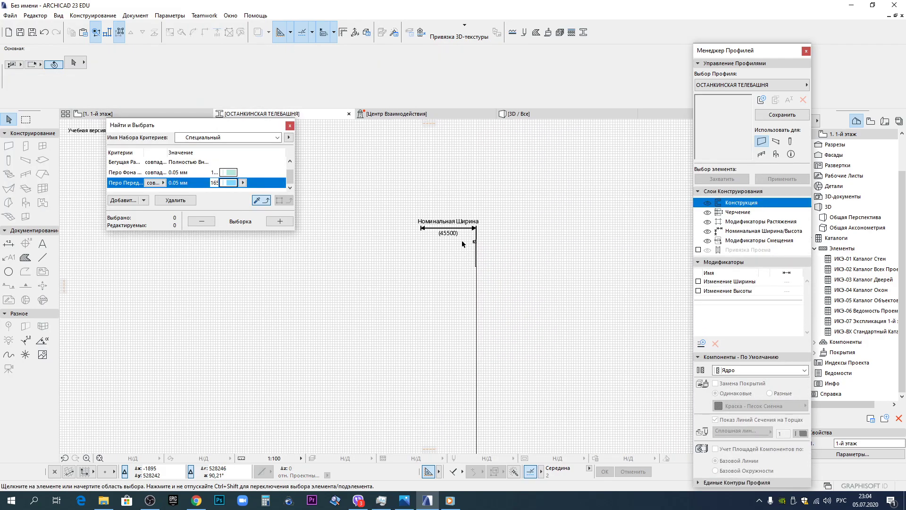
click(384, 203)
middle_drag(507, 362, 472, 194)
key(ctrl+v)
key(Delete)
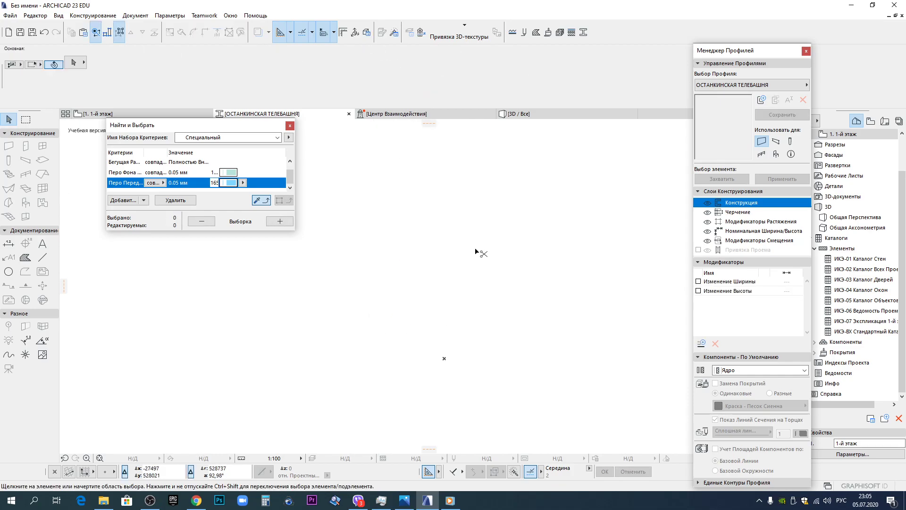
key(ctrl+v)
click(346, 362)
scroll(372, 370, up, 12)
scroll(389, 352, down, 13)
On the floor plan, pick a thin dark-grey slab fill near the base and select all fills with matching pens 81 and 61.
click(127, 114)
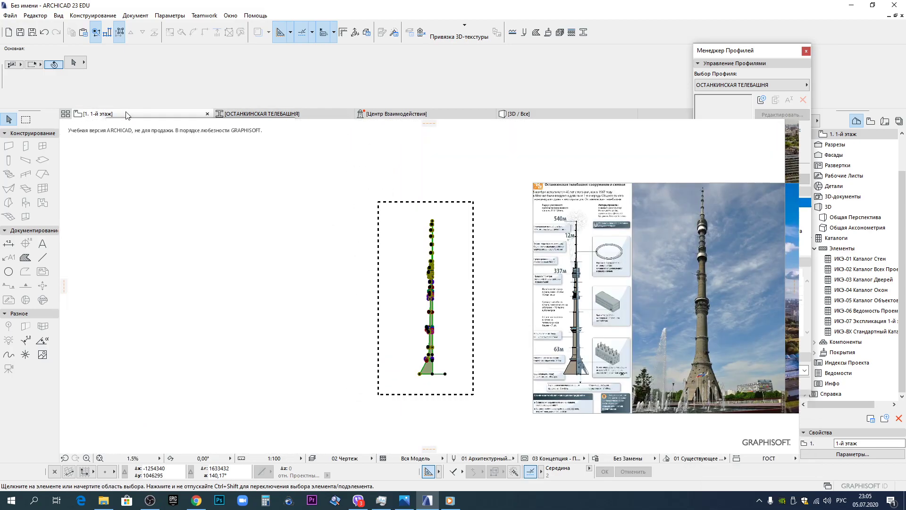
click(454, 400)
scroll(430, 401, up, 10)
scroll(373, 370, up, 3)
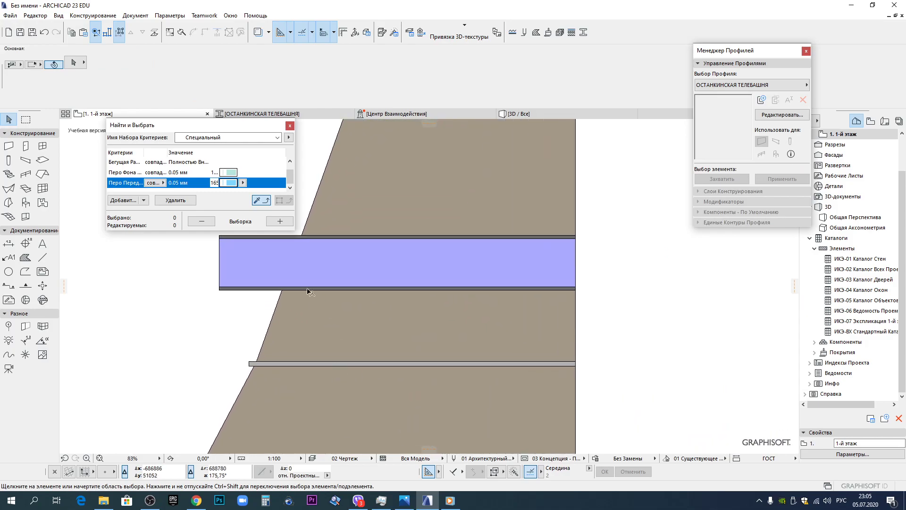
scroll(419, 281, up, 4)
click(348, 332)
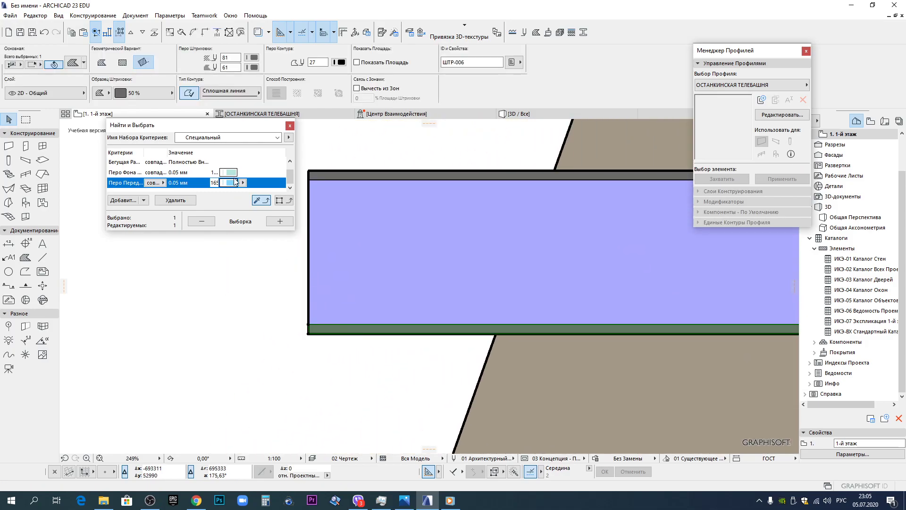
click(279, 221)
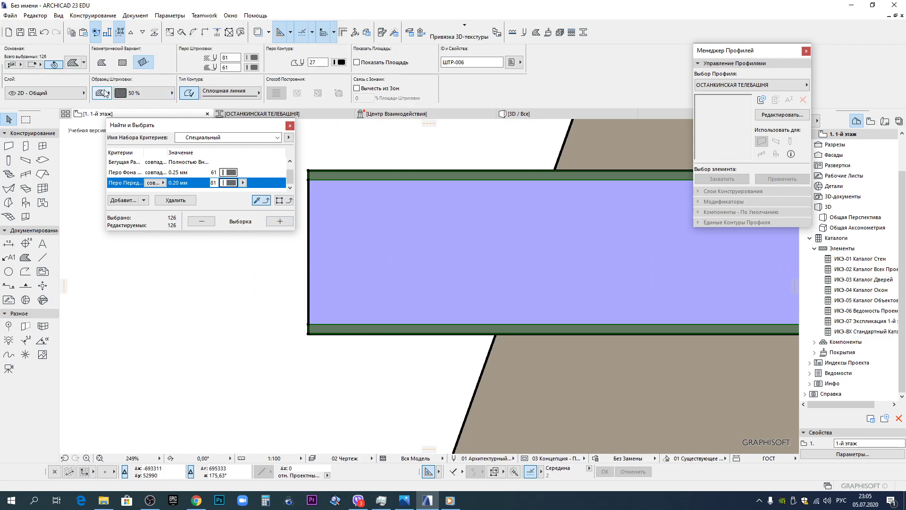
Convert the selected dark-grey slab fills to building material fills using ИЗ-08 Мембрана - Пароизоляция.
click(144, 94)
click(144, 94)
click(104, 94)
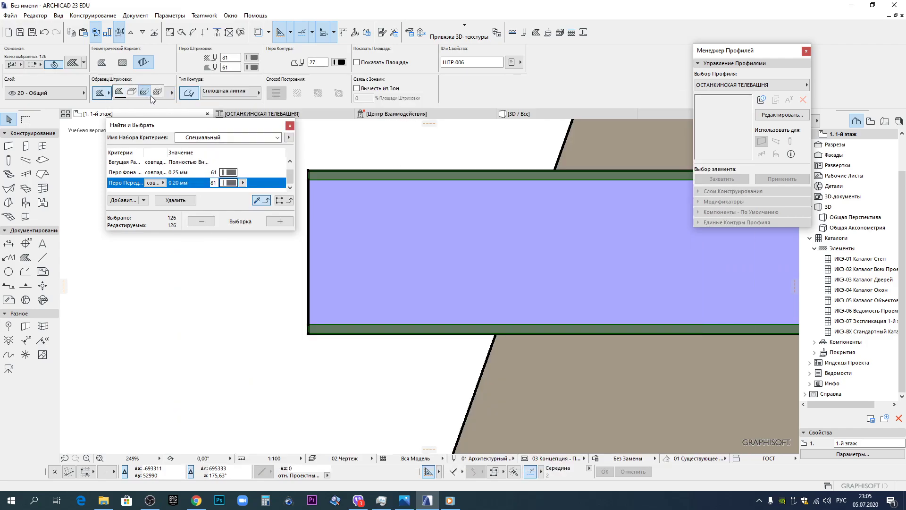
click(150, 94)
click(158, 95)
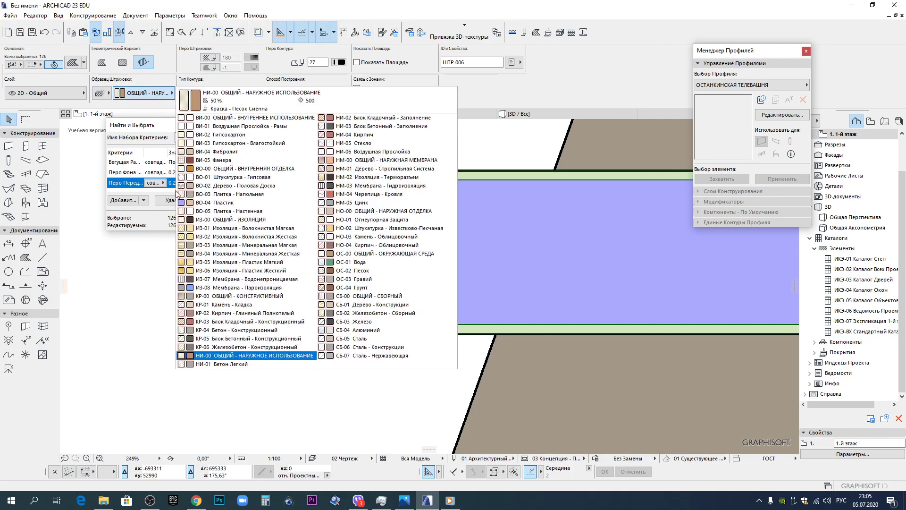
click(260, 287)
scroll(486, 330, down, 9)
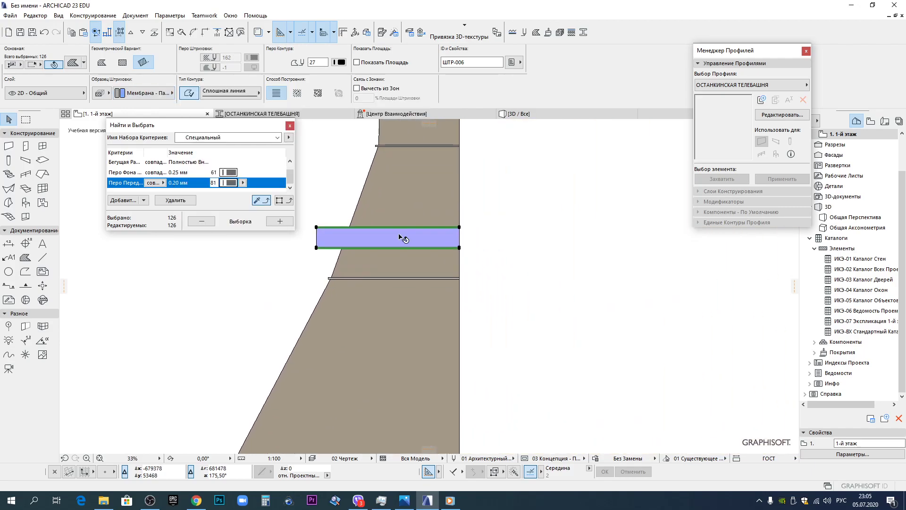
Select all brown shaft and base fills with pens 158 and 102, and convert them to the building material СБ-04 Алюминий.
click(397, 266)
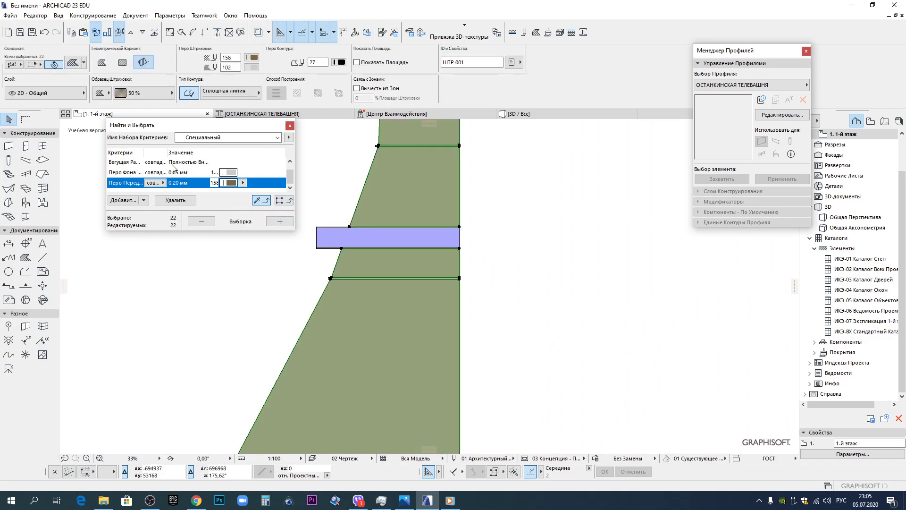
click(112, 95)
click(158, 93)
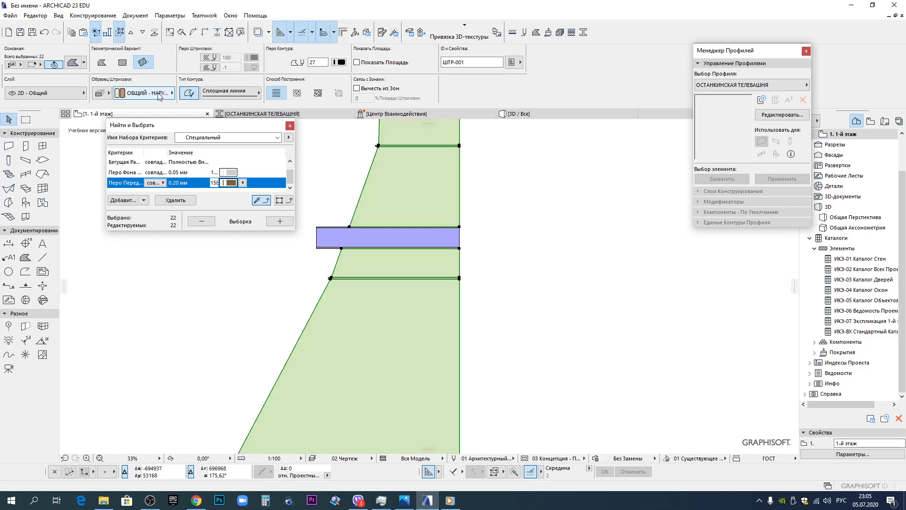
click(159, 93)
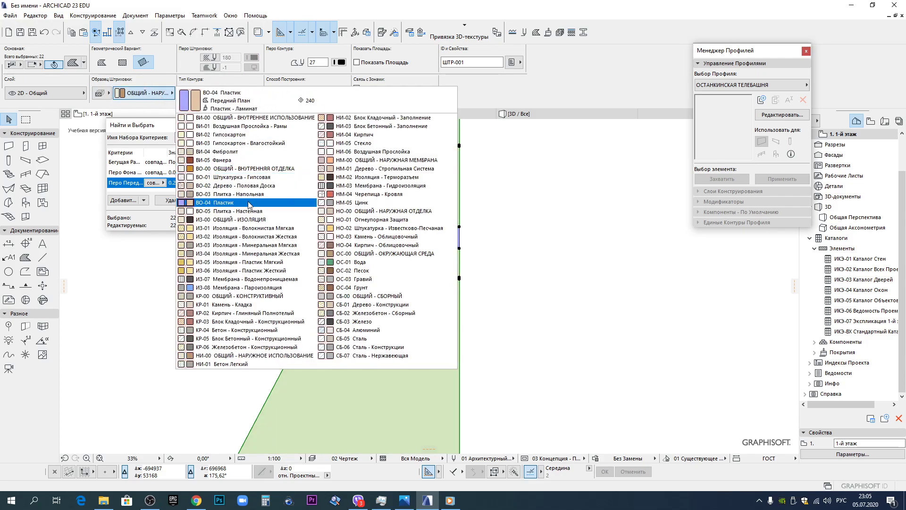
click(405, 329)
click(519, 309)
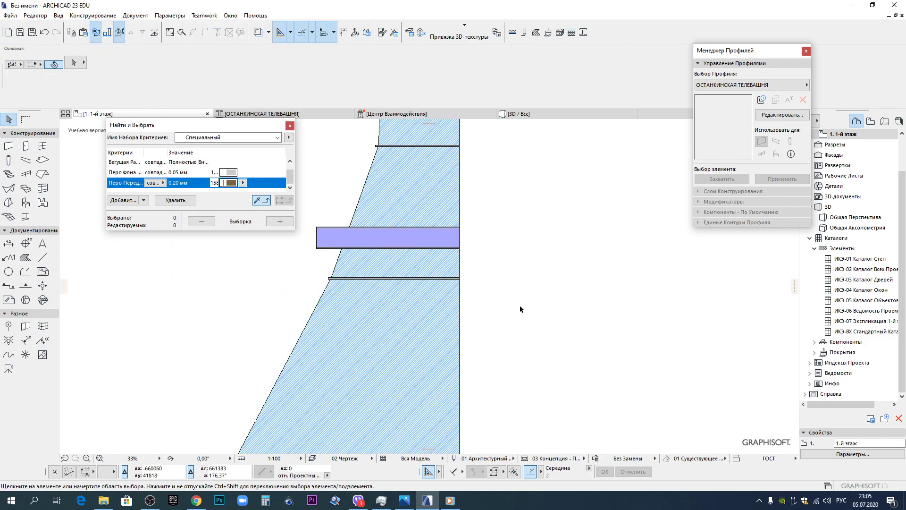
scroll(471, 295, down, 5)
scroll(449, 305, up, 5)
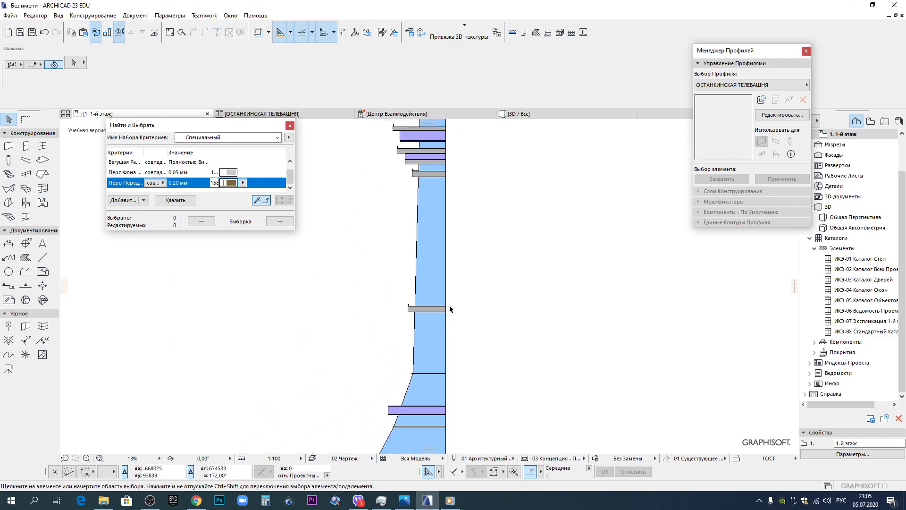
Select all grey slab fills with pens 101 and 102, and convert them to the building material ОС-02 Песок.
click(431, 266)
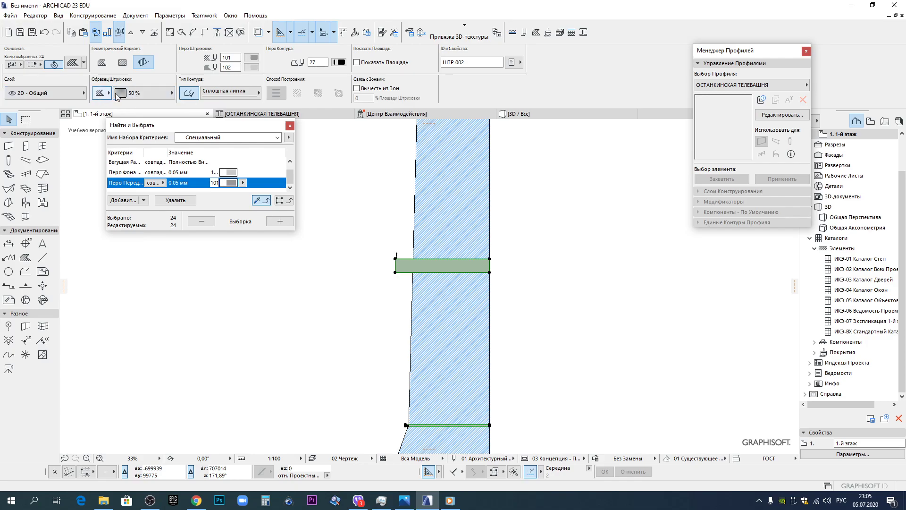
click(159, 94)
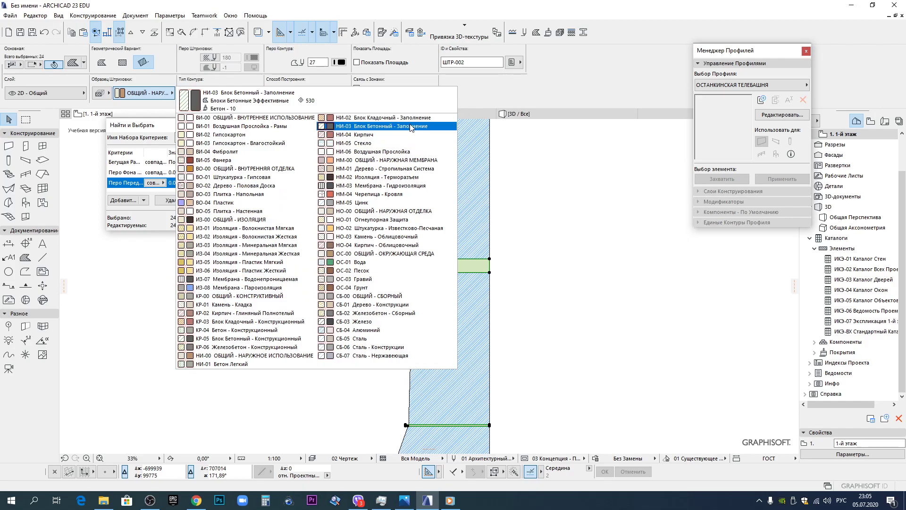
click(385, 272)
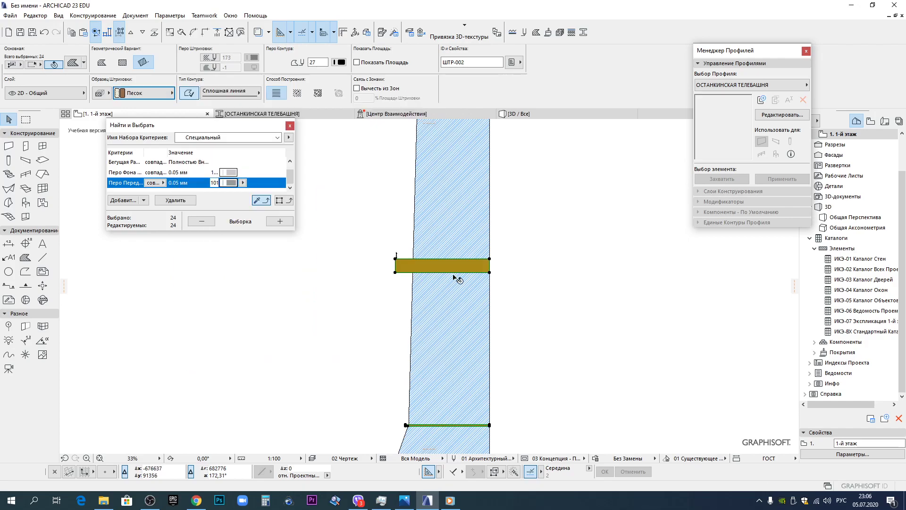
click(371, 273)
Examine the small railing circles and the slab fills along the tower to check their assigned building materials.
scroll(441, 277, up, 6)
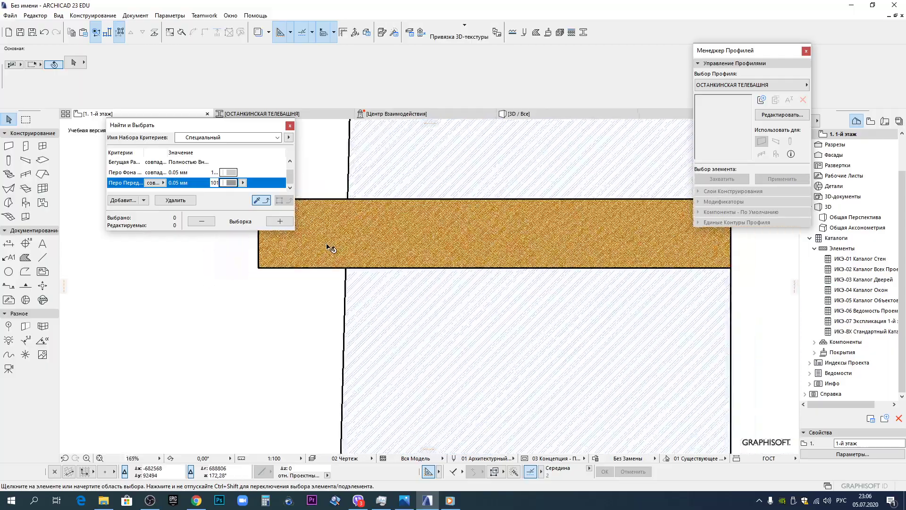
scroll(331, 248, down, 4)
scroll(347, 333, up, 12)
click(315, 273)
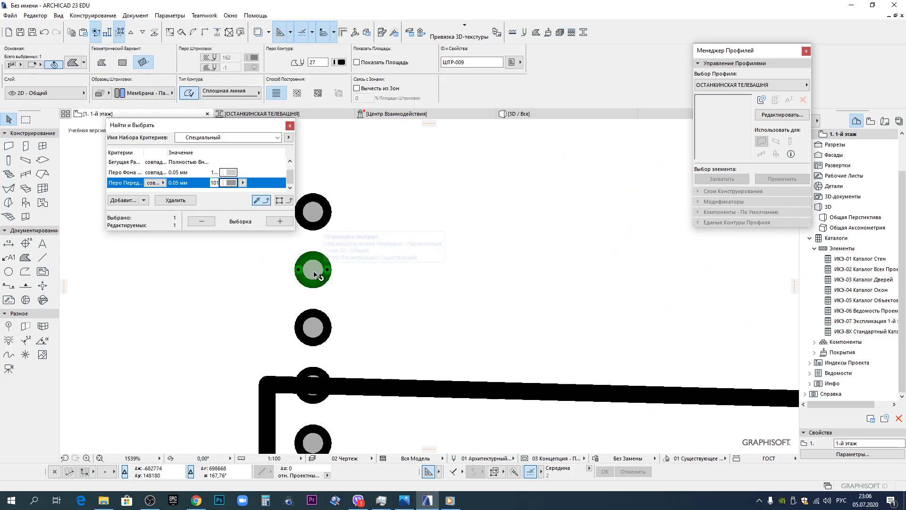
scroll(315, 275, down, 12)
middle_drag(426, 370, 406, 245)
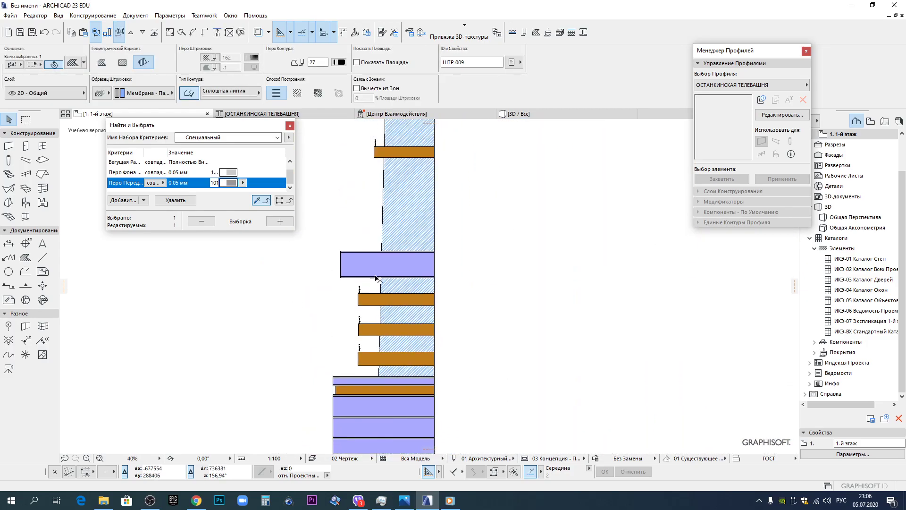
scroll(384, 276, down, 12)
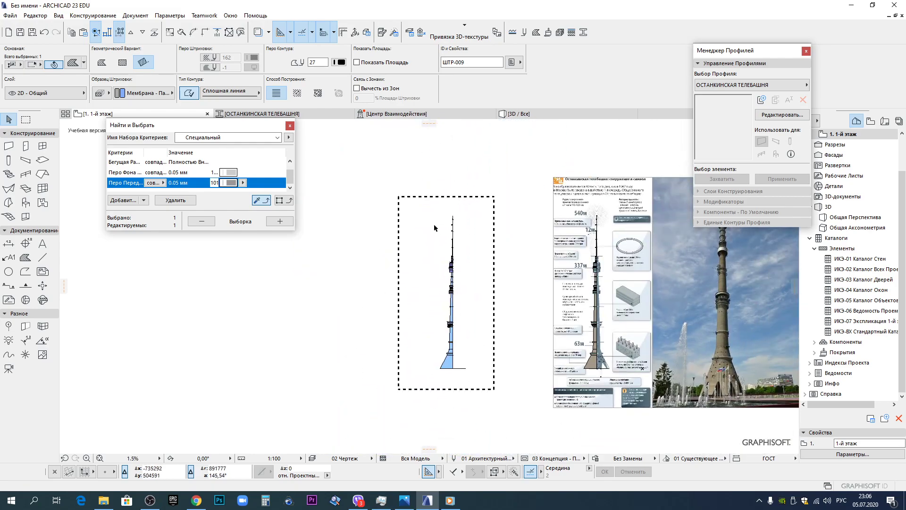
Copy the whole tower half from the floor plan and paste it in place of the profile's existing geometry.
key(Escape)
mouse_move(418, 201)
mouse_down()
mouse_move(475, 339)
mouse_move(480, 376)
mouse_up()
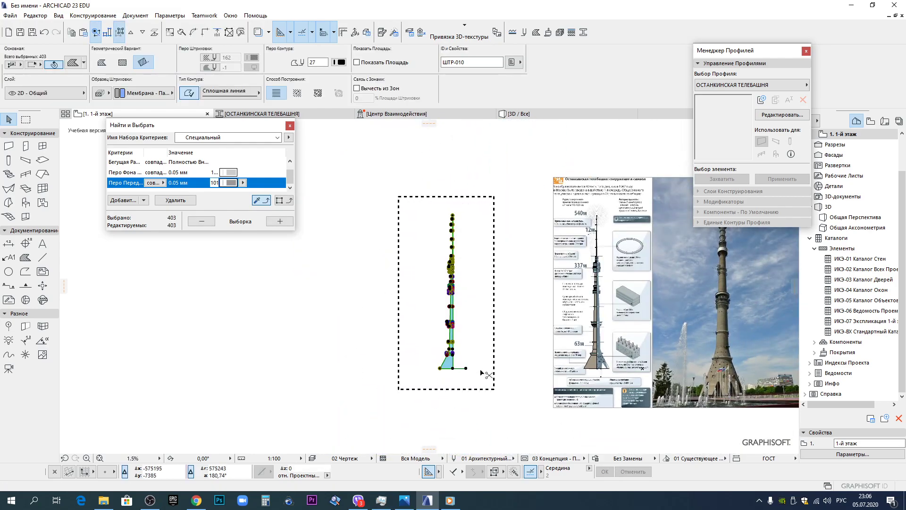
click(264, 114)
drag(335, 238, 449, 386)
key(Delete)
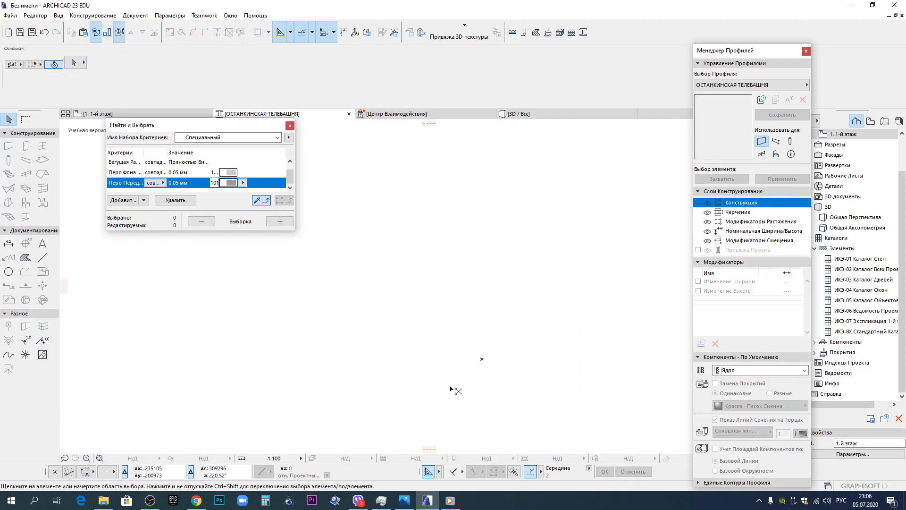
key(ctrl+v)
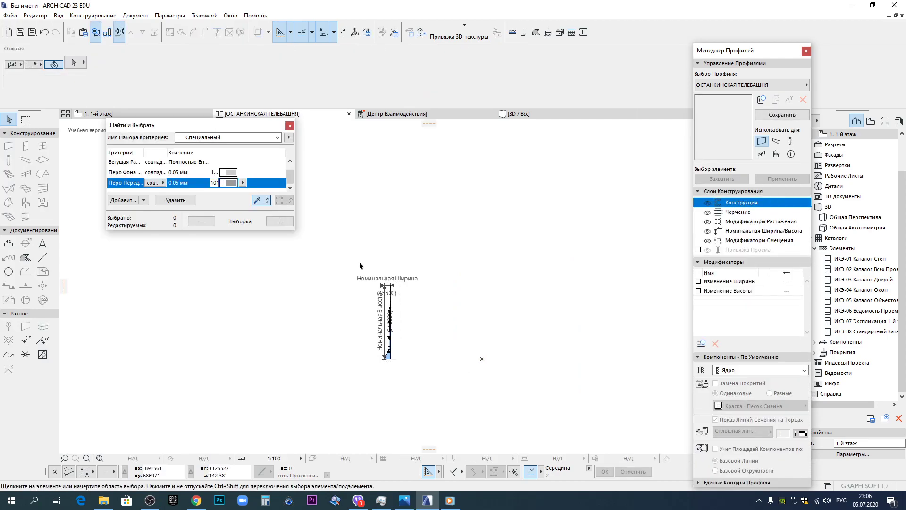
Move the pasted tower half so that the foot of its vertical axis lies on the profile origin.
scroll(392, 363, up, 5)
key(ctrl+d)
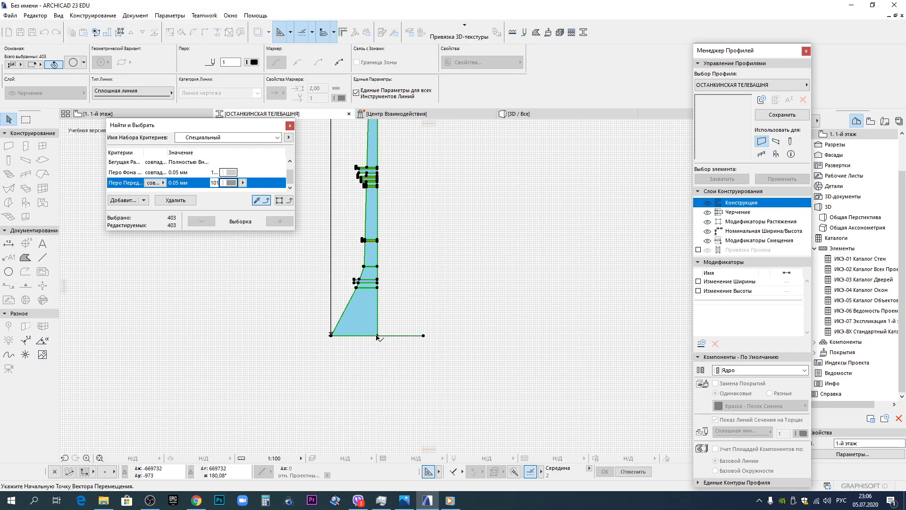
click(377, 336)
scroll(377, 335, down, 5)
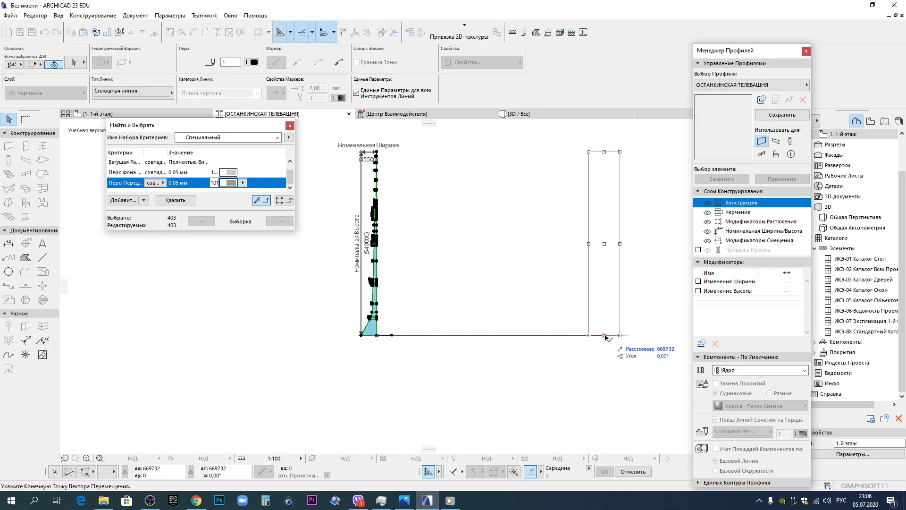
click(605, 335)
click(628, 365)
Select all Алюминий shaft and base components with pen 166, and override their surface with Кирпич - Коричневый.
scroll(627, 292, up, 1)
scroll(625, 321, up, 8)
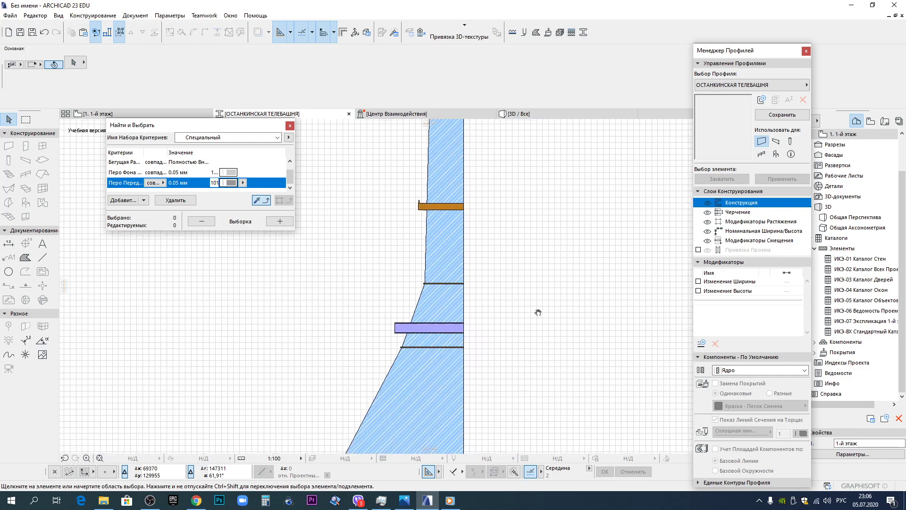
click(391, 327)
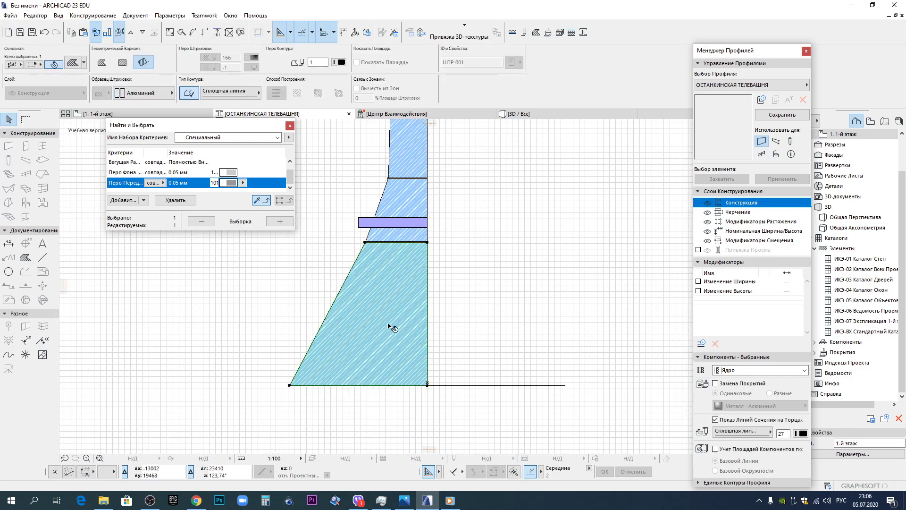
click(284, 202)
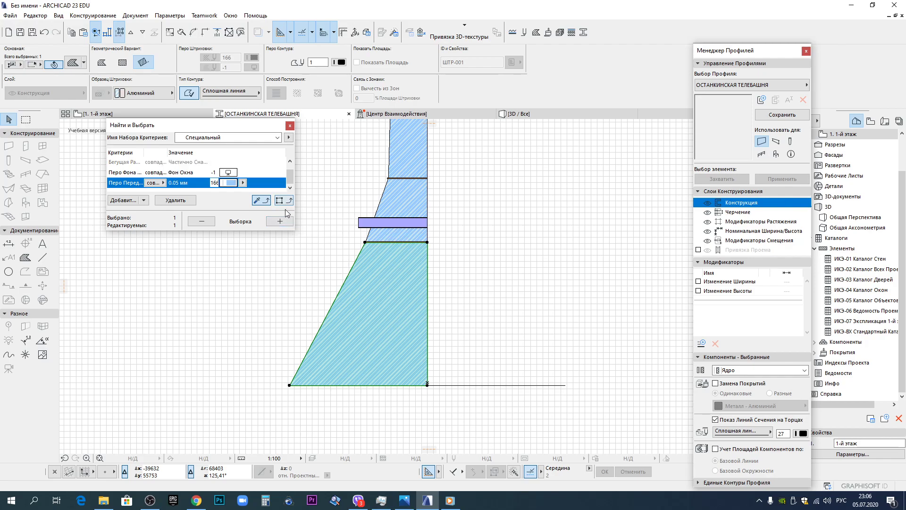
scroll(472, 236, down, 3)
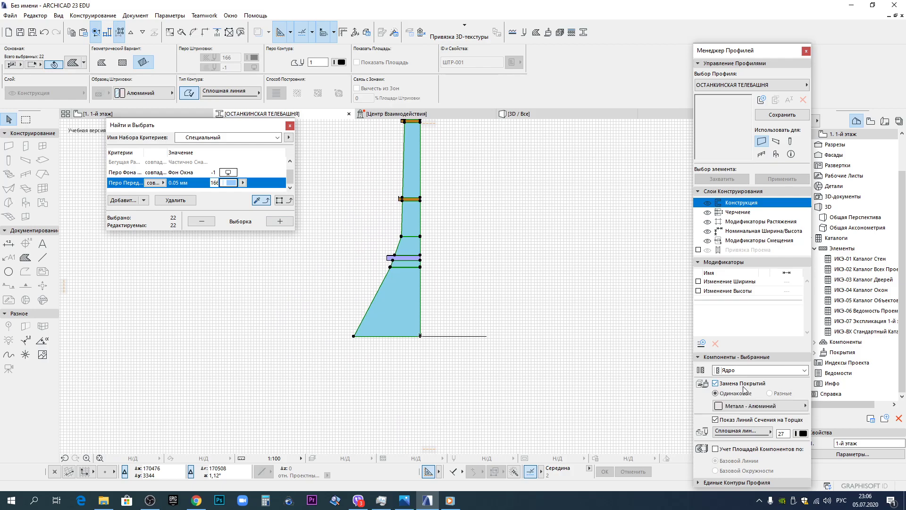
click(751, 406)
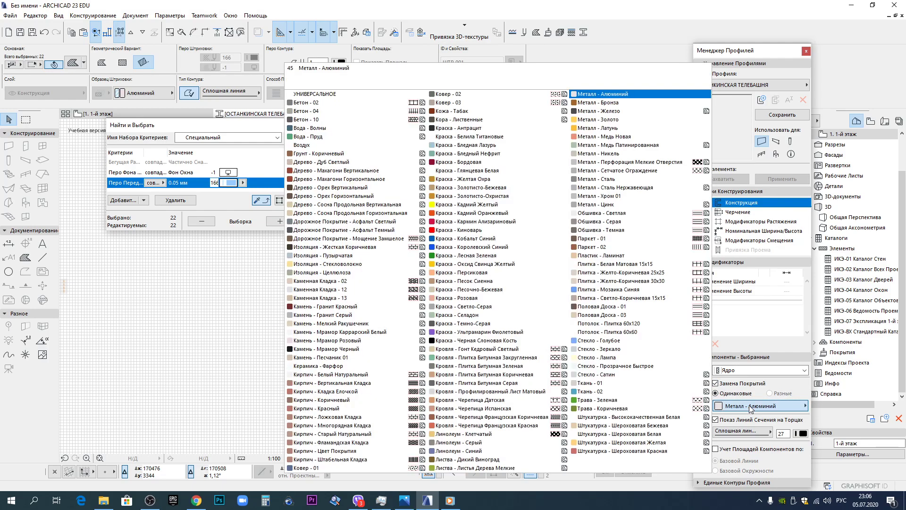
click(332, 400)
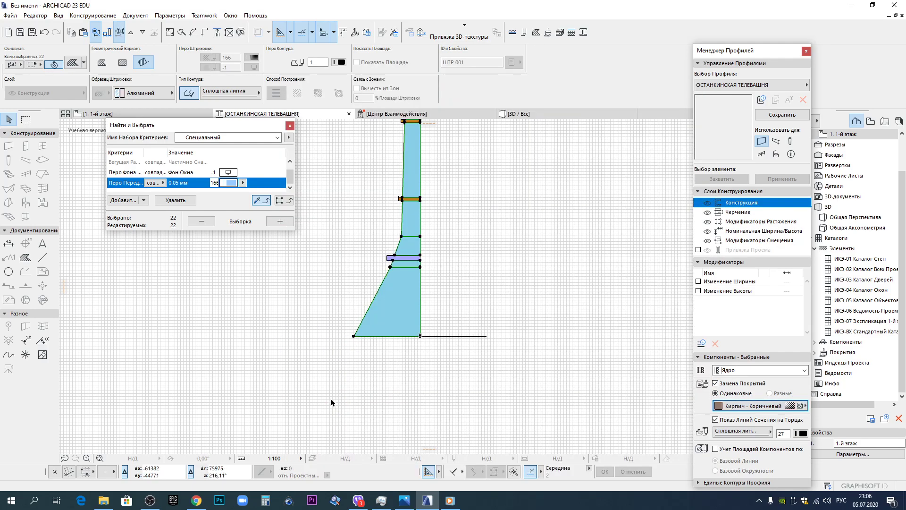
click(459, 262)
Select the thin Песок slab at the top of the flared base and compare it with the tower photo on the floor plan.
scroll(424, 262, up, 8)
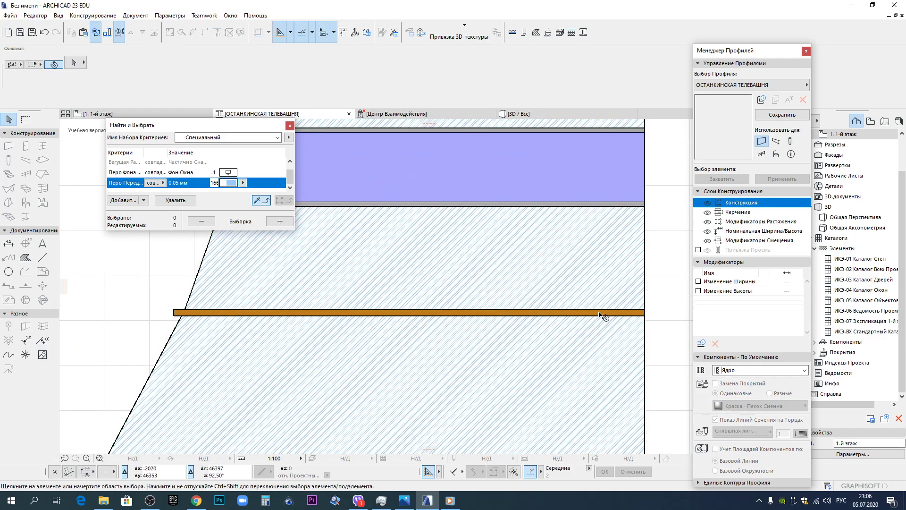
click(602, 315)
scroll(577, 327, down, 6)
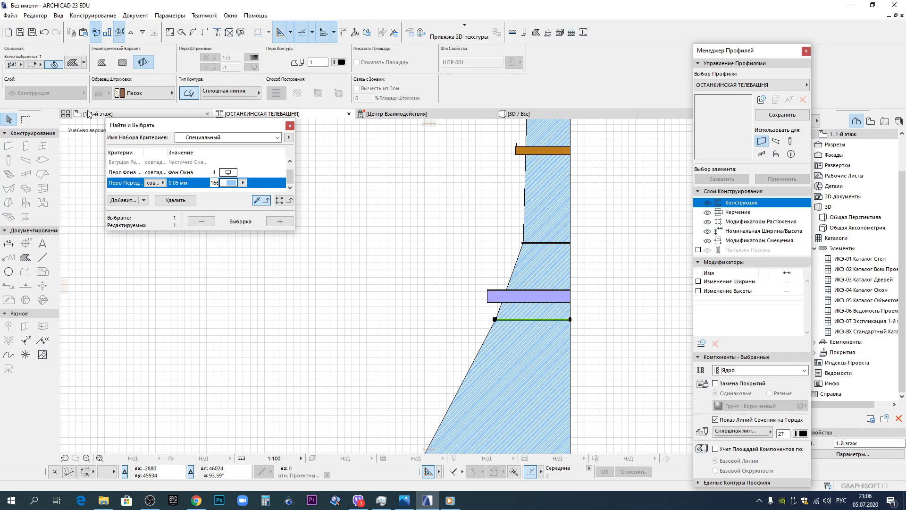
click(88, 114)
scroll(734, 380, up, 6)
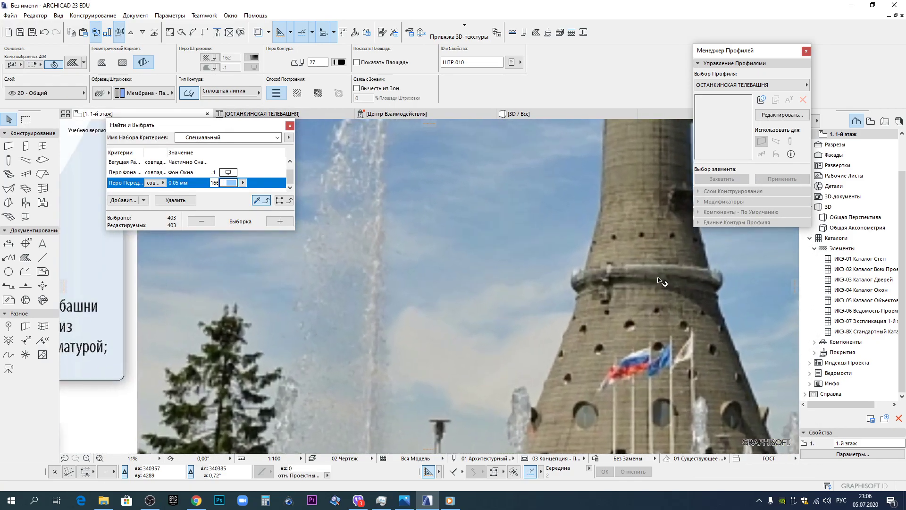
middle_drag(661, 281, 516, 305)
scroll(415, 313, down, 4)
scroll(416, 314, down, 5)
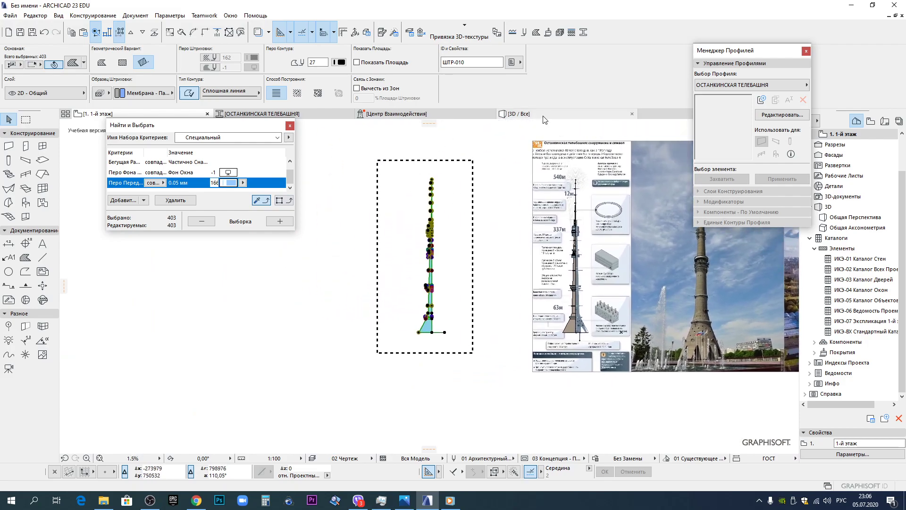
In the profile, select all Песок slab components with pen 173 and override their surface with Краска - Темно-Серая.
click(262, 114)
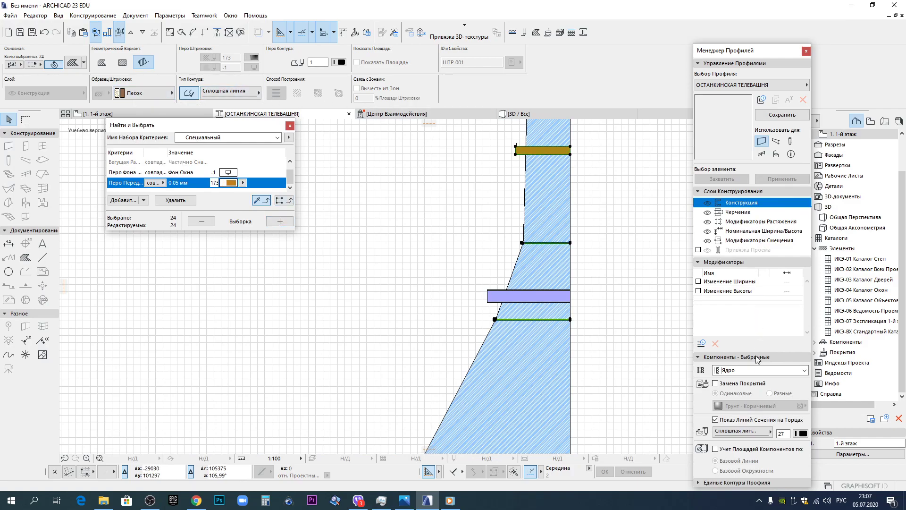
click(740, 383)
click(755, 405)
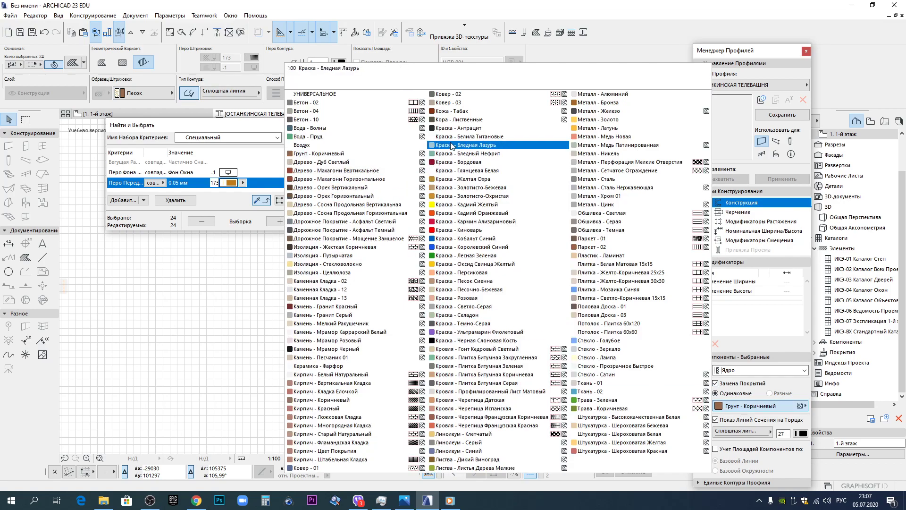
click(467, 324)
click(604, 340)
Select all purple Пластик components with pen 171 and override their surface with Стекло - Голубое.
scroll(562, 278, up, 4)
click(534, 326)
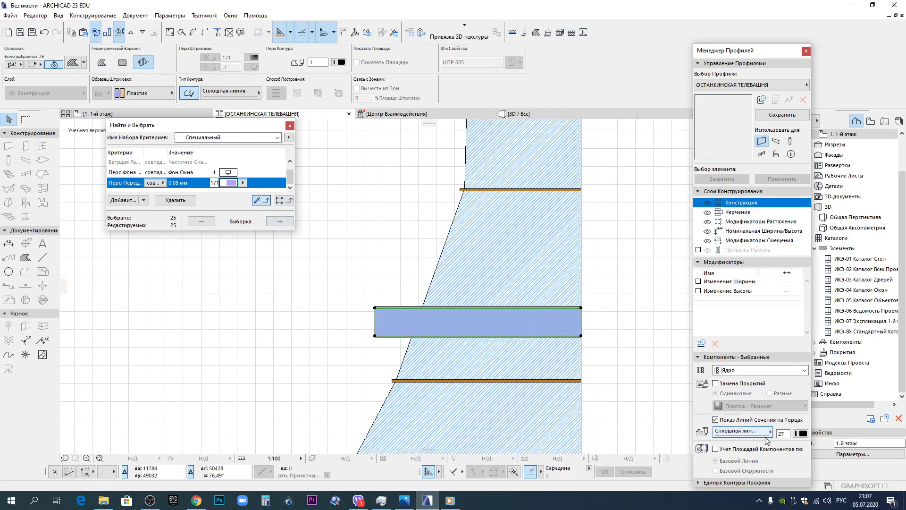
click(727, 383)
click(751, 405)
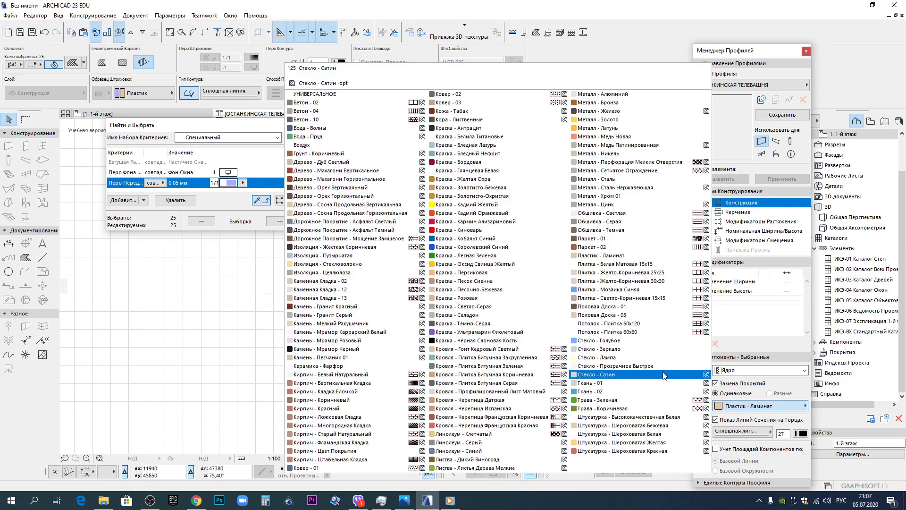
click(629, 341)
Examine the slab with railing circles on the lower shaft and compare it with the balconies in the tower photo.
scroll(629, 341, down, 4)
middle_drag(599, 253, 551, 364)
scroll(548, 328, up, 4)
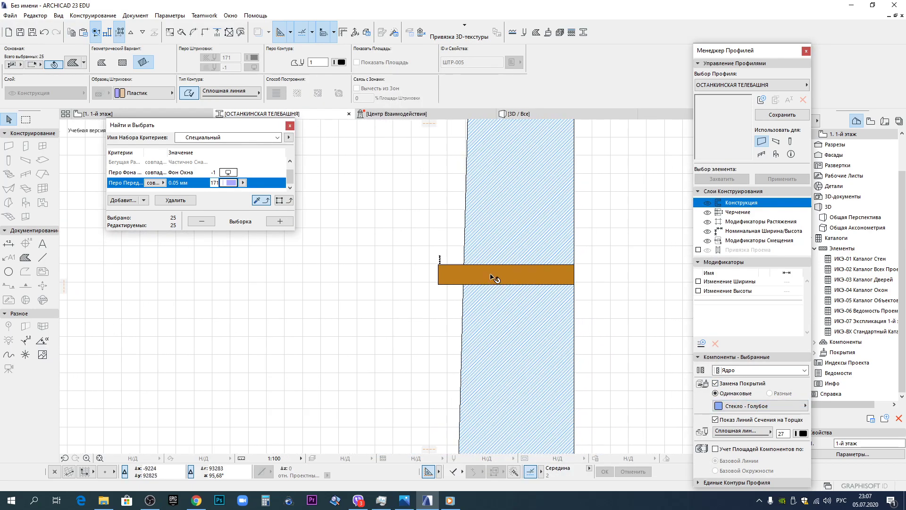
click(493, 278)
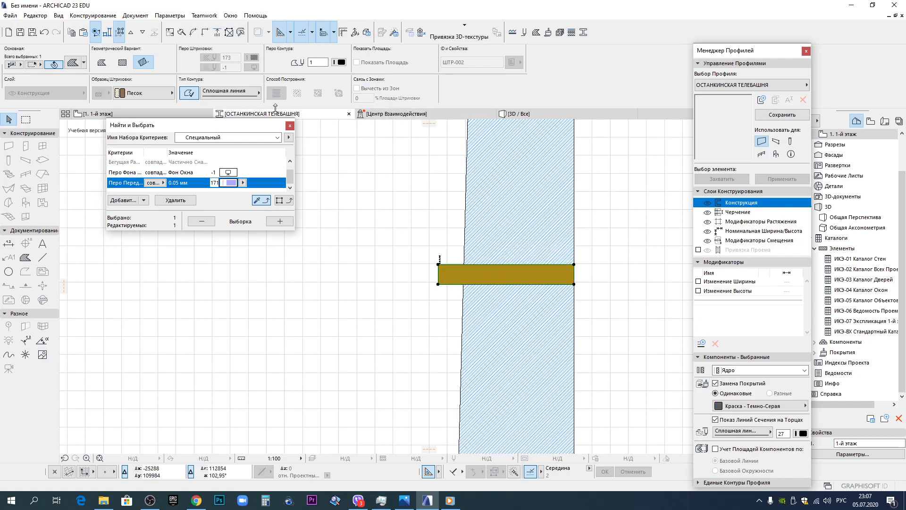
click(191, 114)
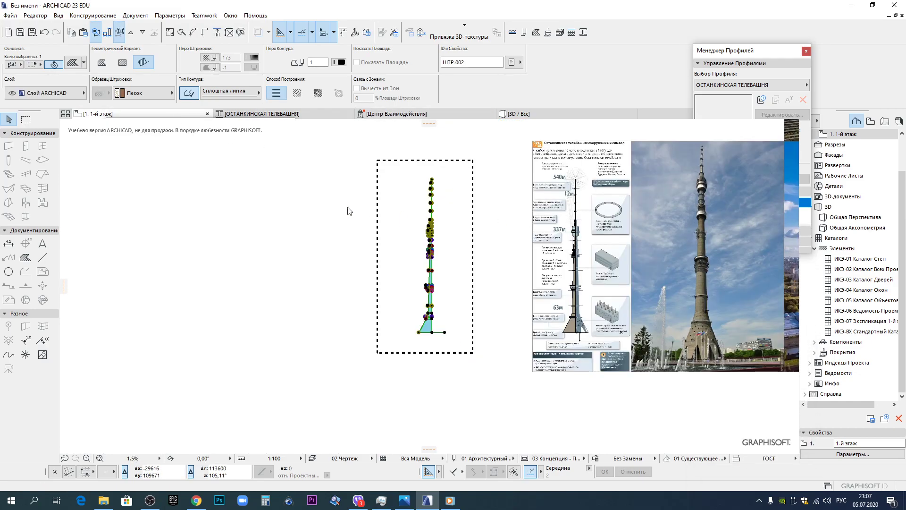
scroll(696, 259, up, 5)
middle_drag(729, 261, 486, 257)
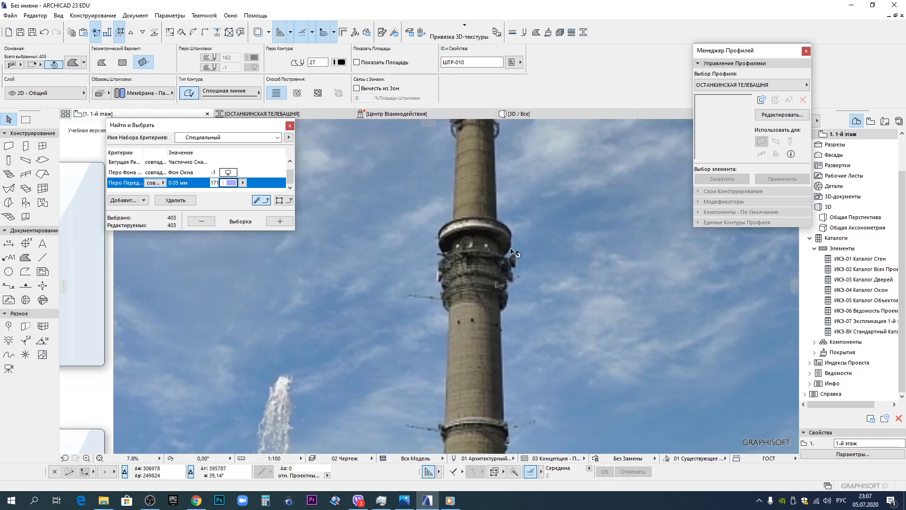
scroll(512, 255, down, 3)
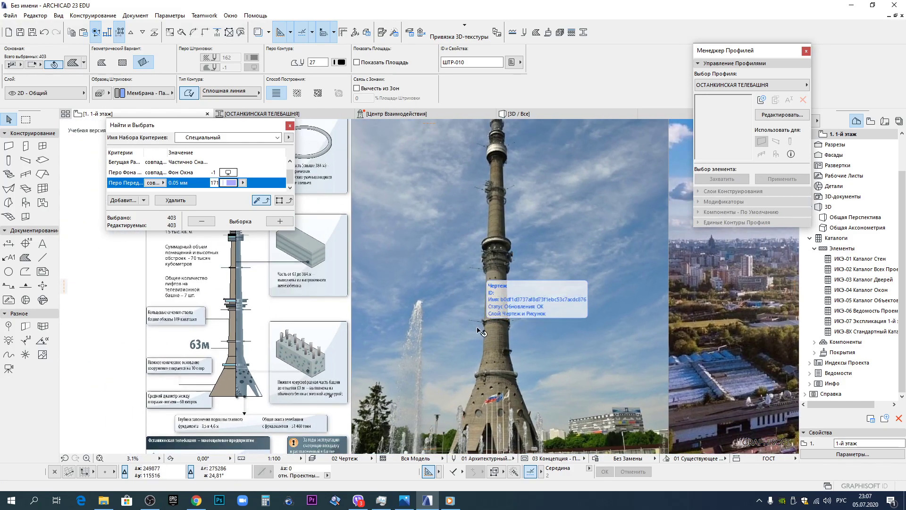
scroll(509, 225, up, 4)
middle_drag(510, 227, 514, 349)
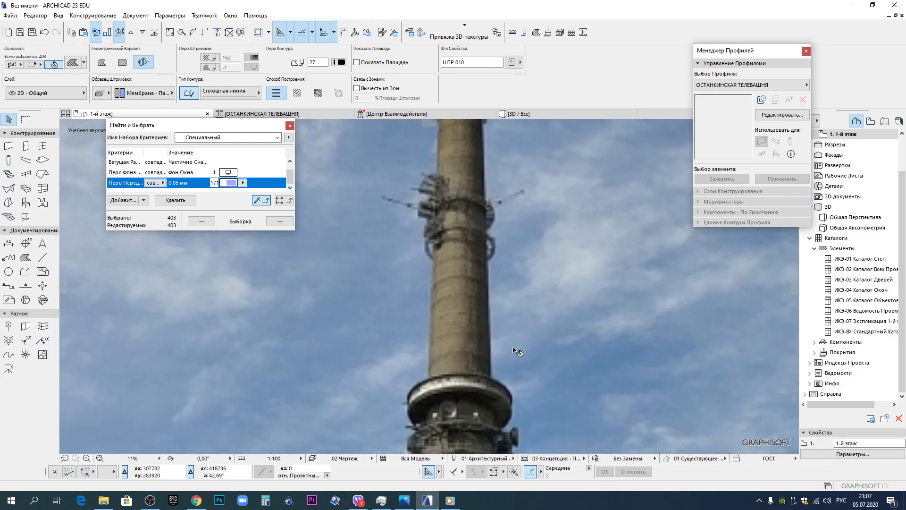
In the tower profile, select all Мембрана - Пароизоляция components with pen 162 and override their surface with Металл - Сталь.
click(305, 115)
click(546, 274)
scroll(429, 259, up, 6)
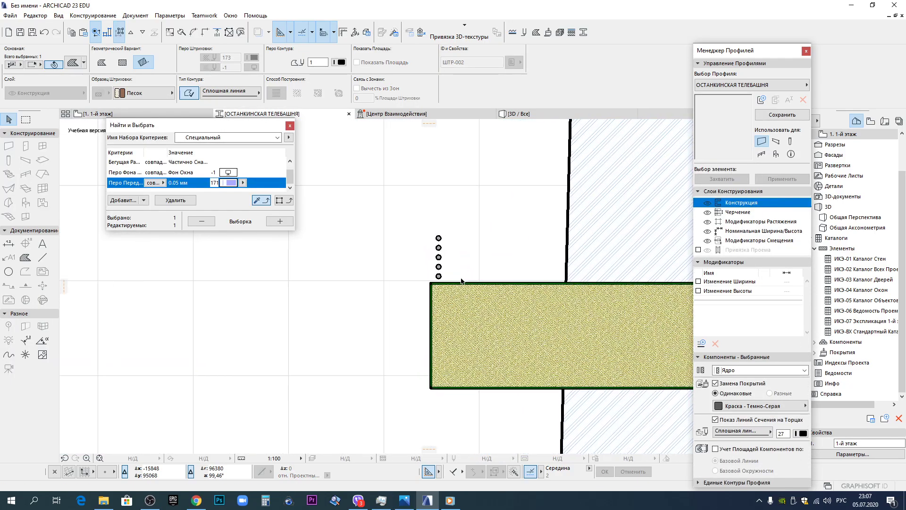
click(399, 270)
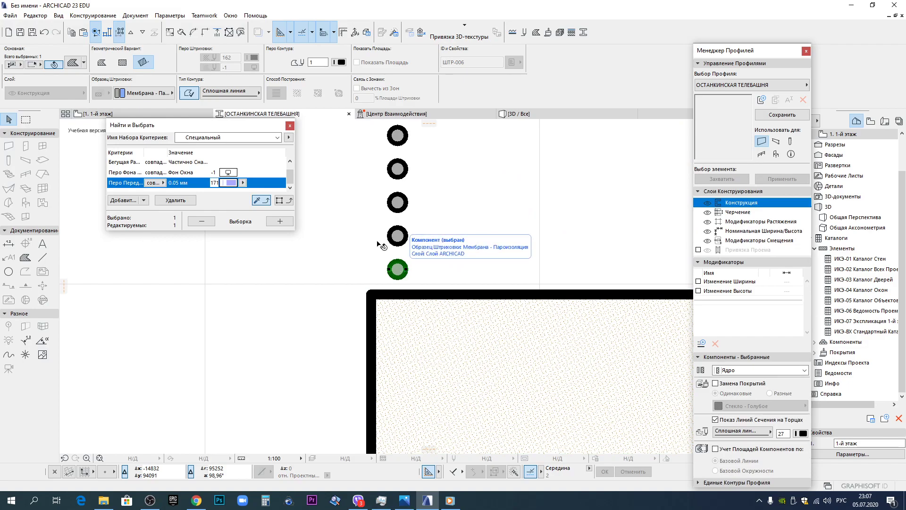
click(279, 221)
click(745, 386)
click(751, 406)
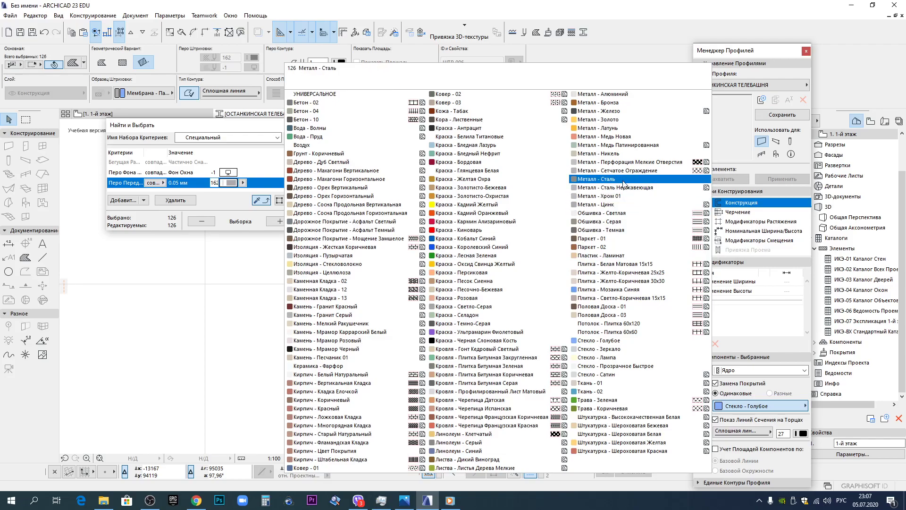
click(623, 180)
Check the surface overrides of the slabs, glazed bands and shaft components from the flared base up to the upper tower.
click(412, 354)
scroll(413, 354, down, 5)
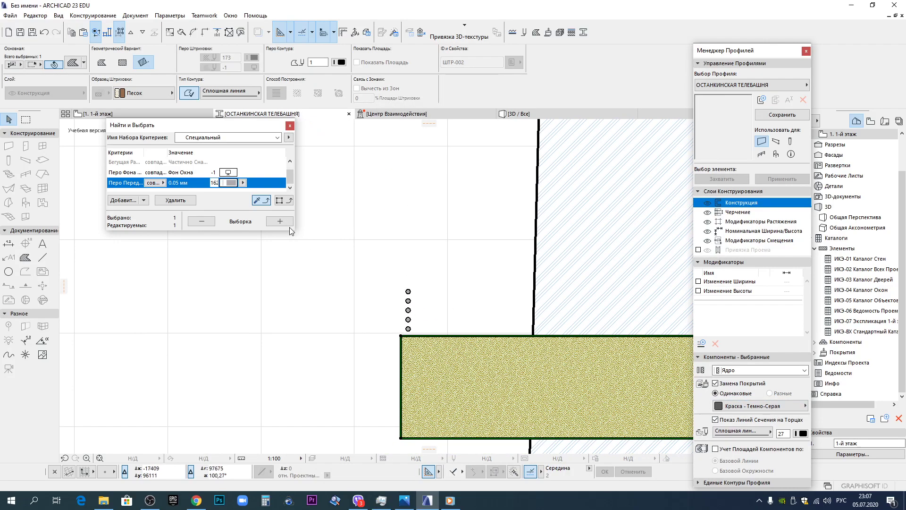
scroll(576, 268, down, 10)
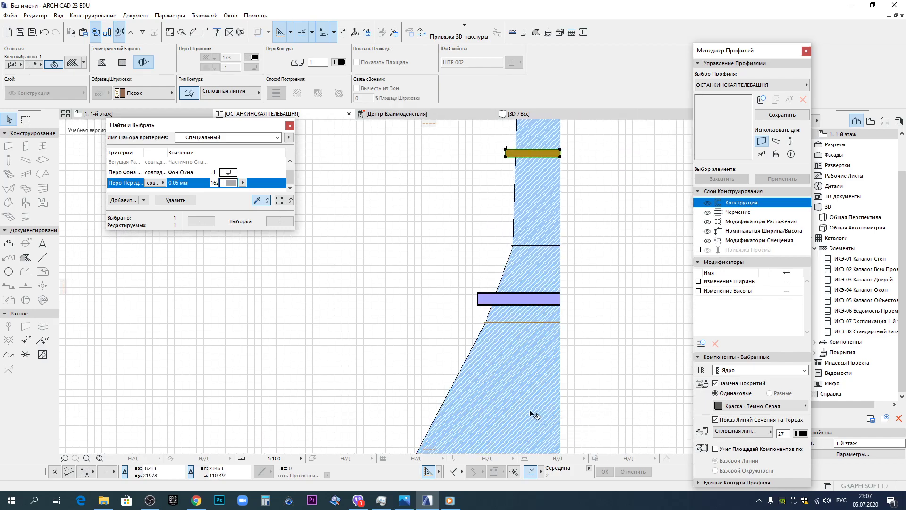
scroll(505, 261, up, 5)
scroll(496, 348, down, 3)
scroll(500, 283, up, 6)
click(418, 355)
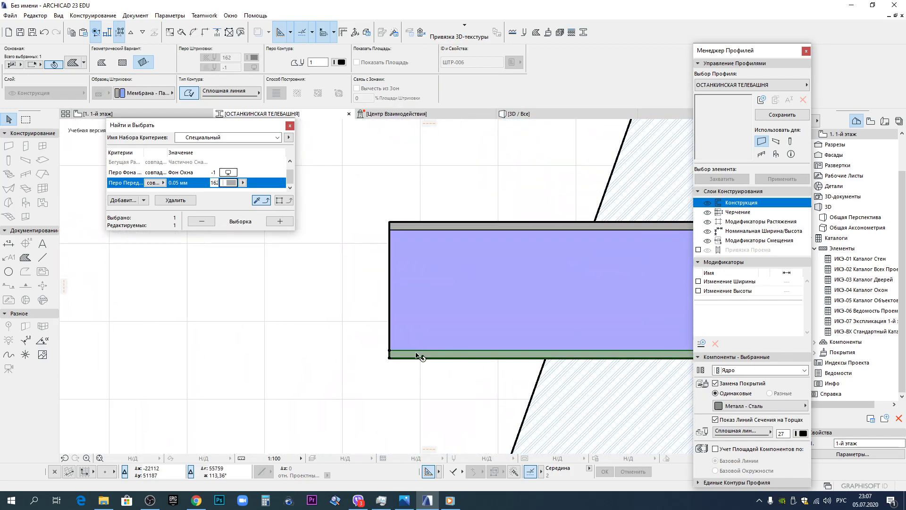
scroll(420, 358, down, 5)
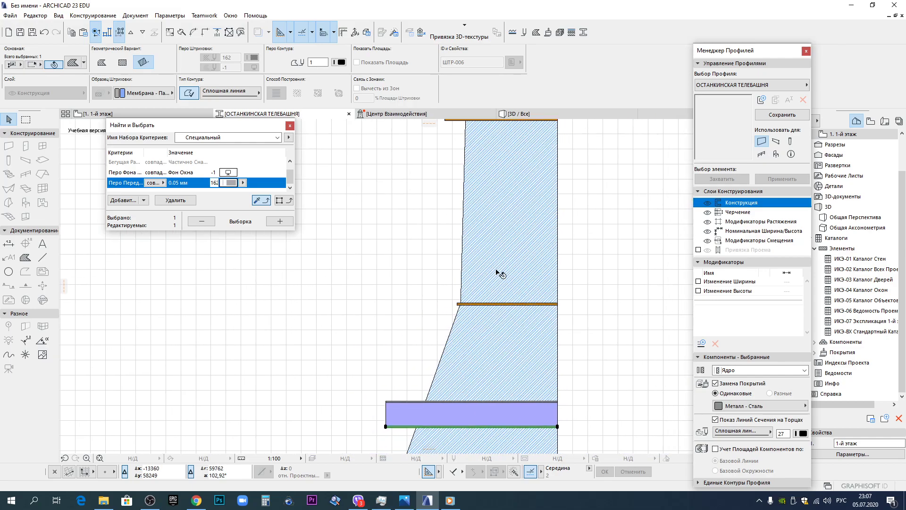
scroll(496, 272, up, 3)
scroll(478, 297, down, 2)
scroll(496, 293, up, 4)
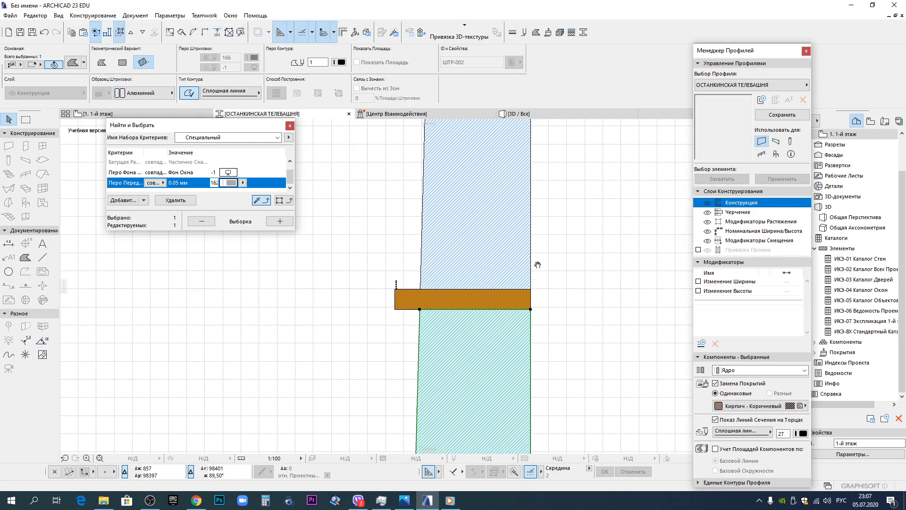
scroll(489, 275, down, 5)
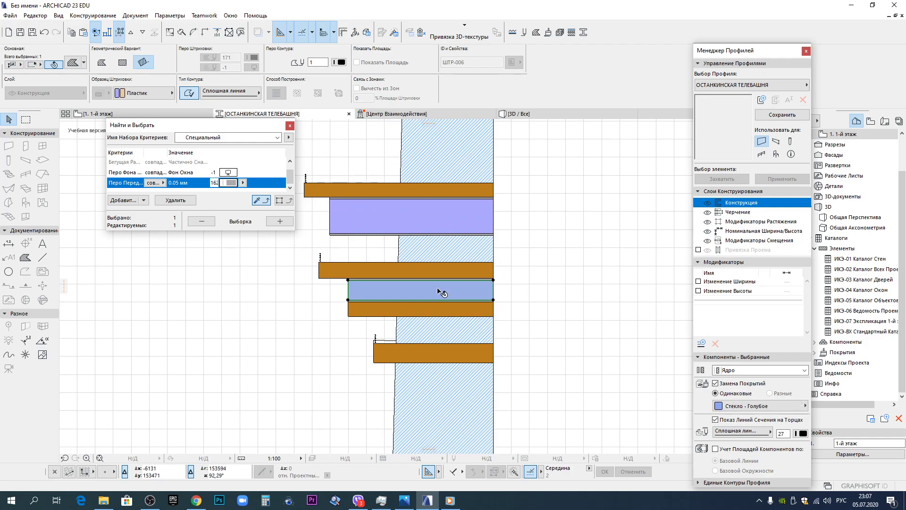
scroll(426, 283, up, 6)
scroll(426, 284, down, 5)
middle_drag(426, 225, 429, 345)
scroll(430, 345, up, 1)
click(432, 351)
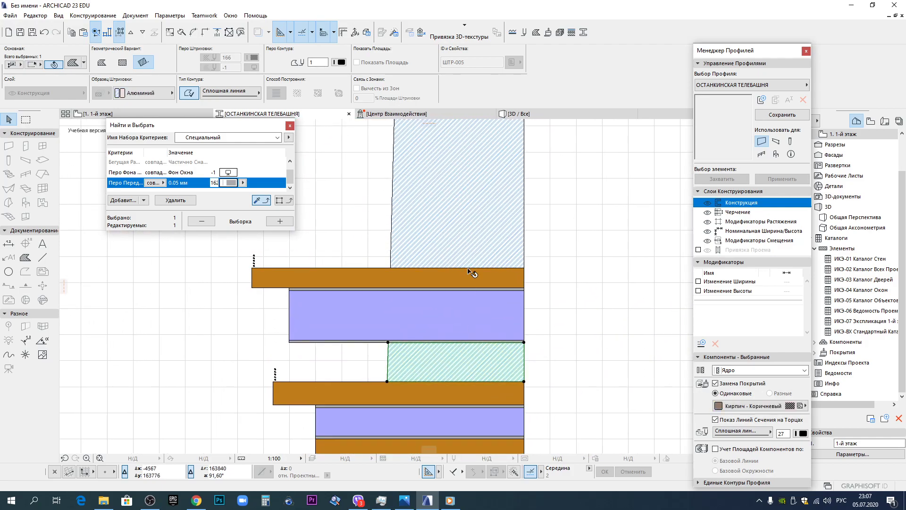
scroll(468, 217, down, 5)
middle_drag(465, 212, 467, 405)
scroll(476, 265, up, 1)
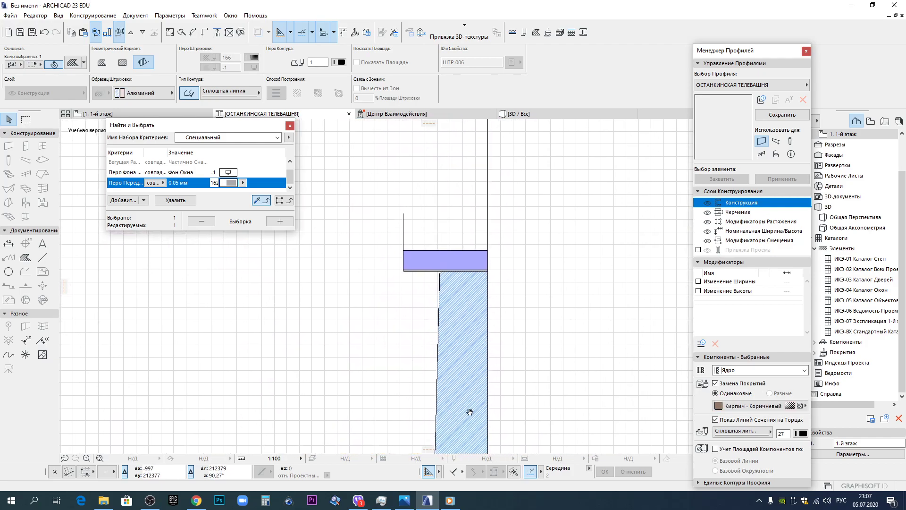
middle_drag(530, 222, 556, 299)
Clear the selection, save the ОСТАНКИНСКАЯ ТЕЛЕБАШНЯ profile and close the Profile Manager.
click(605, 282)
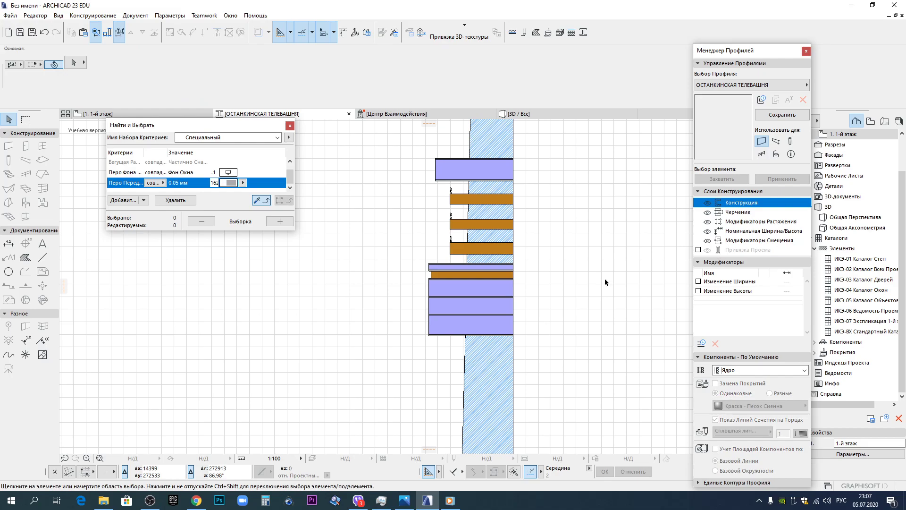
click(786, 116)
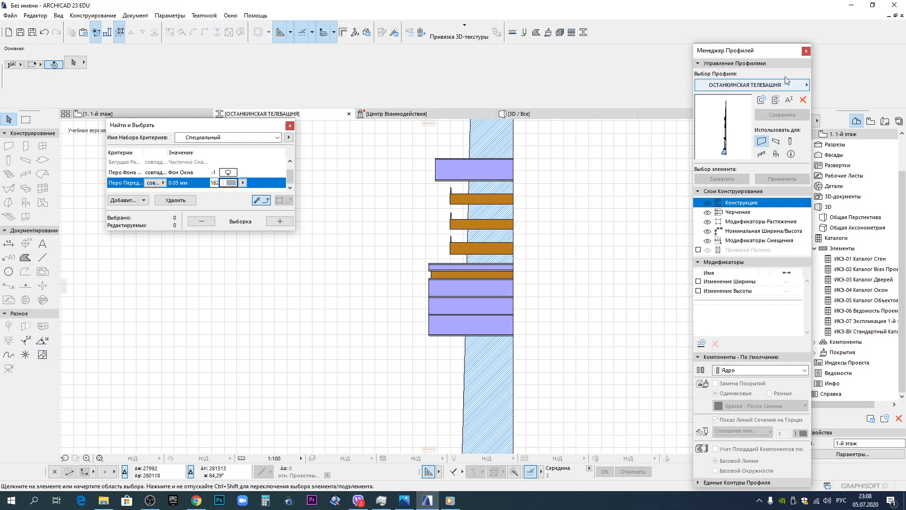
click(806, 51)
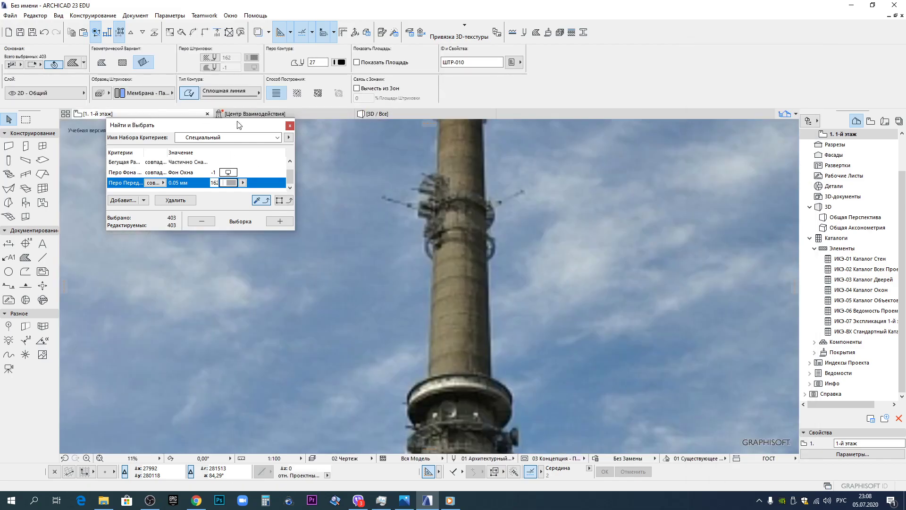
On the 1st floor plan, set up the Wall tool for a circular wall using the complex profile ОСТАНКИНСКАЯ ТЕЛЕБАШНЯ.
scroll(454, 368, down, 10)
middle_drag(454, 367, 455, 225)
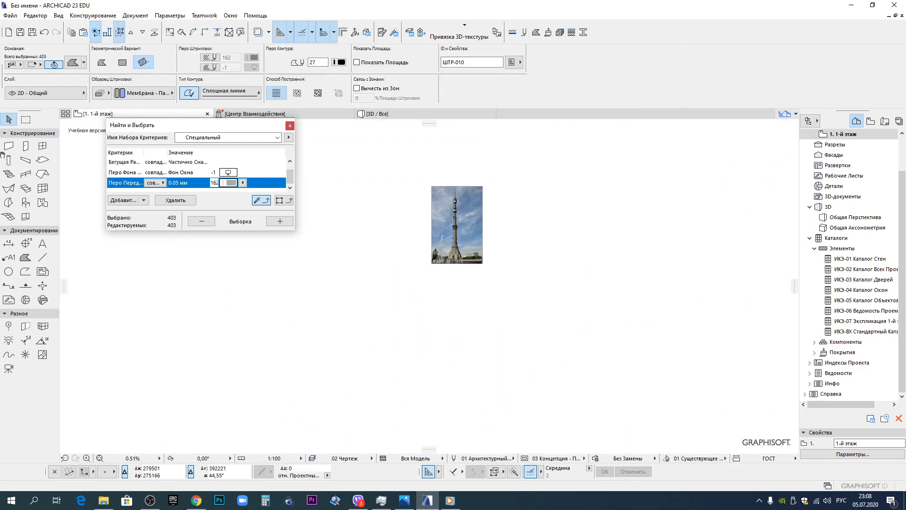
click(16, 149)
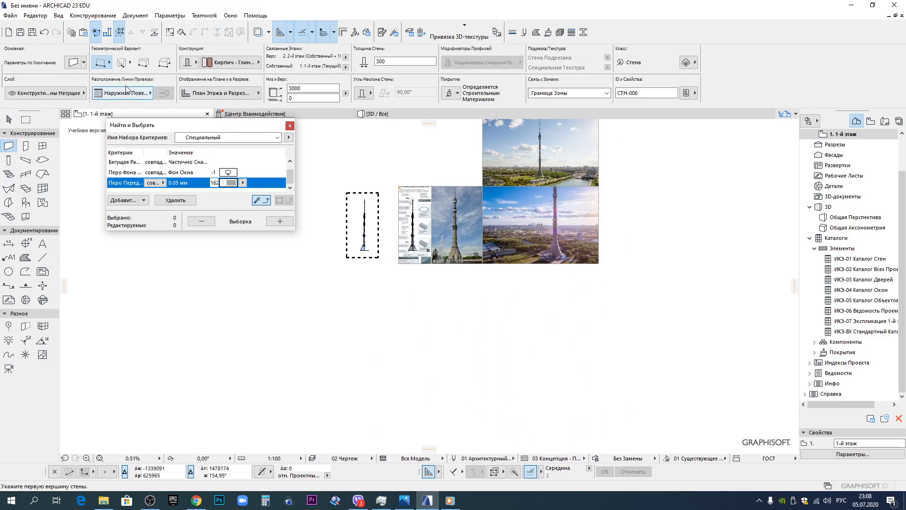
click(126, 58)
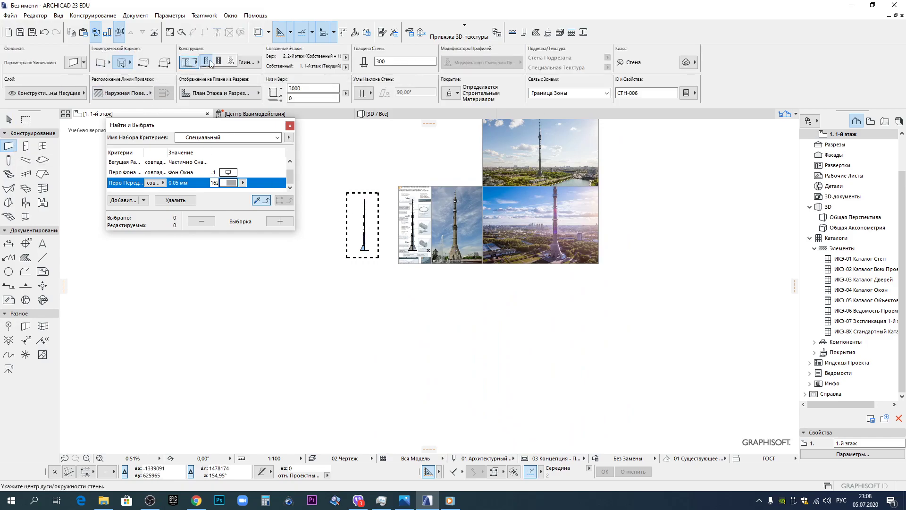
click(229, 62)
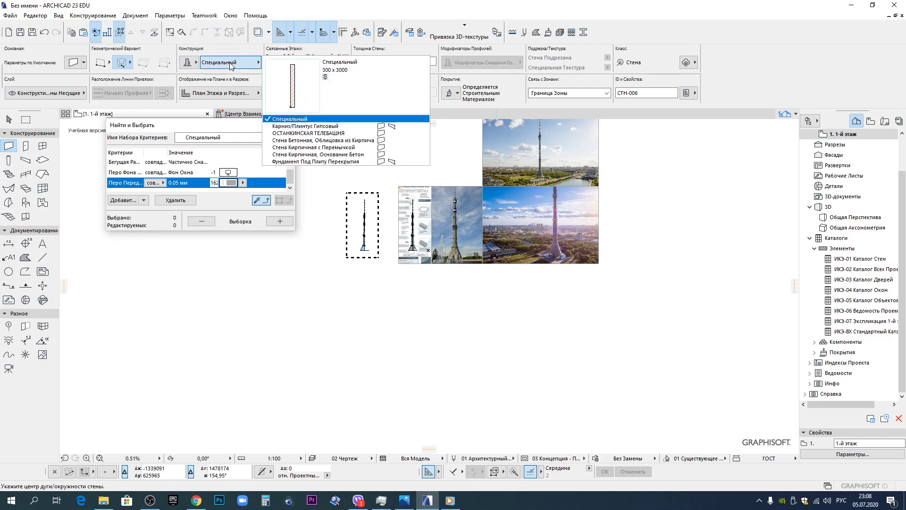
click(307, 133)
Draw the circular tower wall with a radius of 1 in the empty area beside the drawings and select it.
scroll(283, 260, up, 4)
middle_drag(282, 258, 493, 289)
middle_drag(415, 253, 475, 263)
scroll(472, 288, up, 5)
click(461, 296)
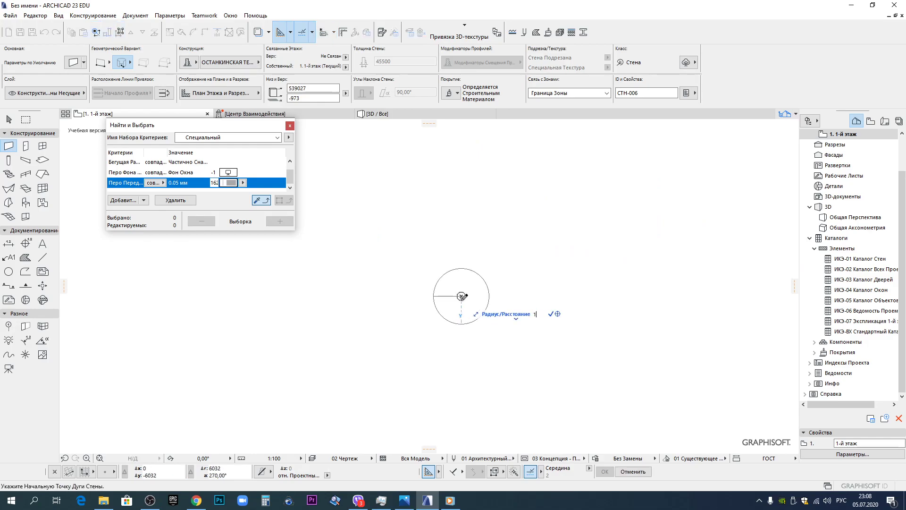
text(1)
key(Return)
key(Return)
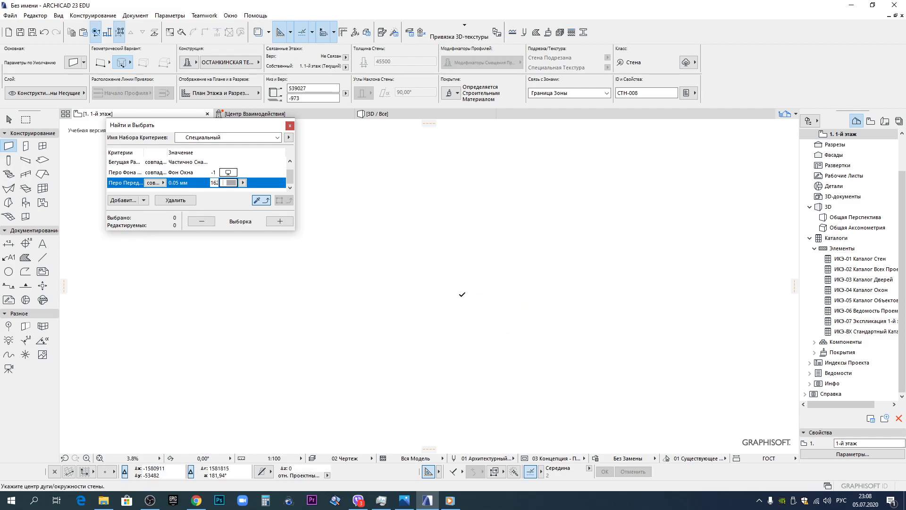
shift+click(466, 298)
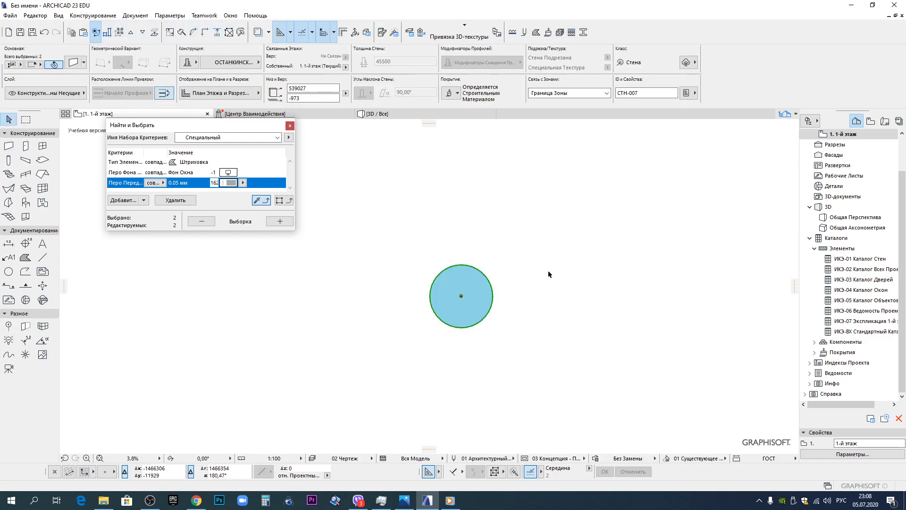
Open the 3D perspective and examine the flared base, lower shaft and stacked balconies of the tower.
click(556, 228)
click(394, 113)
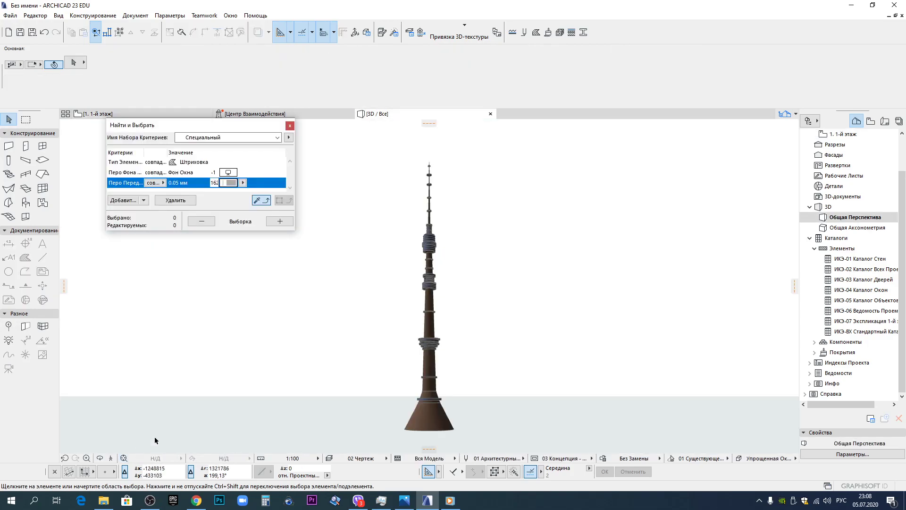
scroll(467, 249, up, 8)
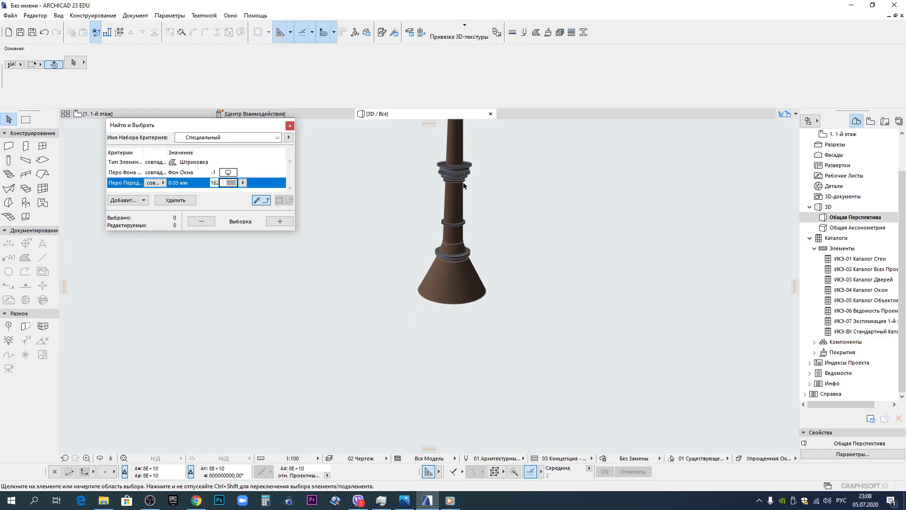
scroll(435, 341, up, 5)
scroll(435, 340, up, 5)
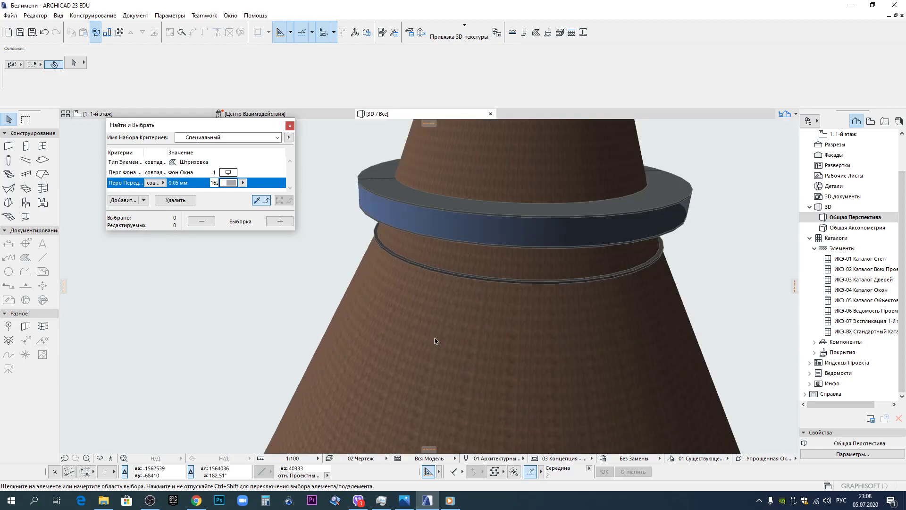
shift+middle_drag(367, 341, 279, 308)
scroll(344, 343, down, 3)
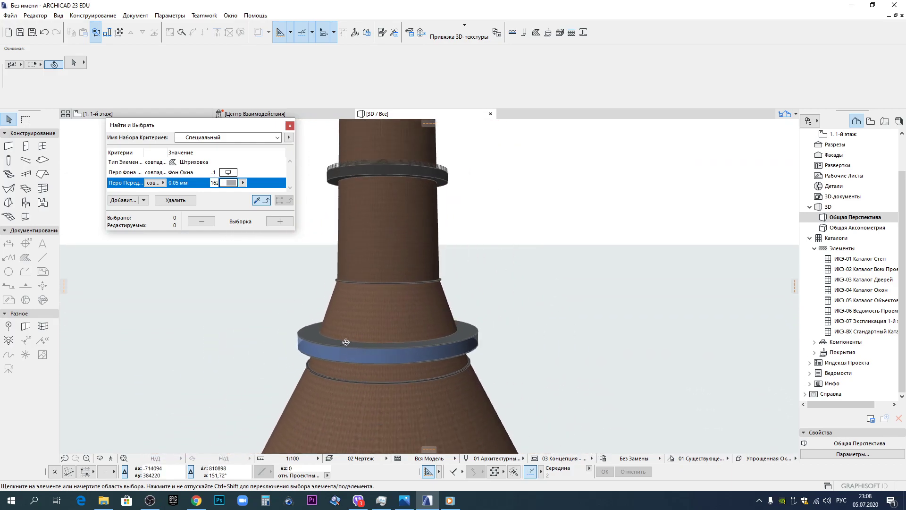
middle_drag(405, 148, 411, 297)
middle_drag(407, 132, 406, 360)
click(402, 220)
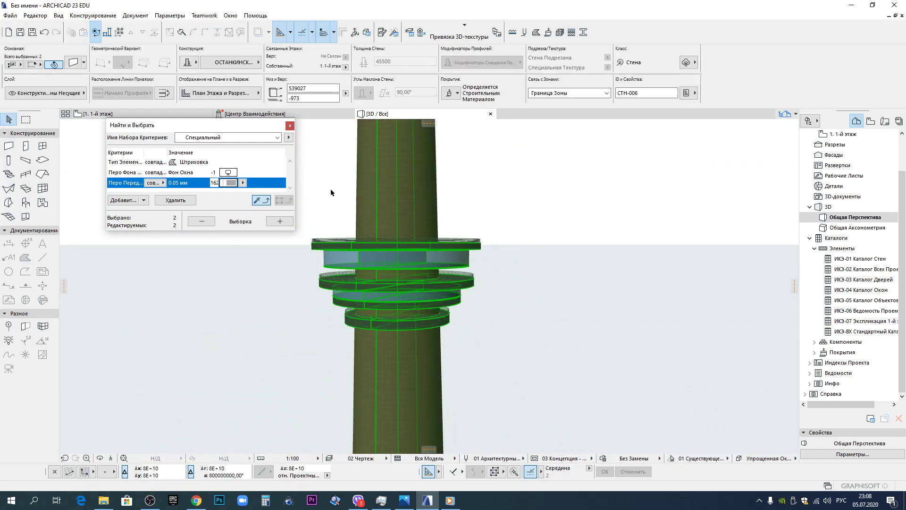
click(559, 312)
scroll(530, 326, down, 10)
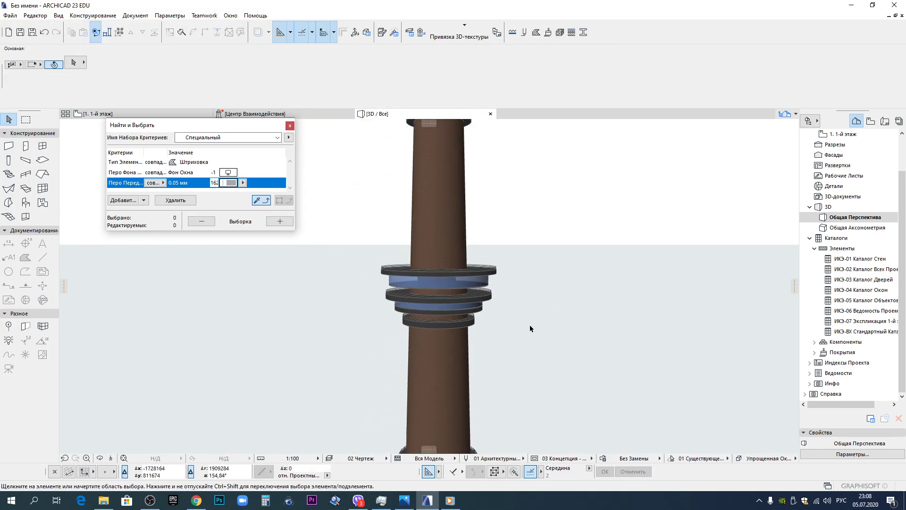
Inspect the glazed upper section, dark ring slabs and spire of the tower from several angles in 3D.
mouse_move(532, 326)
shift+middle_down()
mouse_move(471, 292)
mouse_move(296, 312)
mouse_move(556, 348)
mouse_move(693, 327)
shift+middle_up()
scroll(520, 247, up, 10)
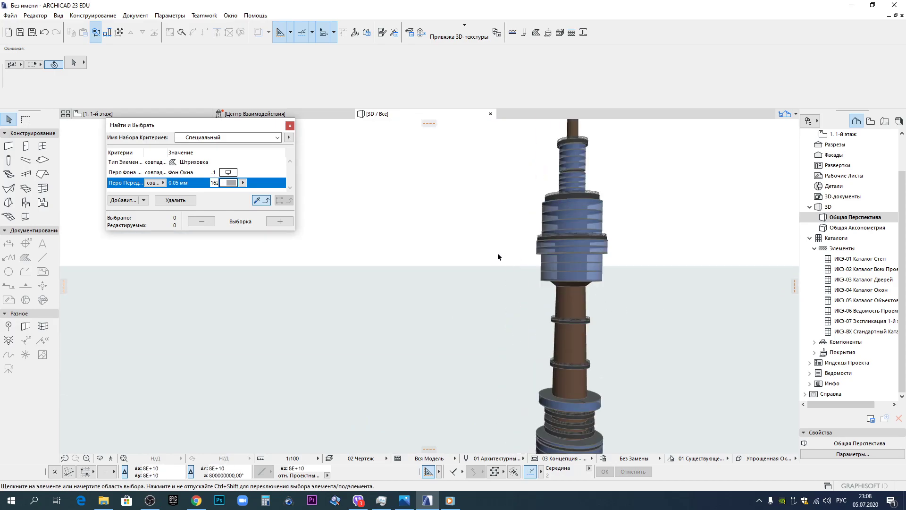
shift+middle_drag(567, 255, 508, 265)
scroll(508, 265, up, 4)
middle_drag(676, 229, 661, 289)
click(489, 292)
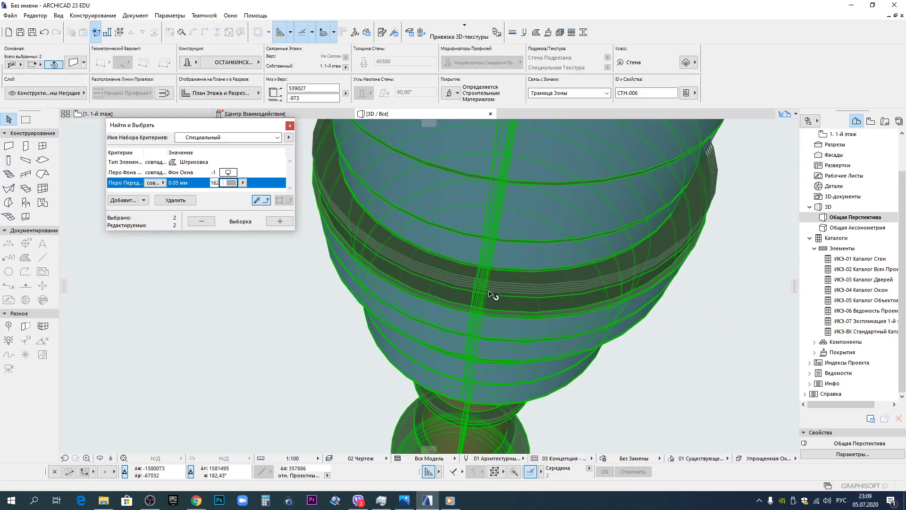
key(Escape)
scroll(487, 315, down, 5)
scroll(490, 340, down, 6)
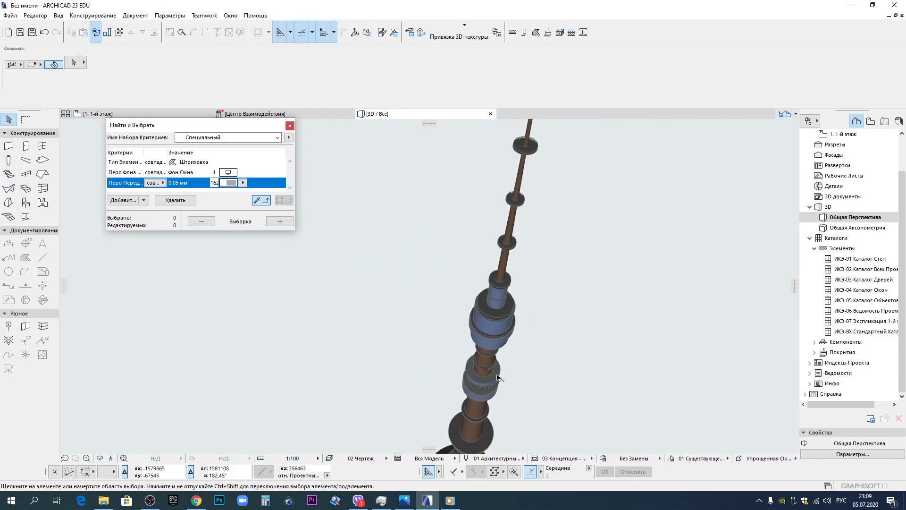
Place a 300 × 300 column, 3000 high, on the lower rim of the blue glass ring above the flared base.
middle_drag(496, 377, 439, 198)
scroll(434, 374, up, 6)
middle_drag(415, 351, 399, 336)
scroll(400, 336, up, 2)
shift+middle_drag(390, 299, 129, 180)
click(9, 160)
scroll(316, 299, up, 8)
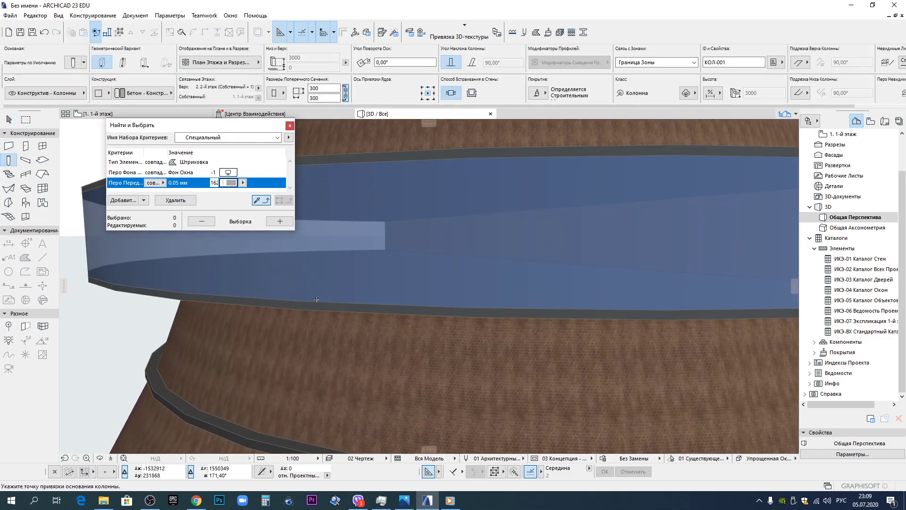
scroll(316, 299, up, 2)
shift+middle_drag(316, 299, 481, 378)
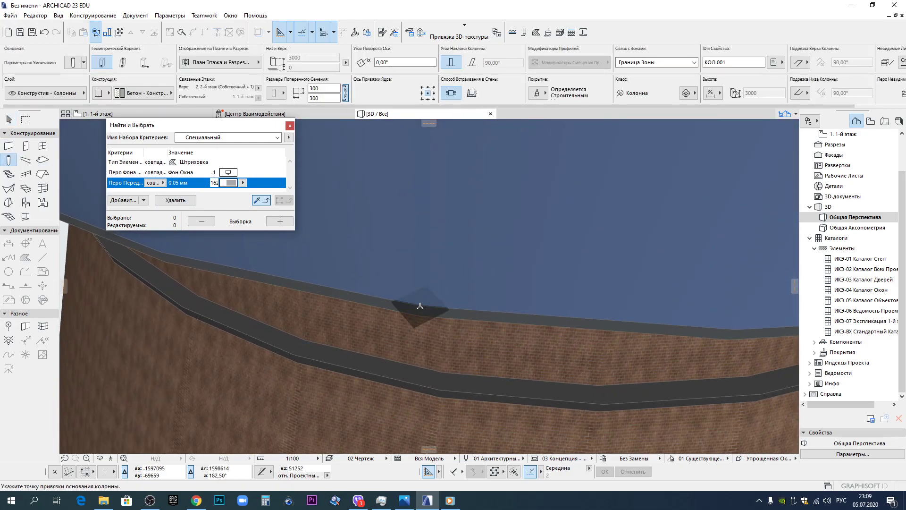
click(433, 309)
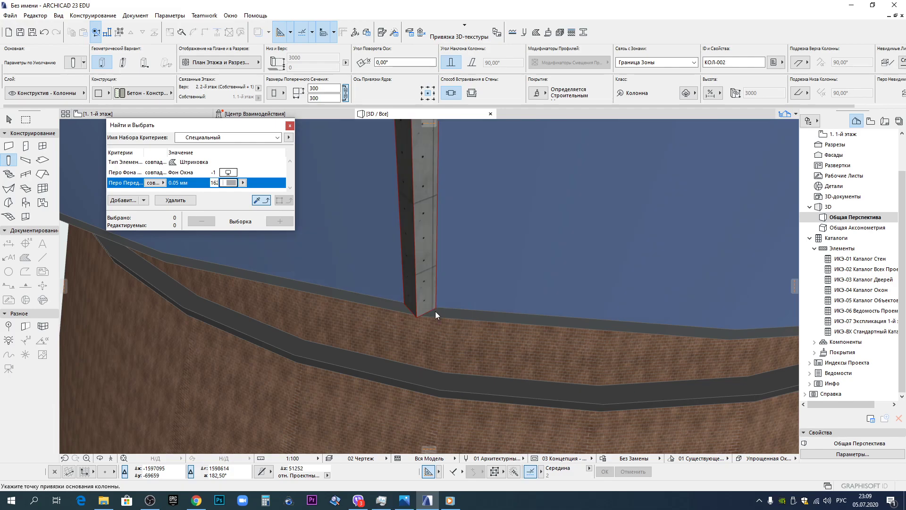
Select the column on the glass ring's rim and rotate it about its base centre so its face follows the rim's edge.
key(shift)
click(420, 295)
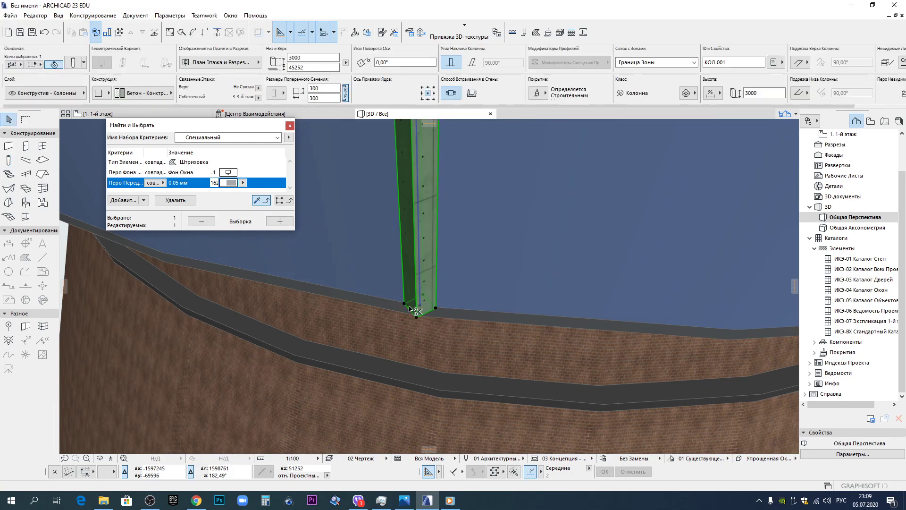
key(ctrl+e)
click(420, 306)
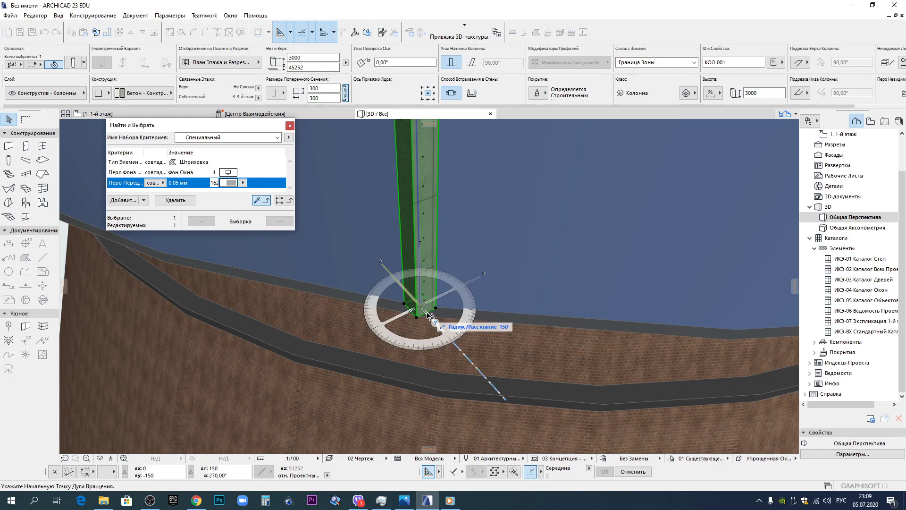
click(426, 312)
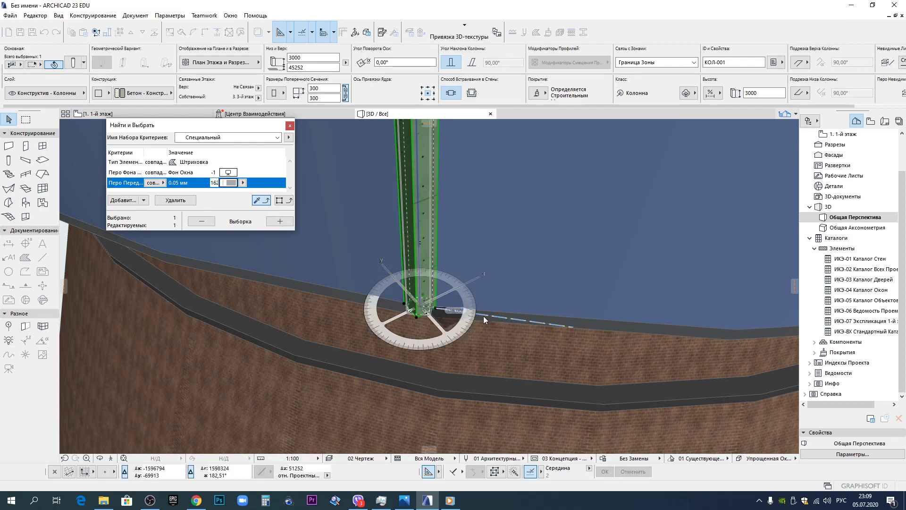
click(434, 315)
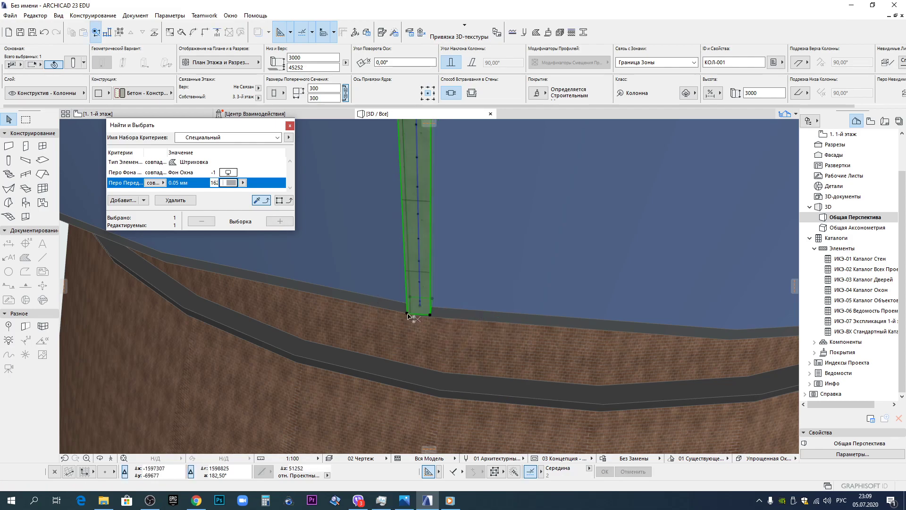
Move the column by its base corner back onto the edge of the glass ring's lower rim.
key(ctrl+d)
click(407, 315)
shift+middle_drag(408, 304, 443, 330)
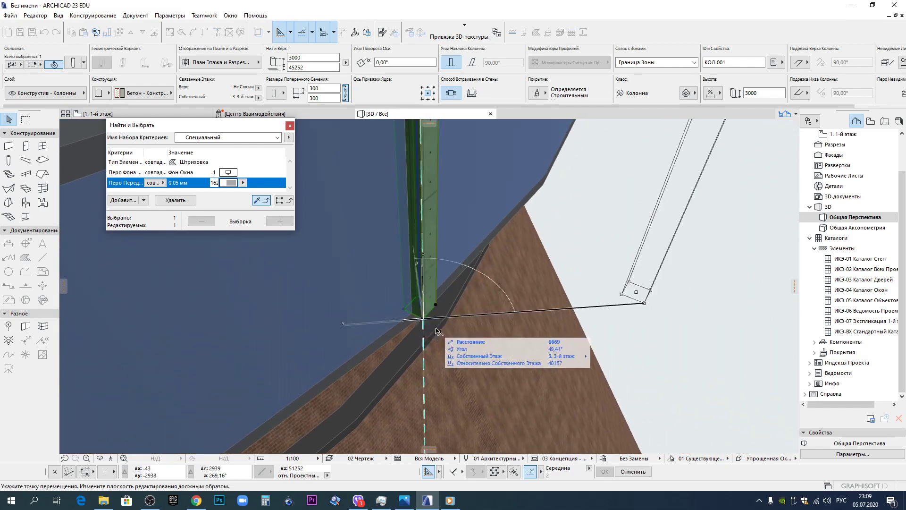
click(412, 313)
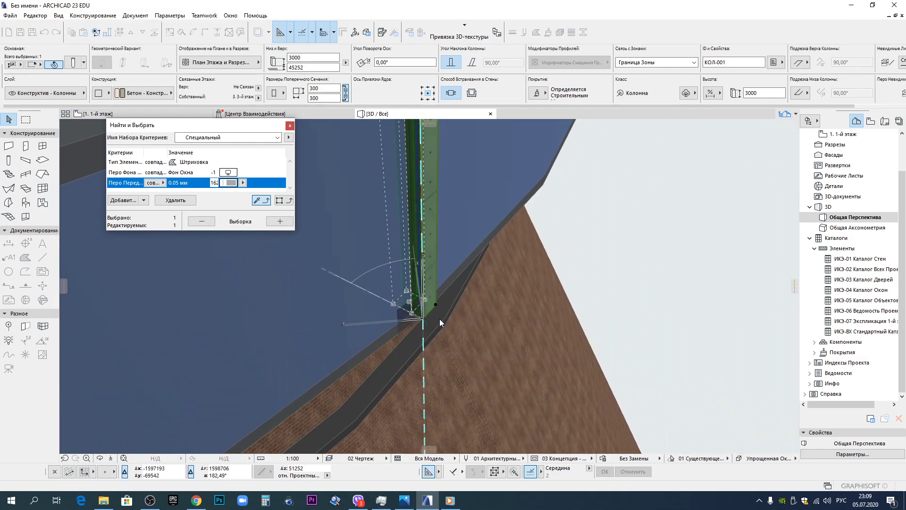
click(440, 321)
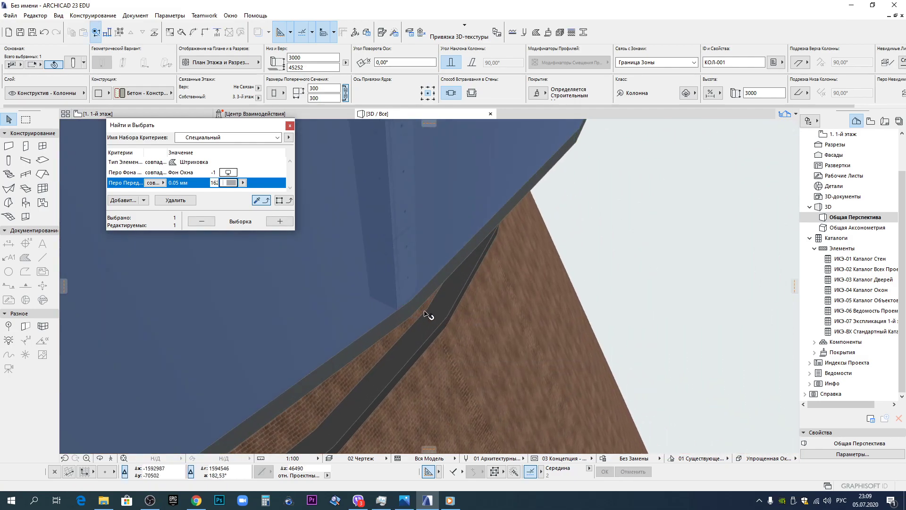
Rotate the column about its outer base corner to line up with the rim and move it about 53 mm outward.
key(ctrl+e)
click(398, 310)
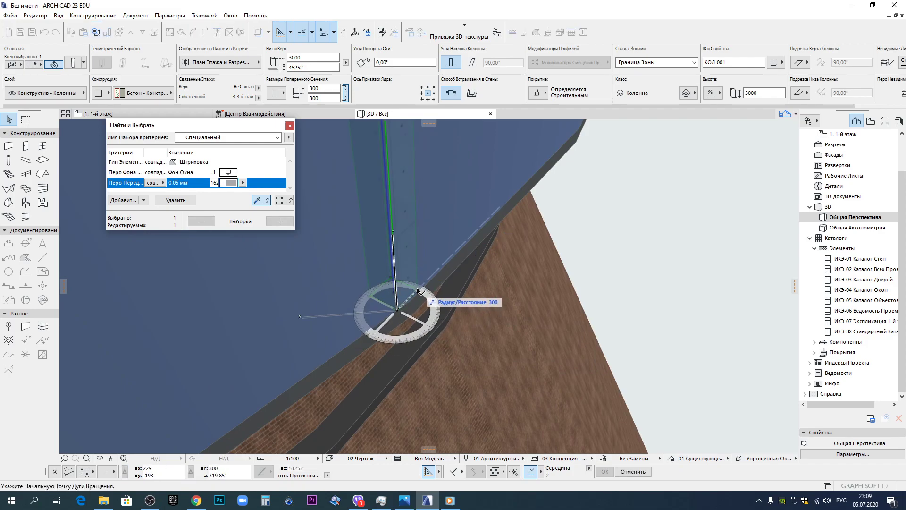
click(418, 290)
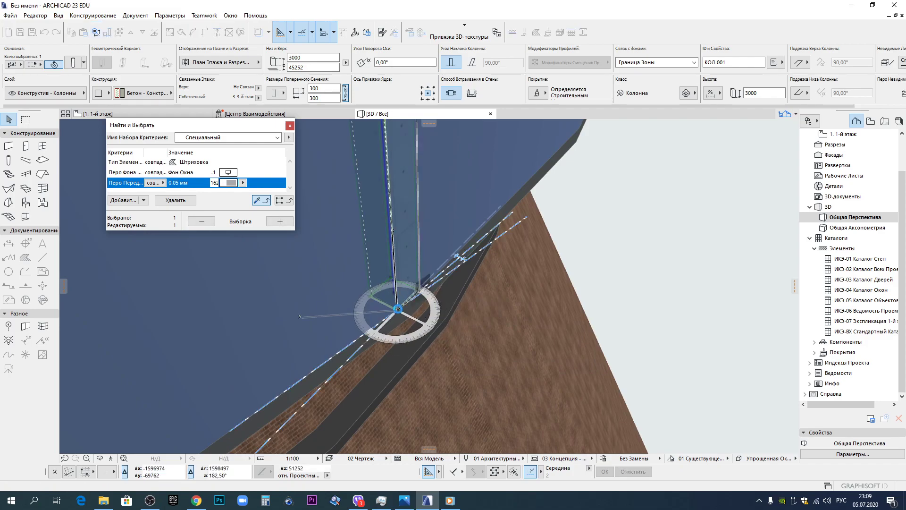
click(398, 310)
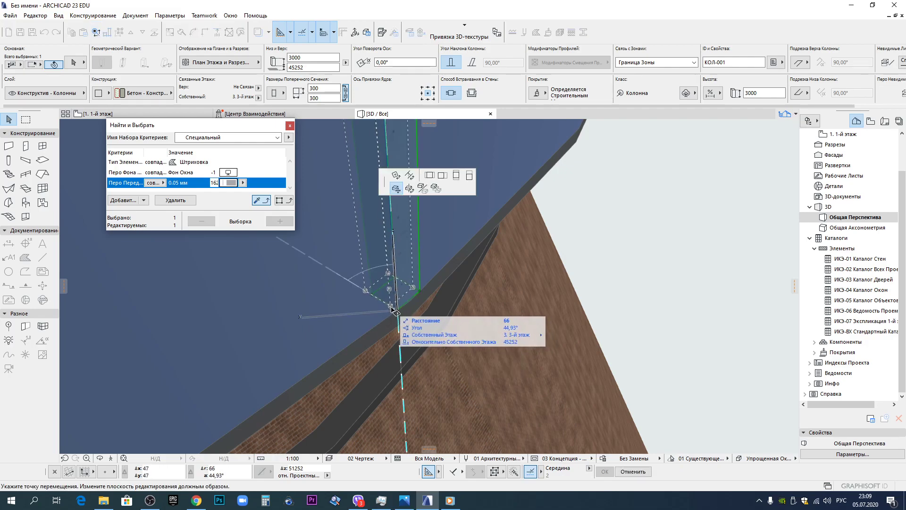
key(Tab)
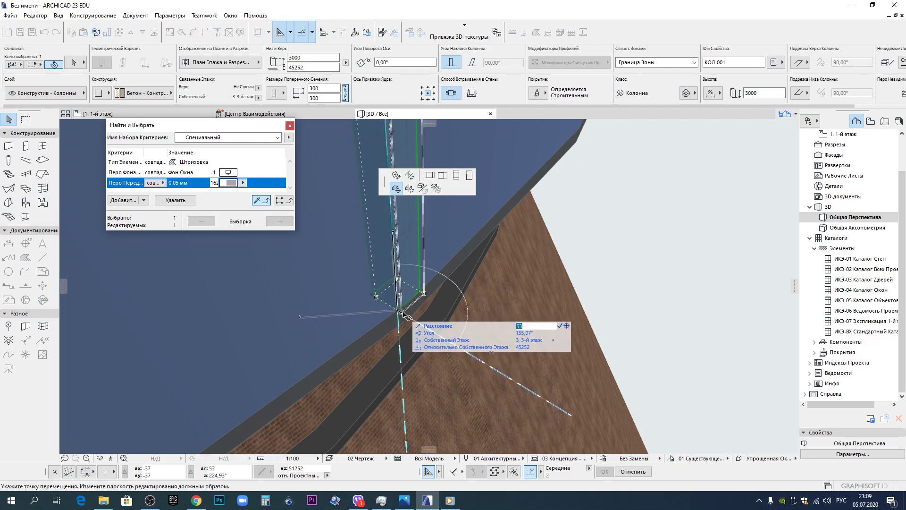
key(Return)
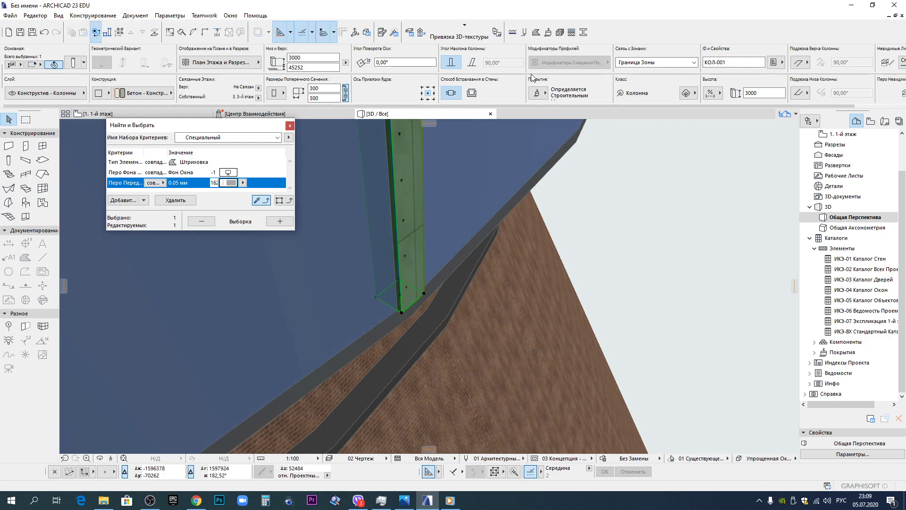
Override the column's surfaces with one linked finish for all faces and set its cross-section to 200 × 200.
click(538, 93)
click(539, 118)
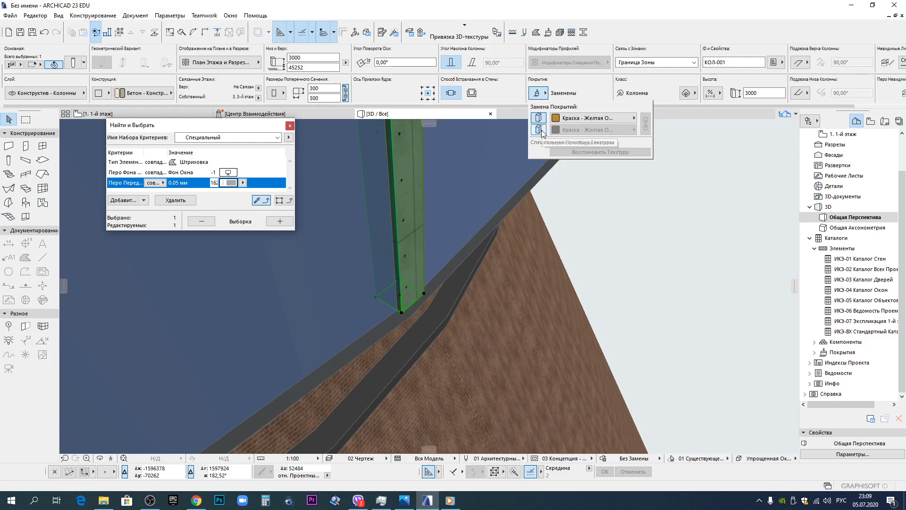
click(540, 130)
click(646, 124)
click(323, 88)
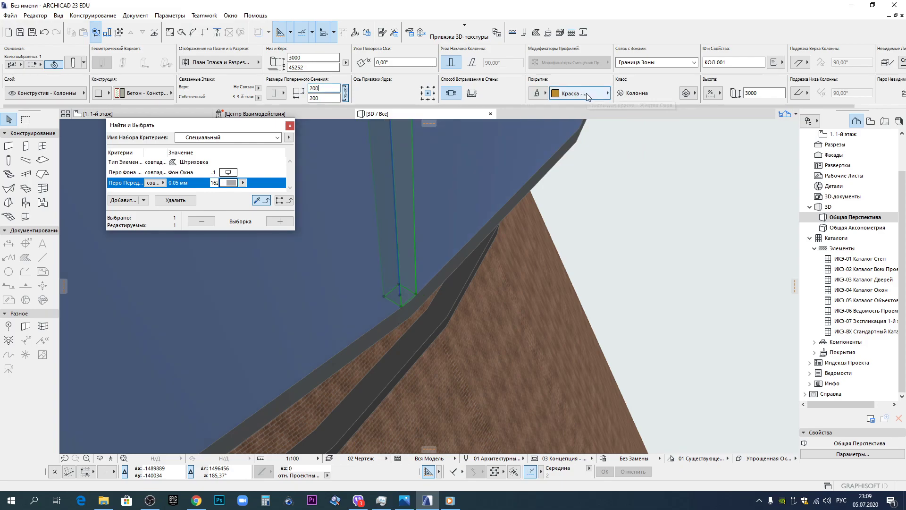
Move the column about 54 mm outward from its base corner and set its surface to Металл - Сталь.
scroll(397, 307, up, 2)
scroll(396, 308, up, 2)
key(ctrl+d)
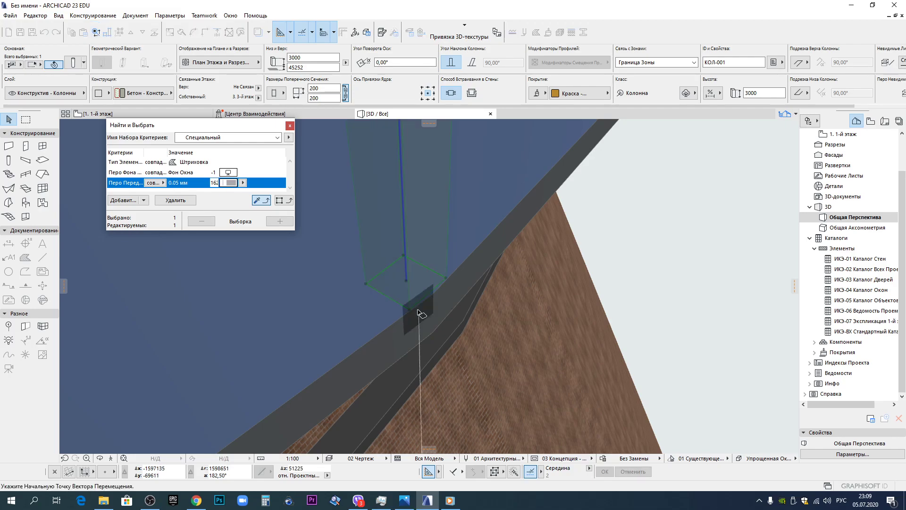
click(409, 310)
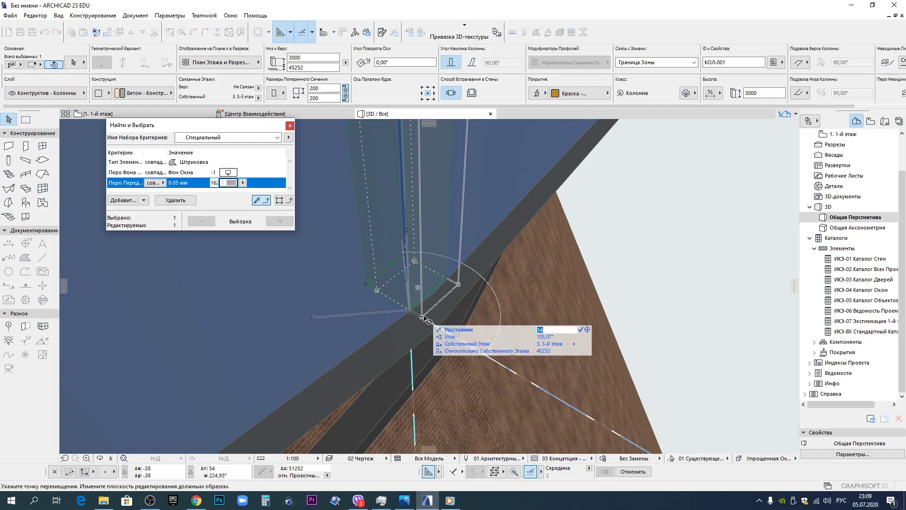
key(Return)
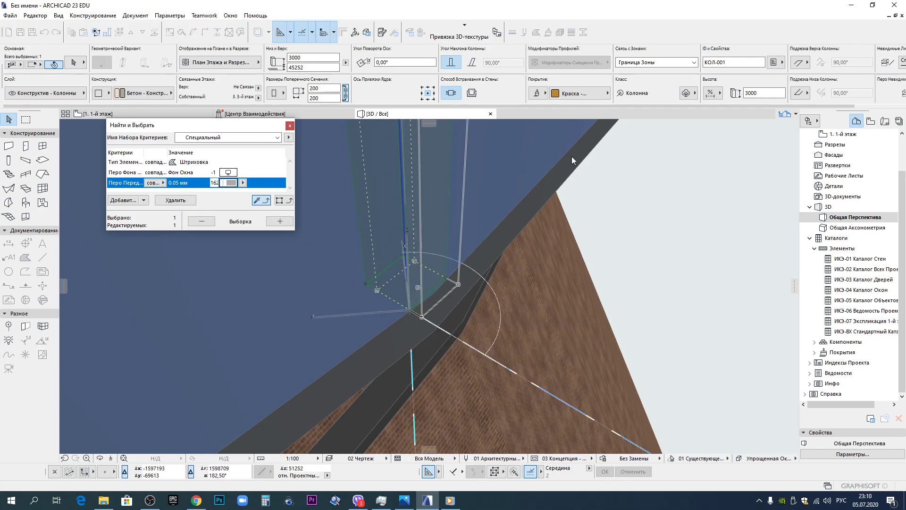
click(574, 94)
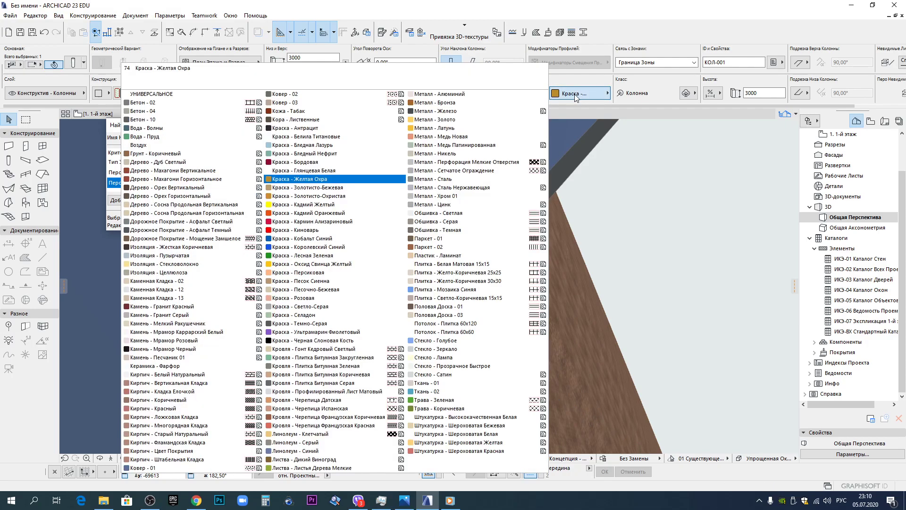
click(448, 180)
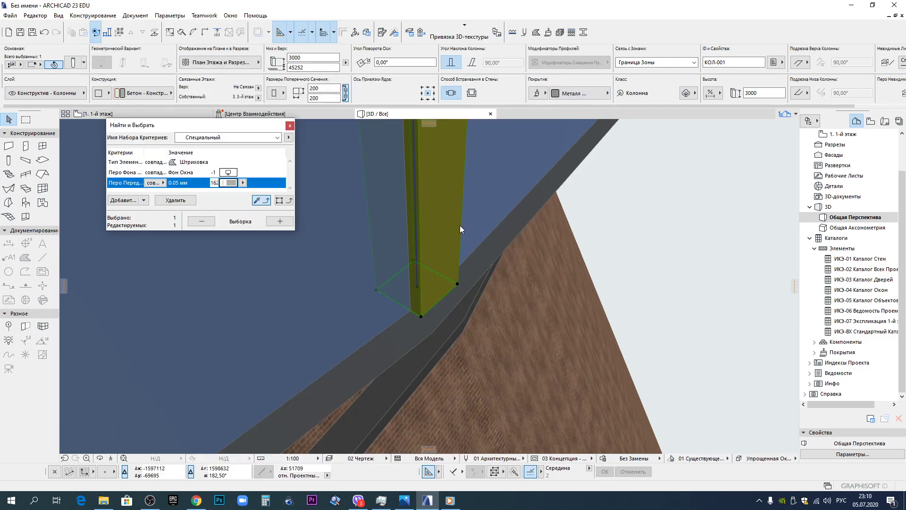
Try to multiply the column by rotation around the tower at 5° intervals with vertical displacement, and undo it.
scroll(459, 225, down, 10)
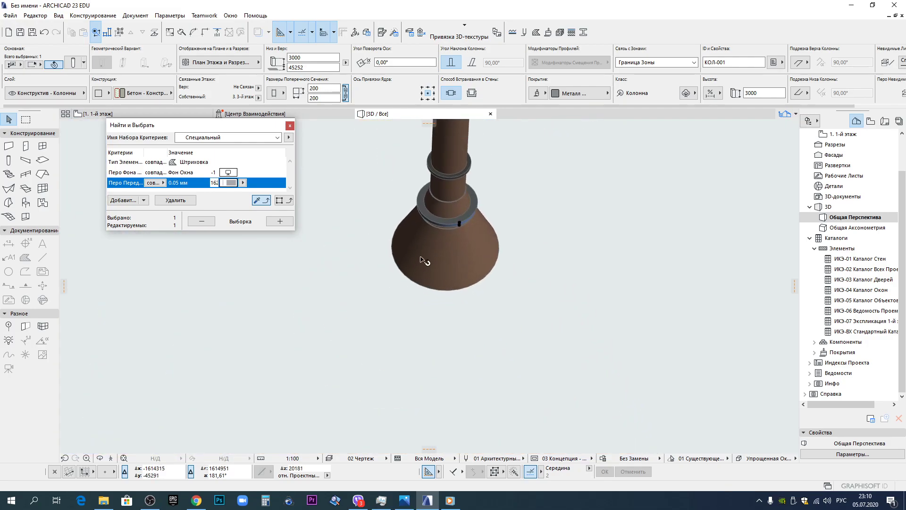
key(ctrl+u)
click(483, 160)
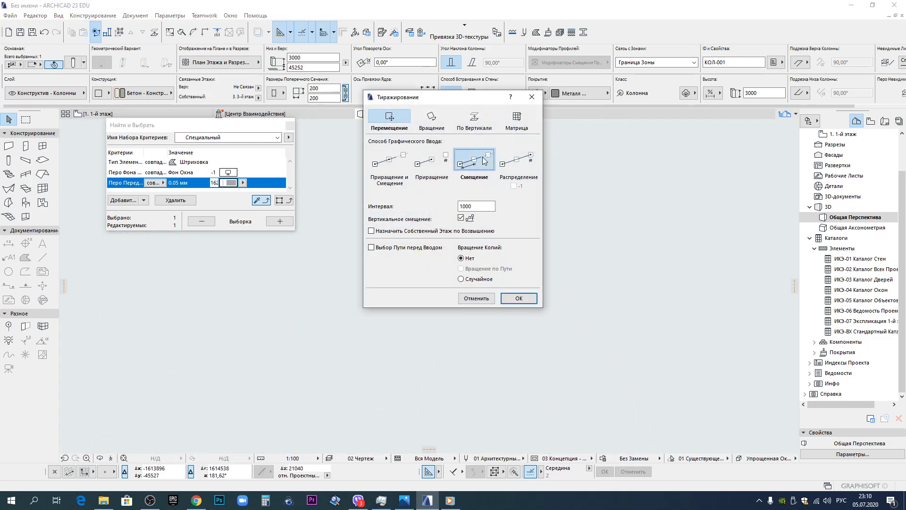
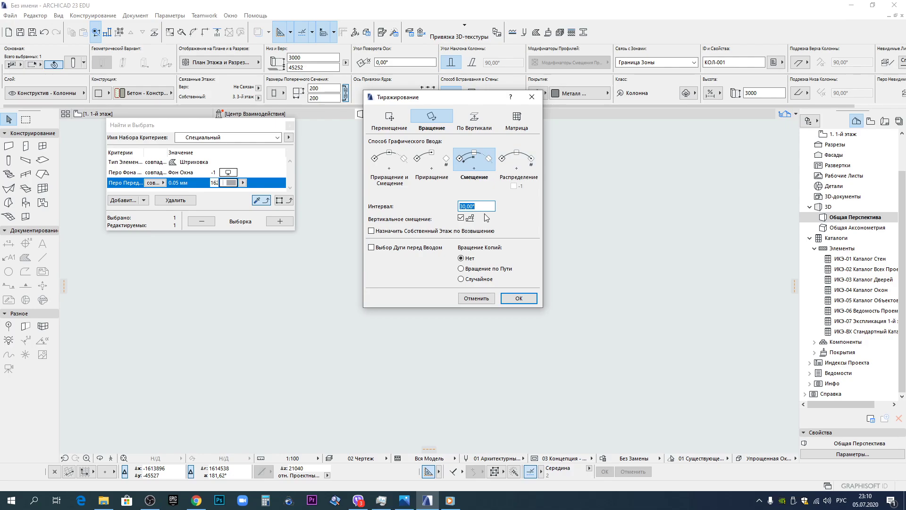
click(518, 299)
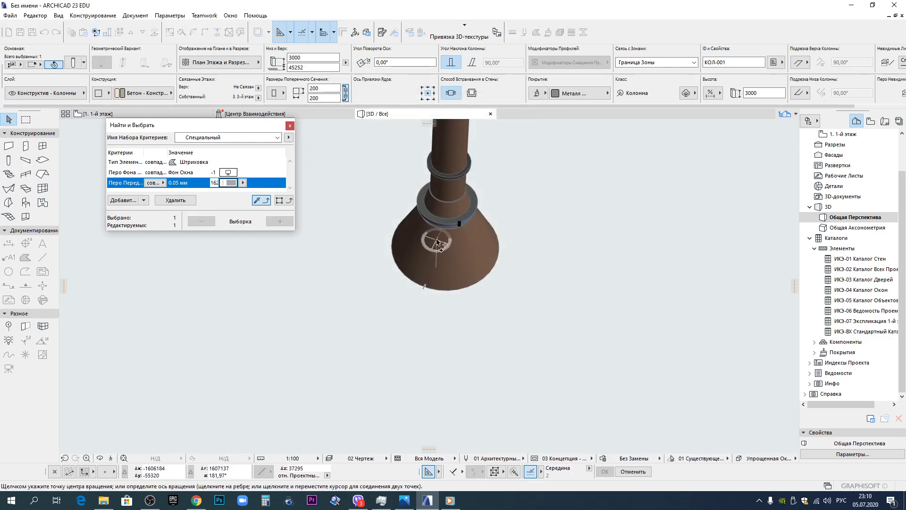
click(445, 245)
click(460, 228)
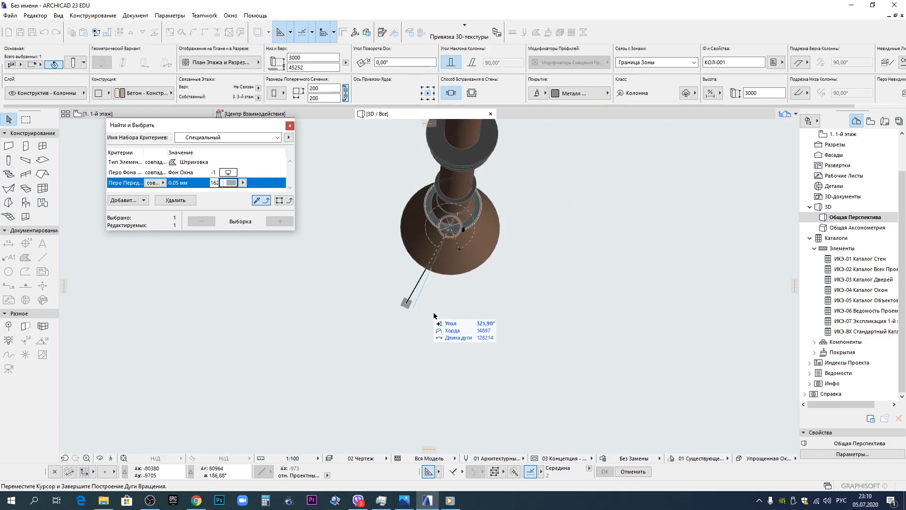
click(480, 323)
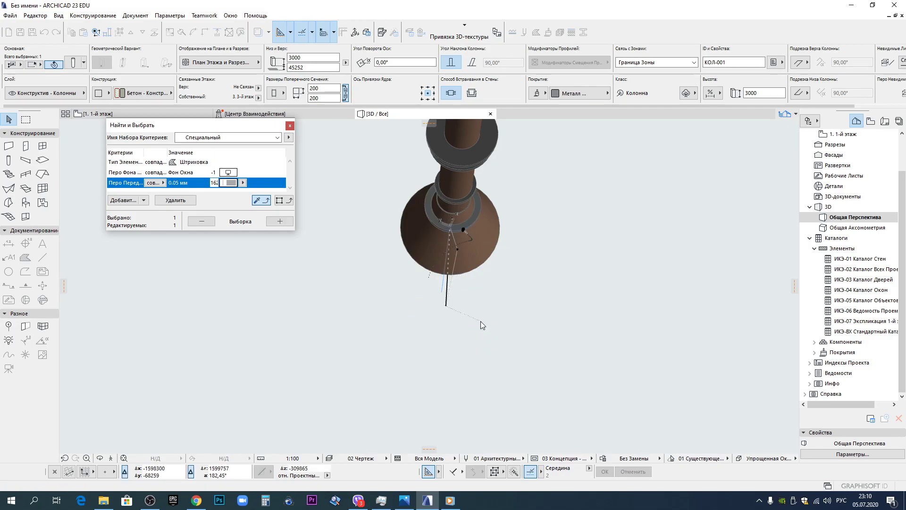
click(480, 321)
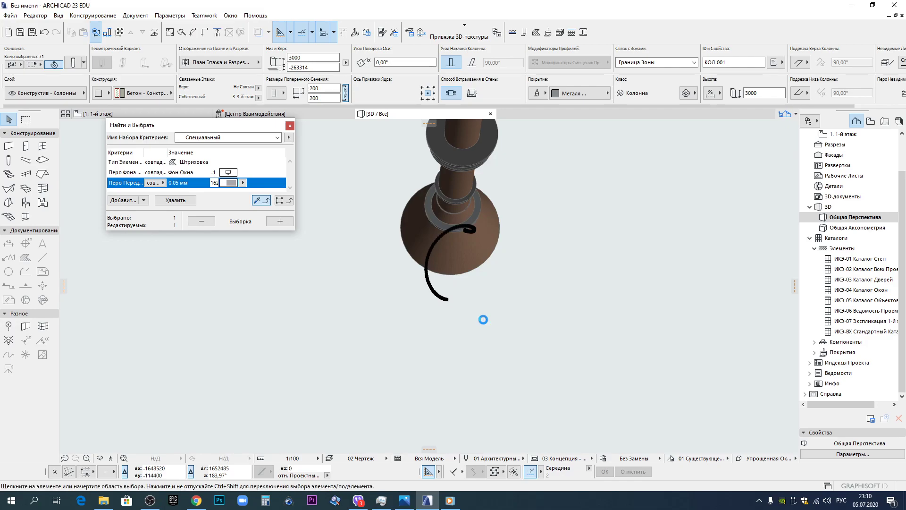
key(ctrl+z)
Multiply the column by rotation around the tower's axis at 5° intervals without vertical displacement, spreading the copies around the whole glass ring, and deselect them.
key(ctrl+u)
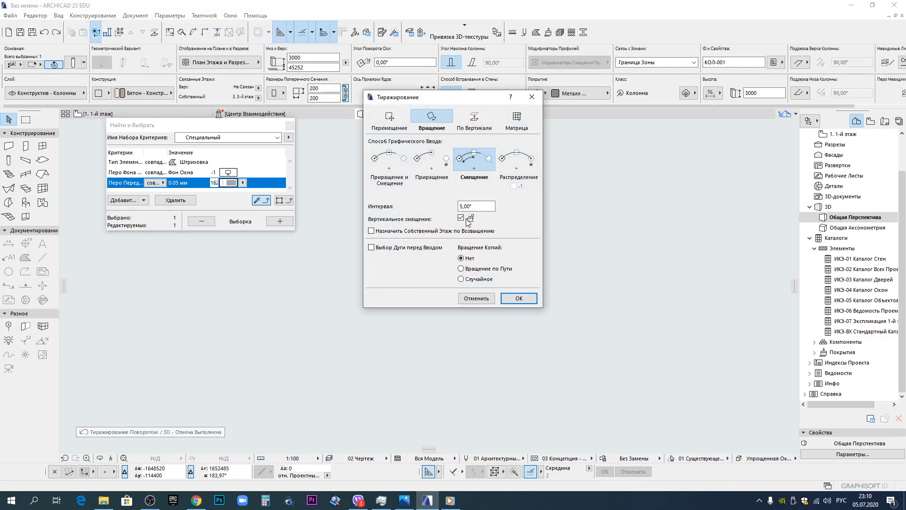
click(519, 299)
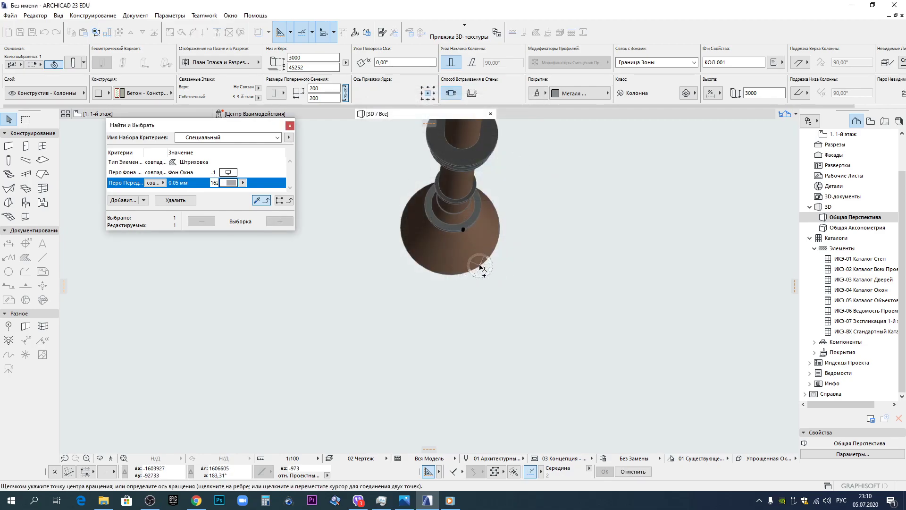
click(450, 226)
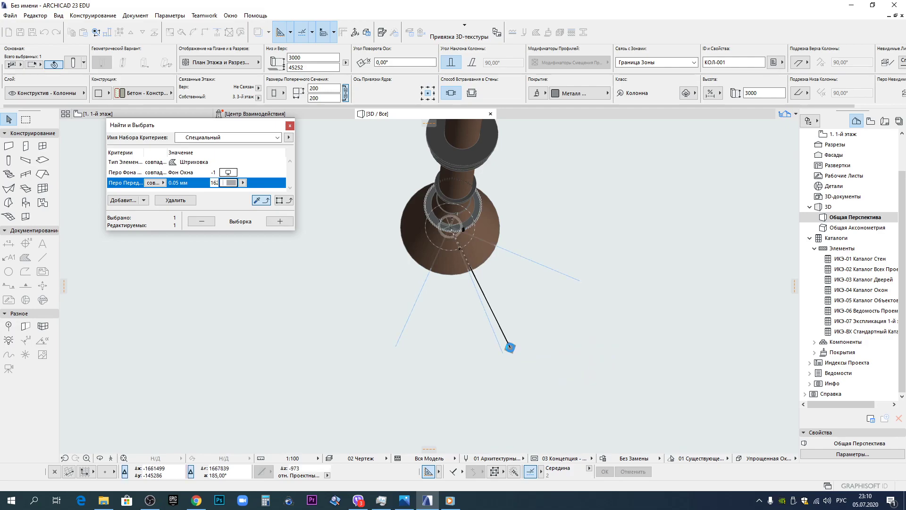
scroll(464, 241, up, 10)
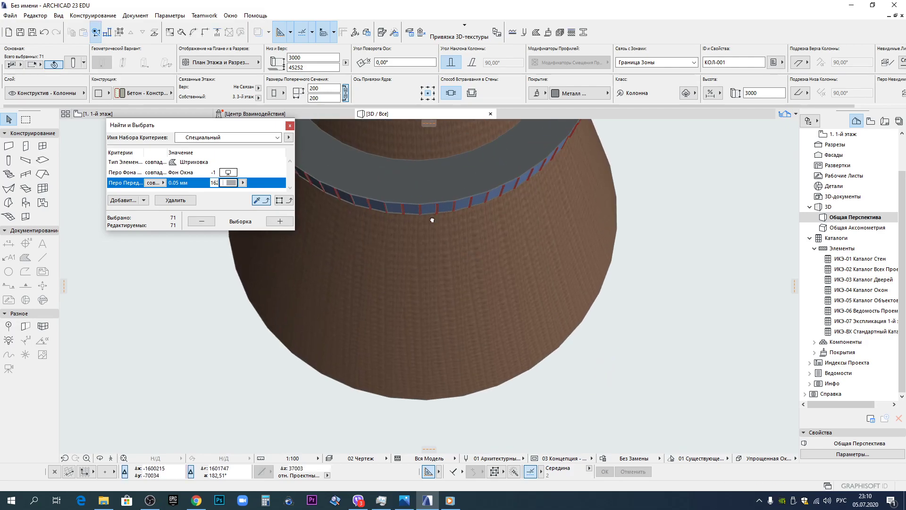
scroll(478, 187, down, 3)
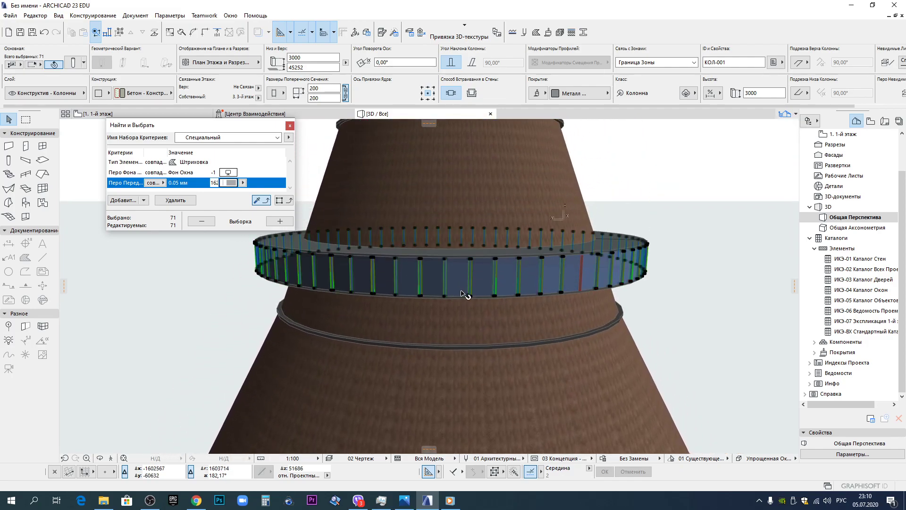
key(Escape)
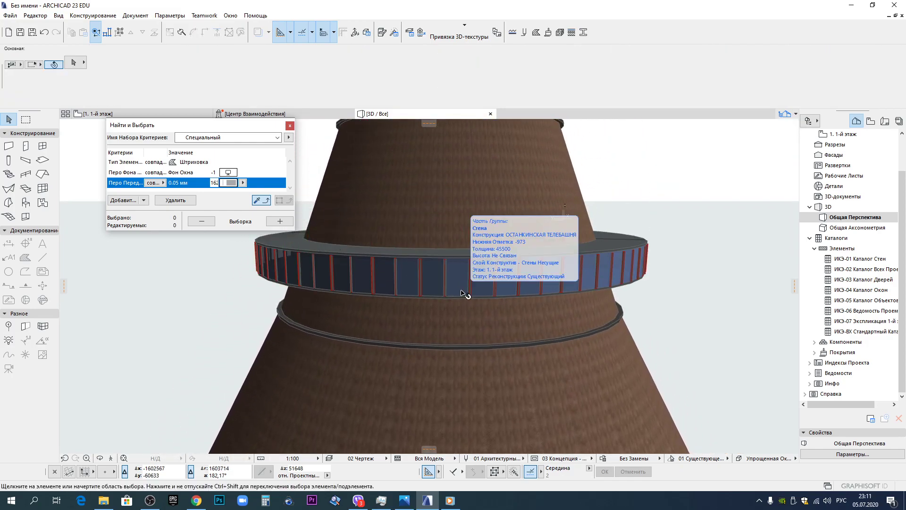
Examine the ring of steel columns around the glass band above the flared base from a distance and up close.
scroll(461, 293, down, 6)
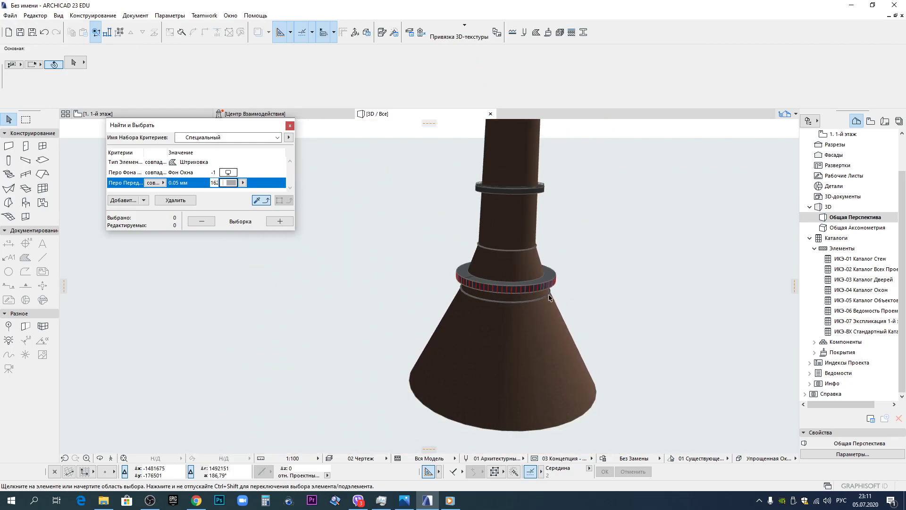
scroll(548, 294, down, 3)
shift+middle_drag(549, 295, 431, 245)
scroll(517, 279, up, 4)
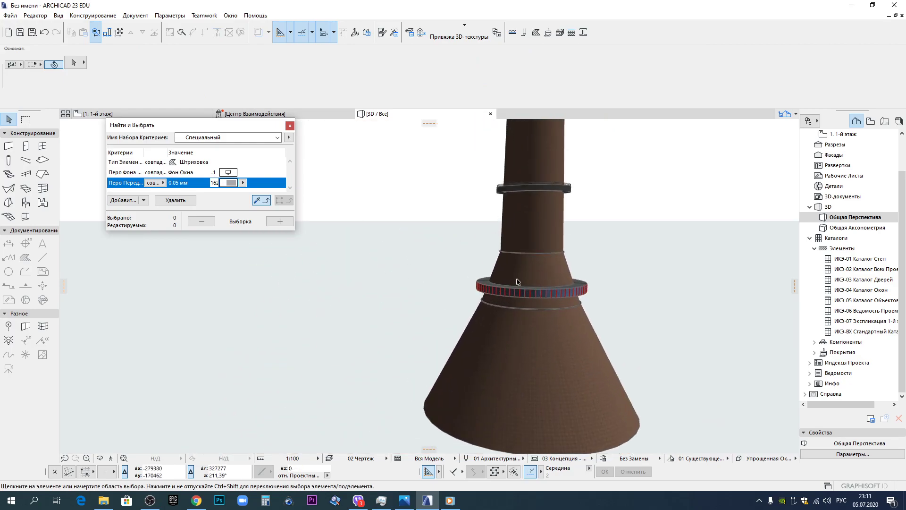
scroll(517, 282, up, 6)
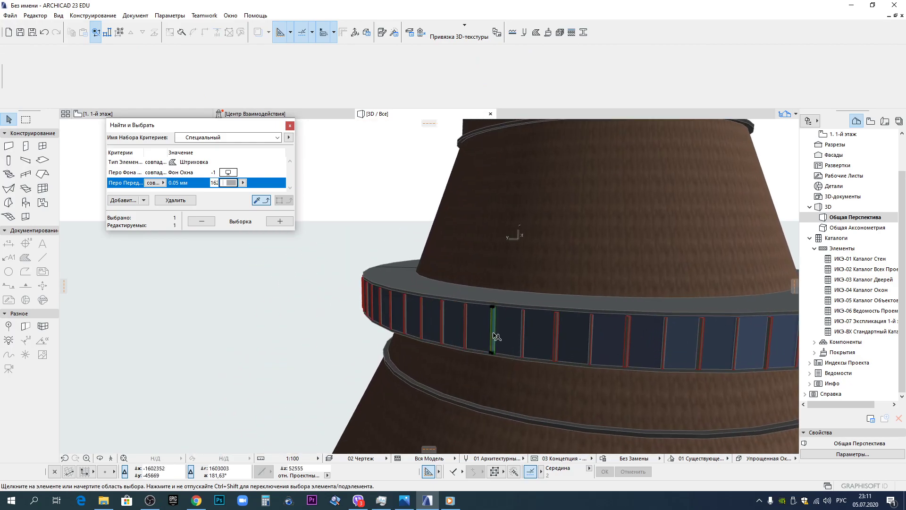
Copy a steel column from the ring above the flared base up to the shaft pod's lowest glass band, with its base at 146205.
key(ctrl+d)
scroll(492, 355, up, 5)
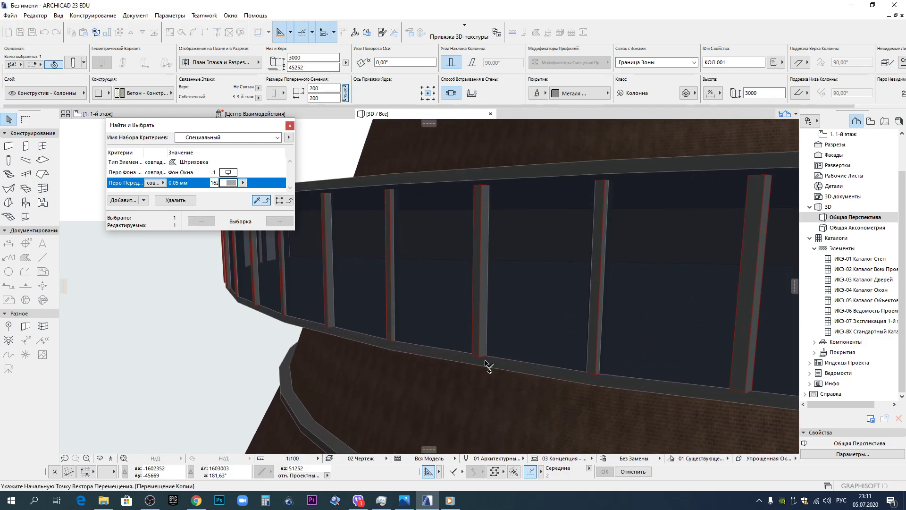
shift+middle_drag(482, 358, 494, 345)
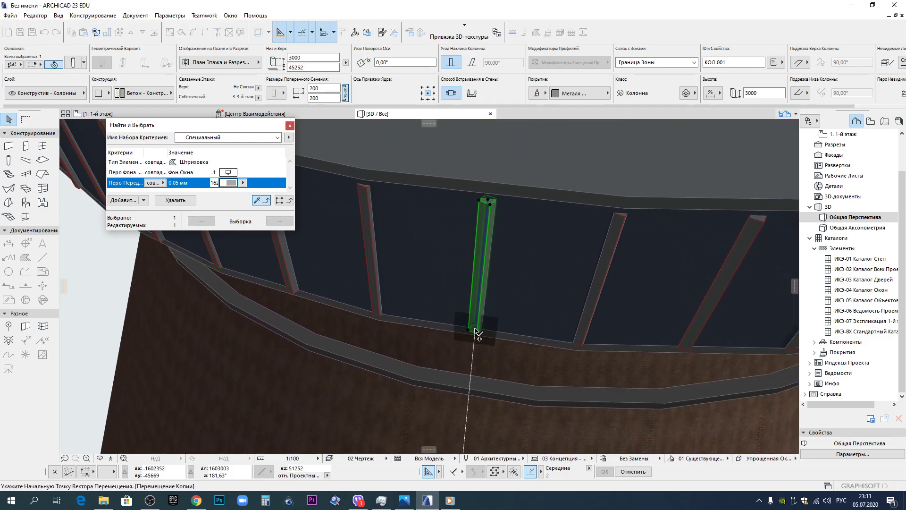
click(474, 329)
scroll(477, 330, down, 9)
middle_drag(479, 314, 490, 285)
scroll(474, 326, up, 2)
scroll(474, 325, up, 4)
middle_drag(475, 170, 496, 385)
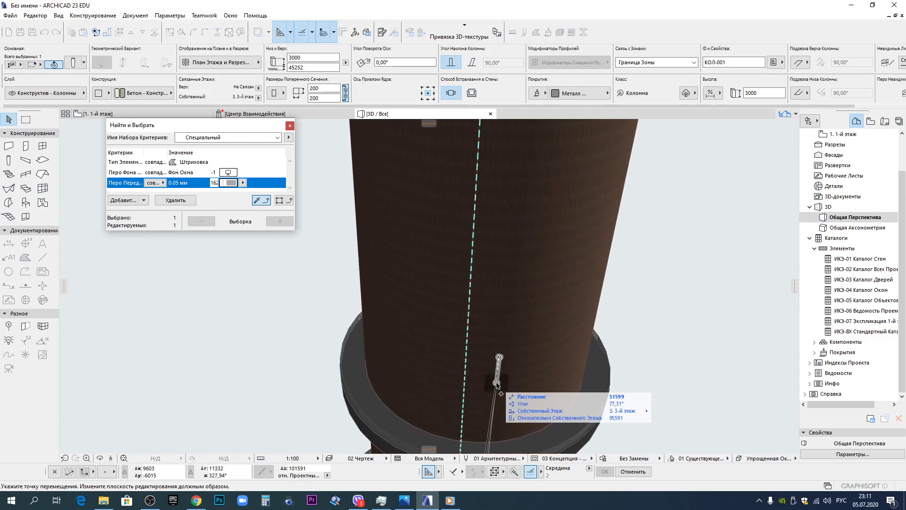
scroll(496, 384, down, 3)
middle_drag(486, 213, 483, 382)
middle_drag(506, 188, 496, 387)
shift+middle_drag(496, 387, 488, 324)
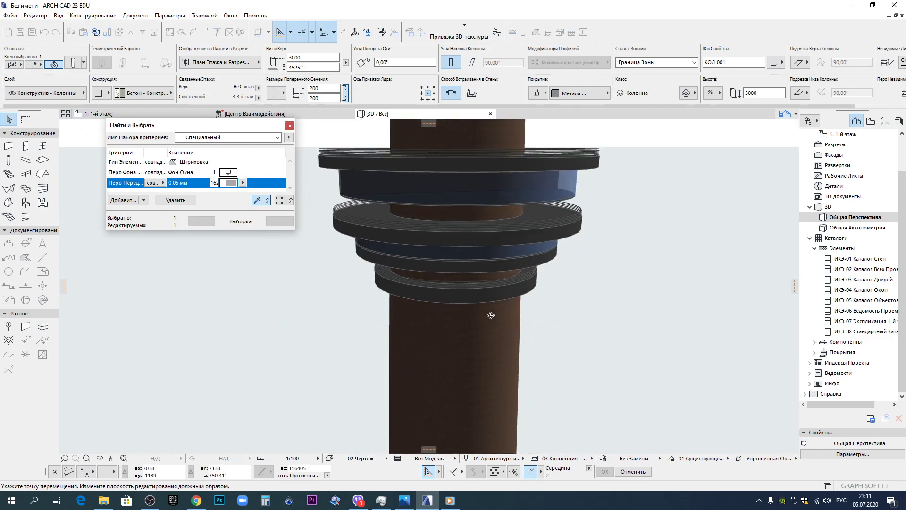
scroll(488, 323, down, 2)
scroll(442, 282, up, 4)
scroll(442, 282, up, 5)
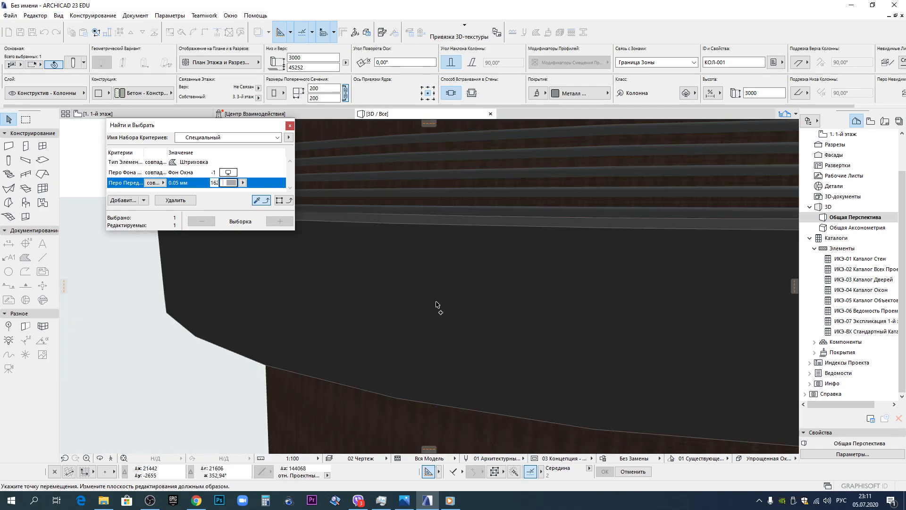
middle_drag(436, 303, 457, 277)
scroll(457, 276, up, 3)
scroll(486, 326, up, 3)
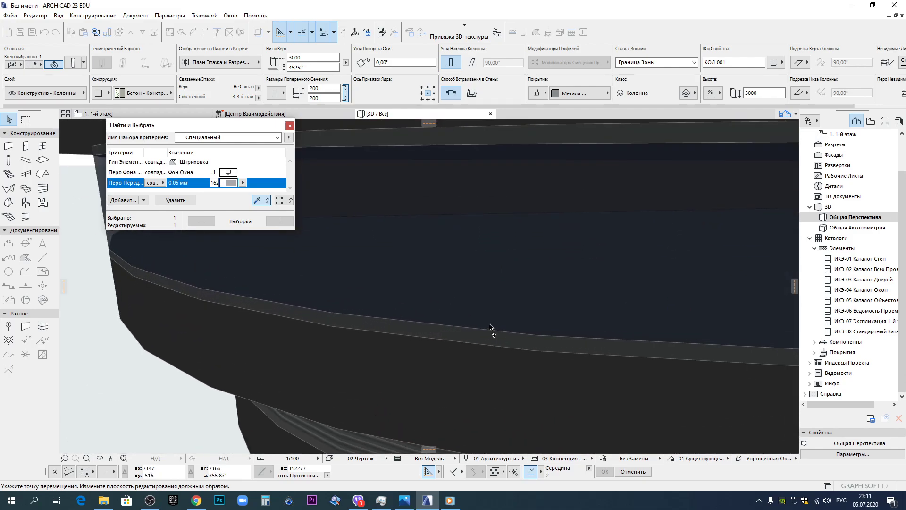
scroll(490, 327, down, 5)
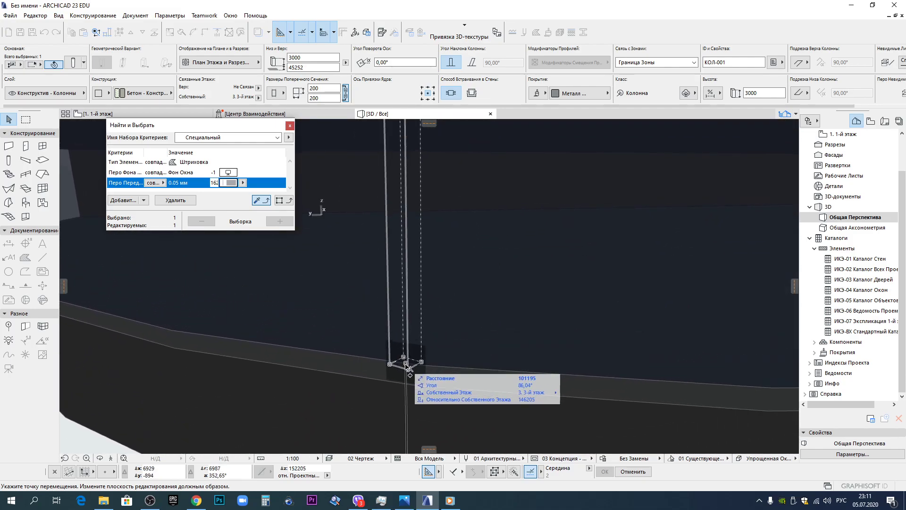
click(409, 368)
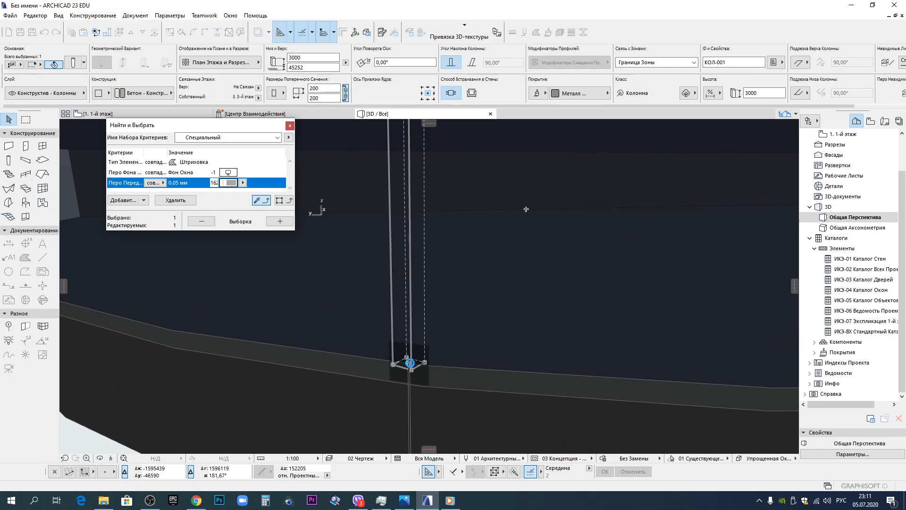
Rotate the copied column about 22° around its base point to align it with the glass band's edge.
shift+middle_drag(411, 365, 470, 283)
shift+drag(470, 284, 463, 285)
key(ctrl+e)
click(441, 266)
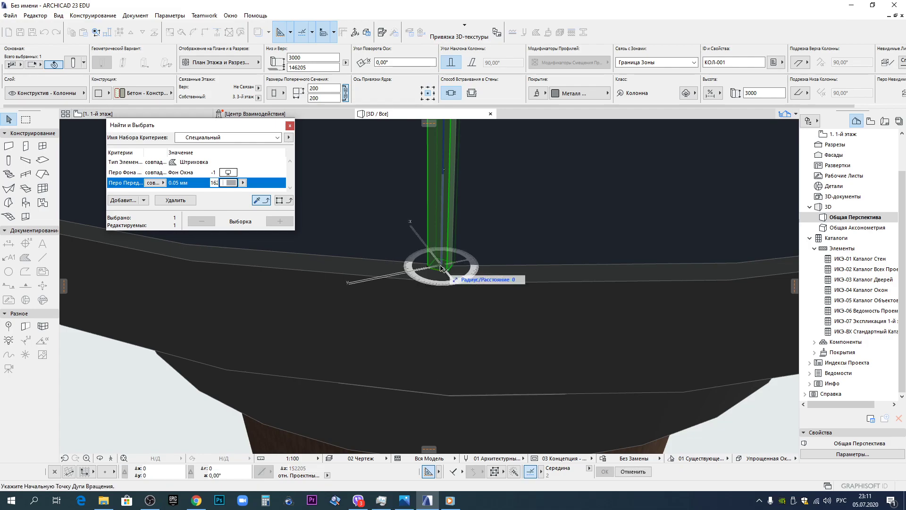
click(451, 270)
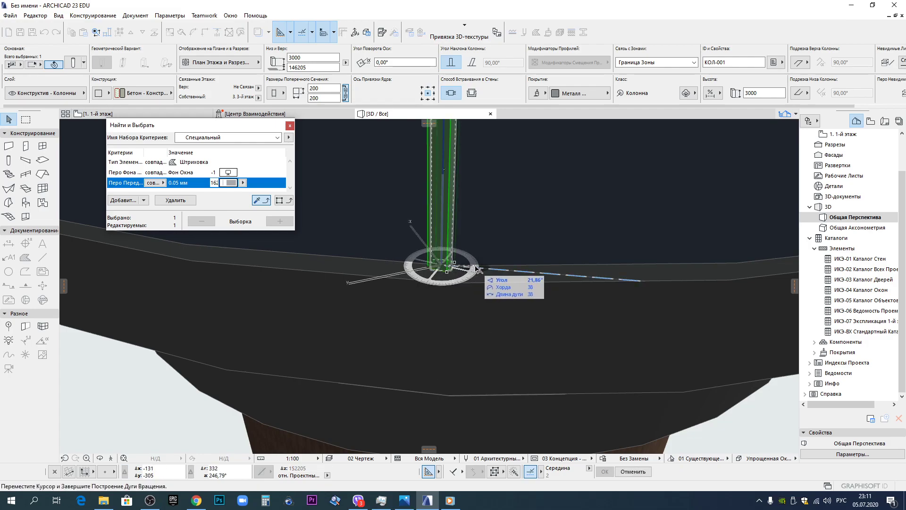
click(475, 268)
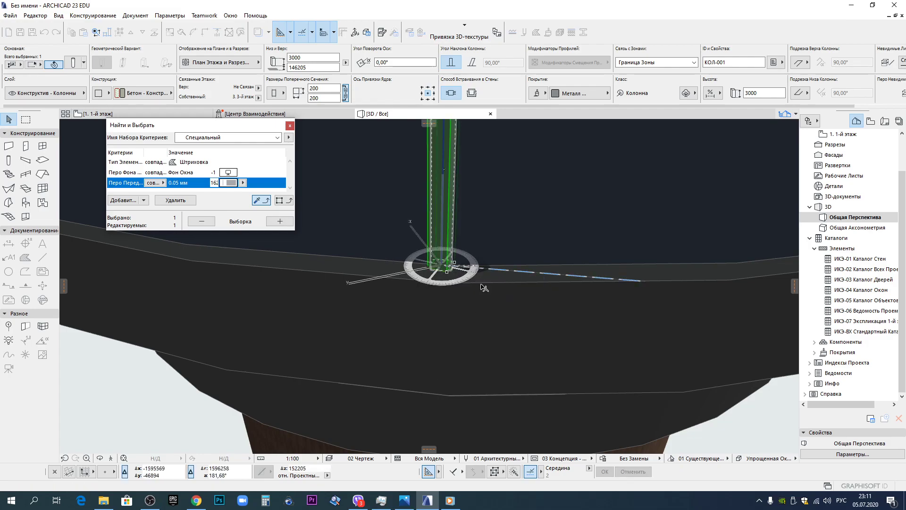
Multiply the column by rotation around the tower's axis at 5° intervals without vertical displacement, filling the pod's lowest glass band, and deselect the copies.
key(ctrl+u)
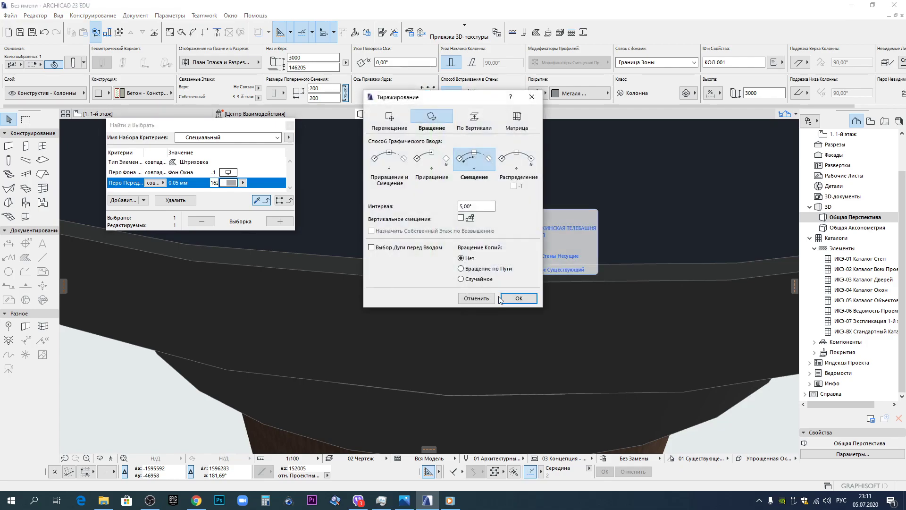
click(528, 302)
scroll(550, 301, down, 5)
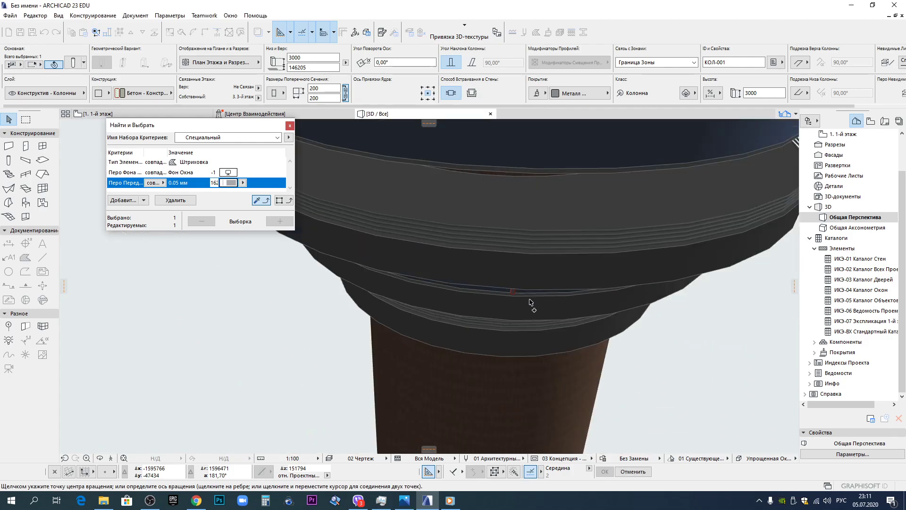
click(518, 254)
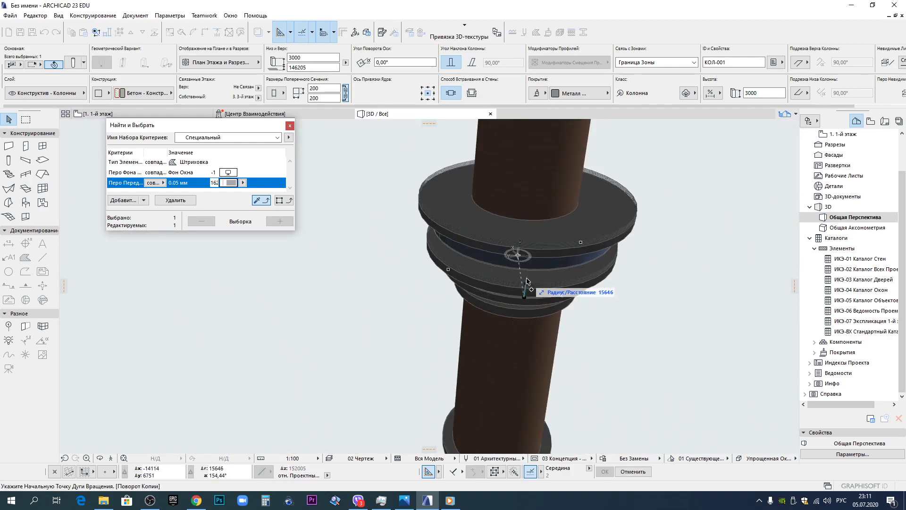
click(525, 298)
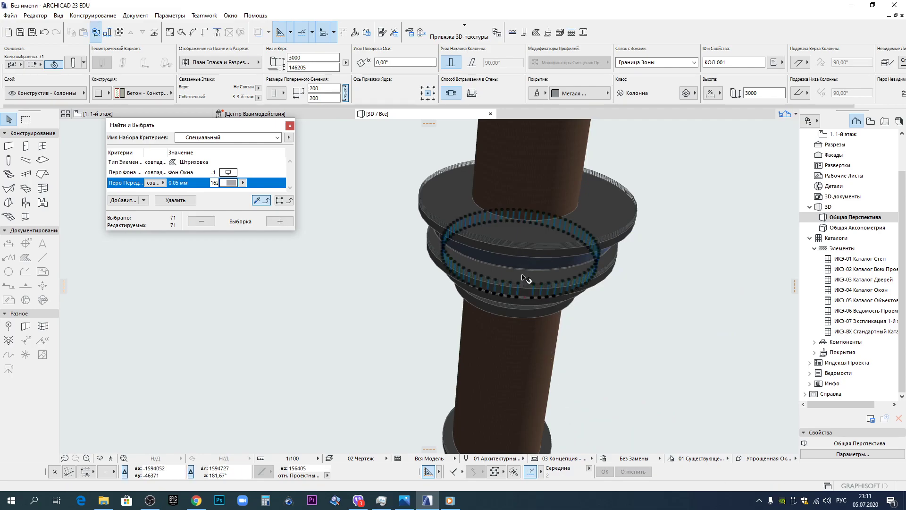
scroll(537, 330, up, 6)
key(Escape)
Copy one column from this ring up to the pod's larger glass band above, with its base at 153587.
click(508, 300)
key(ctrl+d)
click(506, 300)
shift+middle_drag(514, 213, 391, 338)
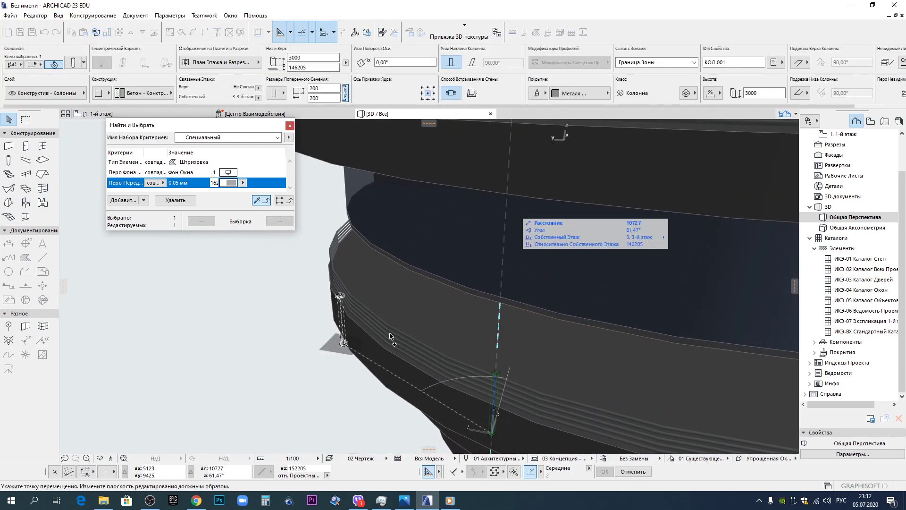
click(473, 289)
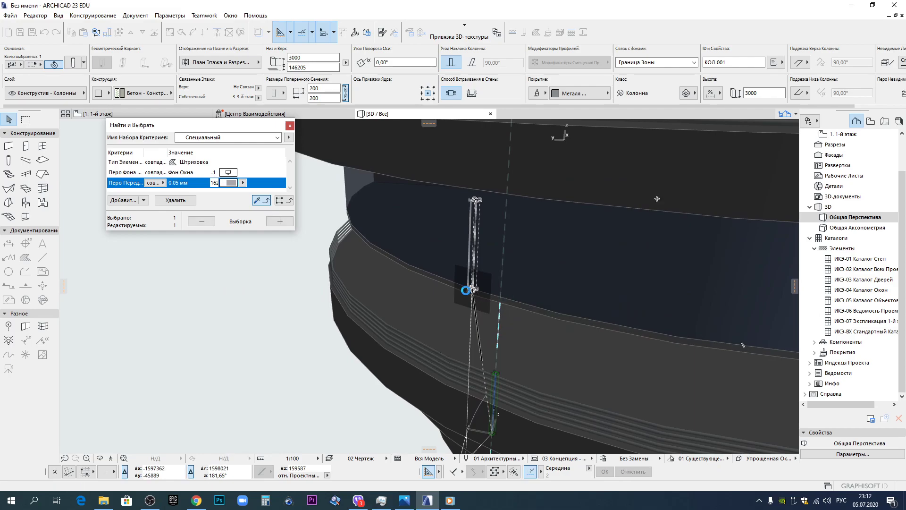
Stretch the copied column upward to the top of the larger glass band, making it 3802 mm high.
shift+middle_drag(471, 294, 524, 163)
middle_drag(493, 319, 536, 240)
middle_drag(522, 169, 521, 257)
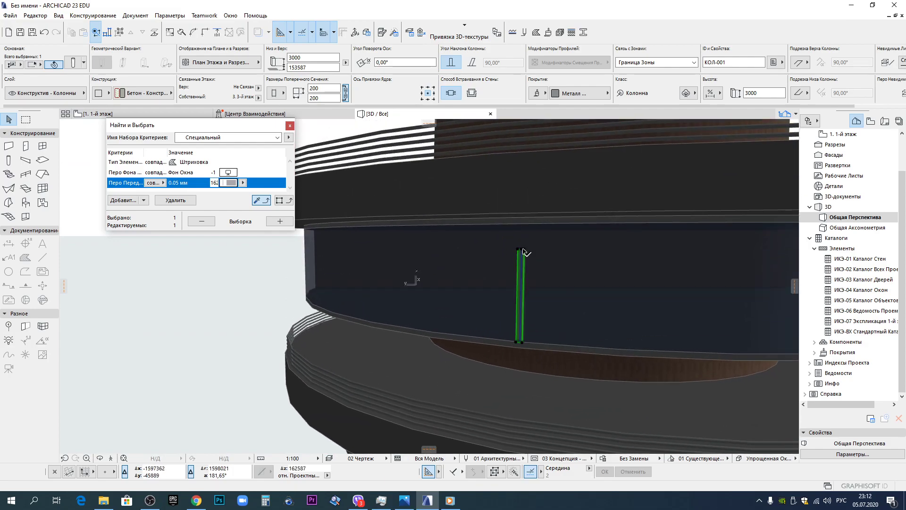
click(521, 250)
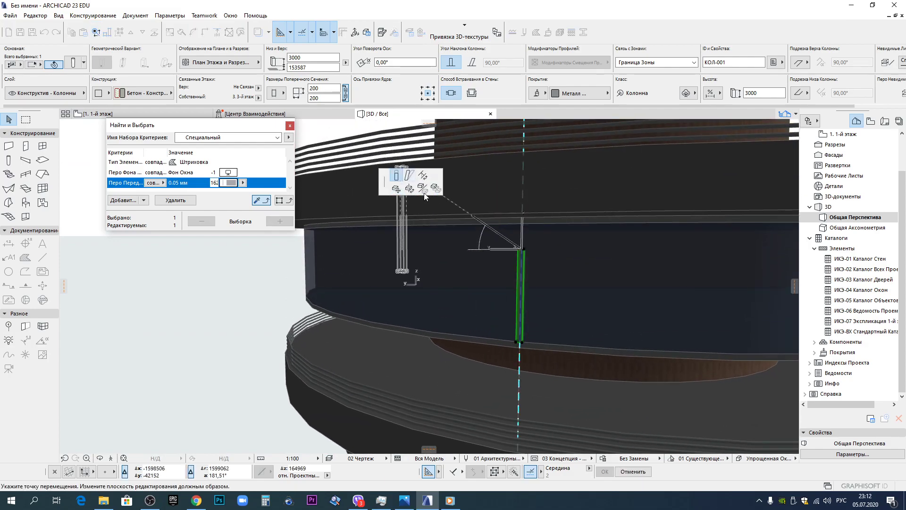
click(522, 218)
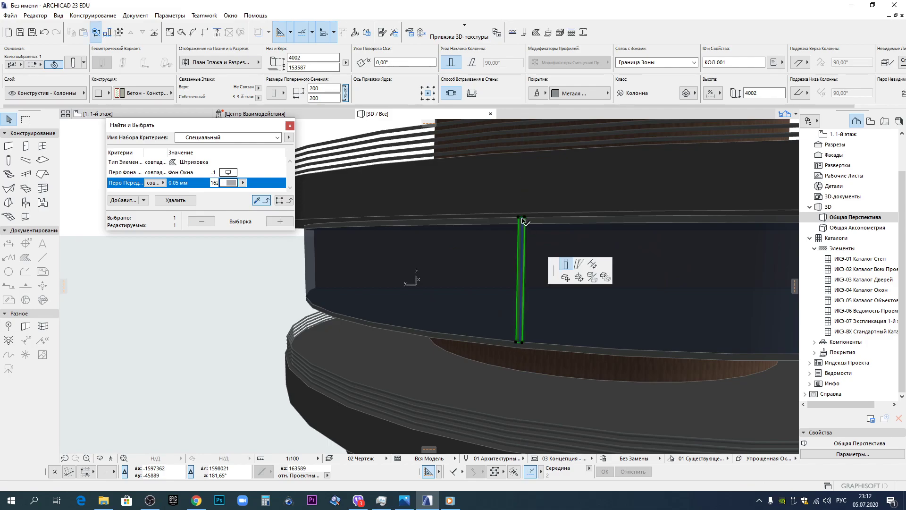
click(522, 219)
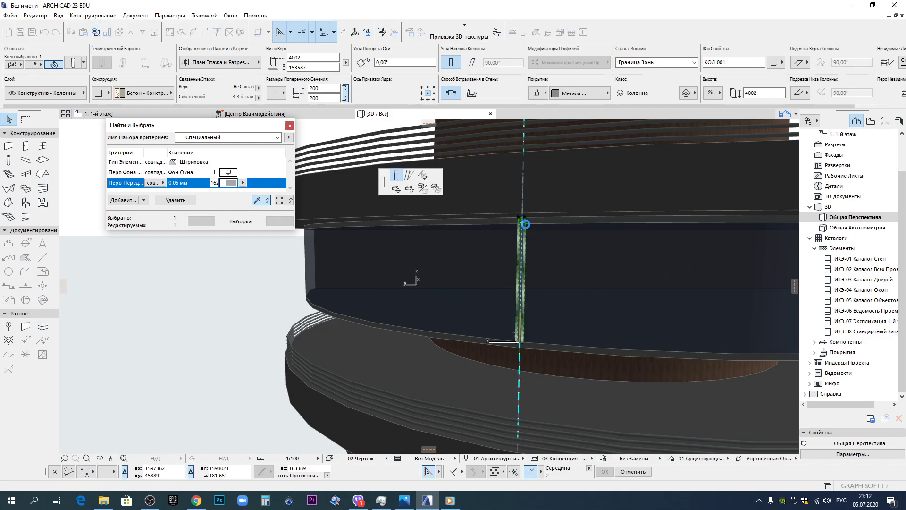
key(Escape)
Multiply the 3802 mm column by rotation around the tower's axis along the whole larger glass band, and deselect the copies.
key(ctrl+u)
click(523, 301)
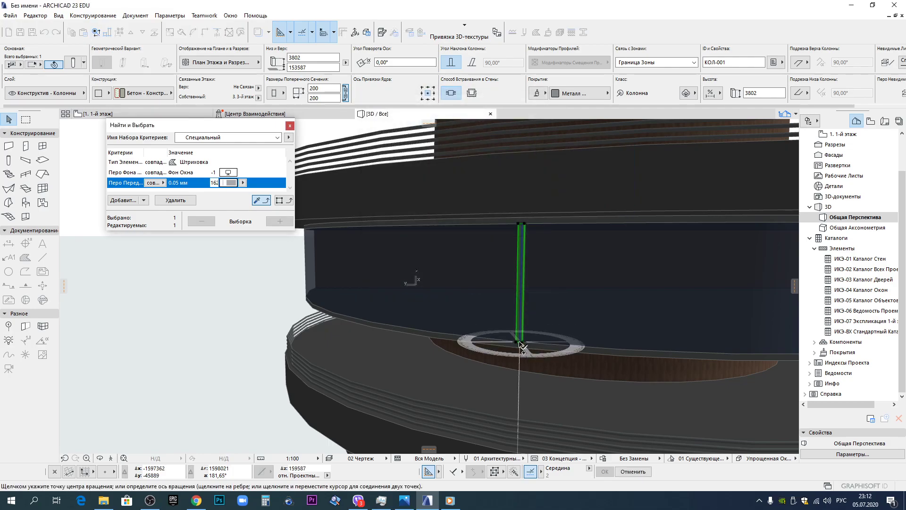
scroll(519, 344, down, 5)
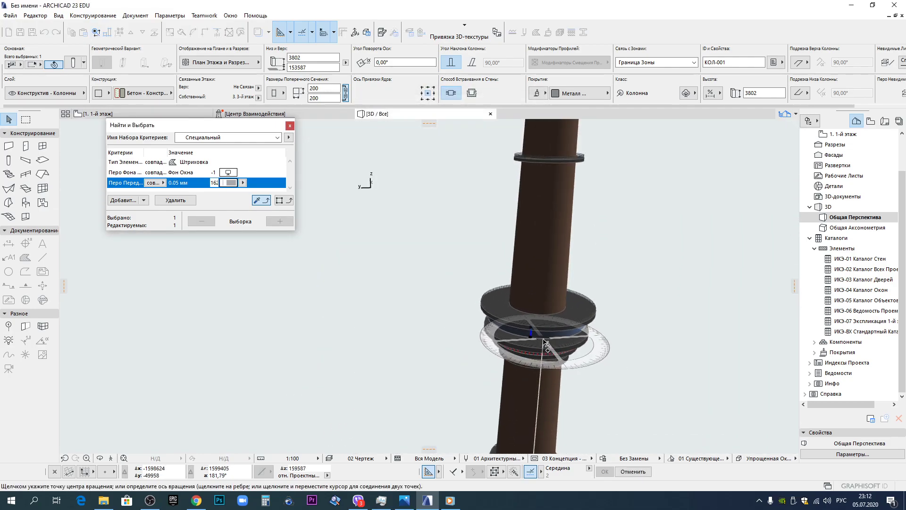
click(536, 317)
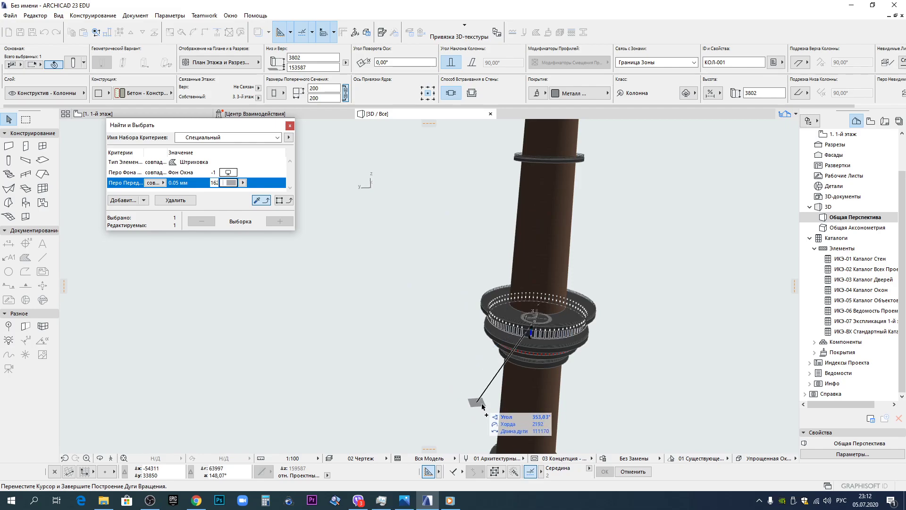
click(492, 412)
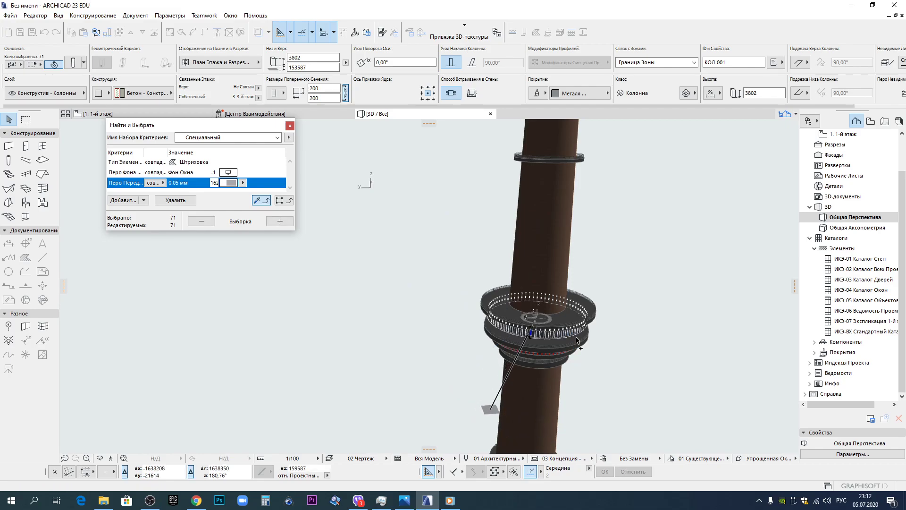
key(Escape)
Copy a column from the larger band up to the bottom edge of the tall three-tier glass drum, with its base at 257977.
scroll(579, 341, up, 5)
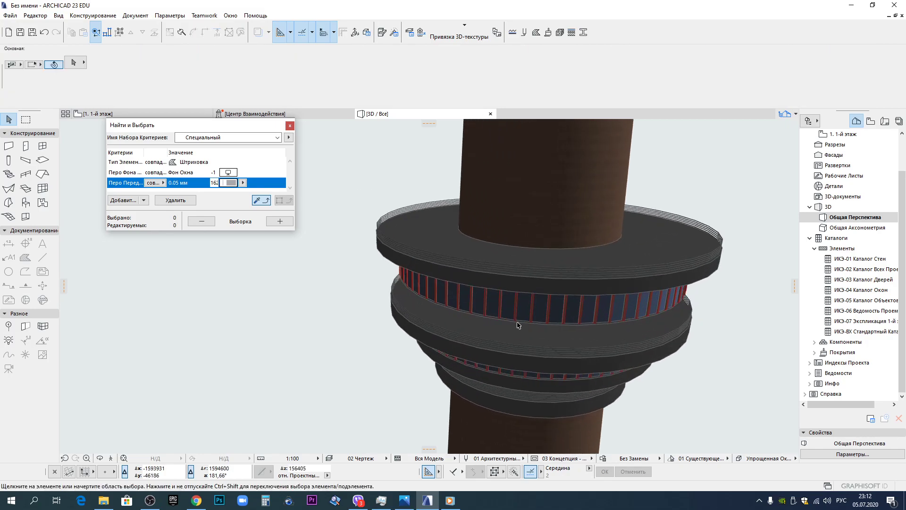
key(ctrl+shift+d)
click(516, 320)
scroll(517, 317, down, 4)
middle_drag(533, 259, 530, 375)
scroll(535, 392, down, 2)
middle_drag(551, 228, 518, 319)
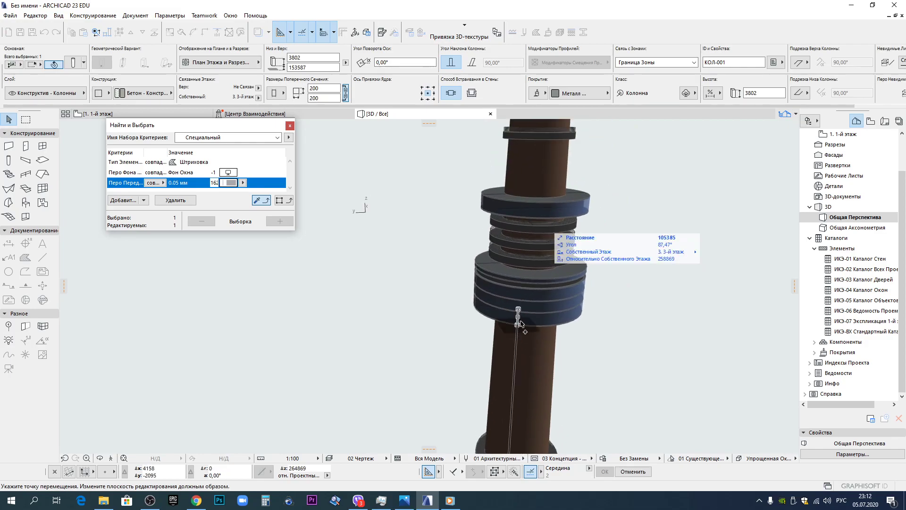
scroll(520, 324, up, 4)
scroll(521, 324, up, 5)
click(512, 350)
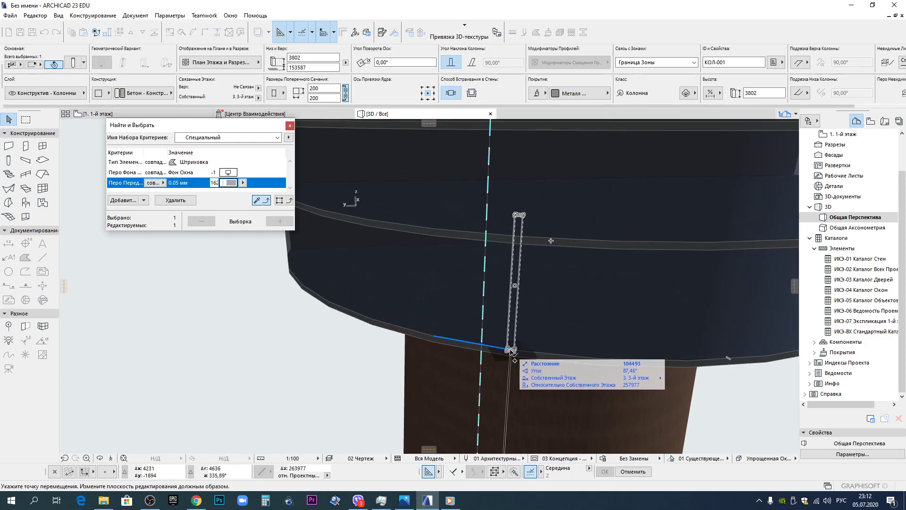
click(512, 352)
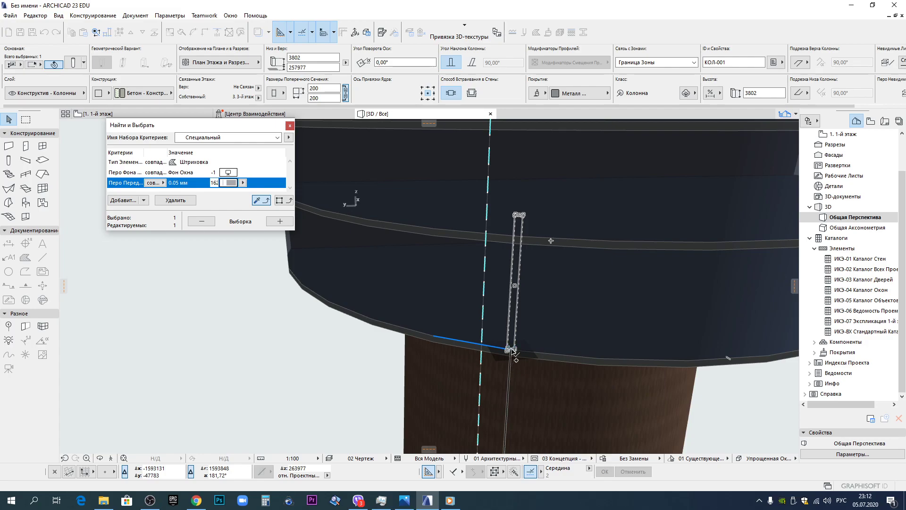
Stretch the column on the three-tier glass drum up to the drum's top edge, making it 8742 mm high.
scroll(513, 351, up, 5)
shift+middle_drag(513, 352, 436, 341)
scroll(436, 341, down, 6)
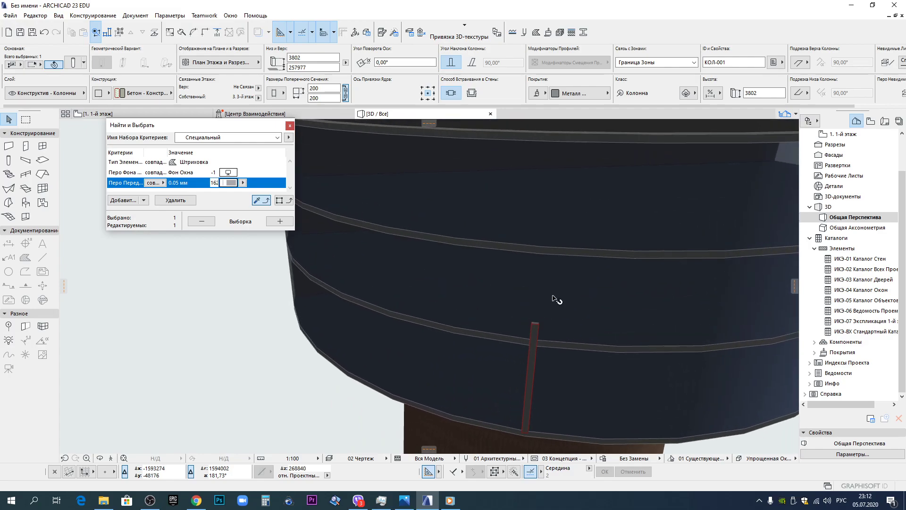
click(535, 323)
right_click(540, 325)
click(537, 315)
shift+middle_drag(537, 315, 538, 299)
middle_drag(553, 251, 538, 318)
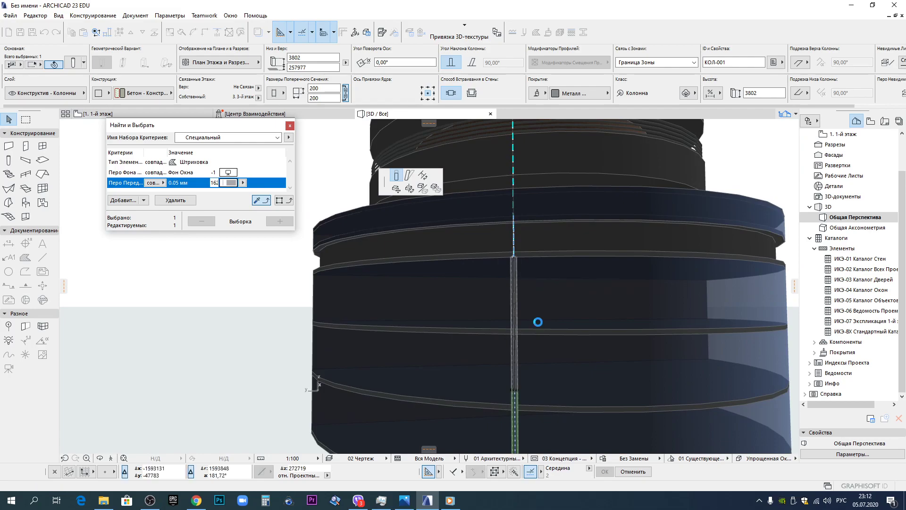
scroll(541, 325, down, 3)
shift+middle_drag(542, 325, 630, 381)
middle_drag(568, 333, 562, 298)
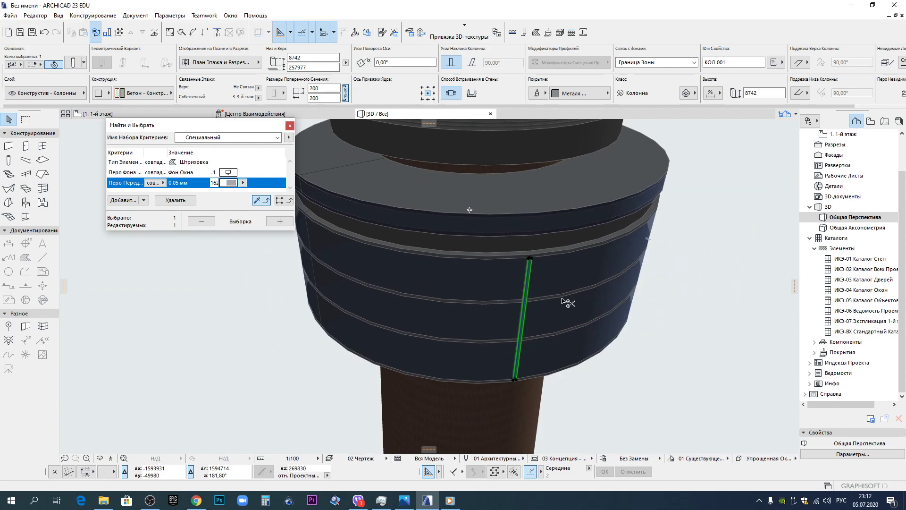
Multiply the 8742 mm column by rotation around the tower's axis along the whole three-tier glass drum, and deselect the copies.
key(ctrl+u)
click(515, 298)
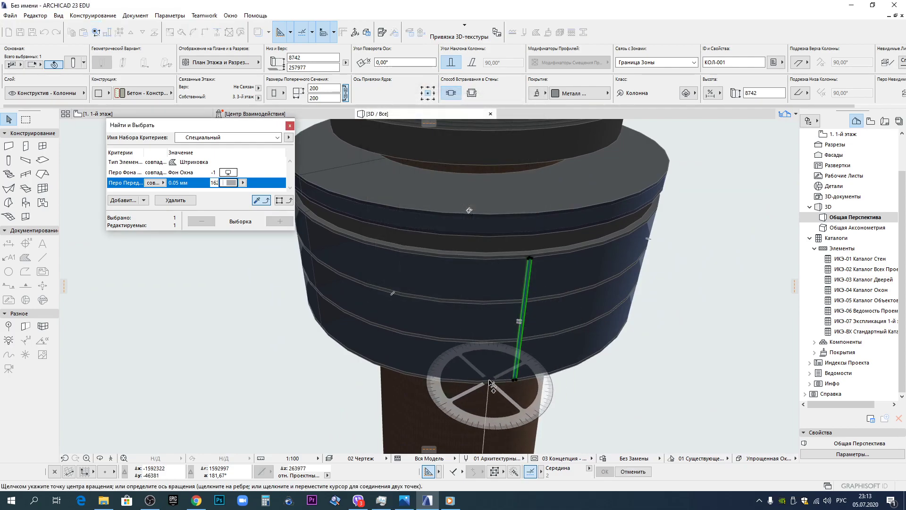
click(465, 273)
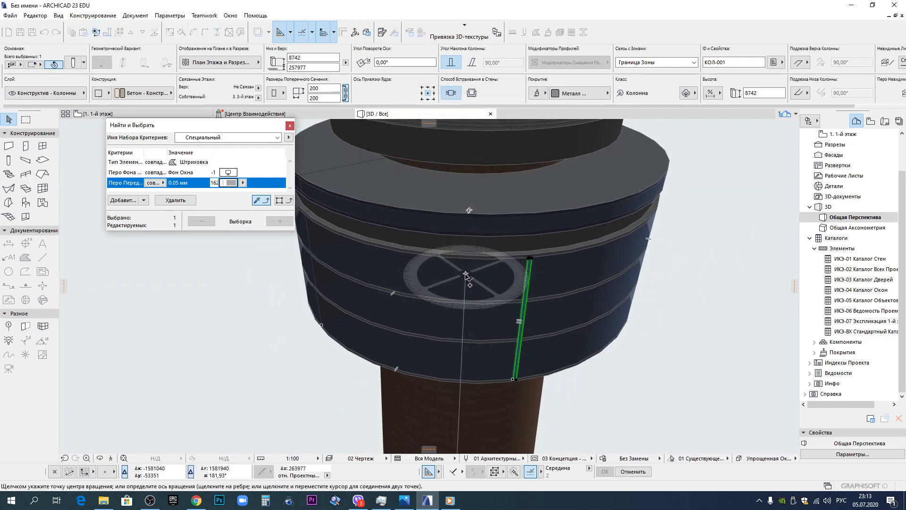
click(515, 381)
scroll(516, 381, down, 5)
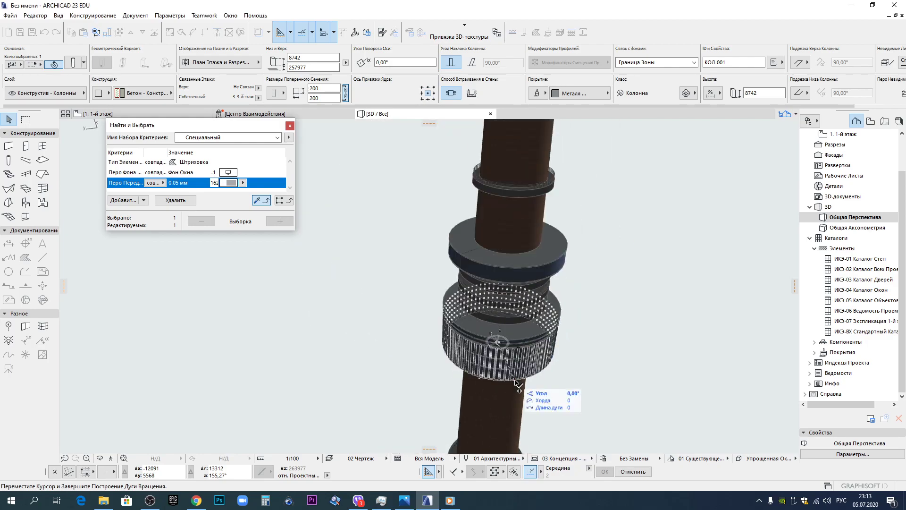
click(516, 380)
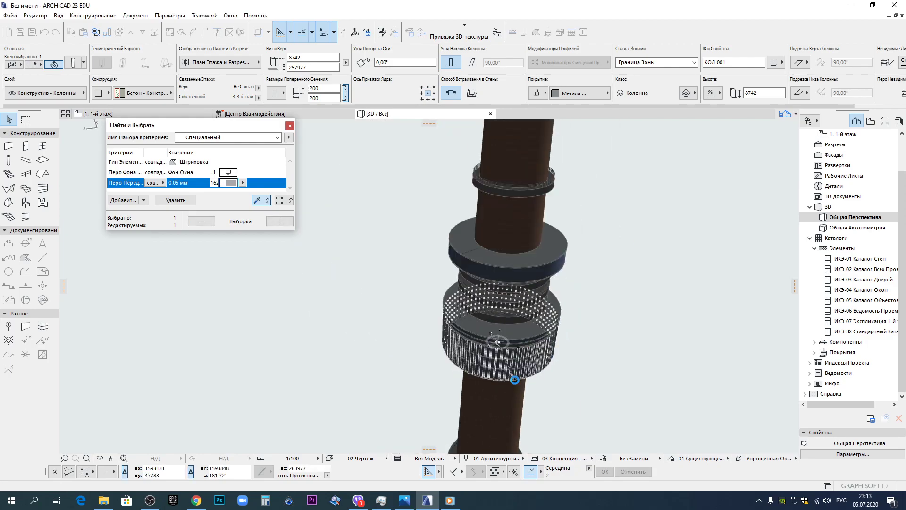
key(Escape)
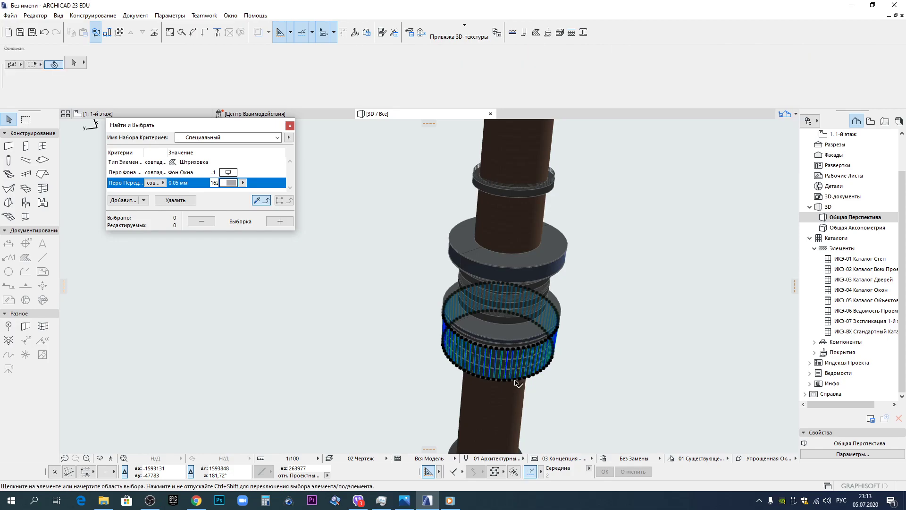
Copy a column from the three-tier drum up to the bottom edge of the narrow glass band above it, with its base at 268070.
scroll(514, 372, up, 5)
shift+middle_drag(508, 365, 493, 250)
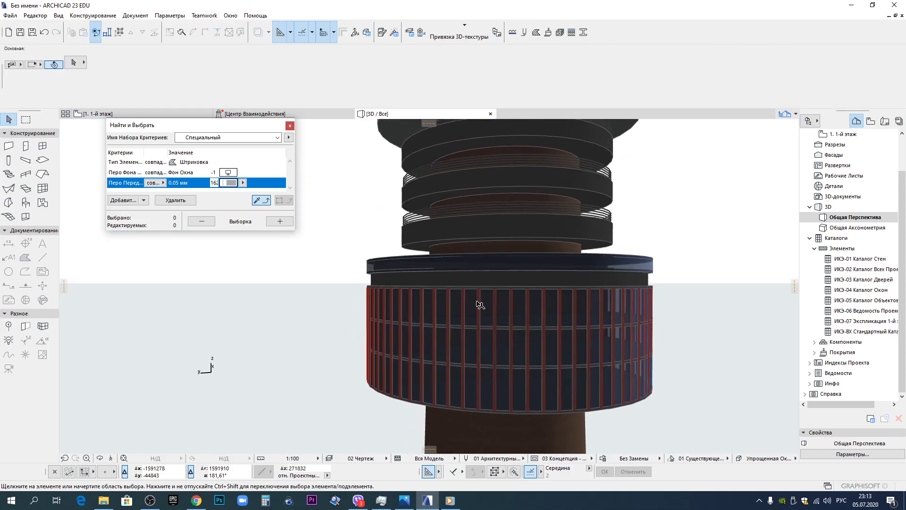
click(478, 306)
key(ctrl+shift+d)
click(479, 408)
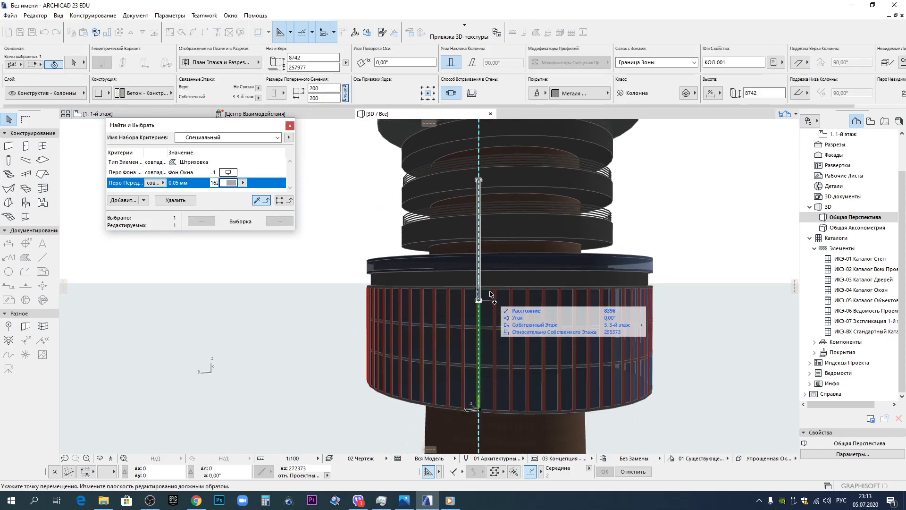
scroll(478, 277, up, 6)
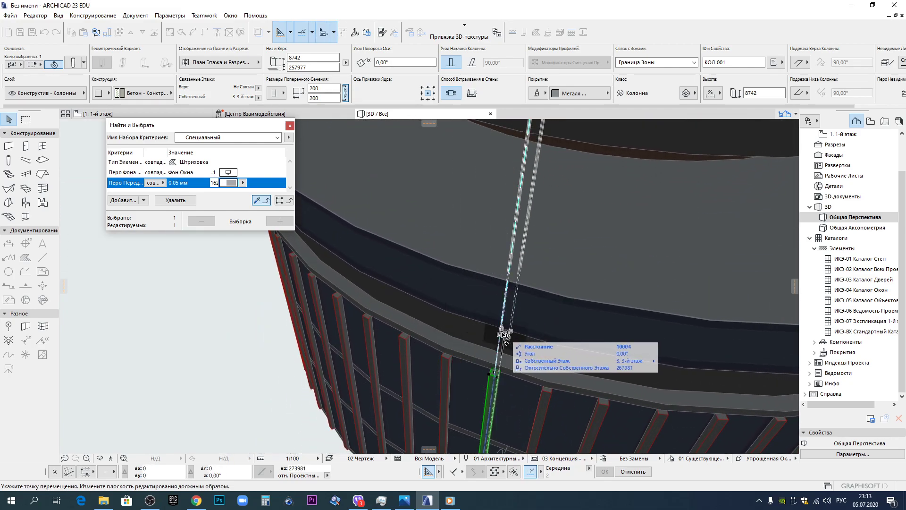
scroll(512, 335, down, 1)
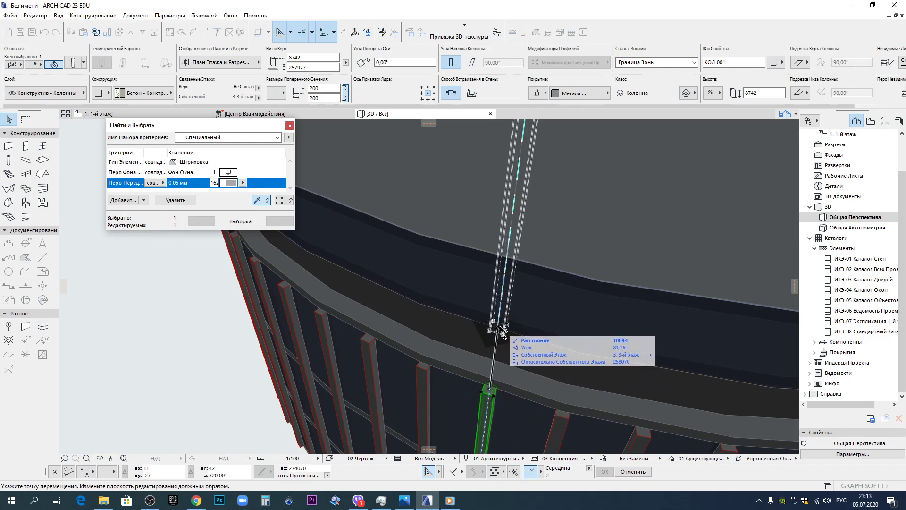
click(507, 333)
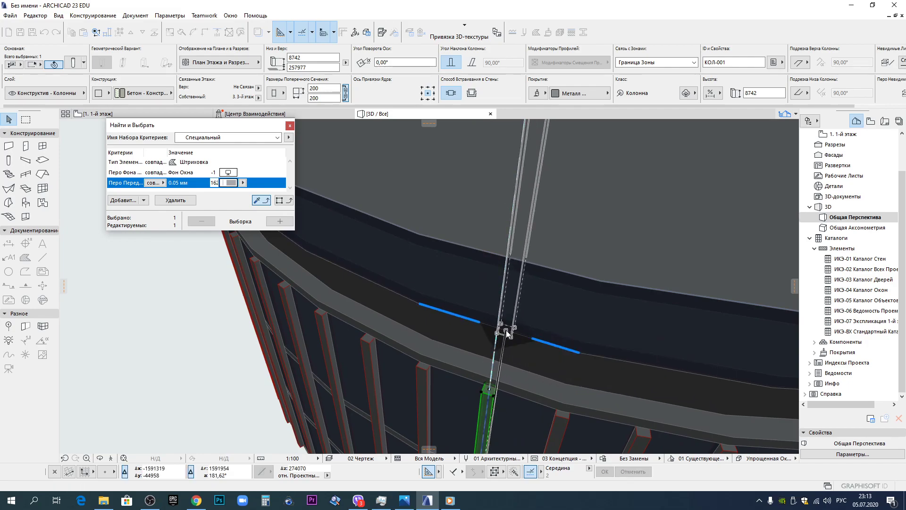
Shorten the copied column to the top edge of the narrow glass band, making it 1250 mm high.
scroll(506, 330, down, 5)
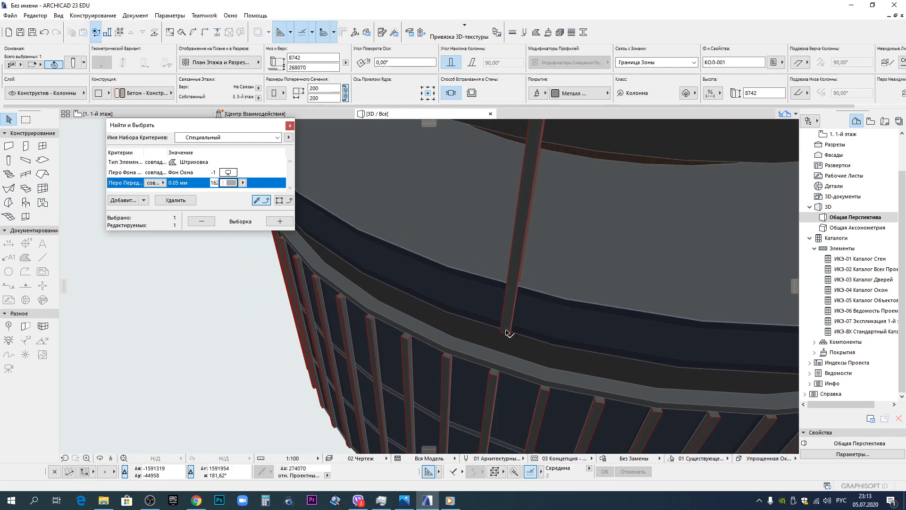
click(514, 268)
scroll(516, 271, up, 6)
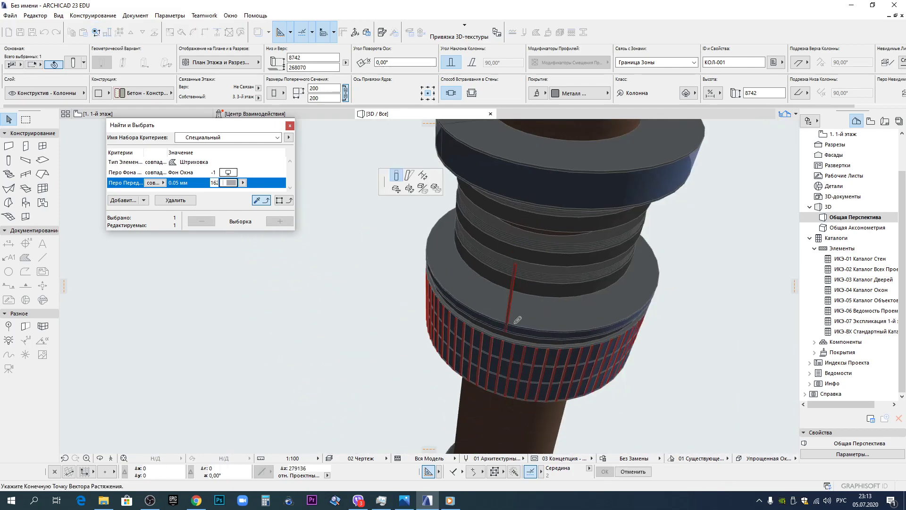
scroll(517, 274, down, 3)
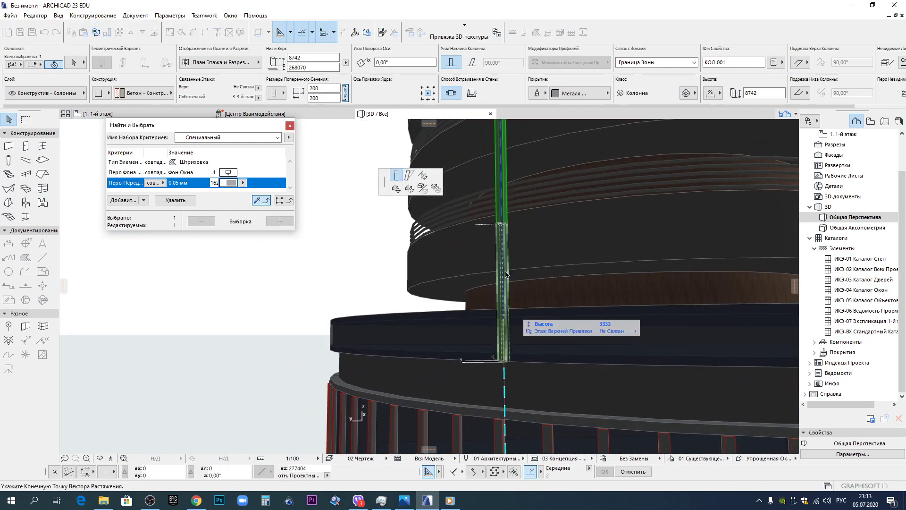
click(516, 356)
scroll(579, 373, down, 6)
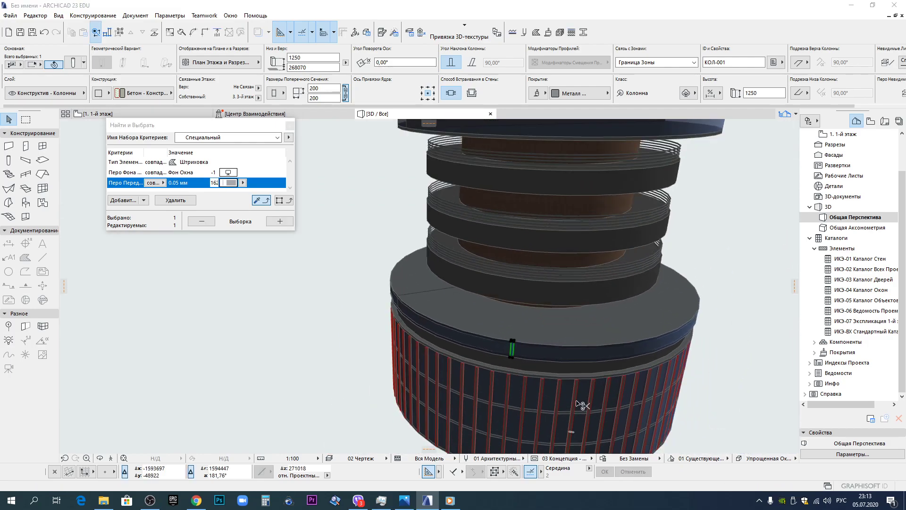
Multiply the selected short column by rotation at 5° intervals around the tower's centre, along the thin glazed band of the lower ring.
key(ctrl+u)
click(519, 299)
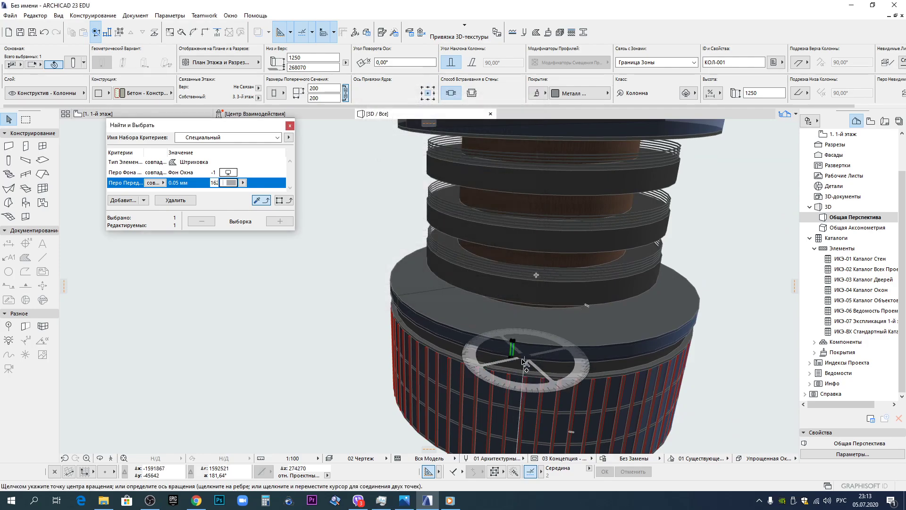
click(536, 276)
click(513, 343)
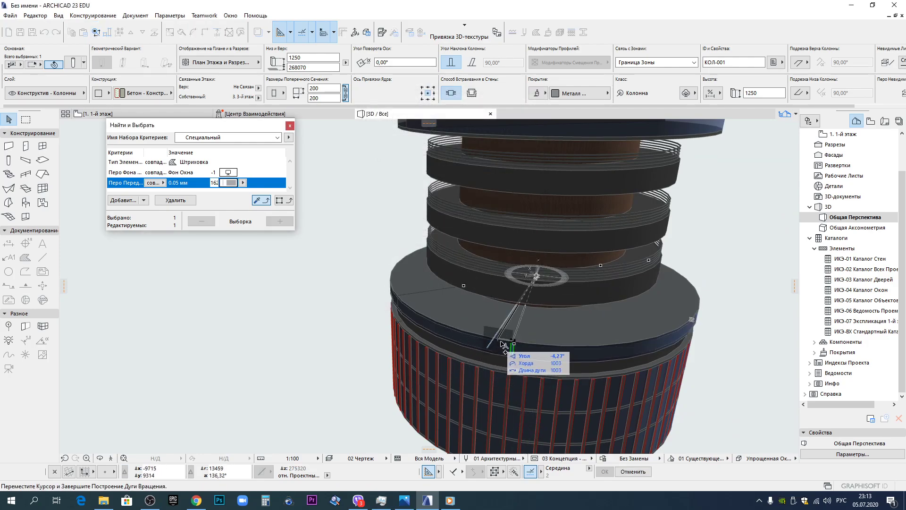
click(514, 342)
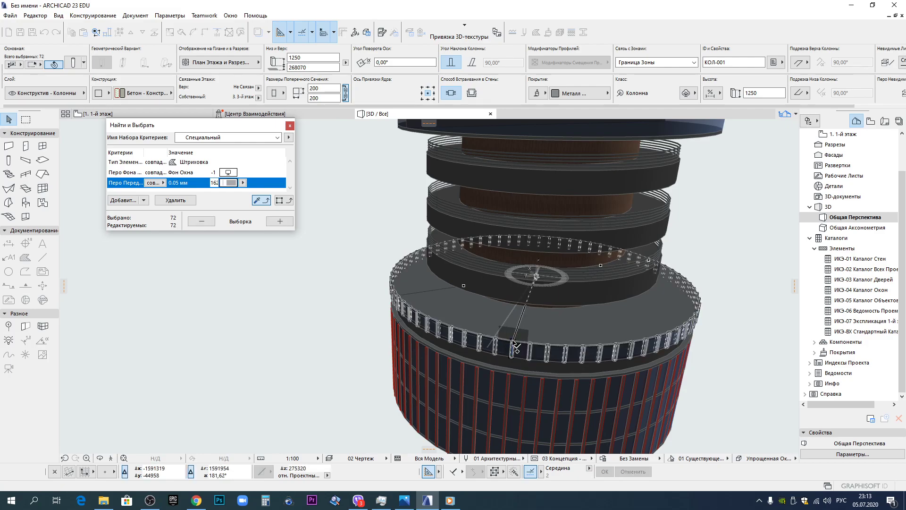
key(Escape)
Copy the short column up to the base of the next wide ring and stretch its top to the slab above, about 3208 mm high.
scroll(513, 352, down, 4)
scroll(507, 362, up, 2)
scroll(508, 364, up, 2)
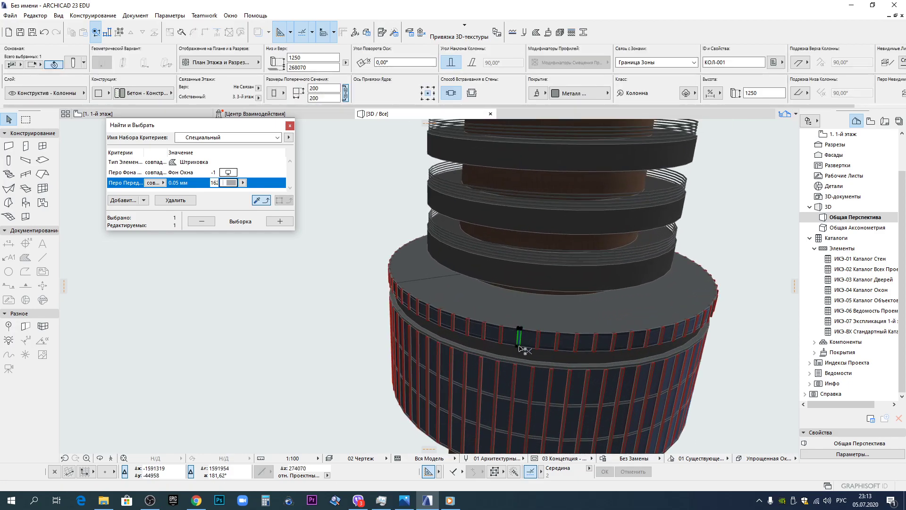
key(ctrl+shift+d)
click(518, 348)
middle_drag(542, 214, 499, 418)
scroll(500, 359, up, 5)
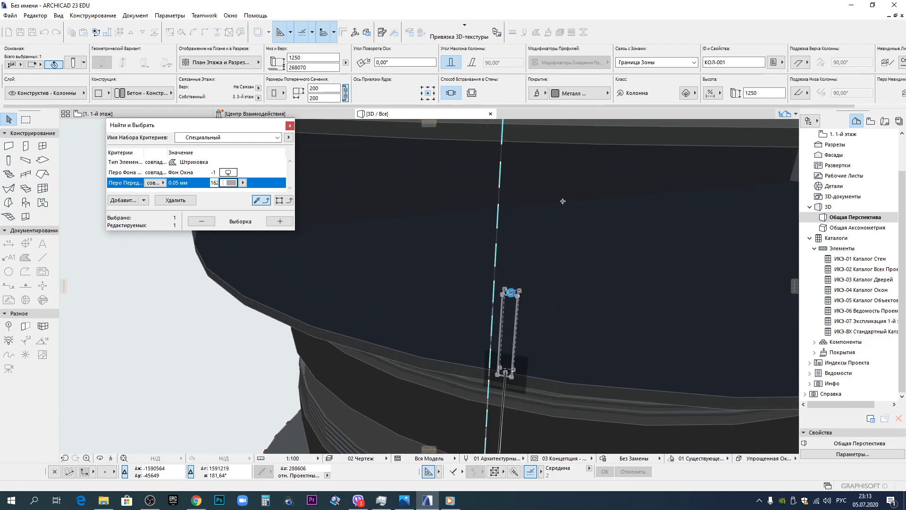
click(511, 292)
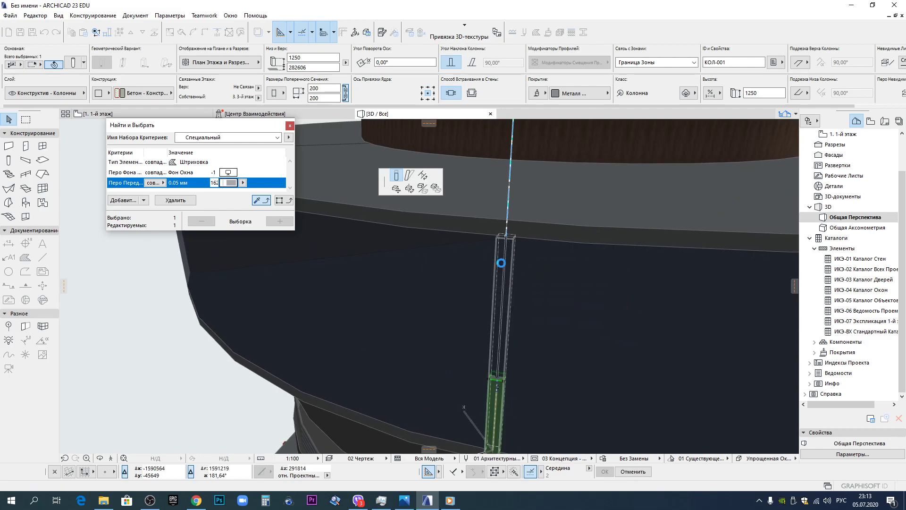
click(501, 263)
Try to multiply the stretched column by rotation at 5° intervals around the wide ring.
key(ctrl+u)
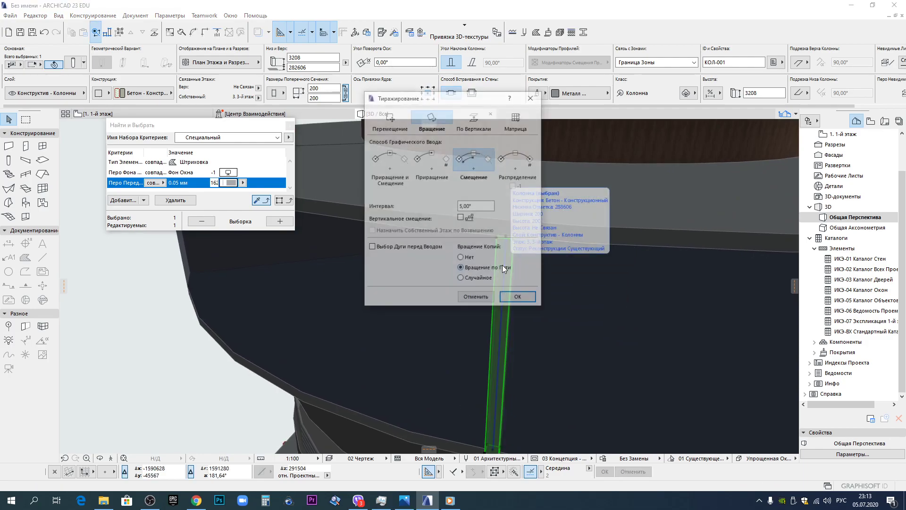
click(514, 297)
scroll(546, 261, down, 6)
shift+middle_drag(548, 260, 596, 296)
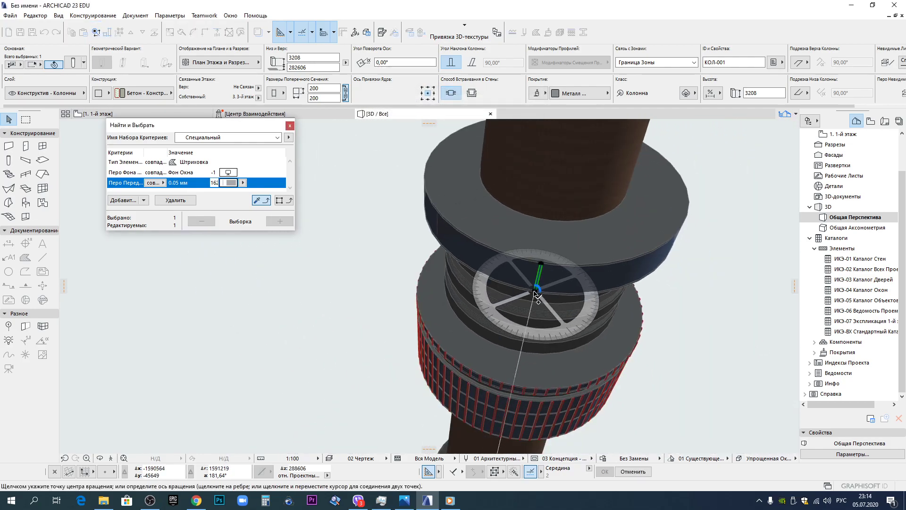
scroll(534, 293, down, 2)
middle_drag(537, 295, 542, 352)
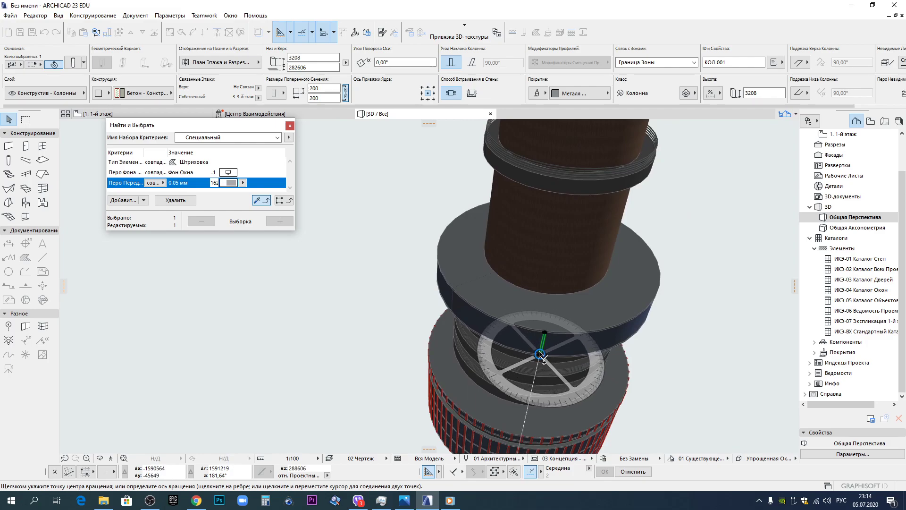
click(539, 279)
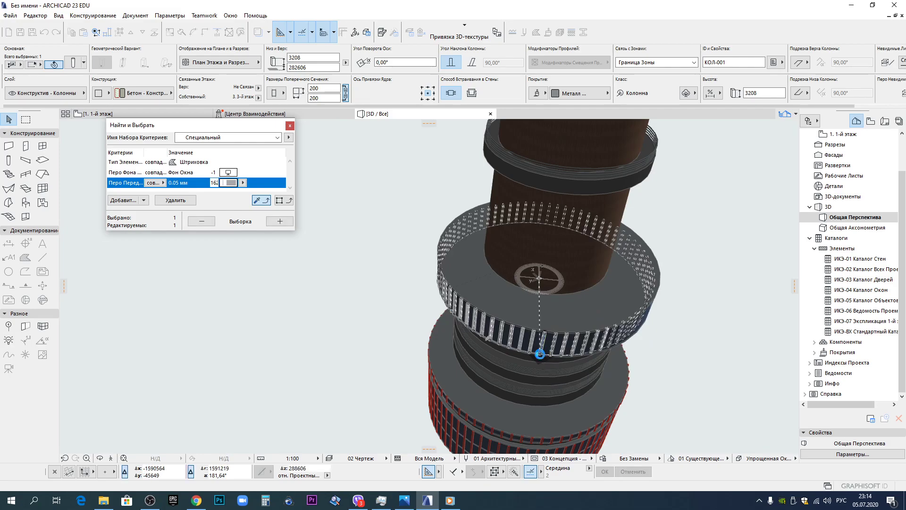
click(540, 354)
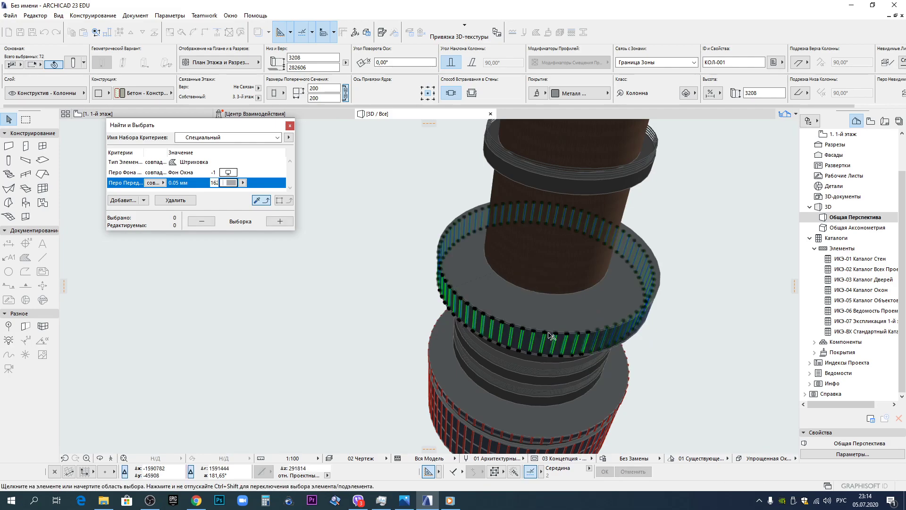
key(Escape)
Check the column placement around the wide ring from several sides and undo the rotated multiplication.
scroll(551, 336, down, 5)
middle_drag(568, 285, 547, 294)
middle_drag(517, 220, 516, 464)
mouse_move(493, 235)
middle_down()
mouse_move(489, 373)
mouse_move(494, 152)
middle_up()
middle_drag(493, 406, 499, 221)
scroll(486, 330, up, 10)
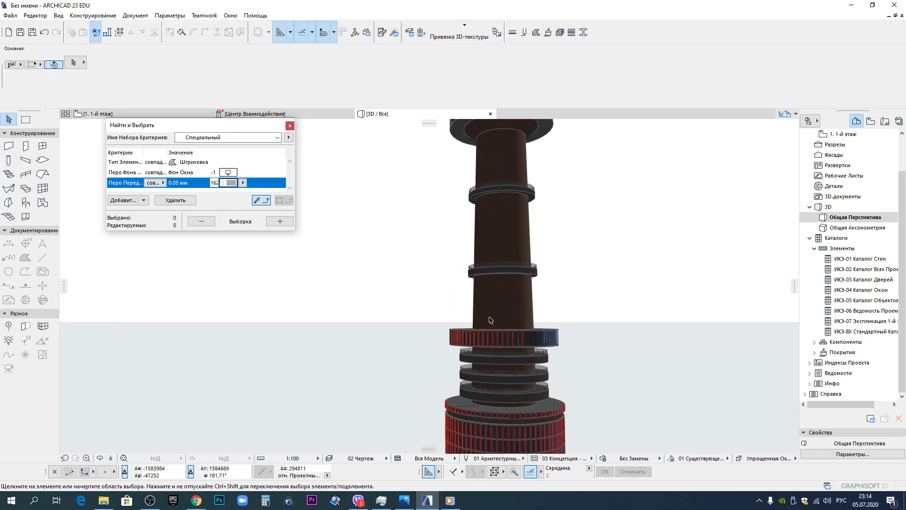
shift+middle_drag(475, 380, 530, 303)
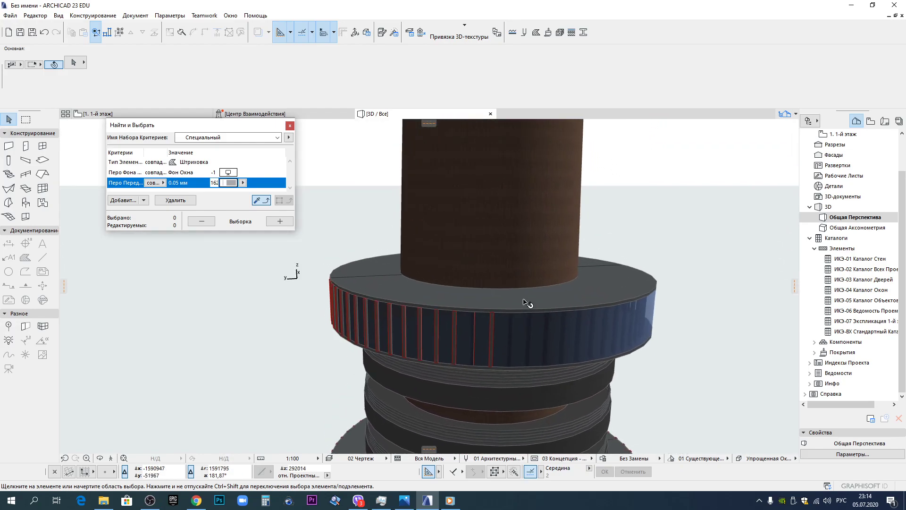
scroll(520, 348, down, 6)
mouse_move(518, 347)
shift+middle_down()
mouse_move(505, 316)
mouse_move(458, 337)
mouse_move(507, 348)
shift+middle_up()
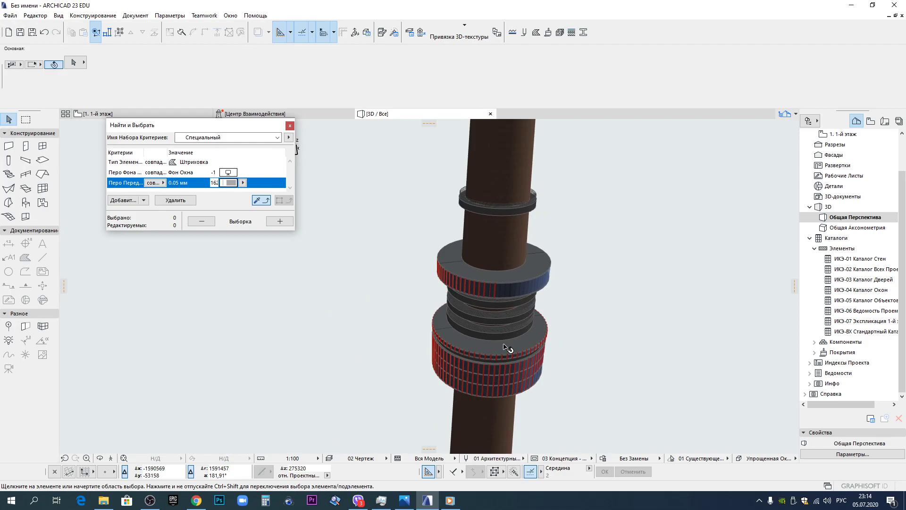
key(ctrl+z)
Multiply the 3208 mm column by rotation at 5° intervals along the path around the wide ring's centre, then clear the selection.
scroll(493, 293, up, 5)
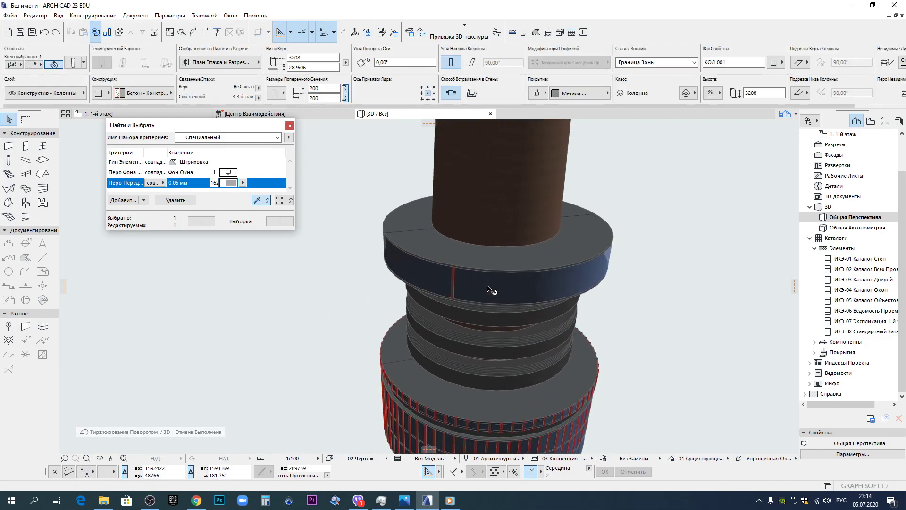
key(ctrl+u)
click(519, 299)
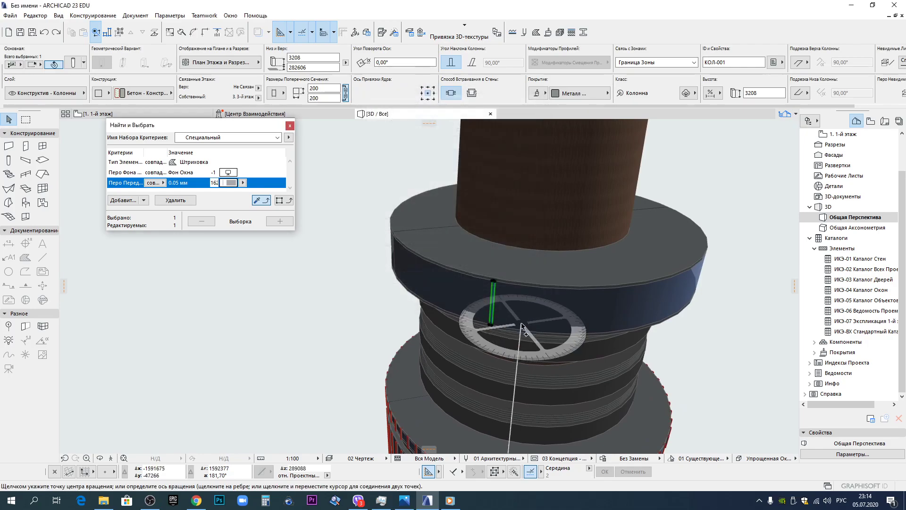
click(537, 257)
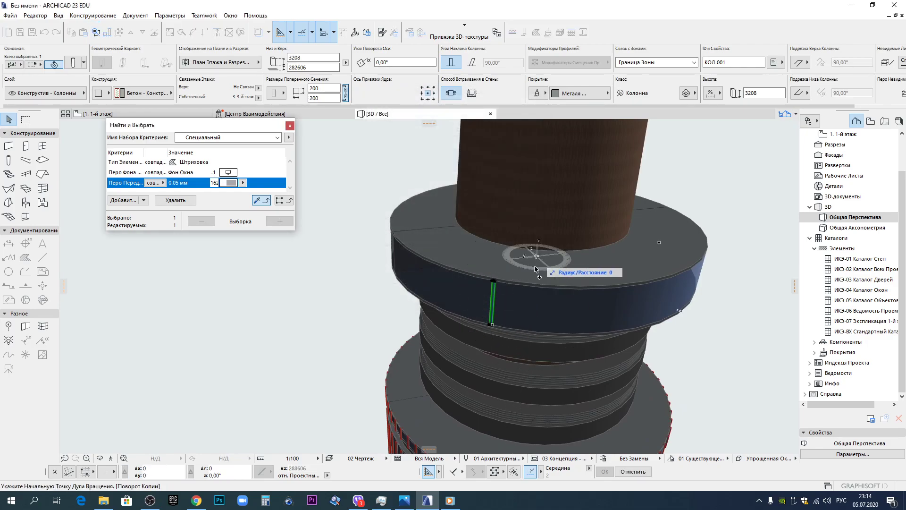
click(492, 325)
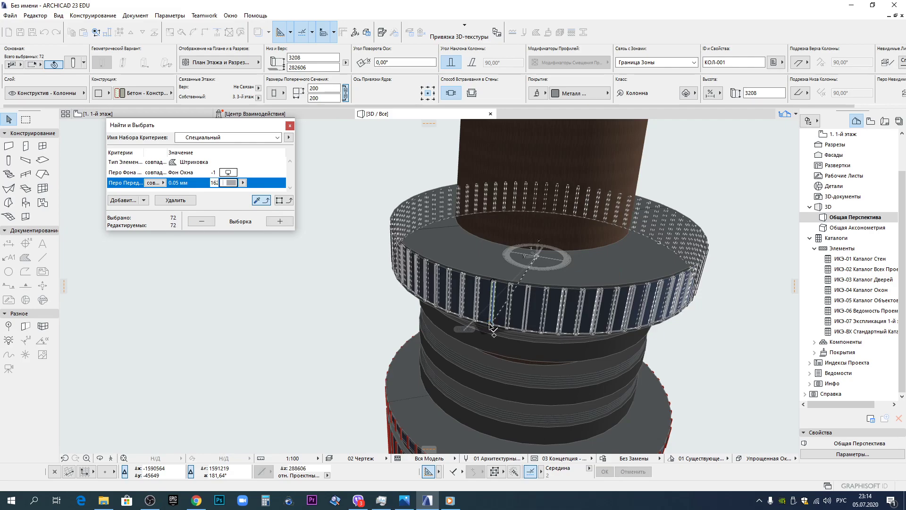
click(491, 325)
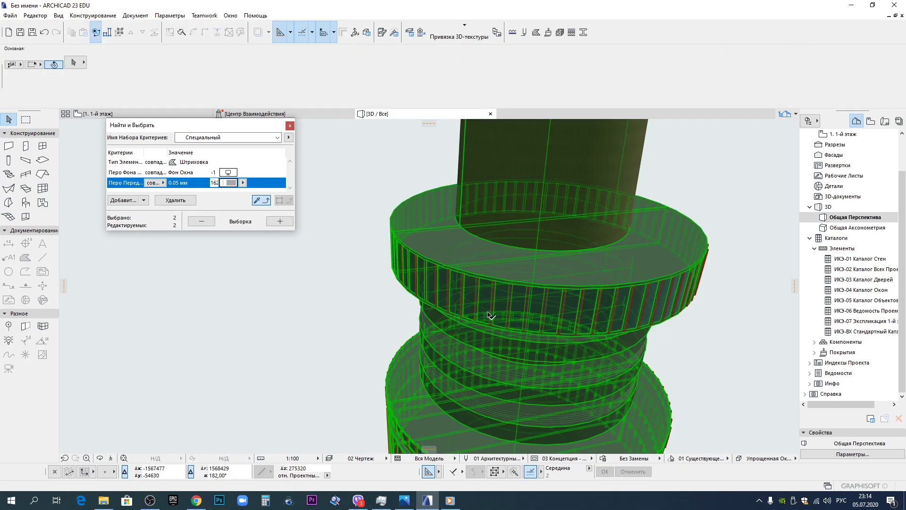
key(Escape)
Copy one column from the wide ring up to the bottom edge of the narrower drum under the tower's top.
click(491, 309)
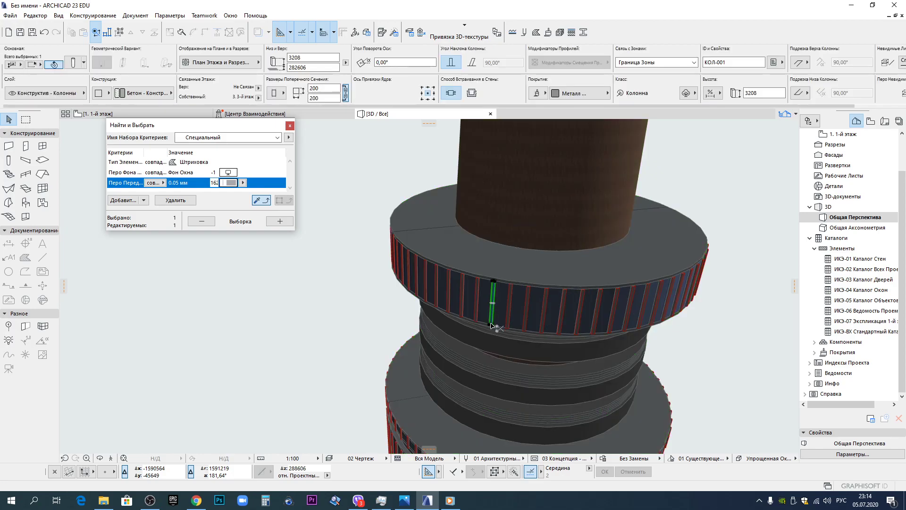
key(ctrl+d)
click(491, 326)
scroll(490, 326, down, 6)
middle_drag(497, 233, 480, 335)
scroll(480, 335, up, 6)
middle_drag(462, 213, 493, 323)
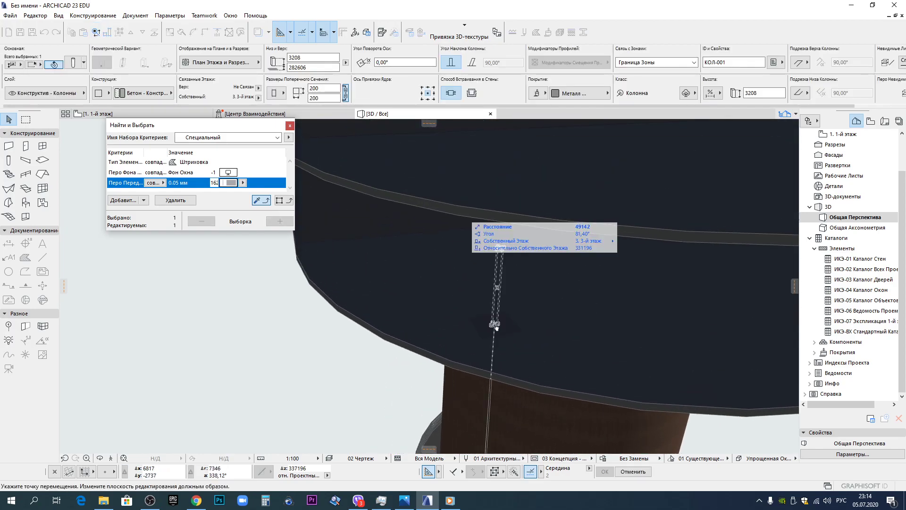
click(537, 386)
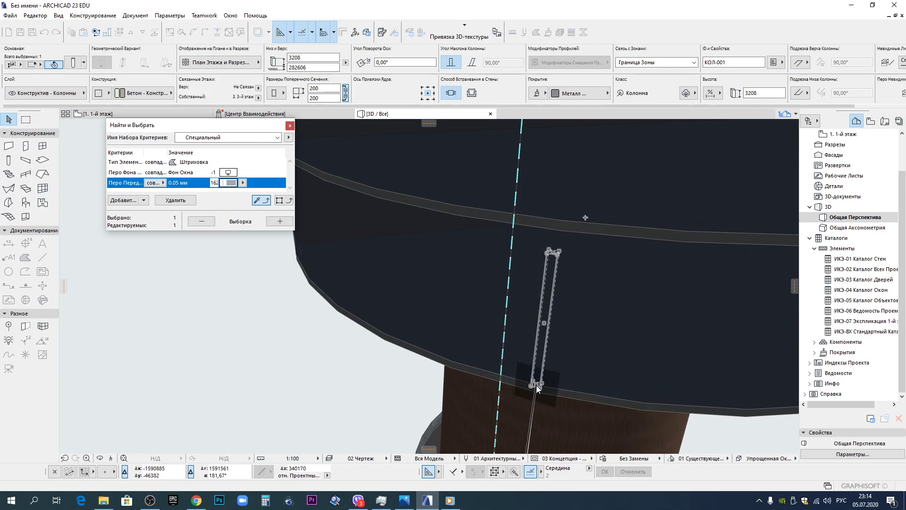
Stretch the copied column's top to the underside of the wider upper drum, about 10733 mm high.
click(554, 252)
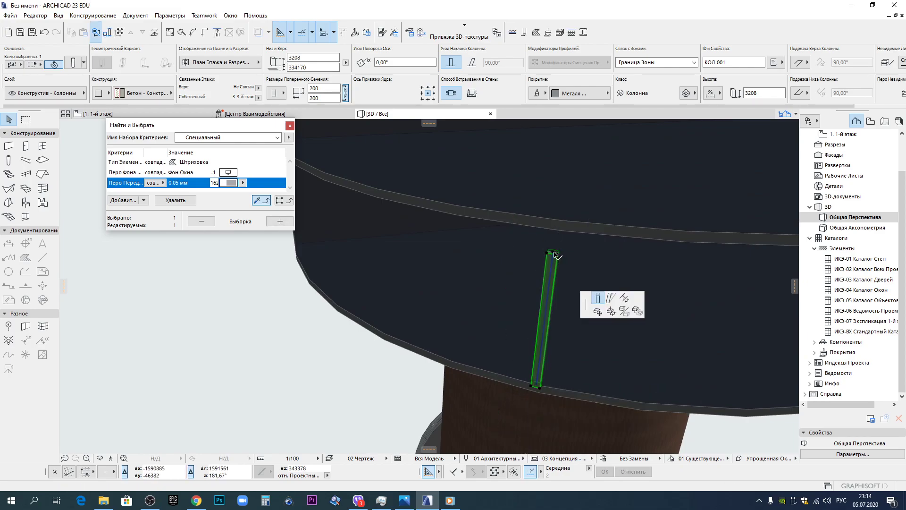
scroll(555, 252, down, 5)
middle_drag(572, 203, 540, 303)
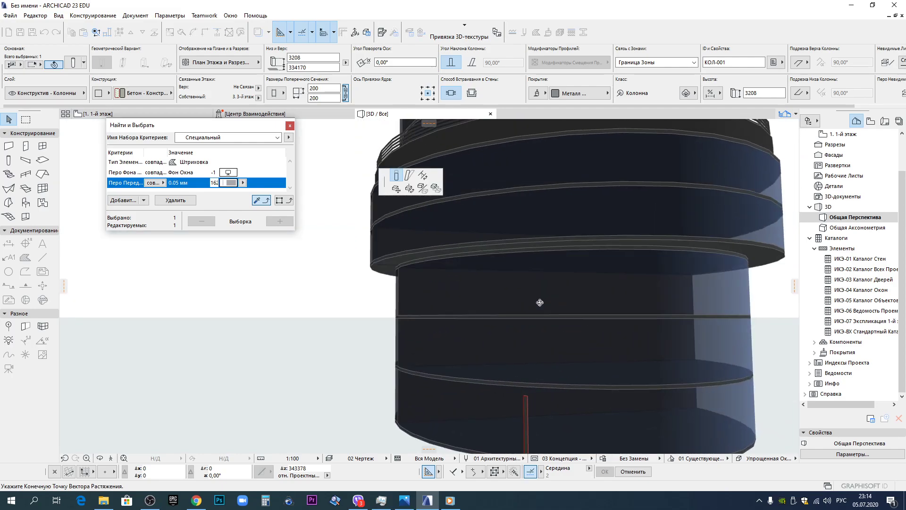
click(524, 253)
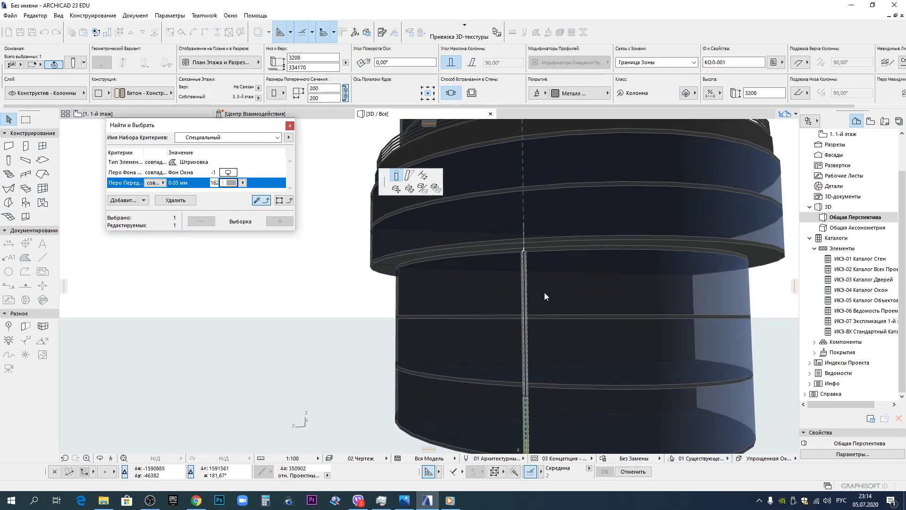
Multiply the 10733 mm column by rotation at 5° intervals around the narrower drum's centre and clear the selection.
scroll(543, 293, down, 3)
mouse_move(543, 293)
middle_down()
mouse_move(516, 231)
mouse_move(543, 306)
middle_up()
key(ctrl+u)
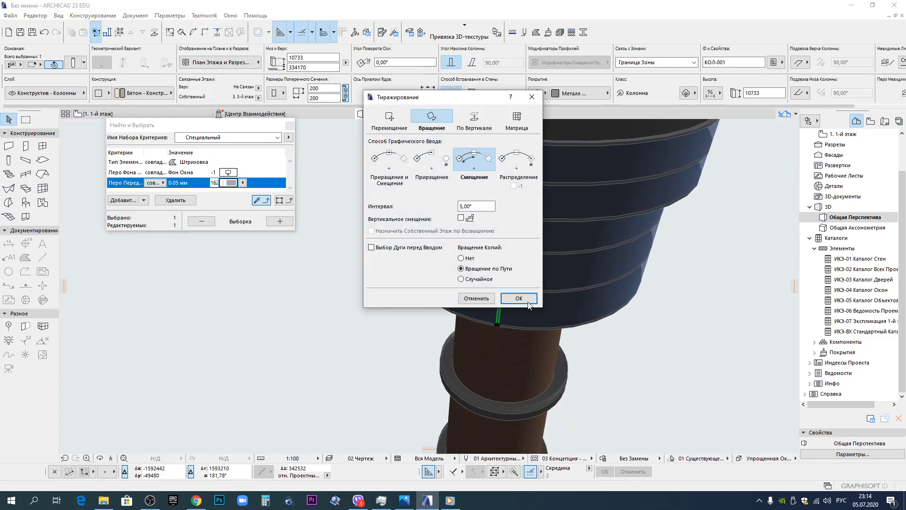
click(526, 301)
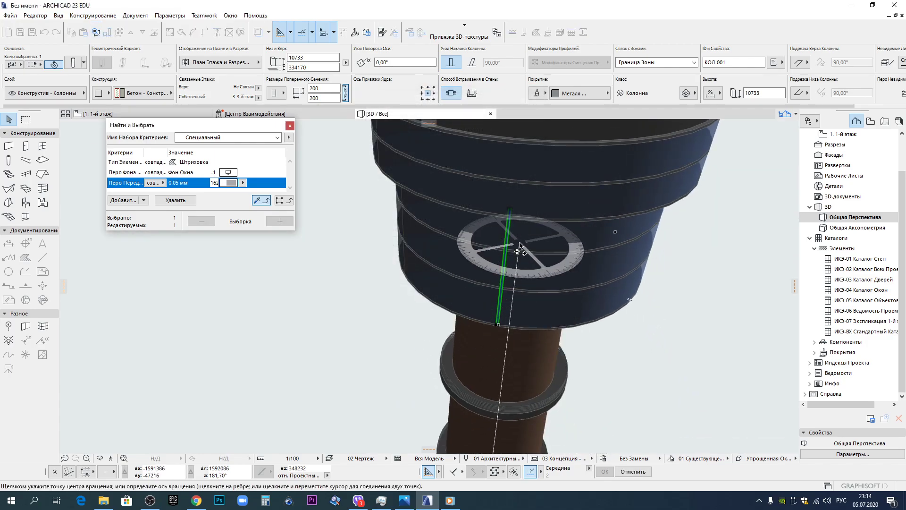
click(516, 251)
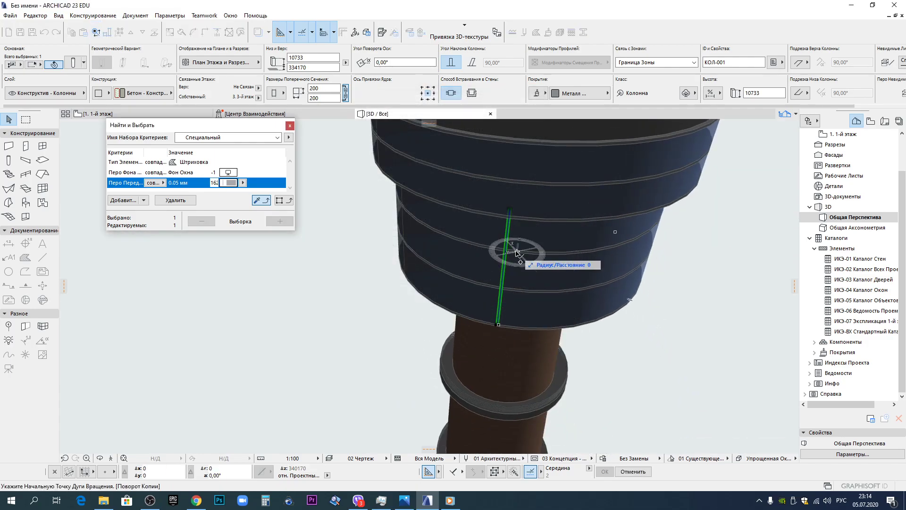
click(498, 325)
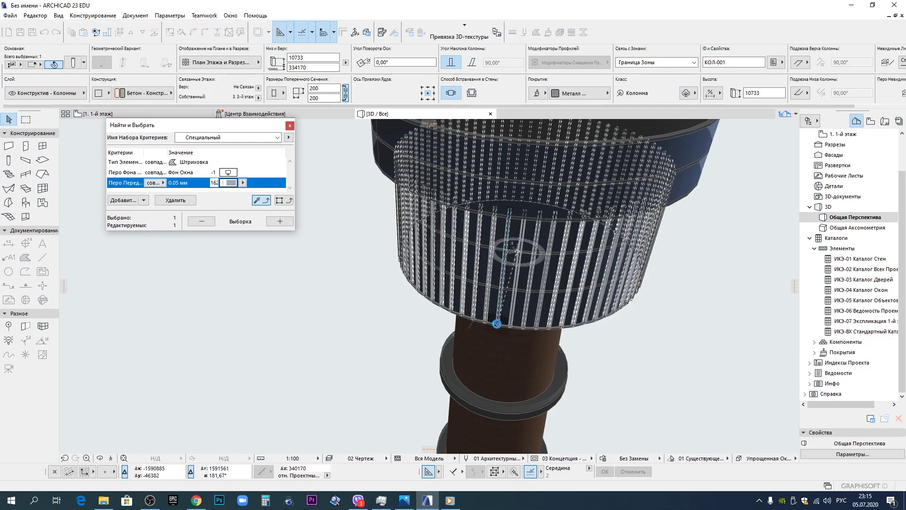
key(Escape)
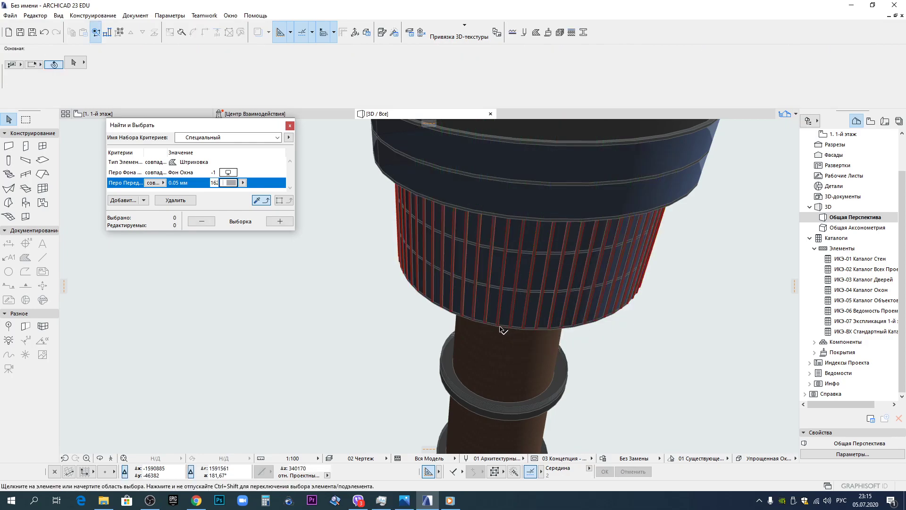
Copy one column from the narrower drum up to the lower edge of the wider upper drum.
click(499, 326)
key(ctrl+shift+d)
click(499, 326)
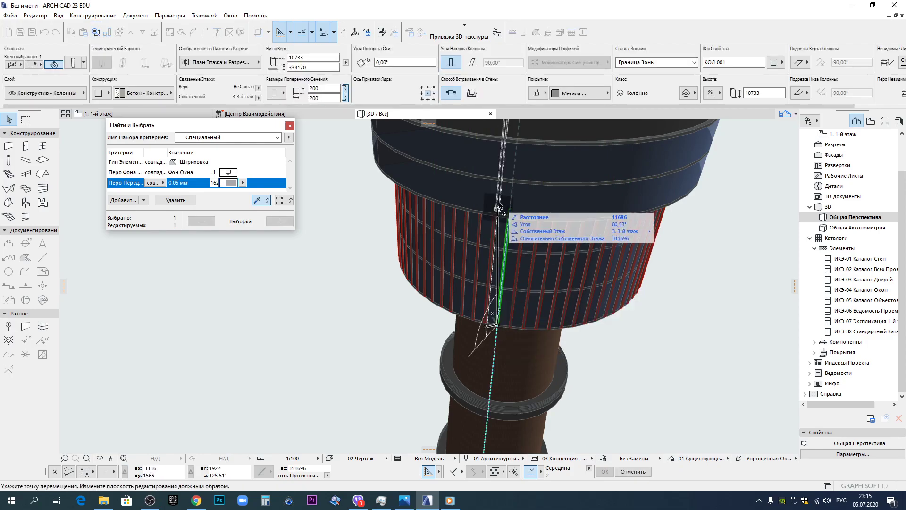
middle_drag(499, 208, 516, 341)
scroll(516, 340, up, 5)
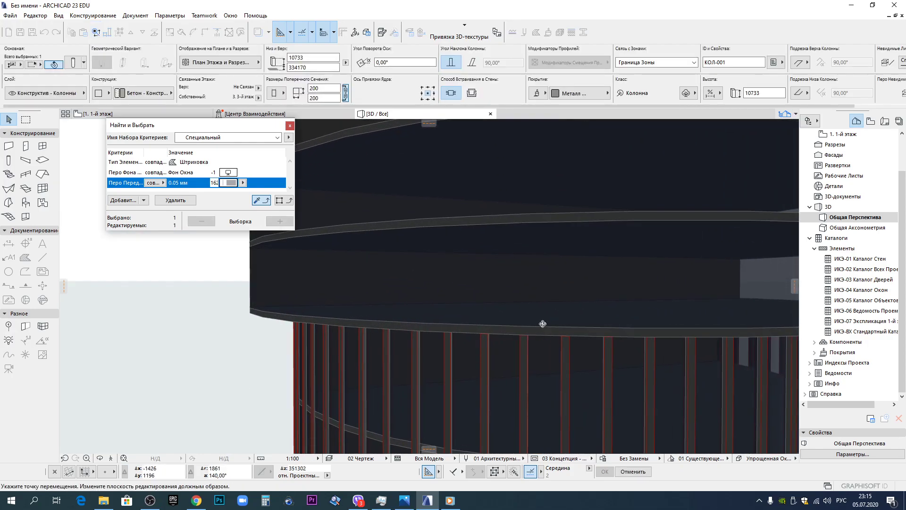
scroll(519, 384, down, 4)
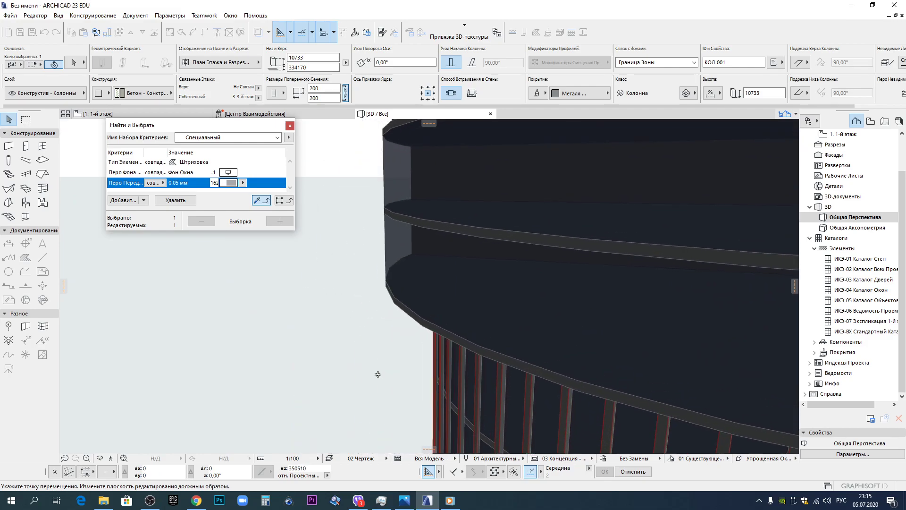
scroll(489, 393, up, 4)
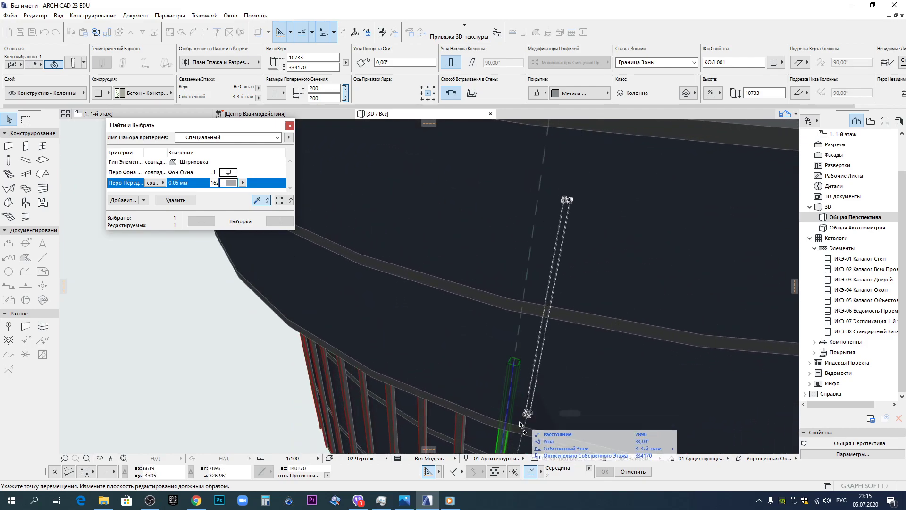
click(515, 427)
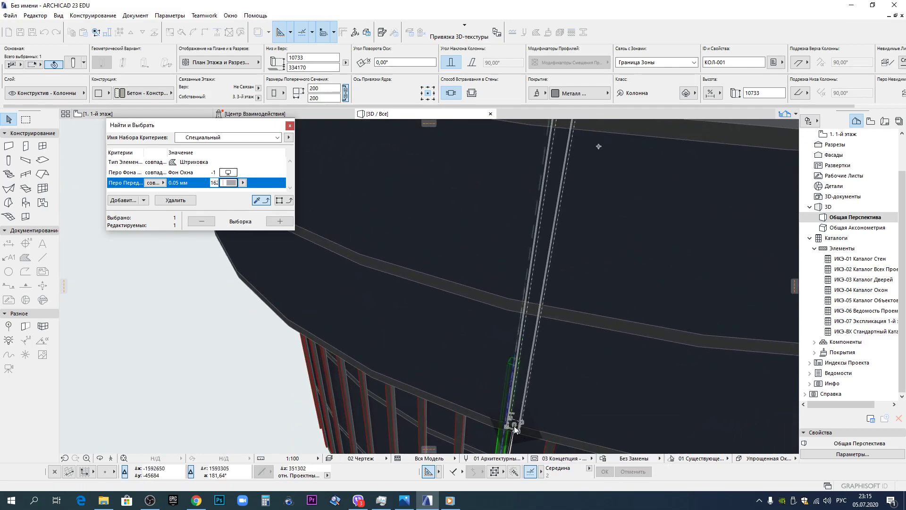
Stretch the copied column's top down to the upper edge of the wider drum's glazing, 4961 mm high.
scroll(519, 425, down, 10)
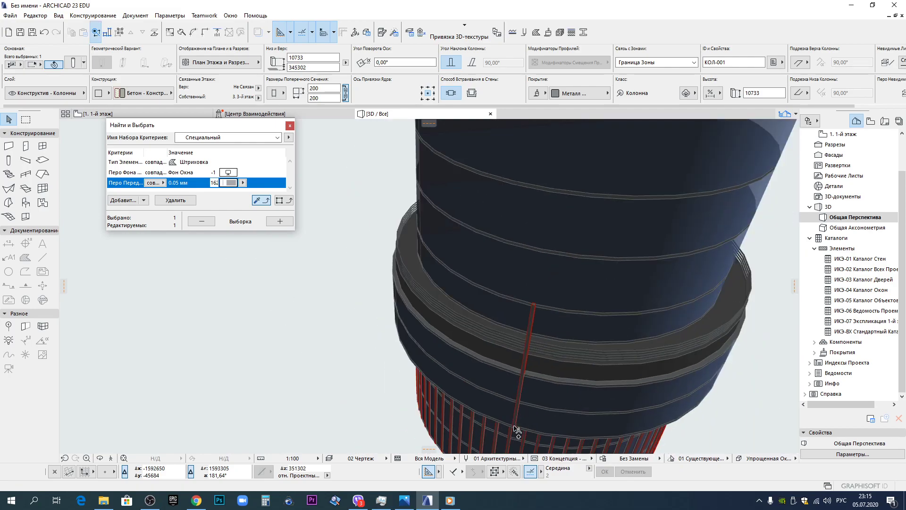
click(518, 387)
scroll(518, 387, up, 5)
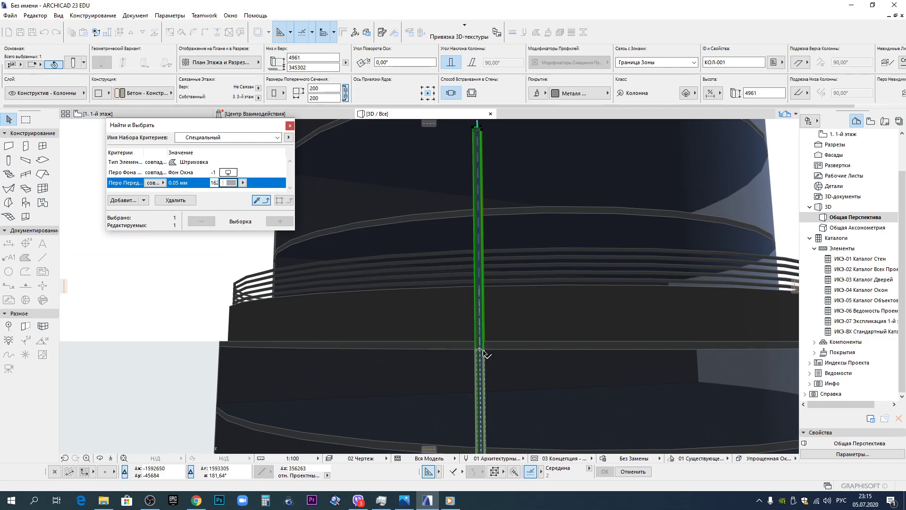
key(Escape)
Multiply the 4961 mm column by rotation around the wider drum's centre into a full ring of 72 columns.
scroll(484, 351, down, 8)
key(ctrl+u)
click(517, 300)
shift+middle_drag(512, 280, 506, 311)
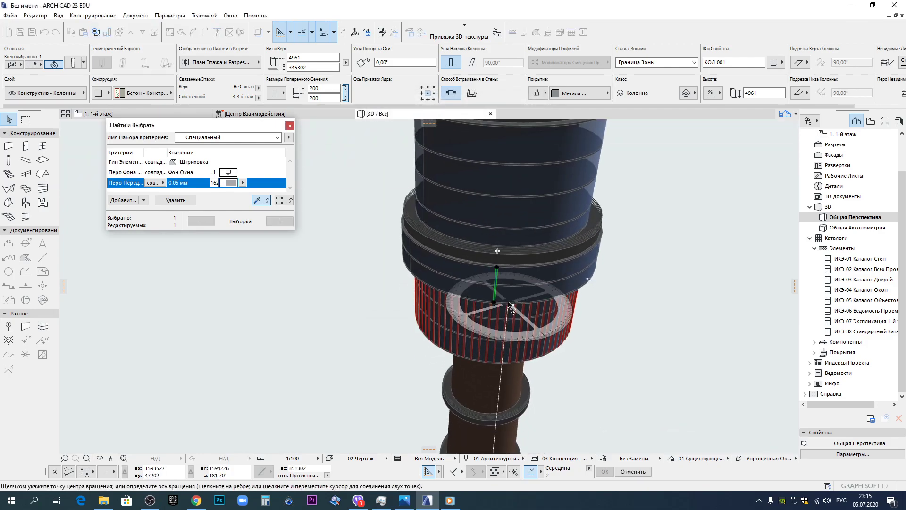
click(495, 302)
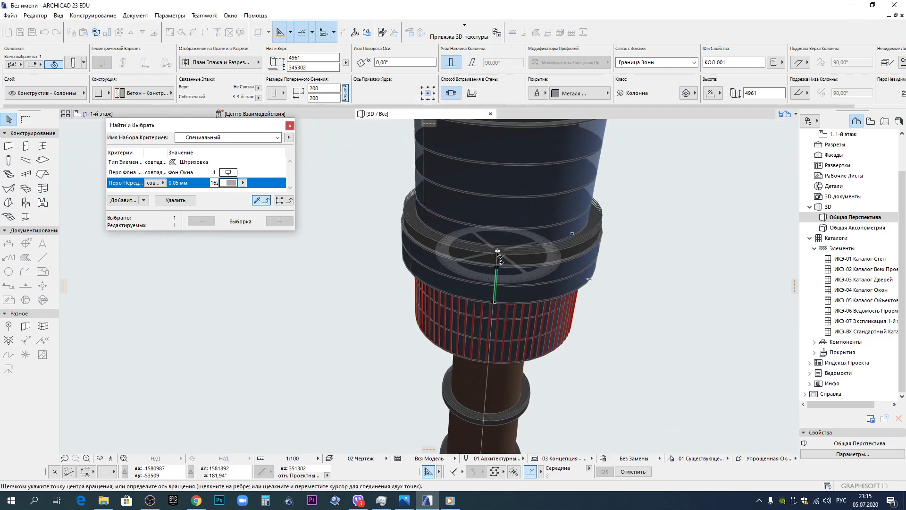
click(495, 303)
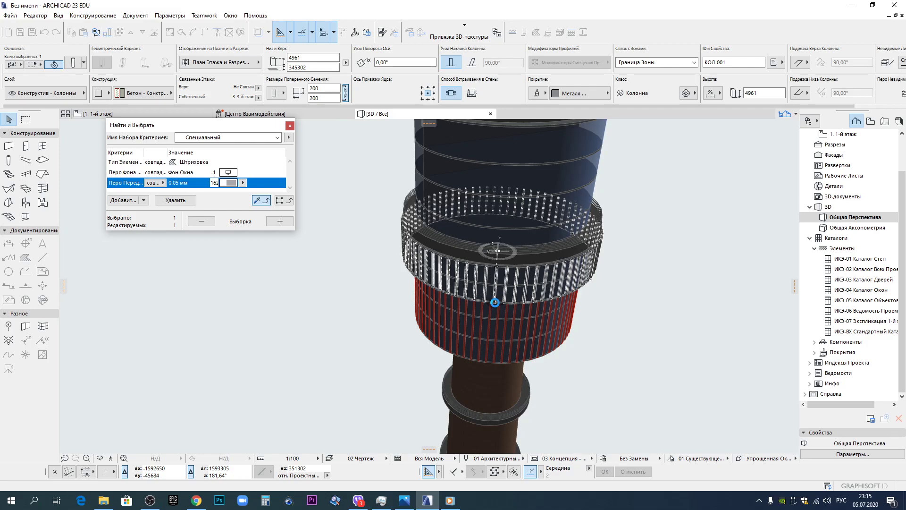
Copy one column from the wider drum's ring up to the bottom edge of the tall drum above the railing.
click(499, 309)
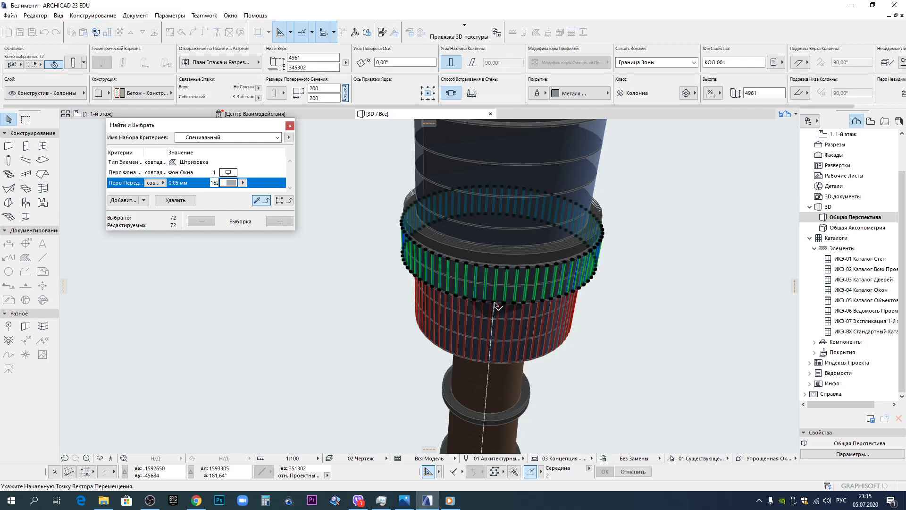
click(497, 301)
key(ctrl+shift+d)
click(494, 301)
scroll(498, 191, up, 2)
scroll(498, 191, up, 3)
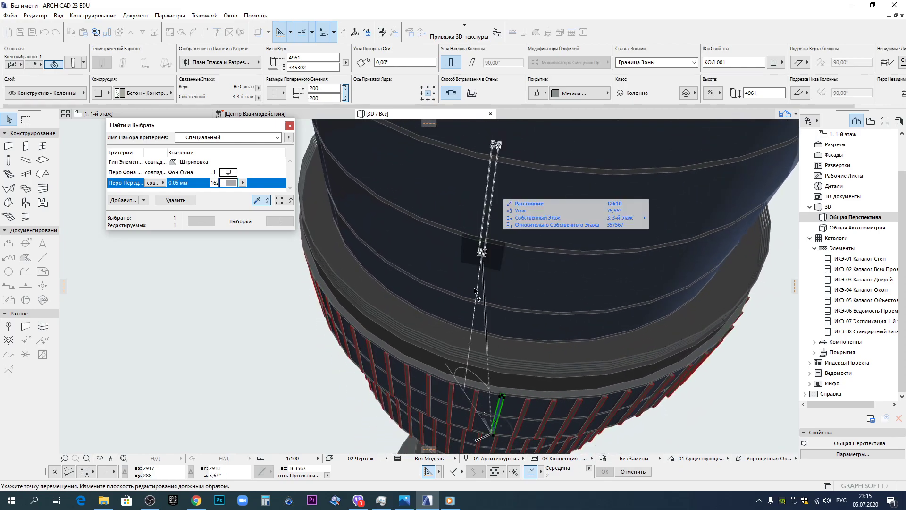
click(507, 337)
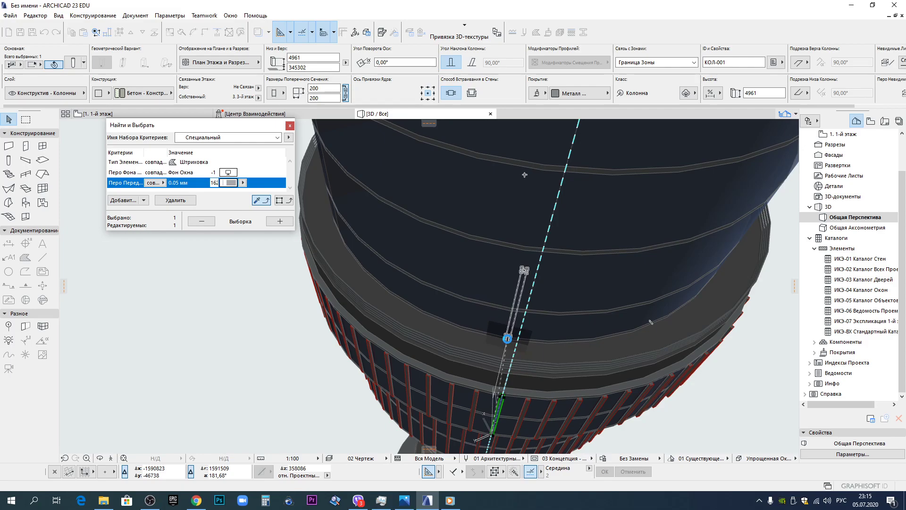
Stretch the copied column's top to the upper rim of the tall glazed drum, 13912 mm high.
click(524, 272)
scroll(522, 270, down, 1)
shift+middle_drag(525, 265, 528, 224)
click(508, 162)
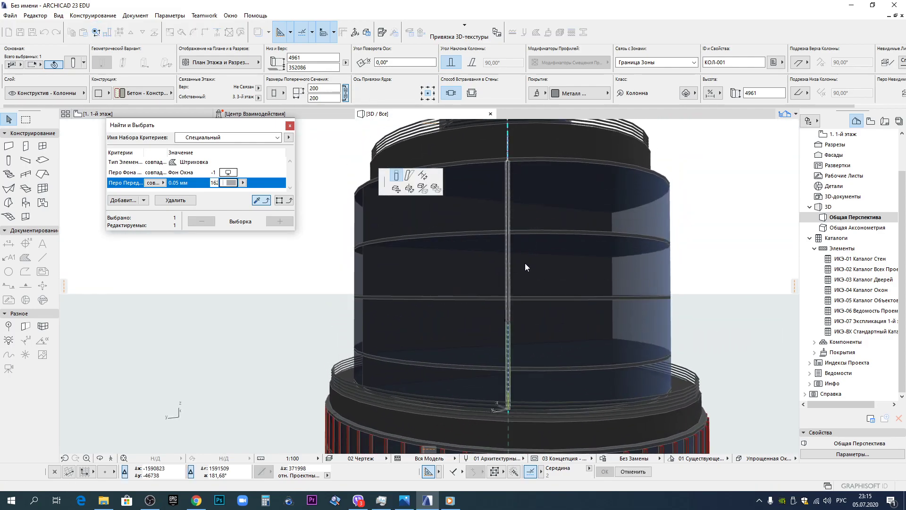
Multiply the 13912 mm column by rotation around the tall drum's centre into a full ring of 72 columns.
shift+middle_drag(525, 264, 506, 316)
key(ctrl+u)
click(522, 296)
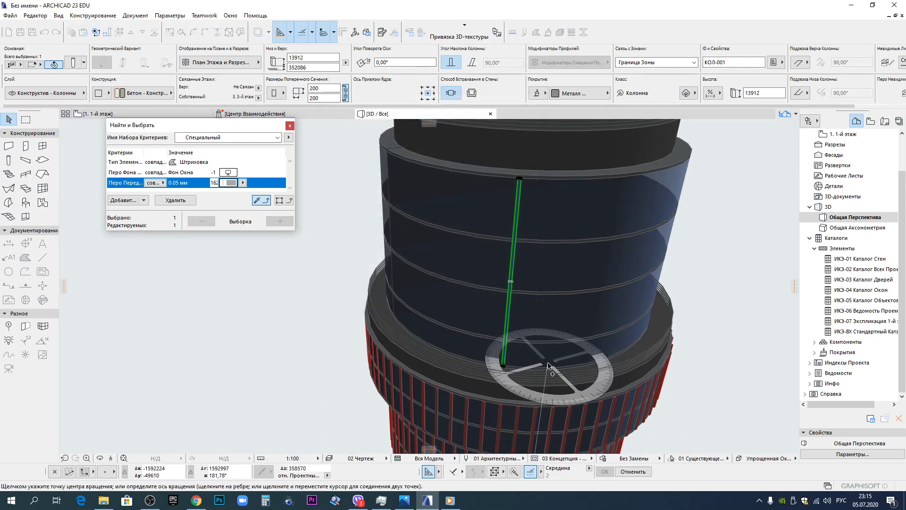
click(513, 290)
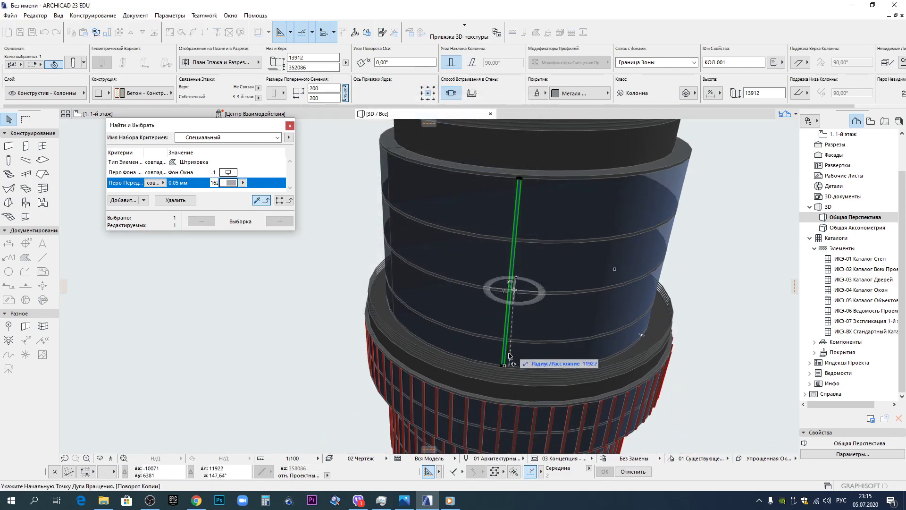
click(504, 365)
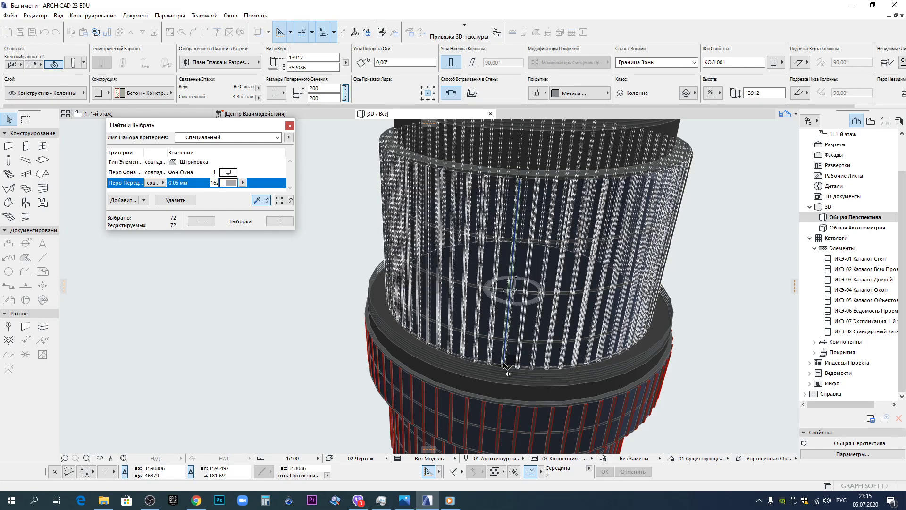
Copy one column from the tall drum up to the bottom edge of the first narrow glazed drum above it.
scroll(504, 364, down, 3)
scroll(501, 365, up, 1)
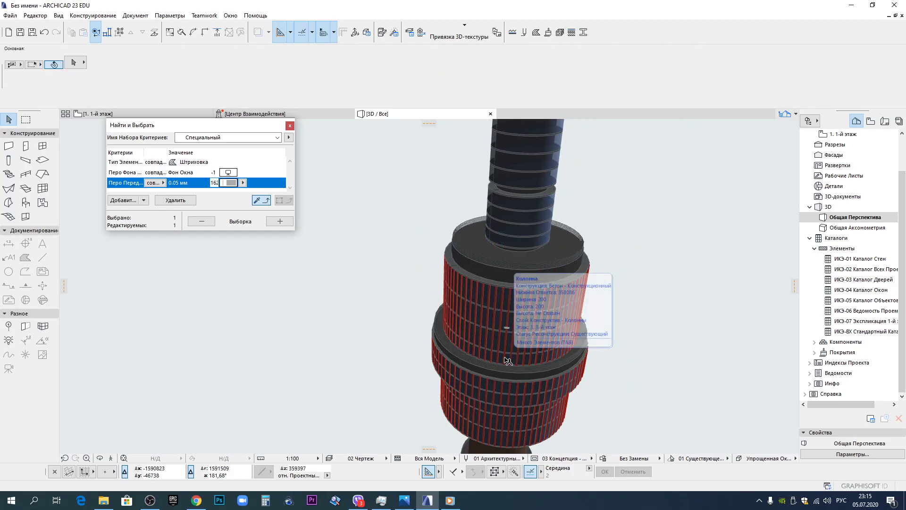
click(505, 366)
key(ctrl+shift+d)
click(504, 364)
scroll(517, 254, up, 3)
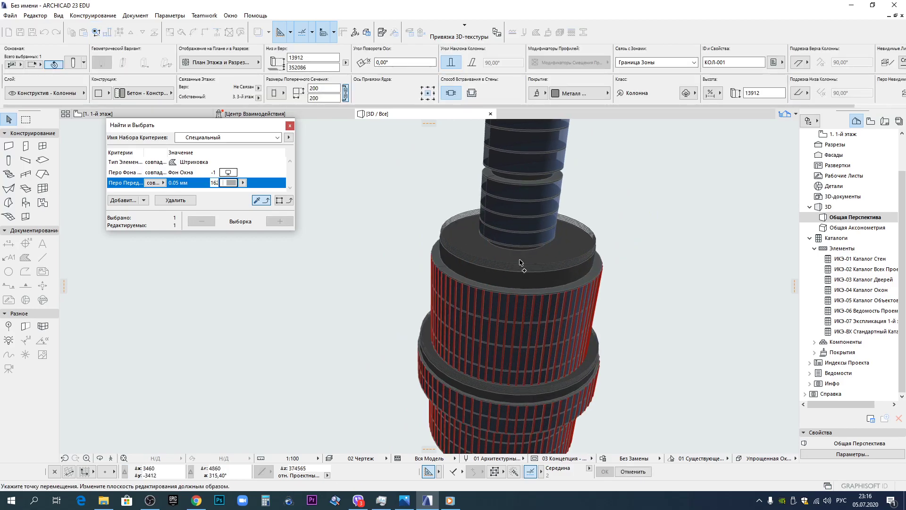
scroll(515, 229, up, 3)
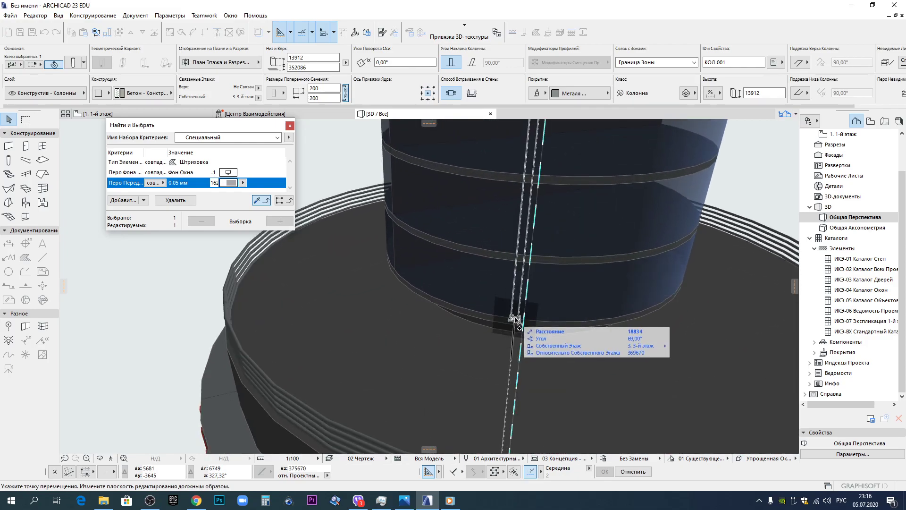
key(Escape)
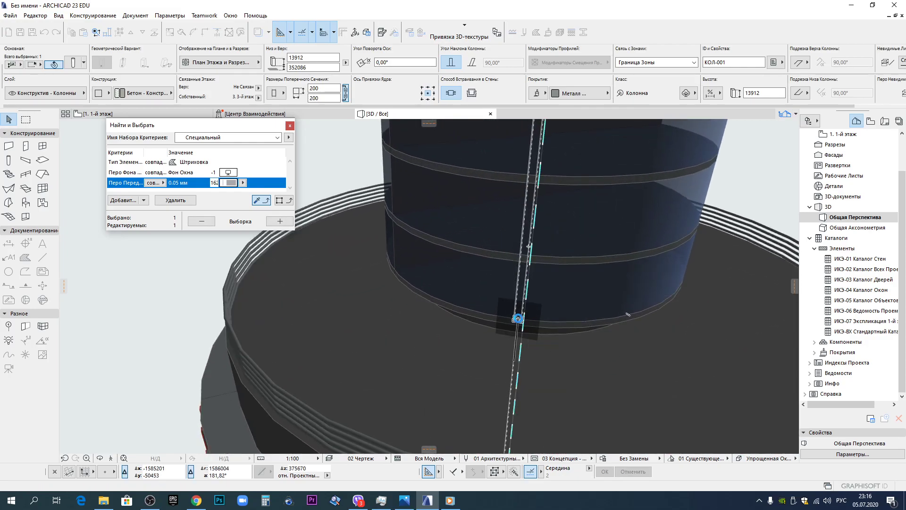
Shorten the copied column to the upper rim of the lower narrow drum, 8054 mm high.
scroll(521, 320, down, 5)
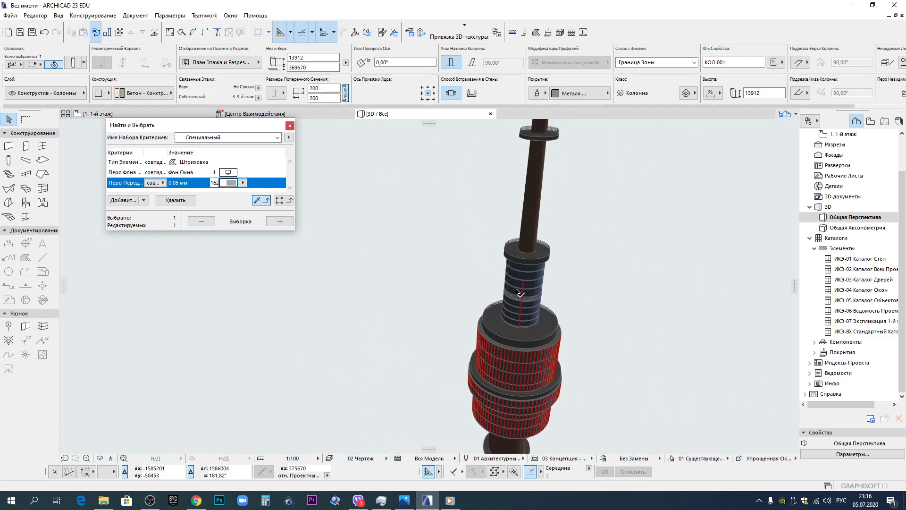
scroll(530, 312, up, 5)
click(579, 221)
shift+middle_drag(572, 264, 562, 134)
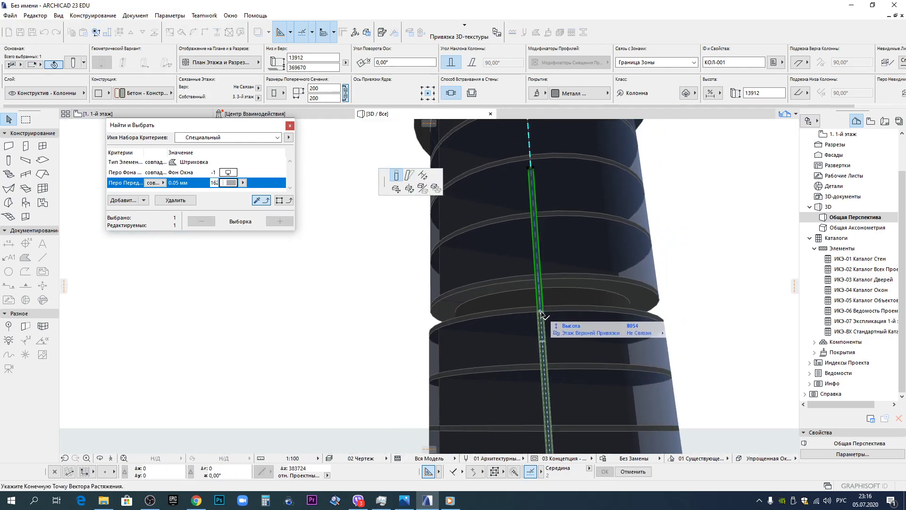
click(541, 312)
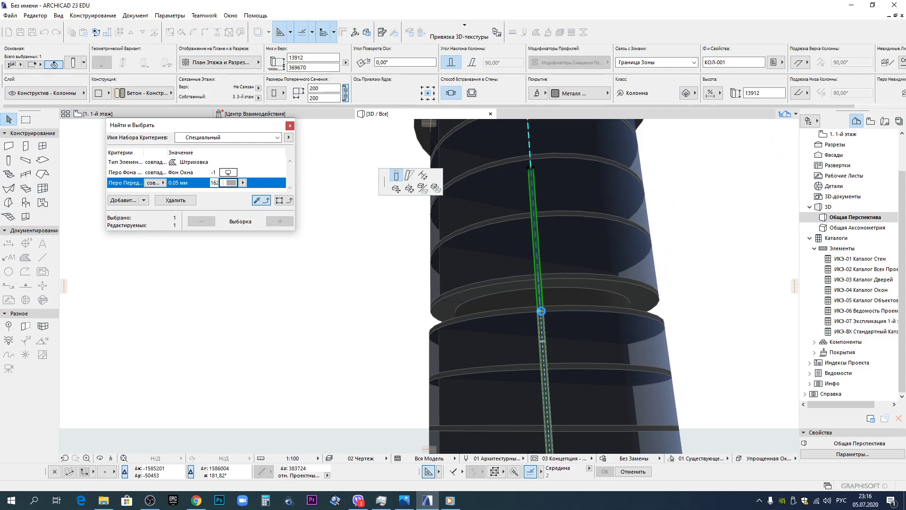
Multiply the 8054 mm column by rotation around the lower narrow drum's centre into a full ring of 72 columns.
scroll(541, 313, down, 4)
scroll(545, 302, up, 3)
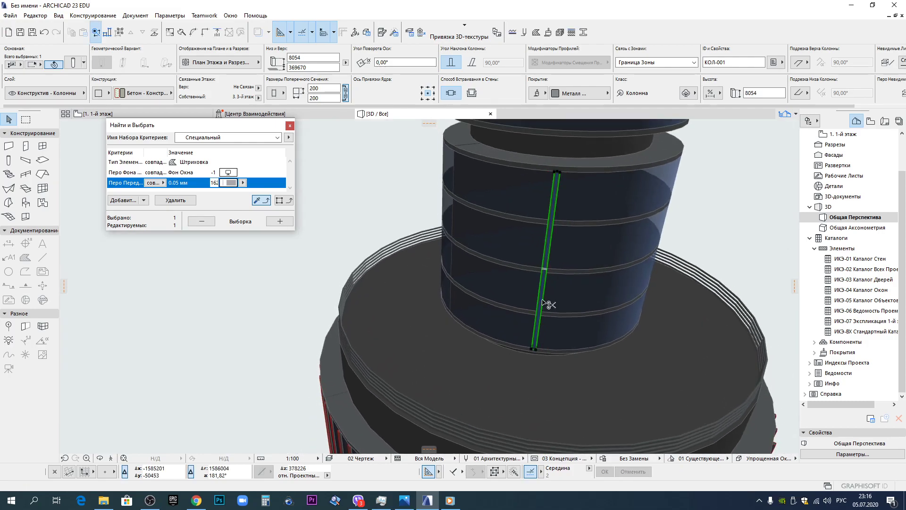
key(ctrl+u)
click(519, 298)
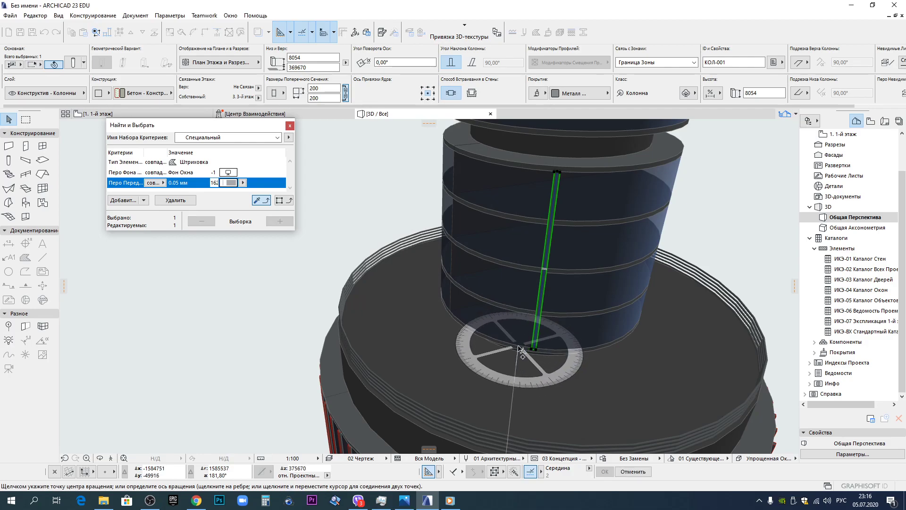
click(537, 293)
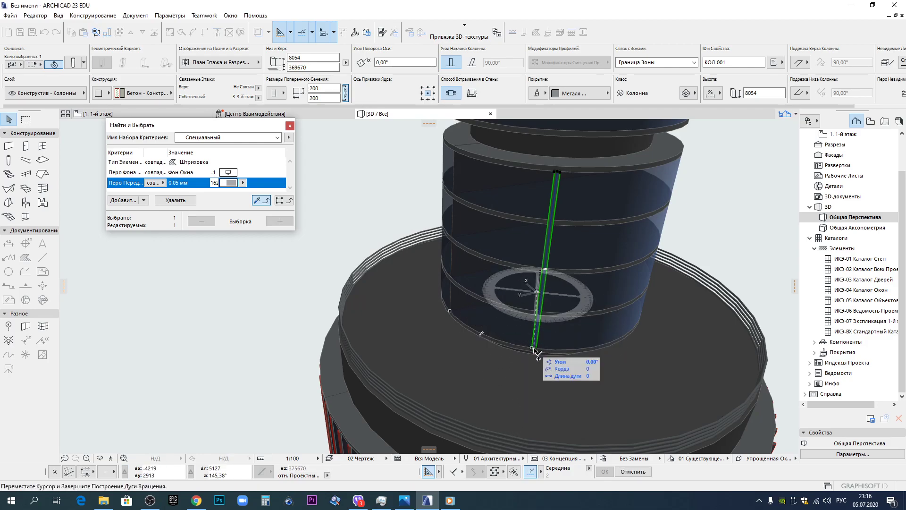
click(534, 349)
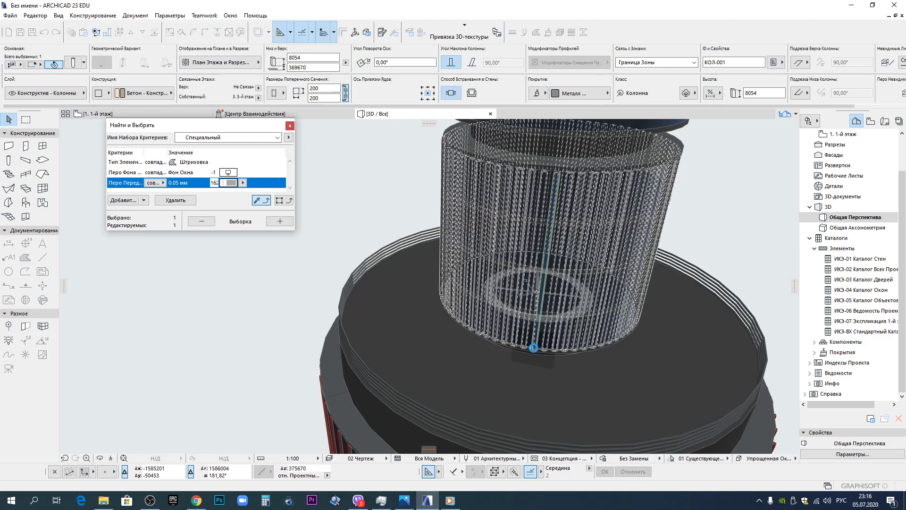
Move the ring of 72 columns vertically from the lower narrow drum up onto the narrow drum above it.
scroll(538, 352, down, 5)
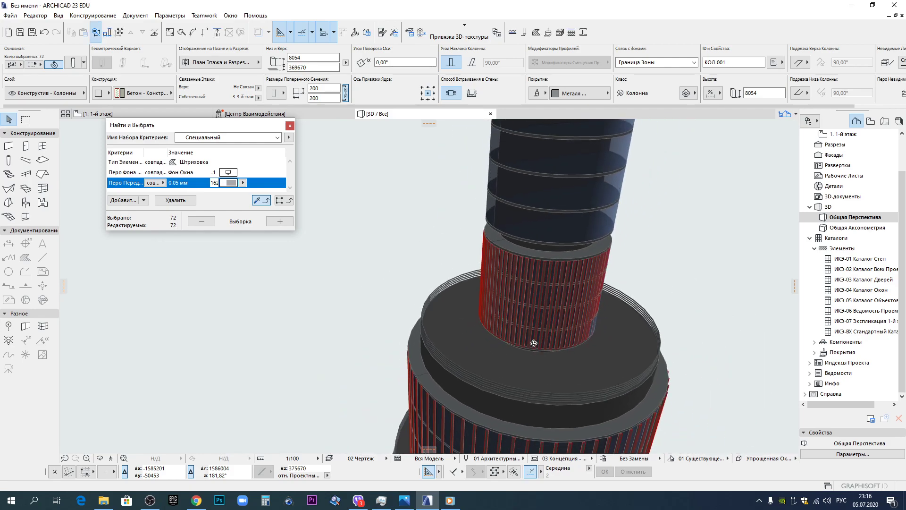
click(542, 346)
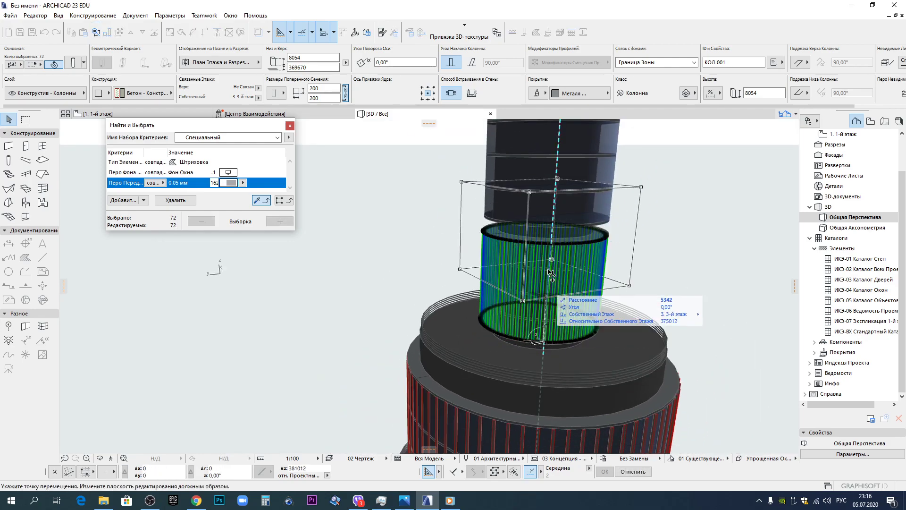
middle_drag(562, 225, 508, 293)
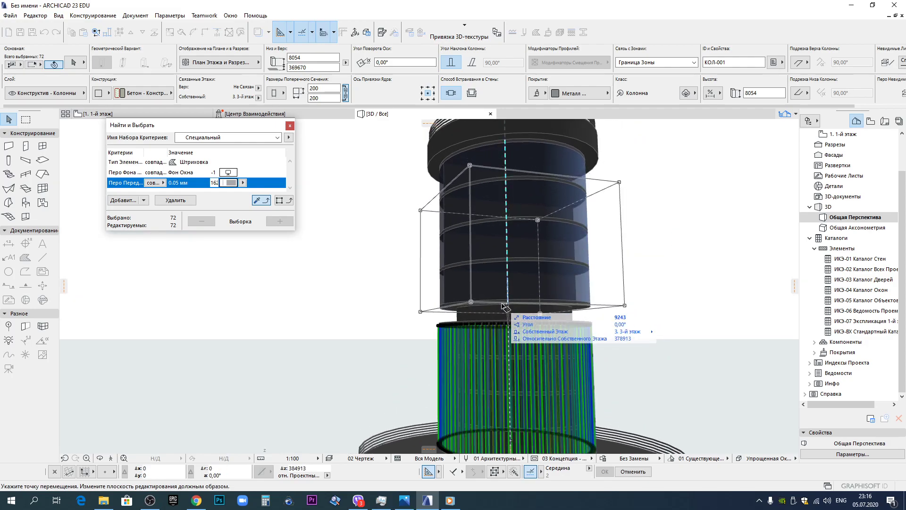
click(508, 297)
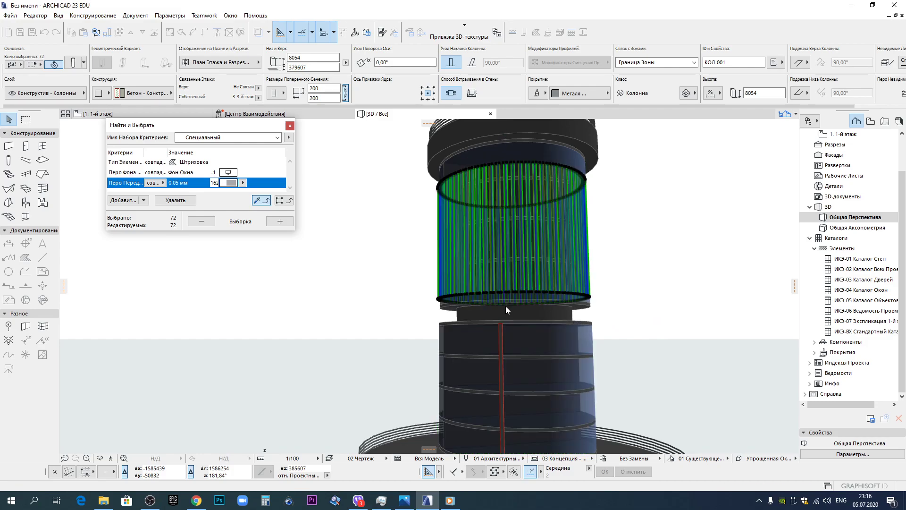
Move the 72 columns down 452 mm so their bases sit on the upper narrow drum's bottom ledge.
scroll(538, 285, up, 5)
shift+middle_drag(539, 285, 549, 278)
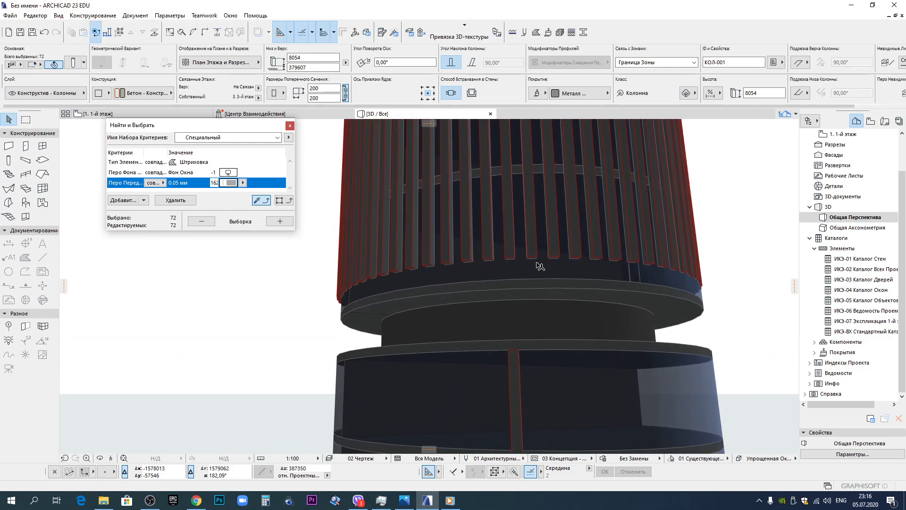
key(ctrl+d)
click(532, 257)
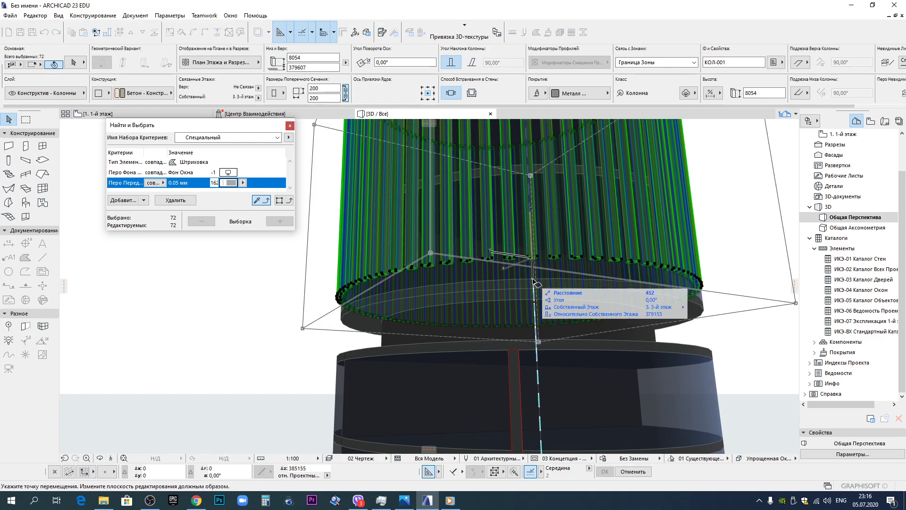
click(534, 282)
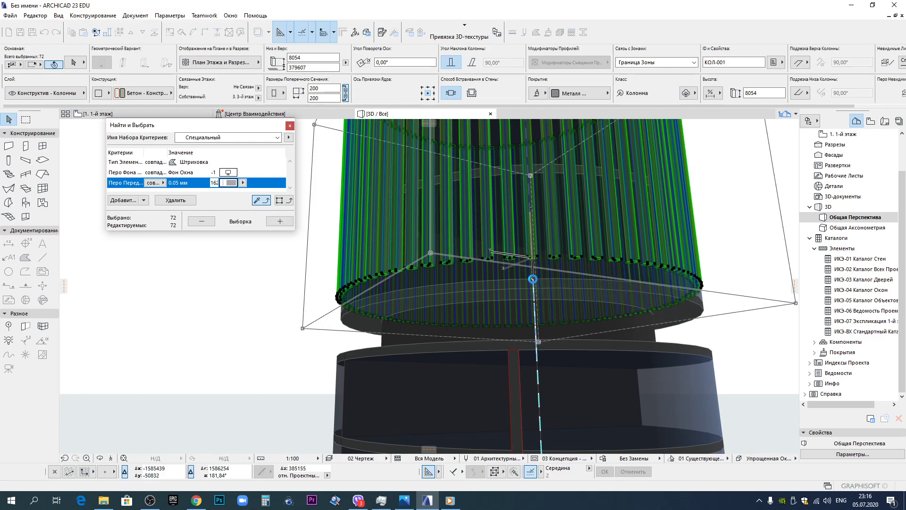
Stretch the tops of the 72 columns to the underside of the disc above, 9851 mm high, and clear the selection.
scroll(534, 282, down, 8)
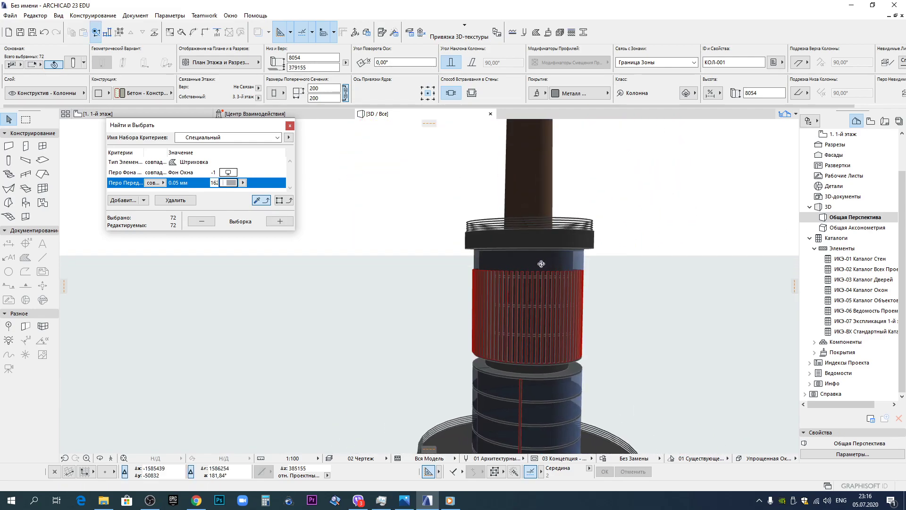
click(530, 274)
scroll(530, 273, up, 6)
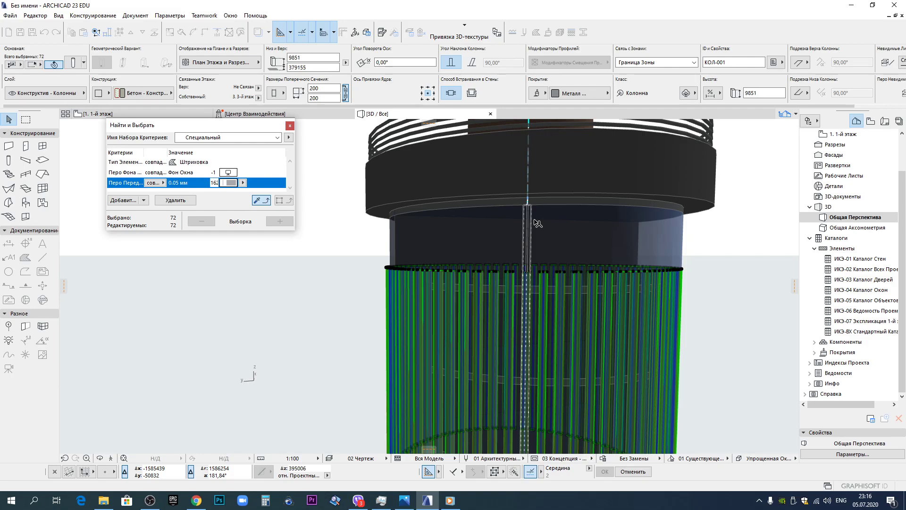
scroll(537, 222, down, 10)
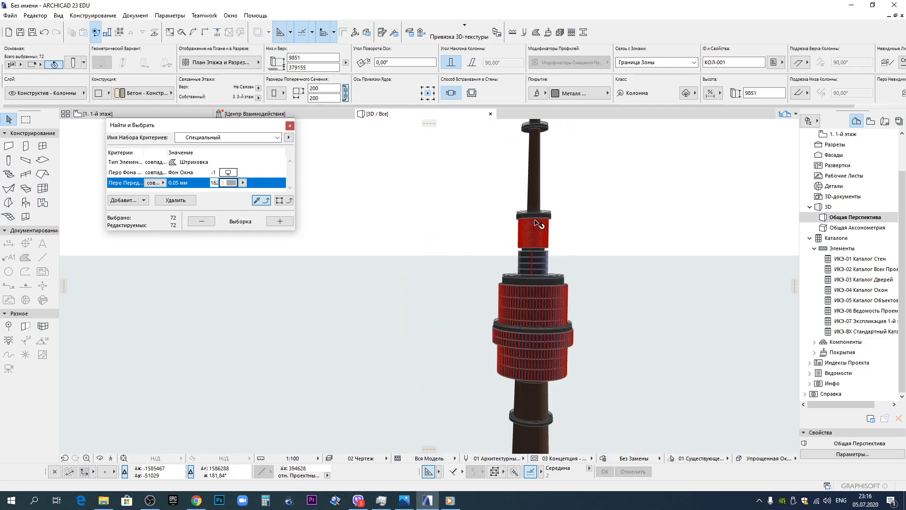
key(Escape)
scroll(536, 222, down, 5)
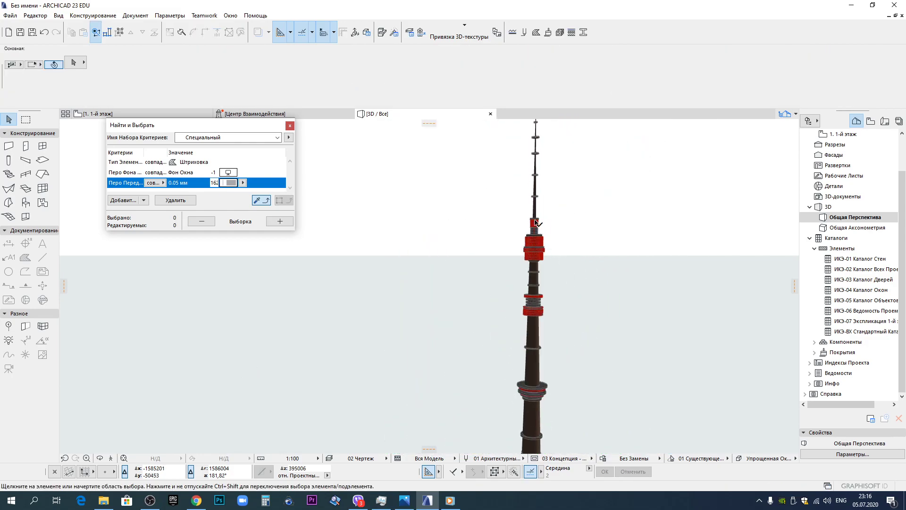
middle_drag(550, 256, 522, 149)
shift+middle_drag(523, 262, 508, 276)
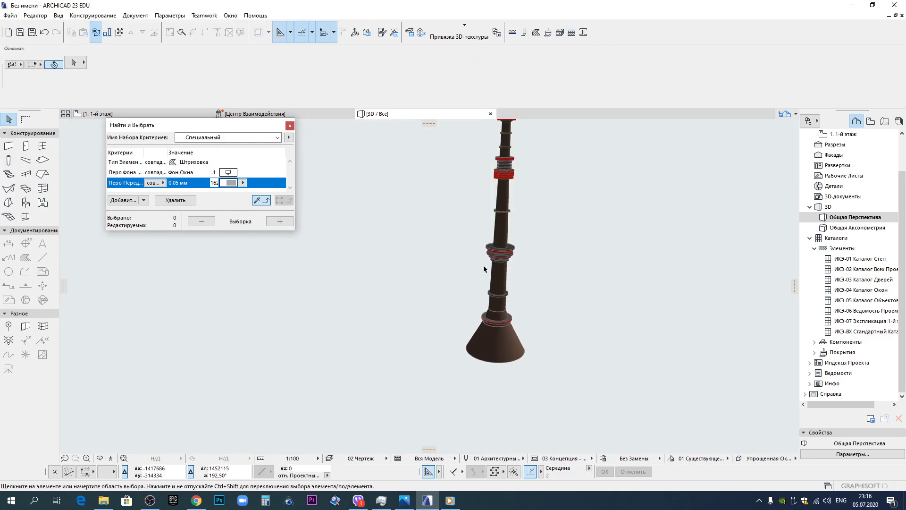
Open the floor plan 1-й этаж and examine the supports and openings of the tower base in the reference photos.
click(129, 115)
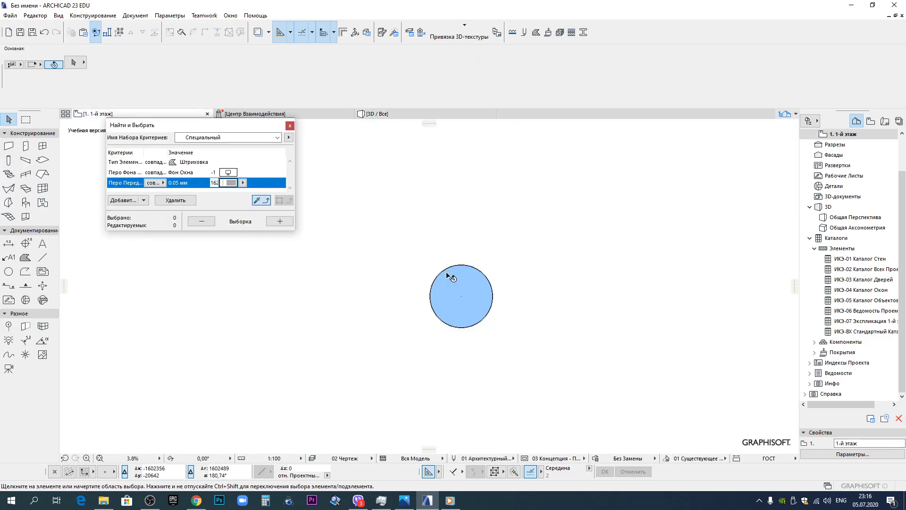
scroll(473, 270, up, 10)
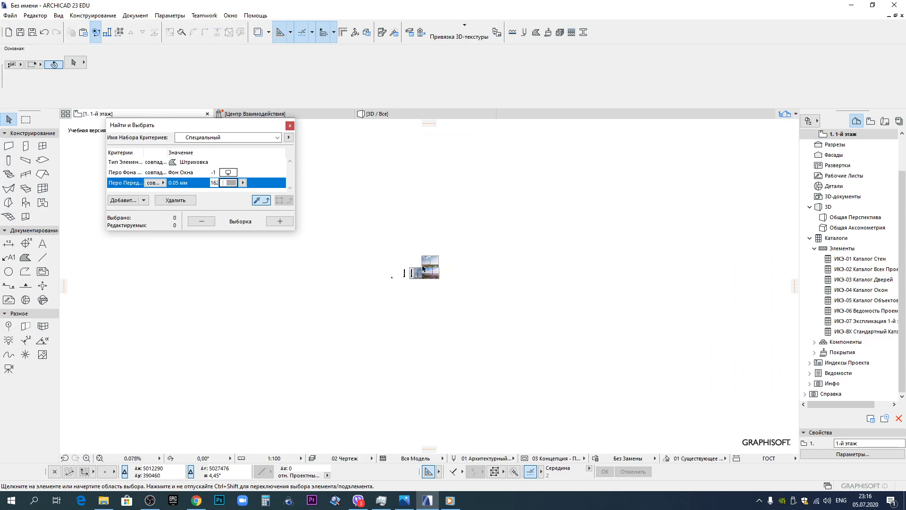
scroll(458, 366, up, 3)
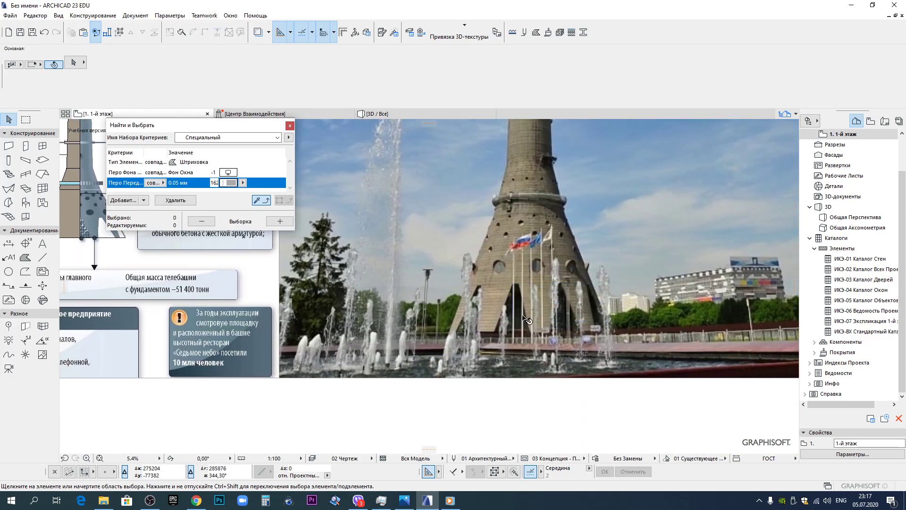
scroll(503, 330, down, 3)
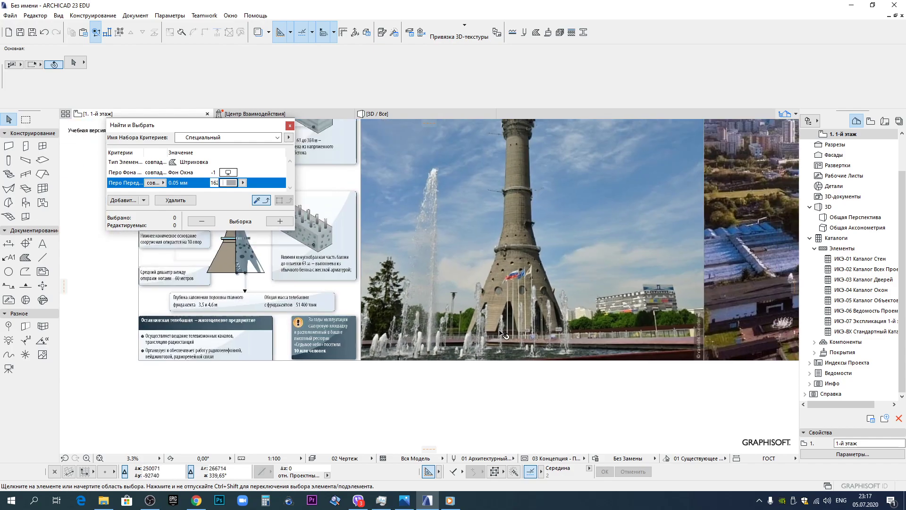
scroll(712, 324, up, 4)
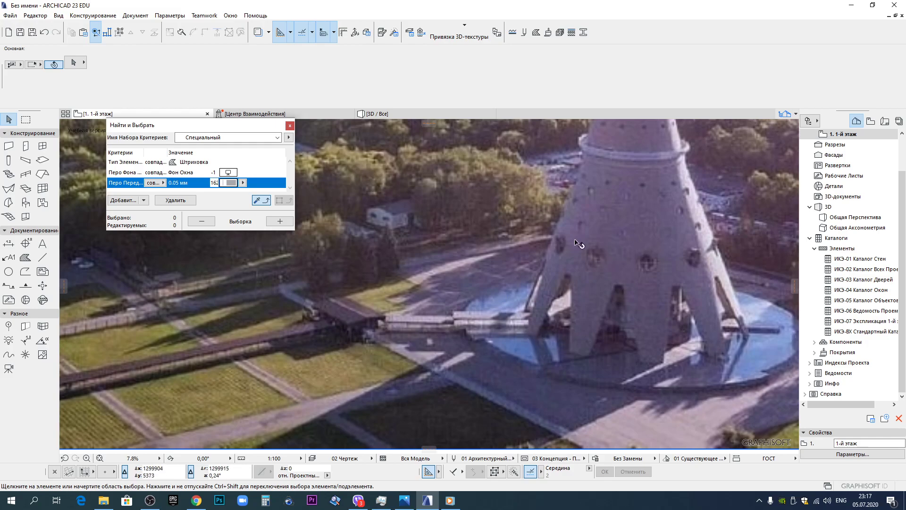
scroll(580, 241, down, 3)
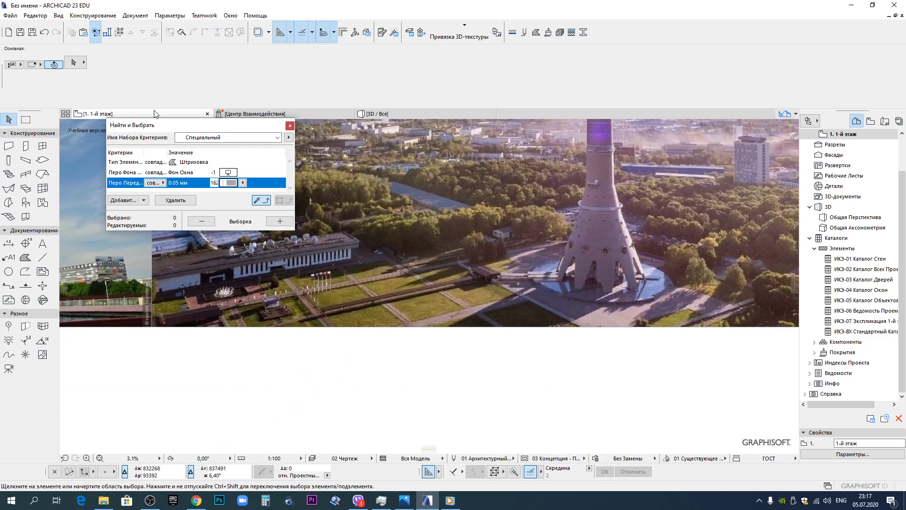
middle_drag(369, 230, 473, 214)
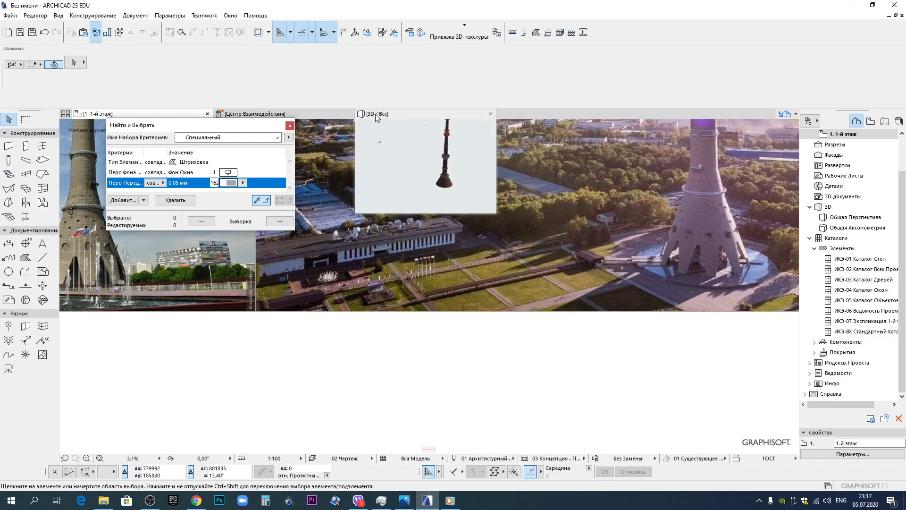
middle_drag(427, 241, 663, 239)
middle_drag(202, 281, 697, 291)
scroll(618, 321, down, 4)
scroll(335, 309, up, 4)
scroll(469, 313, up, 3)
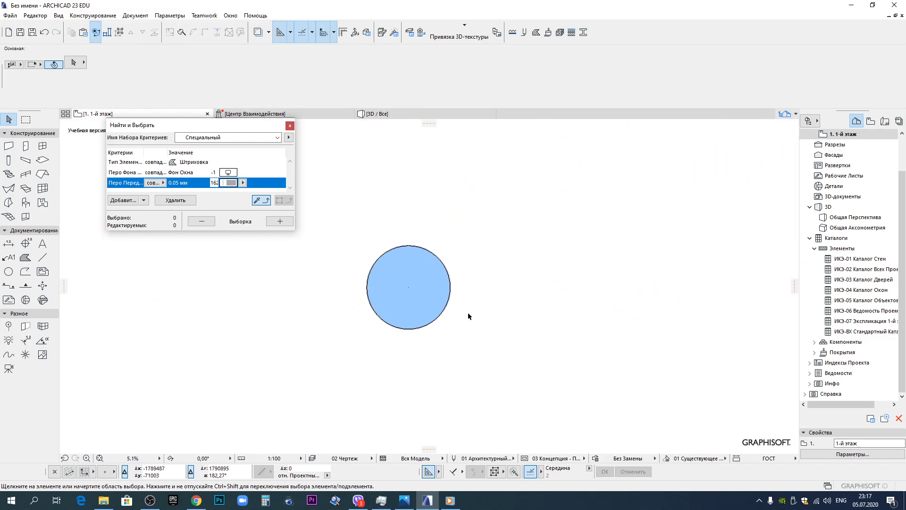
Compare the leg arrangement of the tower base on the infographic elevation and in the aerial photo.
click(423, 307)
click(43, 257)
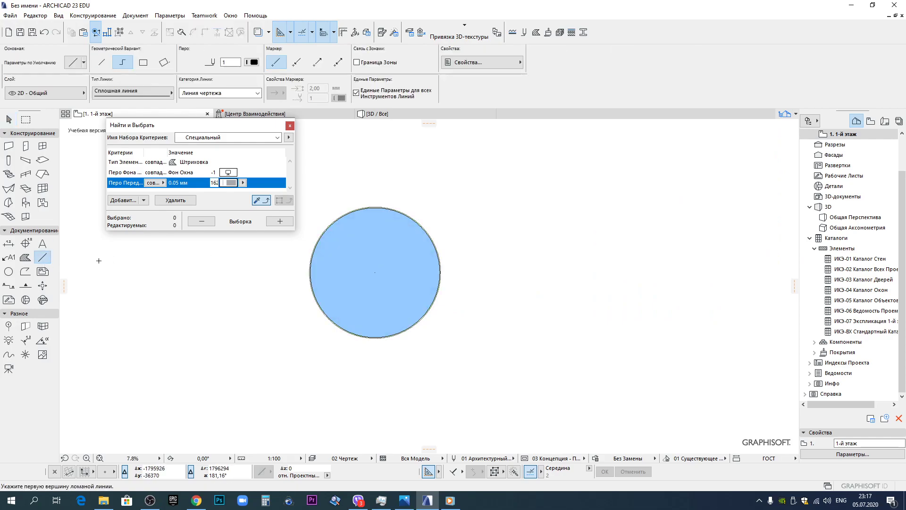
scroll(538, 253, down, 5)
scroll(529, 206, up, 3)
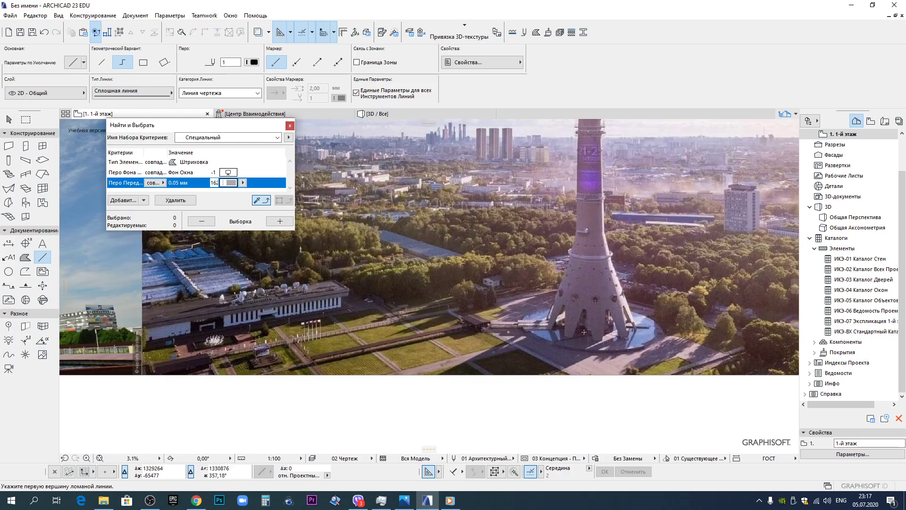
scroll(585, 283, down, 3)
middle_drag(564, 250, 561, 380)
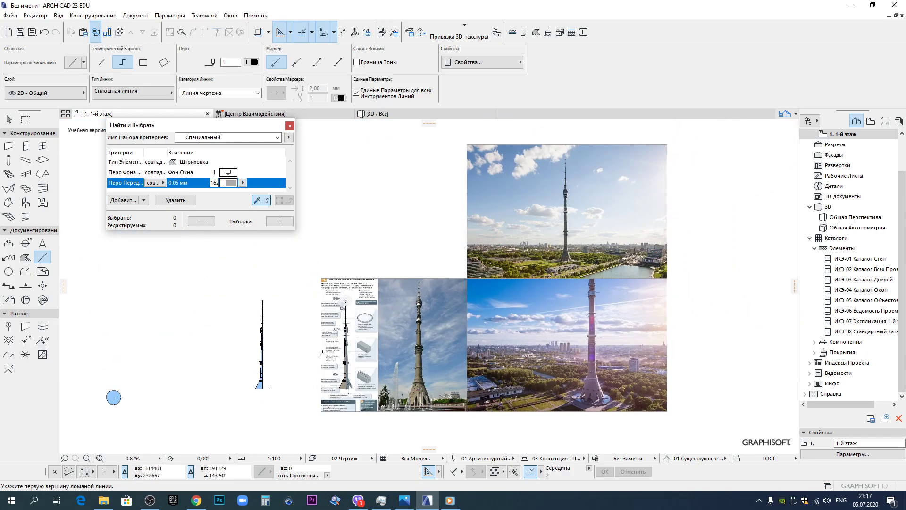
scroll(319, 355, up, 3)
middle_drag(503, 371, 340, 185)
scroll(333, 302, up, 1)
middle_drag(408, 265, 432, 303)
scroll(258, 294, up, 3)
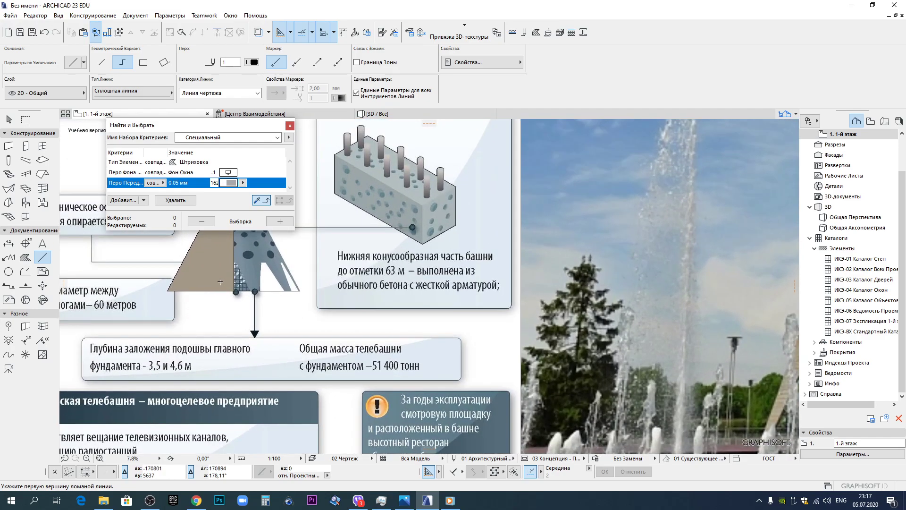
scroll(220, 281, down, 5)
scroll(442, 320, up, 4)
scroll(523, 316, down, 6)
middle_drag(523, 315, 406, 339)
middle_drag(604, 301, 364, 302)
scroll(508, 324, up, 4)
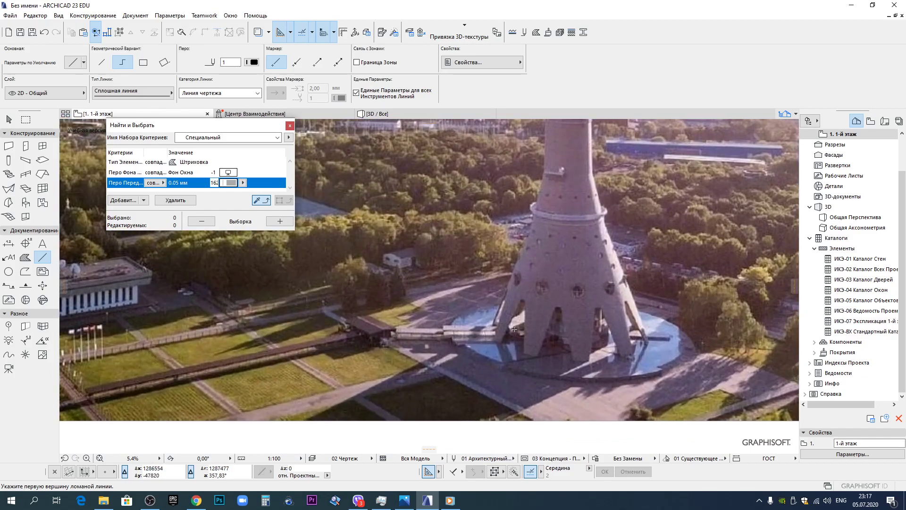
scroll(634, 349, down, 9)
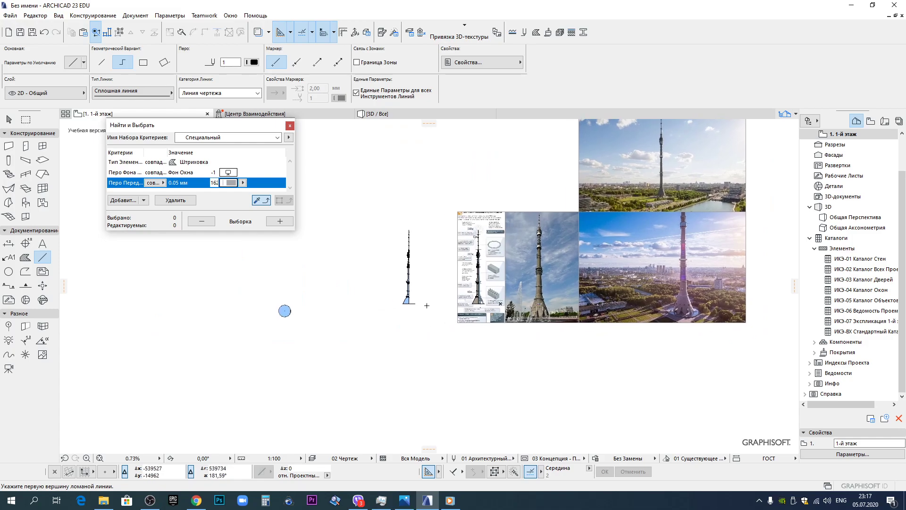
scroll(668, 293, up, 8)
scroll(669, 293, down, 5)
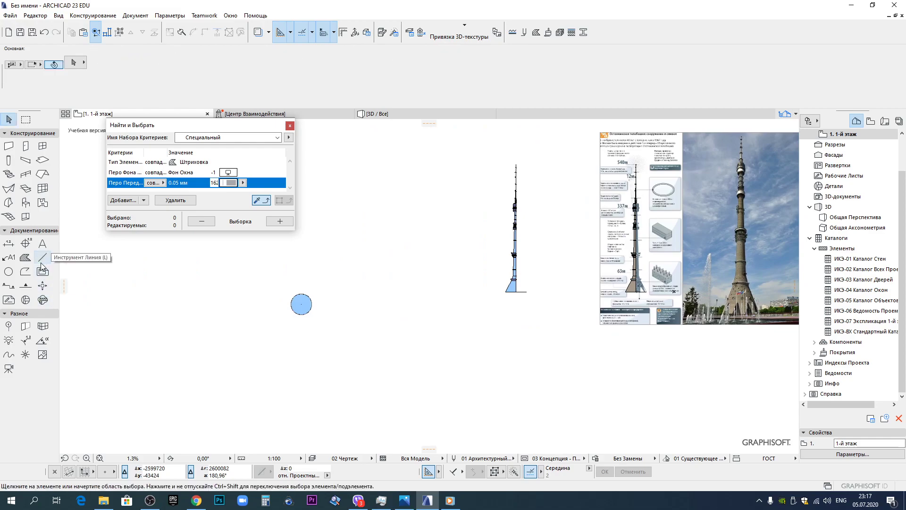
Draw a vertical line from the centre of the tower's plan circle upward to just beyond its edge.
scroll(274, 302, up, 8)
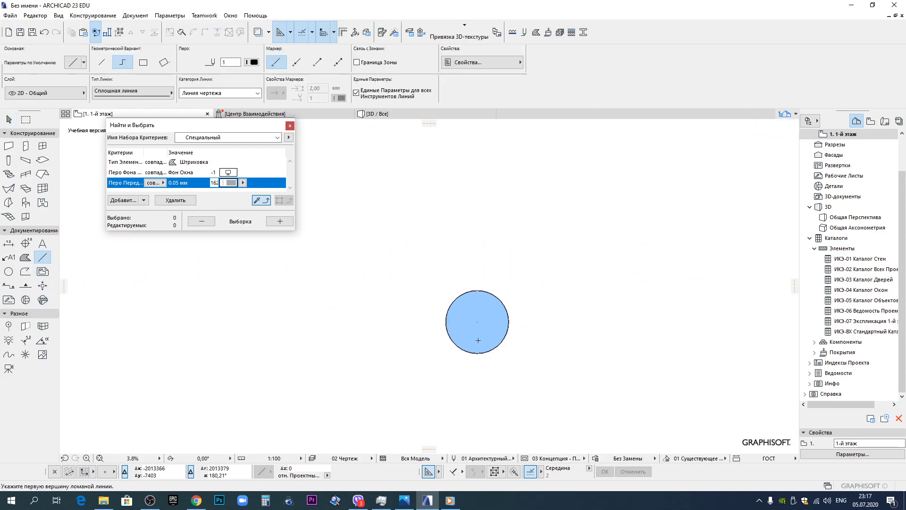
click(465, 314)
double_click(465, 222)
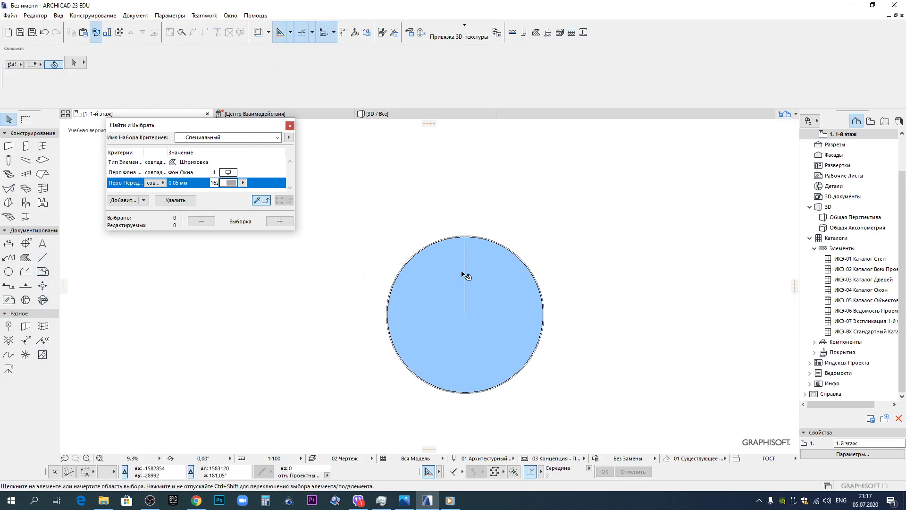
Multiply the line by rotation around the circle's centre into a full ring of 12 evenly spaced radial lines.
click(466, 288)
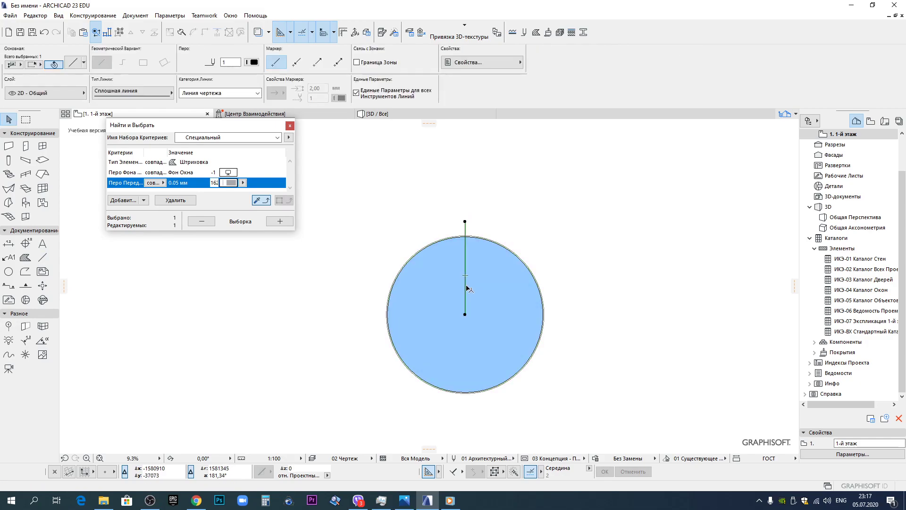
key(ctrl)
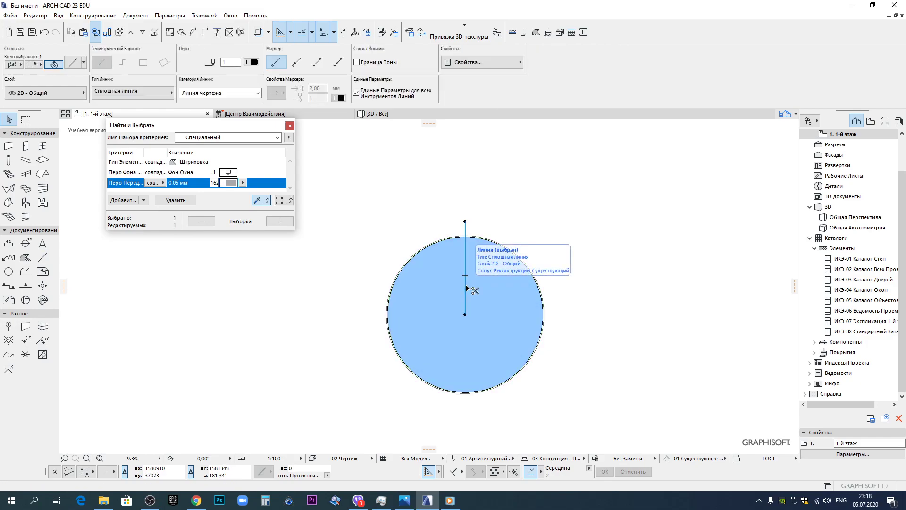
key(ctrl+u)
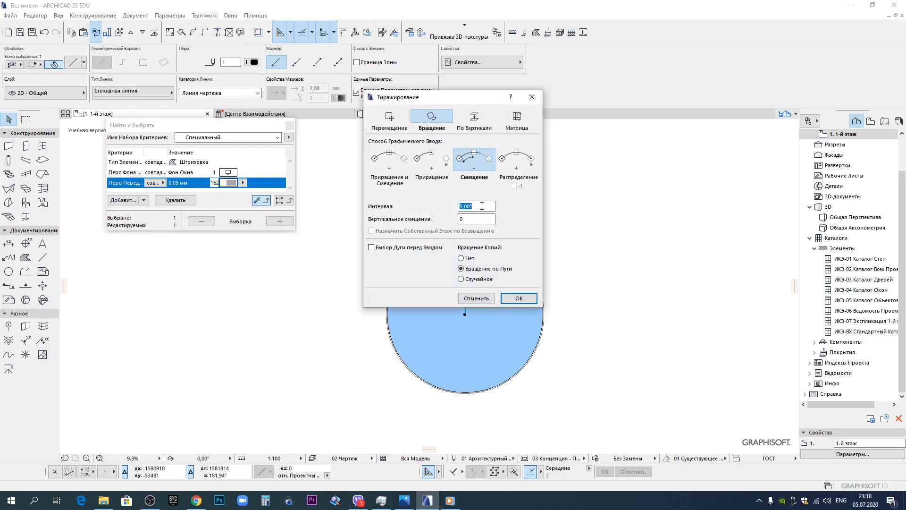
click(527, 302)
click(465, 314)
click(465, 271)
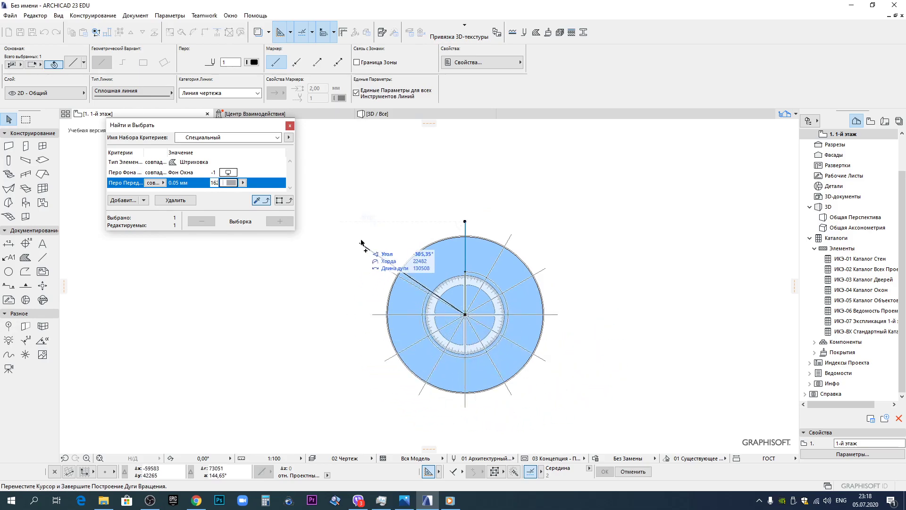
click(427, 211)
key(Escape)
Measure the height of the opening between the legs on the infographic's tower base.
scroll(452, 258, down, 5)
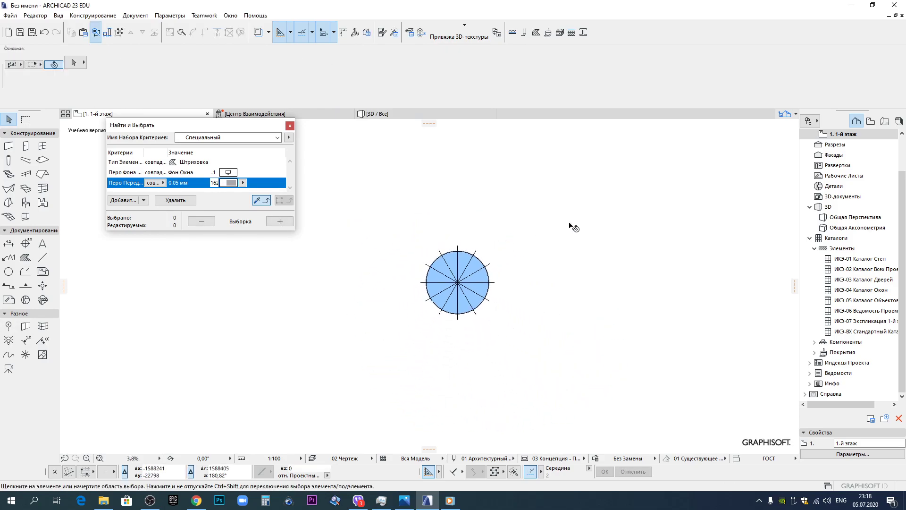
middle_drag(622, 222, 488, 242)
scroll(318, 283, up, 2)
scroll(318, 283, up, 2)
scroll(360, 269, down, 11)
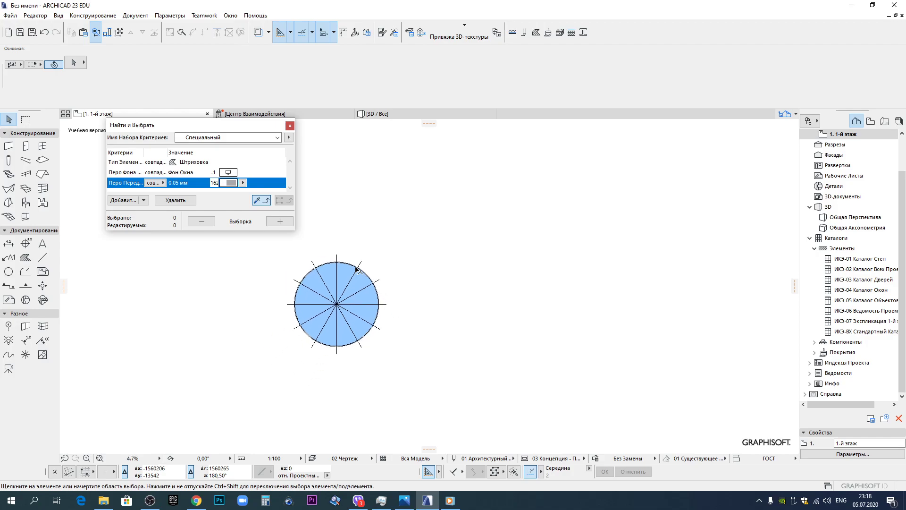
middle_drag(574, 253, 386, 265)
middle_drag(434, 289, 303, 236)
scroll(417, 279, up, 5)
scroll(297, 300, up, 5)
scroll(296, 301, down, 2)
scroll(296, 298, down, 4)
middle_drag(512, 217, 380, 245)
scroll(370, 245, up, 1)
middle_drag(615, 269, 447, 309)
scroll(453, 309, up, 5)
scroll(458, 304, up, 5)
click(447, 304)
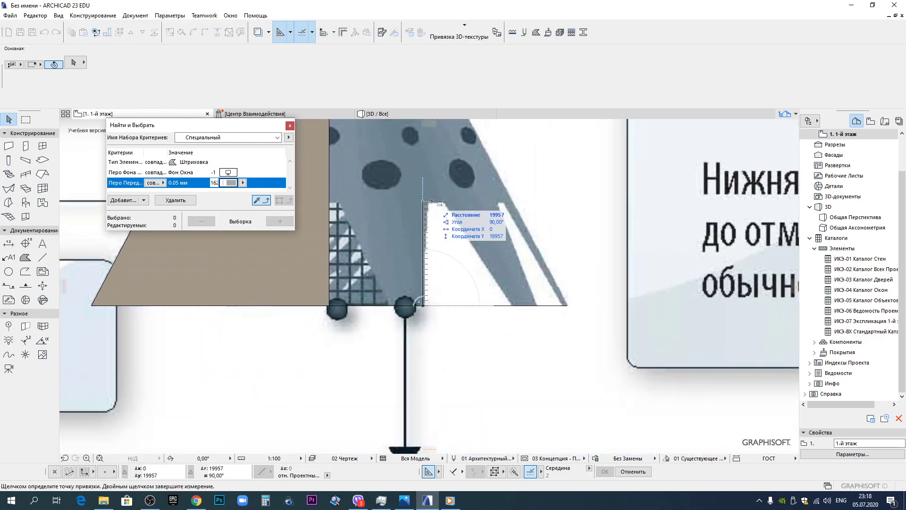
key(Escape)
Copy the Ostankino-tower infographic horizontally into the empty area between the plan circle and the tower elevation.
scroll(420, 342, down, 4)
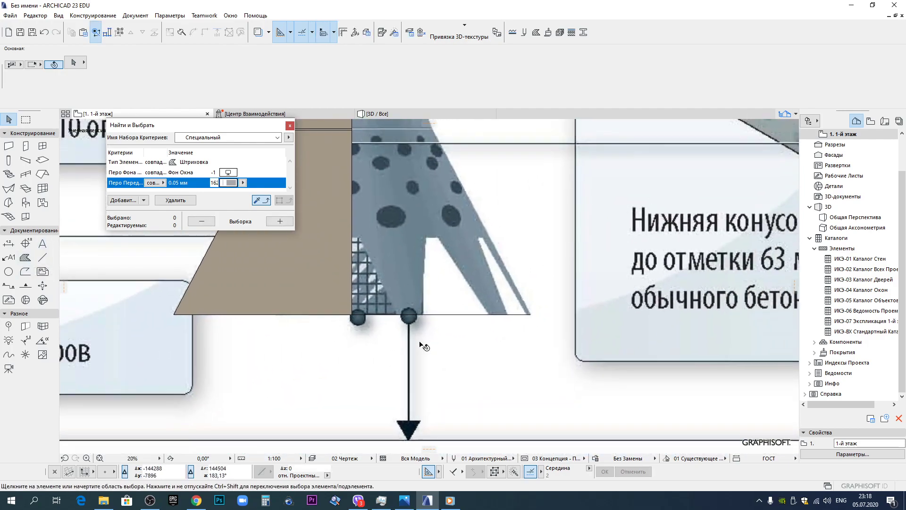
scroll(425, 338, down, 4)
scroll(409, 328, up, 4)
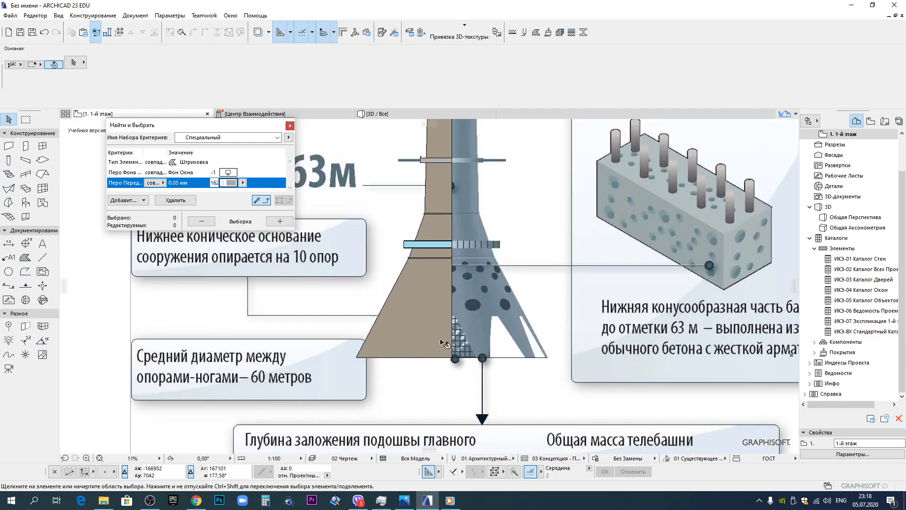
click(444, 340)
click(477, 336)
scroll(481, 342, down, 4)
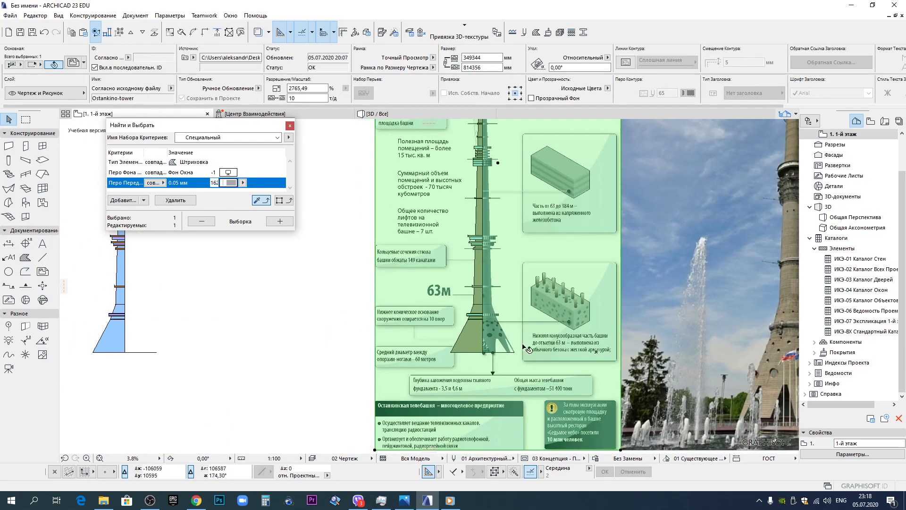
key(ctrl+shift+d)
click(514, 352)
scroll(443, 347, down, 1)
middle_drag(421, 340, 697, 296)
scroll(551, 304, down, 5)
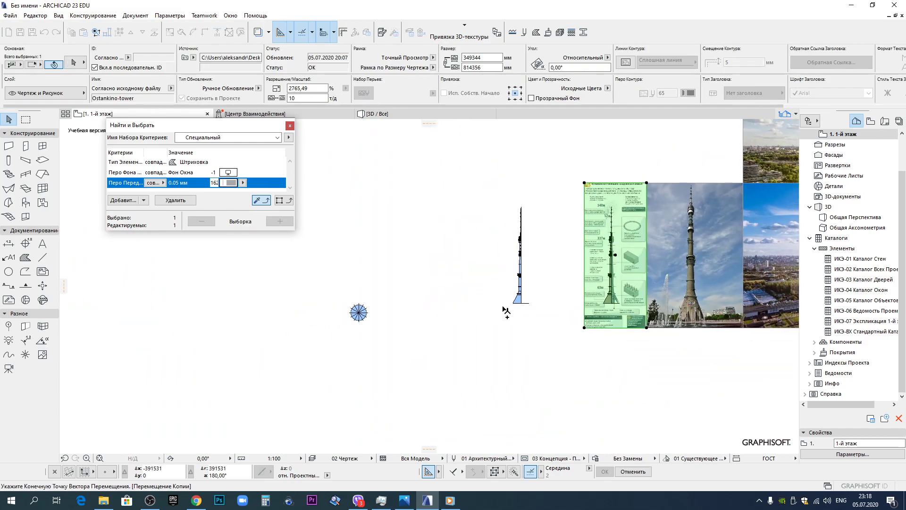
click(464, 317)
key(Escape)
Draw a rectangular fill over the central lattice opening on the infographic copy and make its background transparent.
scroll(444, 307, up, 2)
scroll(433, 312, up, 10)
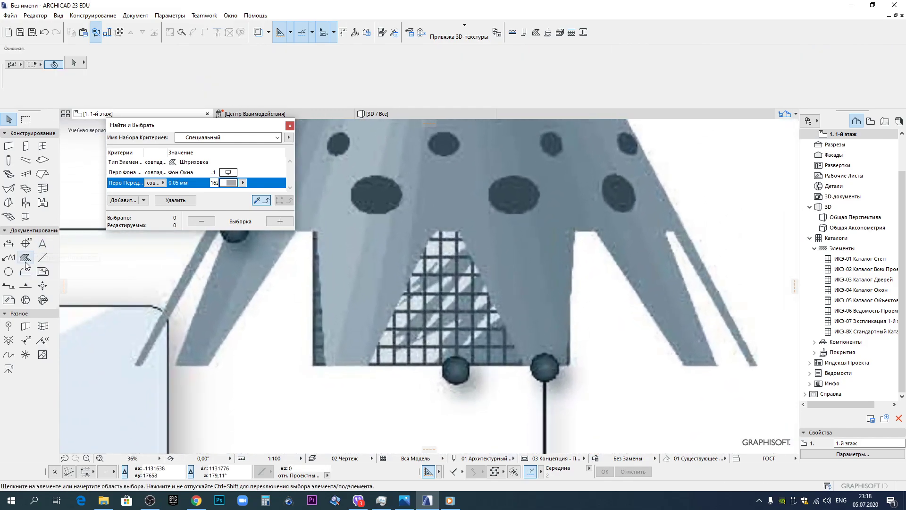
click(25, 260)
scroll(378, 368, up, 4)
click(382, 362)
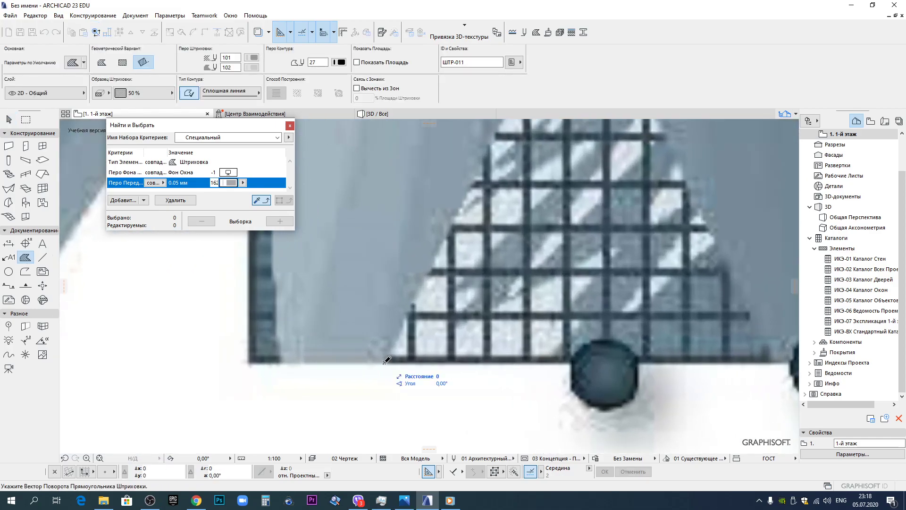
scroll(441, 349, down, 2)
click(639, 355)
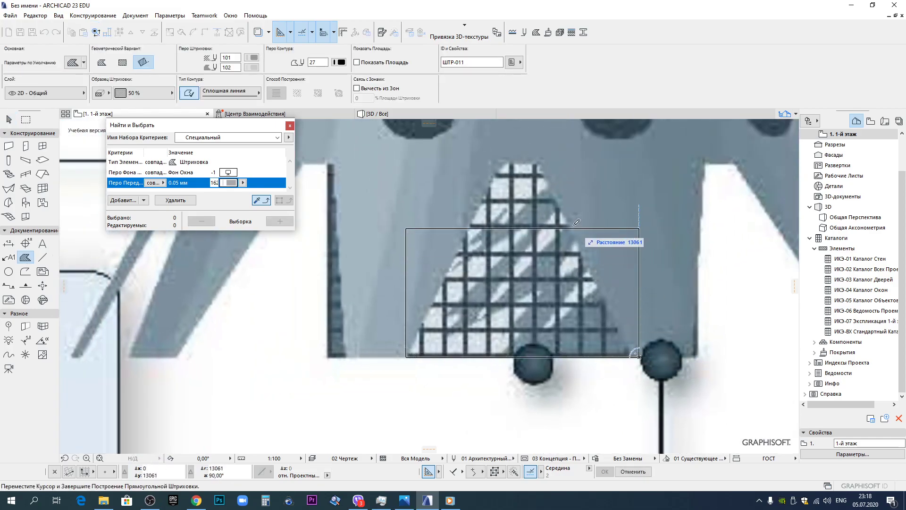
click(523, 162)
shift+click(513, 182)
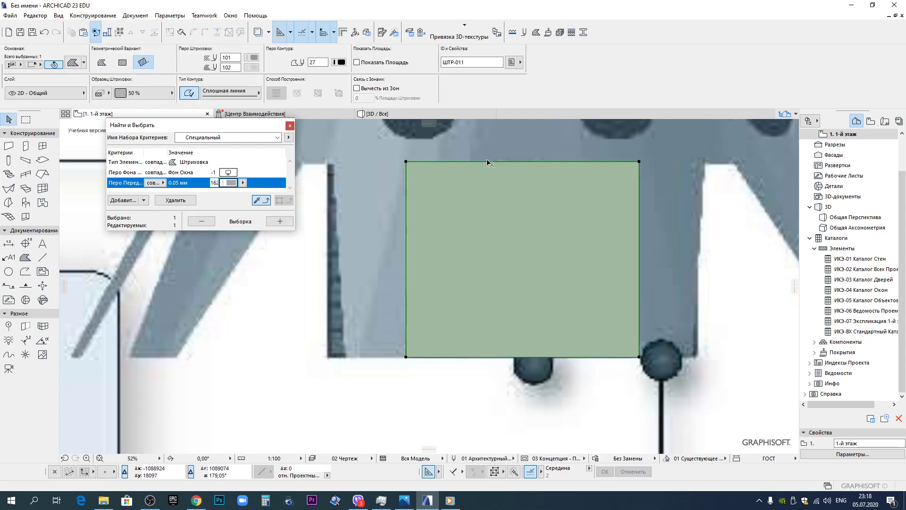
click(249, 70)
click(392, 168)
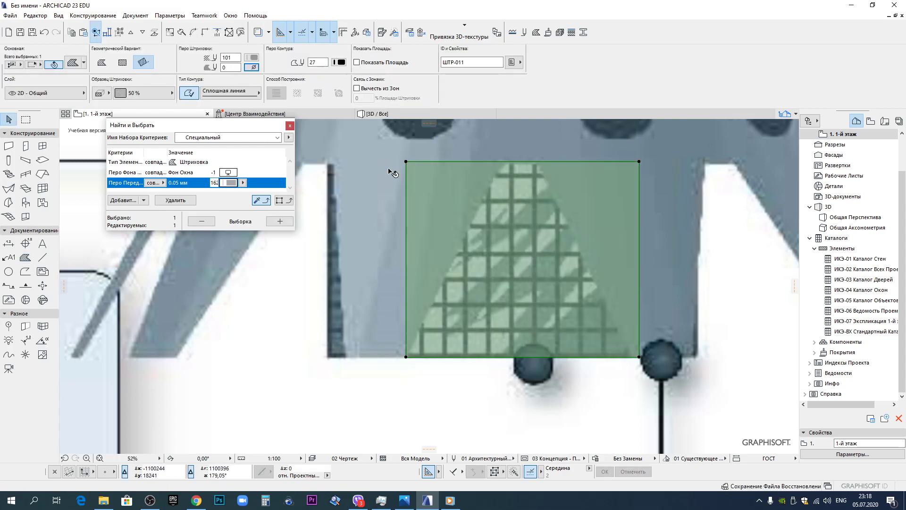
Move the fill's two upper corners inward so it matches the trapezoid of the central lattice opening.
click(406, 161)
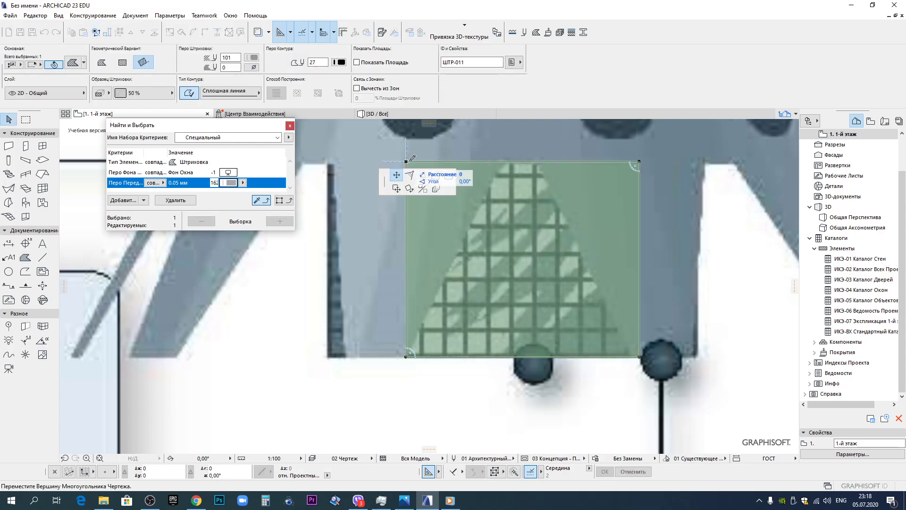
click(500, 161)
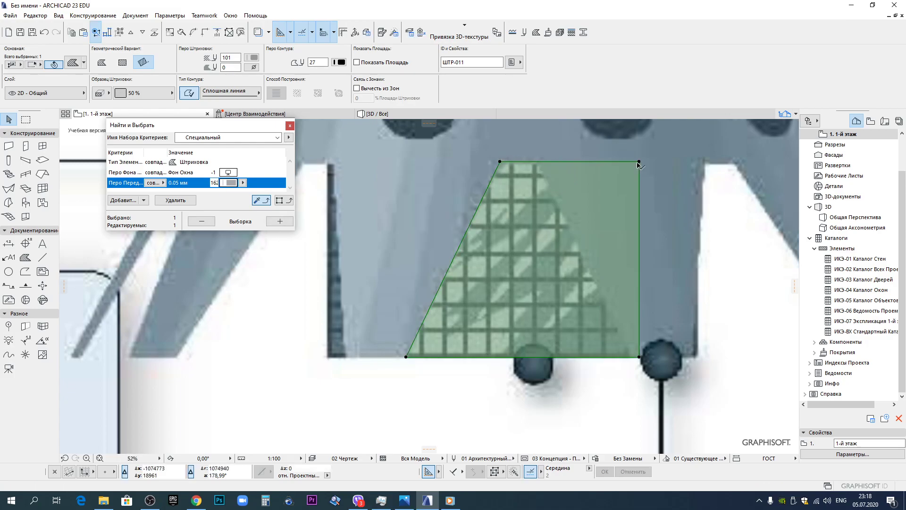
click(639, 162)
click(539, 161)
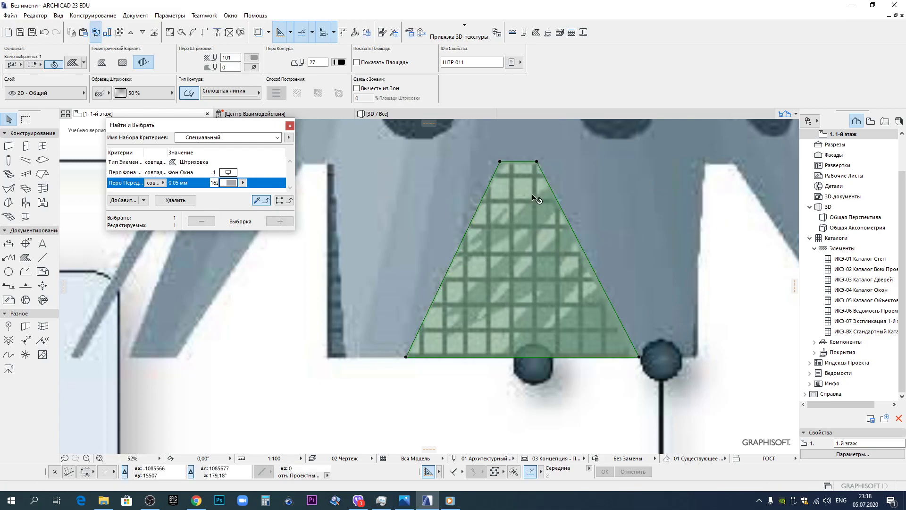
Create a new complex profile named "Для телебашни".
scroll(436, 257, down, 4)
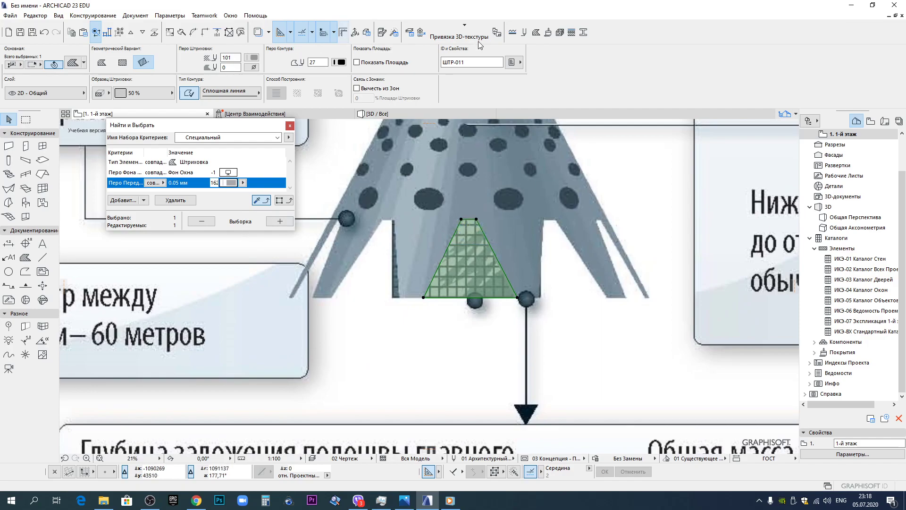
click(584, 35)
click(761, 100)
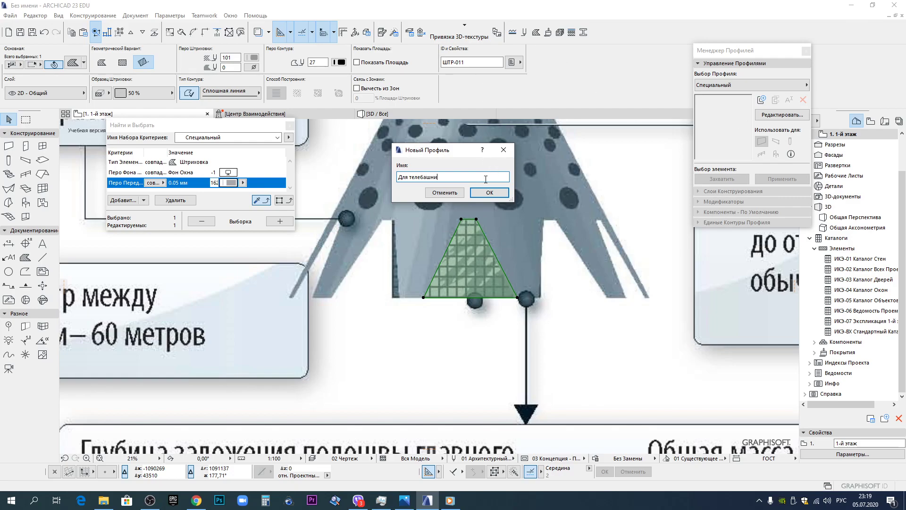
click(477, 191)
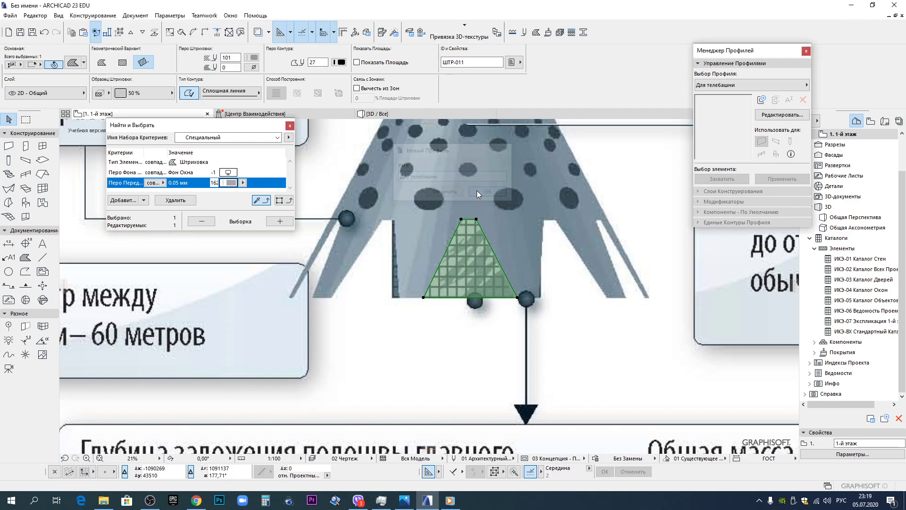
Paste the trapezoid fill into the profile and move it so the midpoint of its base lies on the origin.
scroll(471, 304, down, 3)
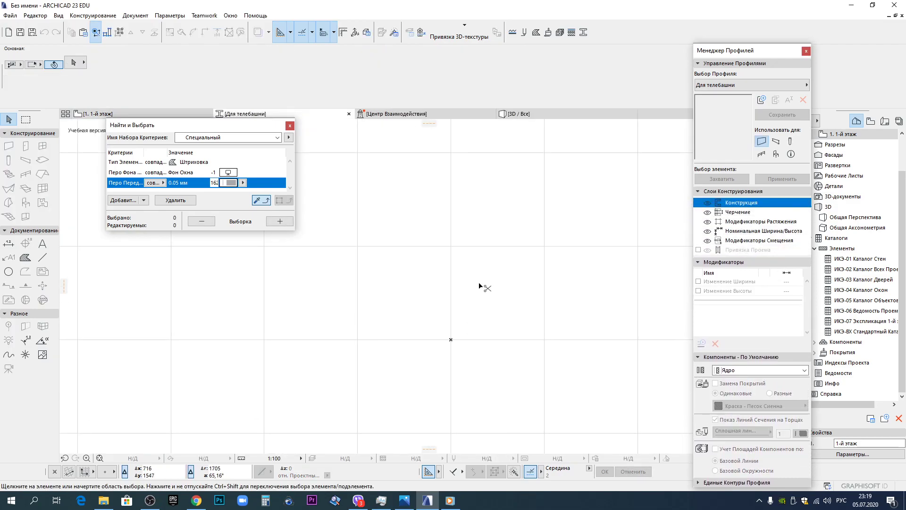
key(ctrl+v)
click(507, 231)
click(539, 396)
click(464, 358)
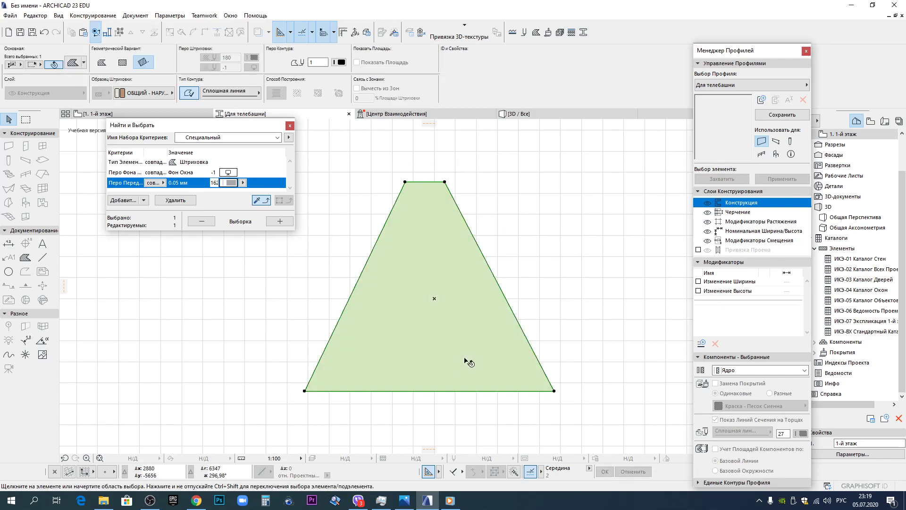
key(ctrl+d)
click(429, 390)
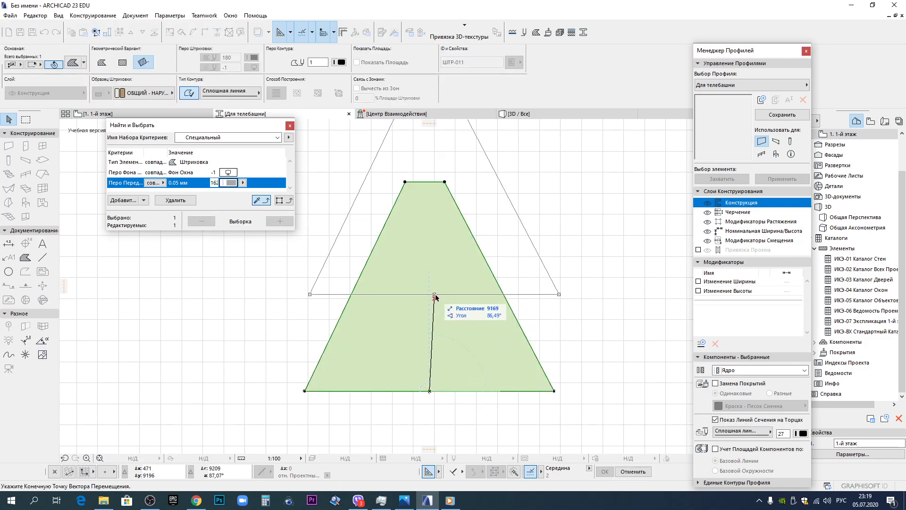
click(434, 298)
scroll(494, 252, down, 4)
middle_drag(500, 223, 479, 275)
click(494, 285)
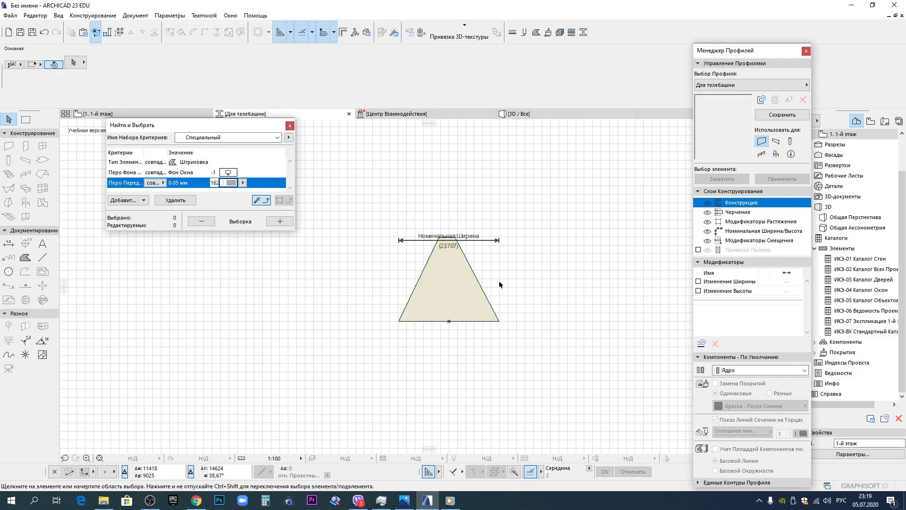
Draw a vertical construction line from the origin upward beyond the trapezoid's top edge.
click(42, 257)
key(Escape)
click(42, 259)
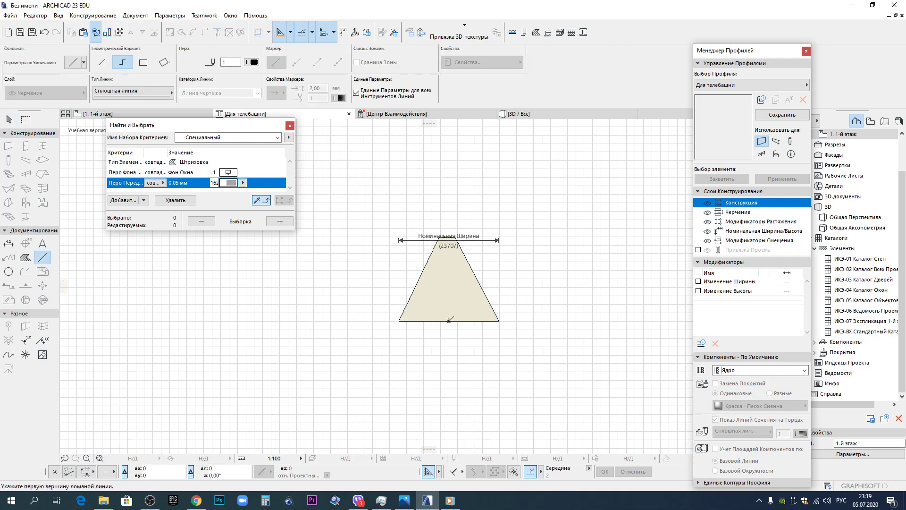
scroll(454, 230, up, 5)
scroll(418, 282, down, 4)
key(Escape)
click(418, 282)
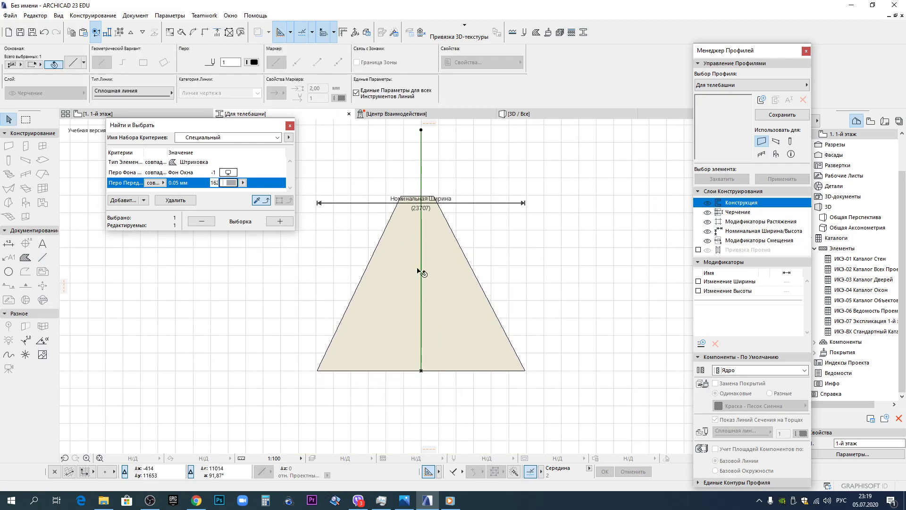
Copy the vertical line 1800 mm to the left and mirror that copy across the central line.
key(ctrl+shift+d)
click(421, 218)
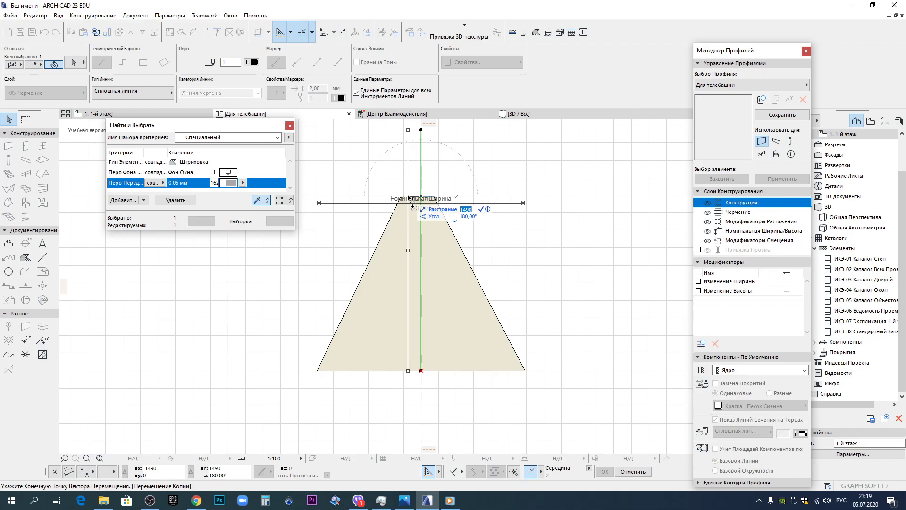
click(405, 197)
scroll(405, 197, up, 4)
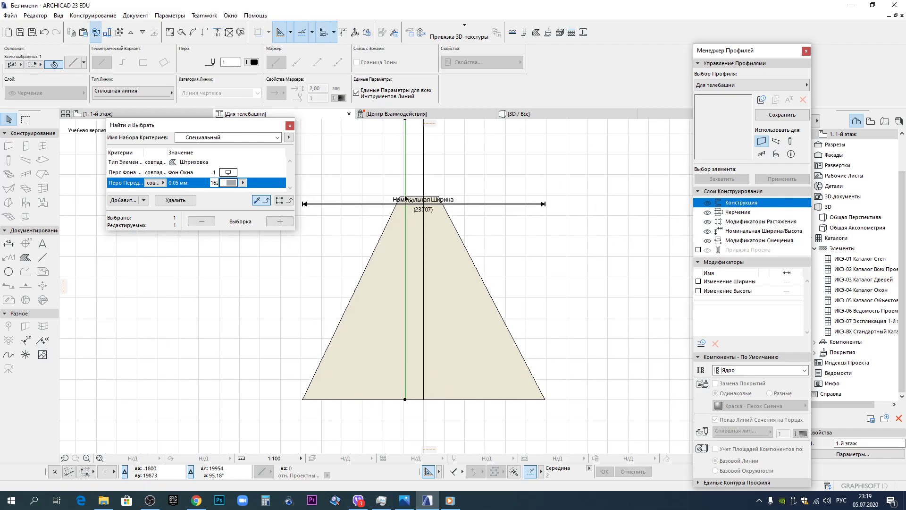
key(ctrl+shift+m)
click(438, 242)
click(438, 195)
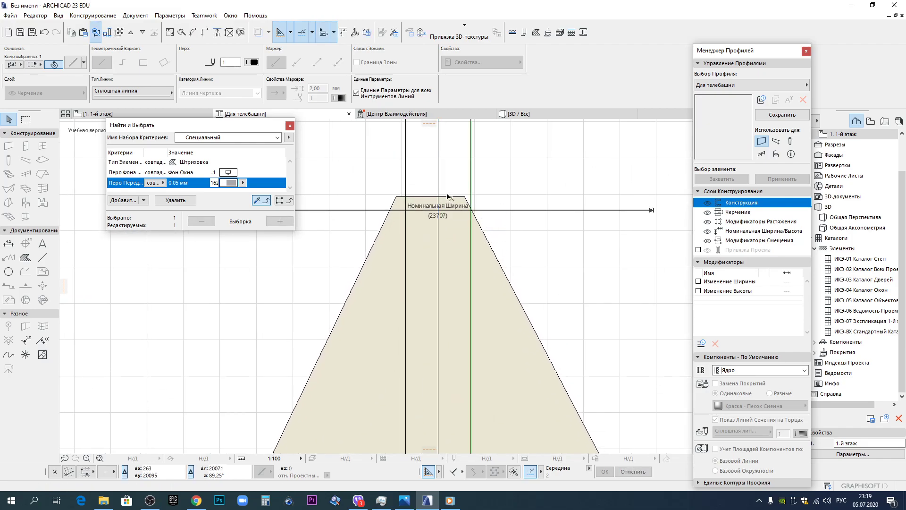
Move the trapezoid's two upper corners onto the outer construction lines to make its top symmetric about the centre.
click(463, 197)
click(464, 196)
click(470, 196)
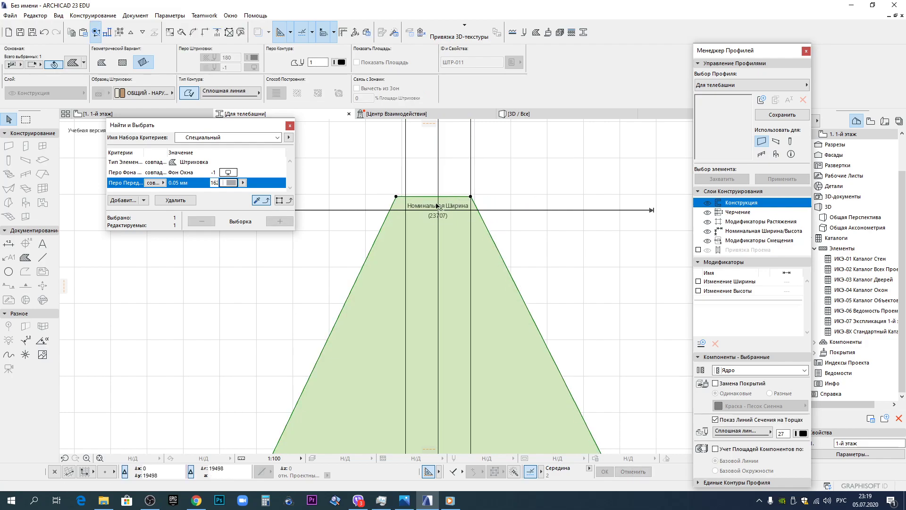
click(396, 196)
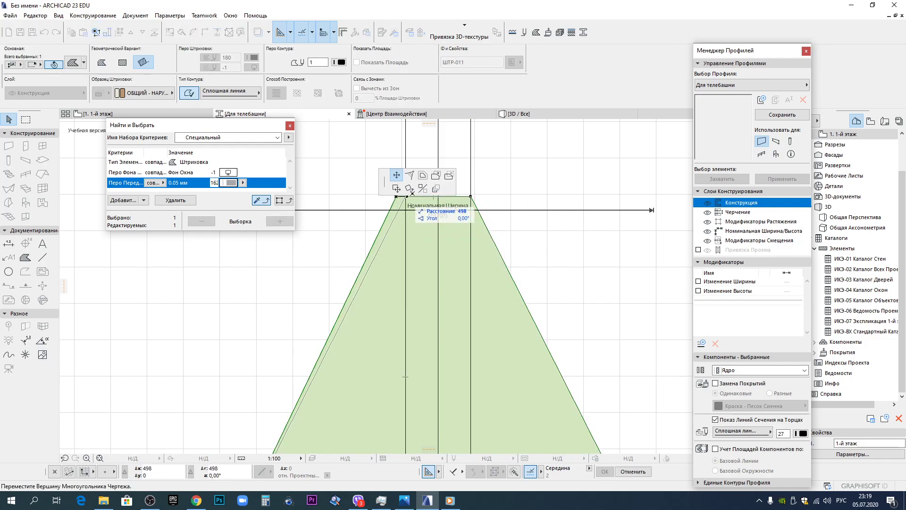
click(406, 197)
Save the "Для телебашни" profile and close the Profile Manager.
scroll(457, 258, down, 4)
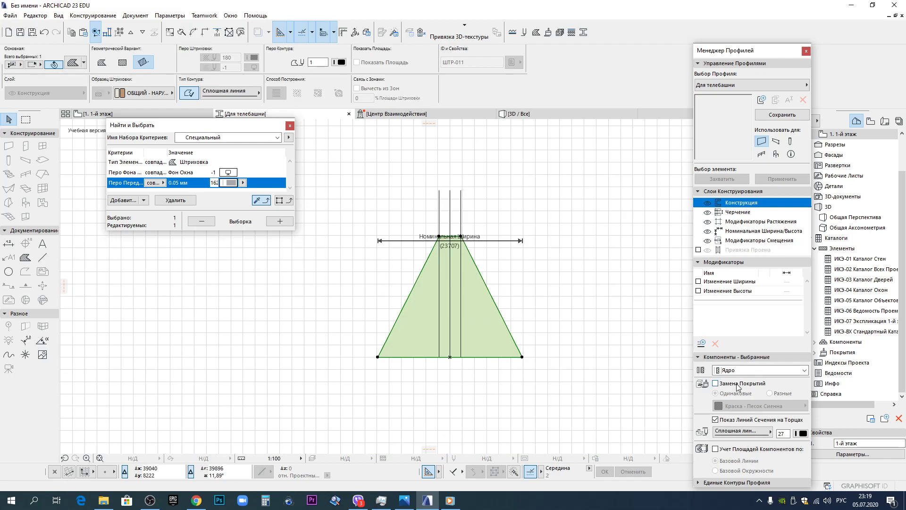
click(773, 118)
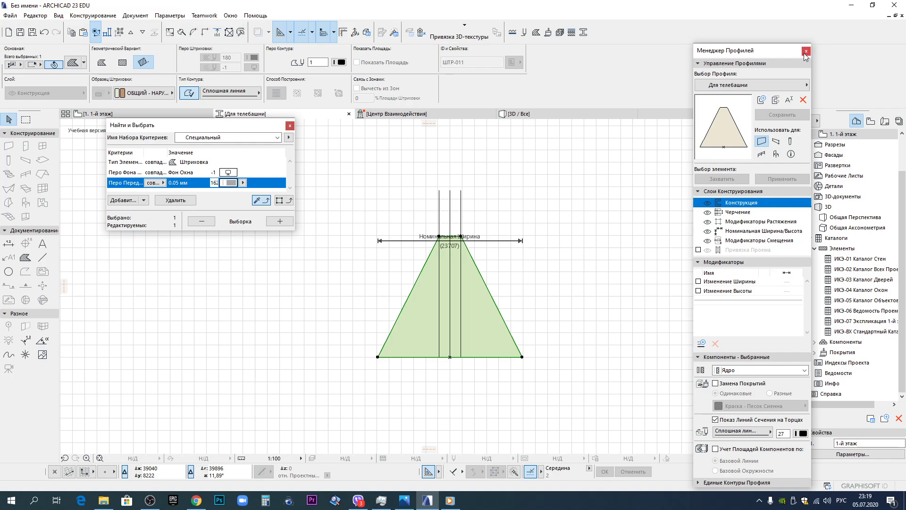
click(806, 51)
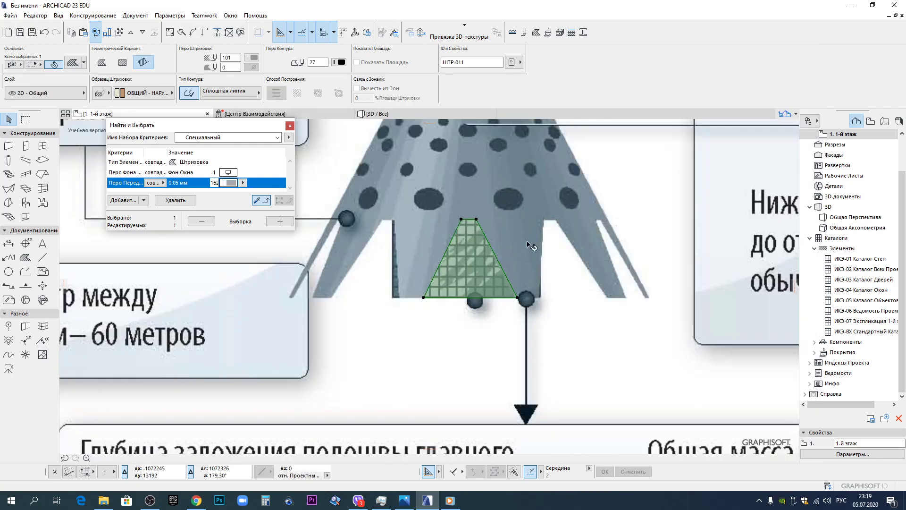
Draw a straight wall with the "Для телебашни" profile along the full vertical line through the plan circle's centre.
scroll(580, 277, down, 10)
scroll(603, 293, up, 6)
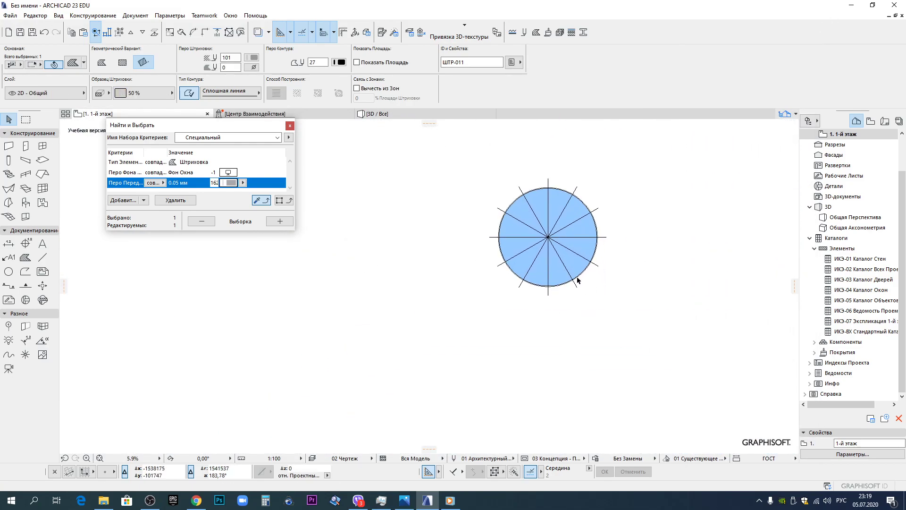
middle_drag(582, 280, 570, 325)
click(344, 296)
click(9, 146)
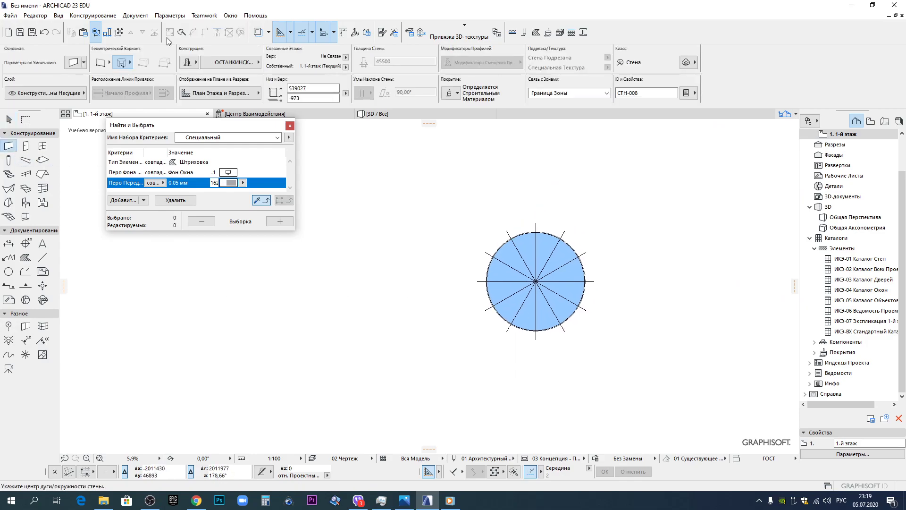
click(105, 65)
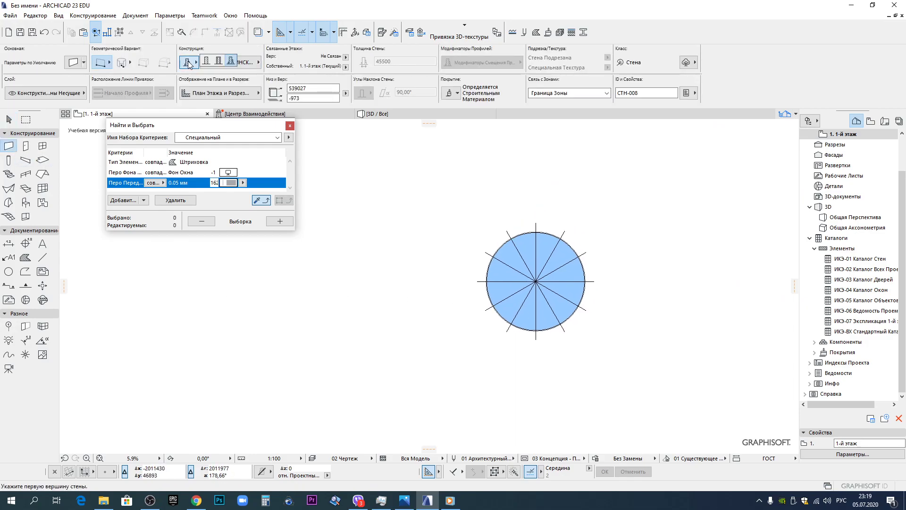
click(238, 63)
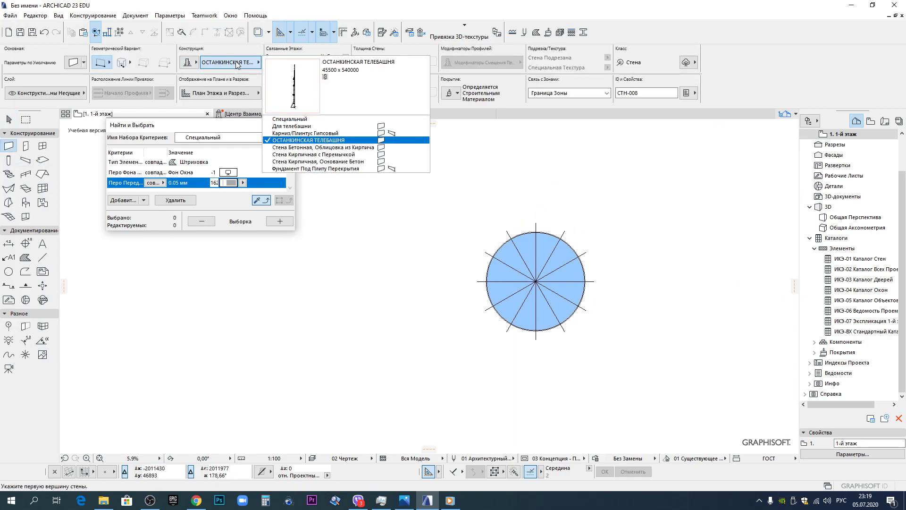
click(305, 126)
scroll(536, 326, up, 5)
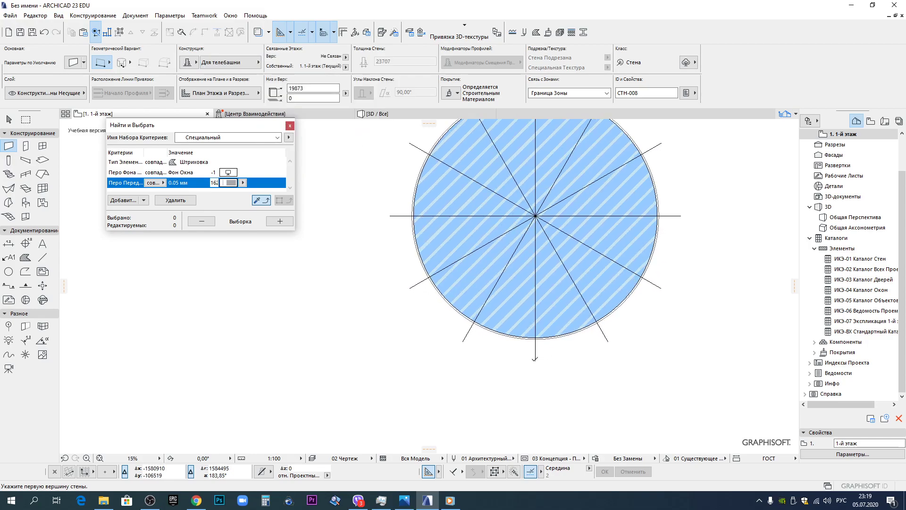
click(535, 360)
middle_drag(546, 218, 536, 345)
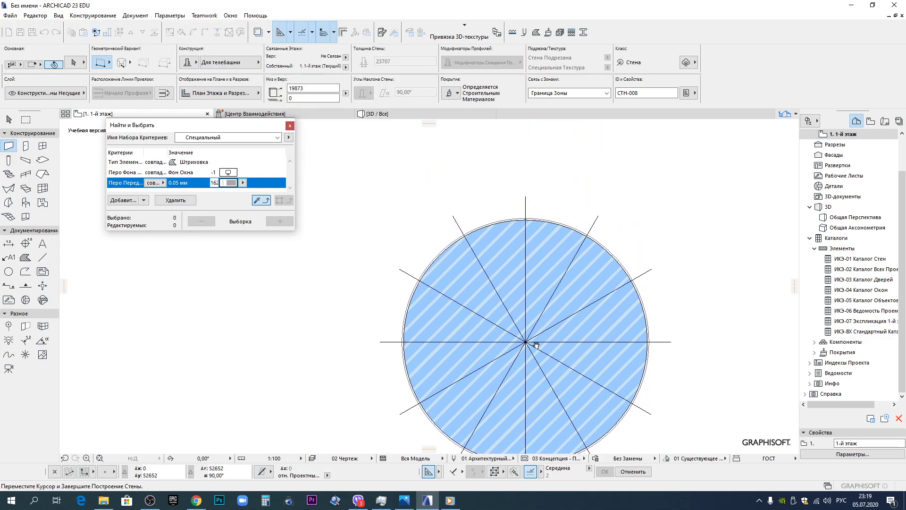
click(527, 197)
key(Escape)
Try to place rotated copies of the profile wall around the circle's centre along the other radial lines.
click(540, 219)
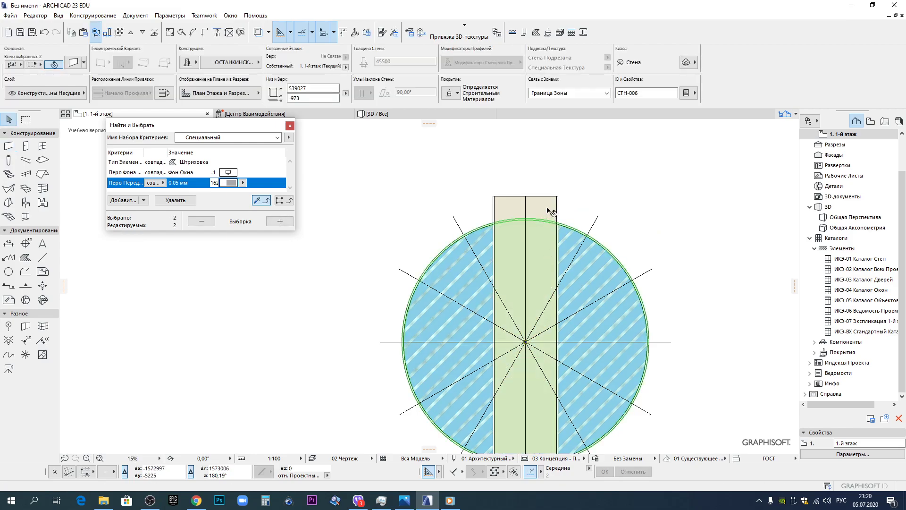
click(551, 200)
key(ctrl+e)
click(525, 341)
click(525, 213)
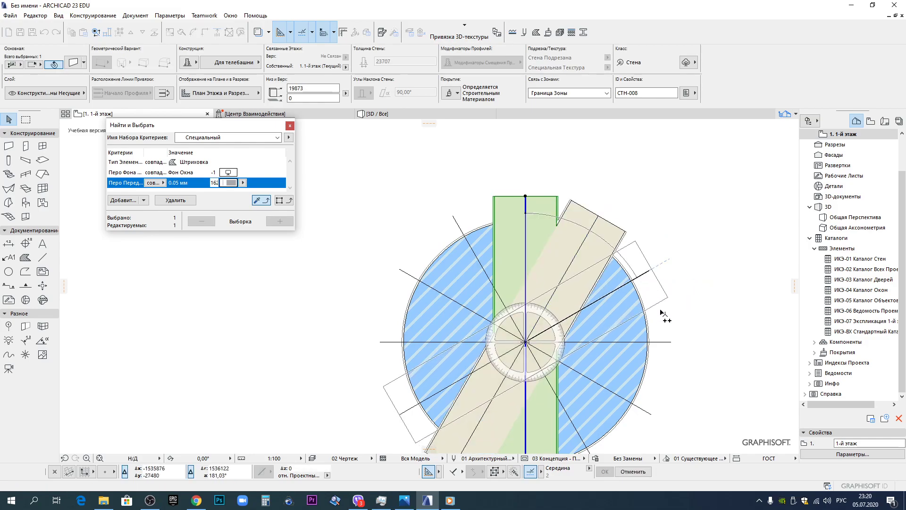
click(646, 273)
click(660, 342)
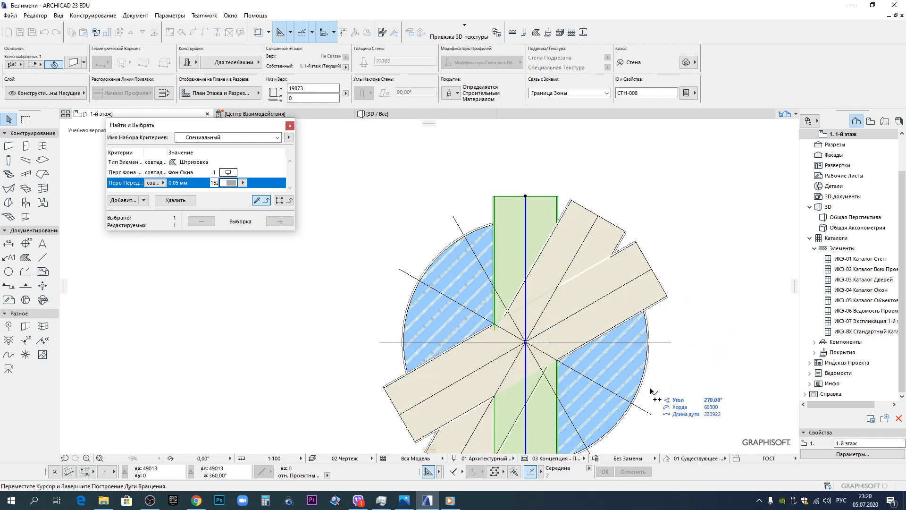
middle_drag(615, 413, 620, 310)
click(603, 365)
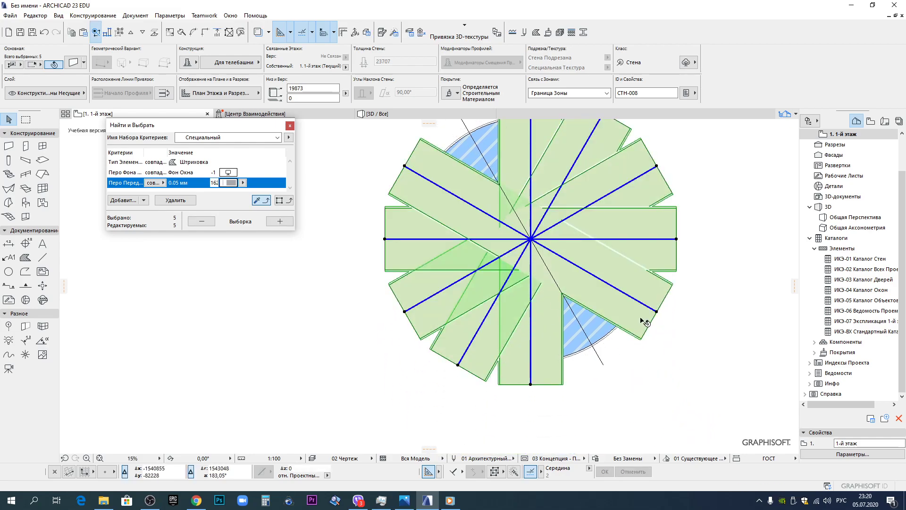
Undo the rotated wall copies, keeping the original vertical profile wall, and select that wall.
key(ctrl+z)
key(ctrl+z)
key(ctrl+z)
key(ctrl+z)
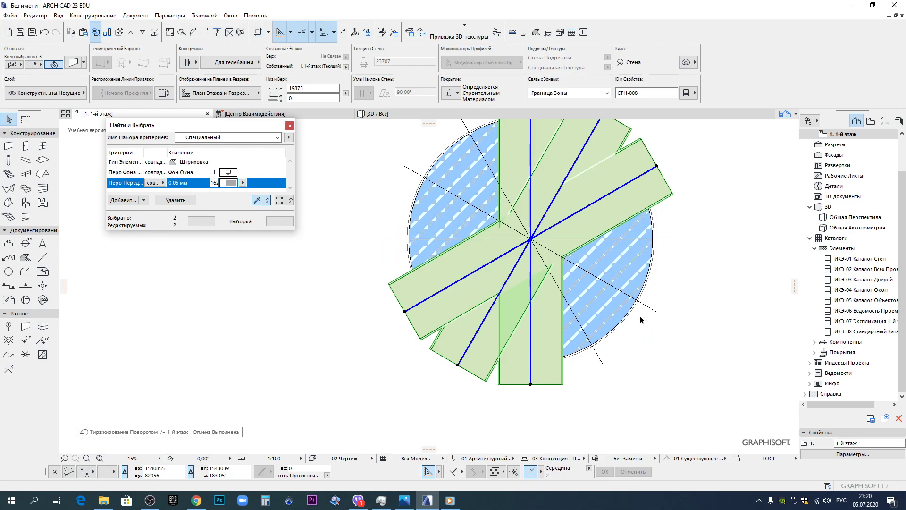
key(ctrl+z)
right_click(535, 373)
click(382, 236)
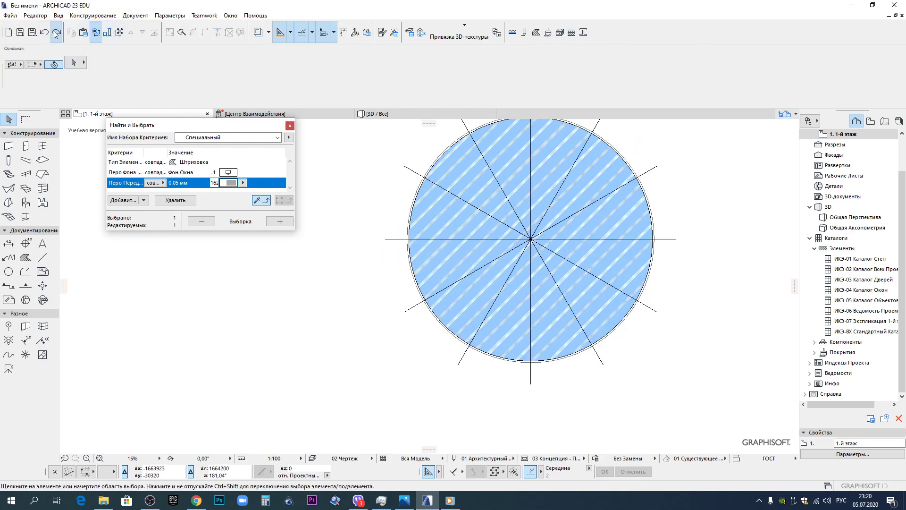
click(595, 376)
click(540, 382)
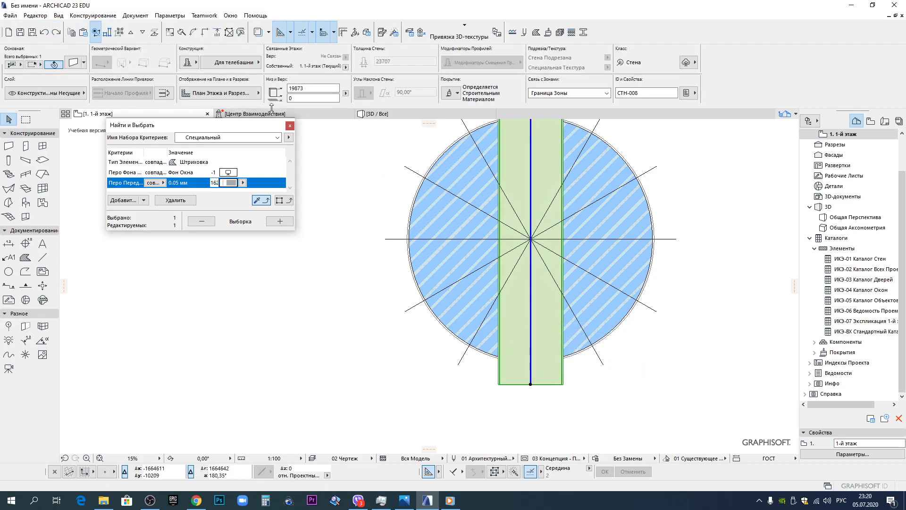
Convert the selected vertical profile wall into a morph.
right_click(552, 375)
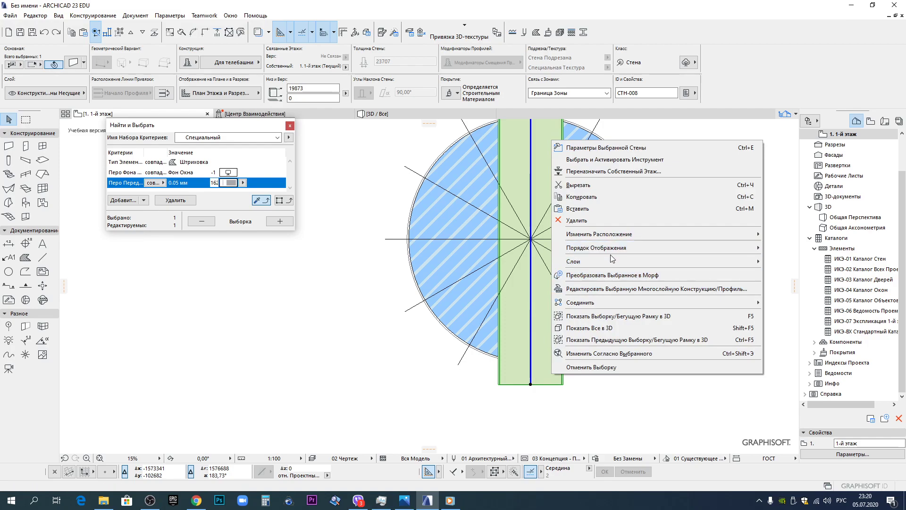
click(595, 243)
click(513, 193)
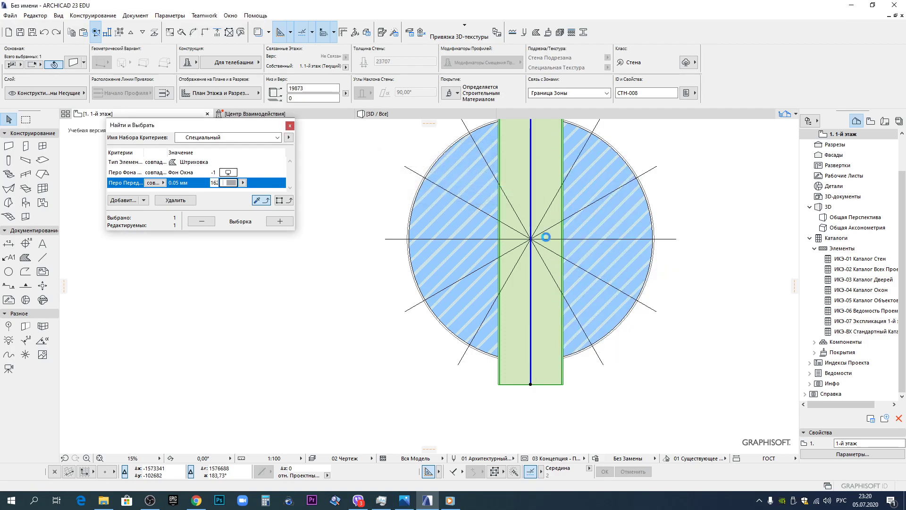
Inspect the converted profile morph against the tower's conical base in 3D and delete it.
click(522, 202)
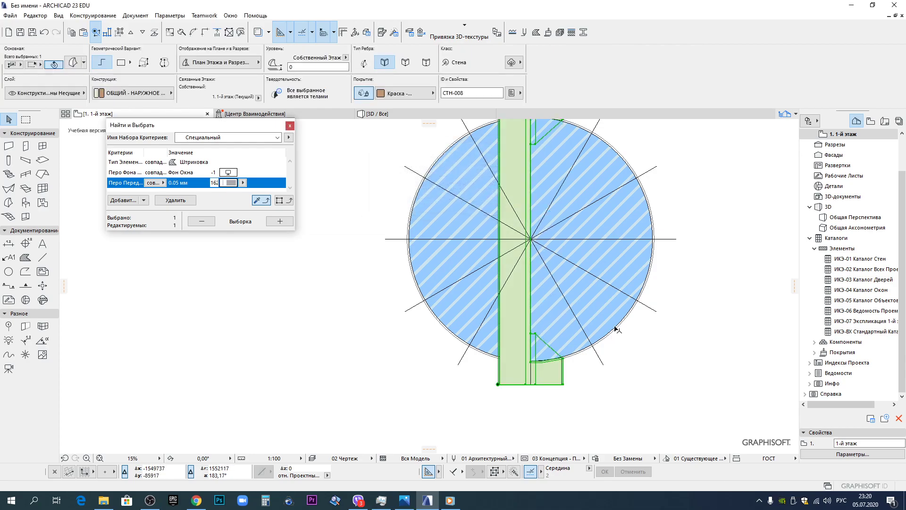
click(382, 114)
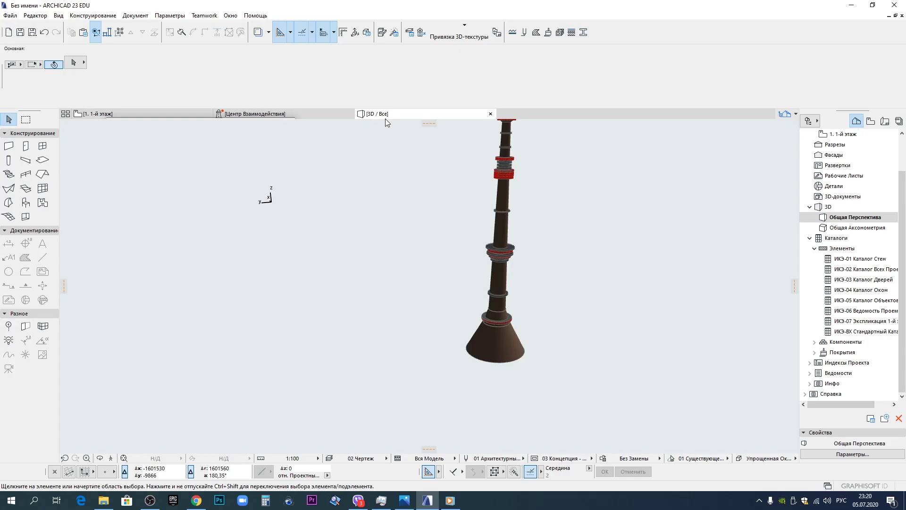
click(491, 351)
scroll(542, 359, up, 5)
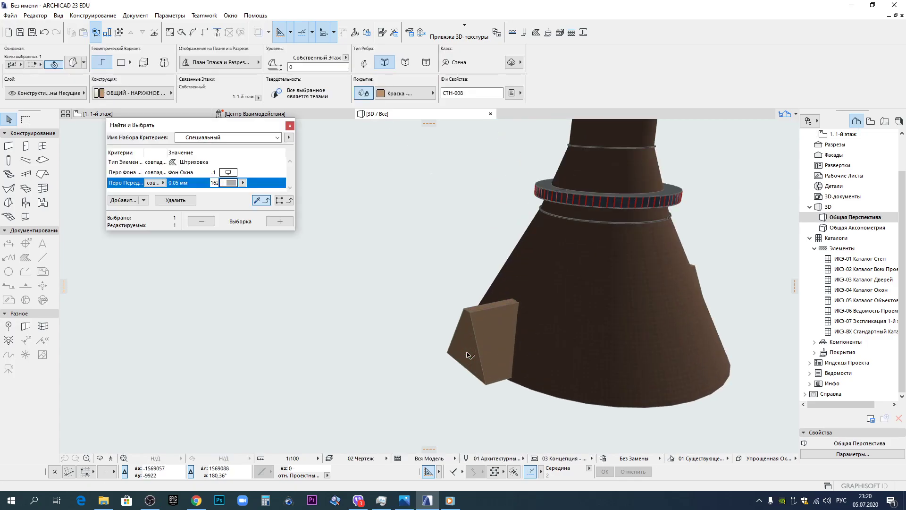
middle_drag(615, 379, 508, 302)
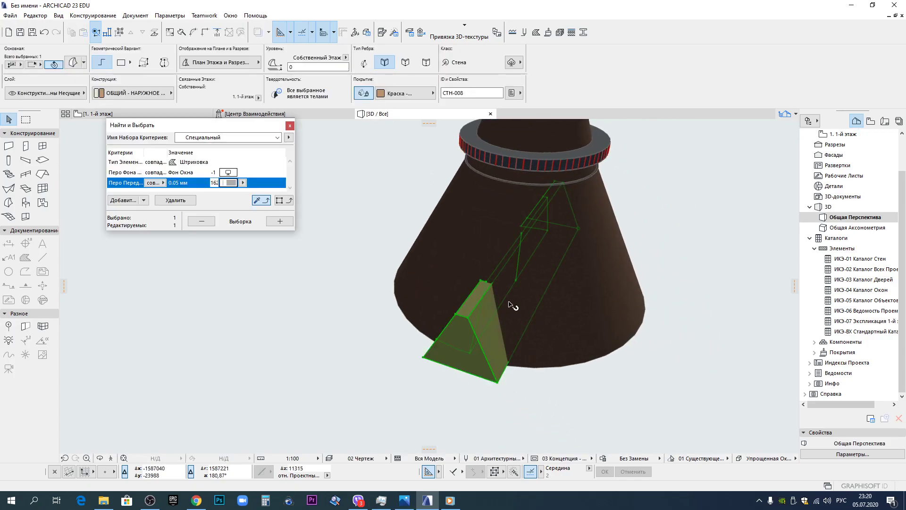
key(Escape)
key(Escape)
Undo the morph's deletion and the profile wall's conversion to a morph.
key(F2)
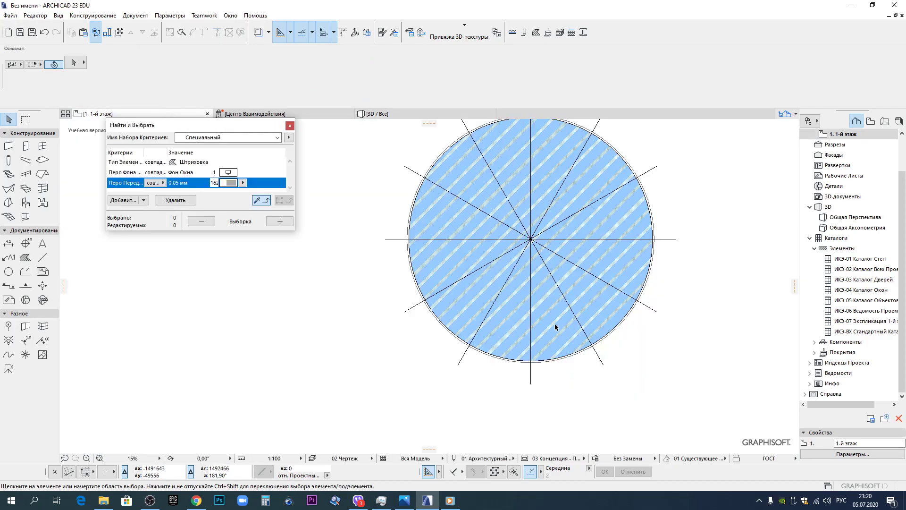
key(ctrl+z)
key(F2)
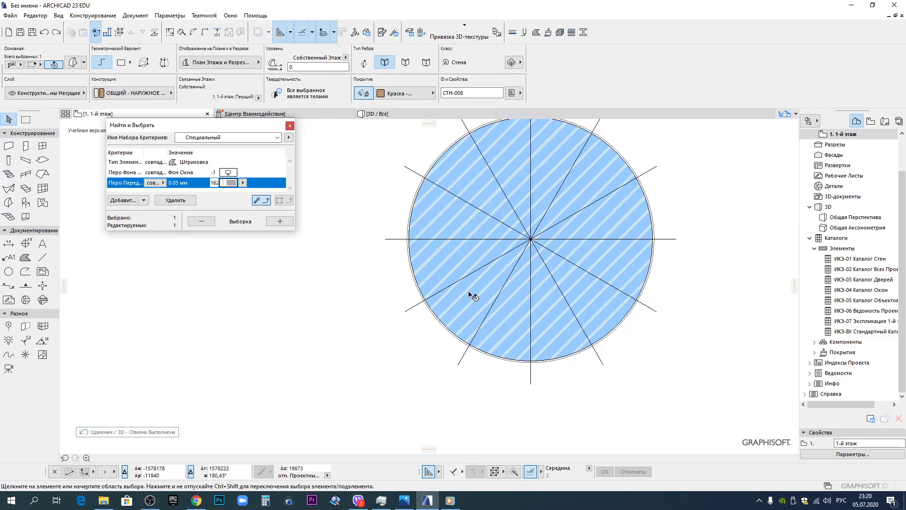
key(ctrl+z)
Move the vertical profile wall off the plan circle into empty space, about 105000 mm to the right.
key(ctrl+d)
click(531, 383)
scroll(532, 383, down, 5)
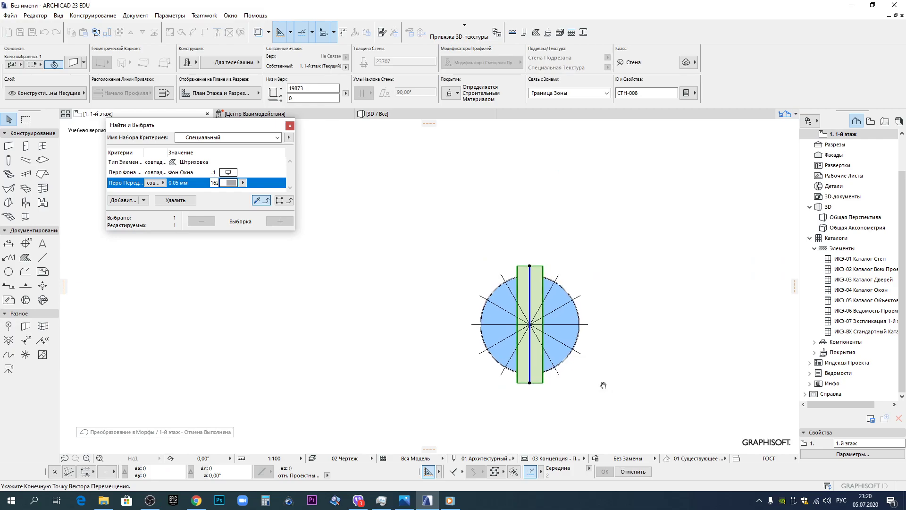
middle_drag(607, 385, 486, 362)
click(525, 363)
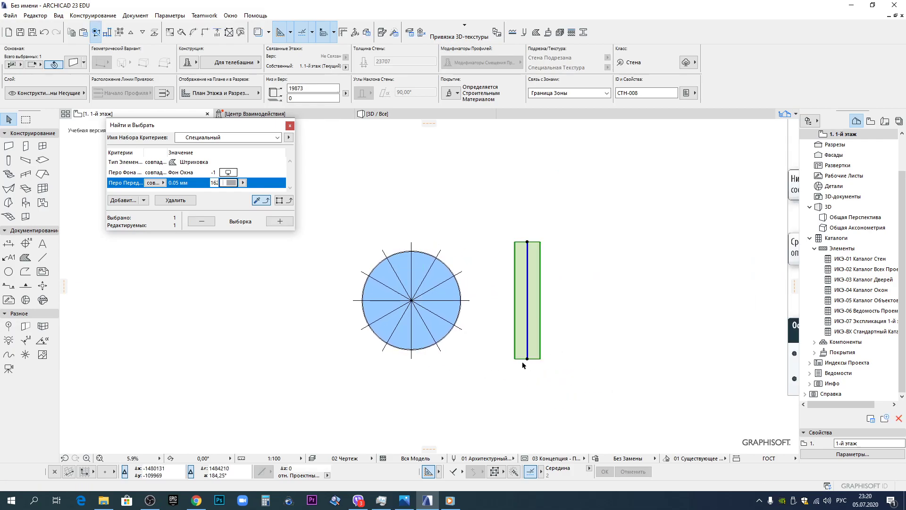
Convert the profile wall beside the plan circle into a morph and accept the loss of the original.
scroll(526, 363, up, 4)
right_click(548, 338)
click(582, 236)
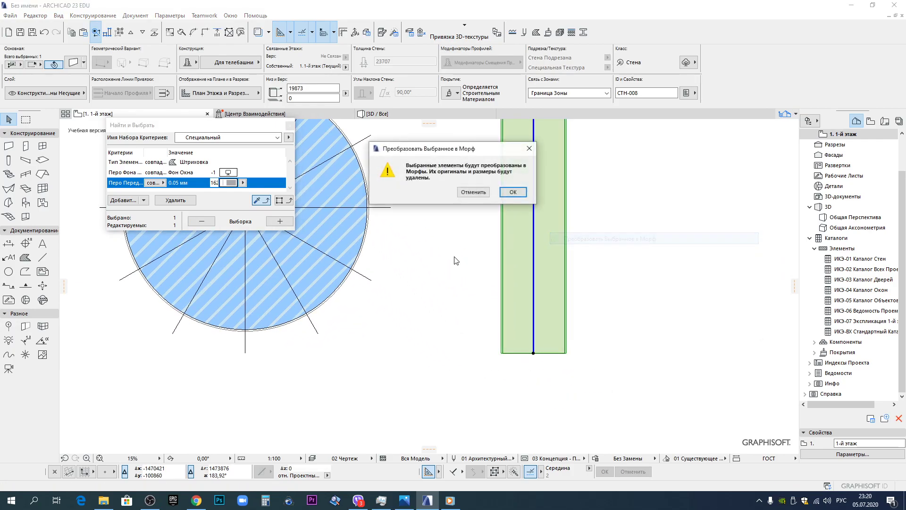
click(513, 192)
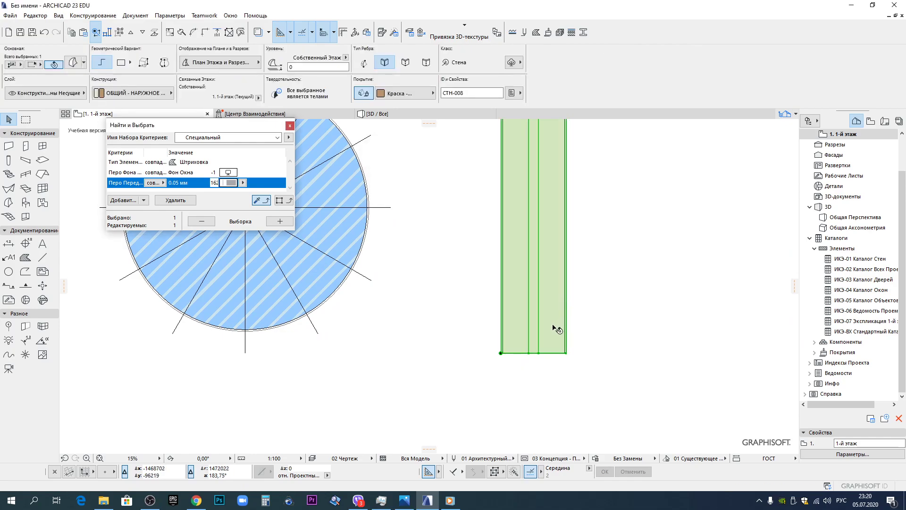
Copy the morph from its bottom midpoint to the lower end of the vertical line through the plan circle.
key(ctrl+shift+d)
click(534, 353)
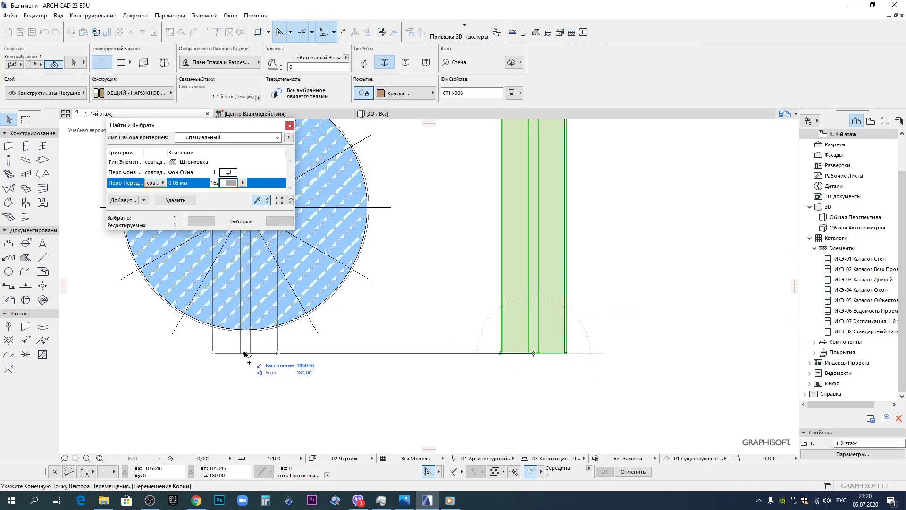
click(245, 353)
Multiply the copied morph by rotation around the circle's centre at 30° intervals to cover all radial lines.
scroll(420, 352, down, 3)
key(ctrl+u)
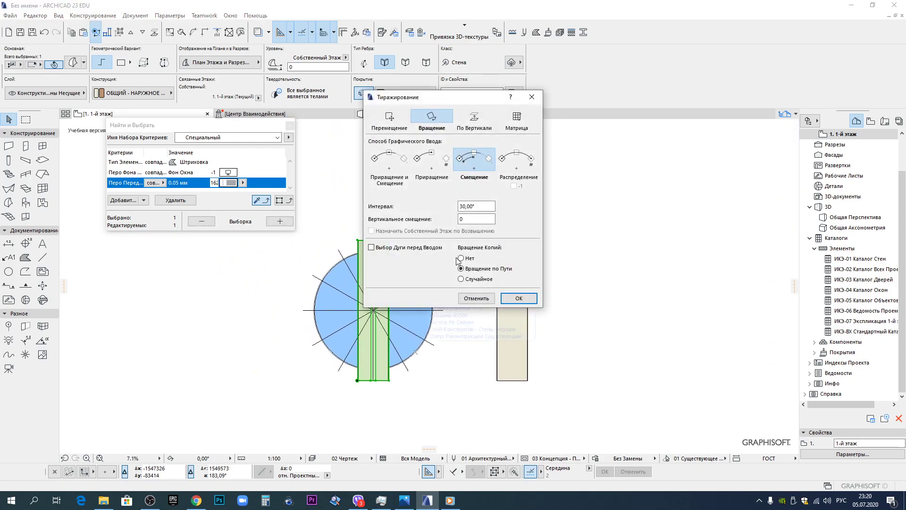
click(509, 298)
click(372, 310)
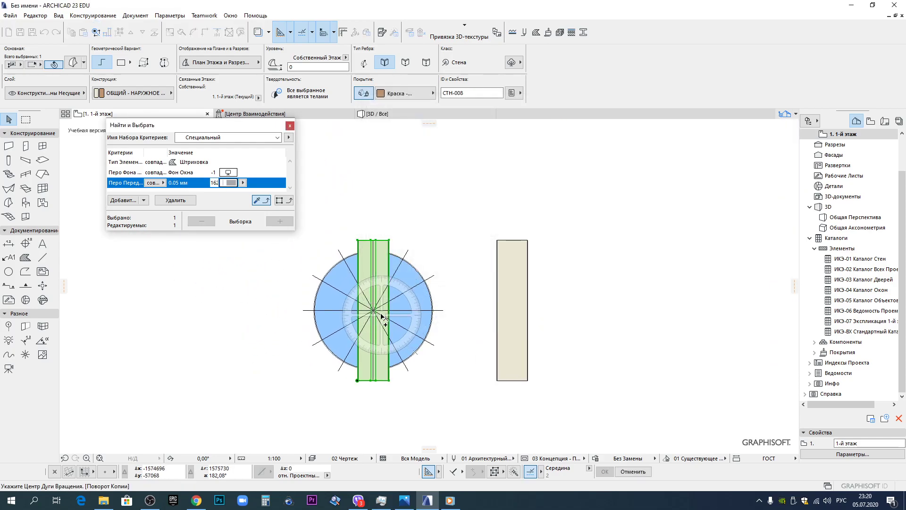
click(373, 232)
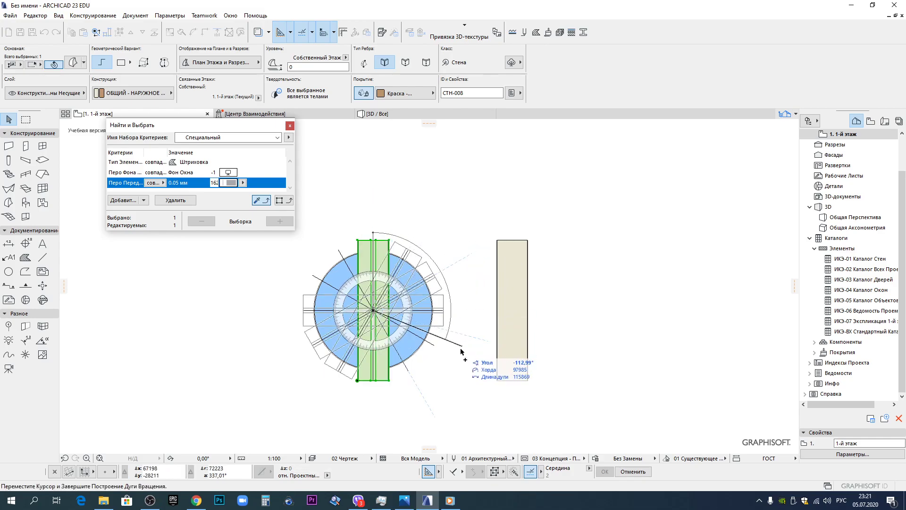
click(417, 398)
key(Escape)
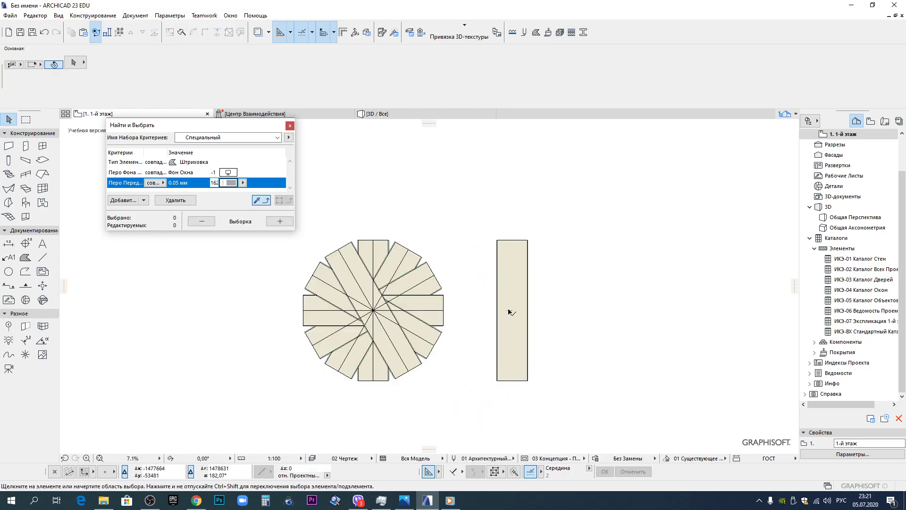
Select the six radial morphs in 3D and set them as the operators of a solid element operation.
click(399, 116)
scroll(500, 311, down, 2)
shift+middle_drag(445, 306, 547, 302)
shift+click(474, 297)
shift+click(431, 284)
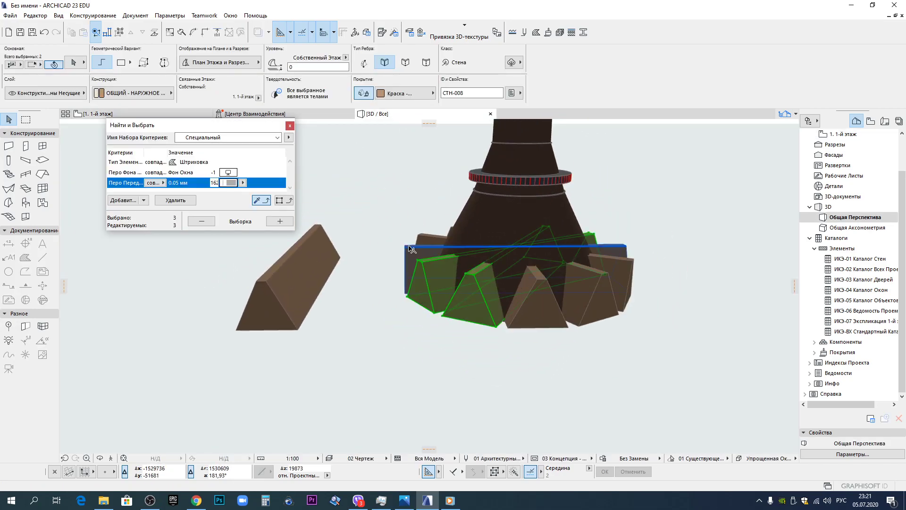
shift+click(410, 248)
shift+click(417, 231)
shift+click(427, 238)
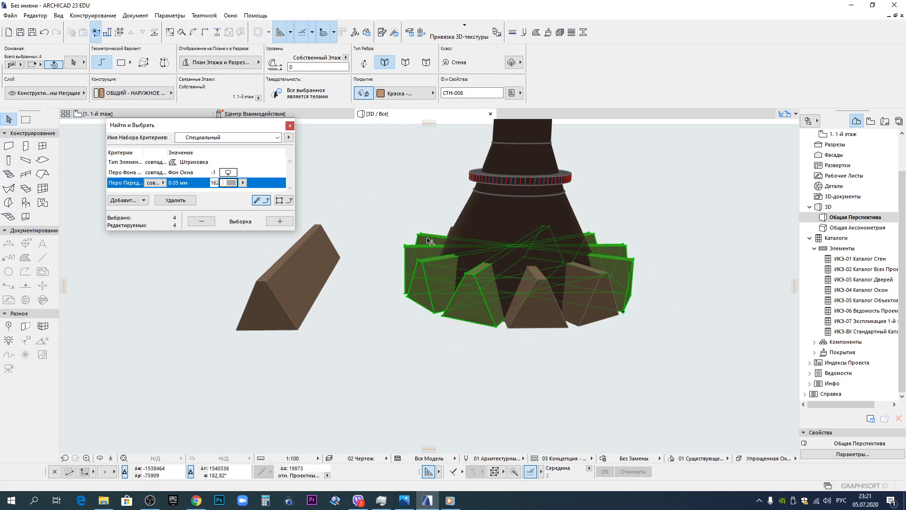
shift+click(525, 323)
shift+click(590, 317)
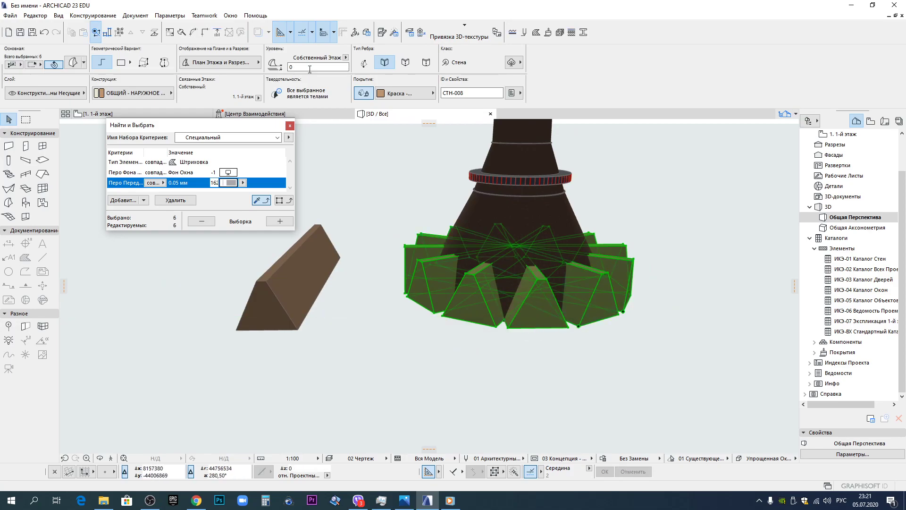
click(380, 33)
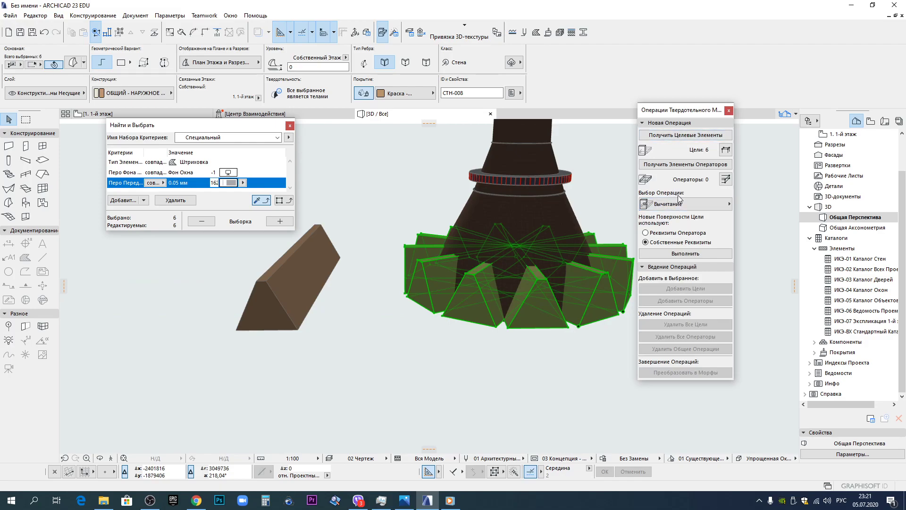
click(674, 164)
Set the tower's grouped profile walls as targets, suspend grouping and subtract the morph operators with Вычитание.
middle_drag(543, 236, 476, 286)
click(468, 261)
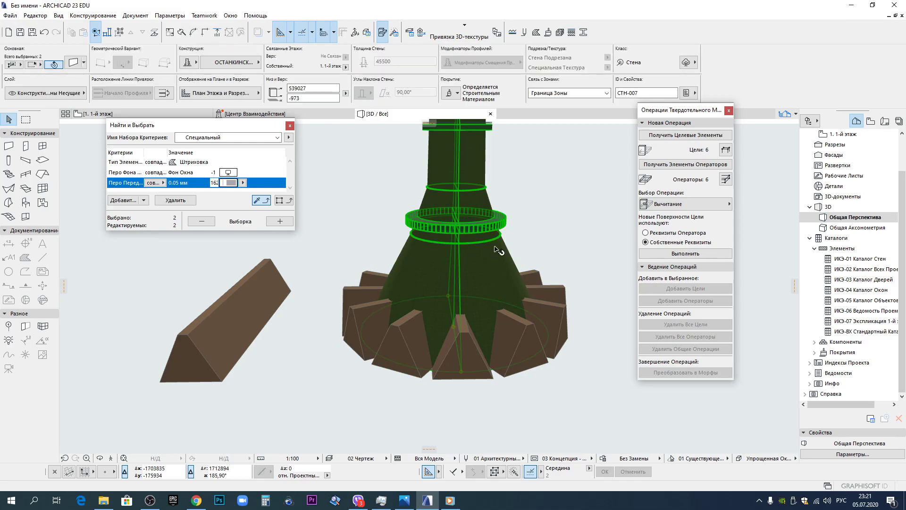
click(683, 137)
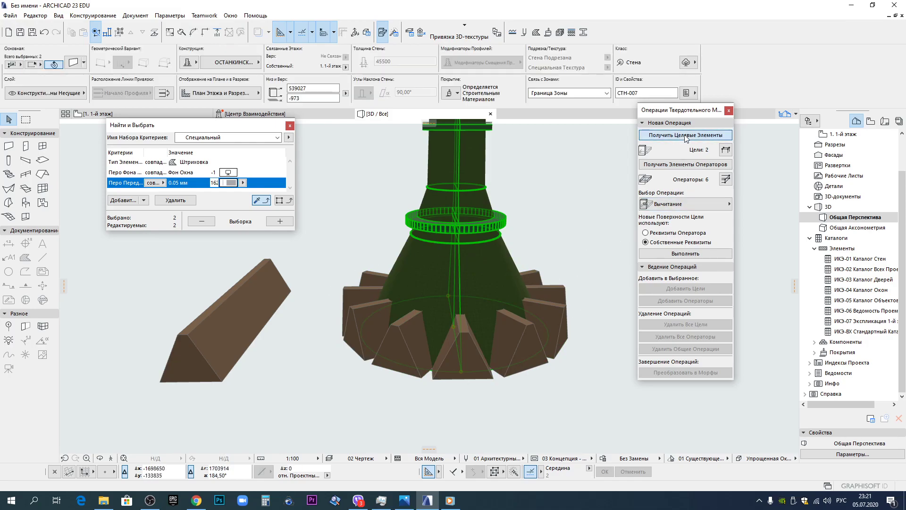
click(685, 207)
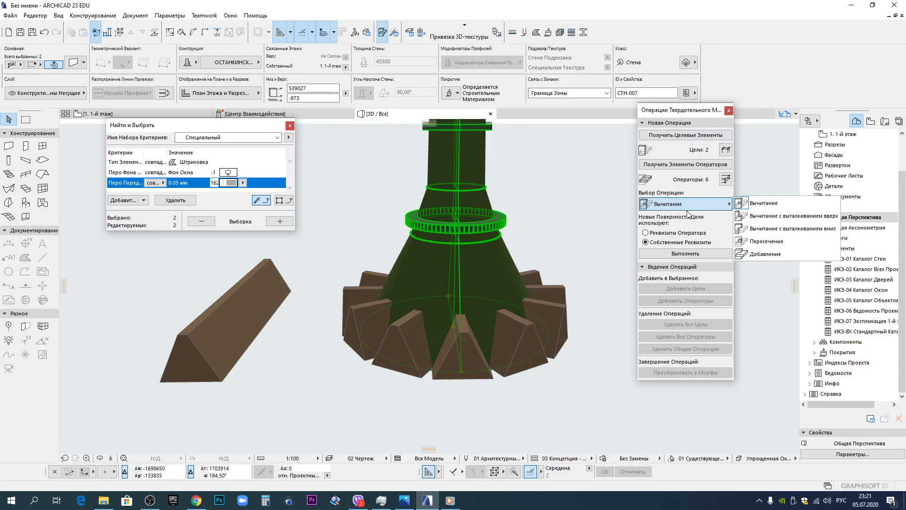
click(780, 230)
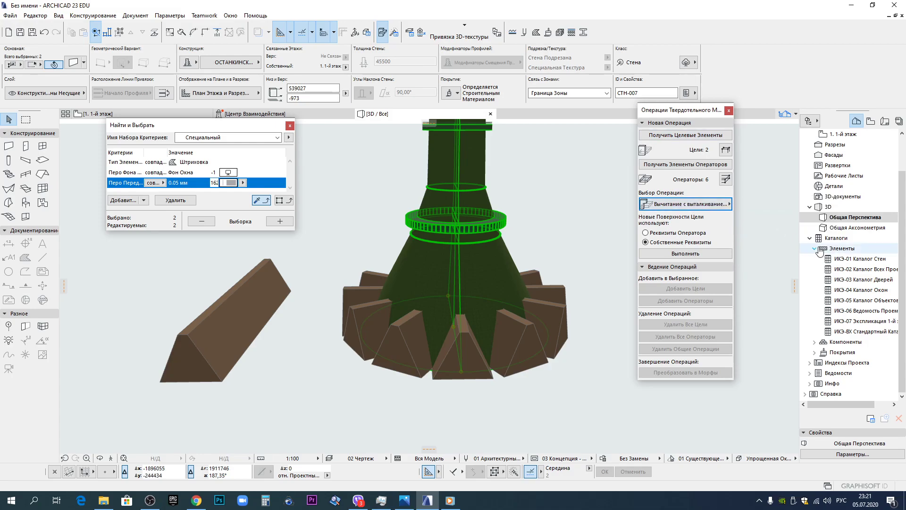
click(694, 204)
click(762, 205)
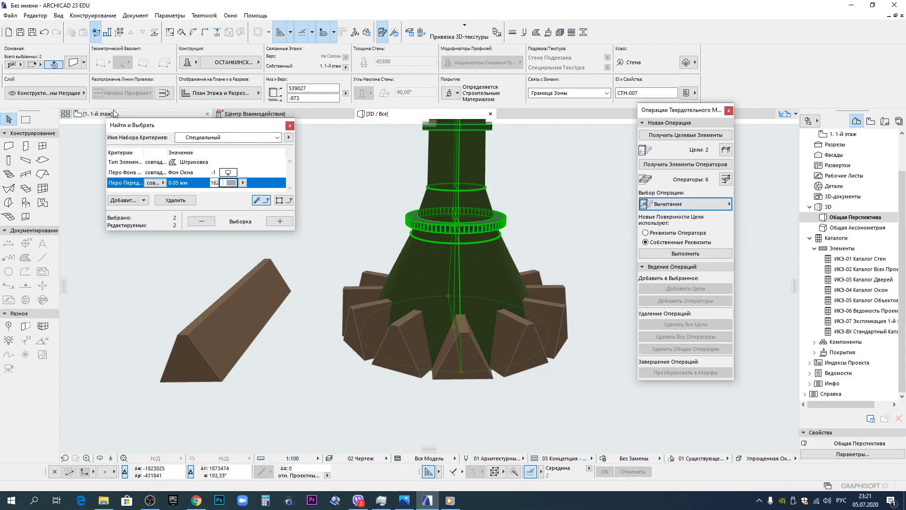
click(120, 33)
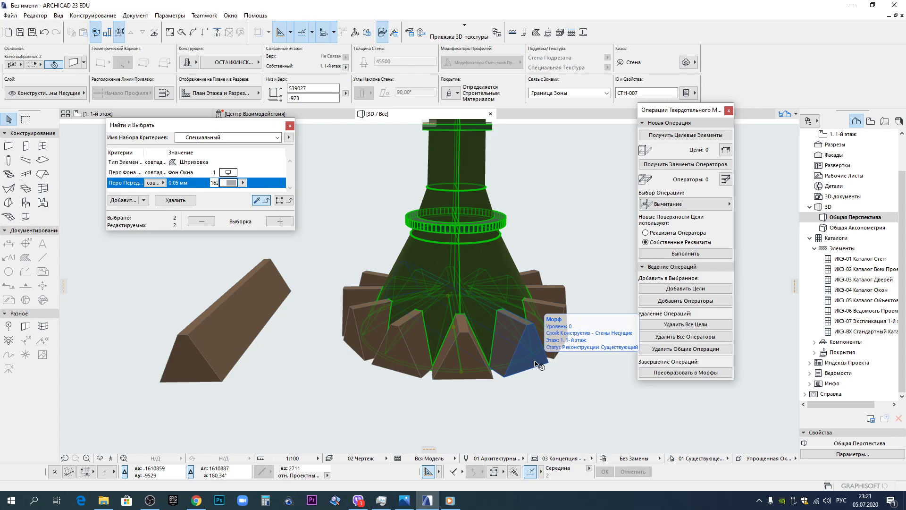
click(406, 382)
Create a new layer named "спрятать" and set it as hidden.
key(ctrl+l)
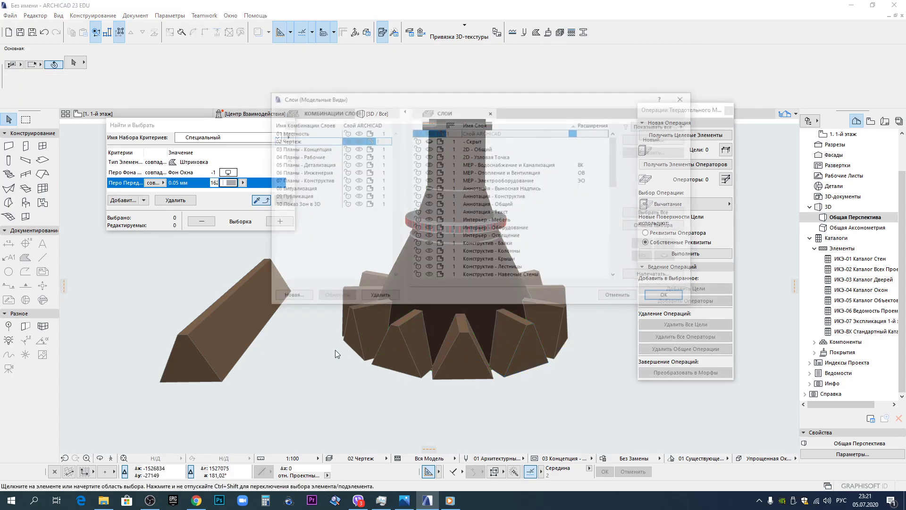
click(667, 137)
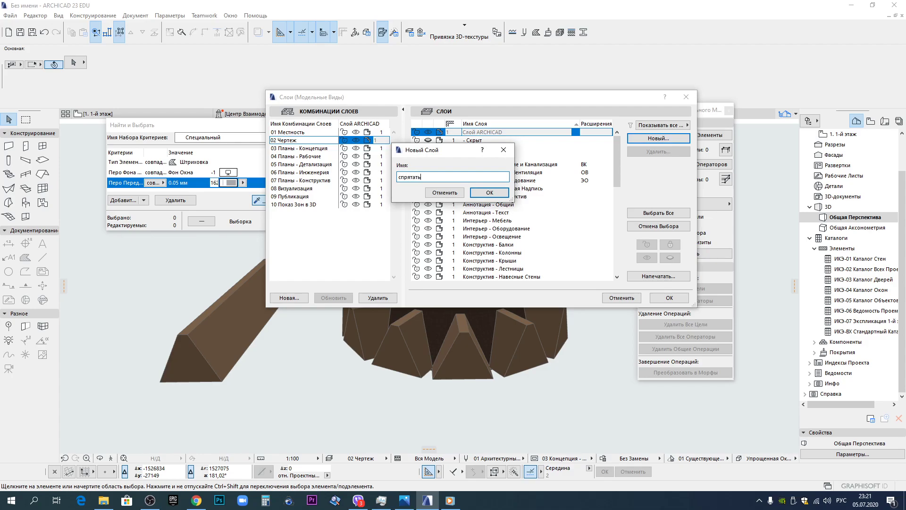
click(489, 193)
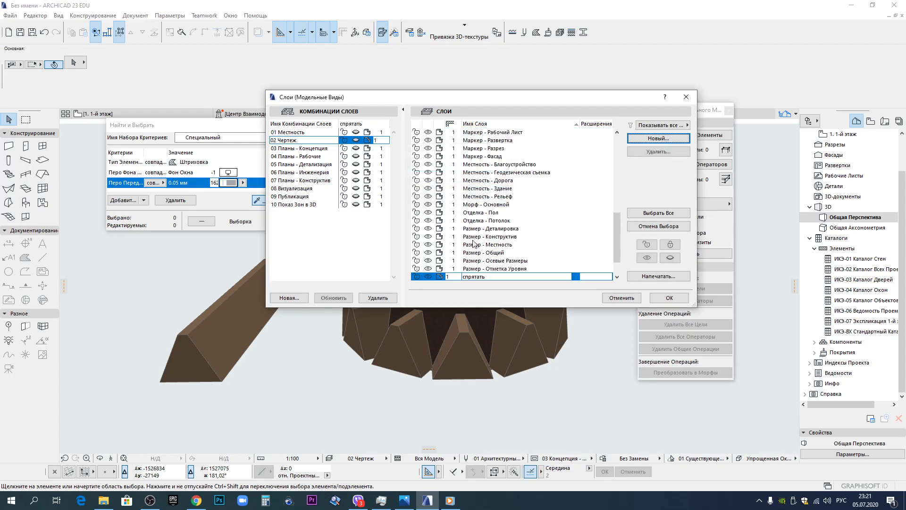
click(428, 277)
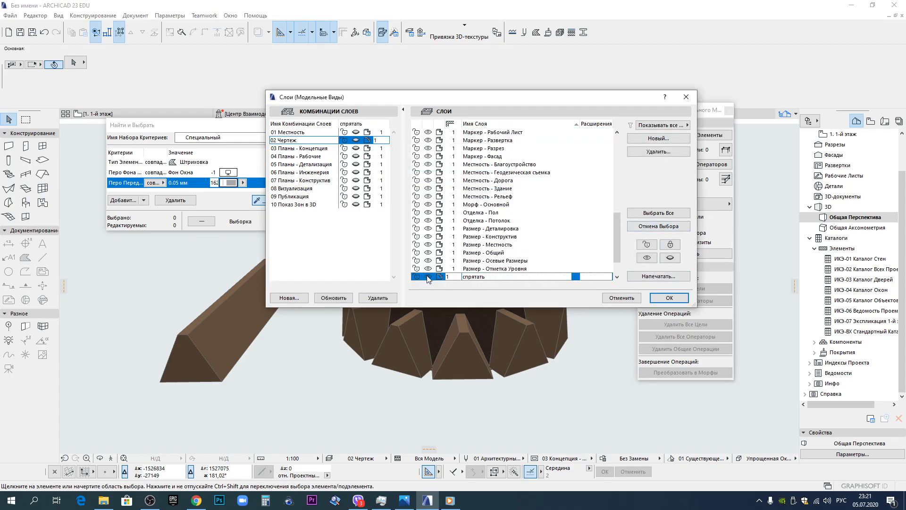
click(665, 298)
Assign the six radial morphs around the tower base to the hidden "спрятать" layer.
shift+click(371, 281)
shift+click(362, 294)
shift+click(366, 338)
shift+click(385, 362)
shift+click(455, 378)
shift+click(518, 367)
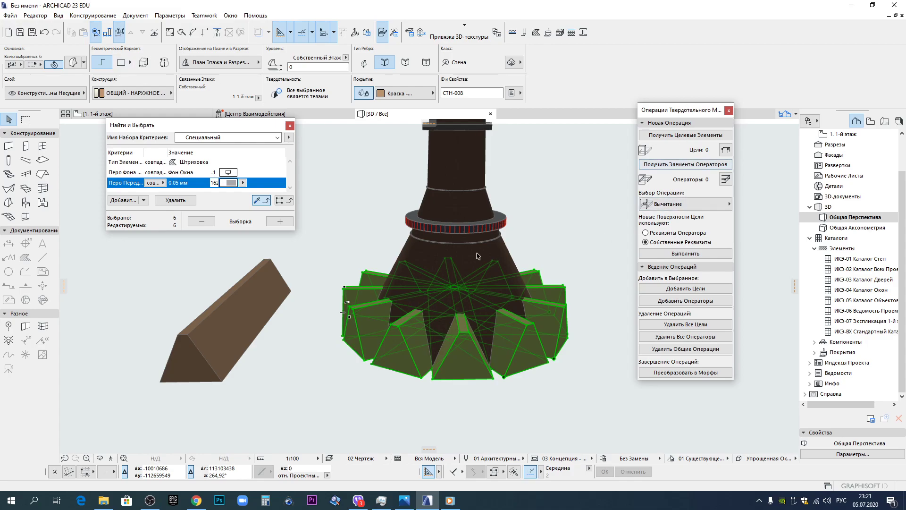
click(46, 93)
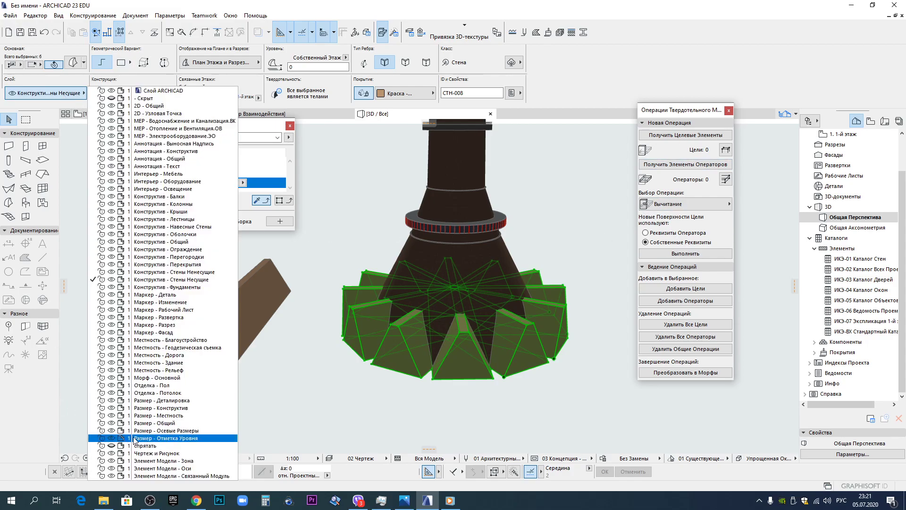
click(141, 445)
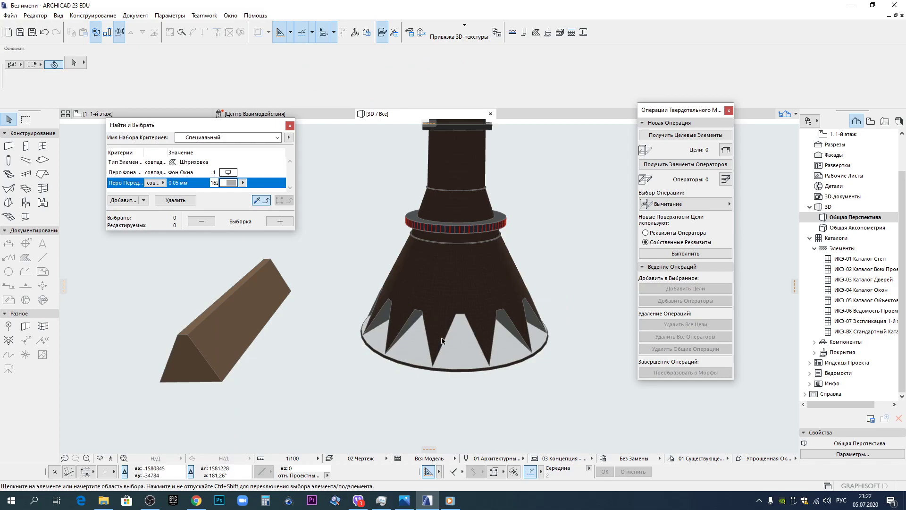
Undo the radial morphs' layer change and the solid subtraction from the tower.
scroll(425, 339, up, 3)
shift+middle_drag(424, 339, 648, 313)
mouse_move(310, 353)
shift+middle_down()
mouse_move(360, 370)
mouse_move(400, 338)
mouse_move(307, 355)
shift+middle_up()
key(ctrl+z)
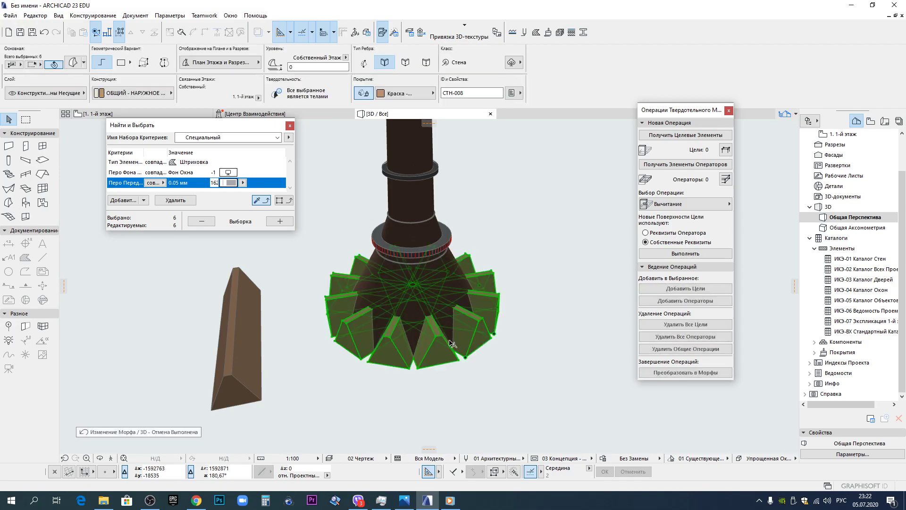
scroll(450, 345, up, 3)
click(446, 341)
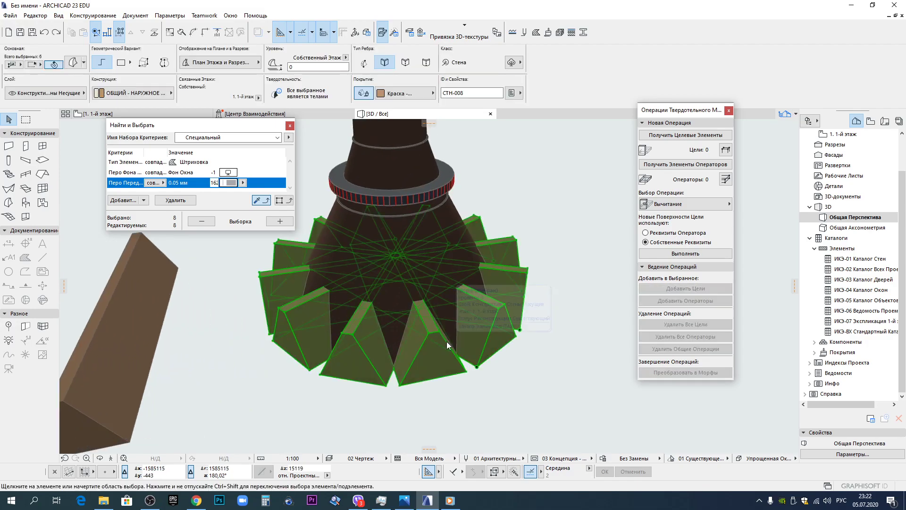
key(ctrl+z)
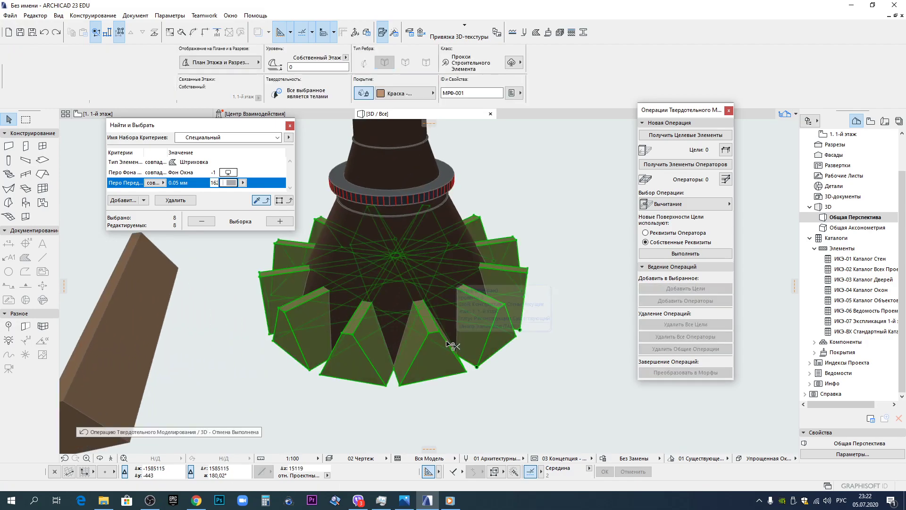
Delete the five angled radial morphs in the 1-й этаж floor plan, keeping only the vertical morph over the circle.
click(493, 409)
click(133, 114)
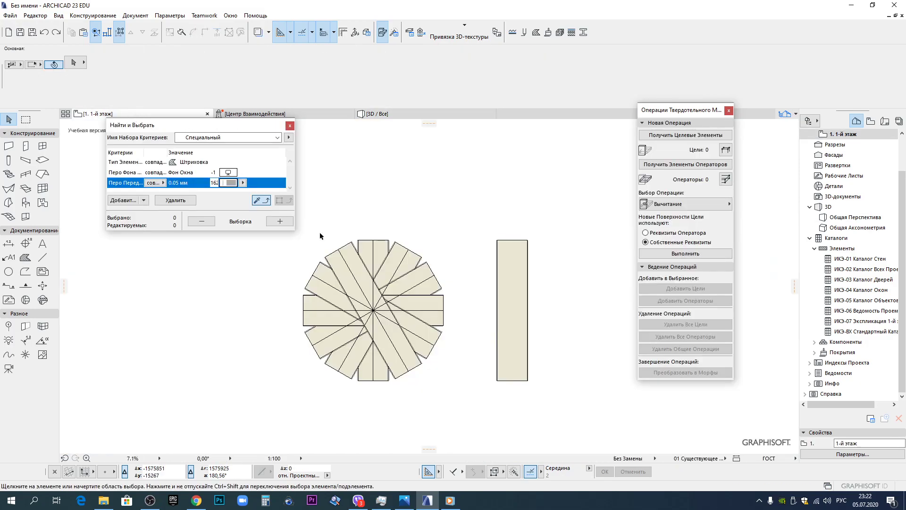
click(435, 318)
click(443, 326)
shift+click(439, 344)
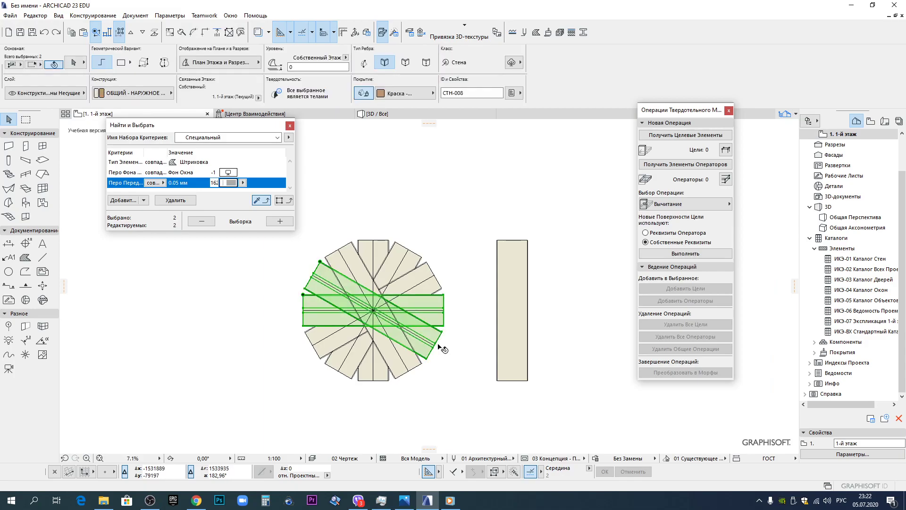
shift+click(418, 364)
shift+click(439, 287)
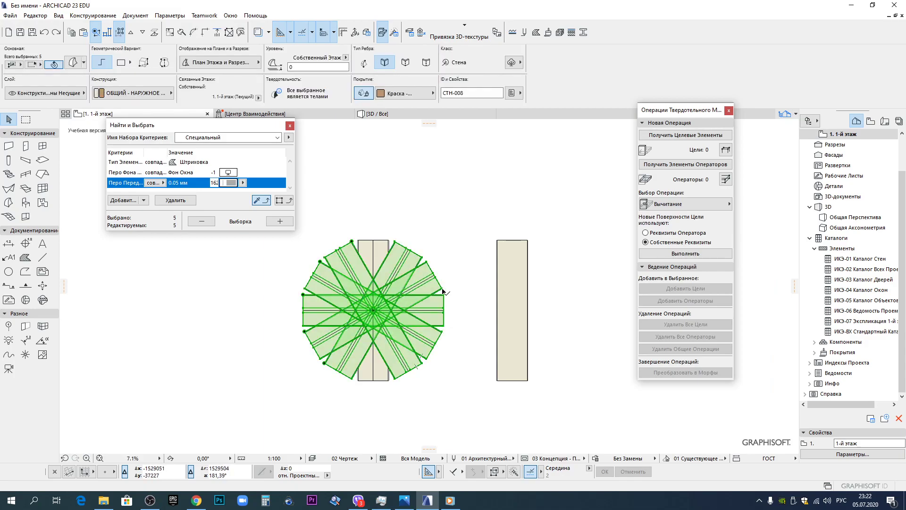
key(Delete)
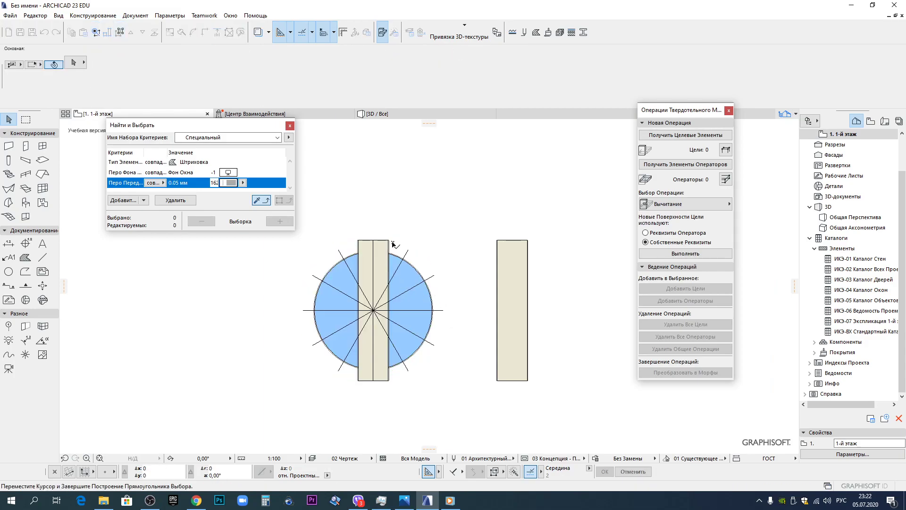
Try to multiply the vertical morph by rotation around the circle's centre at 45° intervals.
click(383, 242)
key(ctrl+u)
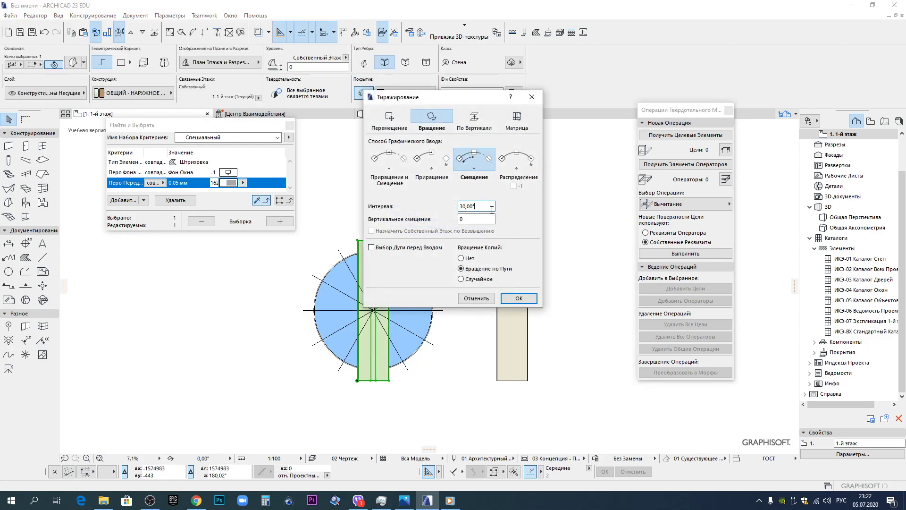
click(518, 298)
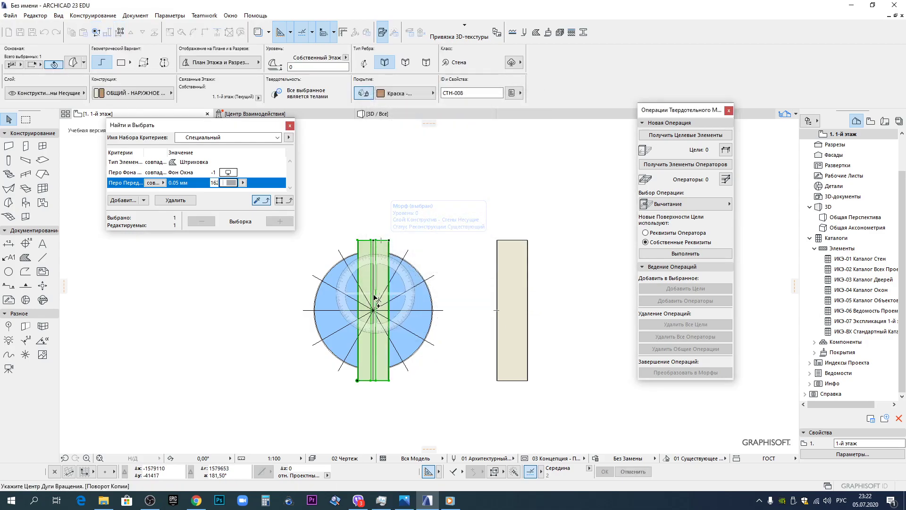
click(373, 310)
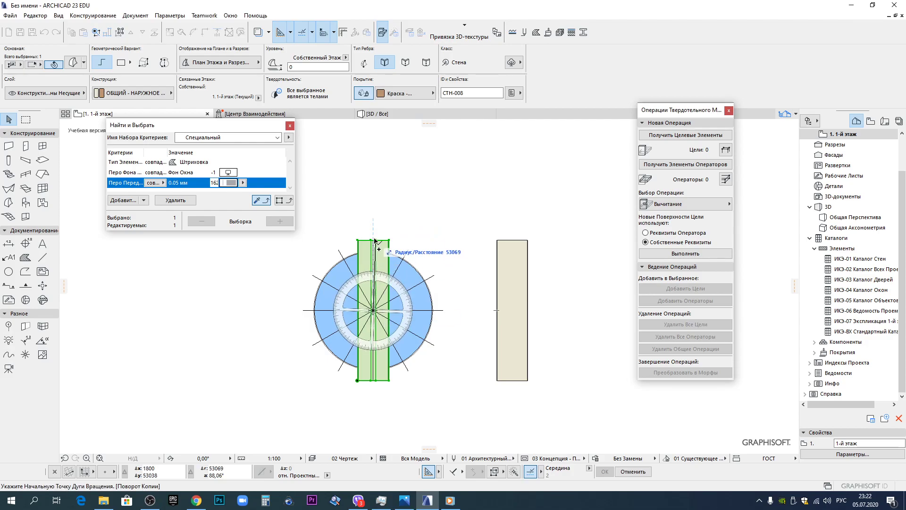
click(372, 235)
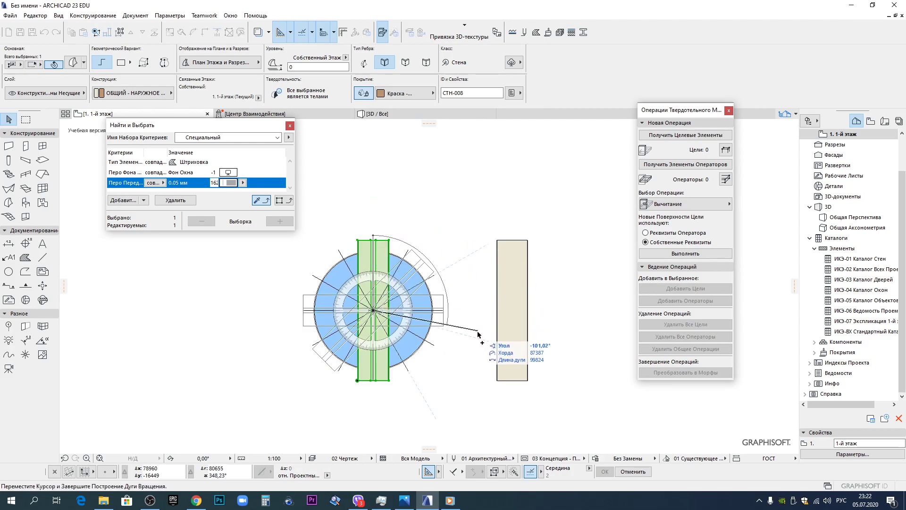
click(452, 401)
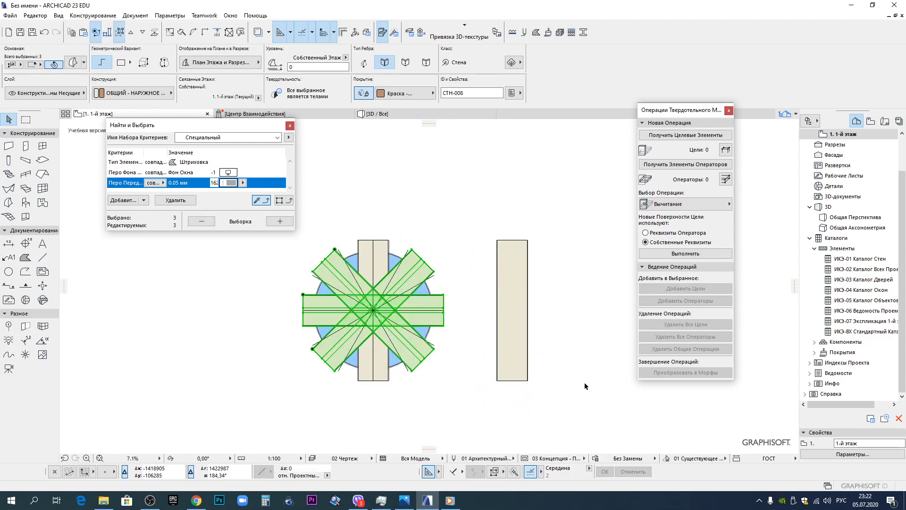
Check the 45° morph copies against the tower reference and in the 3D view, and undo the rotation copies.
scroll(472, 391, down, 3)
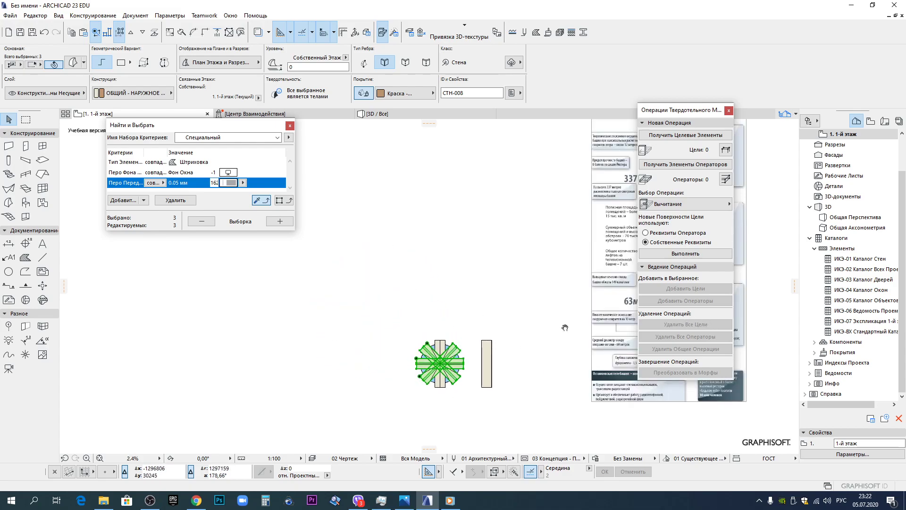
middle_drag(567, 324, 189, 313)
middle_drag(303, 289, 599, 237)
scroll(339, 319, up, 2)
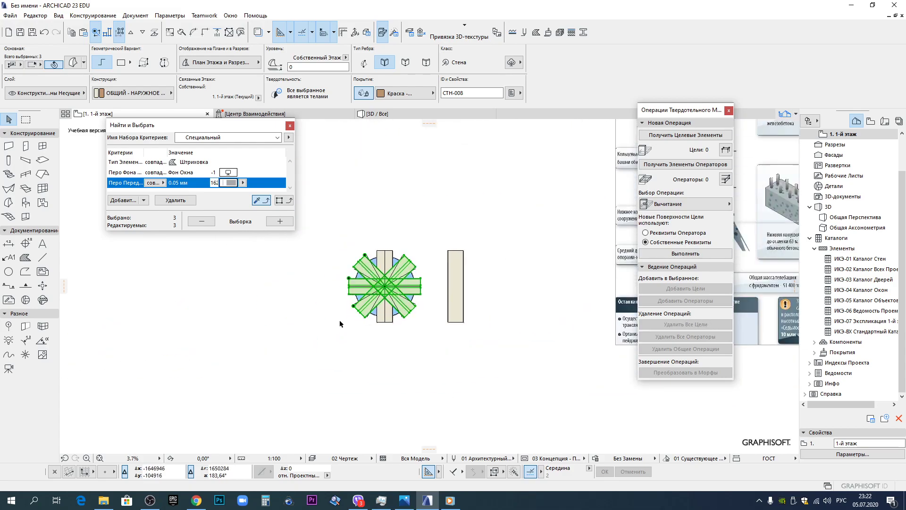
scroll(340, 321, up, 2)
click(449, 339)
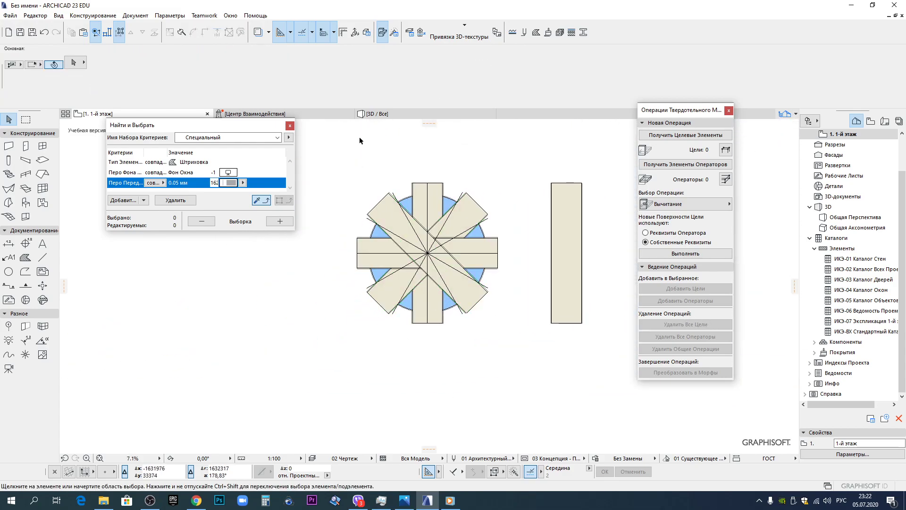
click(402, 118)
shift+middle_drag(536, 281, 563, 274)
shift+middle_drag(492, 307, 261, 268)
shift+middle_drag(293, 301, 350, 354)
key(ctrl+z)
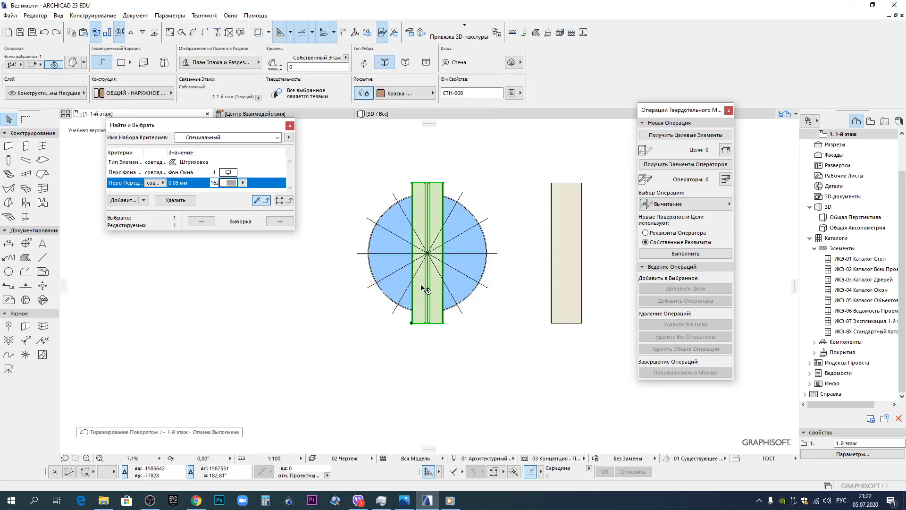
Multiply the vertical morph by rotation around the circle's centre with a 36° interval, making four copies.
key(ctrl+u)
click(480, 207)
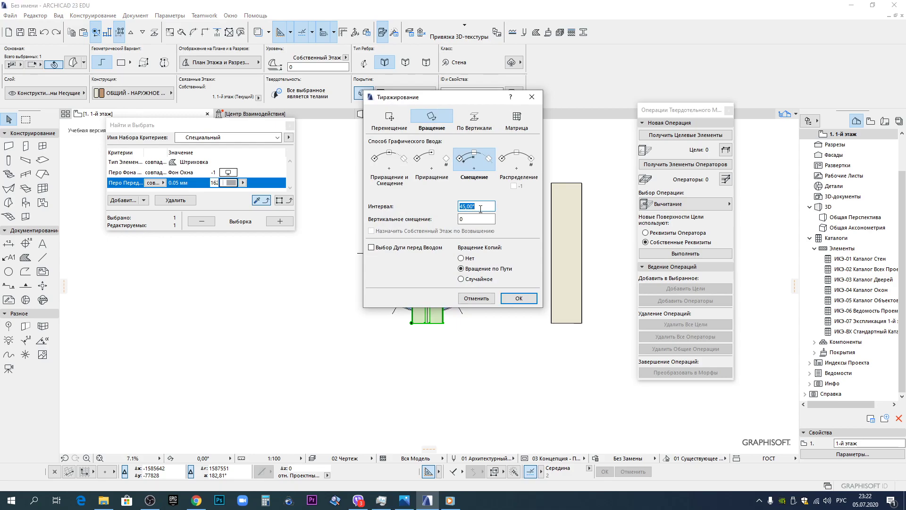
key(BackSpace)
key(BackSpace)
text(36)
click(523, 297)
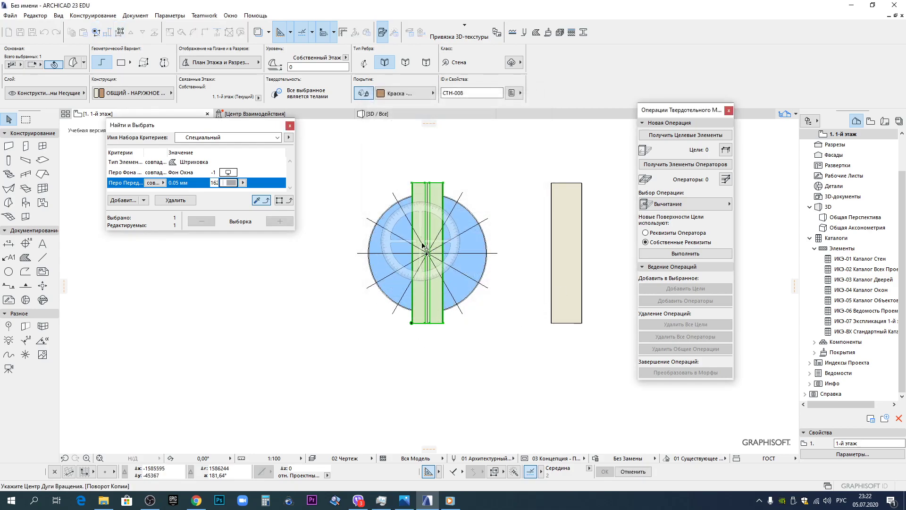
click(433, 189)
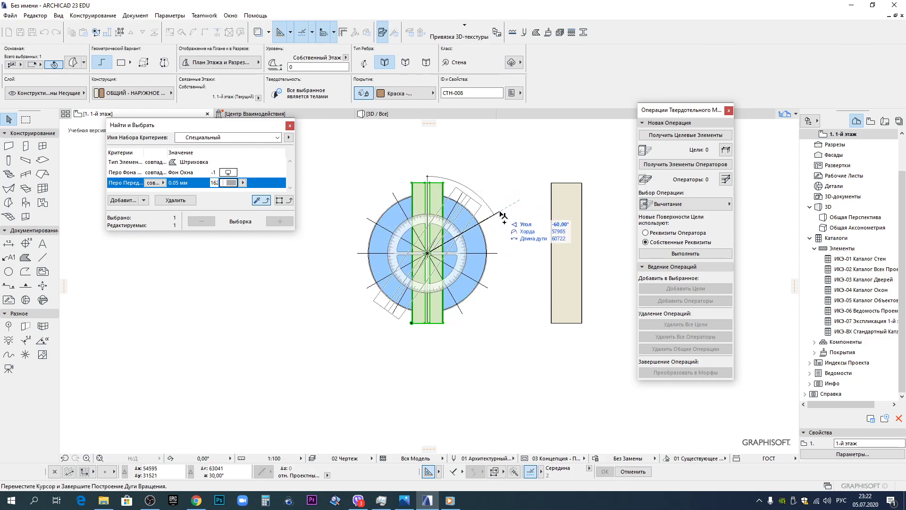
click(479, 347)
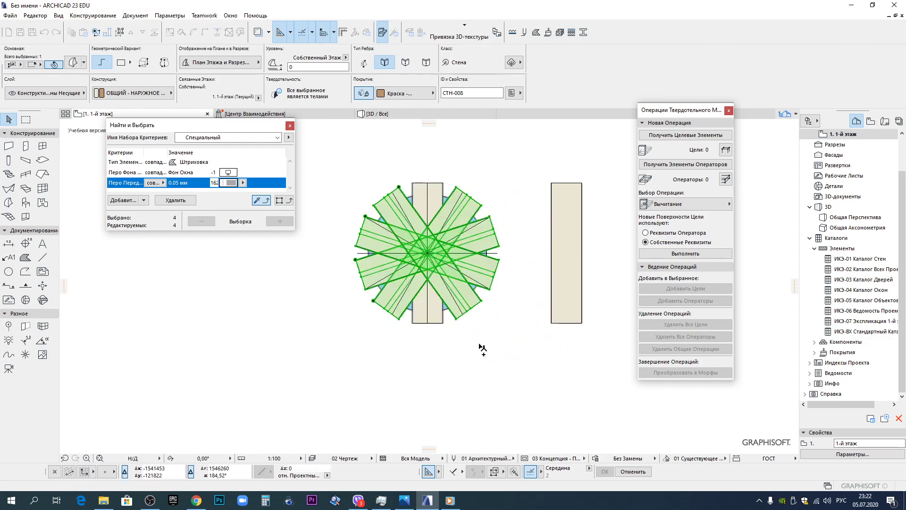
shift+click(435, 222)
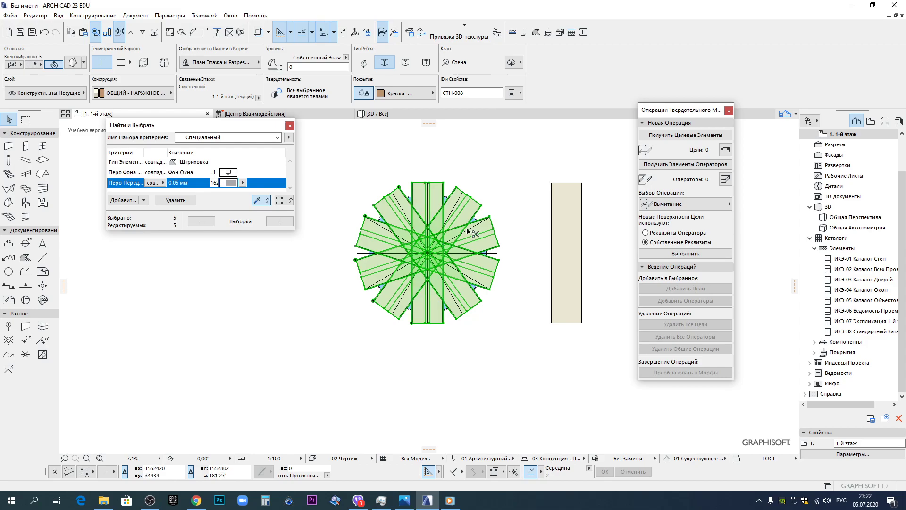
key(Escape)
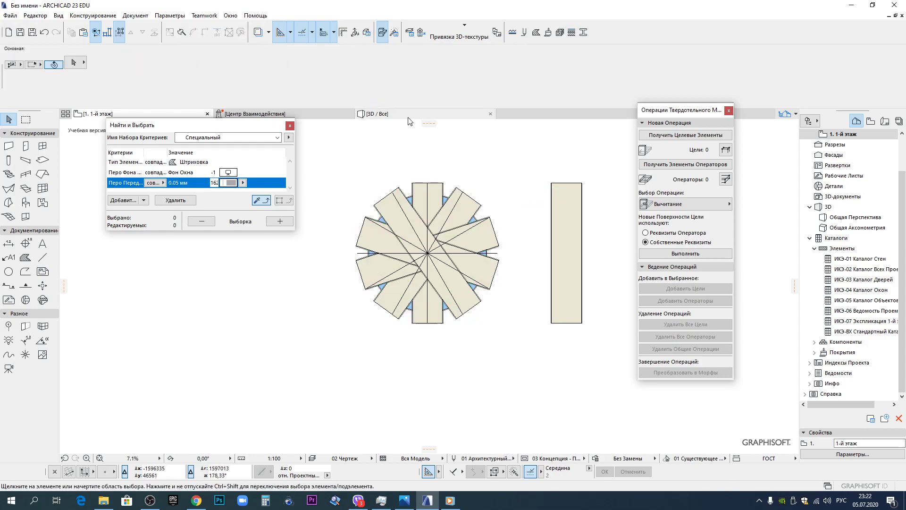
Select the five radial morphs in 3D and try to move them vertically down to the tower's base.
key(F3)
shift+middle_drag(438, 333, 440, 272)
shift+middle_drag(277, 323, 307, 372)
click(260, 295)
shift+click(297, 373)
shift+click(458, 363)
shift+middle_drag(441, 350, 398, 302)
key(ctrl+d)
click(398, 333)
shift+middle_drag(398, 333, 393, 321)
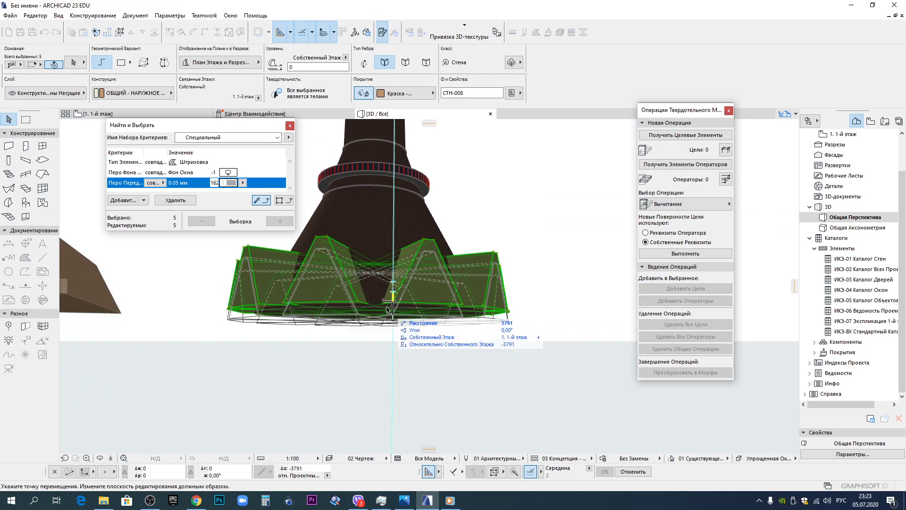
scroll(380, 310, up, 3)
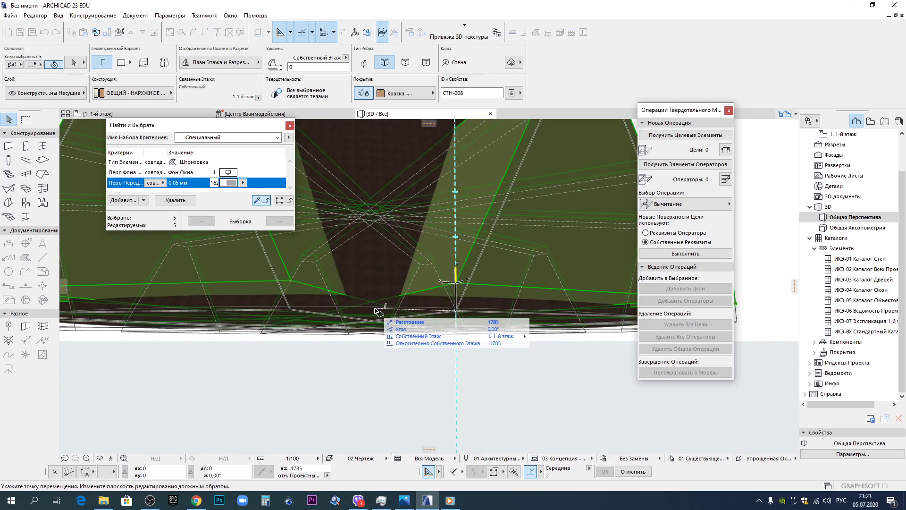
click(385, 306)
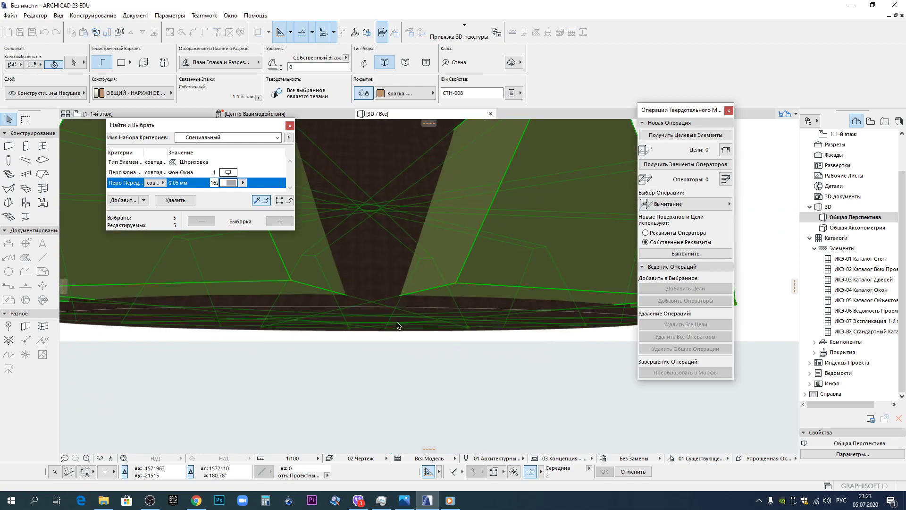
shift+middle_drag(419, 303, 428, 307)
key(ctrl+d)
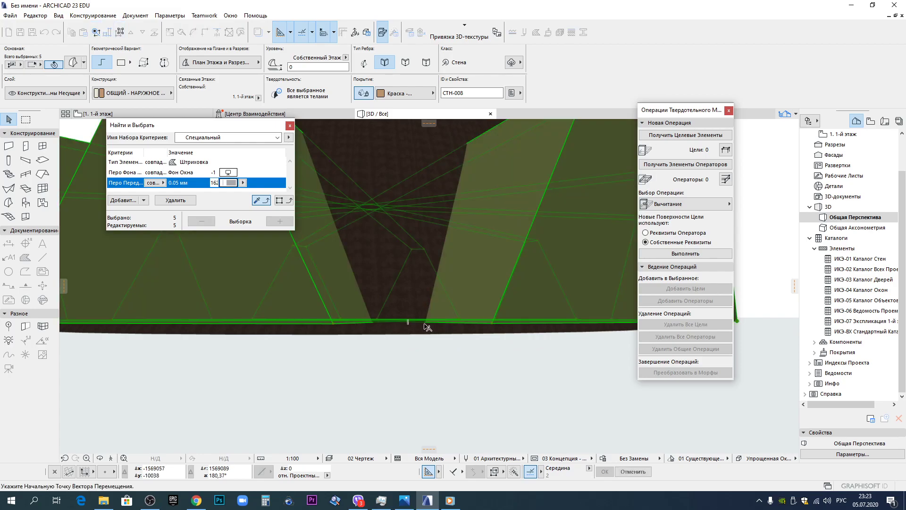
click(427, 325)
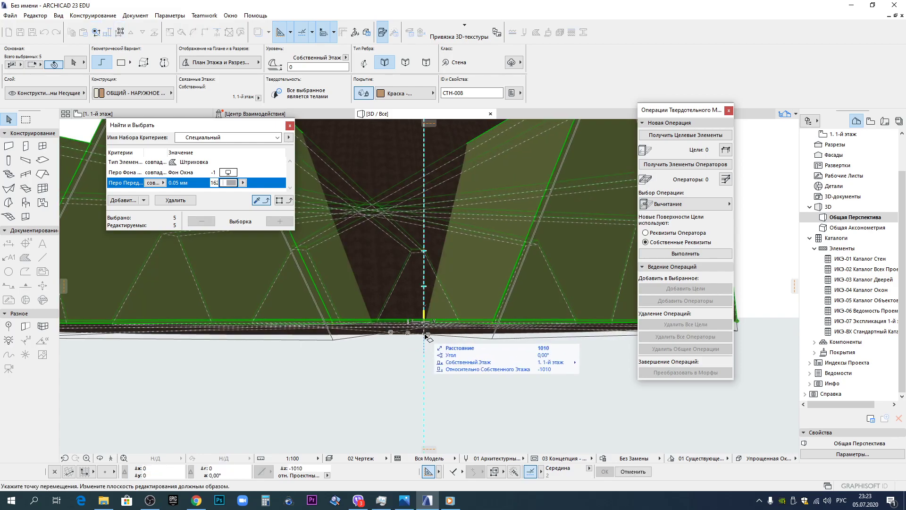
key(Escape)
Turn off group suspension and move the five grouped radial morphs vertically down to the tower wall's base level, -973.
click(408, 332)
scroll(410, 333, down, 1)
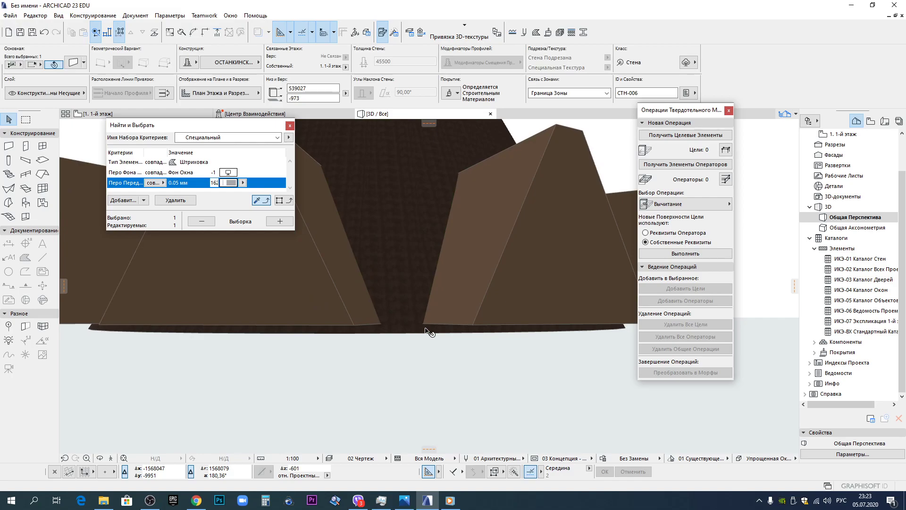
click(513, 283)
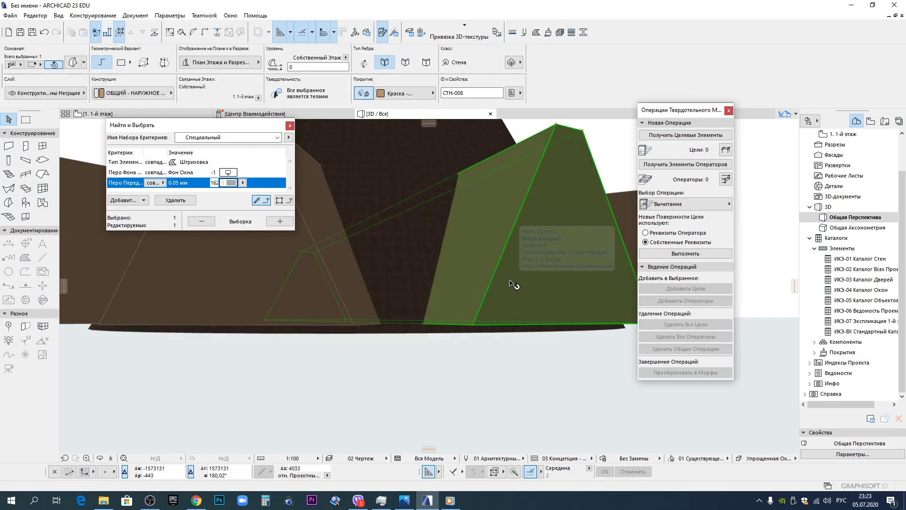
click(120, 32)
key(ctrl+d)
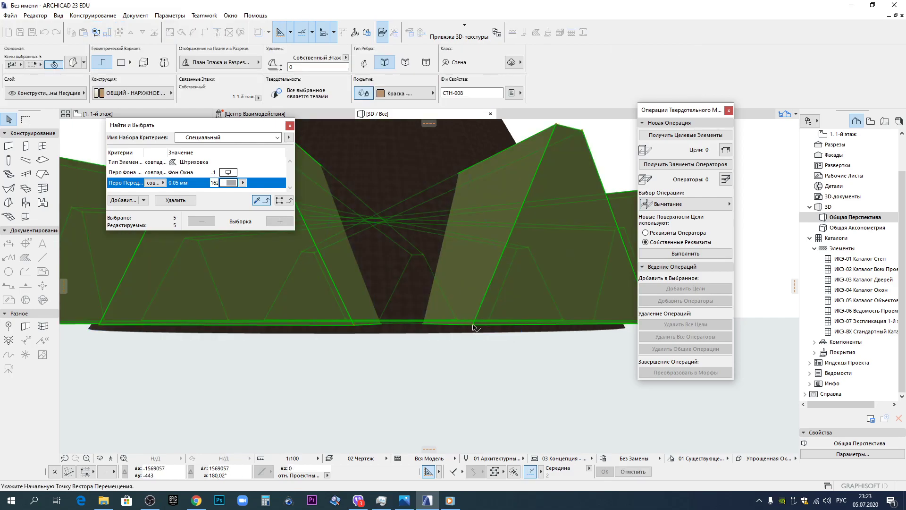
click(472, 325)
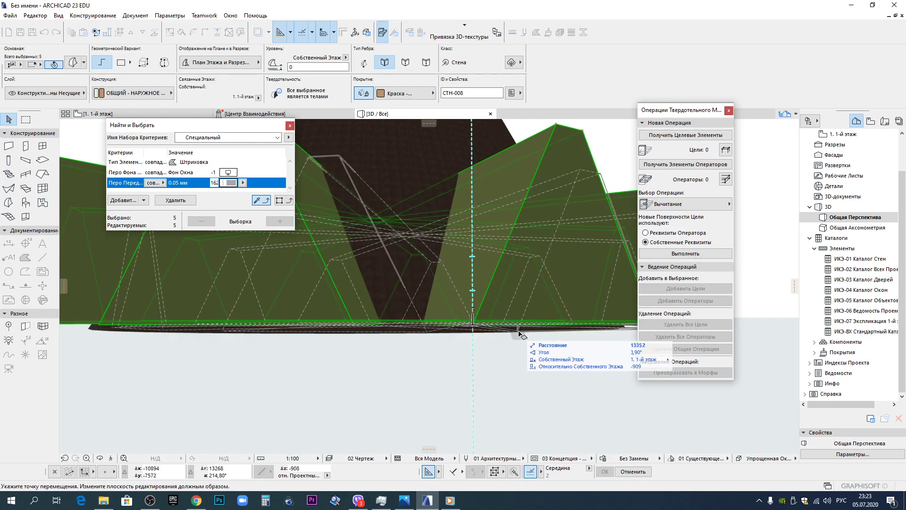
click(542, 331)
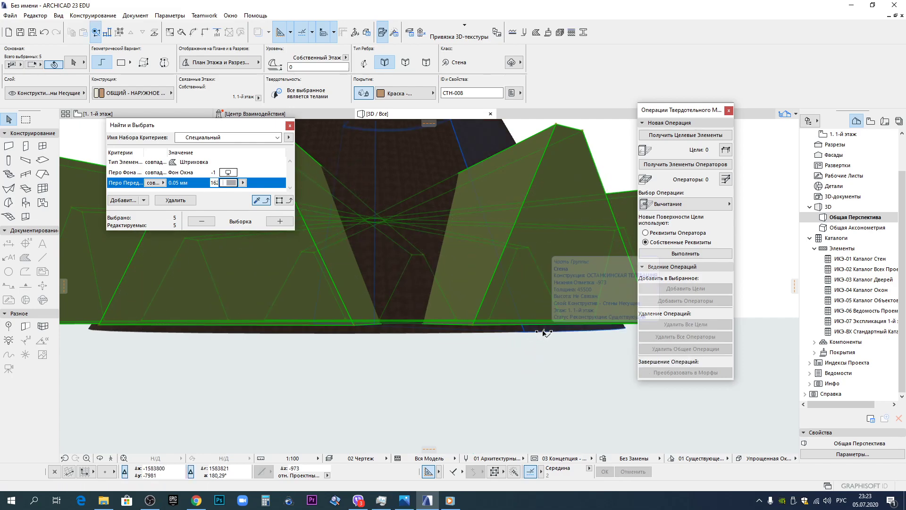
key(ctrl+d)
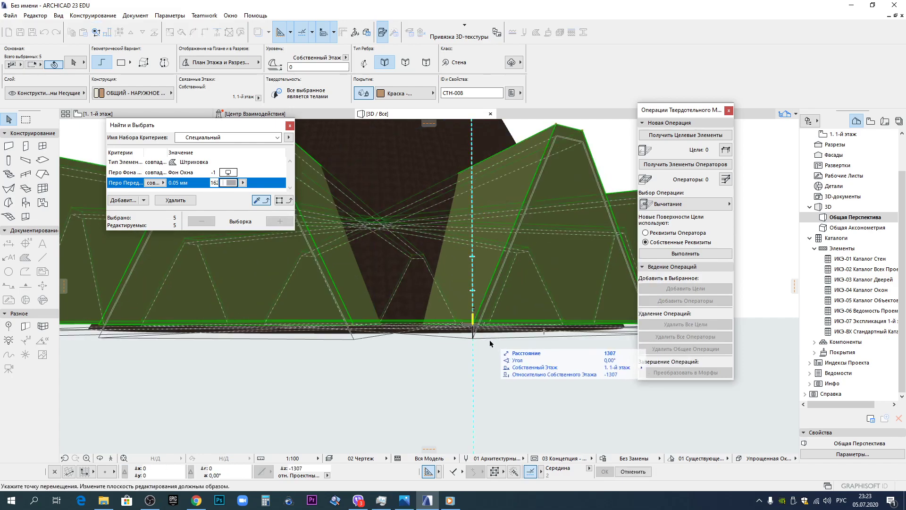
click(547, 346)
Subtract the five radial morphs as operators from the tower's two profile walls as targets with Вычитание.
scroll(548, 348, down, 7)
shift+middle_drag(547, 347, 455, 377)
scroll(455, 377, up, 4)
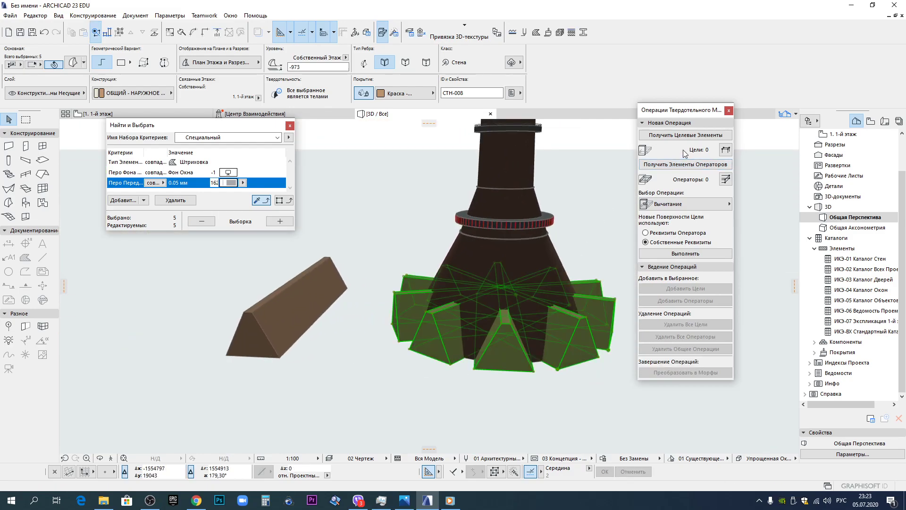
click(508, 262)
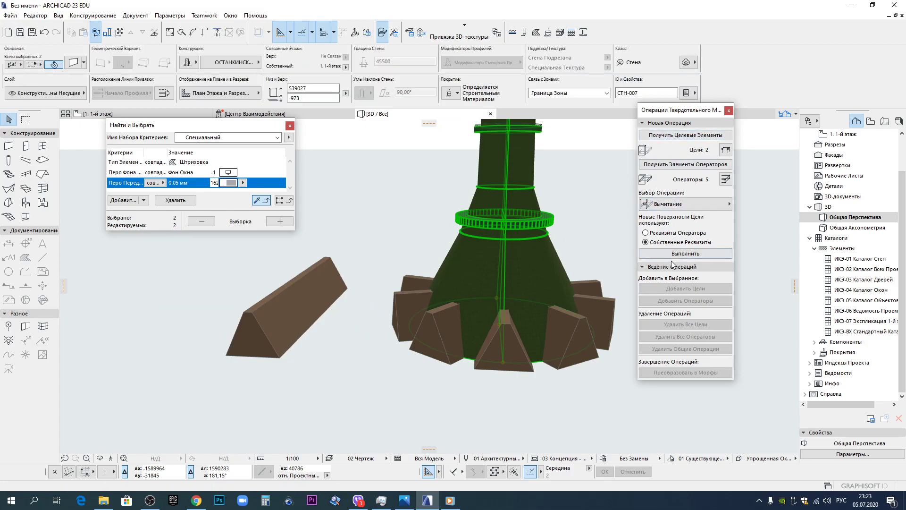
Assign the five radial morphs to the hidden "спрятать" layer and open the 1-й этаж floor plan.
click(417, 290)
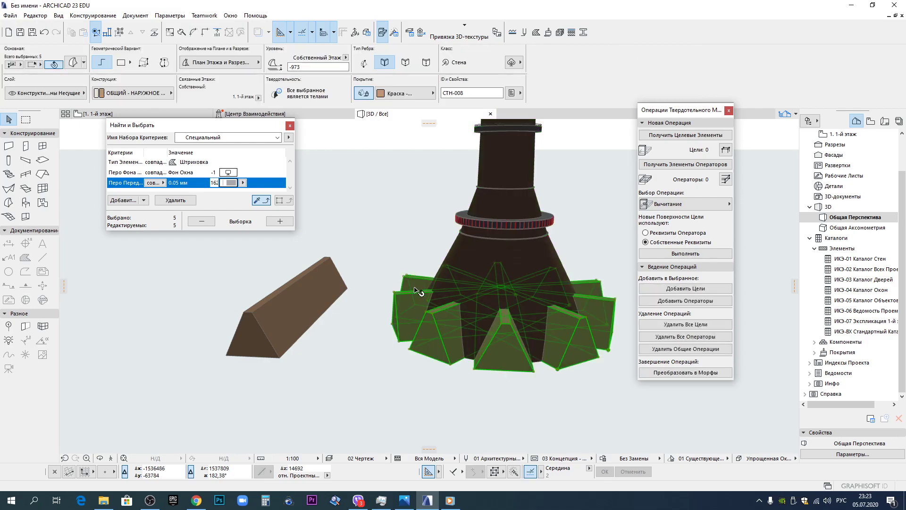
click(25, 93)
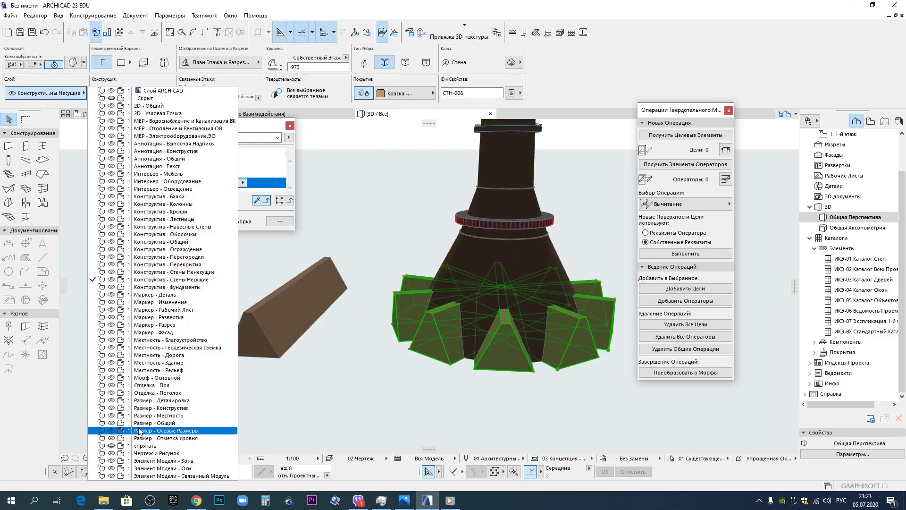
click(152, 446)
shift+middle_drag(542, 382, 527, 302)
click(111, 114)
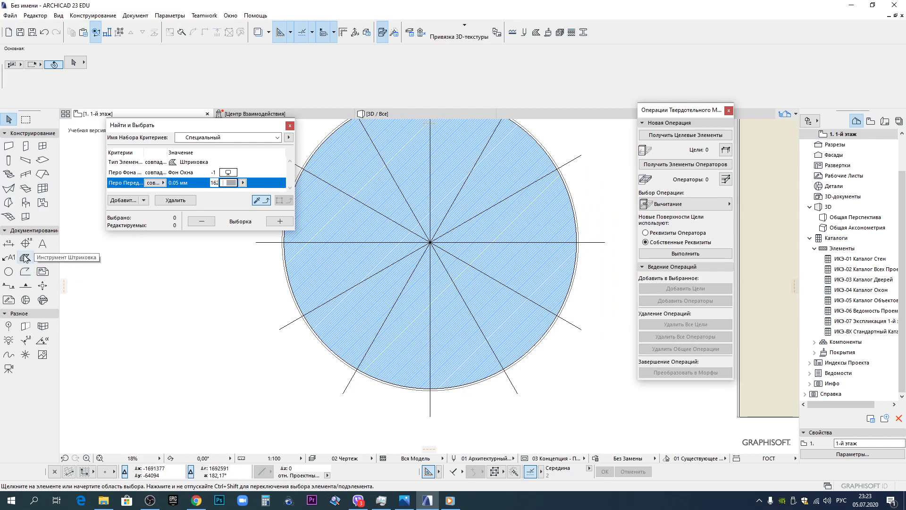
Examine the inner cylinder at the foot of the conical base on the reference drawing and beside the overlaid half-profile.
scroll(482, 324, down, 2)
scroll(481, 324, down, 5)
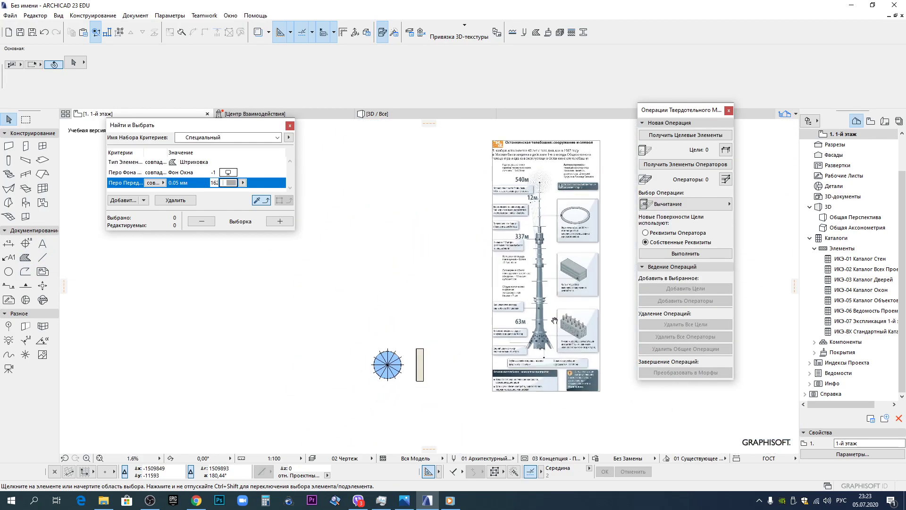
scroll(428, 338, up, 10)
middle_drag(428, 338, 408, 200)
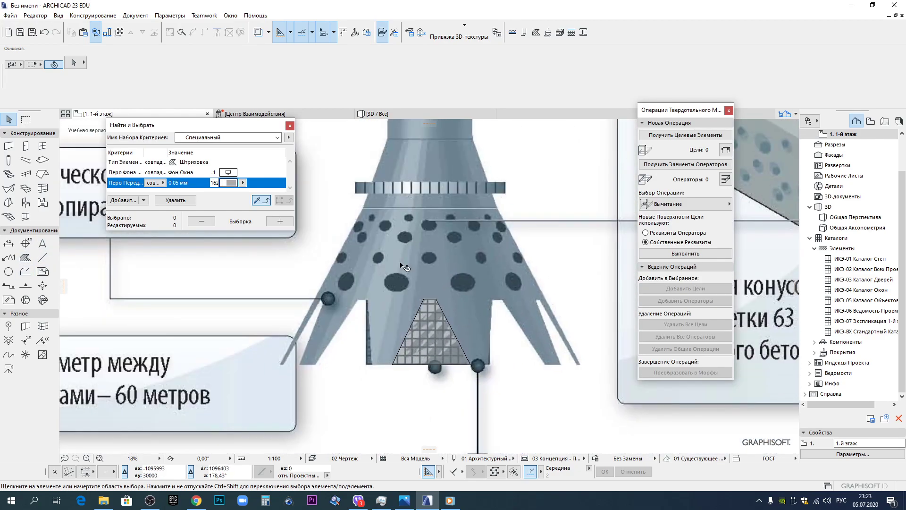
key(m)
scroll(437, 371, down, 6)
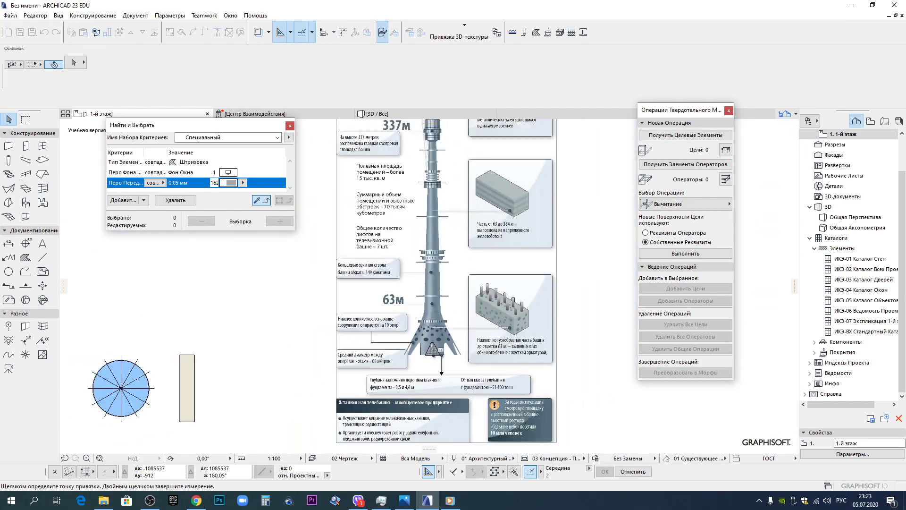
middle_drag(617, 370, 382, 353)
scroll(382, 355, up, 10)
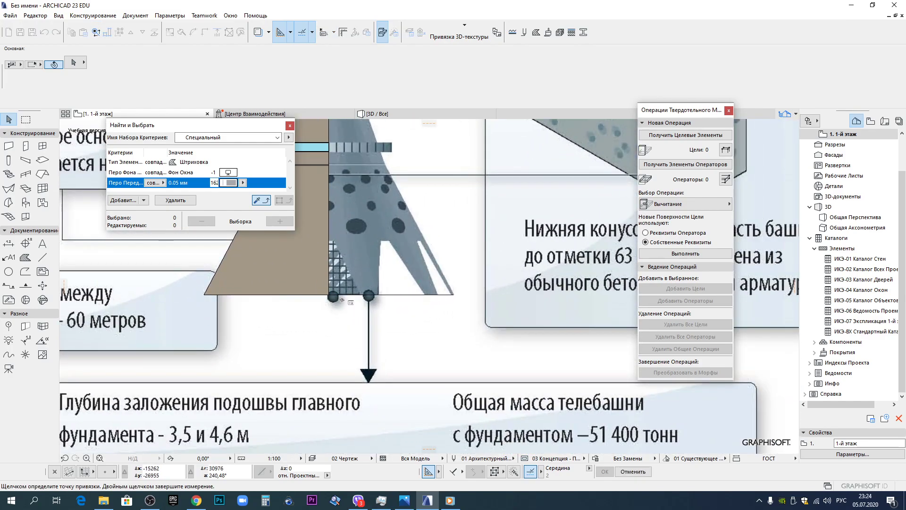
middle_drag(351, 297, 404, 361)
scroll(356, 353, down, 4)
key(Escape)
Make the background of the conical base's 2D fill transparent over the reference drawing.
click(389, 357)
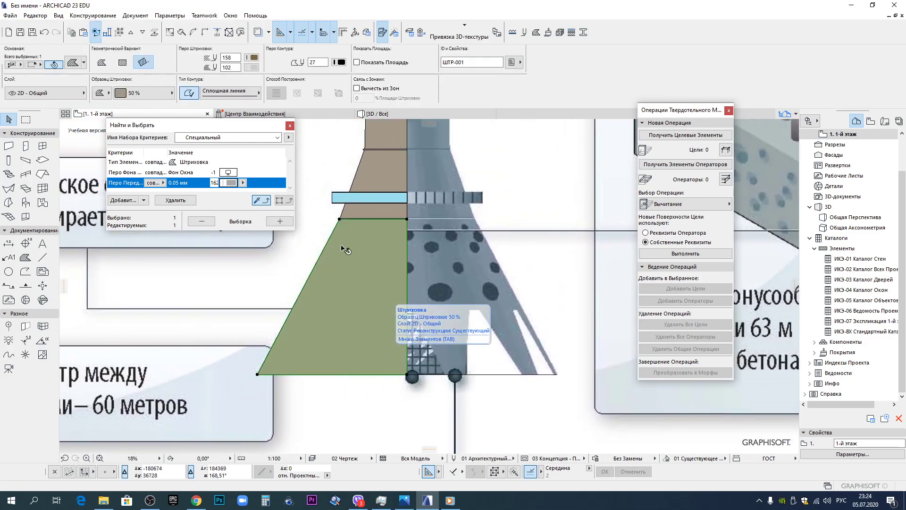
click(251, 67)
click(392, 169)
key(Escape)
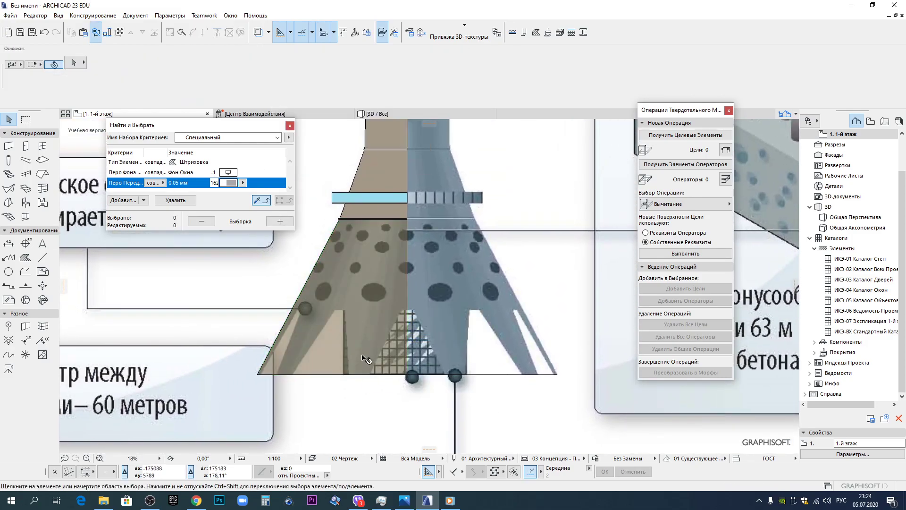
Measure the inner cylinder's radius along the base line, from the tower axis to the cylinder's outer edge.
scroll(363, 363, up, 5)
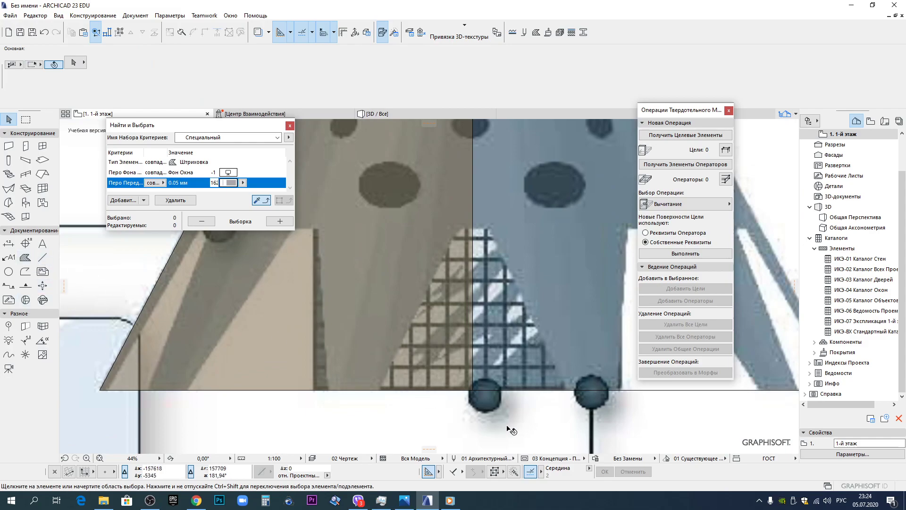
key(m)
click(473, 389)
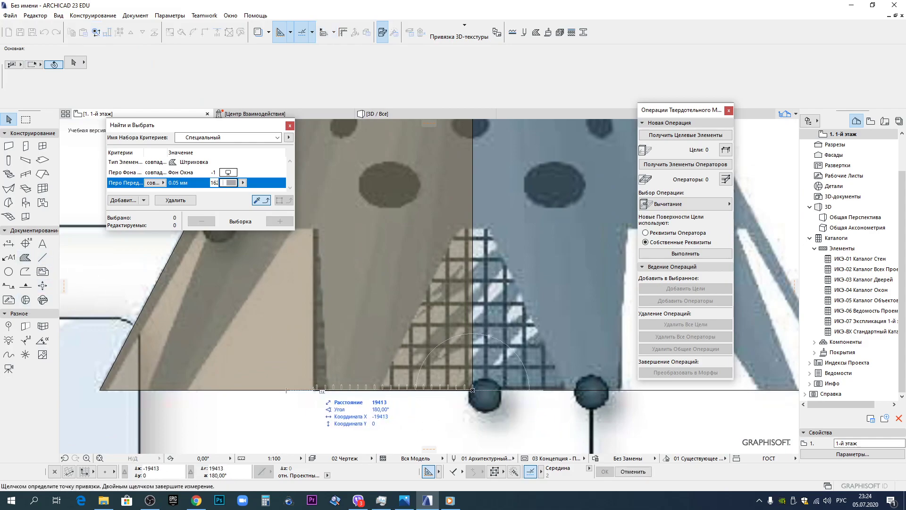
key(Escape)
Draw a circle of radius 19000 centred on the intersection of the tower plan's radial lines.
scroll(338, 386, down, 12)
middle_drag(337, 384, 625, 279)
middle_drag(185, 336, 489, 336)
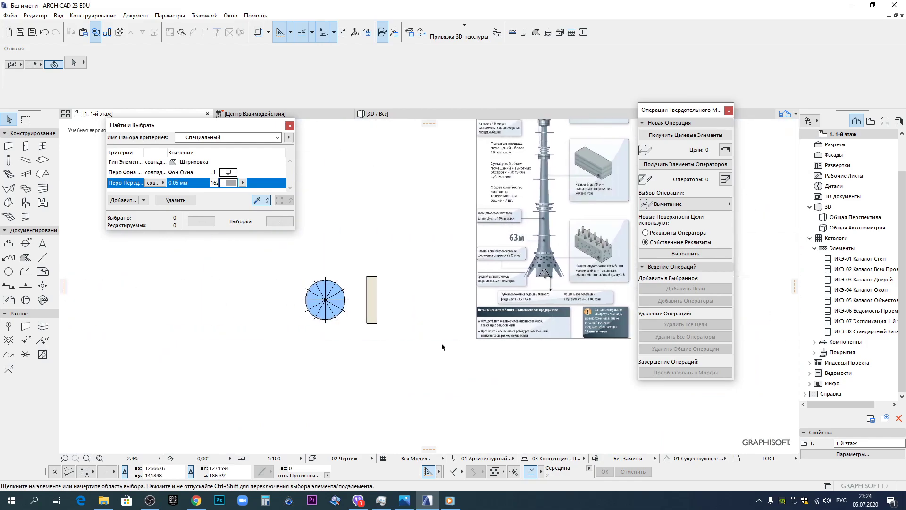
click(9, 271)
scroll(325, 315, up, 5)
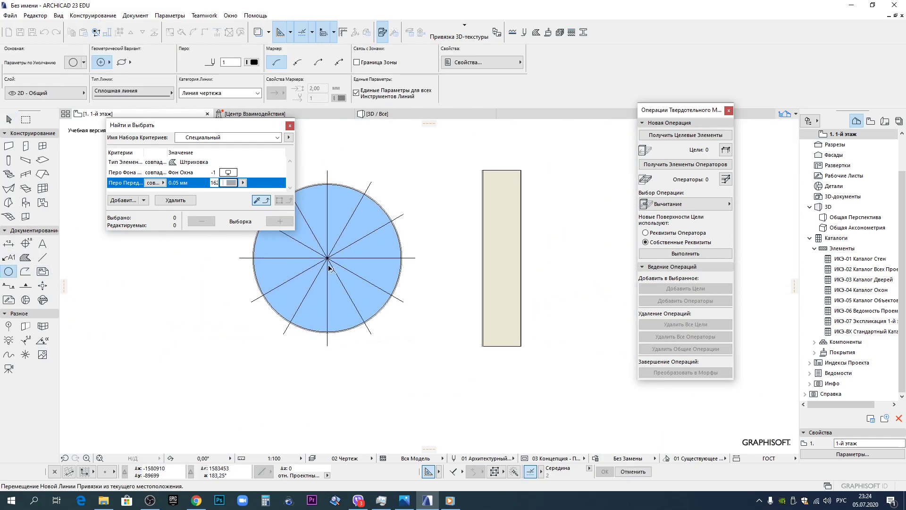
scroll(329, 268, up, 4)
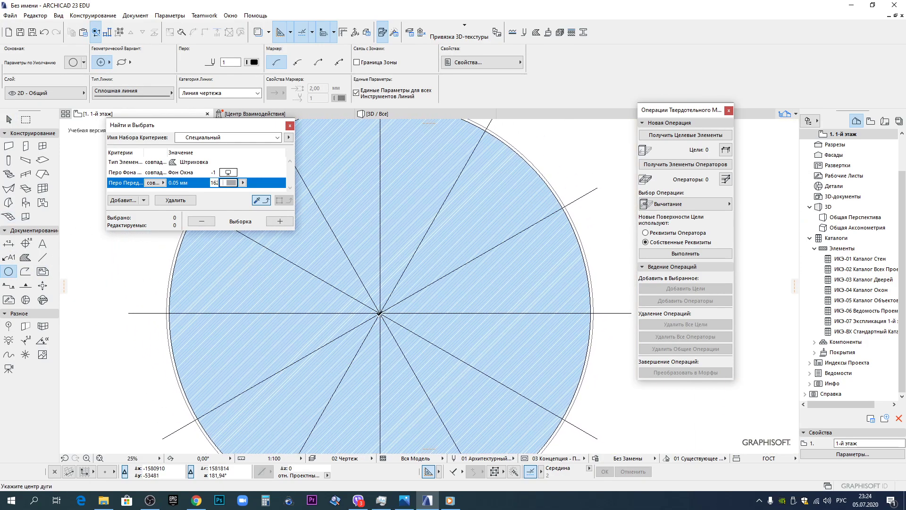
click(380, 314)
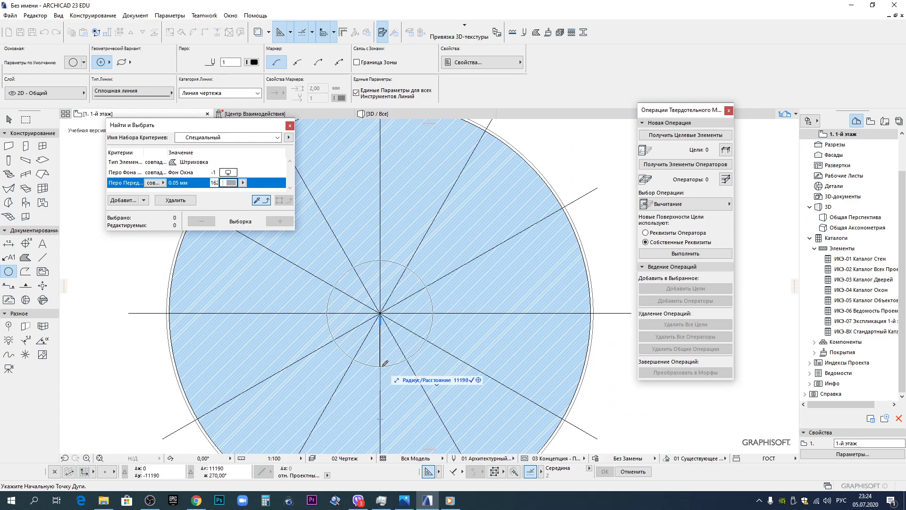
text(19)
key(Return)
click(381, 403)
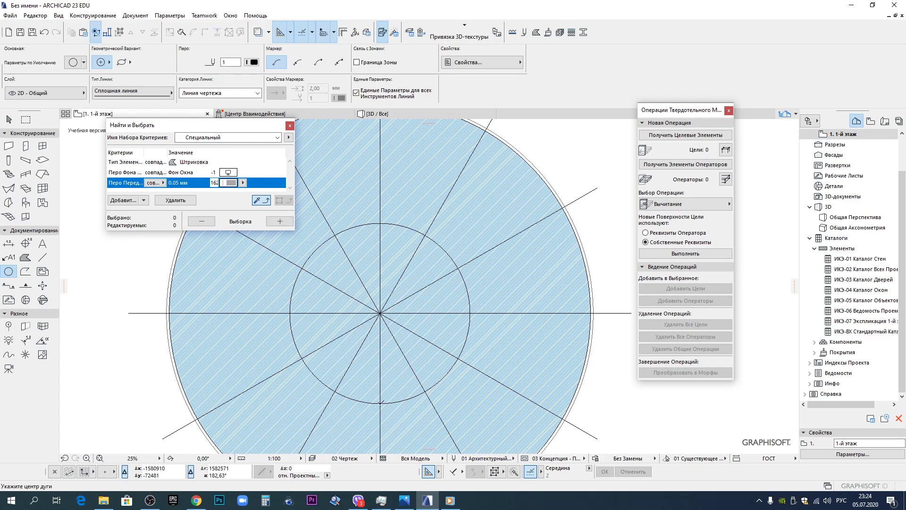
Create a curtain wall (Навесная Стена) along the inner circle by tracing it with the Magic Wand.
click(9, 120)
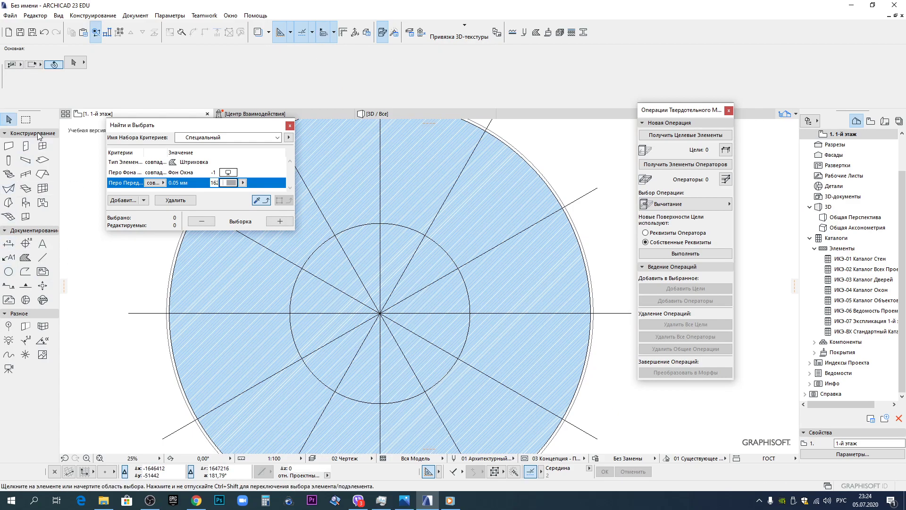
click(42, 188)
key(space)
click(311, 370)
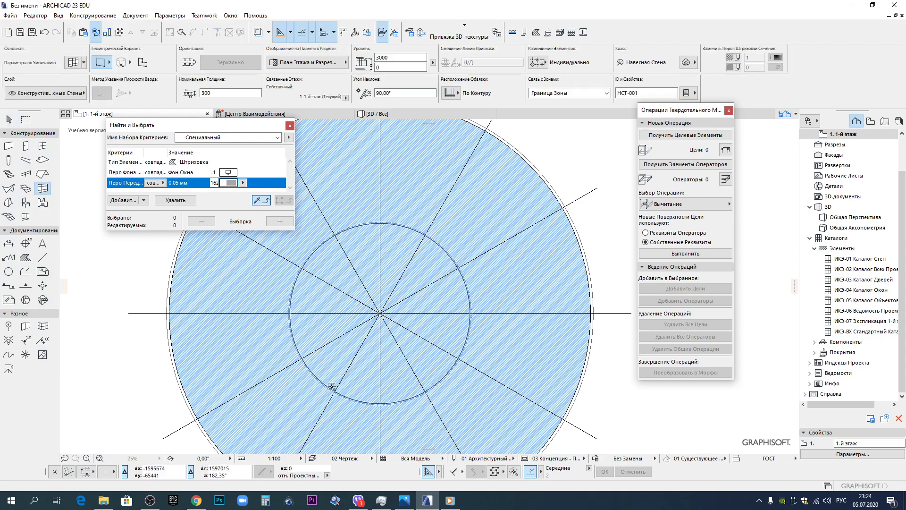
click(361, 347)
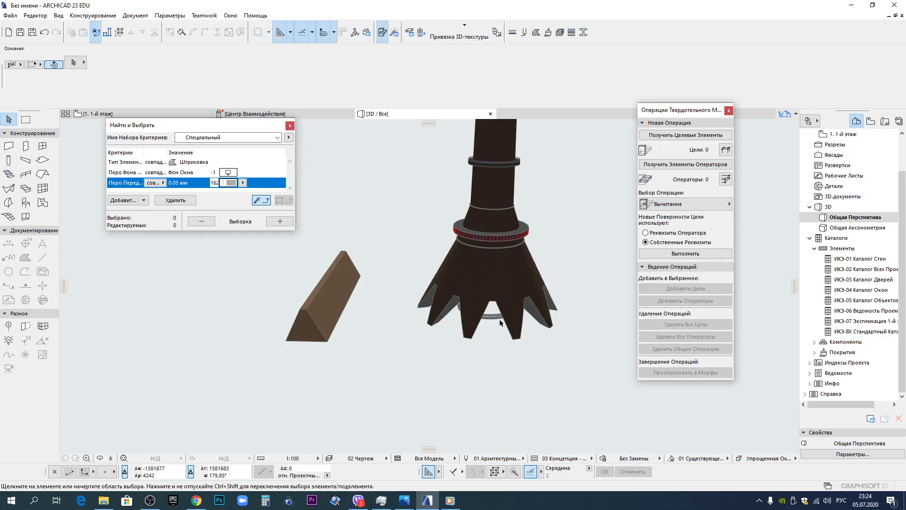
Stretch the circular curtain wall in 3D to a height of 18900 inside the leg openings.
scroll(497, 327, up, 5)
click(490, 315)
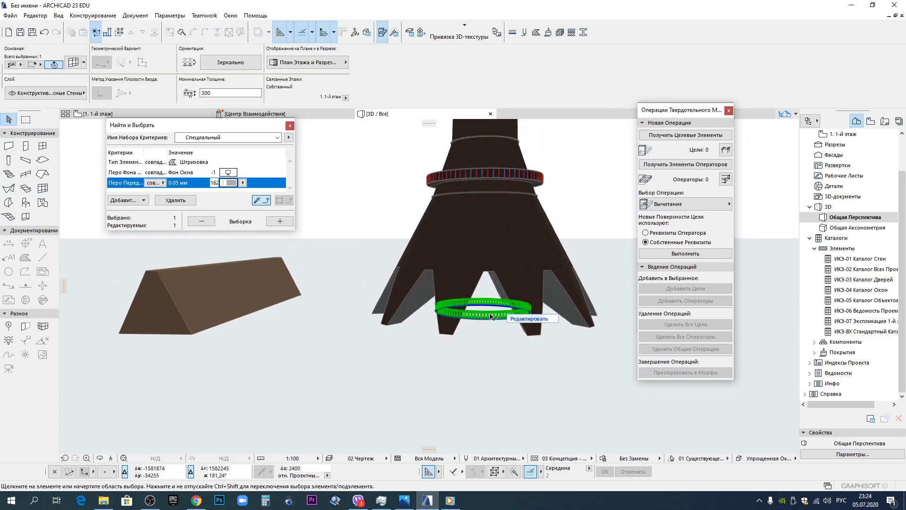
click(436, 306)
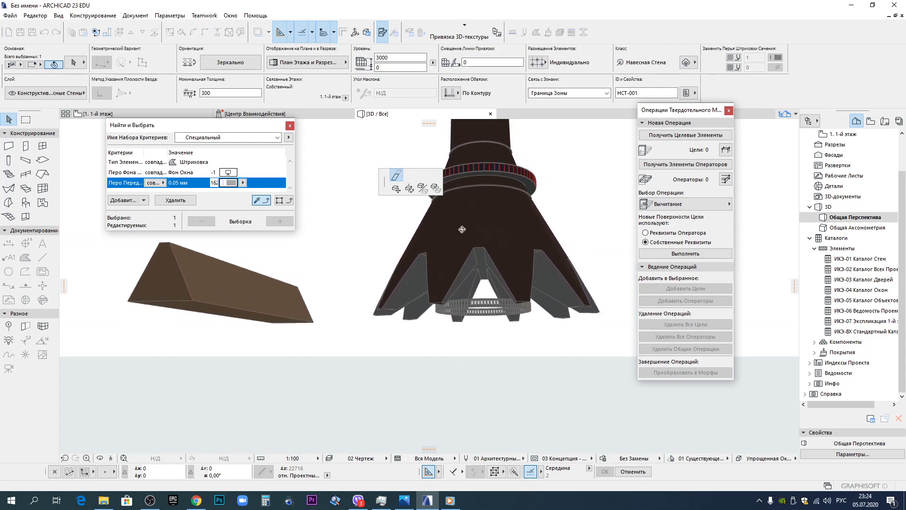
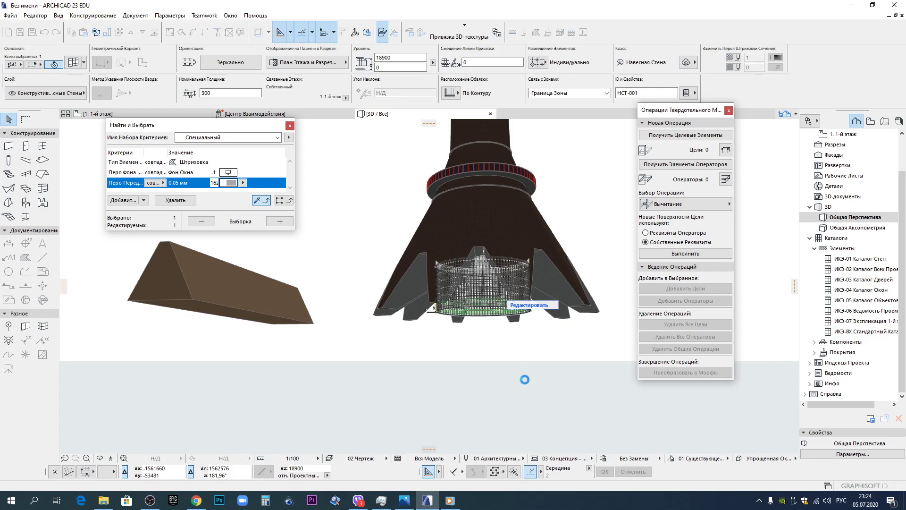
click(509, 381)
Examine the tower base in 3D and compare it with the reference drawing and photo on the 1-й этаж plan.
scroll(508, 380, down, 5)
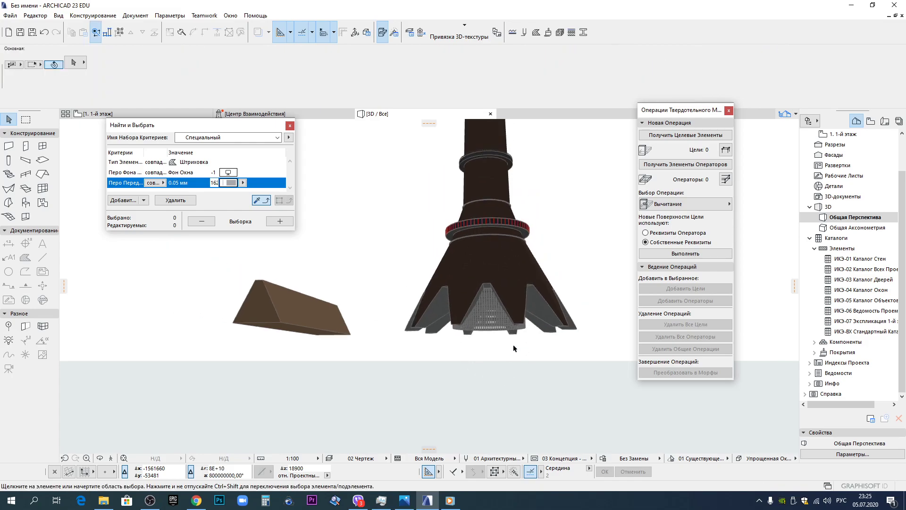
scroll(453, 300, up, 6)
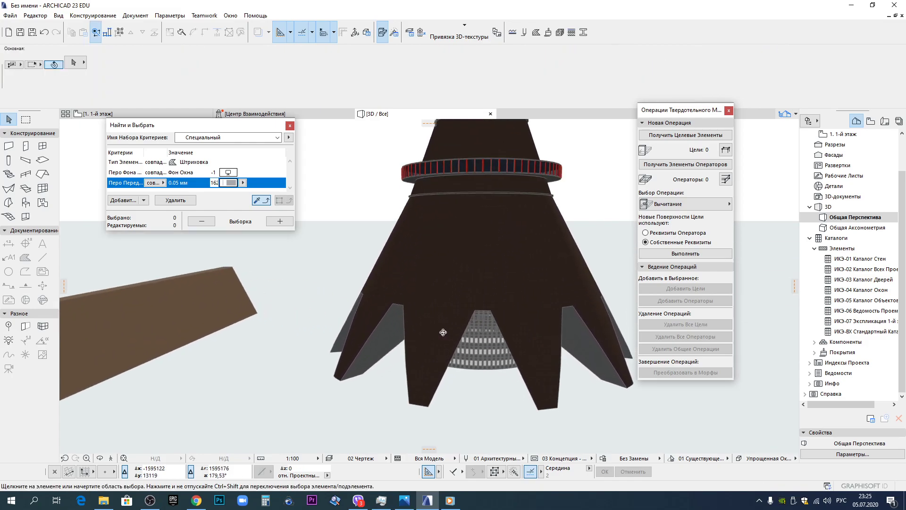
shift+middle_drag(448, 333, 351, 372)
scroll(471, 330, down, 3)
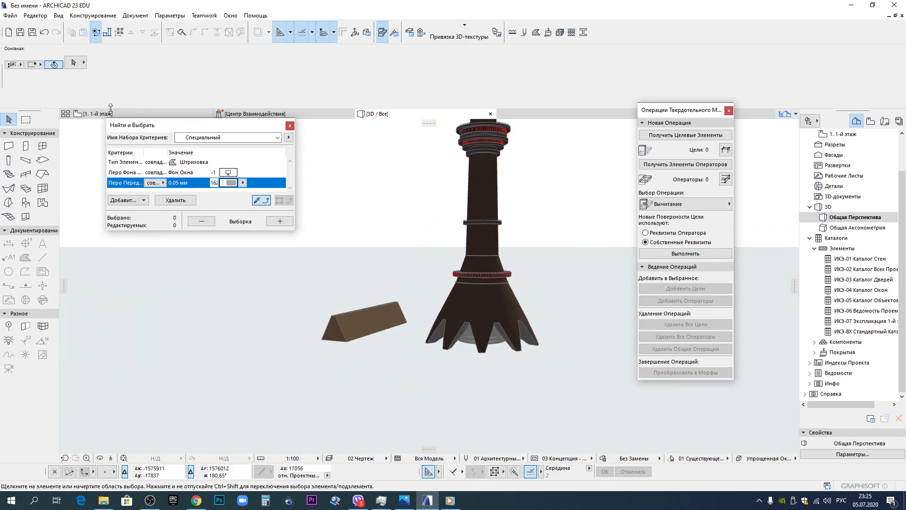
click(97, 113)
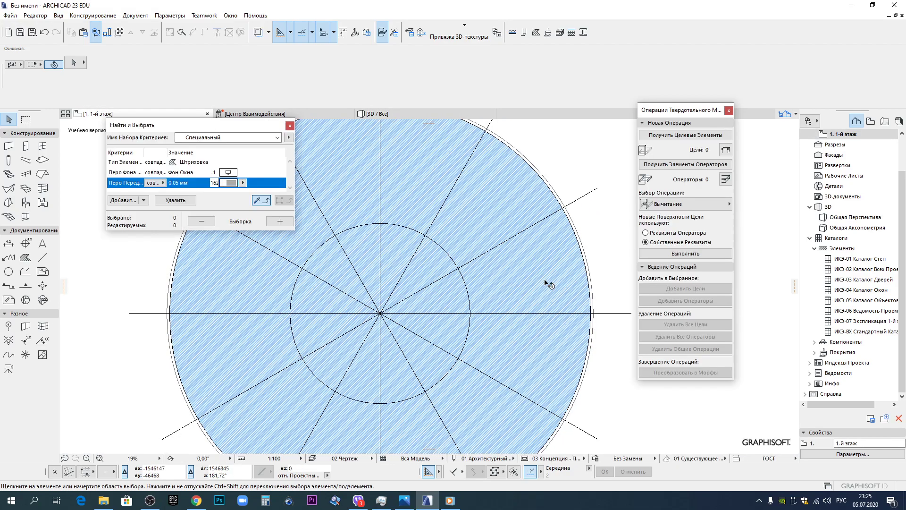
scroll(545, 282, down, 6)
middle_drag(546, 283, 290, 284)
middle_drag(606, 301, 354, 302)
scroll(388, 224, up, 5)
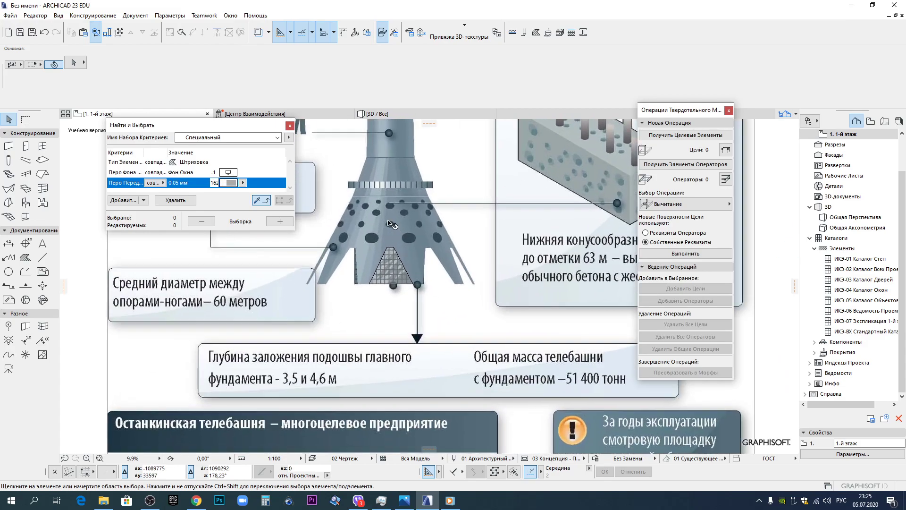
scroll(467, 259, down, 7)
middle_drag(514, 288, 388, 337)
scroll(483, 306, up, 4)
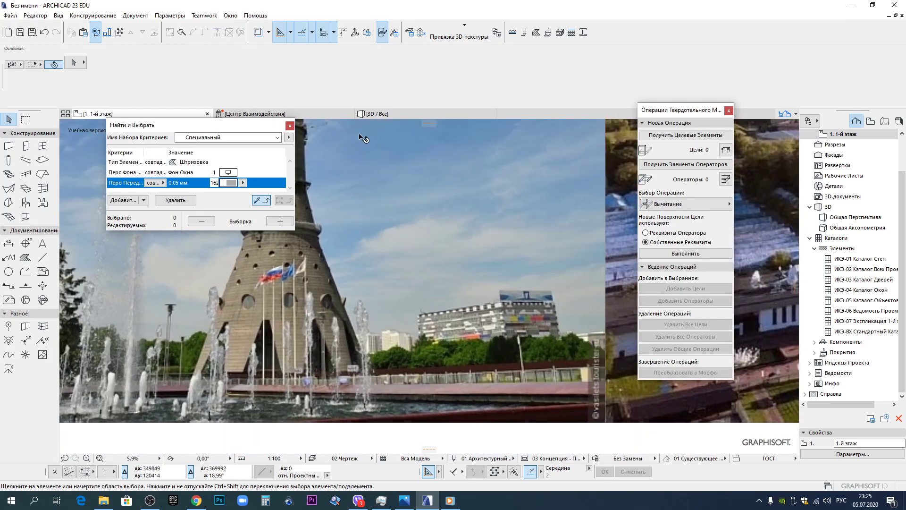
mouse_move(415, 115)
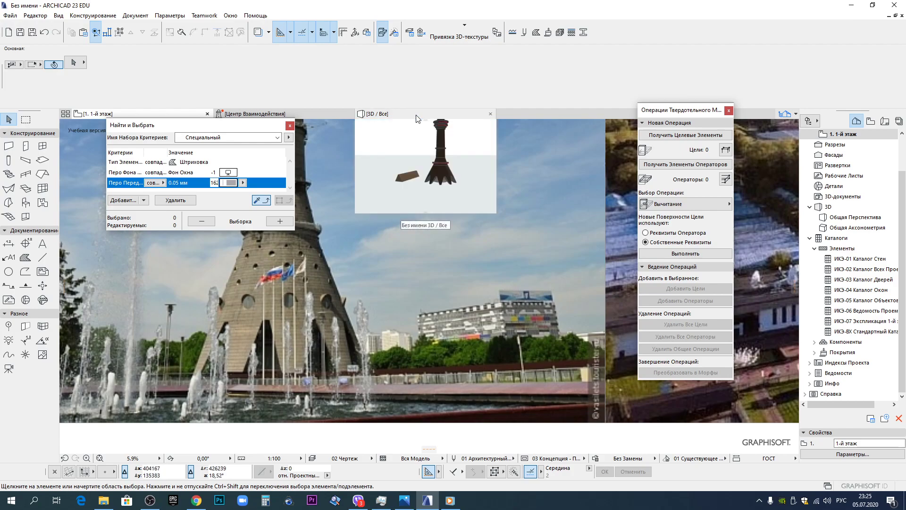
Open the ОСТАНКИНСКАЯ ТЕЛЕБАШНЯ profile for editing in the Profile Manager.
click(584, 32)
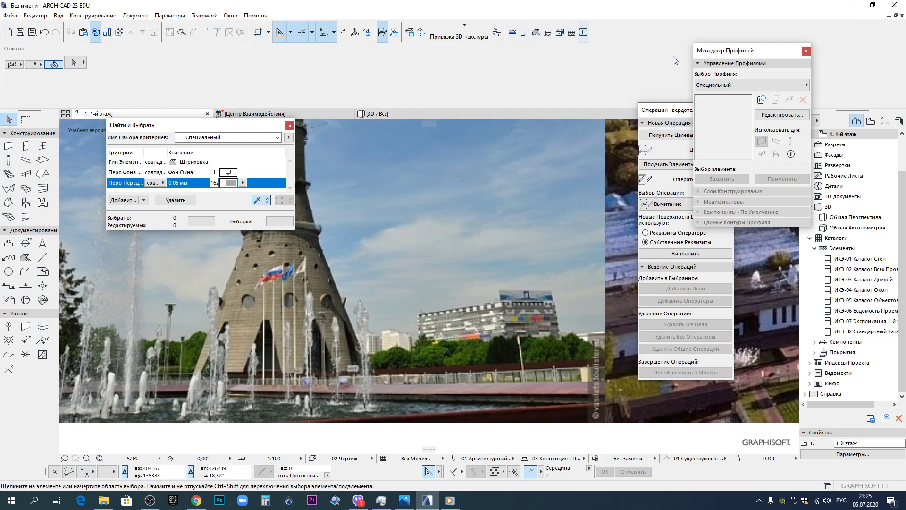
click(738, 83)
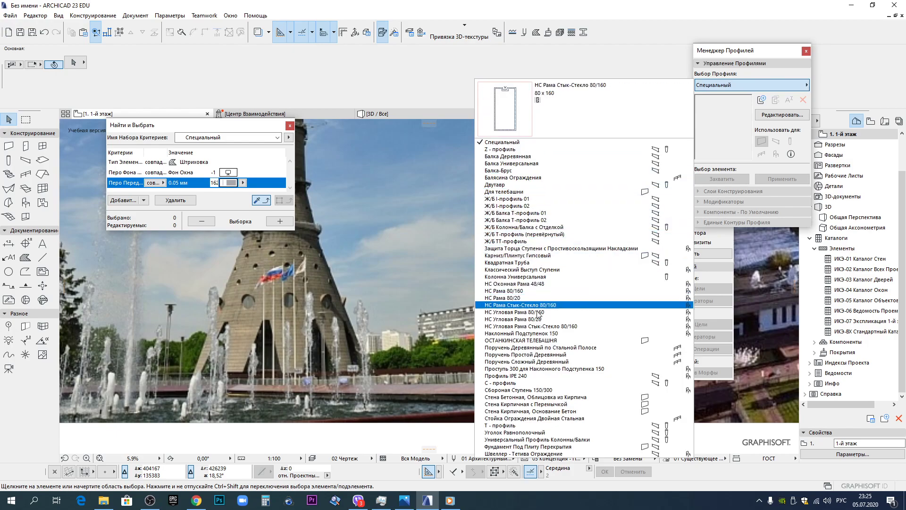
click(537, 339)
click(767, 114)
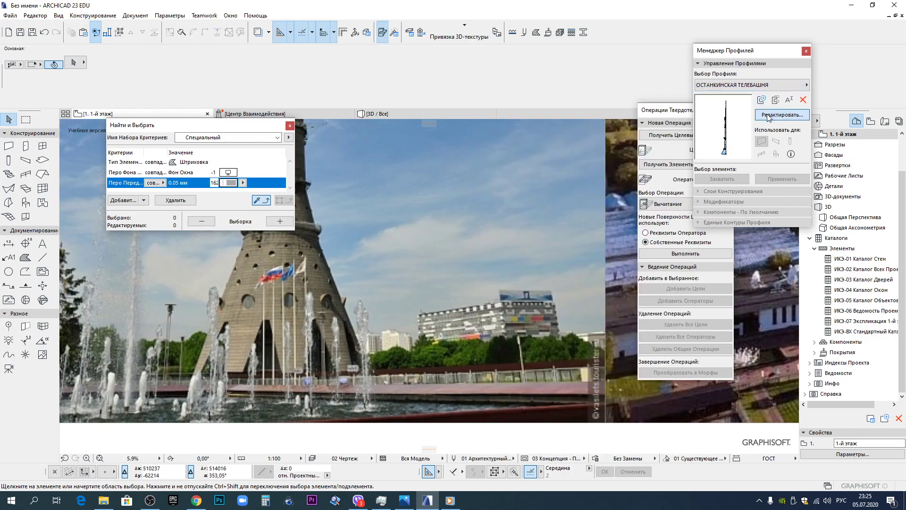
Draw a polyline along the sloping outer edge of the conical base, from its lower corner up to the thin ring.
scroll(429, 433, up, 10)
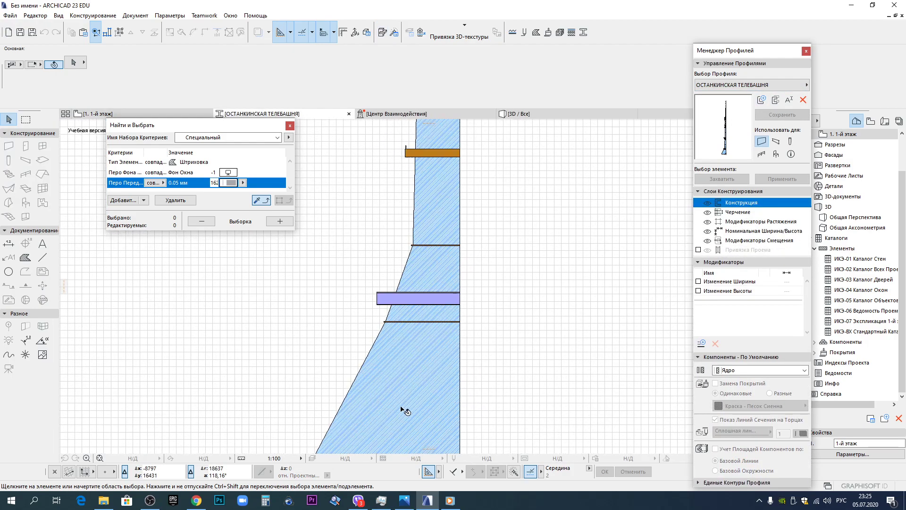
click(468, 306)
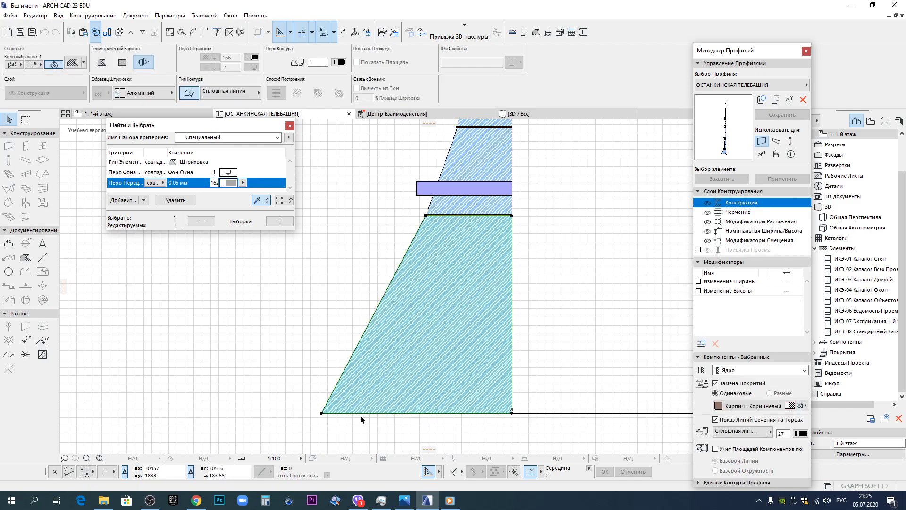
click(42, 257)
click(321, 412)
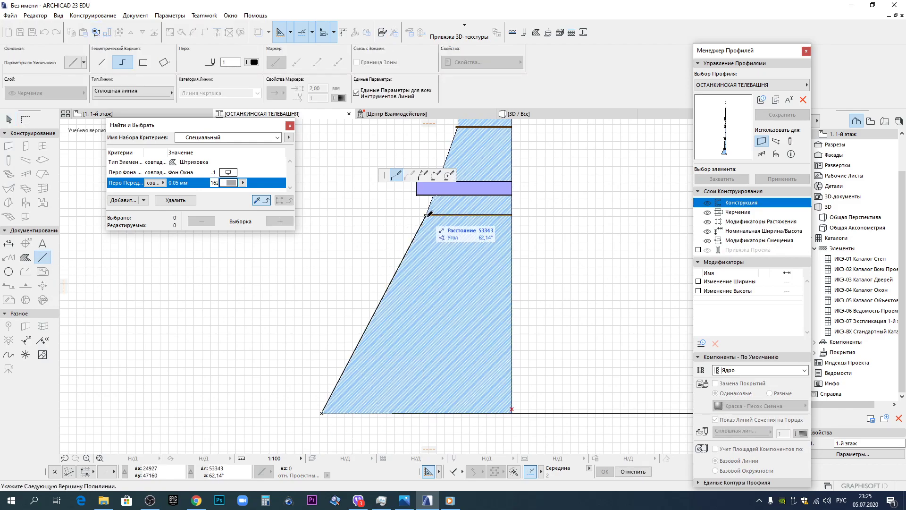
scroll(429, 213, up, 5)
double_click(417, 221)
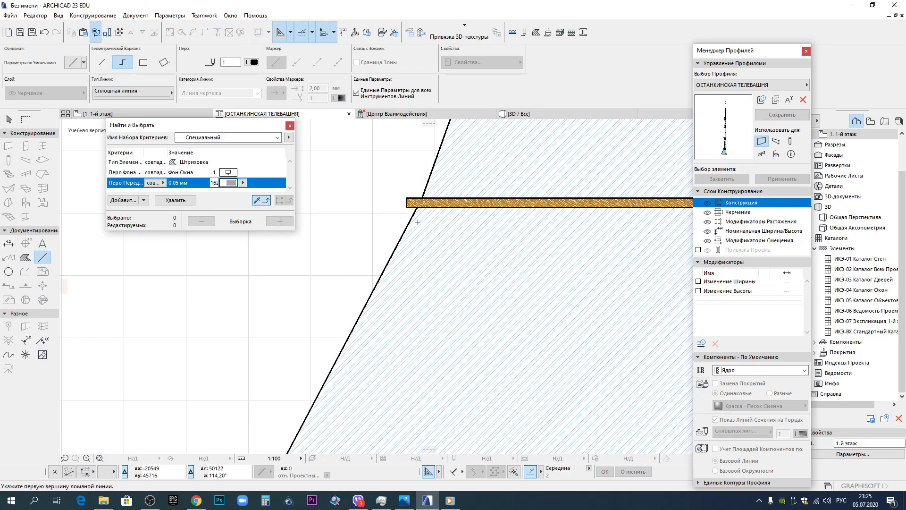
key(Escape)
Copy the sloping edge line horizontally 1500 inward from the cone's outer edge.
click(413, 215)
key(ctrl+shift+d)
click(417, 208)
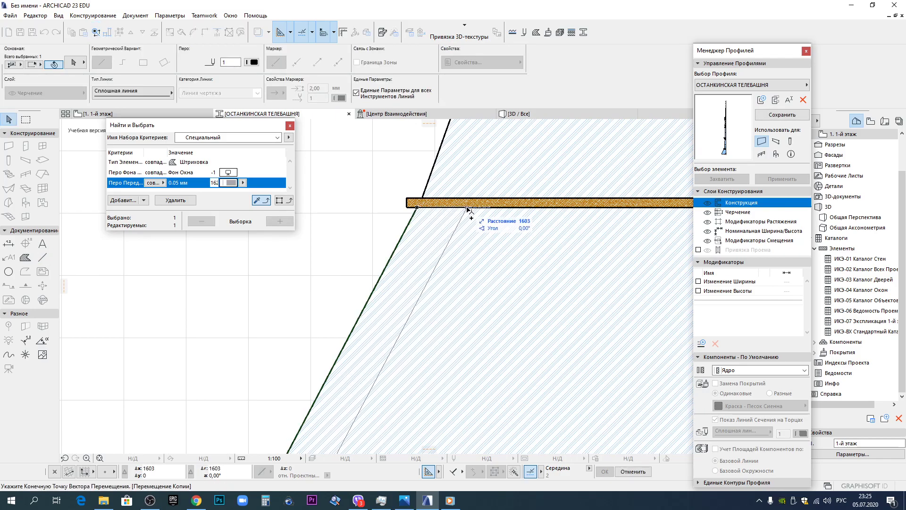
key(Tab)
text(1500)
key(Return)
scroll(472, 227, down, 8)
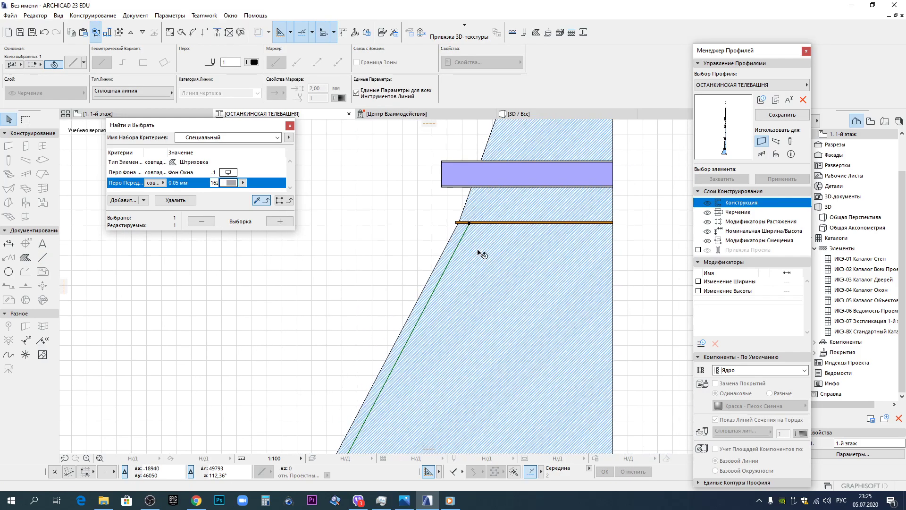
Move the inner sloping line of the conical base horizontally further inward, using its upper end below the thin ring as the reference.
click(495, 325)
scroll(496, 327, up, 3)
click(347, 253)
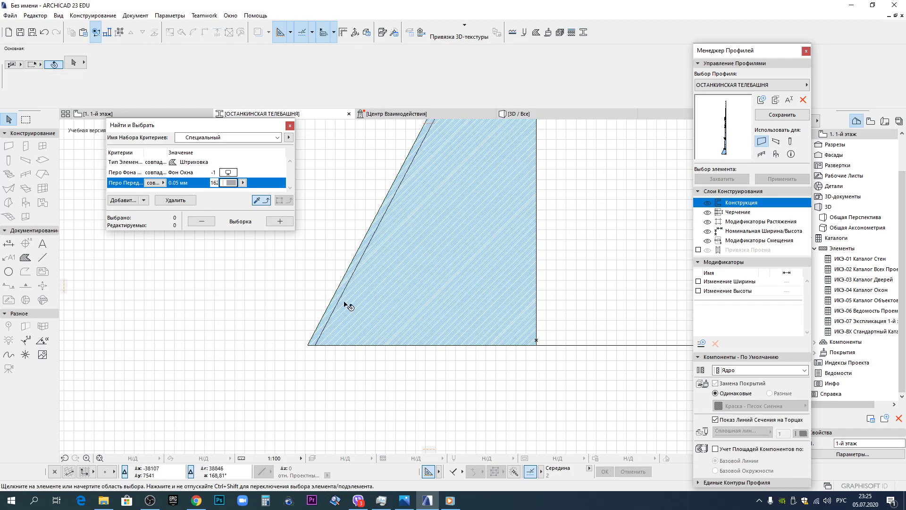
scroll(446, 250, up, 2)
scroll(449, 259, up, 2)
click(448, 203)
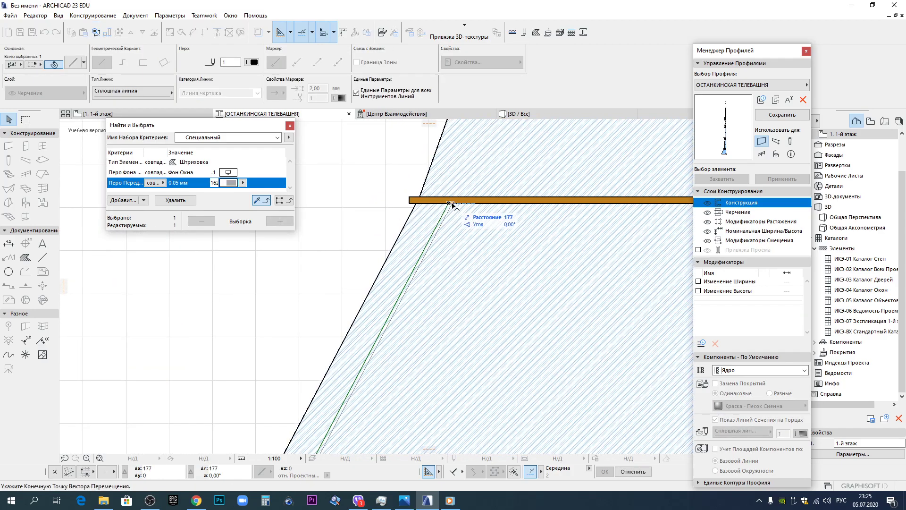
key(Return)
scroll(502, 293, down, 5)
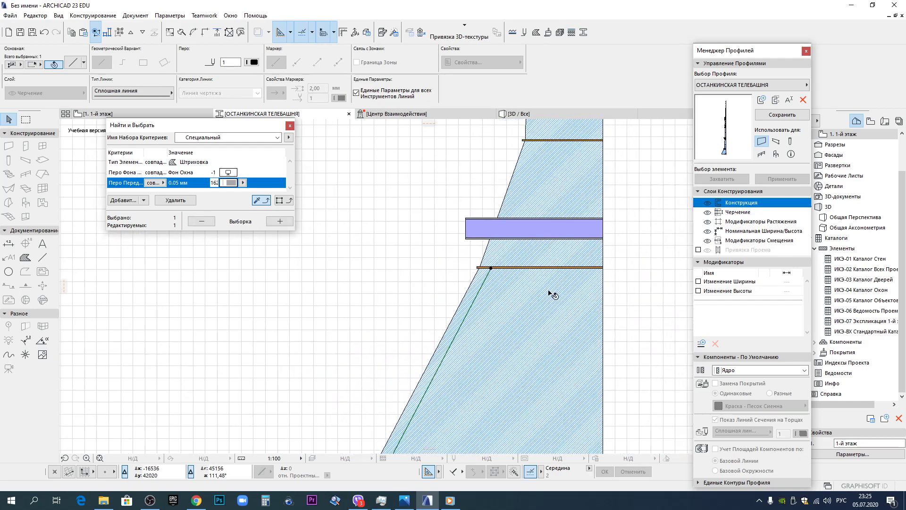
Cut the conical base fill along the inner sloping line and remove its core, keeping only the sloping outer wall.
click(551, 293)
click(603, 268)
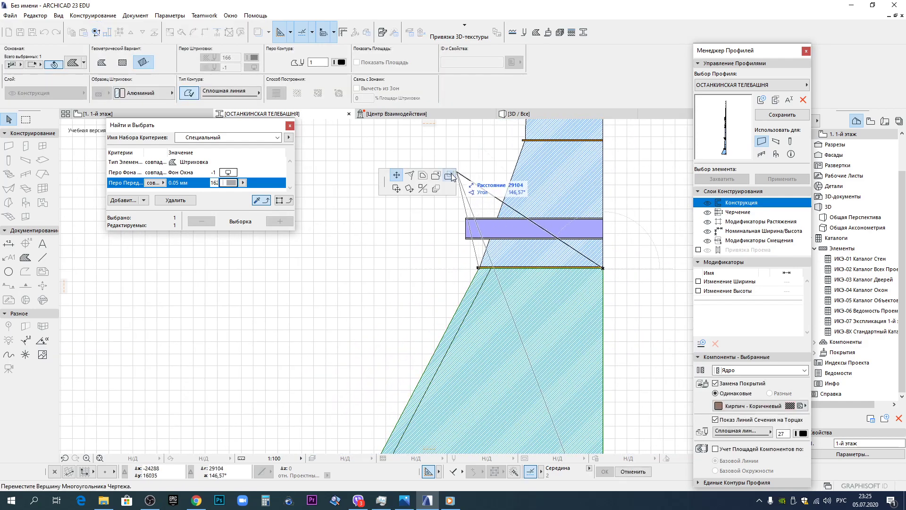
key(Escape)
scroll(523, 316, down, 3)
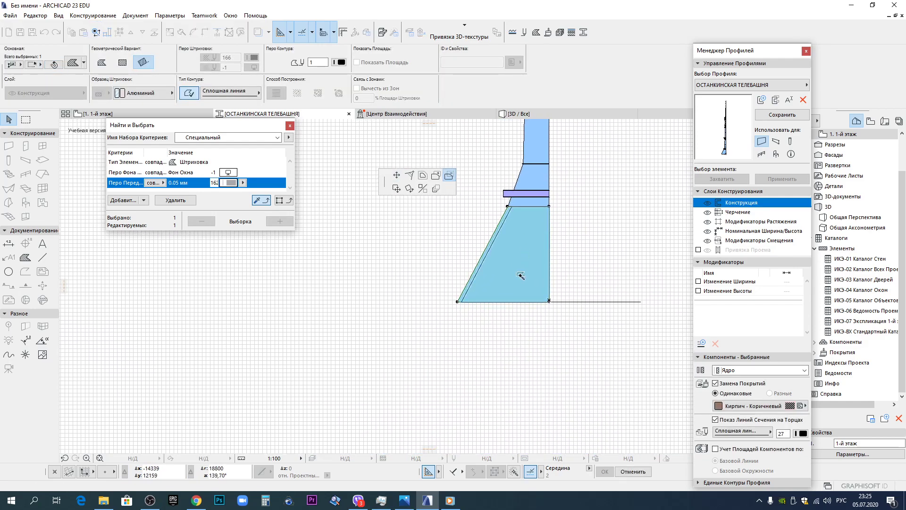
key(Delete)
scroll(467, 295, up, 3)
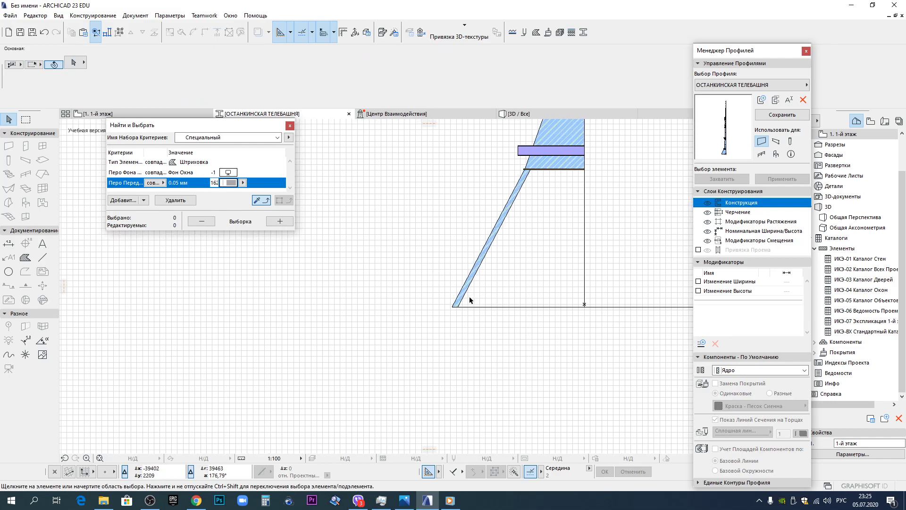
Check the tower base and the ground around it in the reference photo on the 1-й этаж plan and in the 3D model.
scroll(469, 298, down, 4)
click(108, 114)
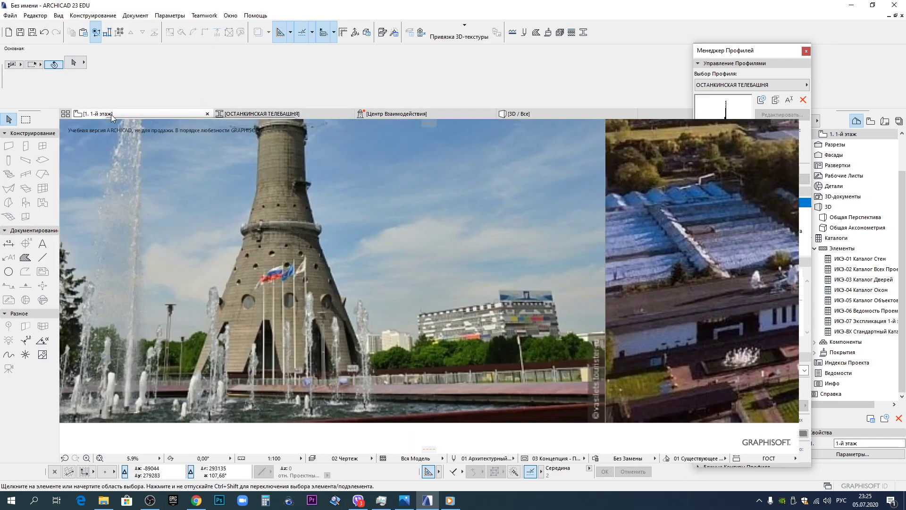
scroll(529, 332, up, 3)
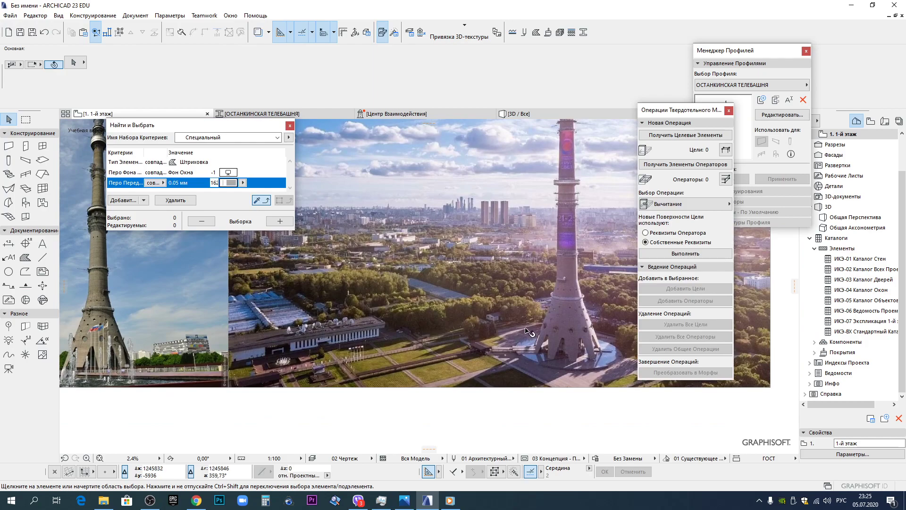
middle_drag(555, 346, 396, 322)
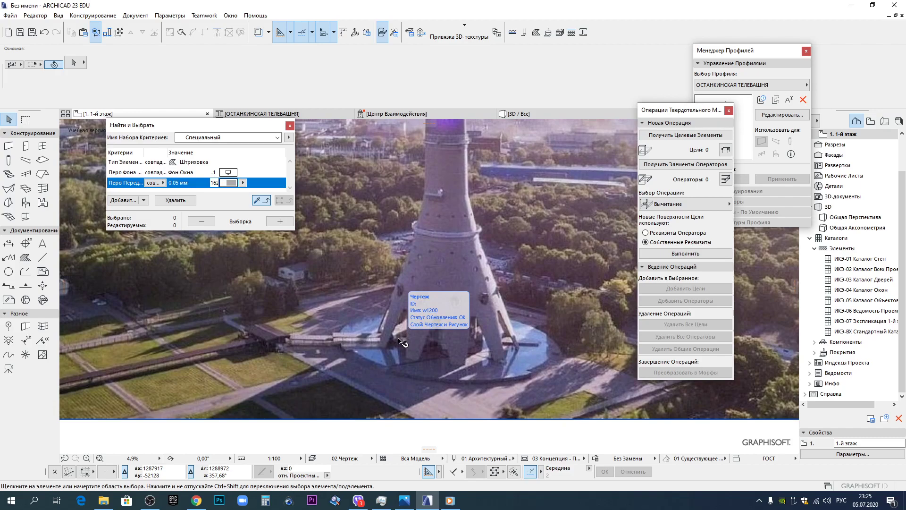
click(540, 112)
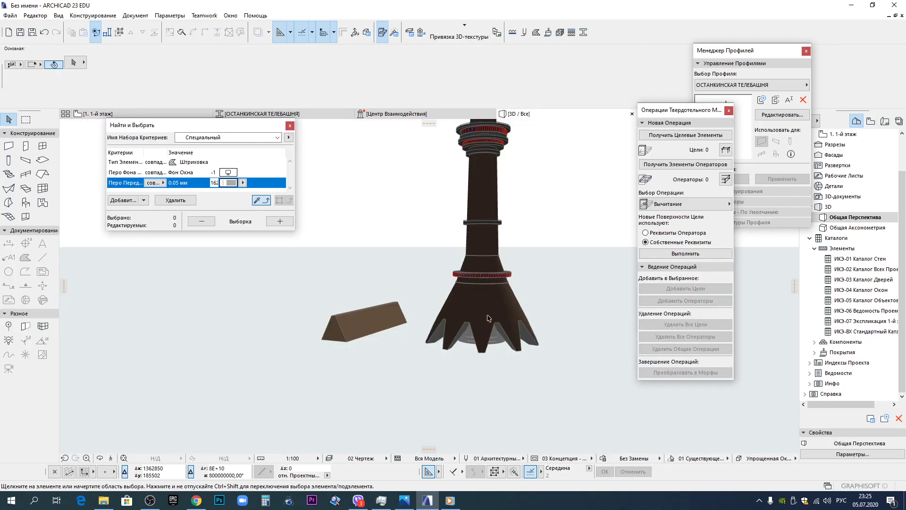
In the tower profile, draw a rectangular fill under the cone's foot from the central axis outward, about 80000 long and about 1000 thick.
click(290, 113)
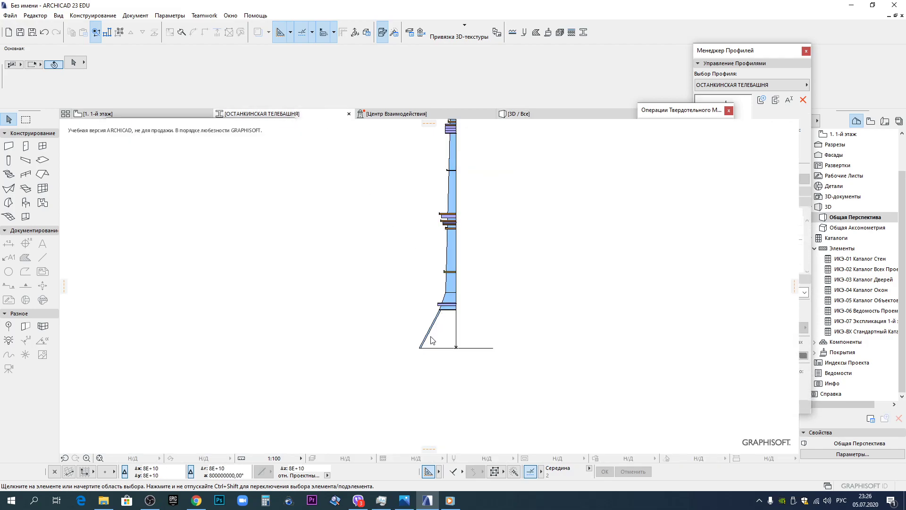
scroll(431, 358, up, 5)
click(25, 257)
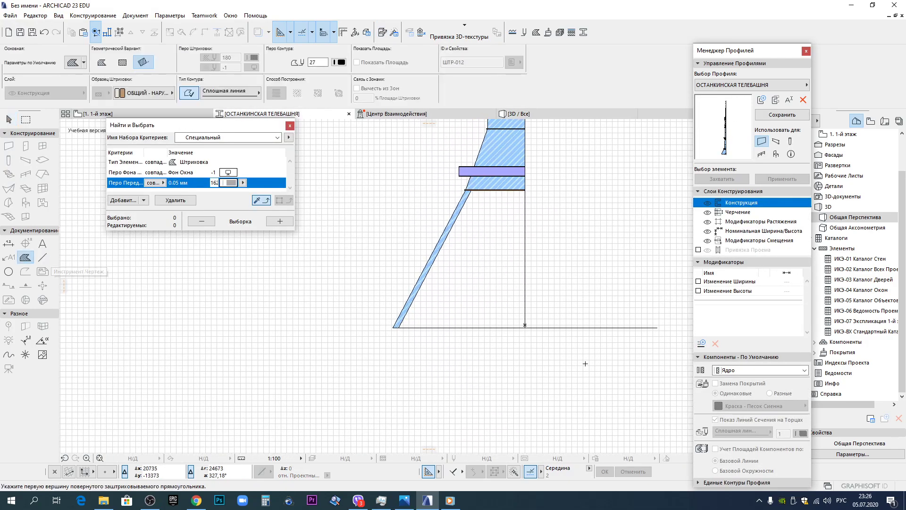
click(525, 327)
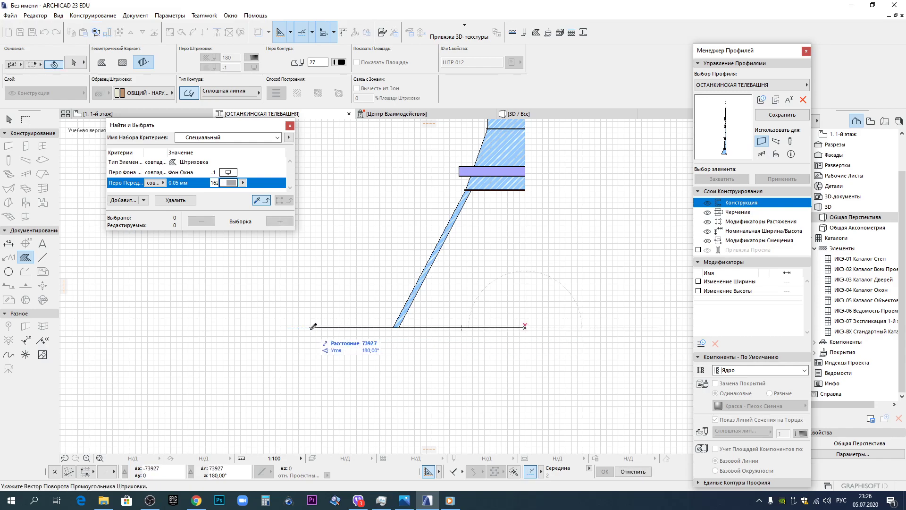
click(292, 327)
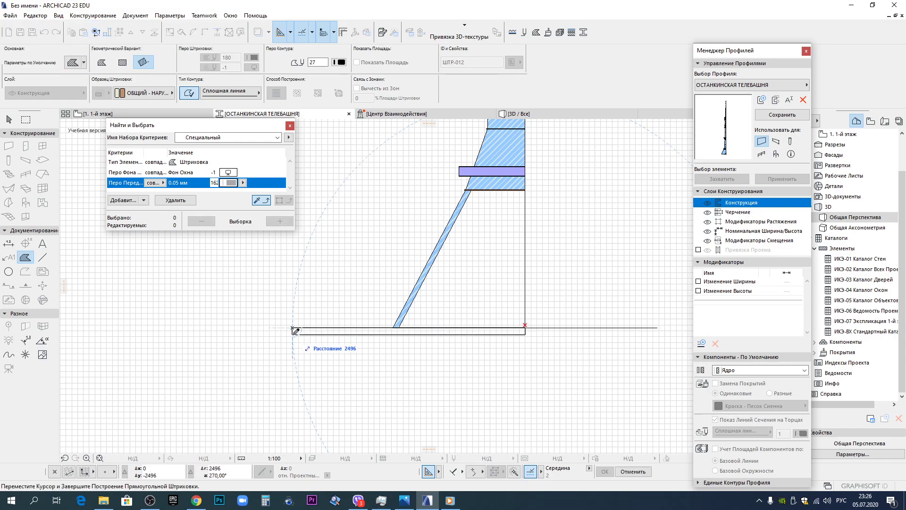
scroll(296, 330, up, 3)
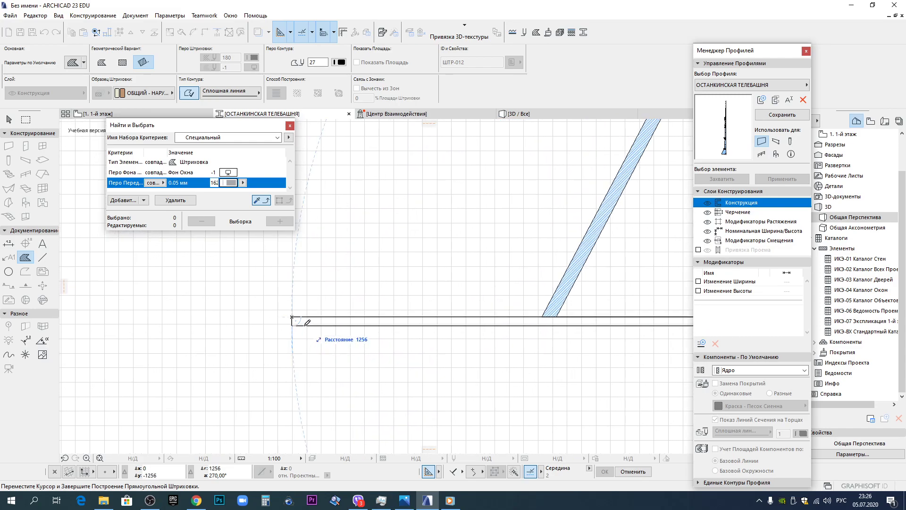
key(Return)
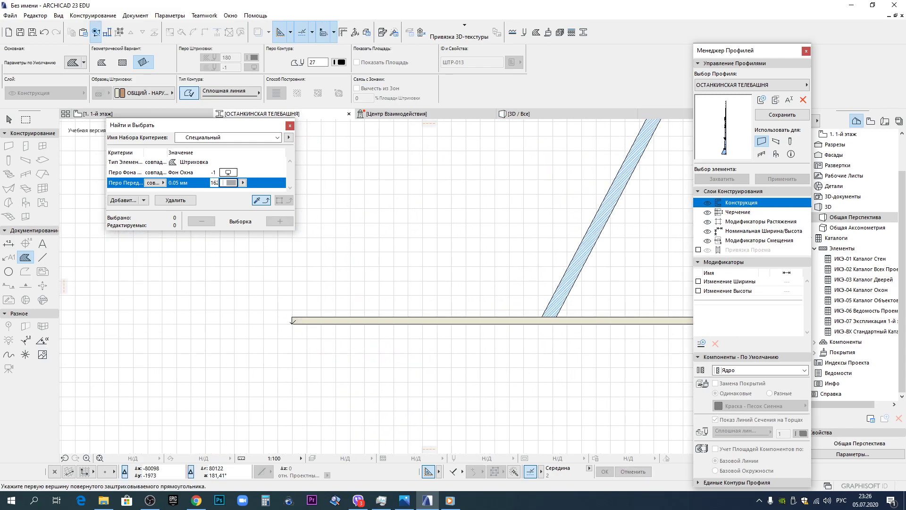
Override the surface of the new ground slab fill with Бетон - 02.
click(9, 122)
click(370, 320)
click(715, 383)
click(760, 406)
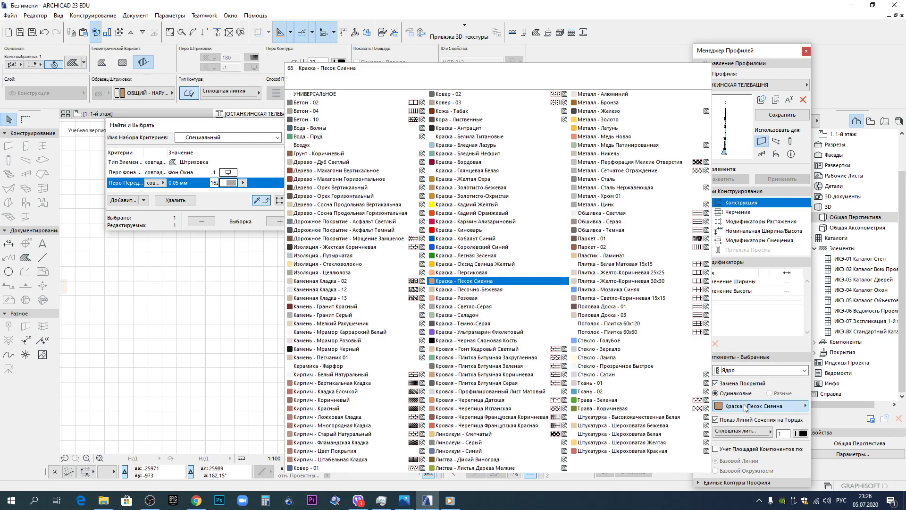
click(320, 103)
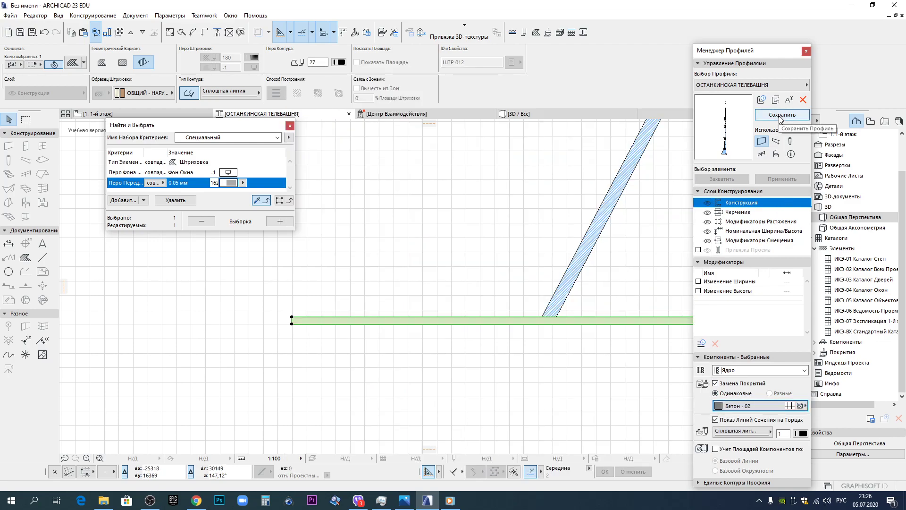
Save the ОСТАНКИНСКАЯ ТЕЛЕБАШНЯ profile and close the Profile Manager.
scroll(509, 231, down, 3)
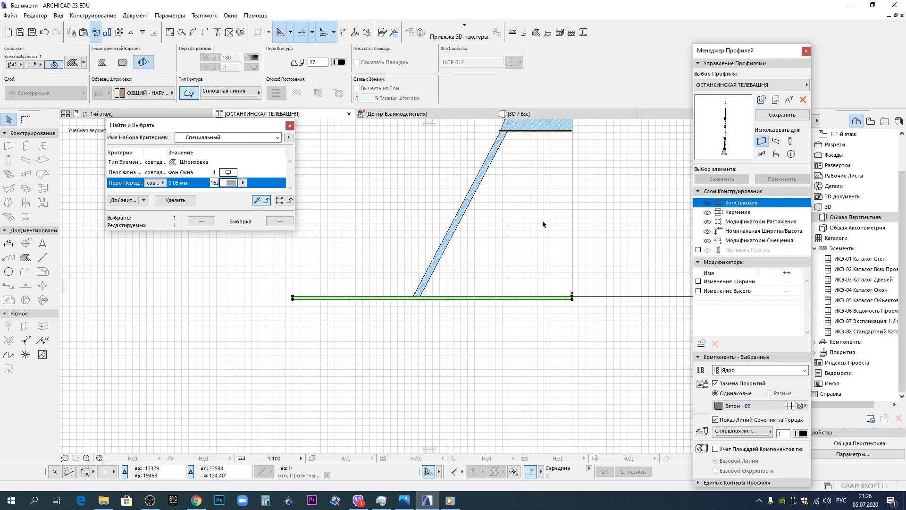
click(771, 119)
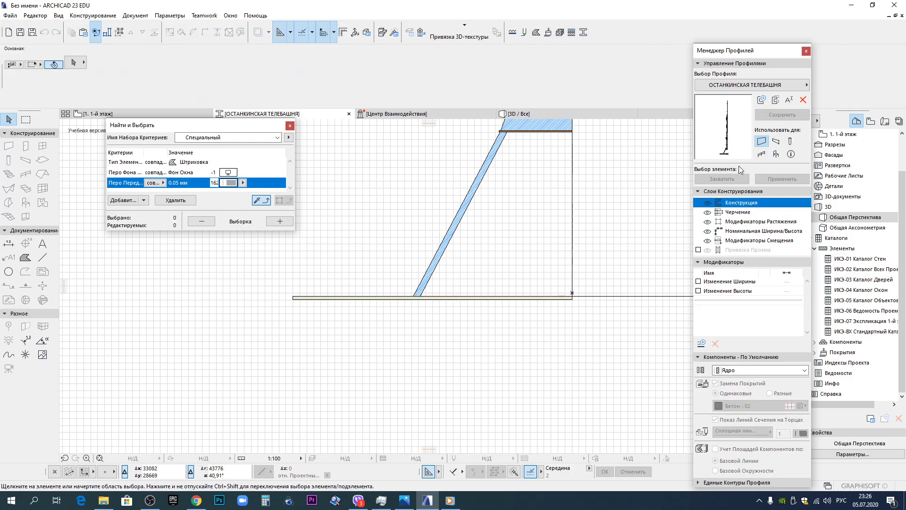
click(805, 51)
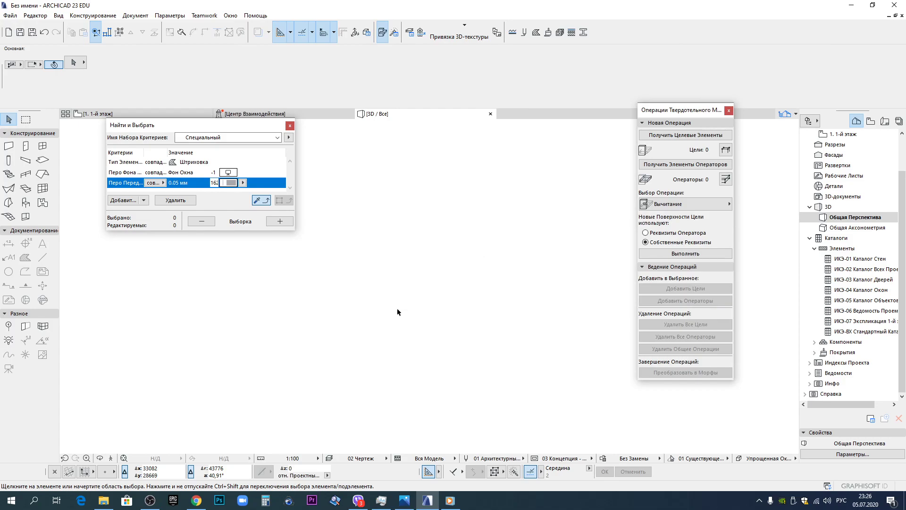
Inspect the hollow base and ground slab in 3D and compare them with the aerial photo on the 1-й этаж plan.
scroll(489, 360, up, 5)
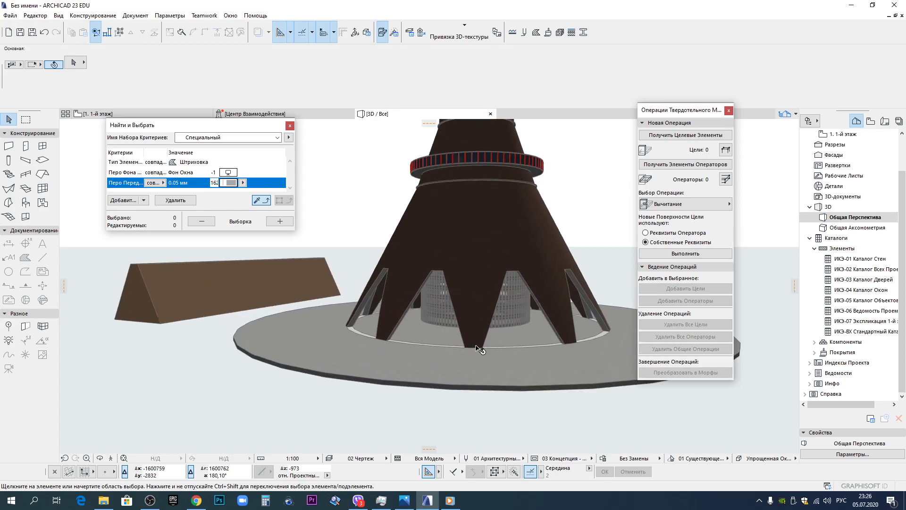
scroll(385, 342, down, 5)
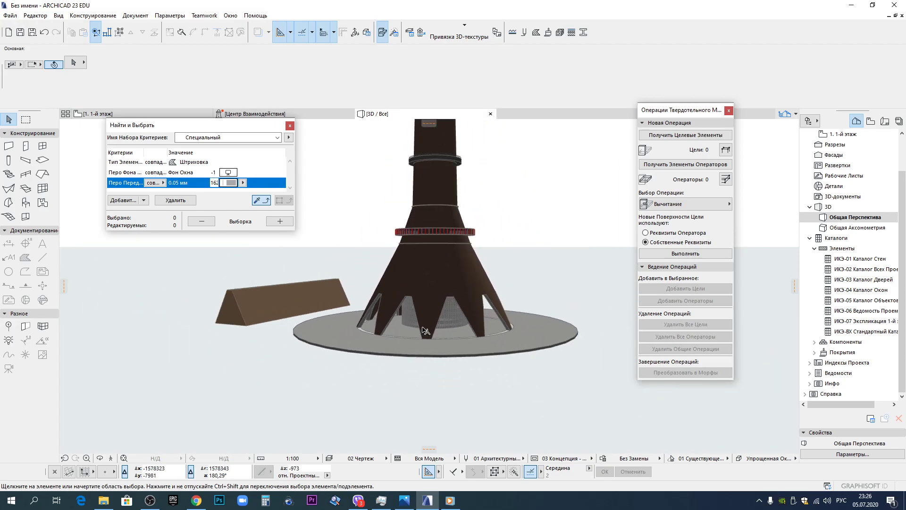
shift+middle_drag(349, 312, 321, 245)
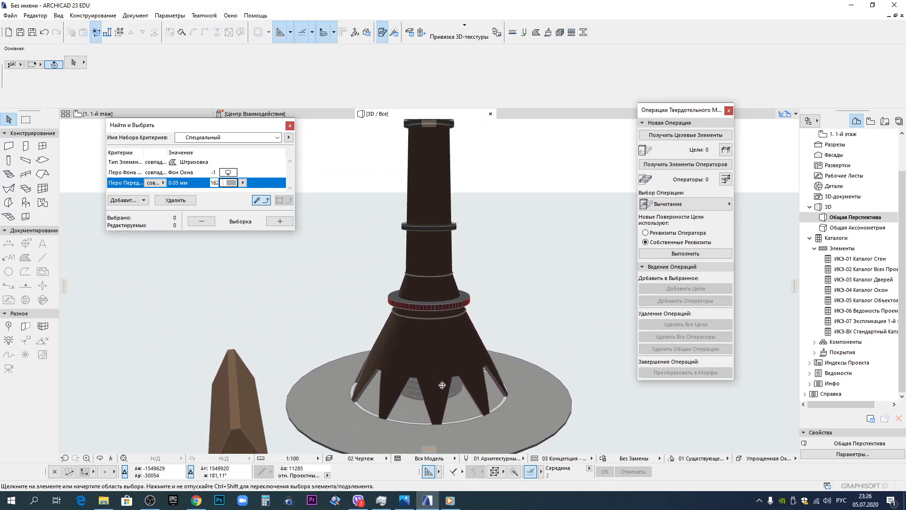
click(100, 114)
scroll(472, 302, up, 5)
scroll(372, 304, down, 5)
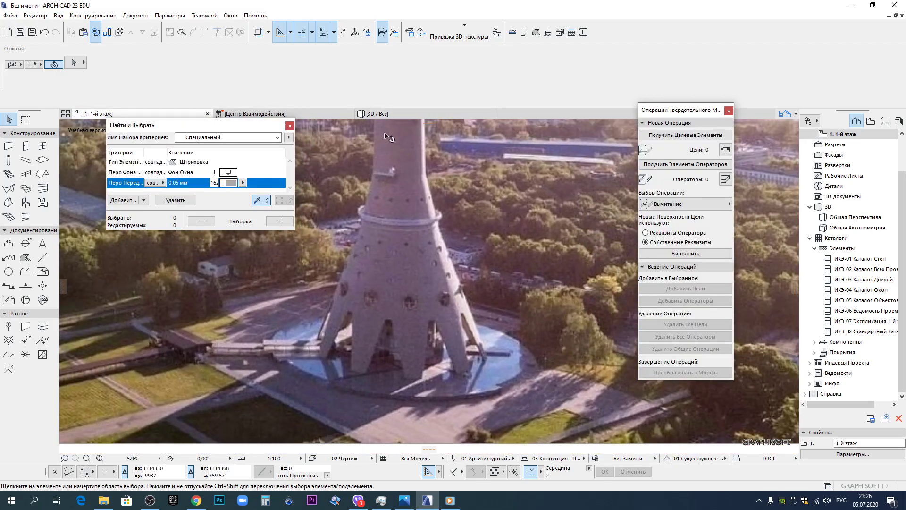
In the 3D view, open the Window tool's default settings and look through the window types in Специальные 23.
key(F3)
click(43, 147)
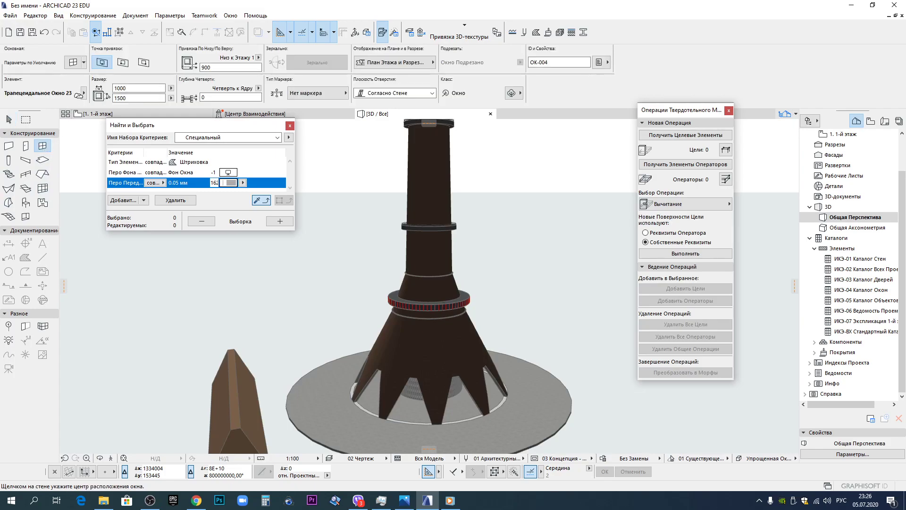
click(75, 90)
scroll(347, 360, down, 5)
scroll(346, 361, down, 2)
scroll(347, 361, up, 6)
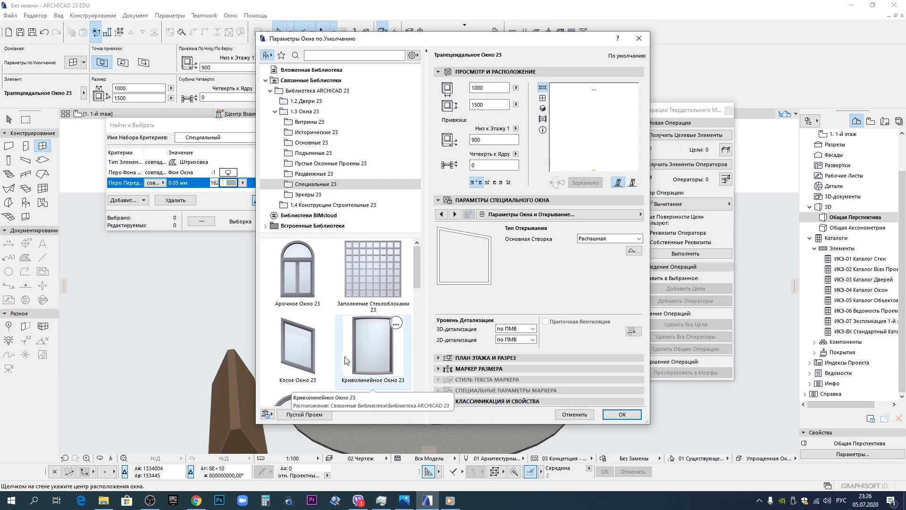
scroll(347, 360, down, 10)
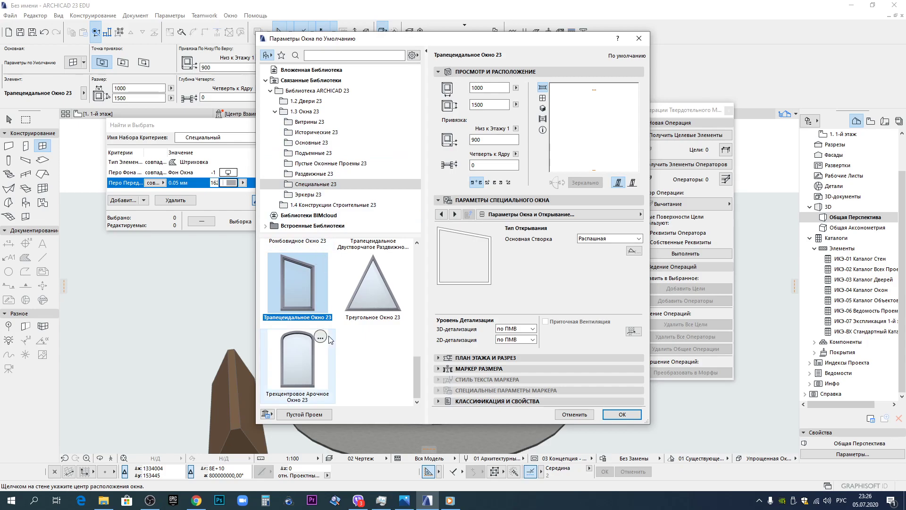
scroll(330, 340, up, 10)
scroll(331, 340, up, 3)
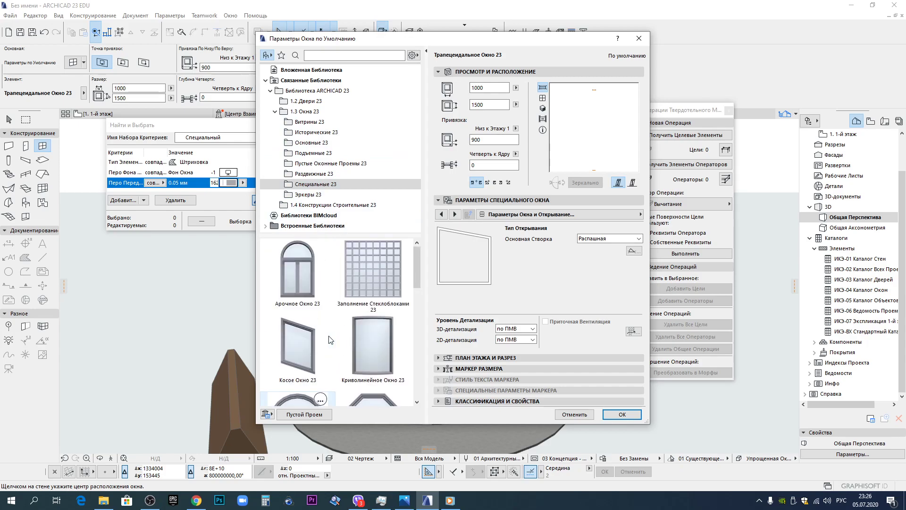
Look through the other window library folders, from Конструкции Строительные 23 up to Витрины 23, for a suitable window type.
click(313, 205)
click(311, 194)
click(309, 173)
click(308, 162)
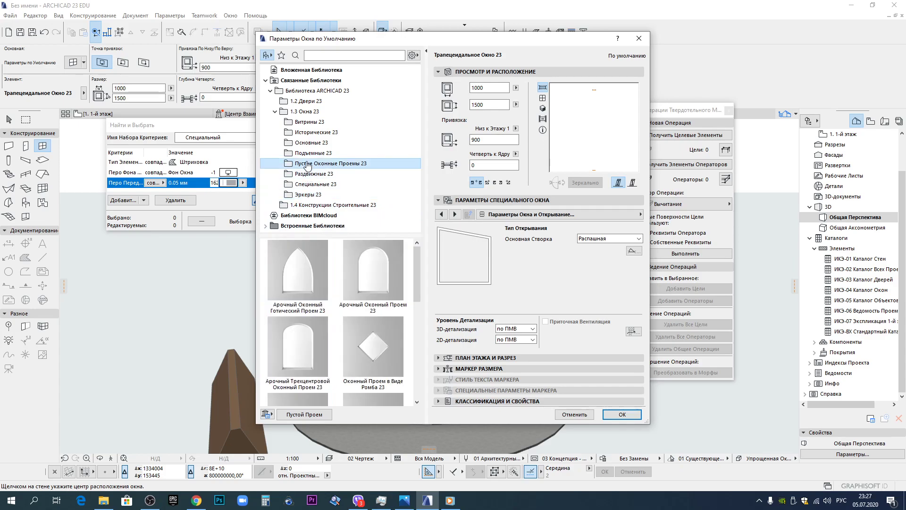
click(308, 153)
click(308, 142)
click(309, 133)
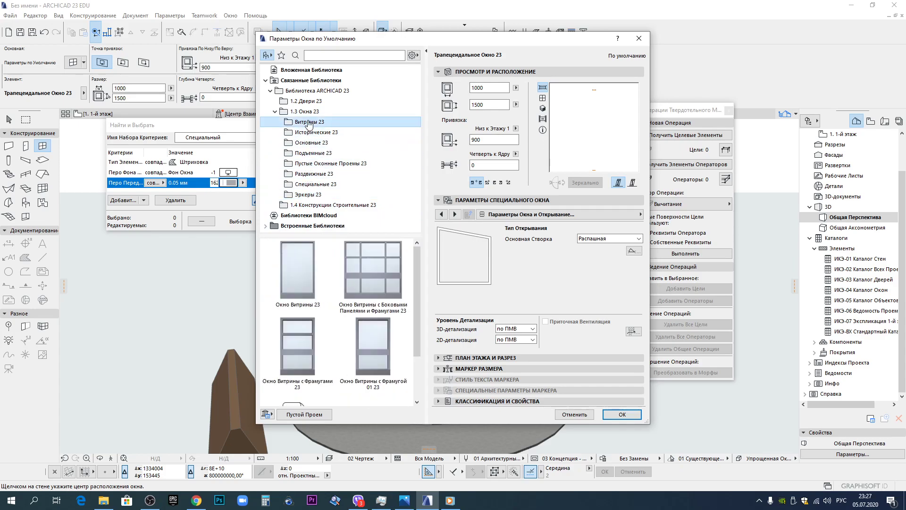
Choose Круглое Окно 23 from the Специальные 23 library folder as the default window type.
click(311, 184)
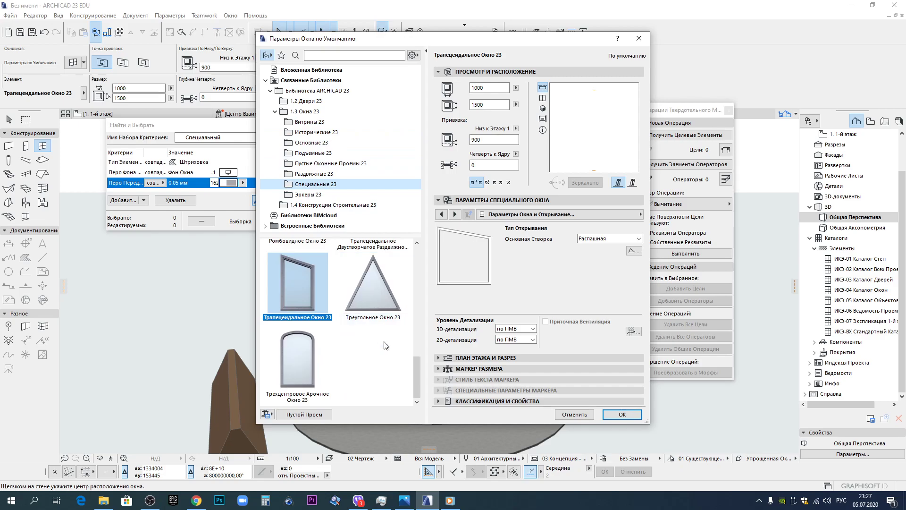
drag(416, 368, 422, 278)
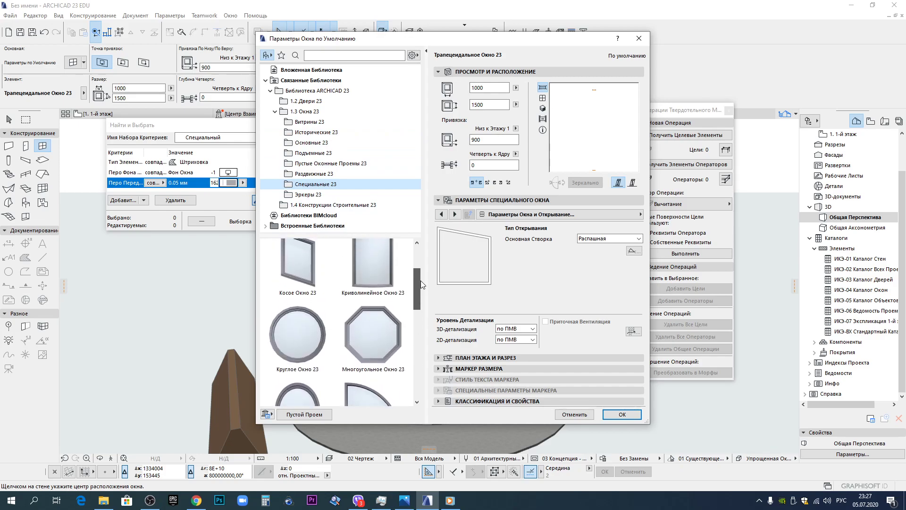
click(303, 361)
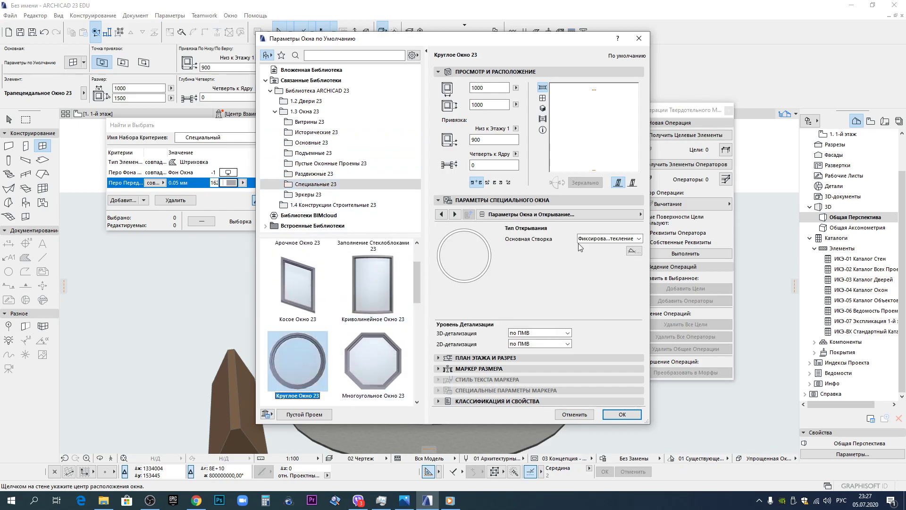
Compare the Среднеповоротная Вертикальная and Фиксированное Остекление sash options in the round window's elevation preview, keeping Фиксированное Остекление.
click(637, 239)
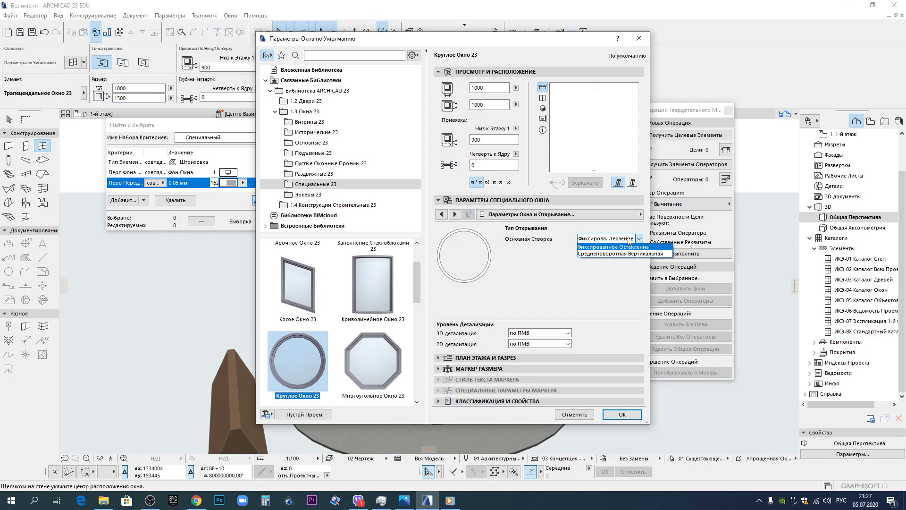
click(628, 239)
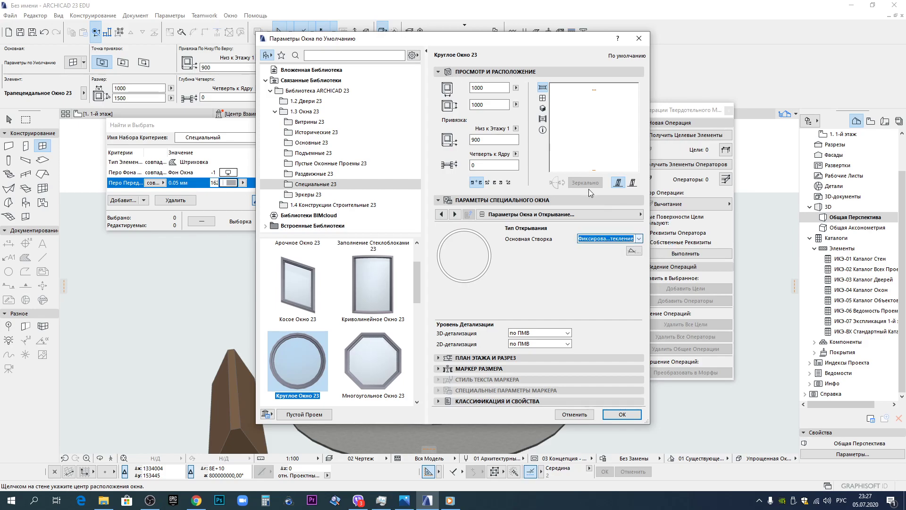
click(542, 99)
click(588, 241)
click(591, 249)
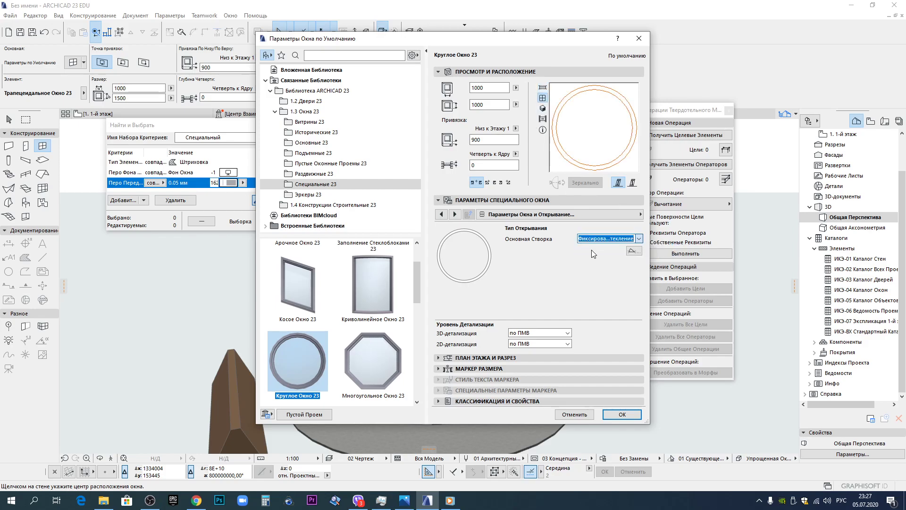
click(593, 241)
click(596, 254)
click(596, 238)
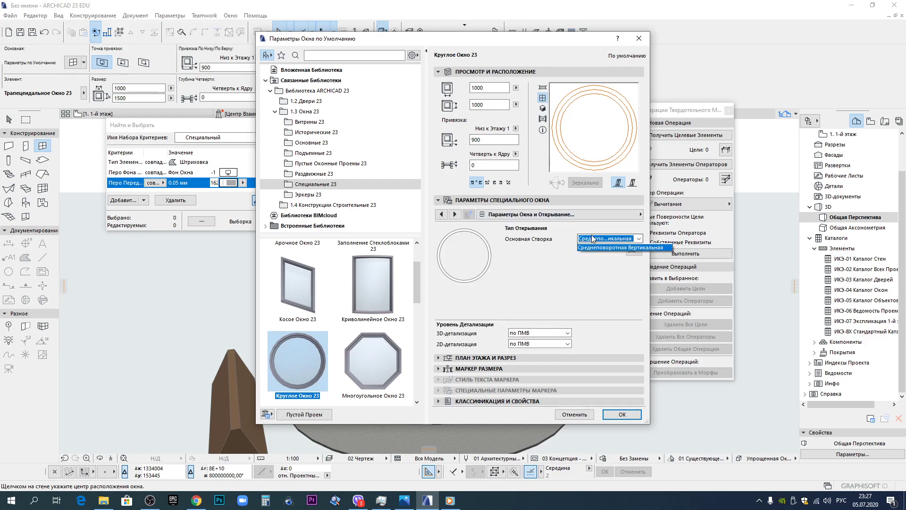
click(613, 247)
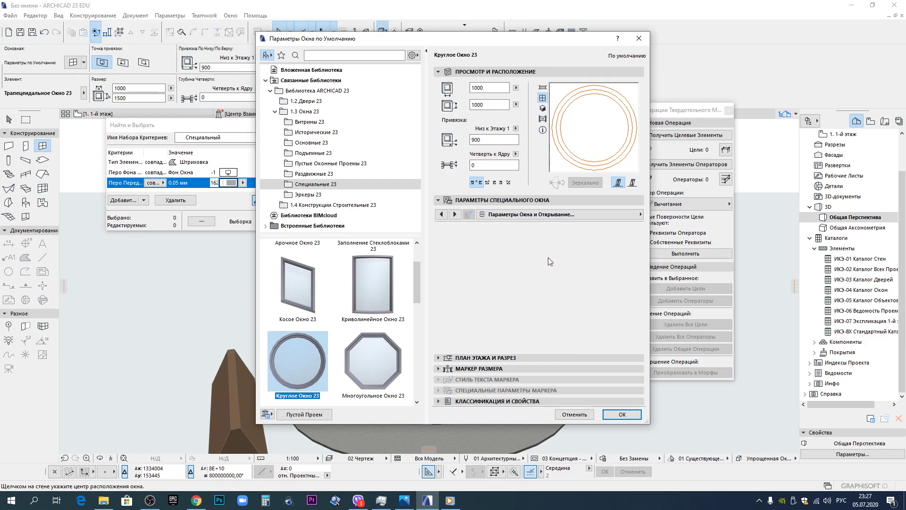
In the round window's sash settings, change the sash type to Г/В-Раскладка.
click(454, 214)
click(455, 214)
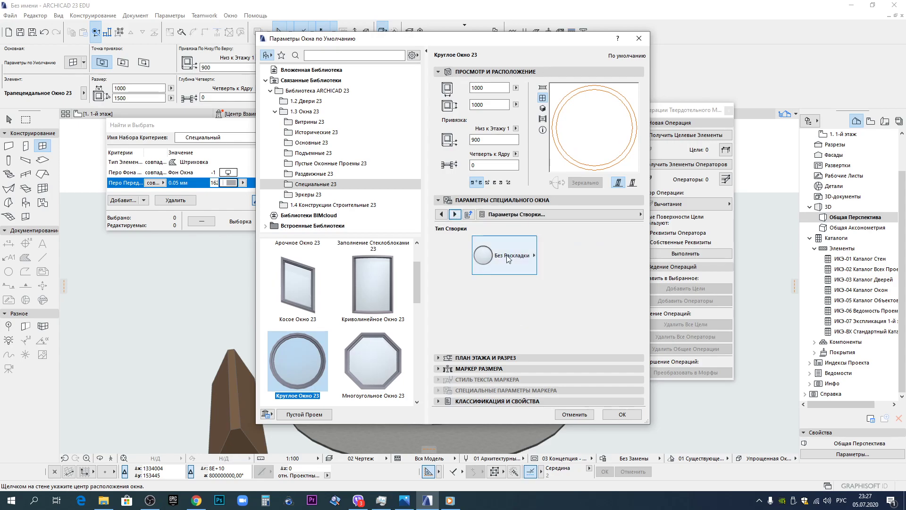
click(493, 255)
click(593, 286)
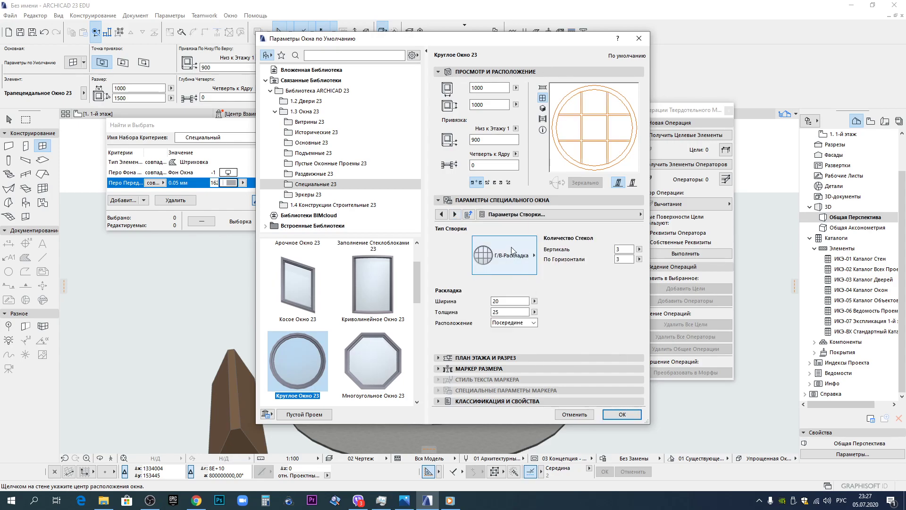
Set both the vertical and horizontal pane counts of the round window to 1.
click(625, 248)
text(1)
click(625, 259)
text(1)
key(Return)
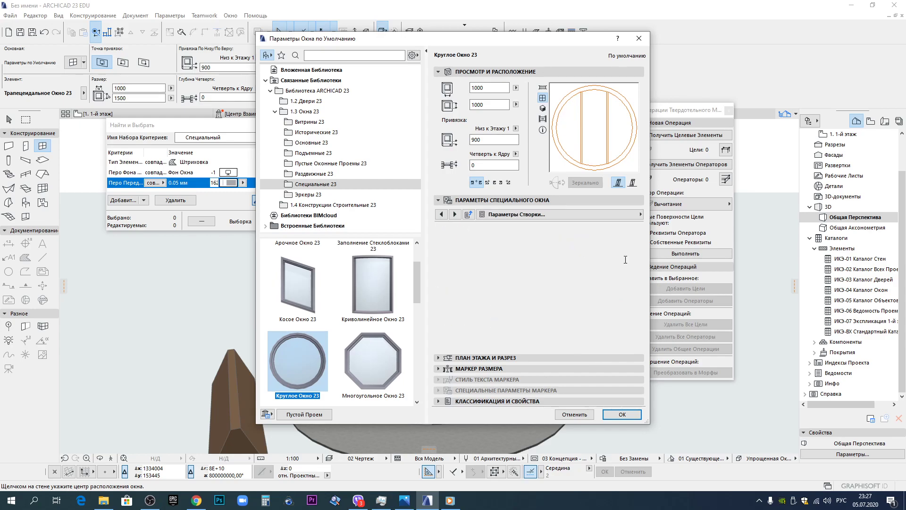
text(1)
key(Return)
Set the glazing bar width to 100 and the pane count to 2 both vertically and horizontally.
click(508, 300)
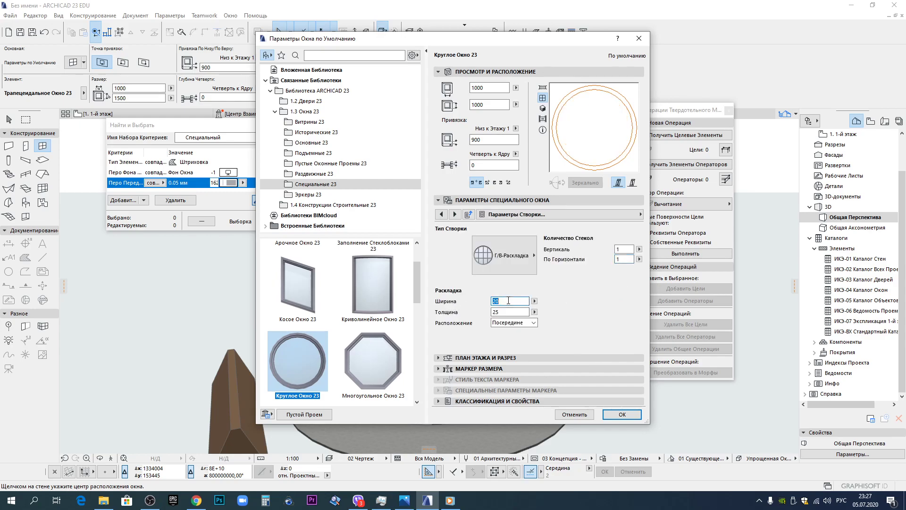
text(100)
click(619, 250)
text(2)
click(623, 259)
text(2)
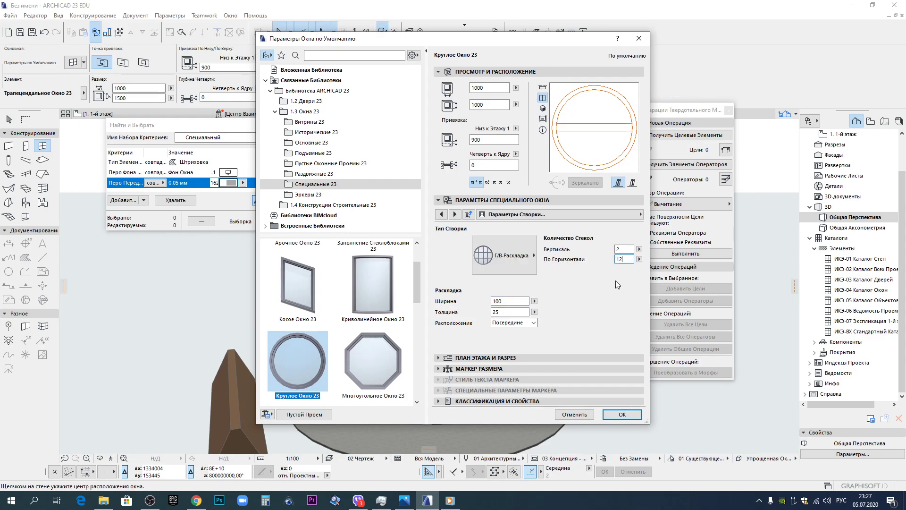
Set the glazing bar width and thickness to 75 each and accept the default window settings.
click(500, 312)
click(630, 248)
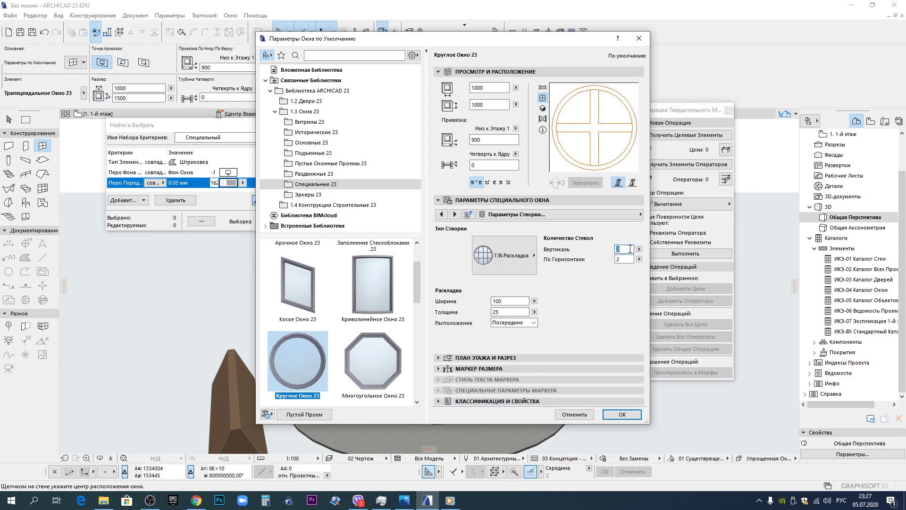
double_click(506, 301)
text(75)
double_click(510, 310)
text(75)
click(621, 415)
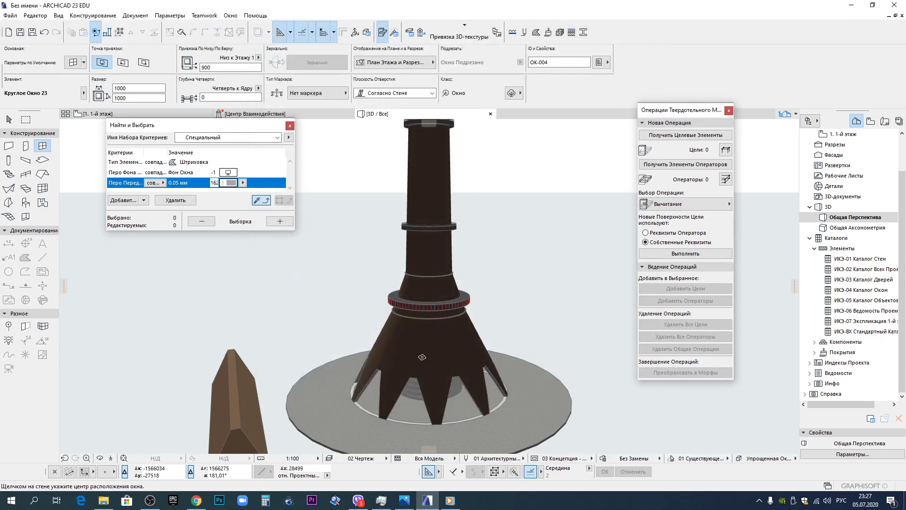
Place a round window in the tower's conical base wall, with its opening direction facing outward.
scroll(453, 330, up, 5)
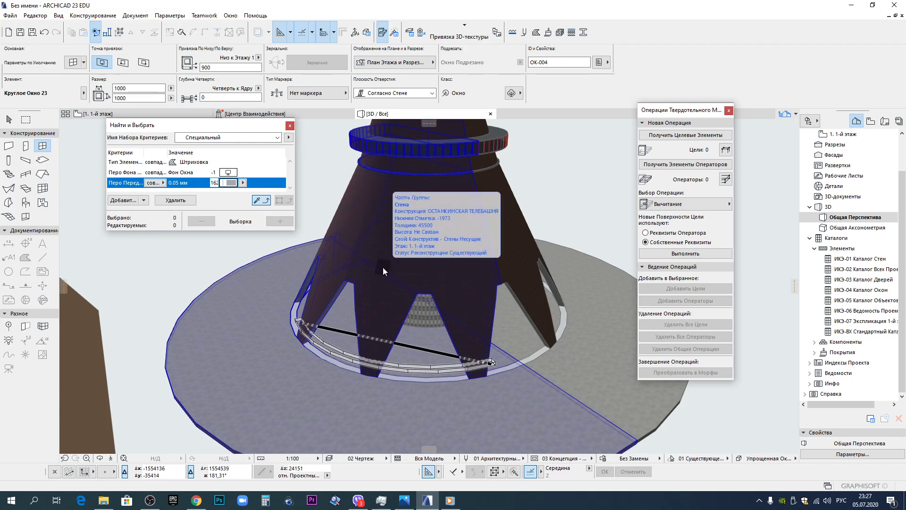
click(383, 267)
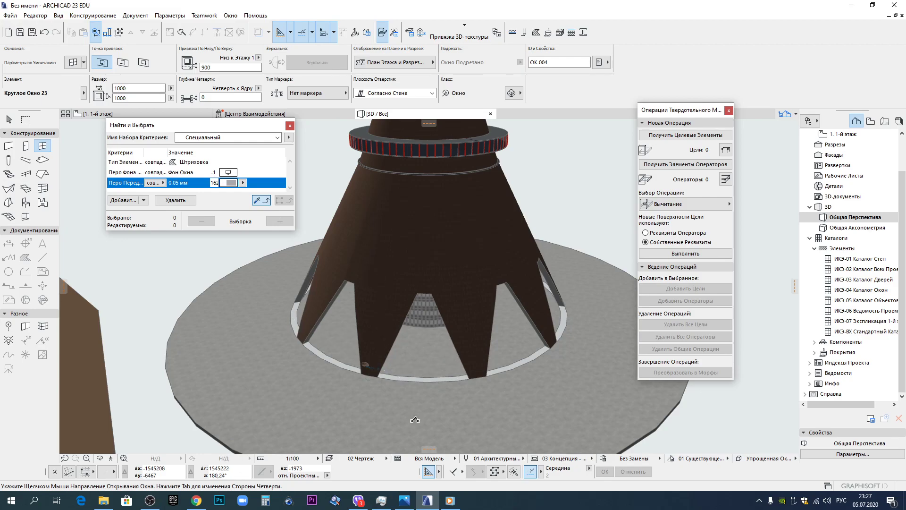
scroll(396, 416, up, 5)
shift+middle_drag(396, 417, 544, 324)
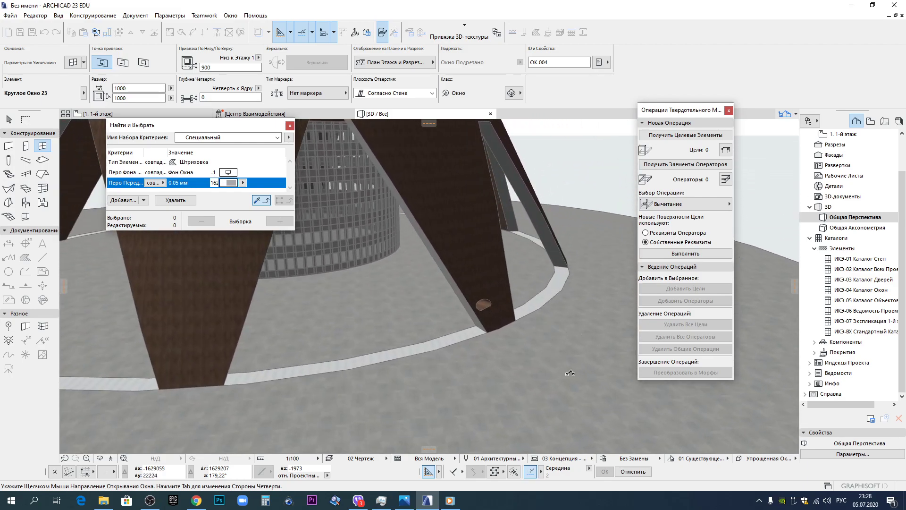
click(601, 357)
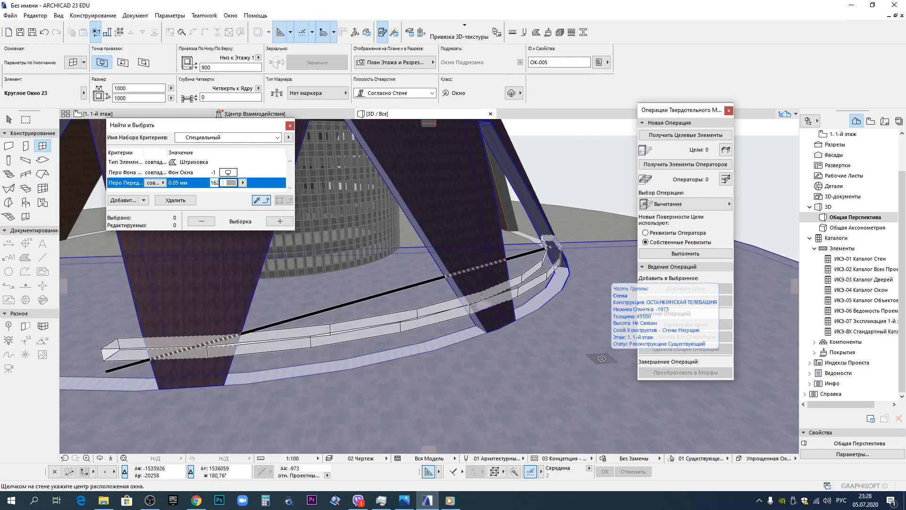
Select the placed round window and set its width and height to 3000.
key(Escape)
click(491, 315)
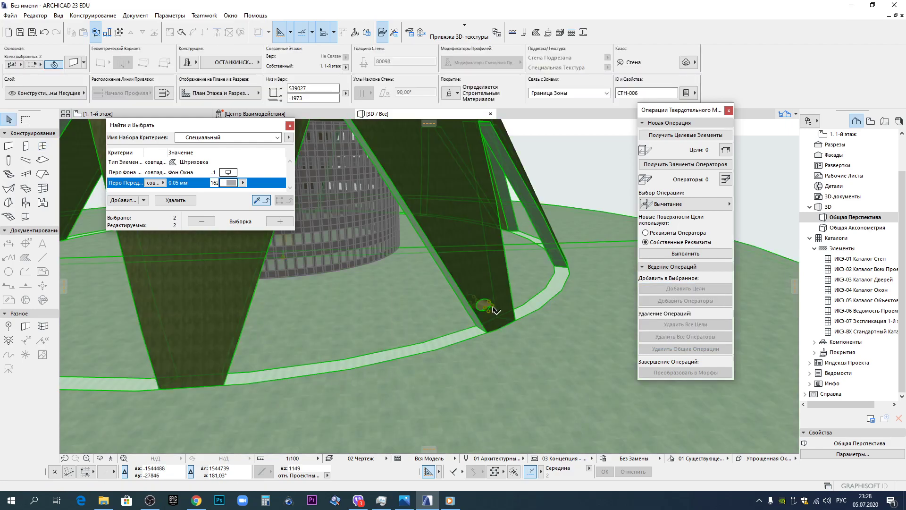
click(490, 315)
click(132, 87)
text(300)
click(139, 101)
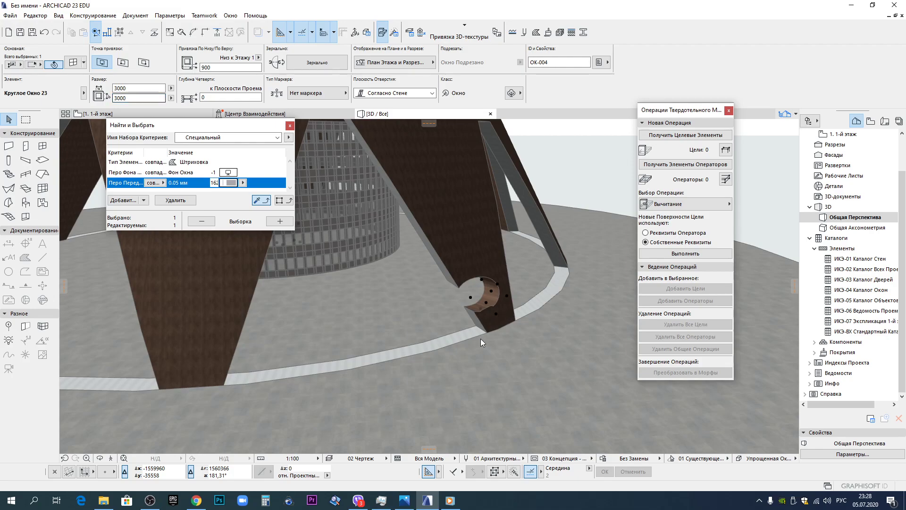
Move the round window vertically up the conical base to a sill height of 24900.
click(528, 352)
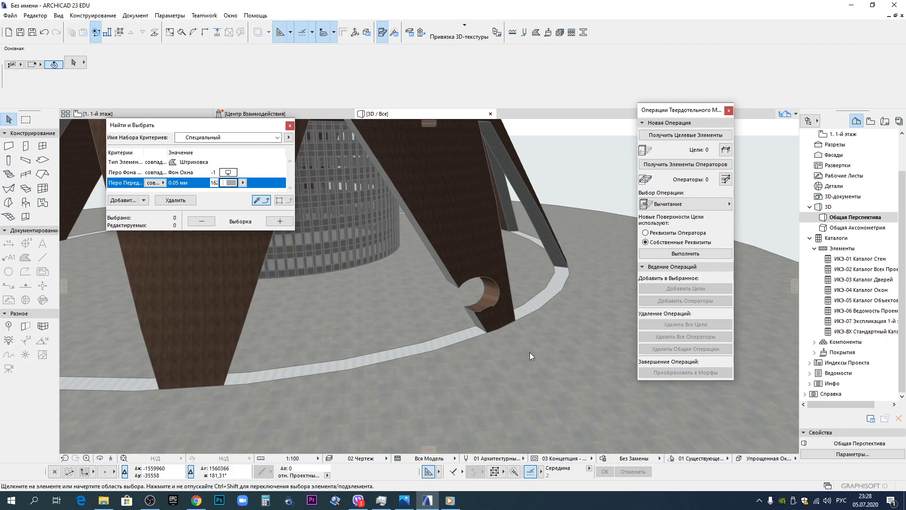
click(491, 306)
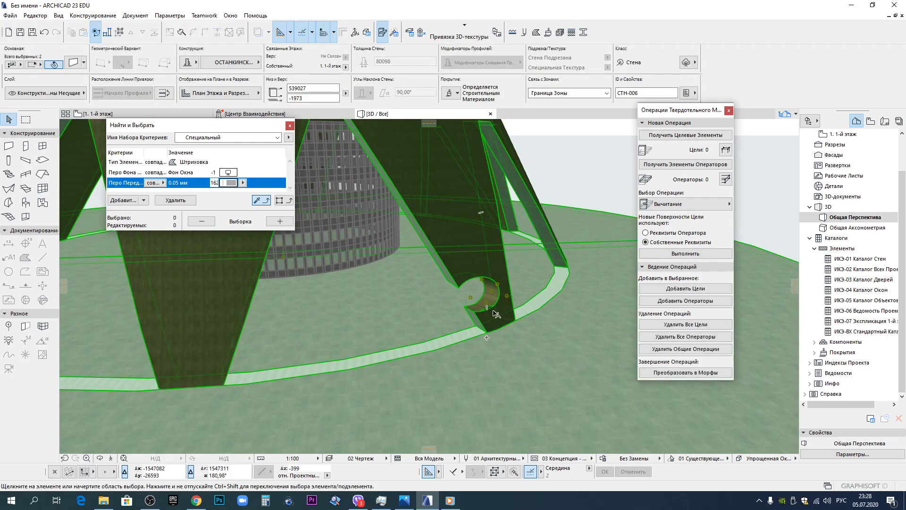
key(Escape)
click(492, 308)
click(489, 312)
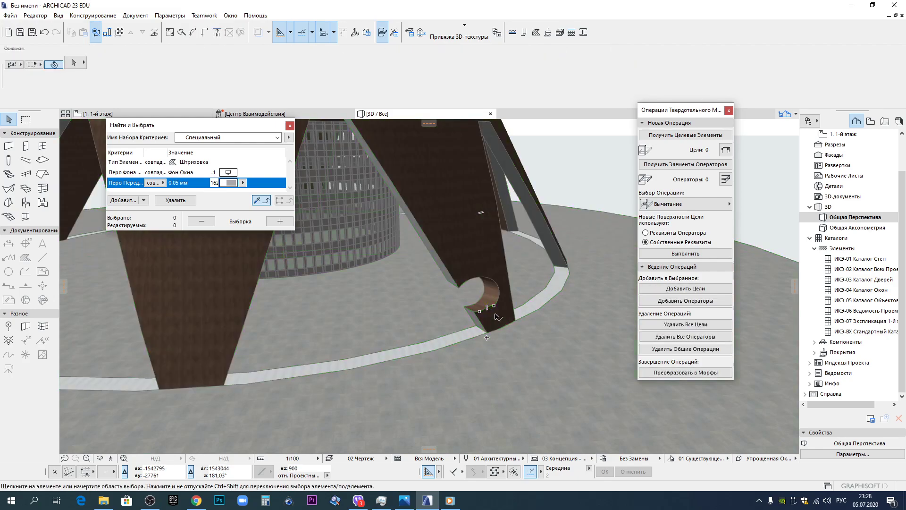
click(493, 306)
scroll(498, 311, down, 6)
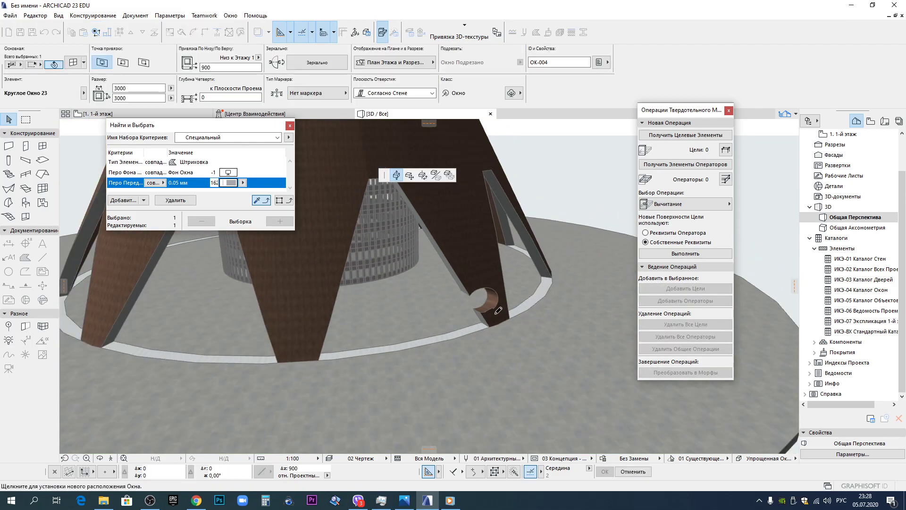
middle_drag(431, 229, 414, 340)
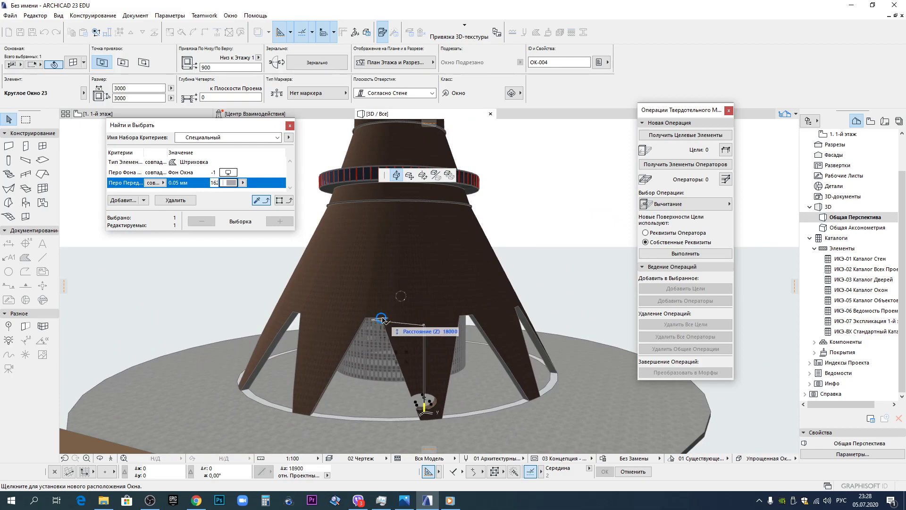
text(24)
key(Return)
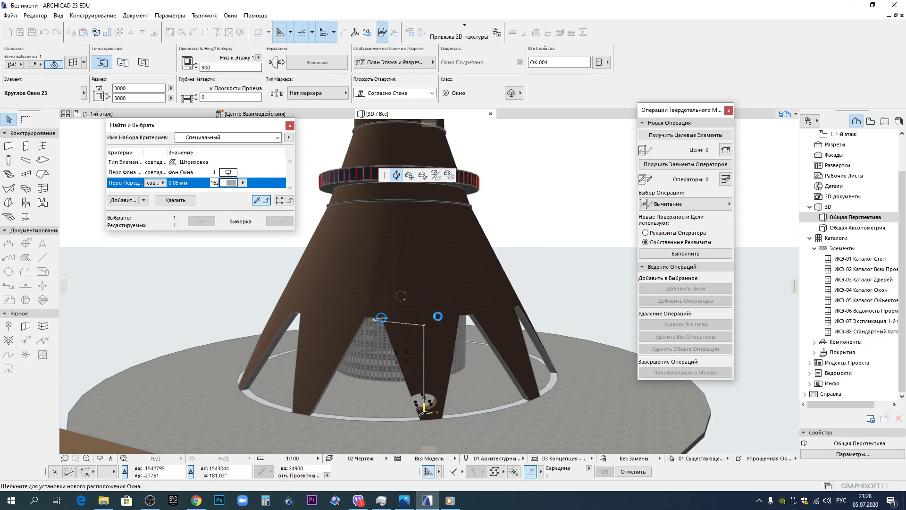
click(438, 315)
Try to reorient the round window on the cone wall from its lower edit point, and undo the change.
scroll(442, 273, up, 4)
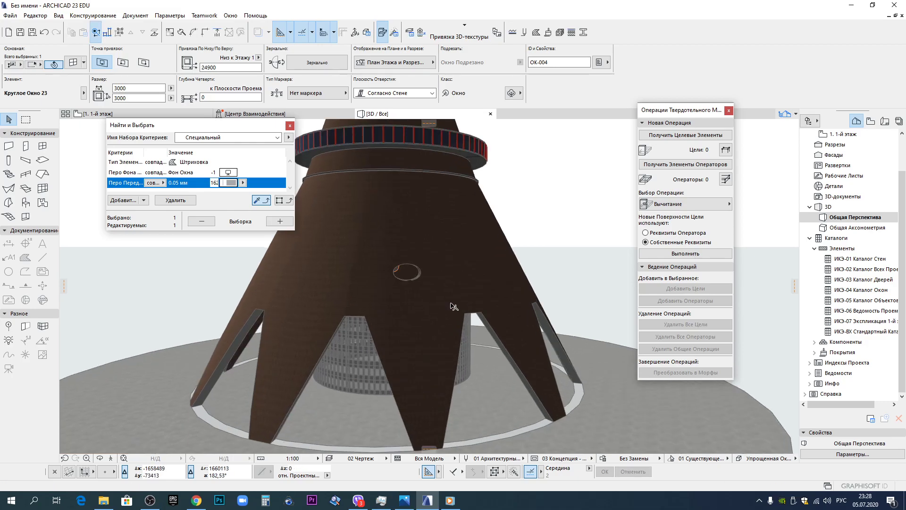
shift+middle_drag(443, 273, 182, 291)
shift+middle_drag(351, 287, 375, 342)
scroll(376, 344, down, 4)
scroll(428, 344, up, 2)
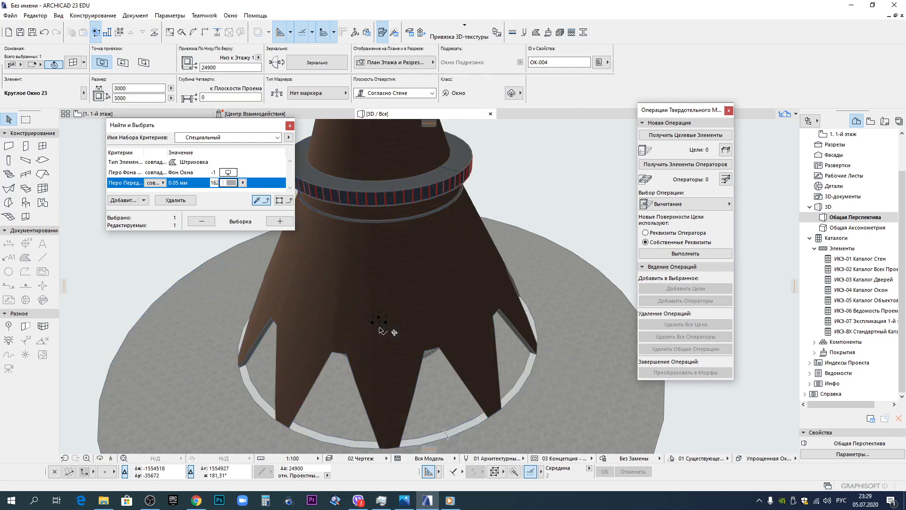
shift+middle_drag(390, 333, 409, 284)
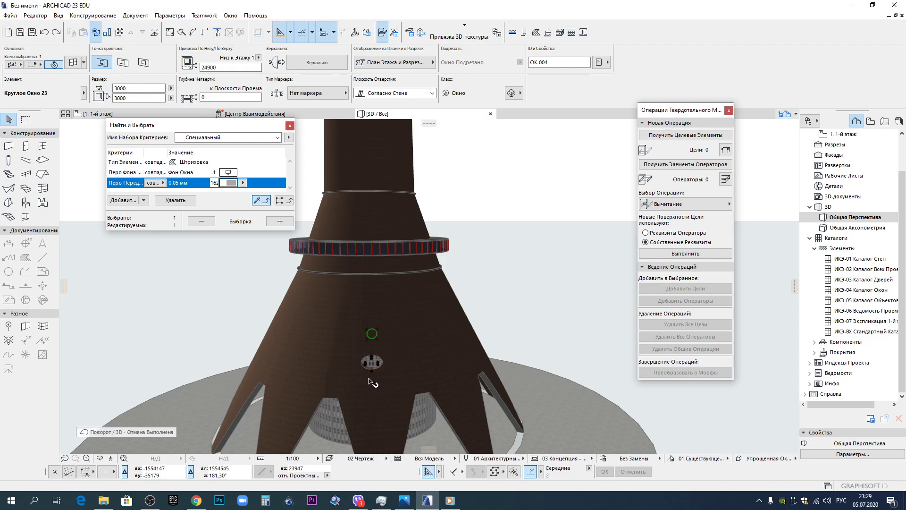
click(372, 364)
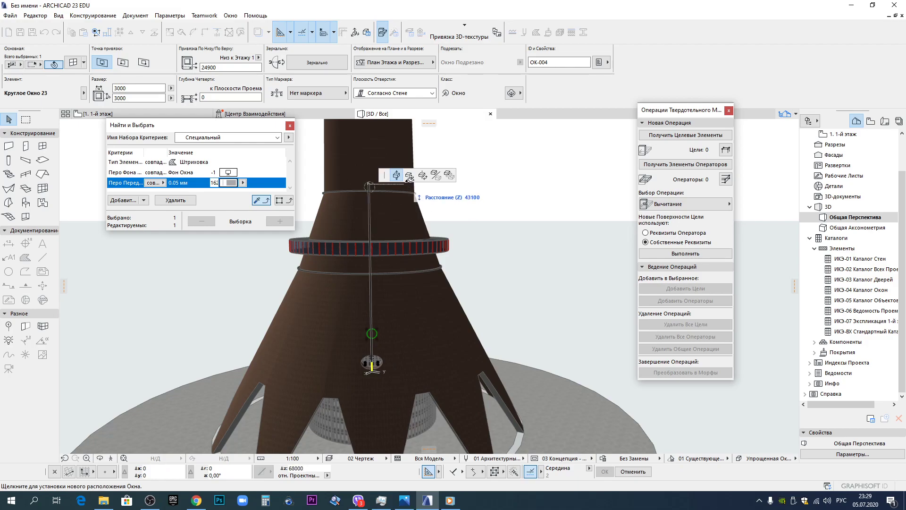
click(423, 176)
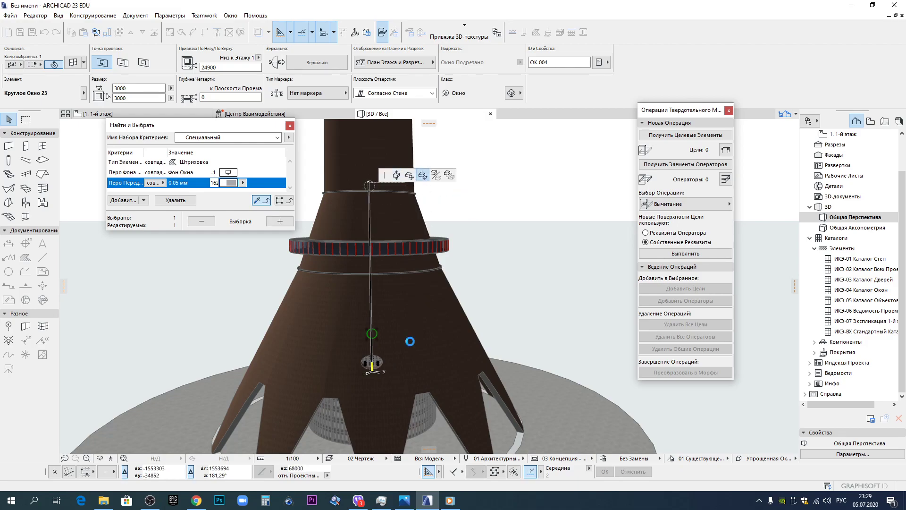
click(410, 341)
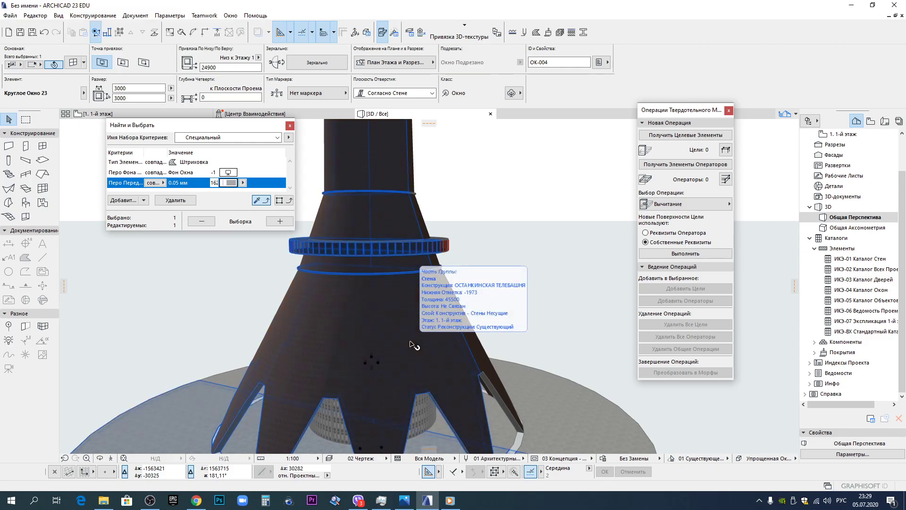
scroll(413, 343, up, 5)
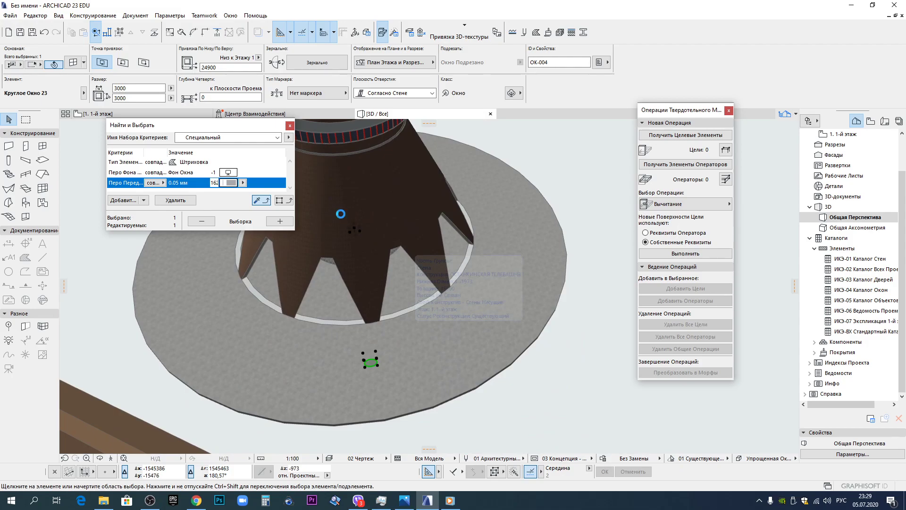
key(ctrl+z)
shift+middle_drag(351, 235, 334, 256)
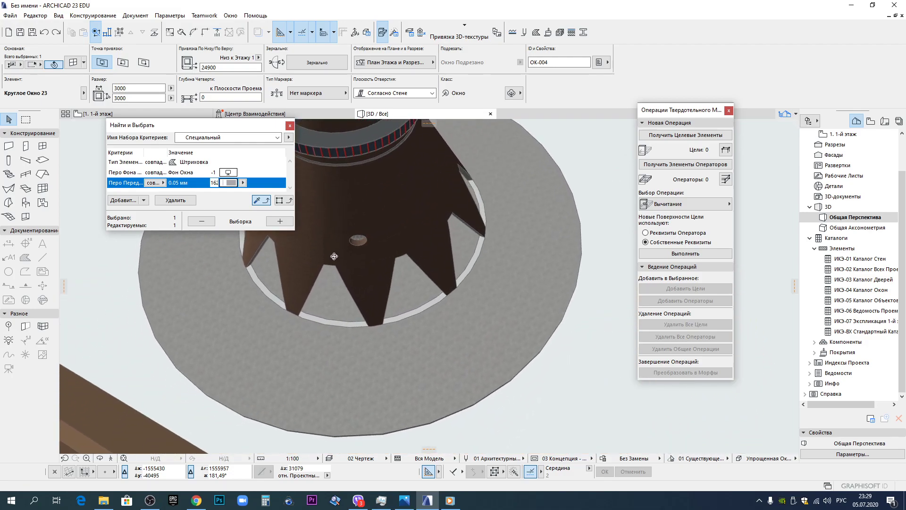
Move the round window about 2° around the cone so it lines up with the tip of the tooth below it.
click(359, 248)
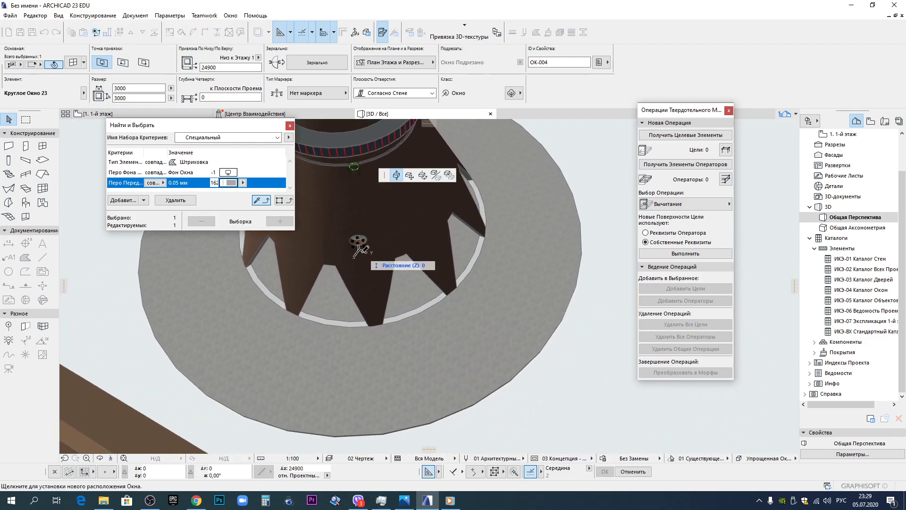
click(409, 175)
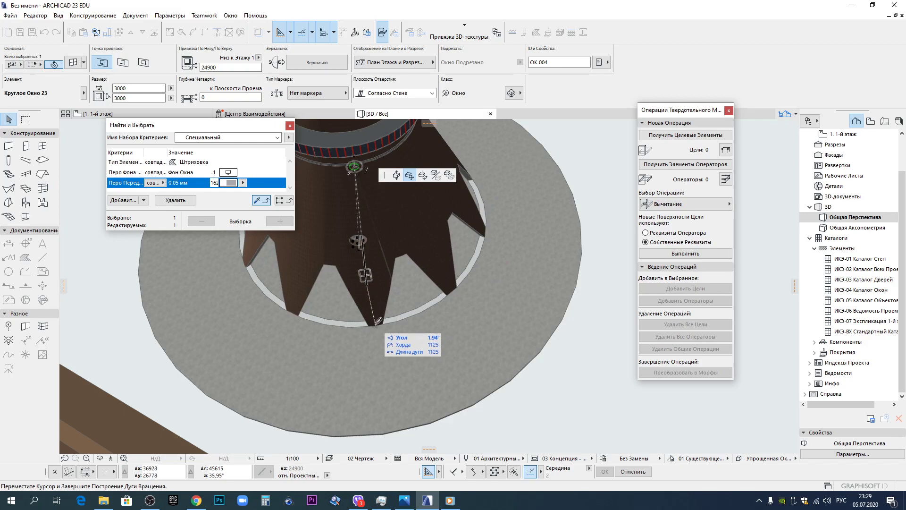
click(426, 273)
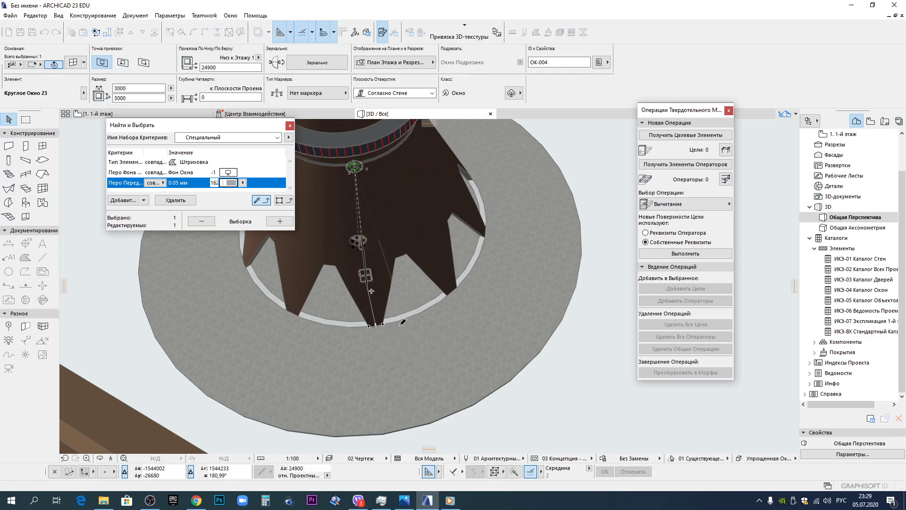
Copy the round window about 35° around the cone, aligning the copy with the tip of the adjacent tooth.
key(ctrl+shift+d)
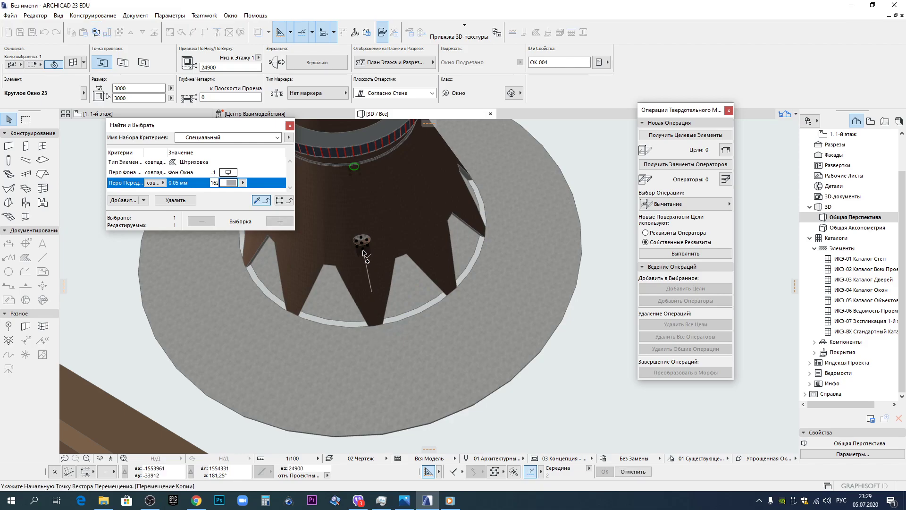
key(ctrl+alt+e)
click(361, 246)
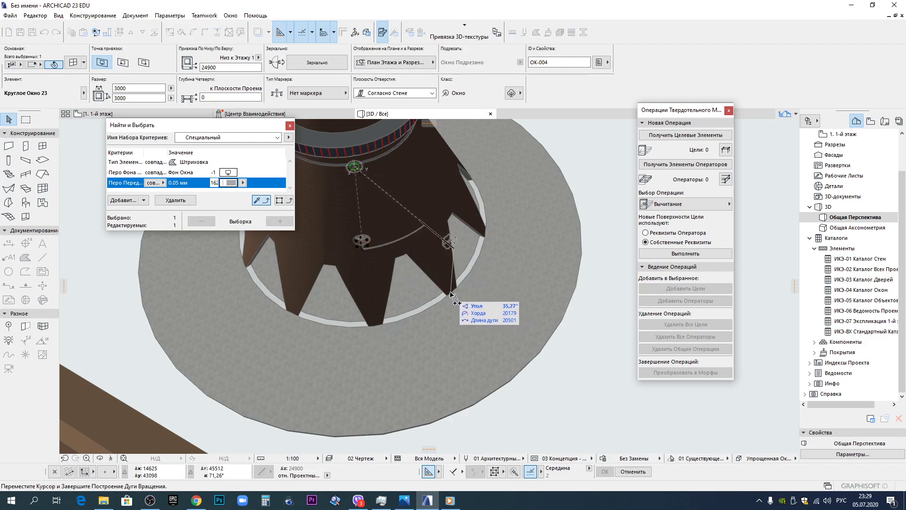
click(454, 294)
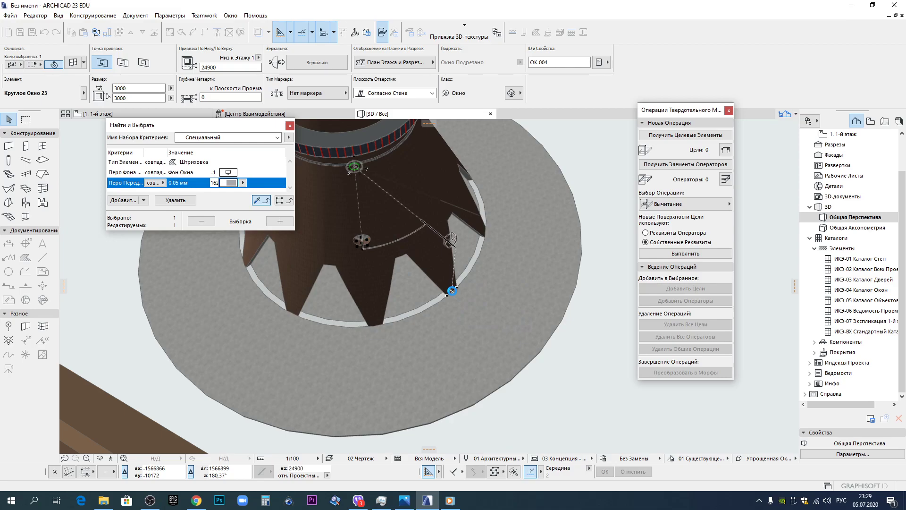
Place another copy of the round window farther around the cone, aligned with the tip of the second tooth from the original.
scroll(456, 299, down, 1)
shift+middle_drag(456, 298, 435, 293)
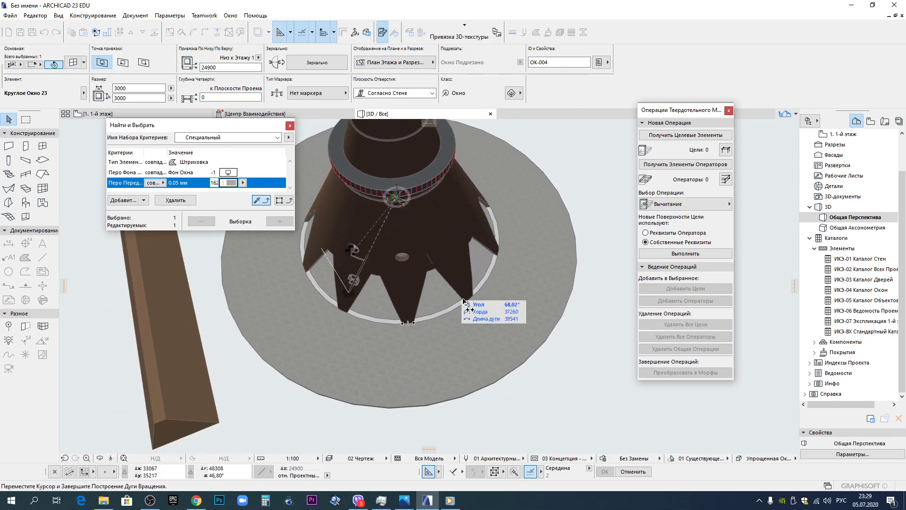
click(469, 300)
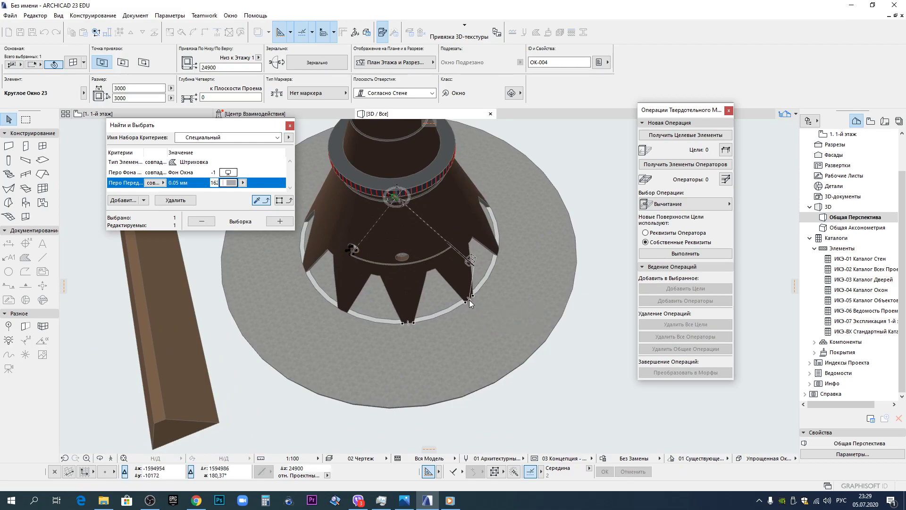